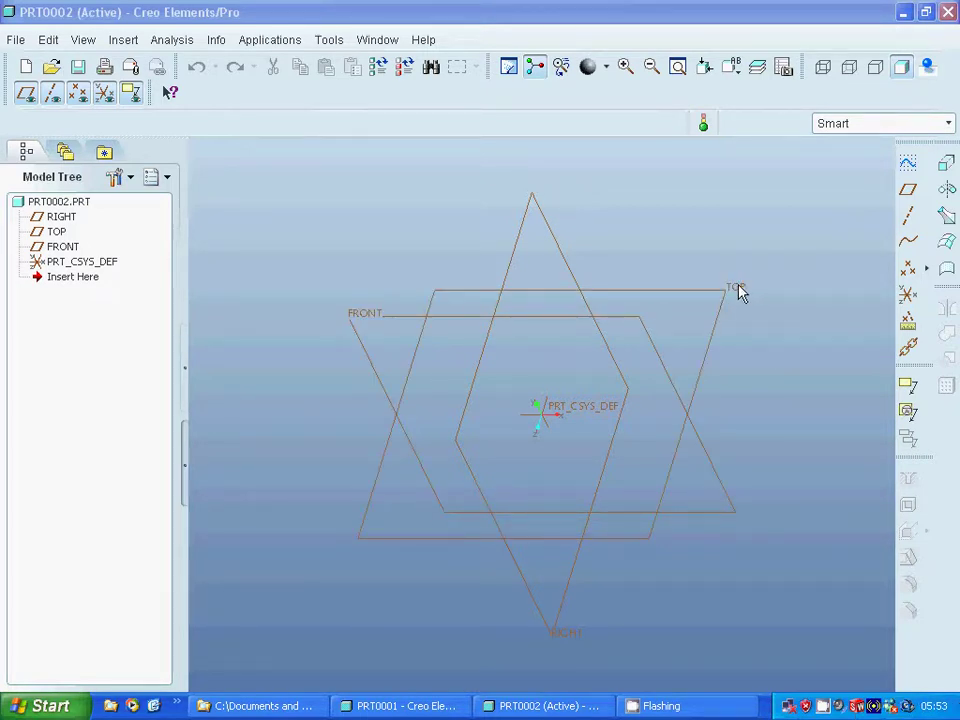
Step: Start a sketch on the TOP datum plane with RIGHT as the reference oriented to the right
click(907, 162)
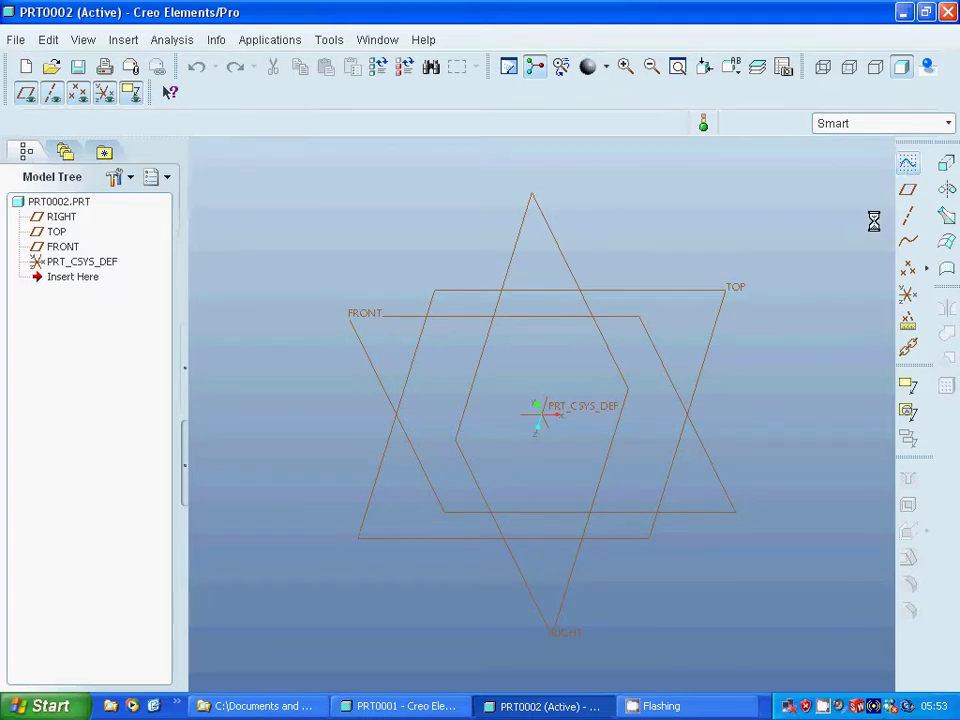
click(690, 289)
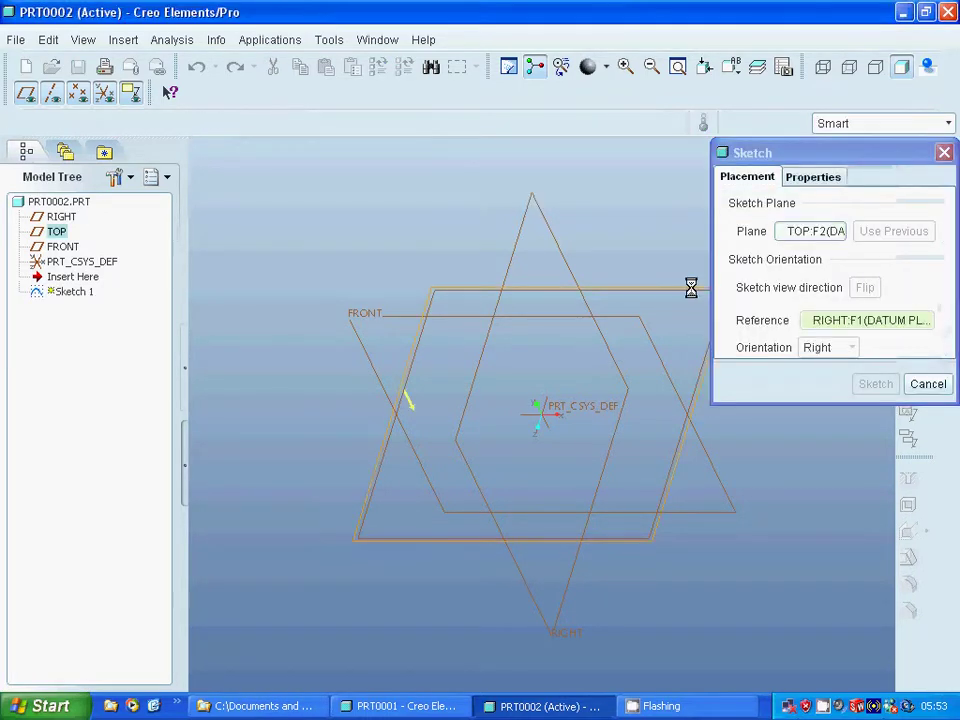
click(875, 384)
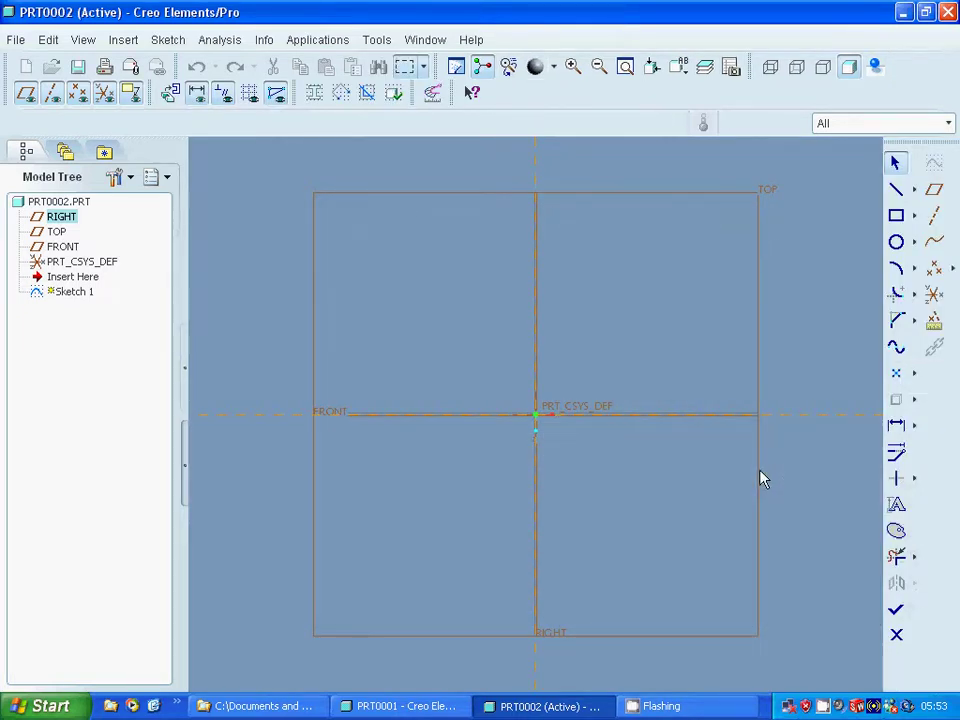
Step: Sketch a circle about 80 in diameter, its centre about 223 right of and 221 above the origin
click(897, 244)
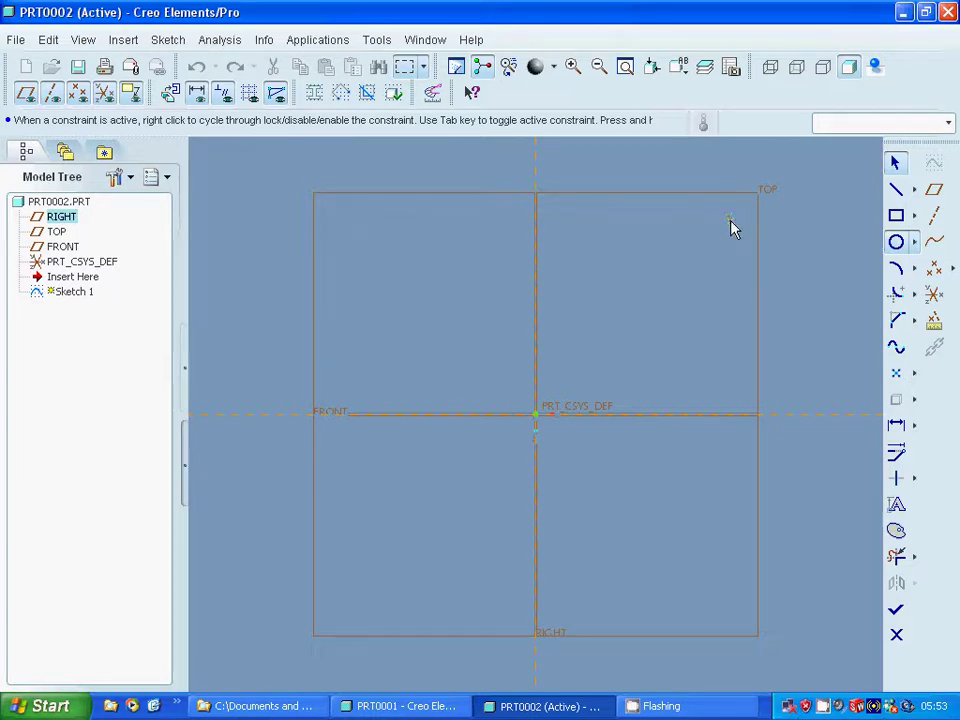
click(748, 257)
click(896, 162)
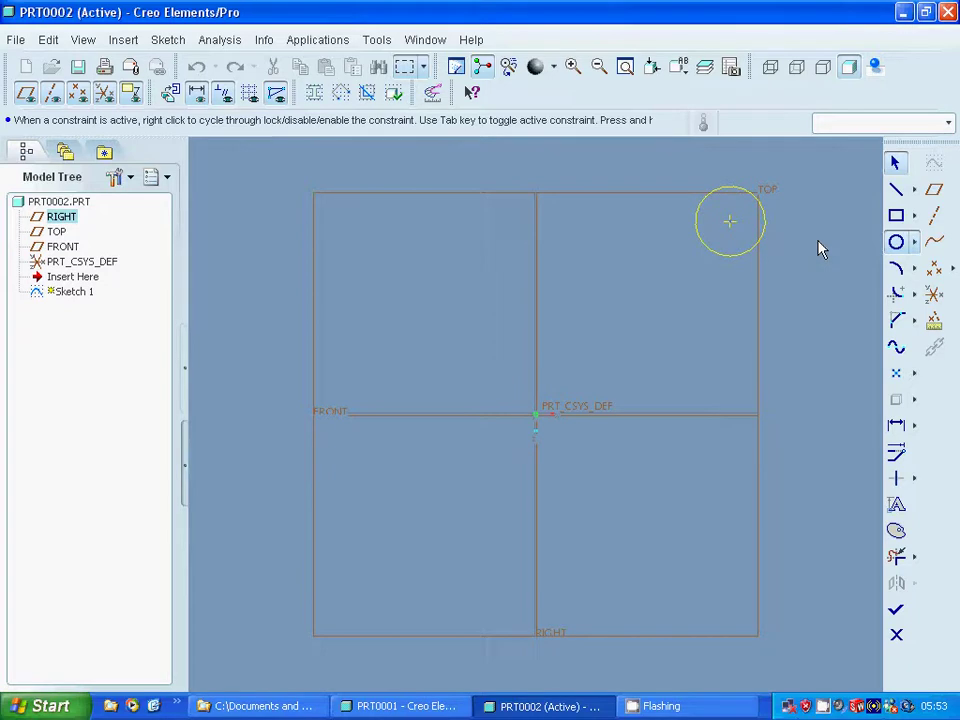
middle_click(817, 248)
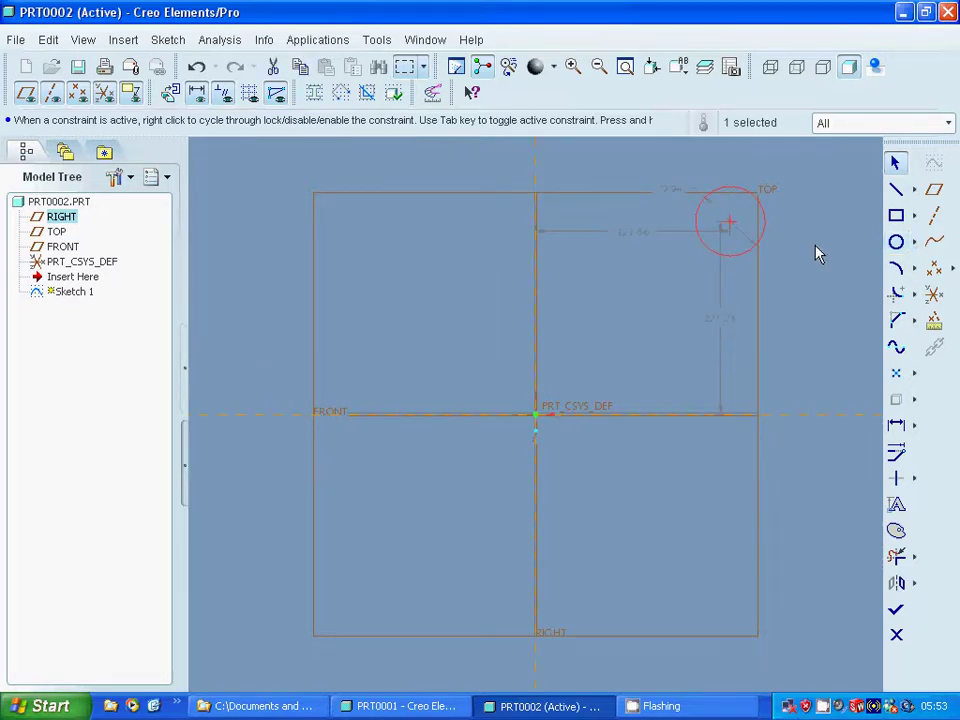
Step: Set the circle centre's vertical and horizontal distances from the reference axes to 100 each
double_click(724, 327)
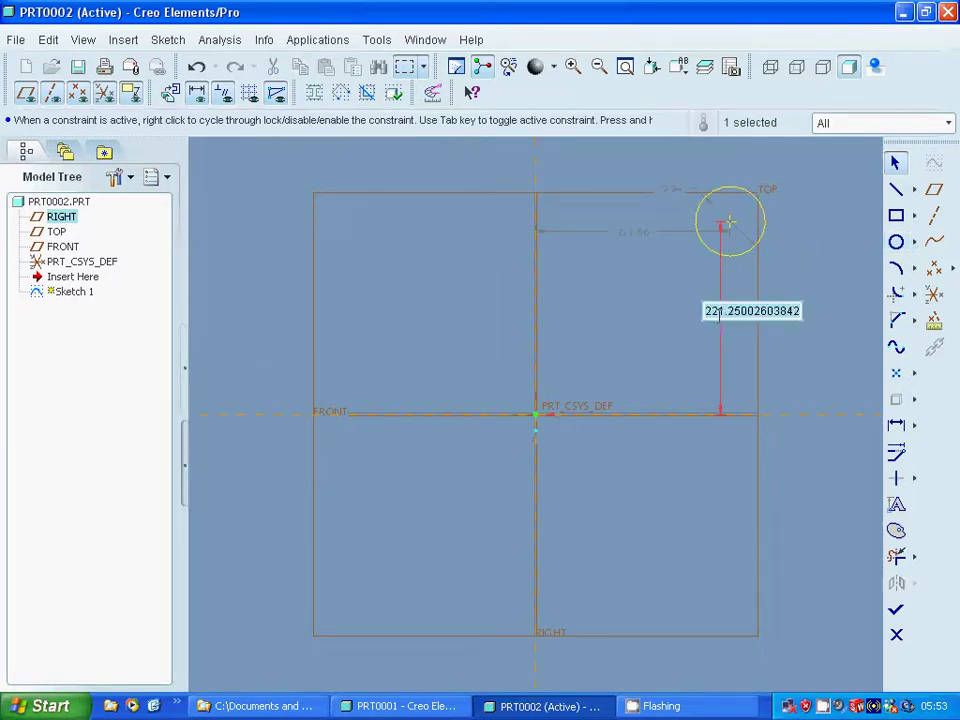
text(1)
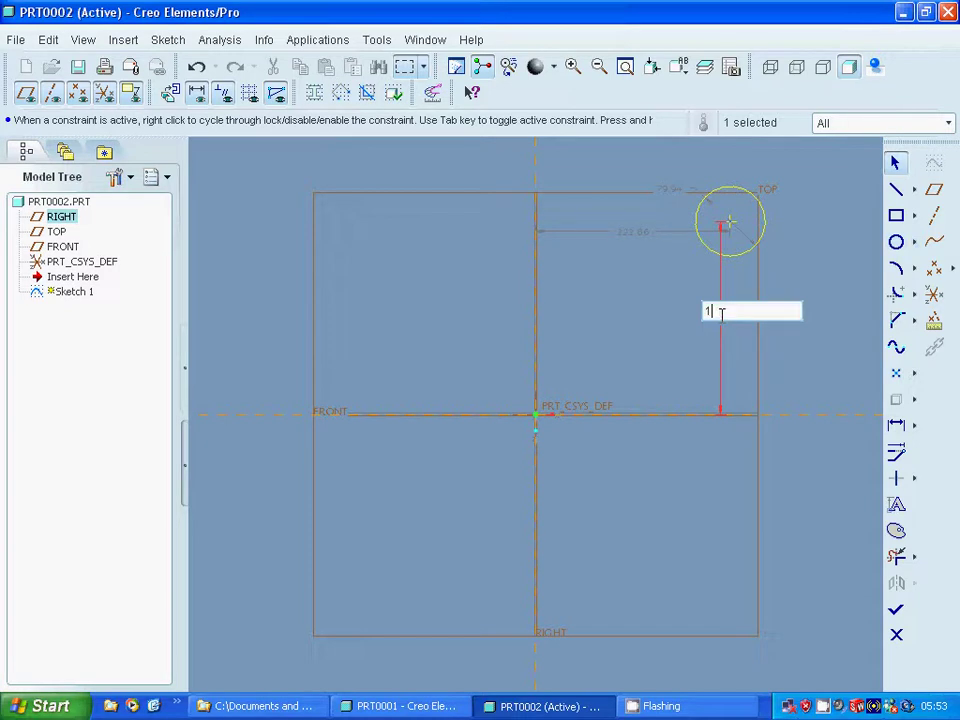
text(00)
key(Return)
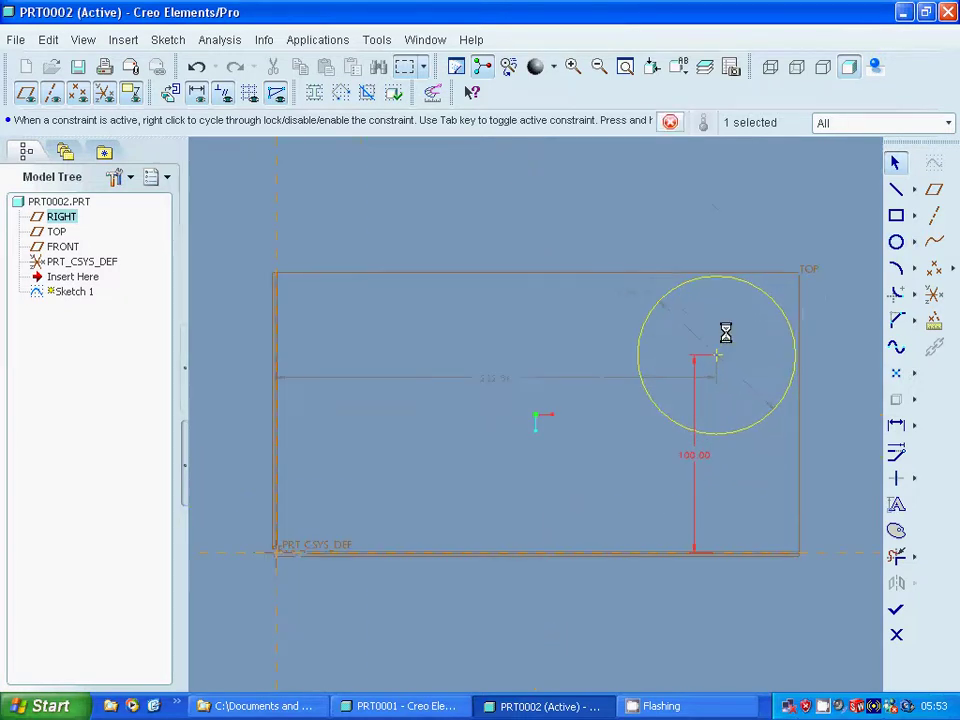
double_click(503, 382)
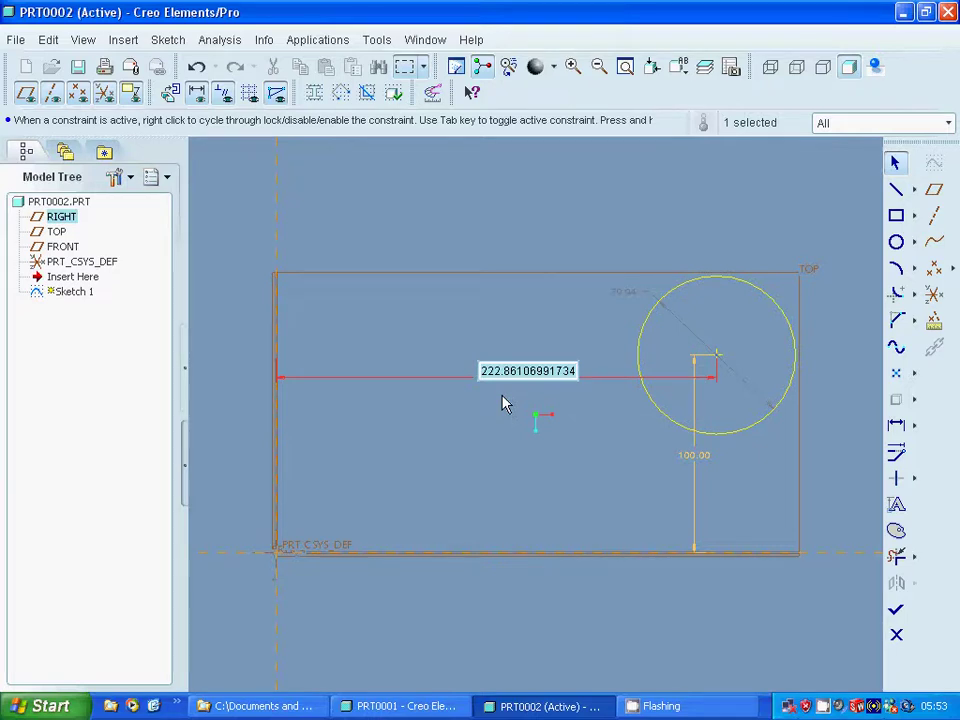
text(100)
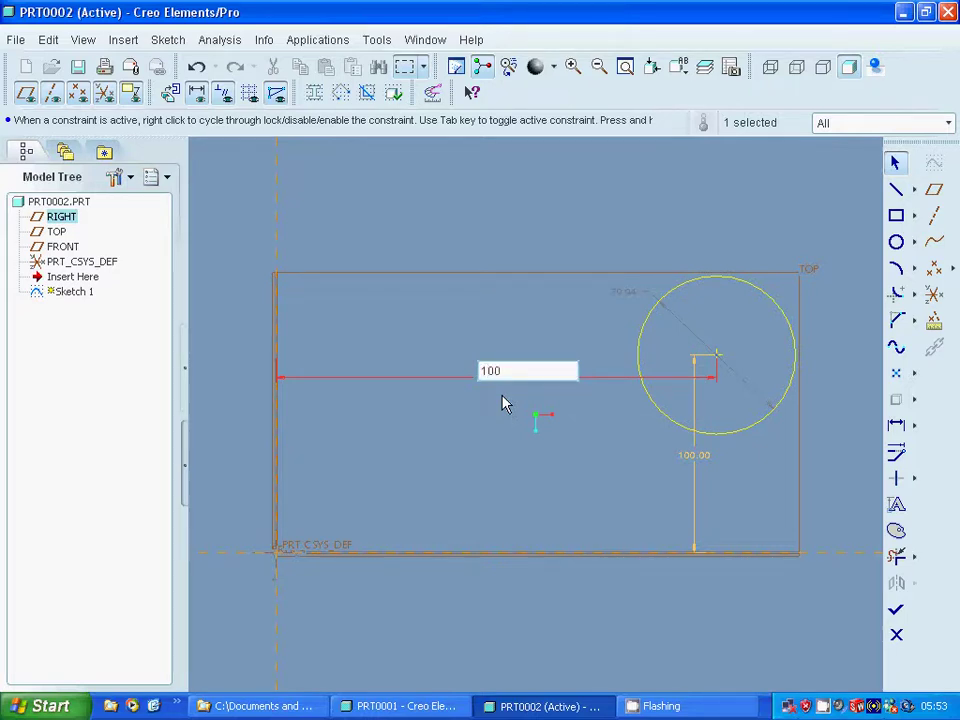
key(Return)
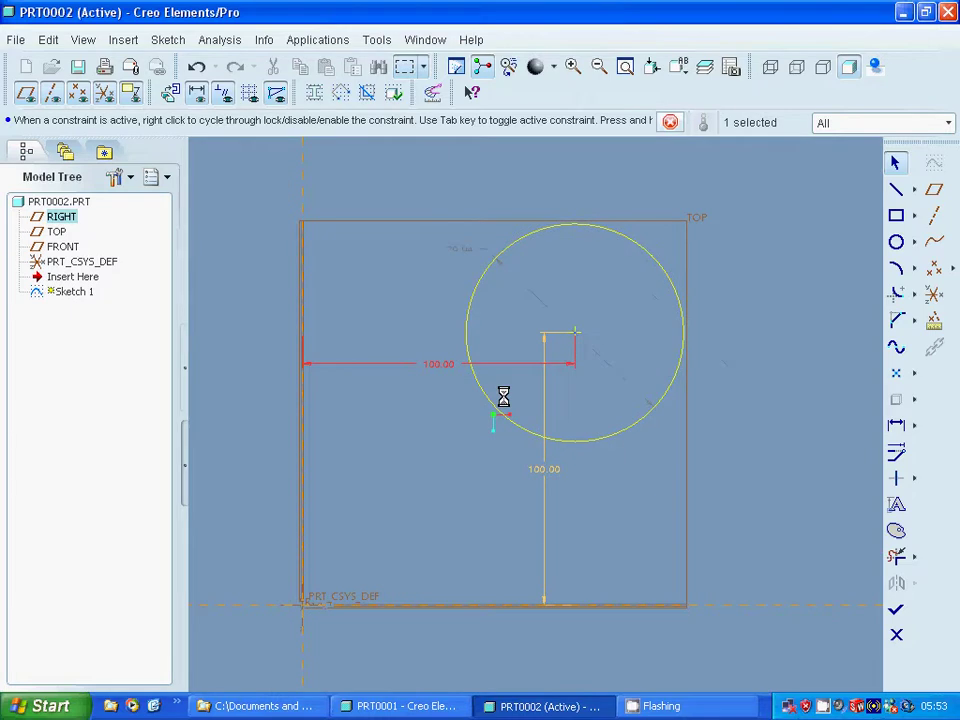
Step: Set the circle's diameter to 20 and finish the sketch
double_click(508, 234)
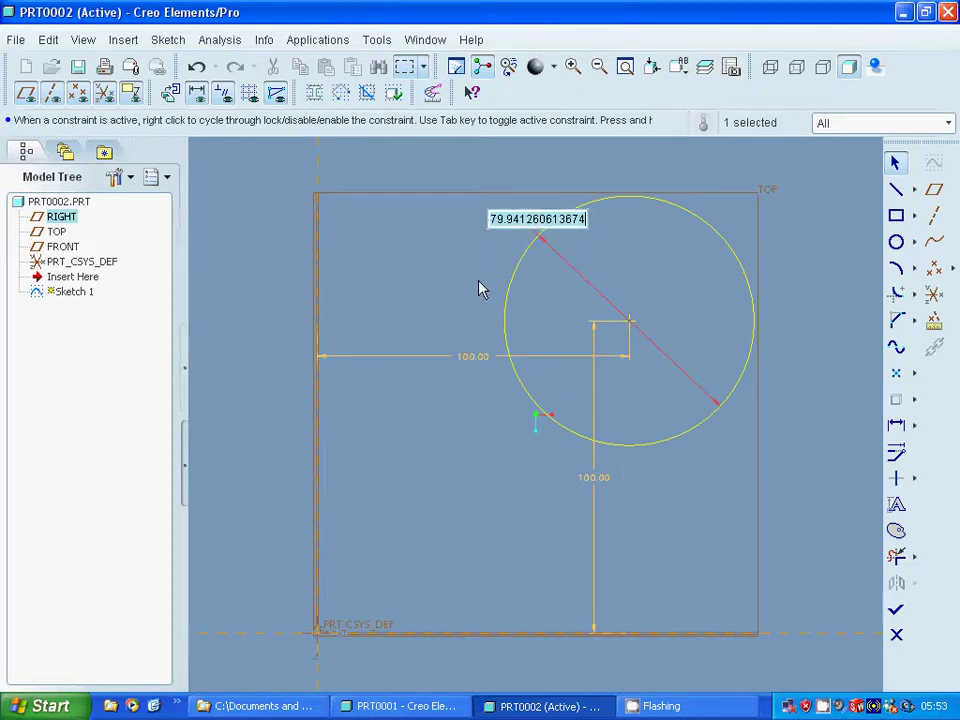
text(20)
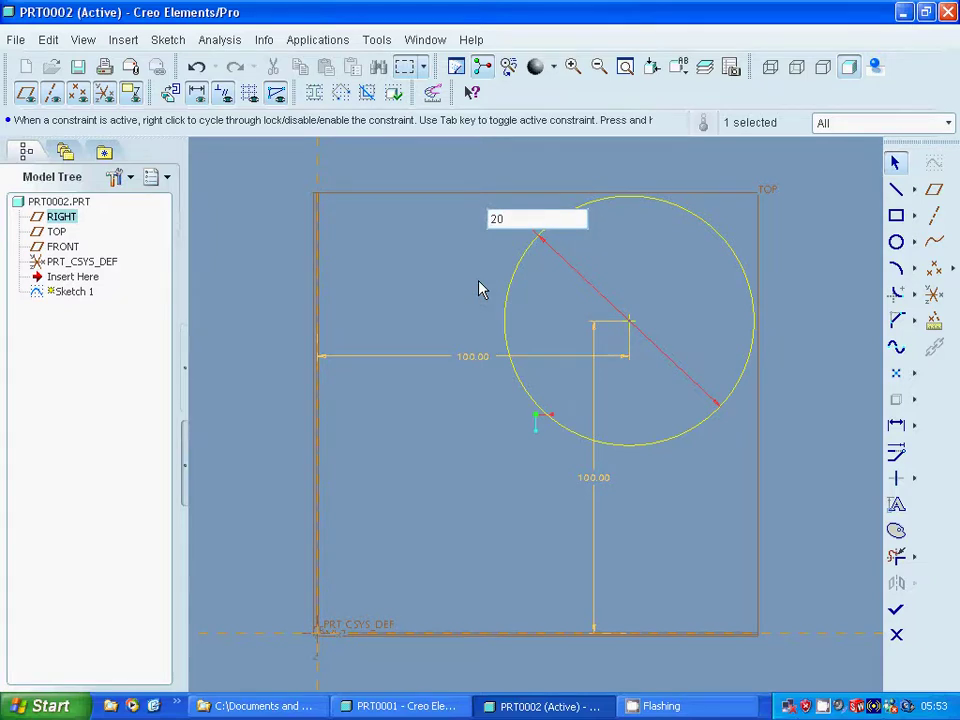
key(Return)
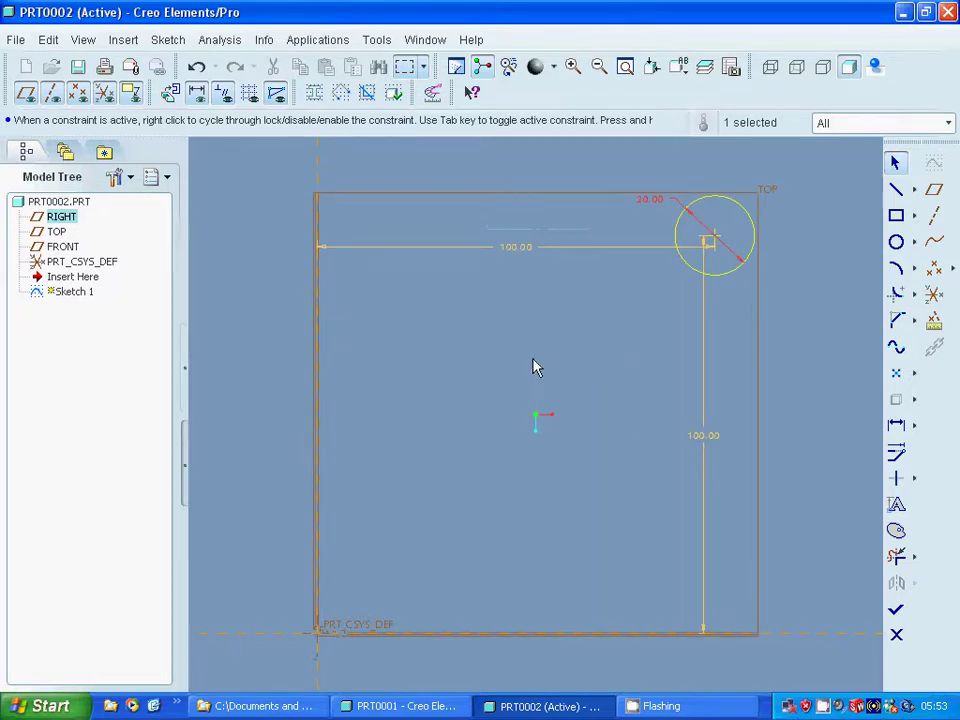
click(898, 614)
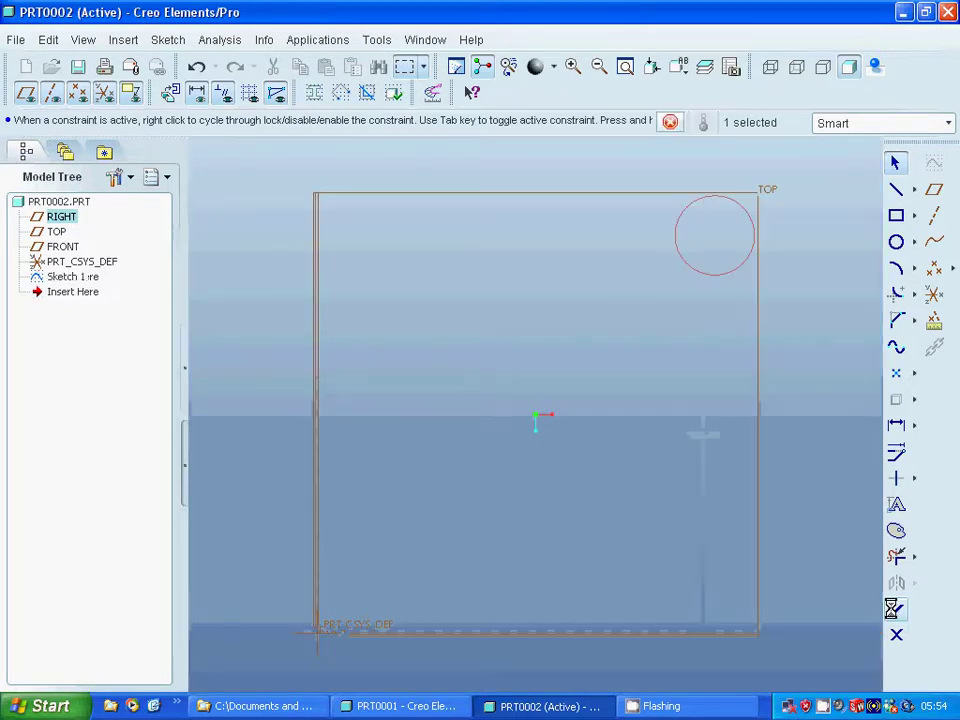
Step: Extrude the circle as a solid to a depth of 10 with the direction flipped to the other side of the TOP plane
click(946, 165)
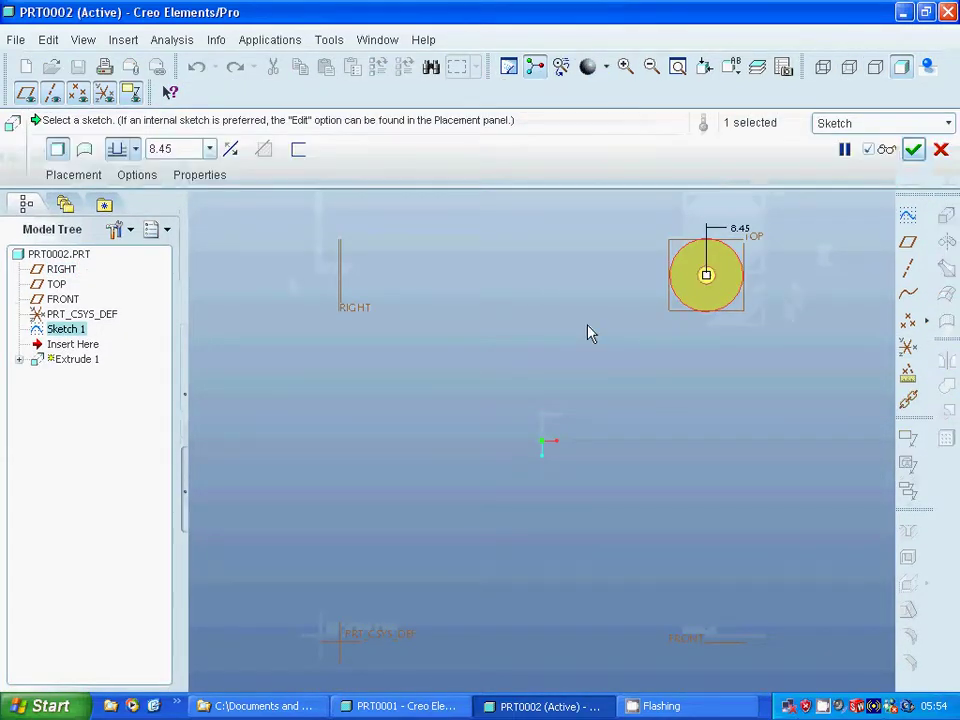
middle_drag(568, 330, 549, 375)
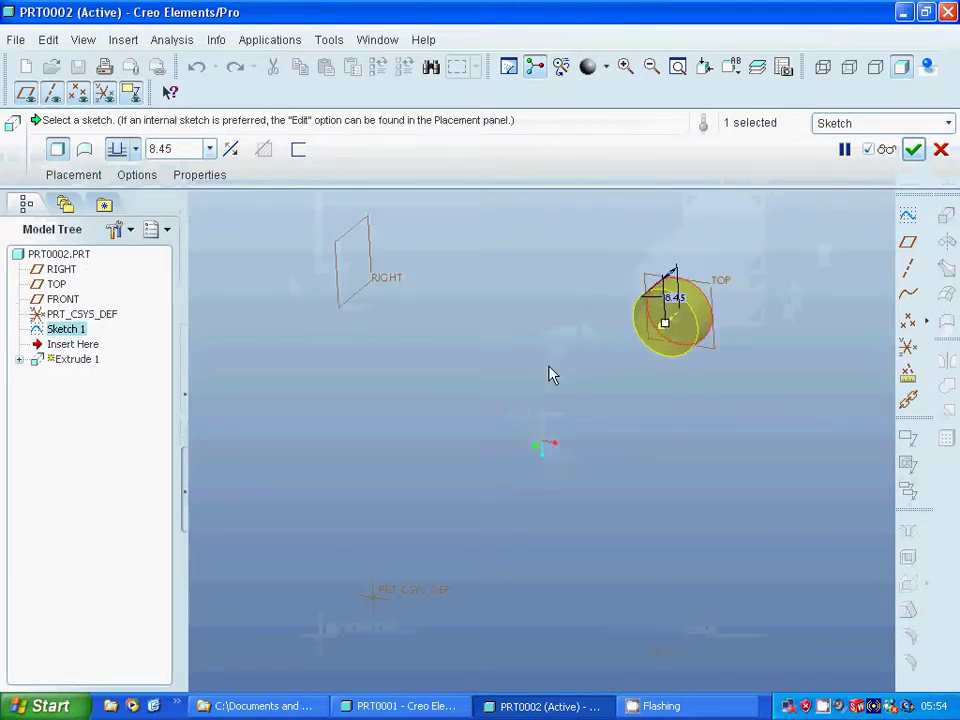
double_click(156, 149)
text(1)
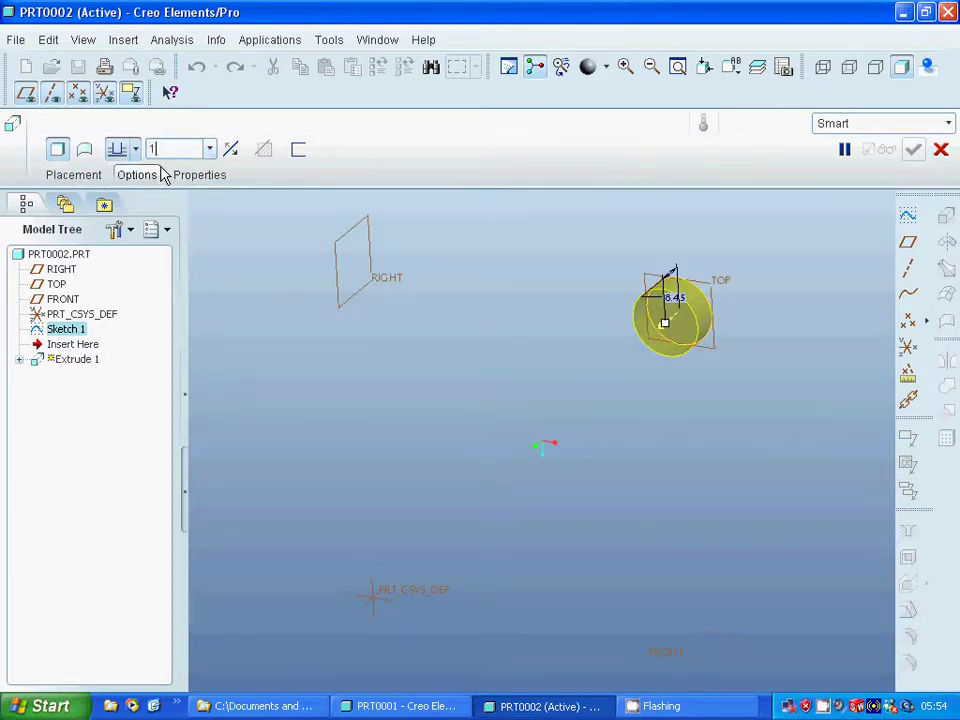
text(0)
key(Return)
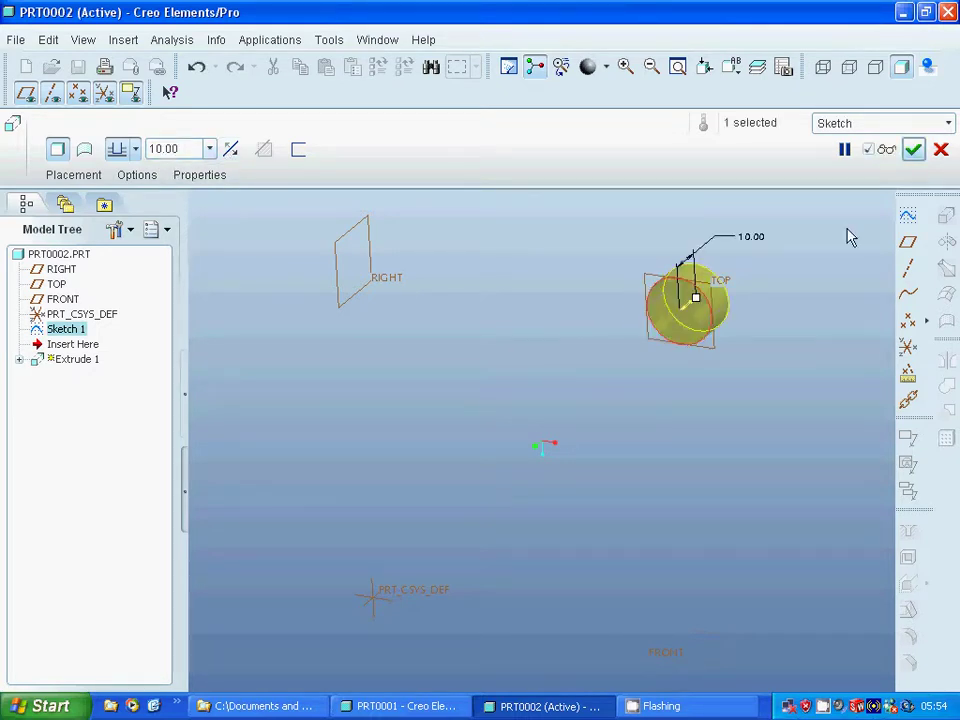
click(913, 149)
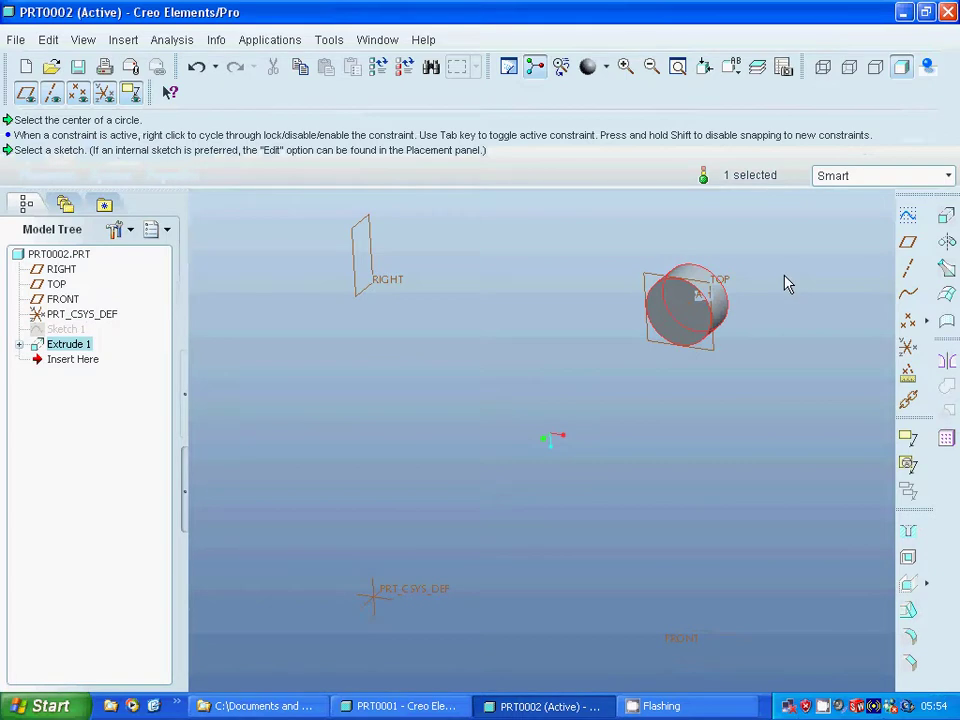
click(779, 294)
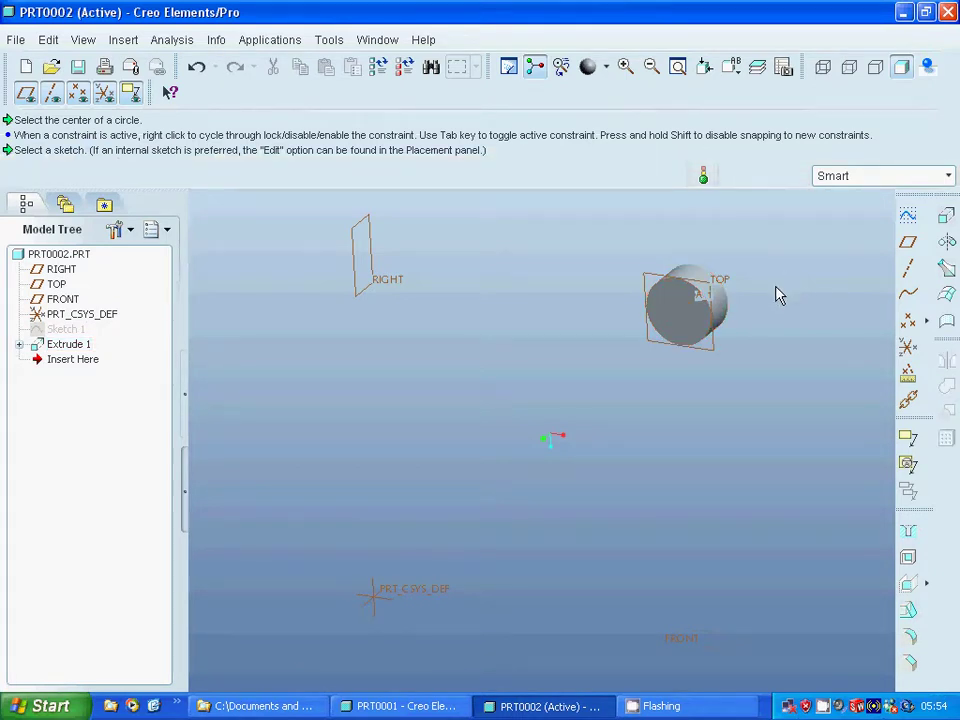
Step: Start a second sketch on the flat face of the extruded disc, keeping the default orientation
click(674, 335)
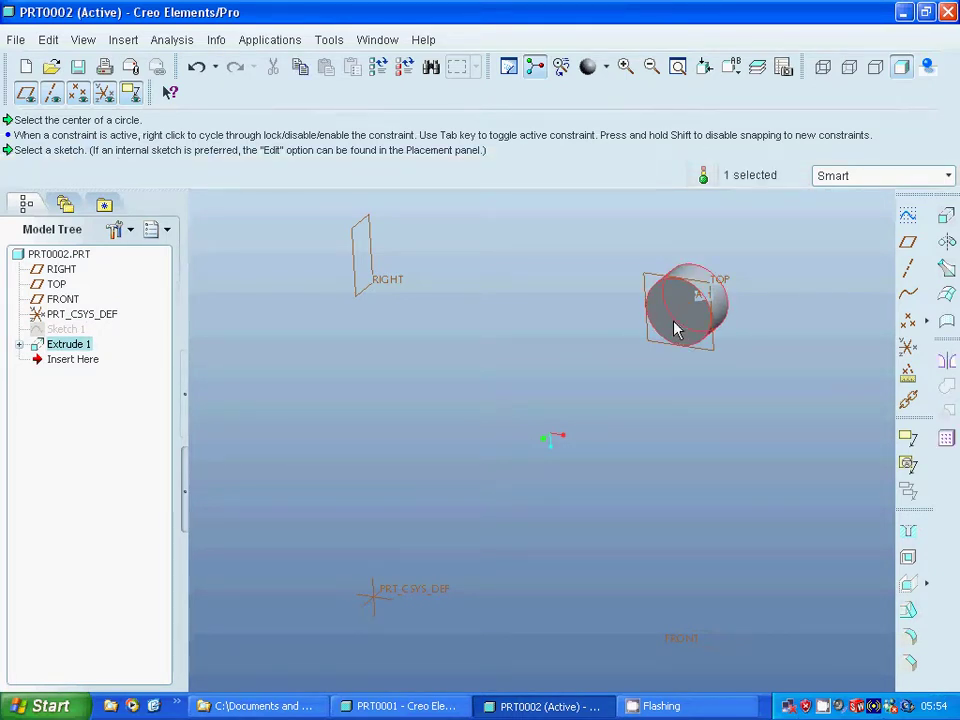
click(880, 250)
click(911, 226)
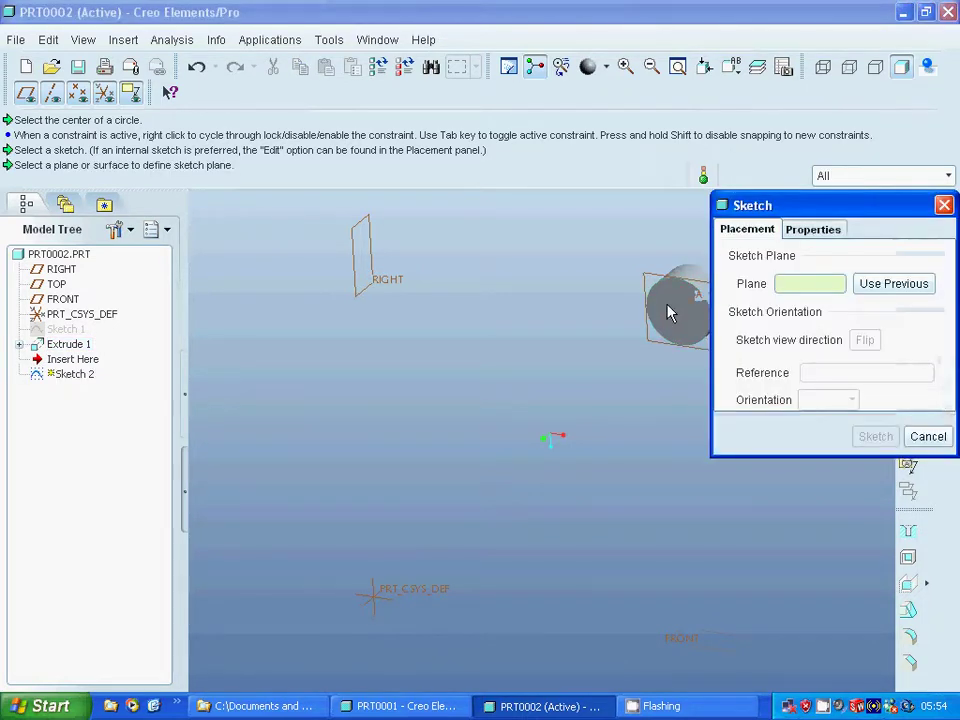
click(672, 318)
click(876, 437)
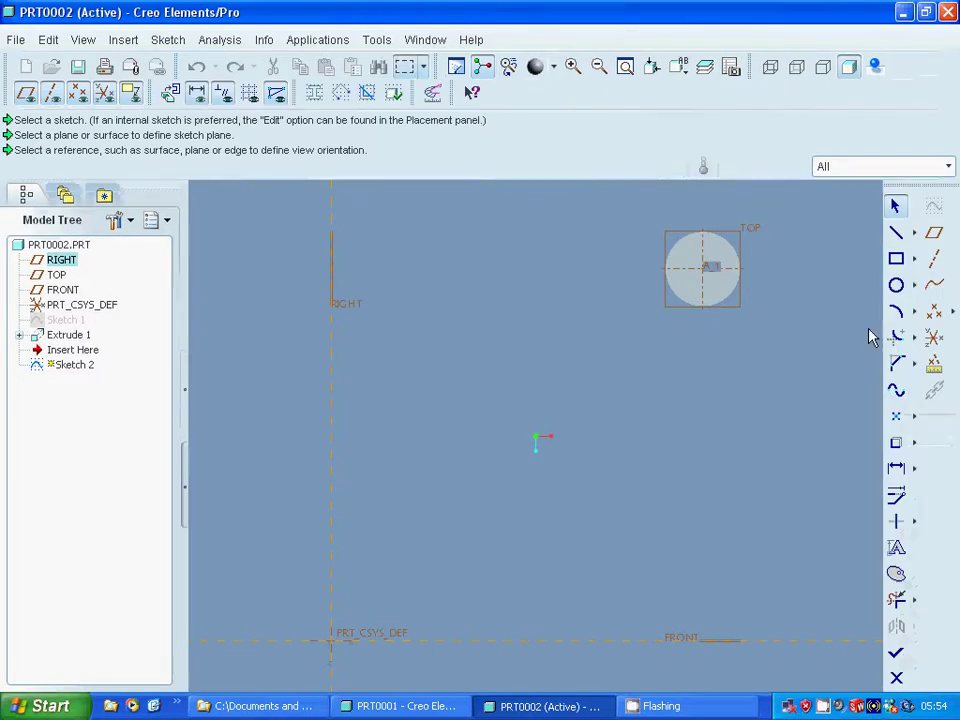
Step: Sketch a small circle about 1.54 in diameter on the disc's vertical centre line, above the disc's centre
click(573, 67)
click(644, 210)
click(761, 317)
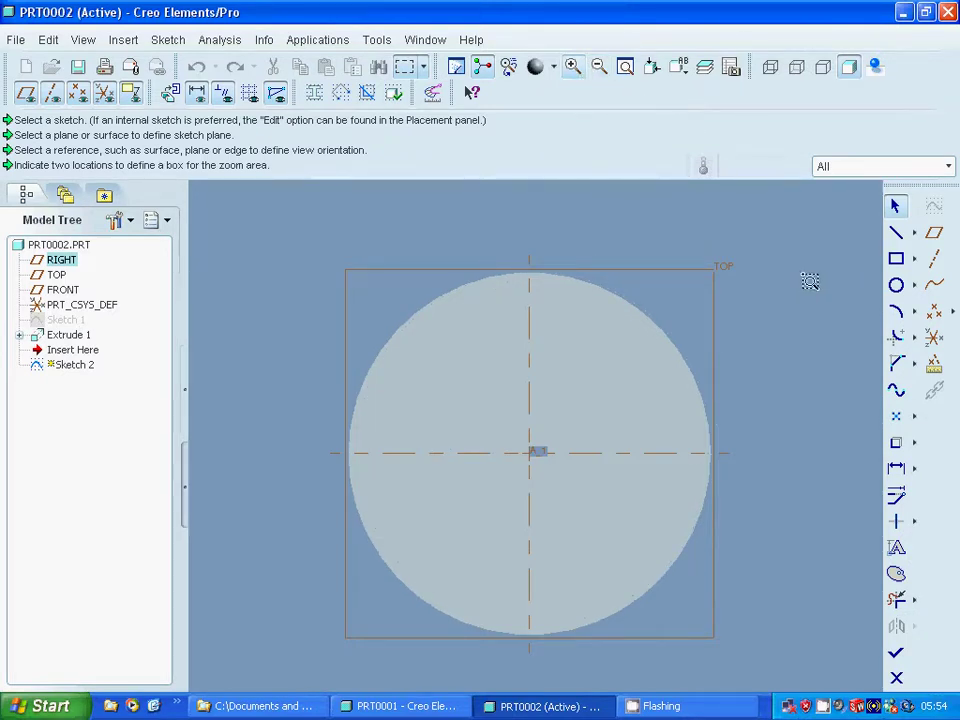
click(896, 285)
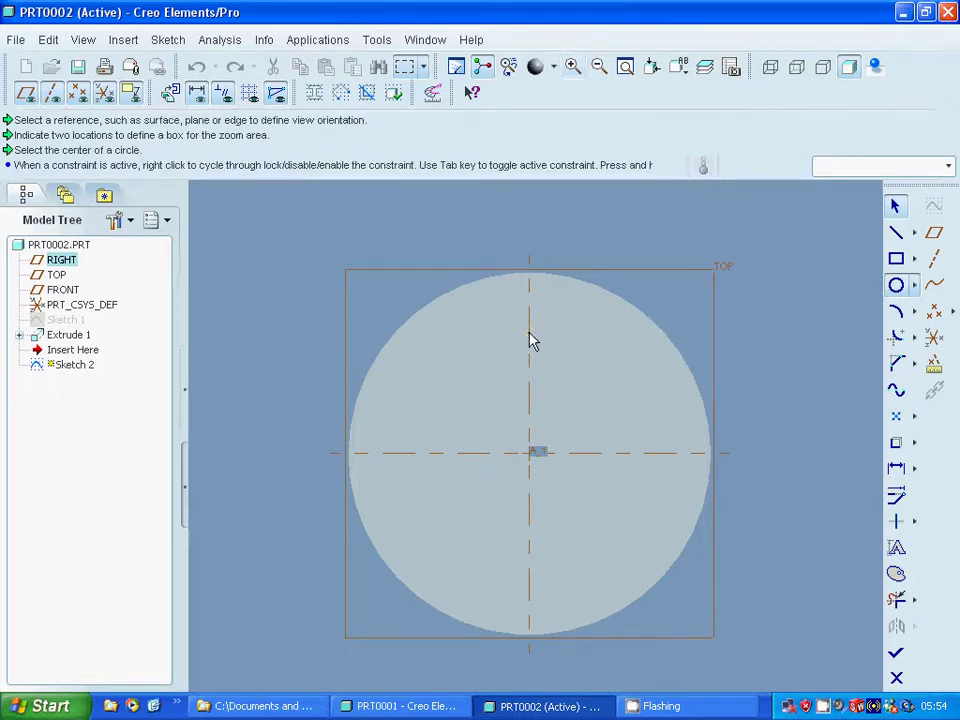
click(530, 340)
click(539, 348)
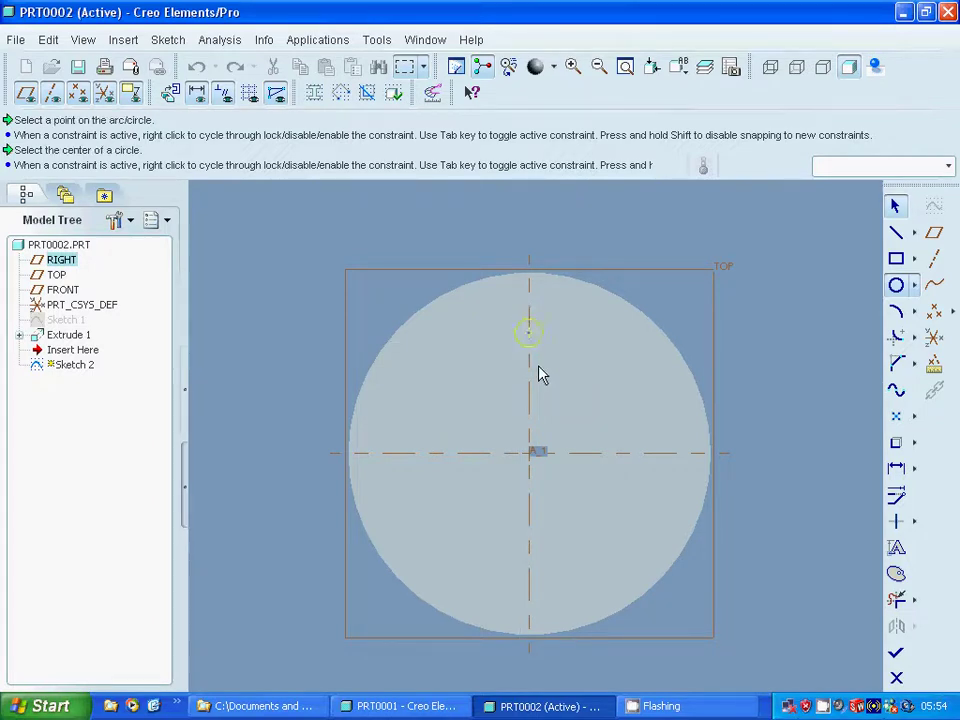
click(896, 206)
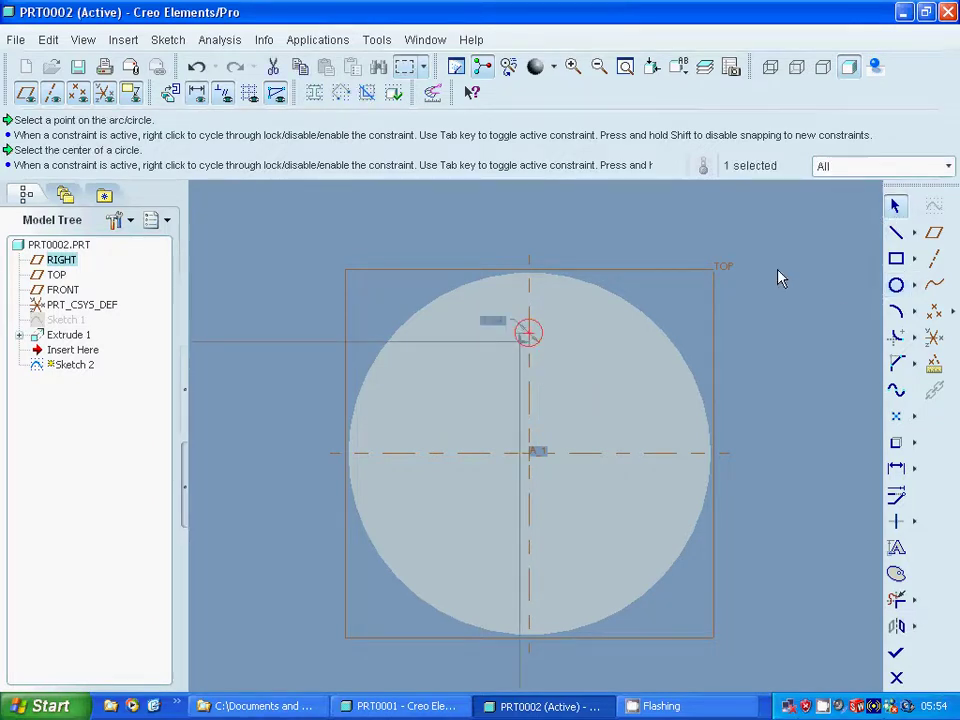
Step: Set the small circle's diameter to 2
double_click(493, 321)
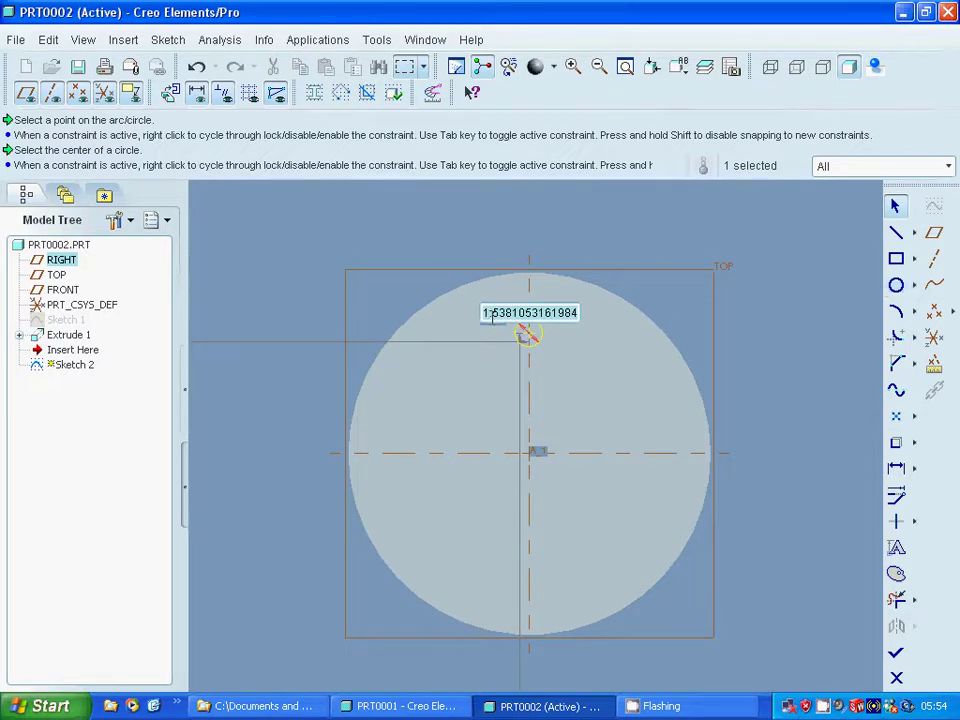
text(2)
key(Return)
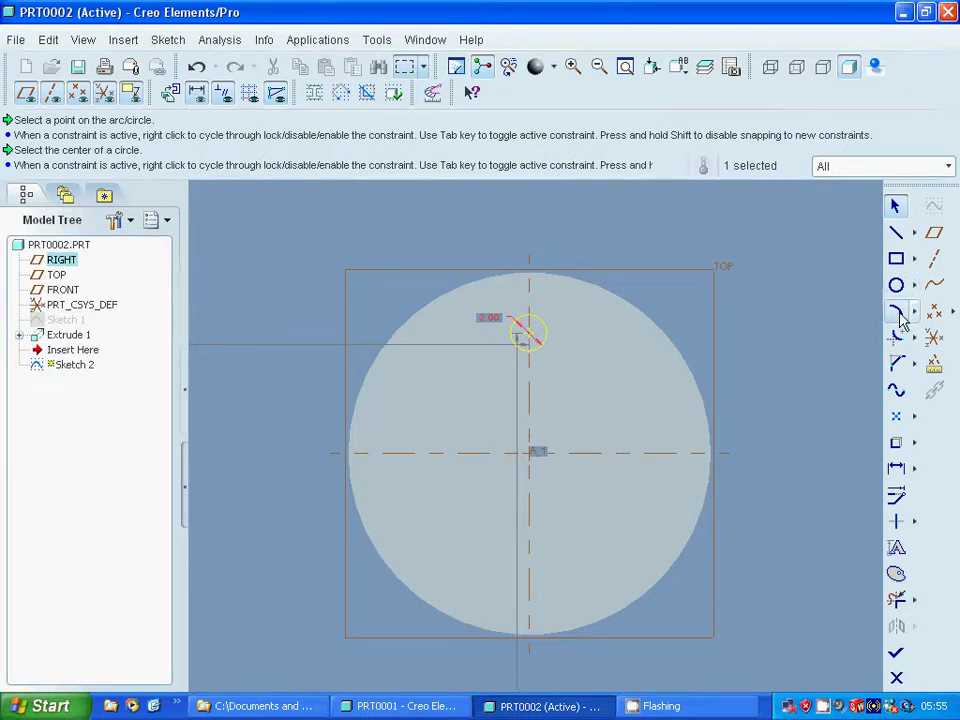
Step: Dimension the vertical distance between the small circle's centre and the disc's centre and set it to 5
click(905, 467)
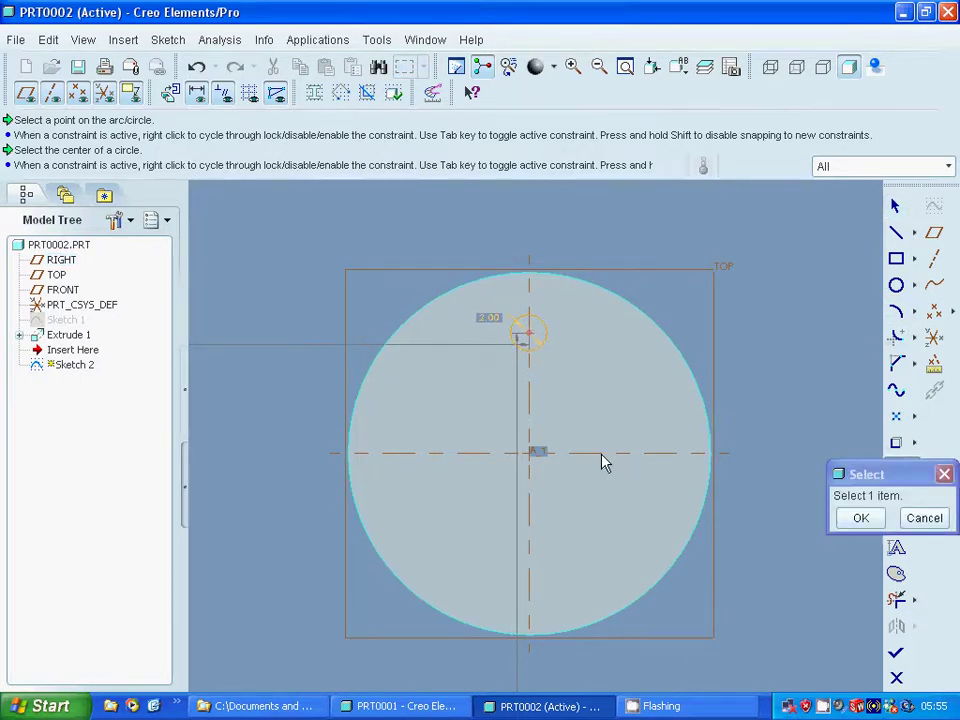
click(708, 428)
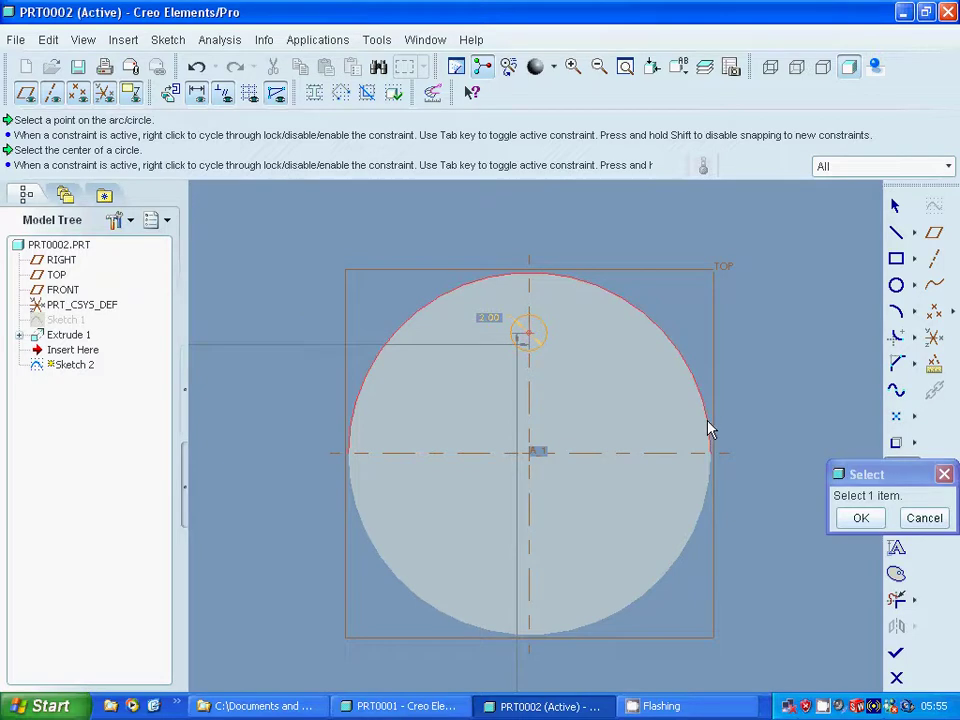
middle_click(737, 375)
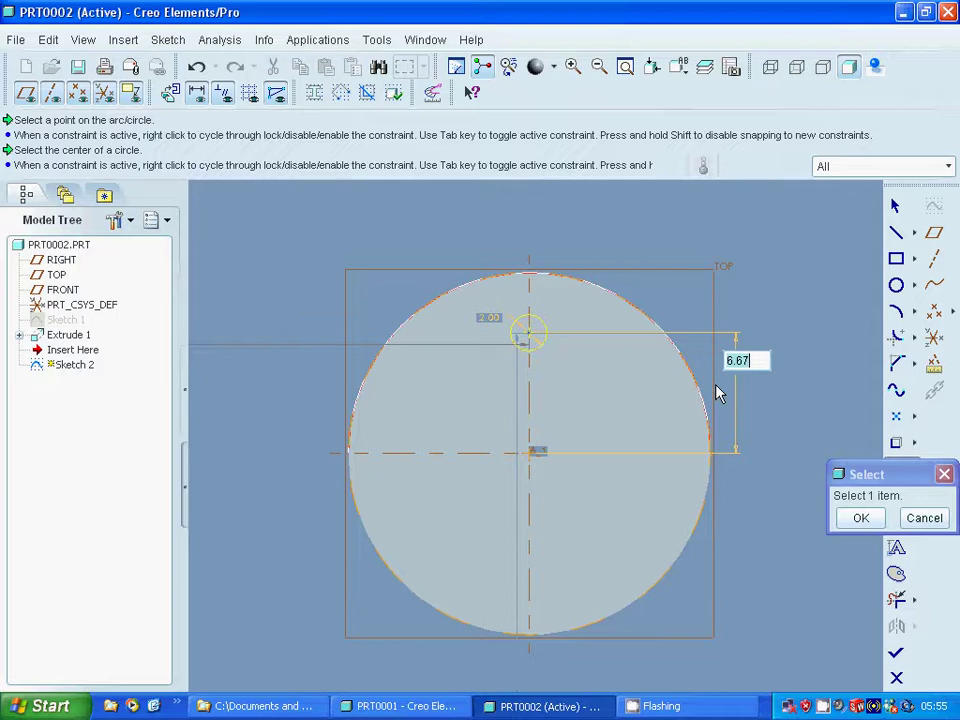
text(5)
key(Return)
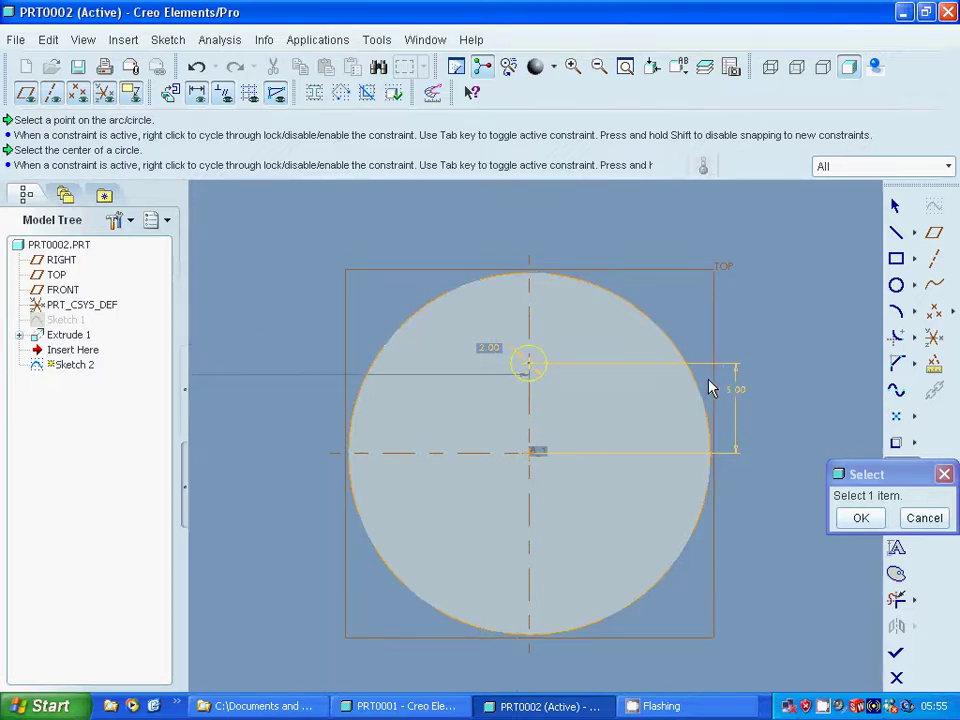
Step: Finish the sketch and extrude the small circle as a material-removing cut 7.50 deep into the disc
click(861, 520)
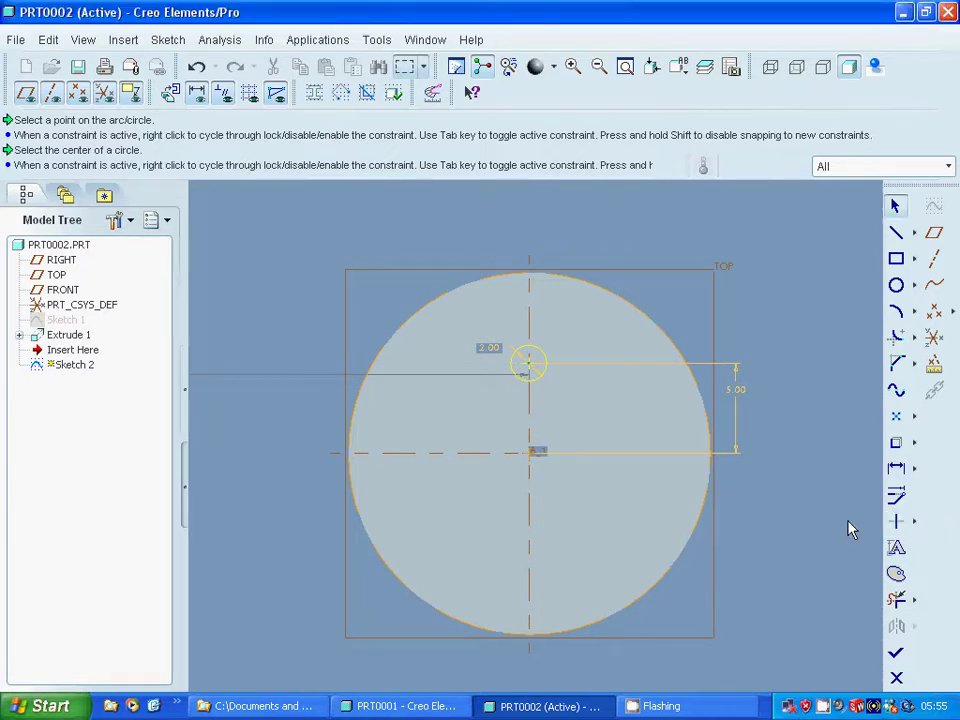
click(896, 652)
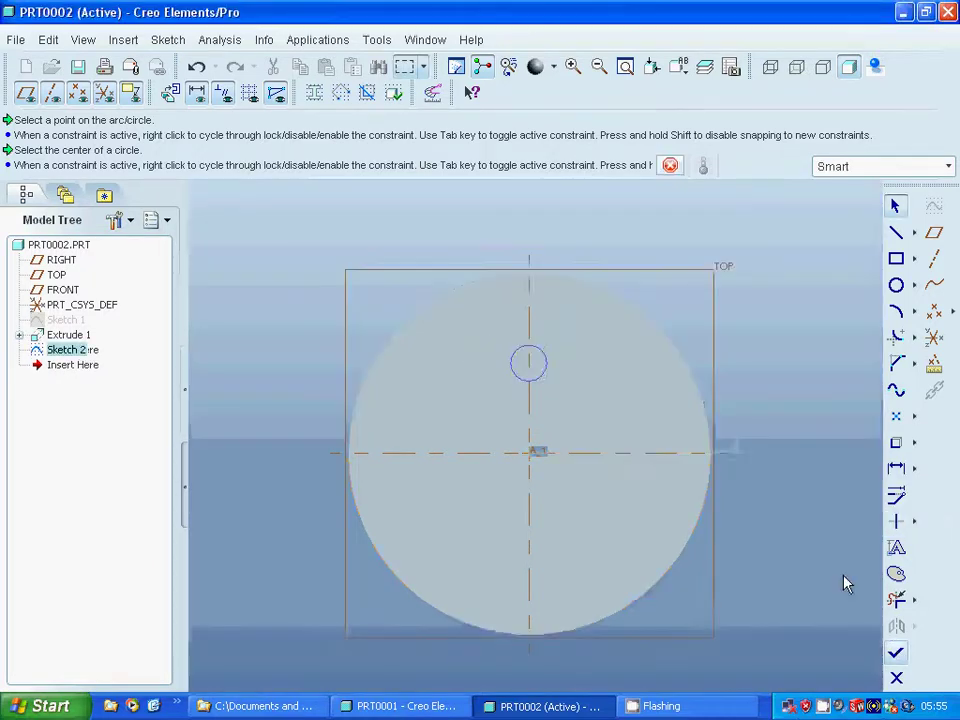
click(946, 206)
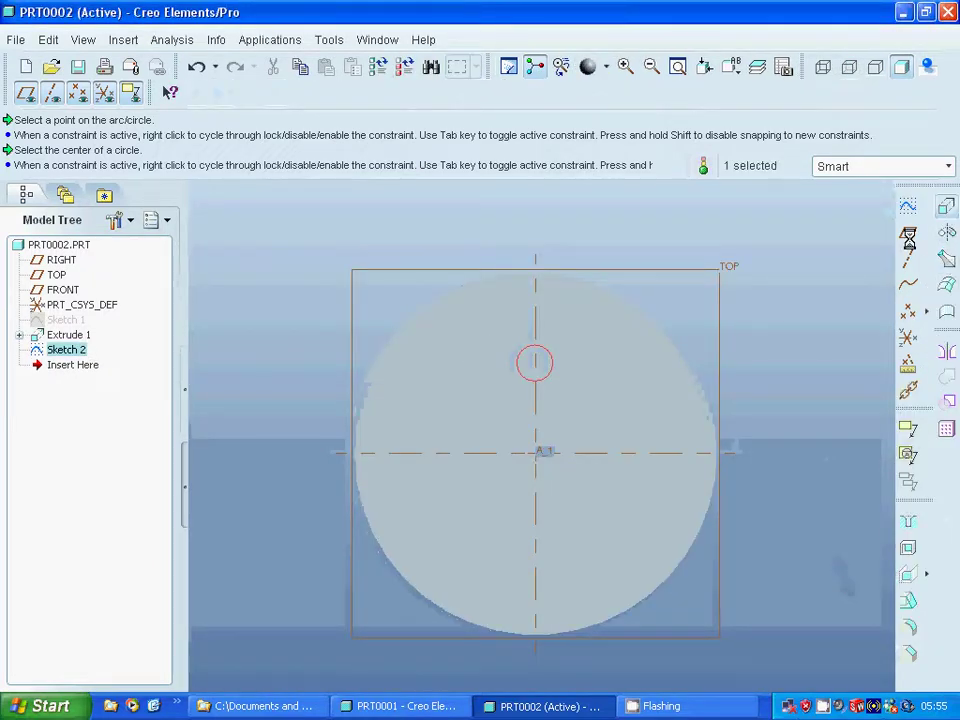
click(262, 150)
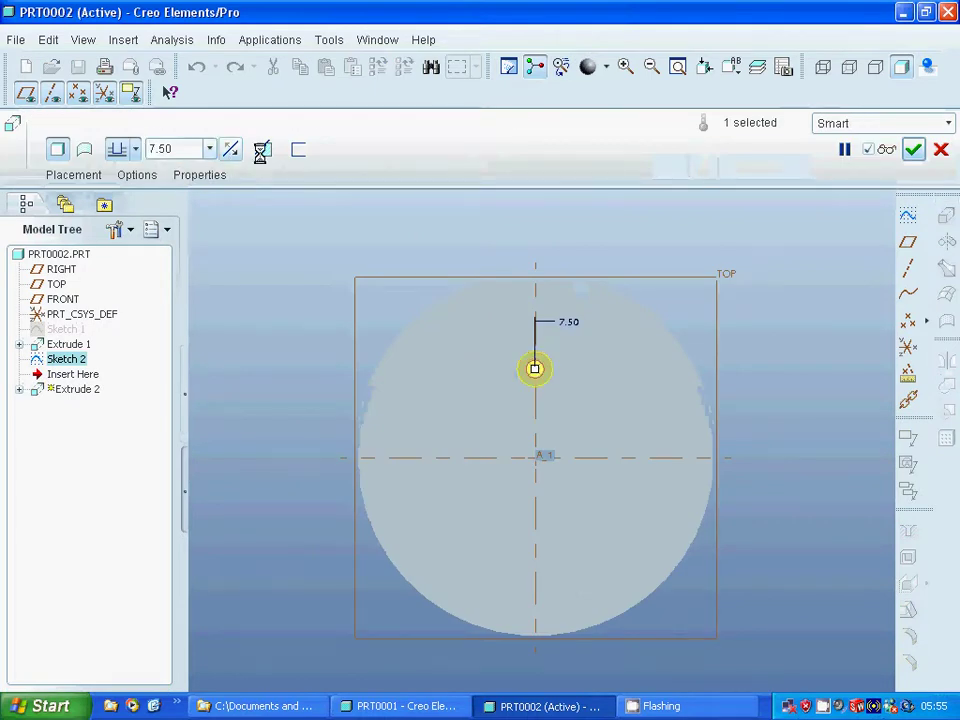
click(913, 150)
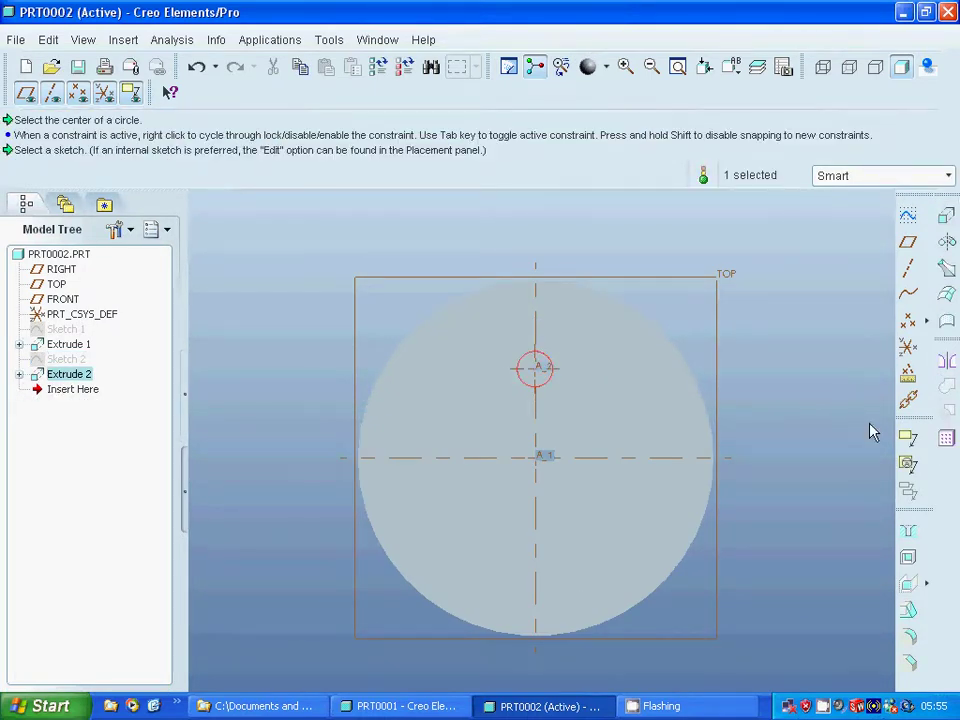
Step: Pattern the small hole around the disc's central axis with 4 instances spaced 90° apart
click(946, 438)
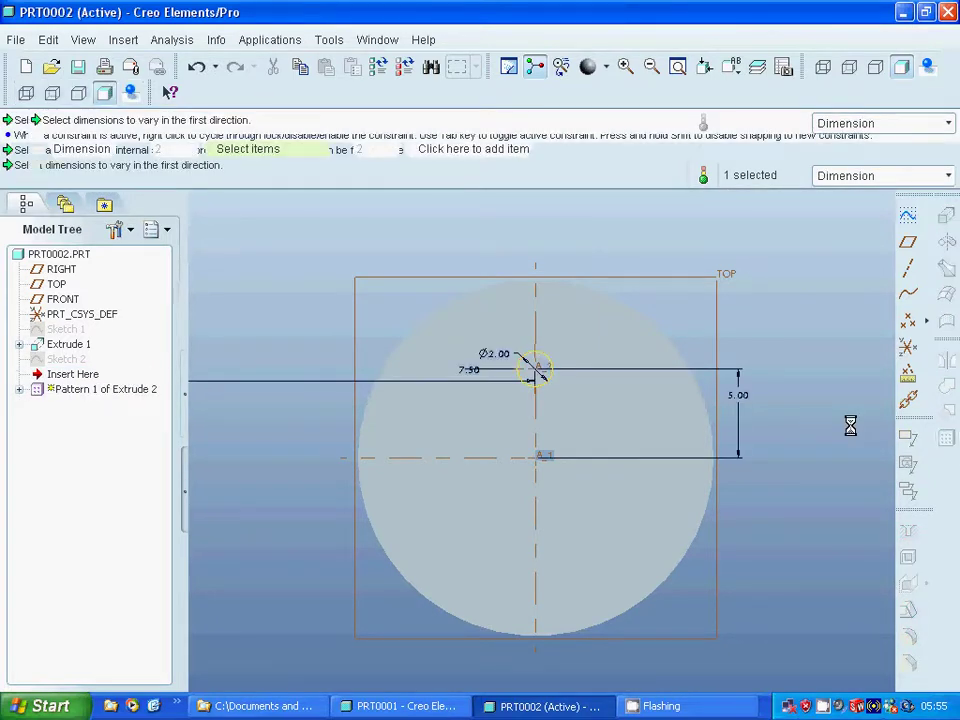
middle_drag(843, 432, 846, 446)
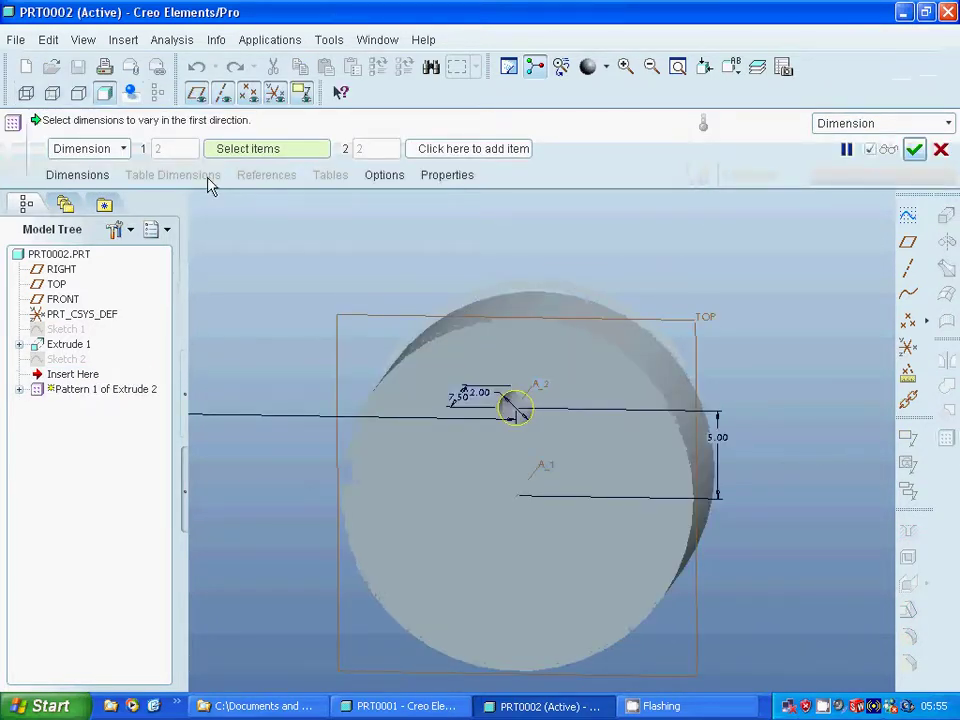
click(126, 149)
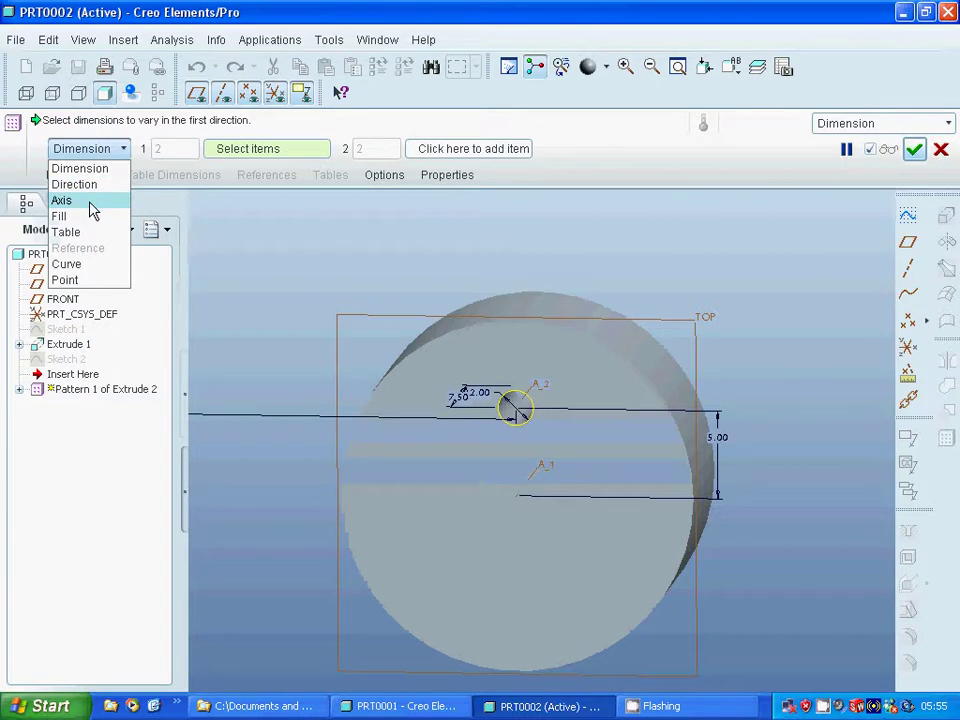
click(61, 200)
click(533, 485)
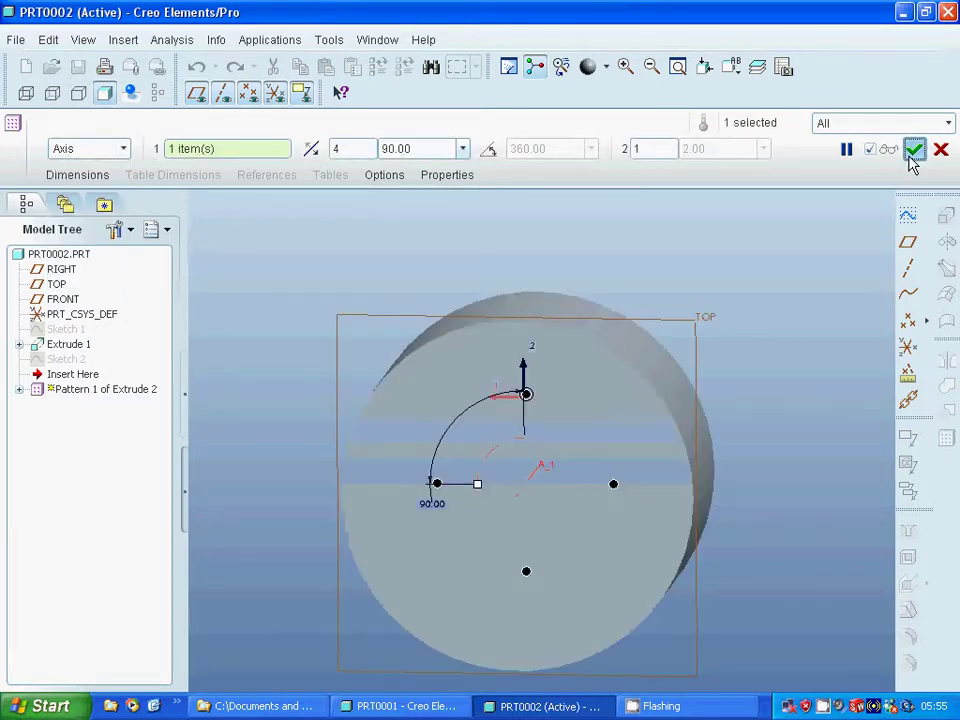
click(913, 150)
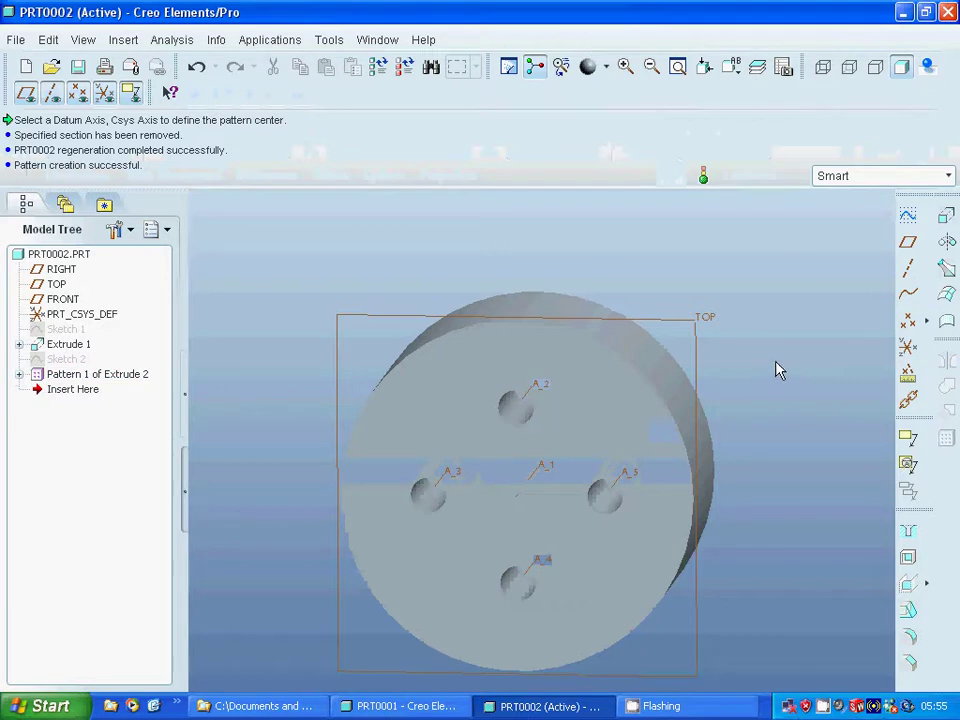
Step: Start a new sketch on the RIGHT datum plane, with the TOP plane as the Left orientation reference
click(677, 67)
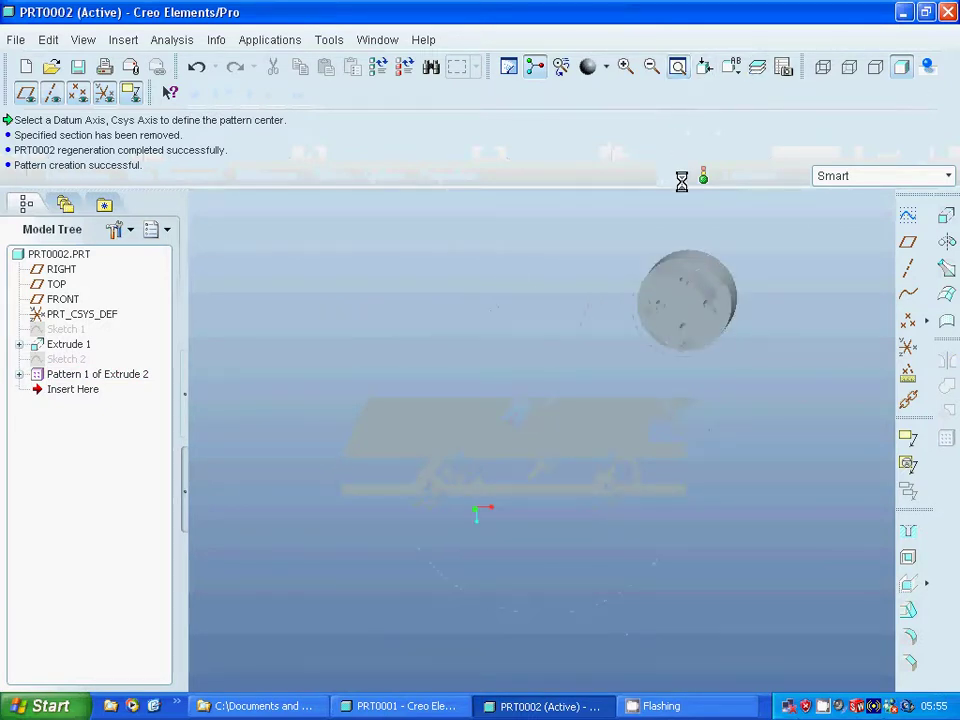
mouse_move(559, 319)
middle_down()
mouse_move(548, 311)
mouse_move(552, 324)
middle_up()
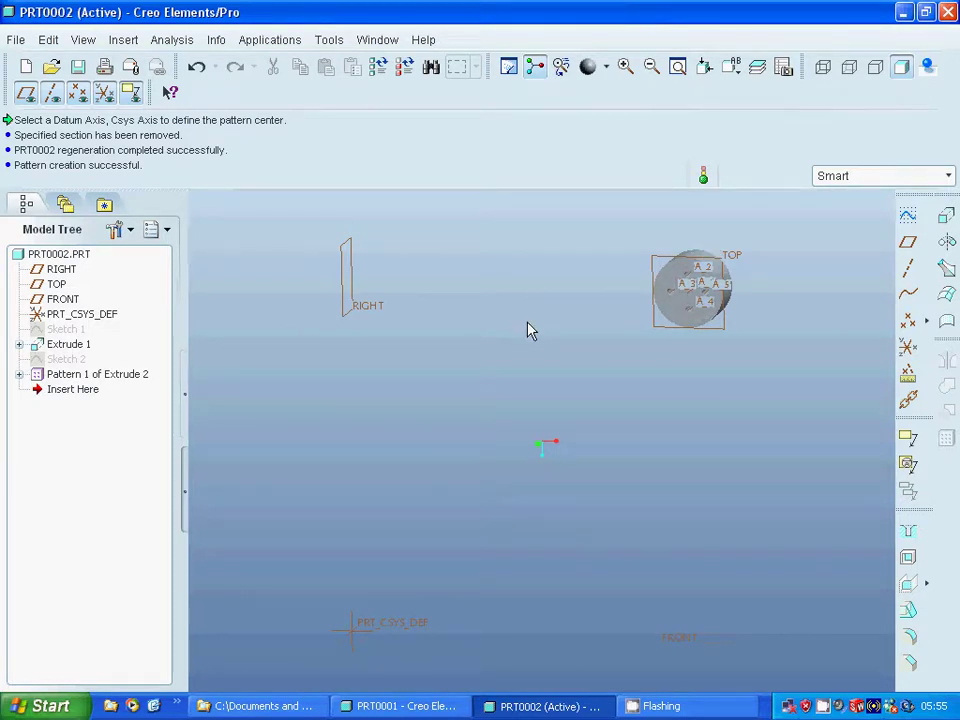
click(735, 72)
click(740, 95)
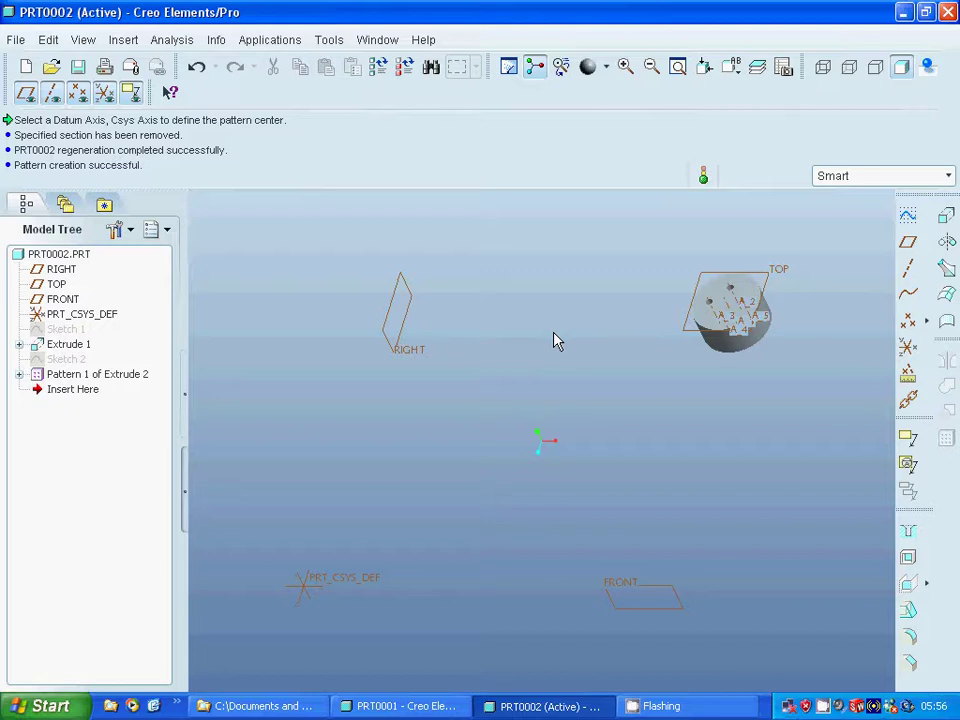
click(390, 348)
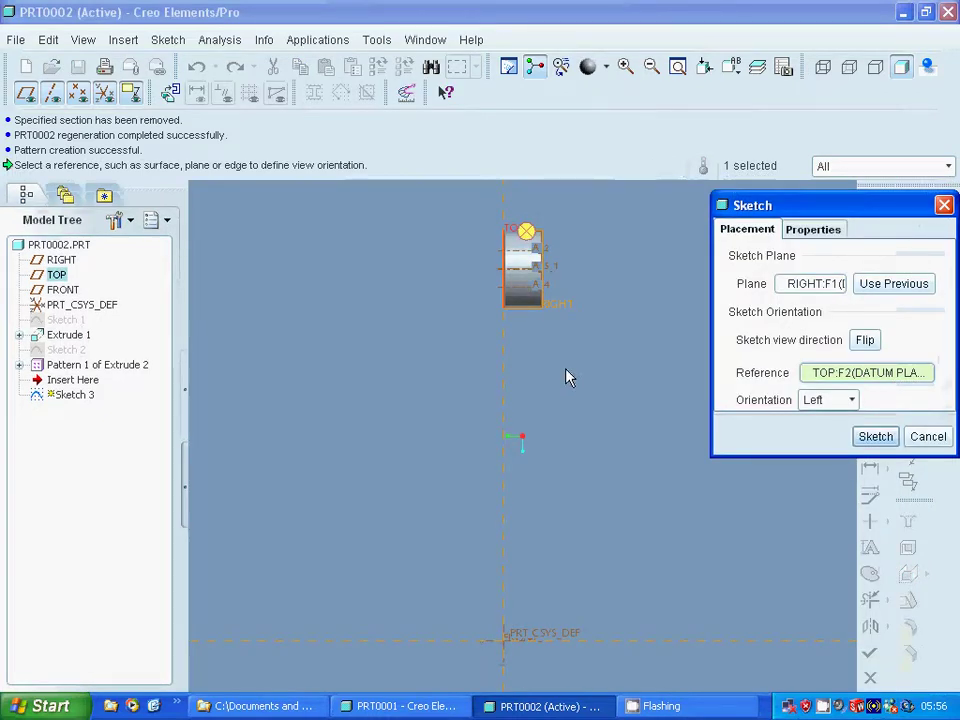
click(873, 442)
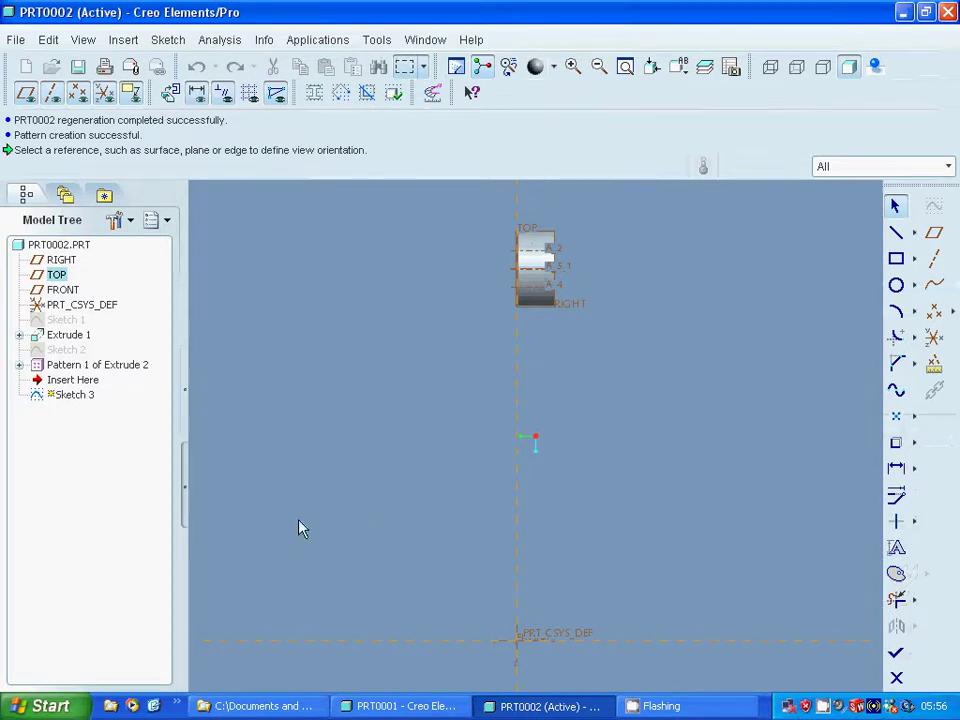
Step: Sketch a circle about 14.73 in diameter left of the vertical reference and above the horizontal reference
click(896, 285)
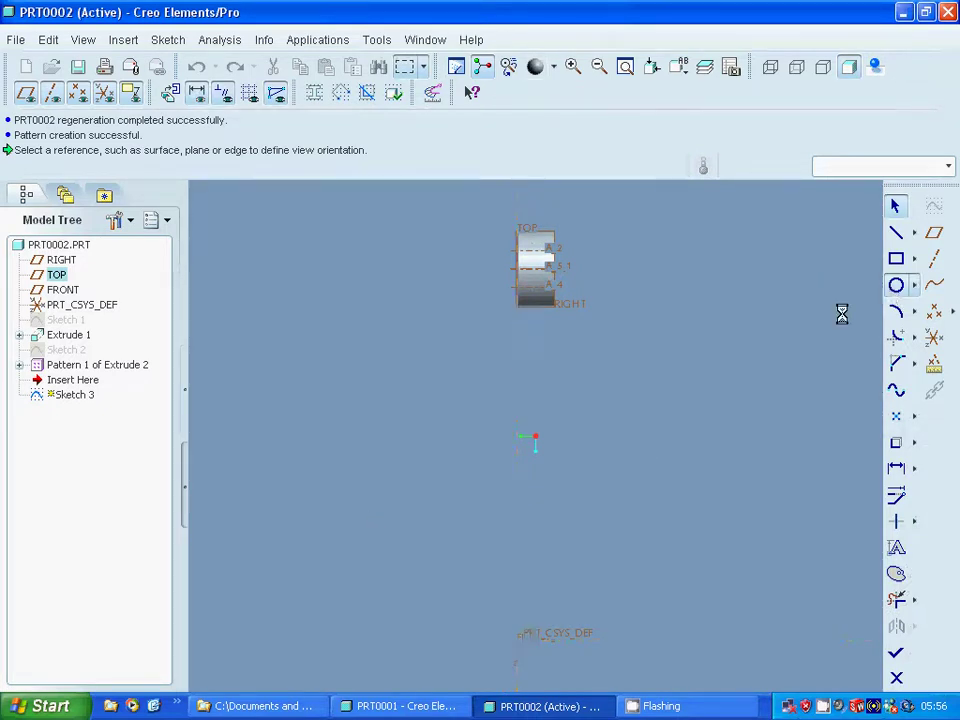
click(270, 491)
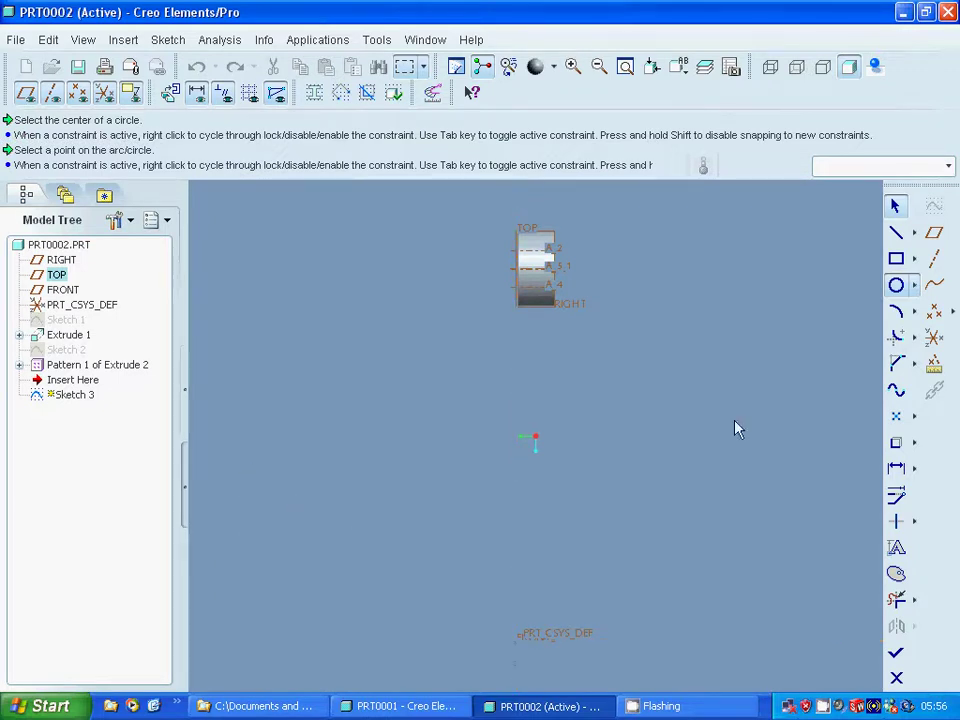
click(269, 490)
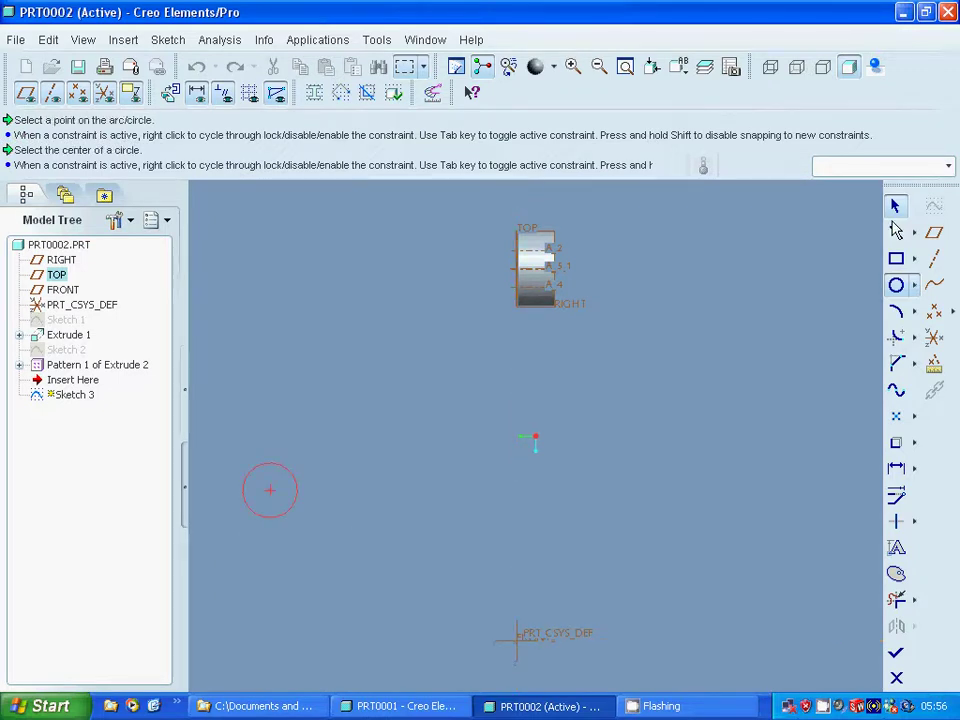
click(283, 474)
middle_click(296, 463)
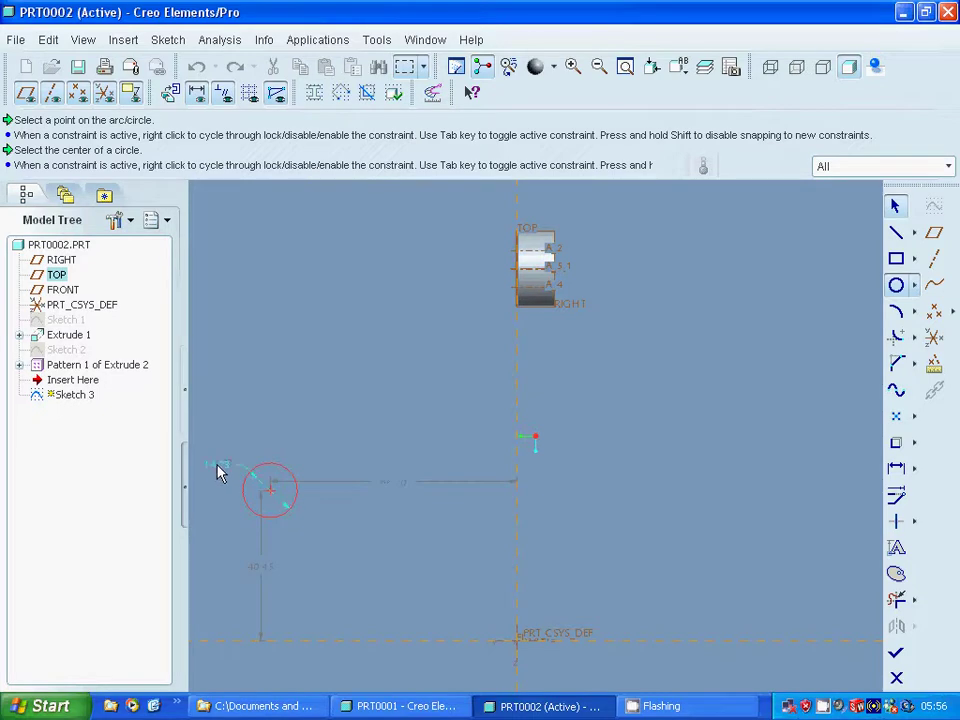
Step: Set the new circle's diameter to 20
double_click(219, 470)
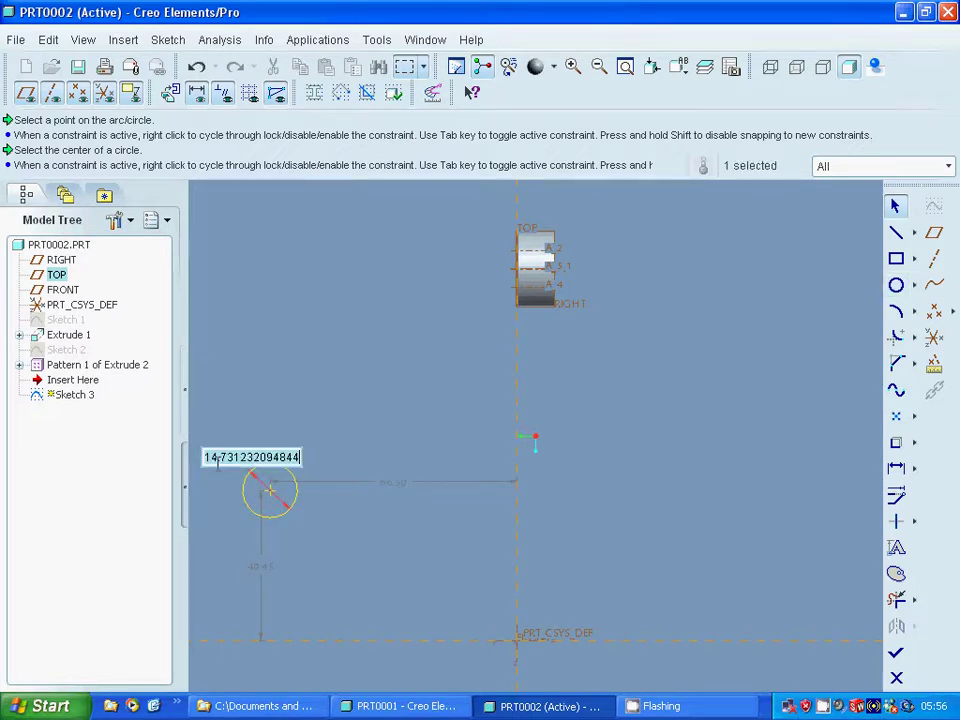
text(20)
key(Return)
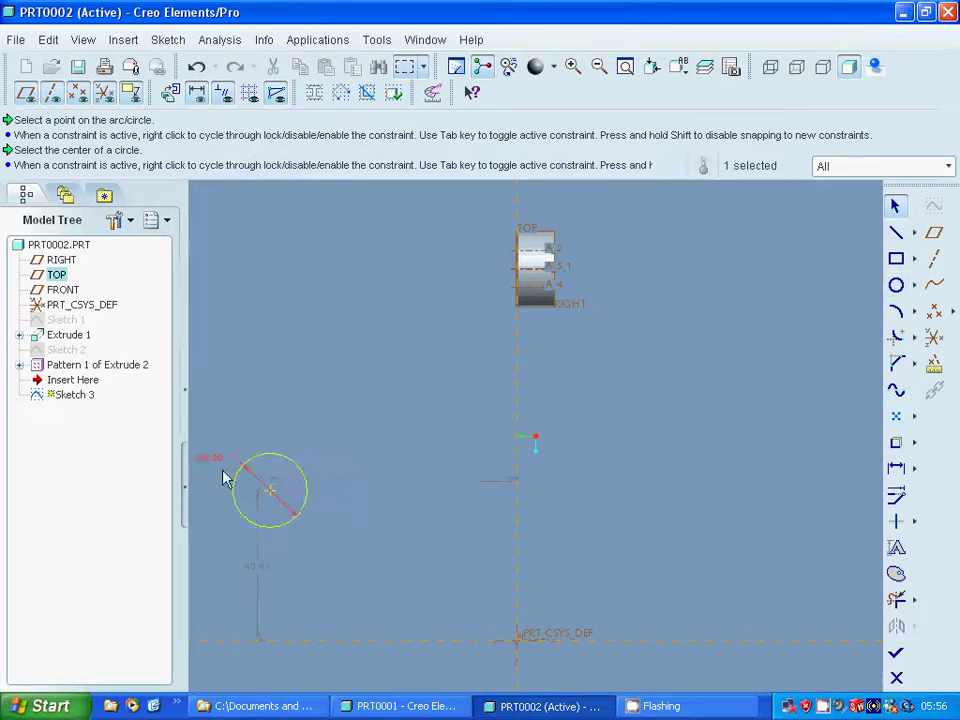
Step: Set the circle centre's vertical distance from the horizontal reference to 100
double_click(258, 570)
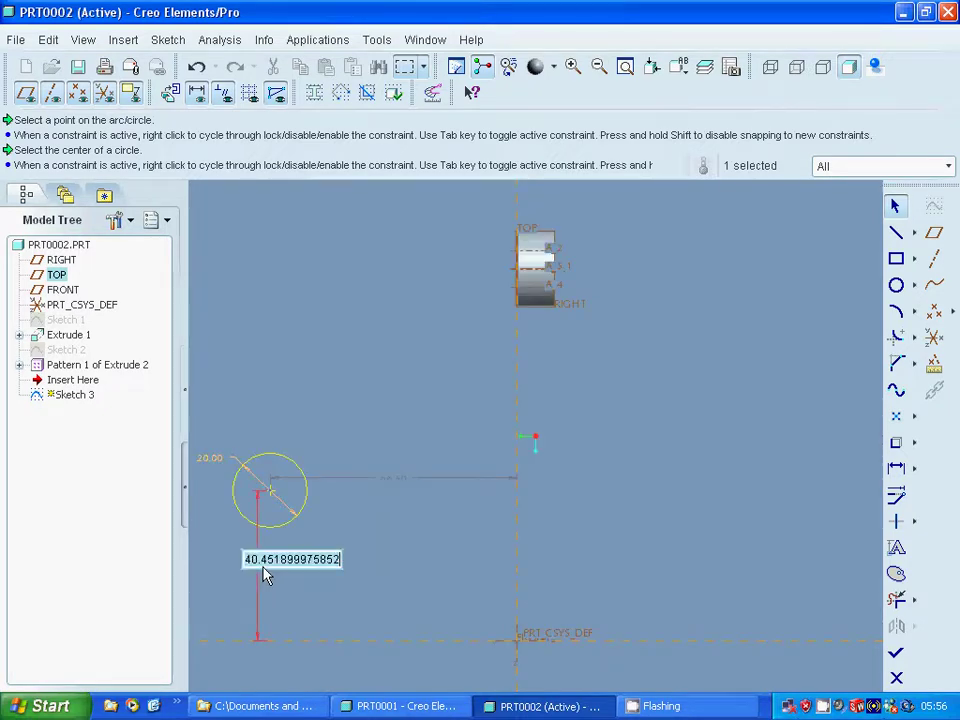
text(100)
key(Return)
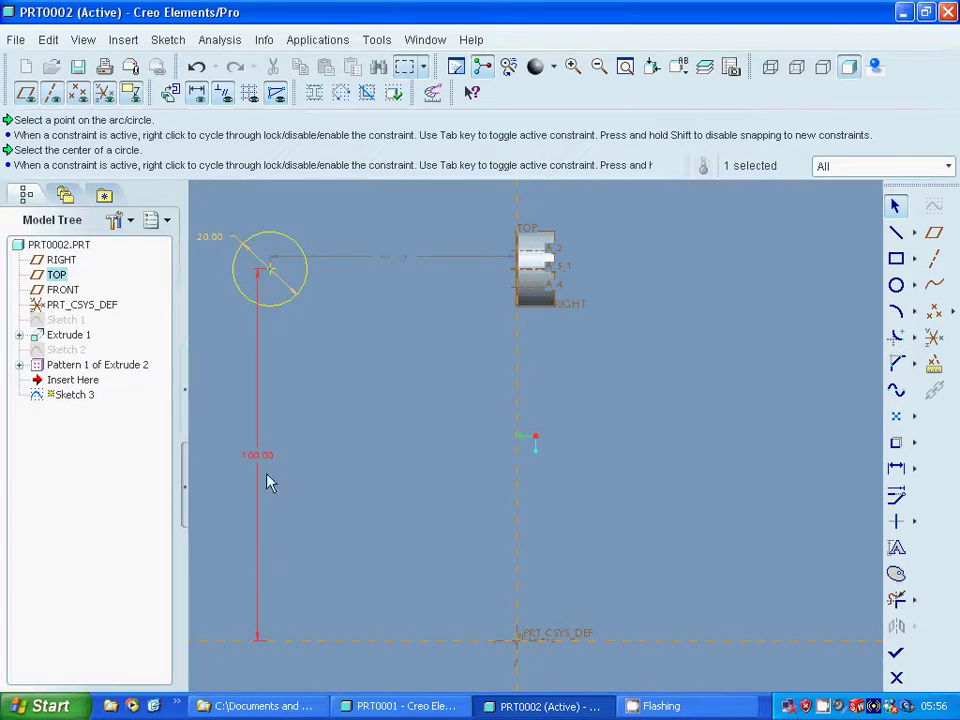
Step: Set the circle centre's vertical distance from the horizontal reference to 0 and its horizontal distance from the vertical reference to 100
double_click(263, 458)
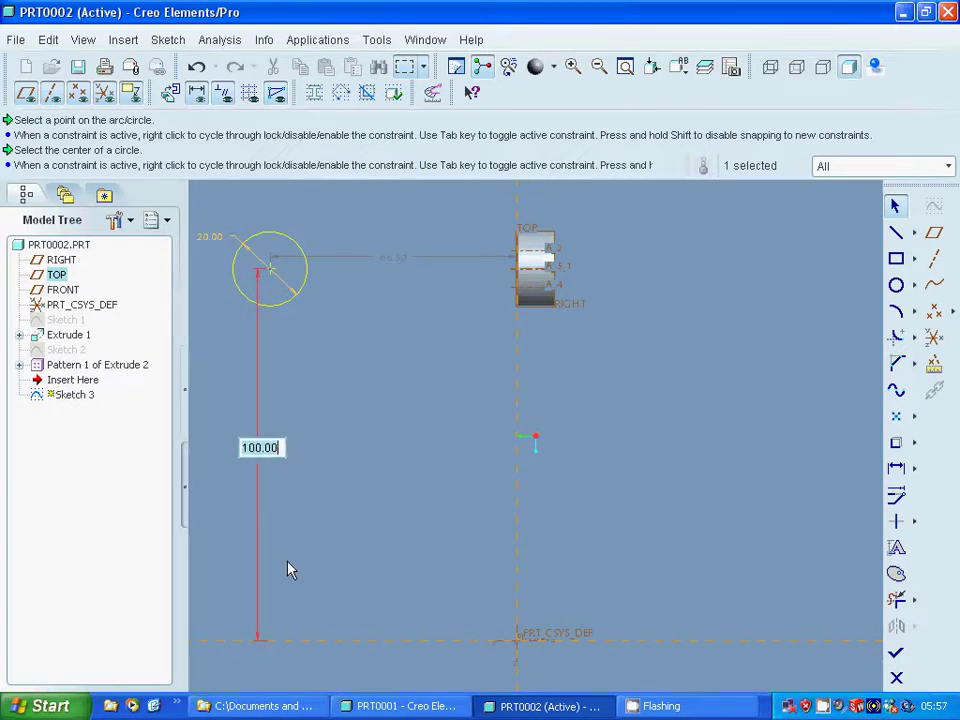
text(0)
key(Return)
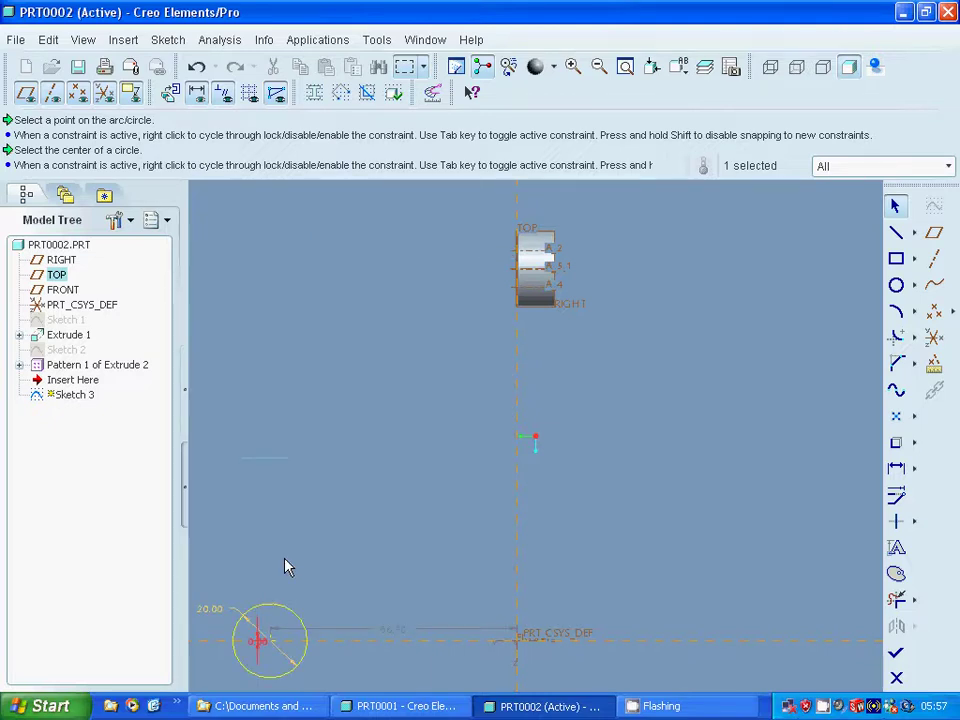
double_click(395, 636)
text(1)
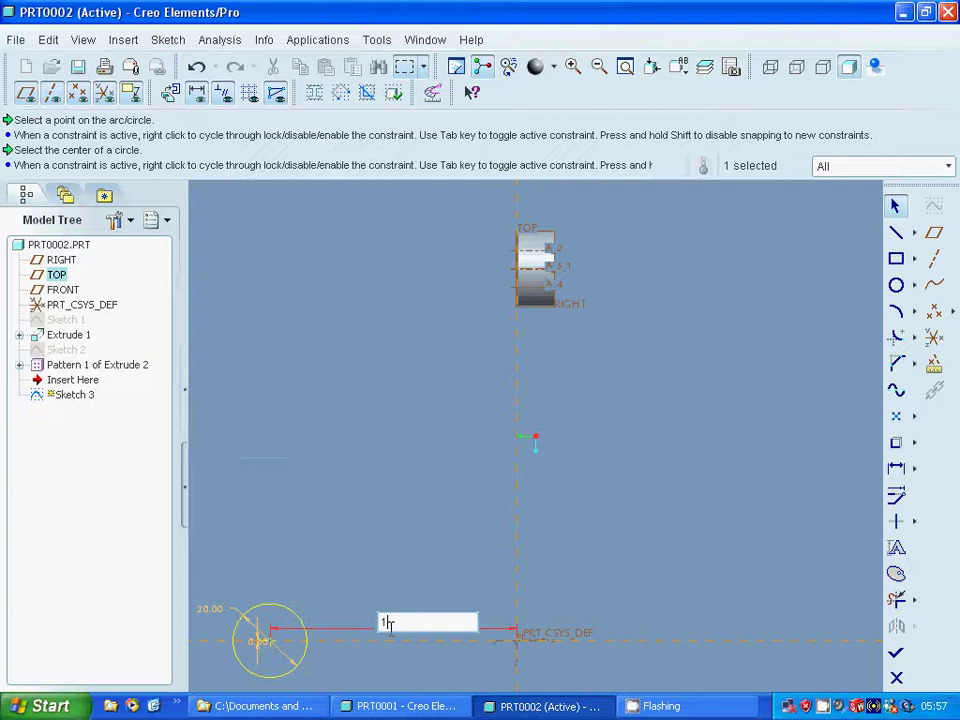
text(00)
key(Return)
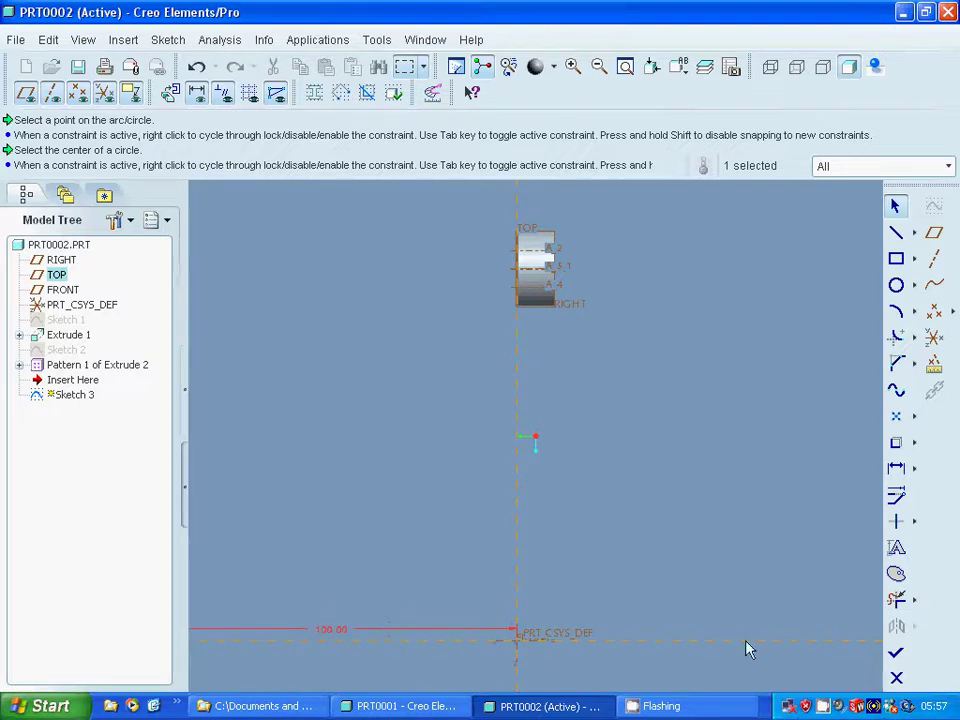
Step: Finish the sketch and extrude the circle 10 as a solid, with the extrusion direction flipped
click(896, 652)
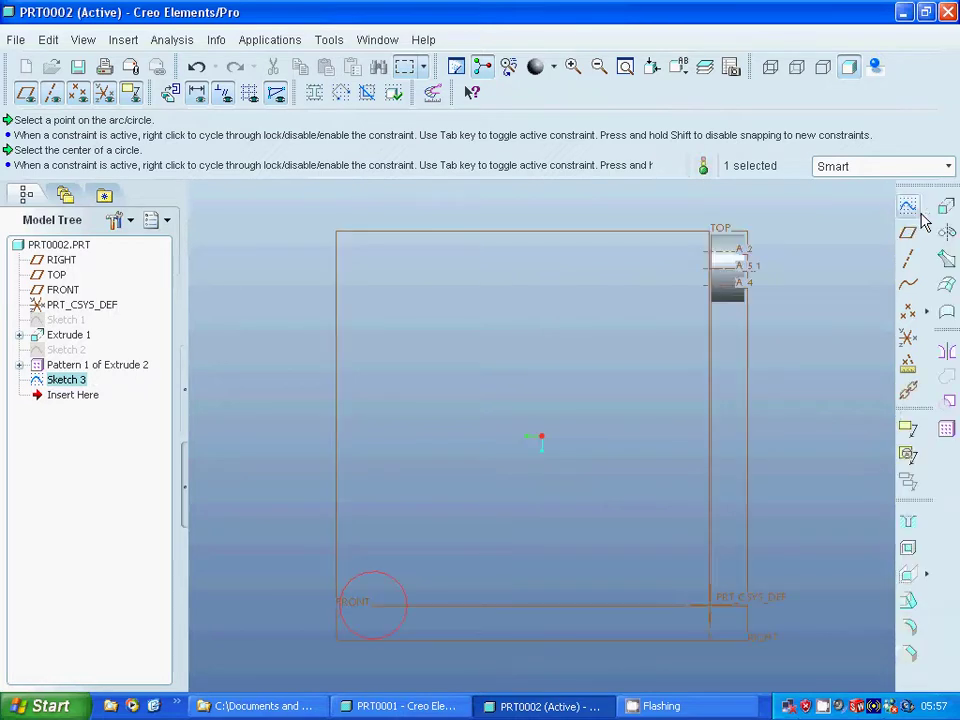
click(945, 208)
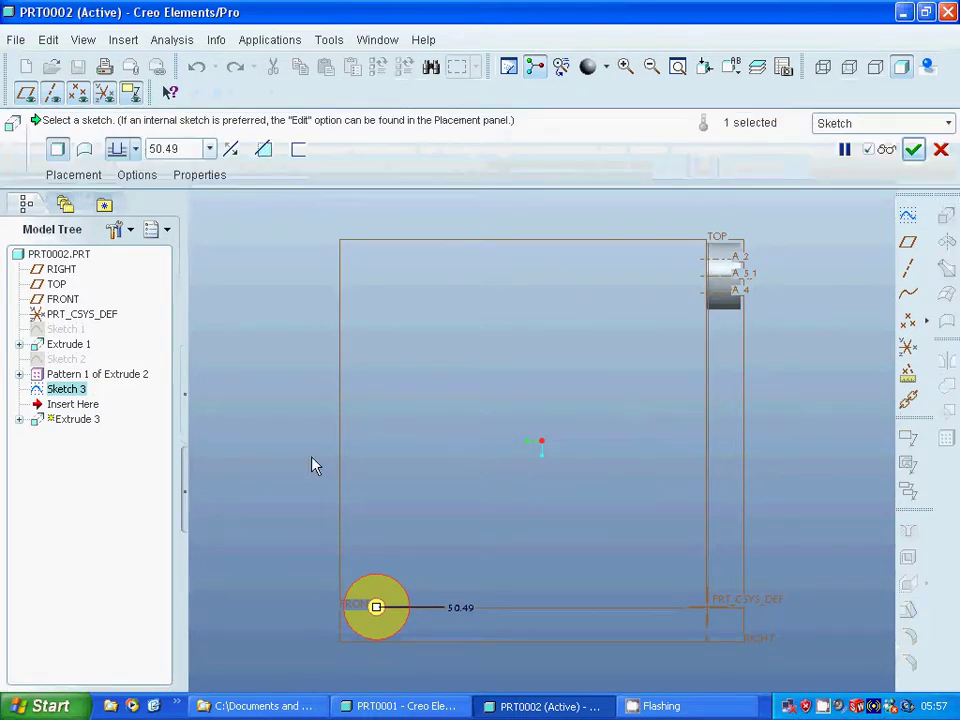
mouse_move(313, 465)
middle_down()
mouse_move(328, 465)
mouse_move(220, 232)
middle_up()
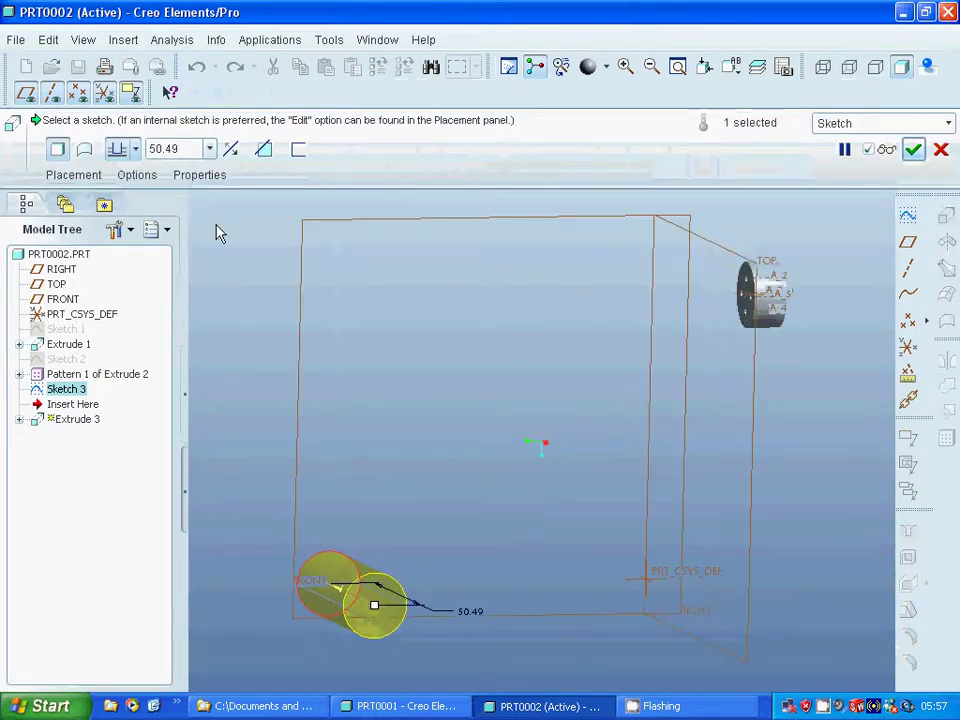
click(231, 149)
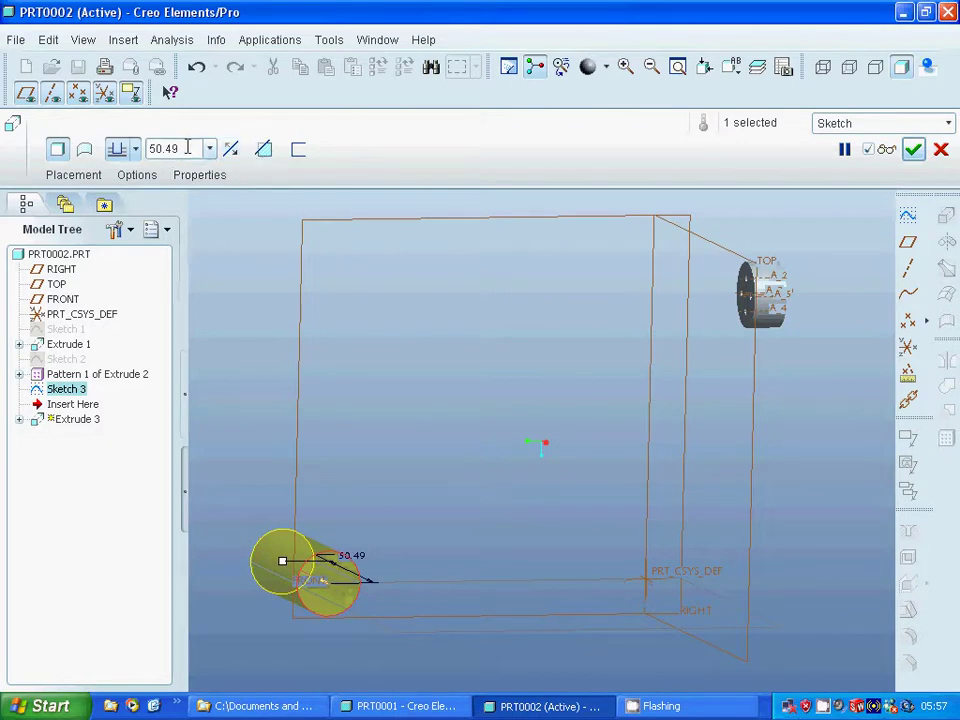
double_click(162, 148)
text(10)
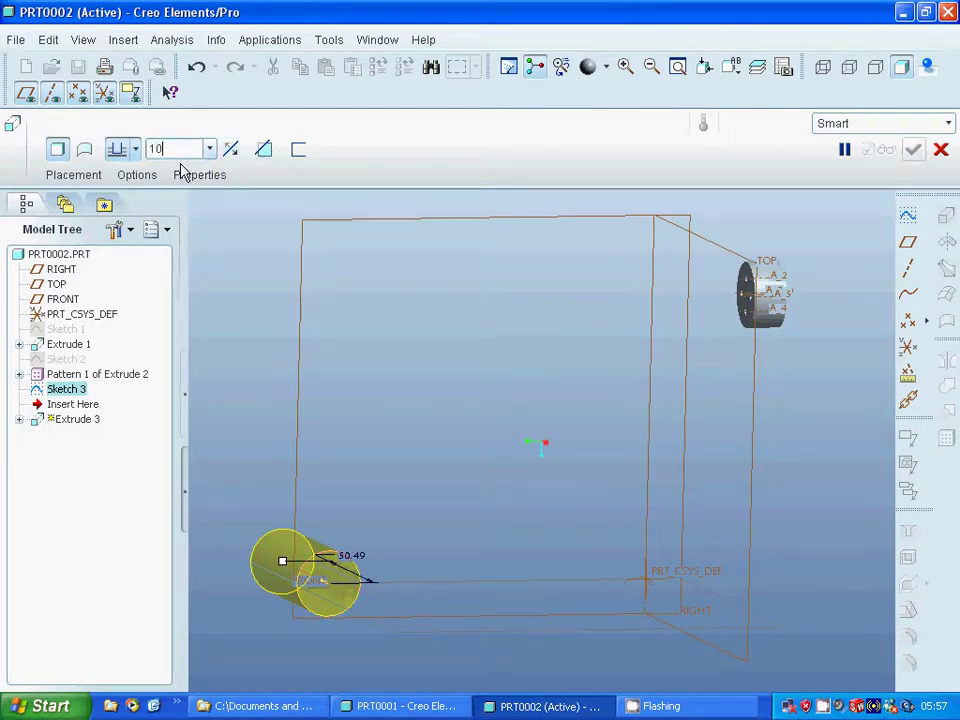
key(Return)
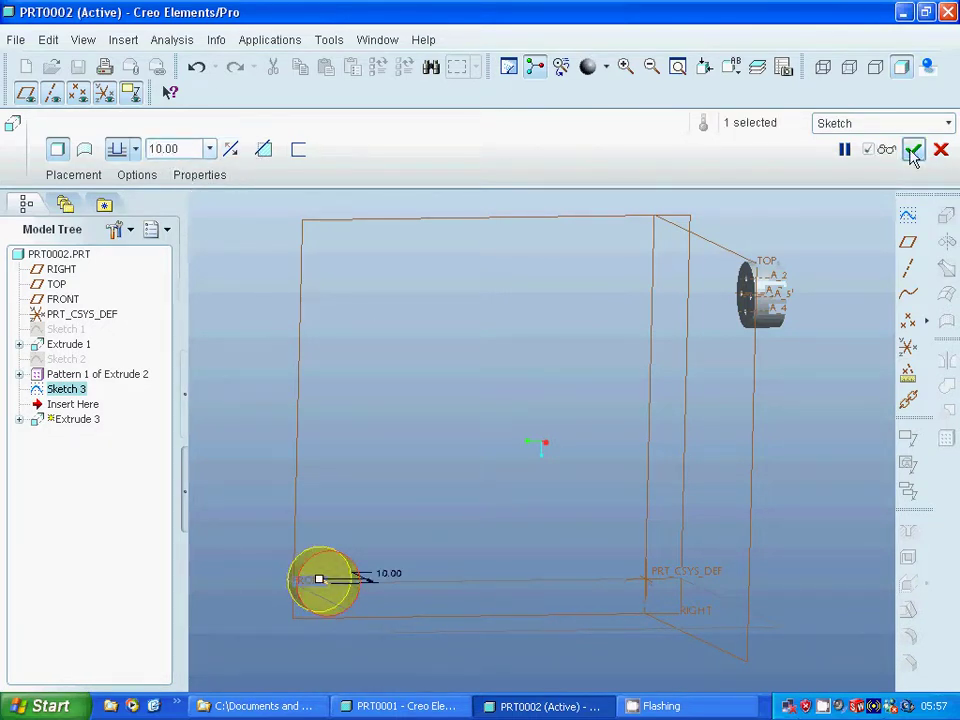
click(913, 149)
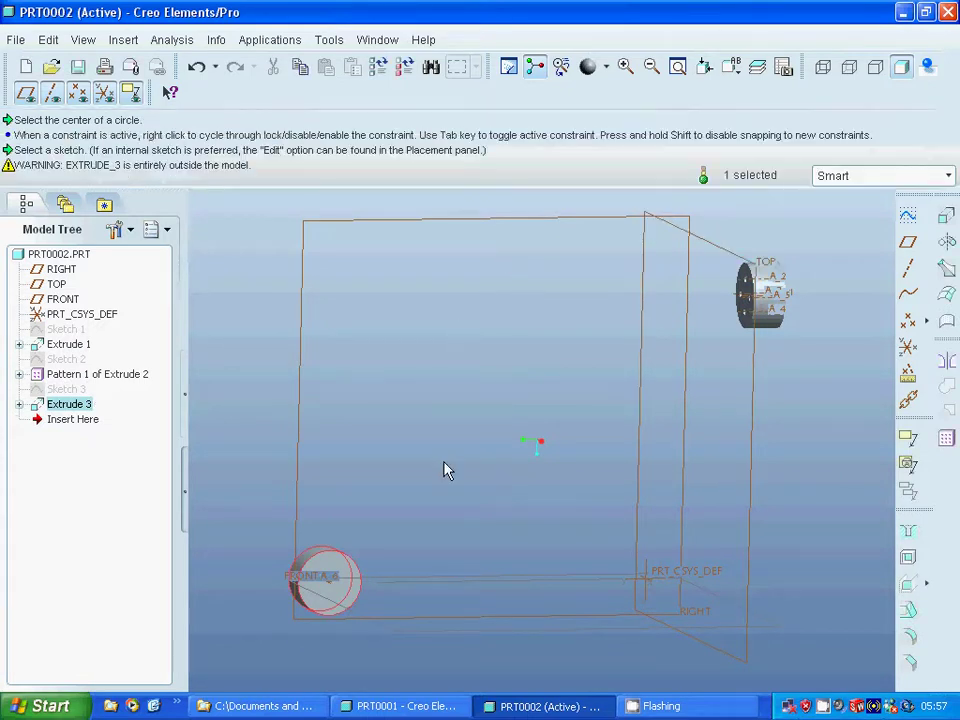
Step: Start a sketch on the flat circular face of the newest disc, with the TOP plane as the orientation reference
click(908, 215)
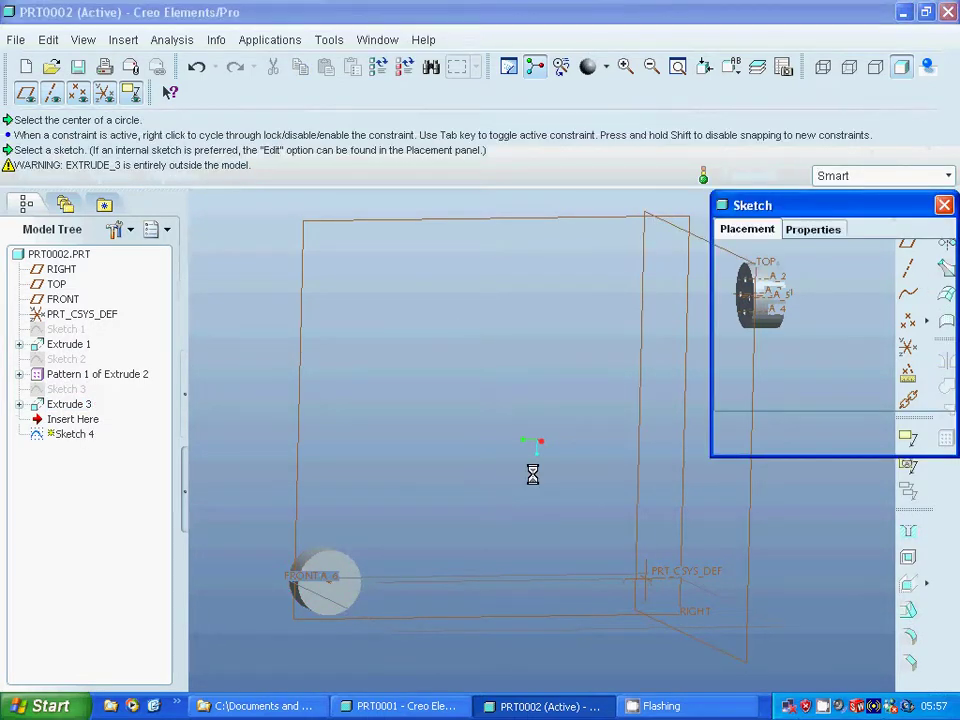
click(335, 573)
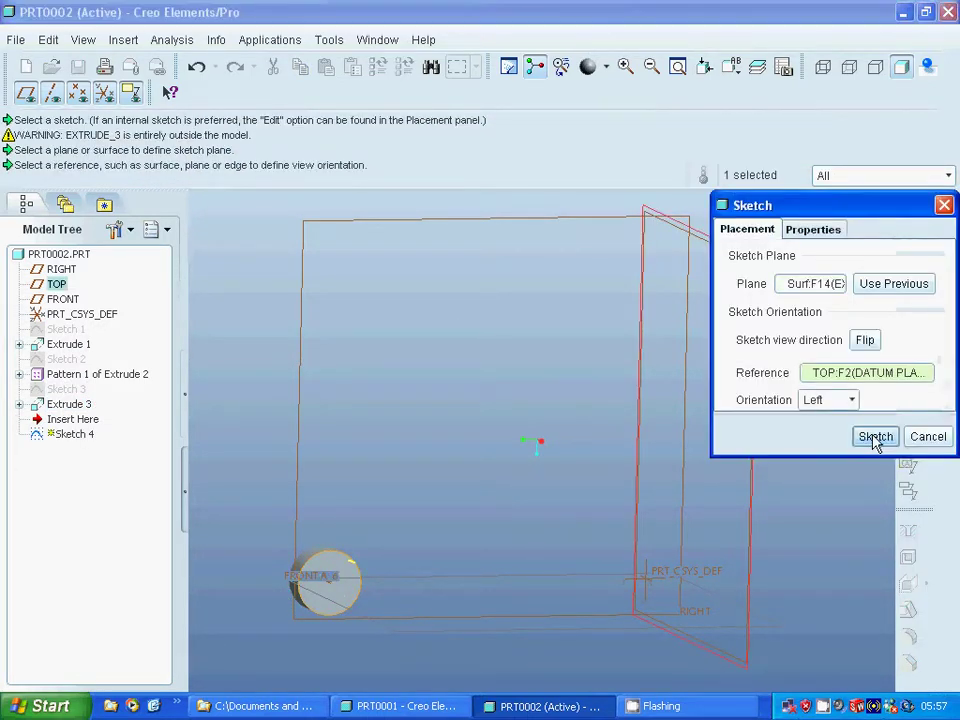
click(875, 437)
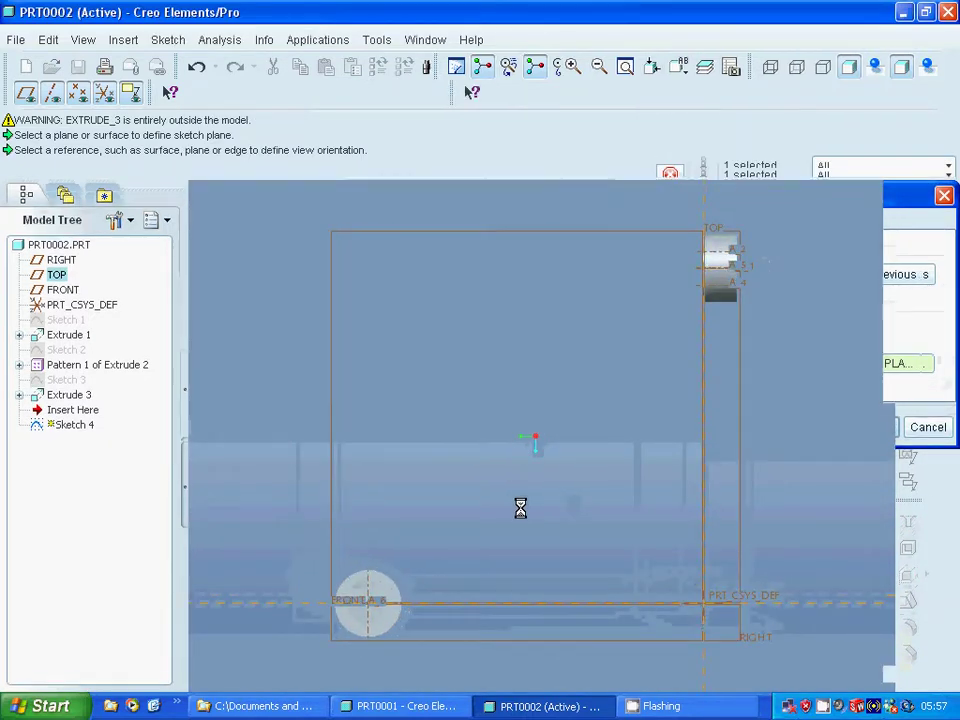
Step: Sketch a small circle about 1.89 in diameter on the disc's vertical centre axis, about 6.14 above the disc centre
click(570, 68)
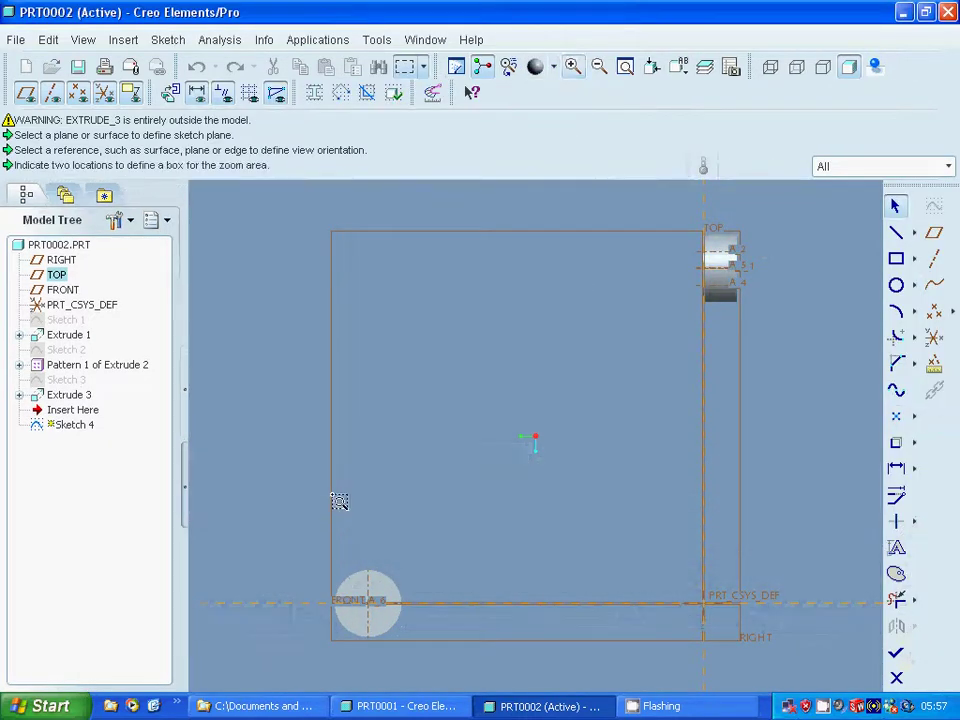
click(314, 549)
click(411, 650)
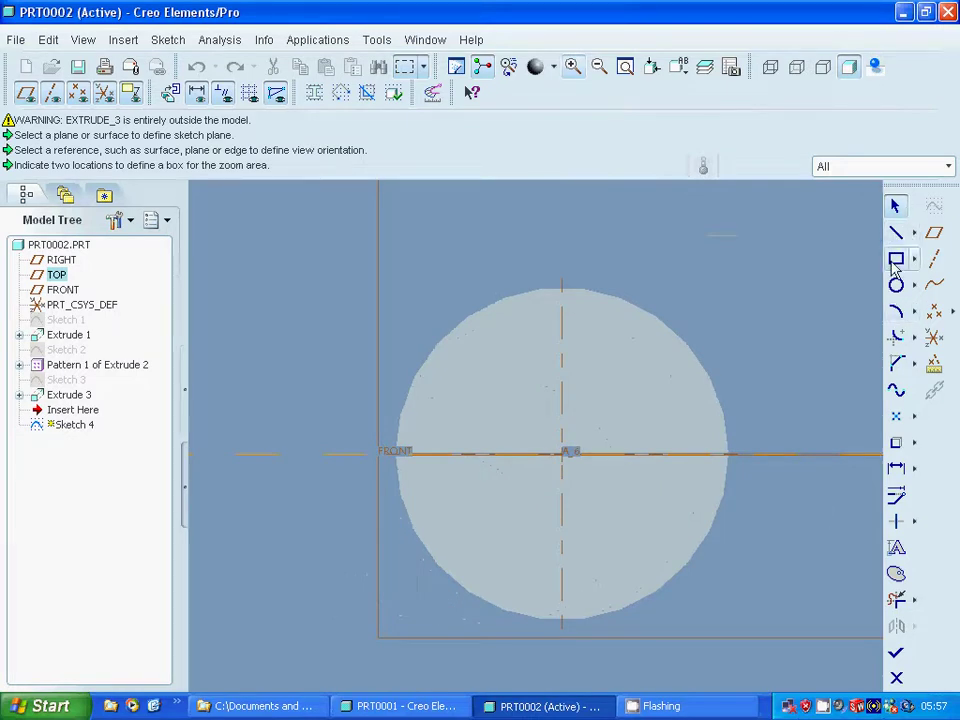
scroll(782, 286, down, 1)
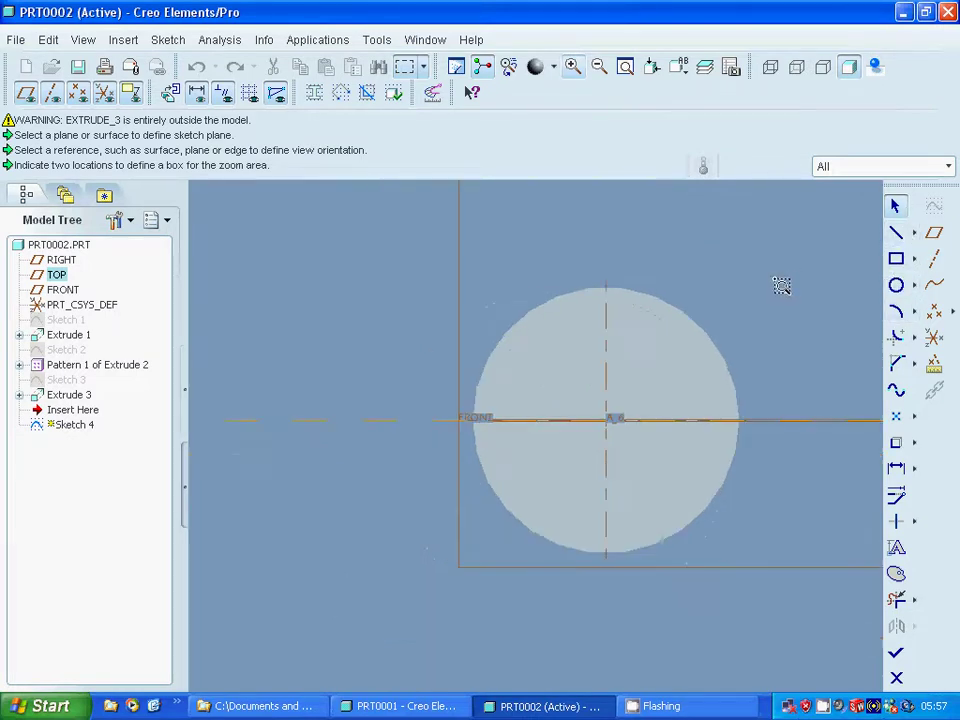
click(896, 285)
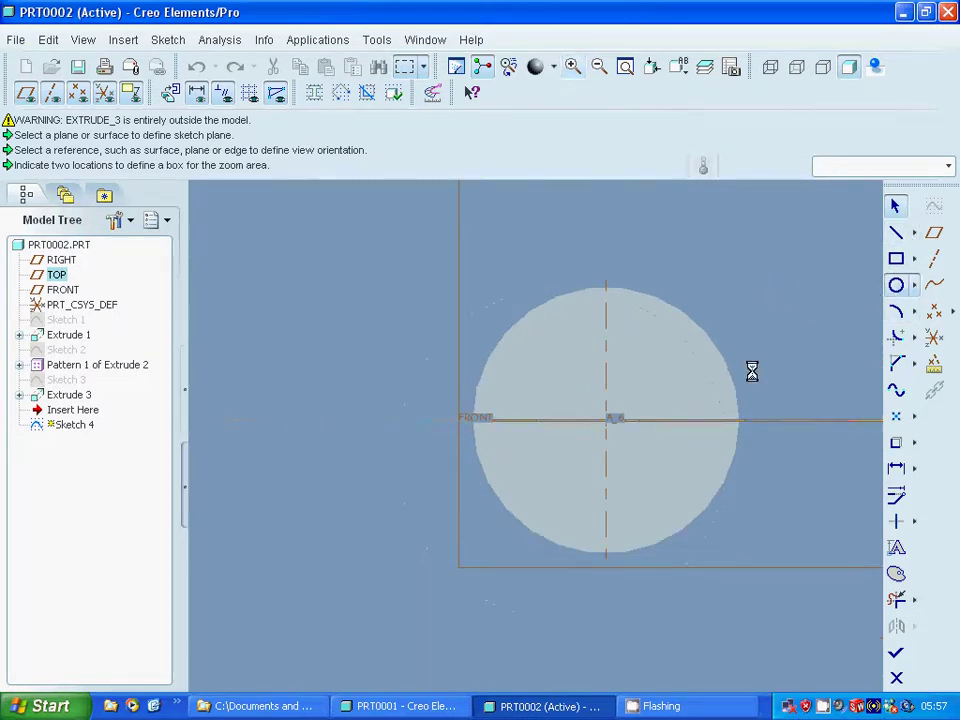
click(606, 343)
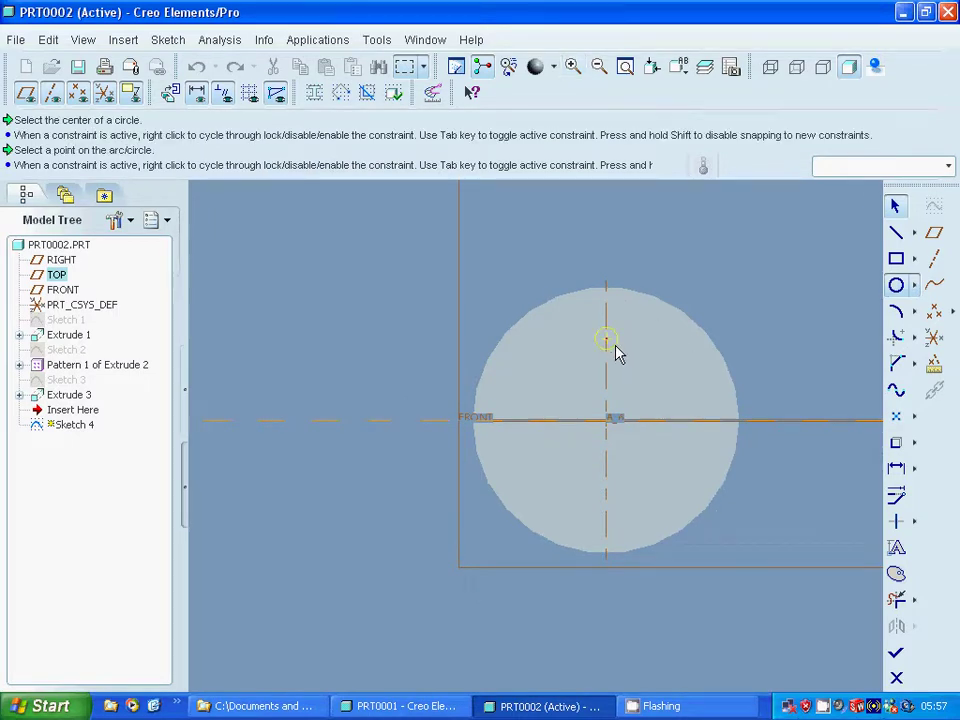
click(628, 379)
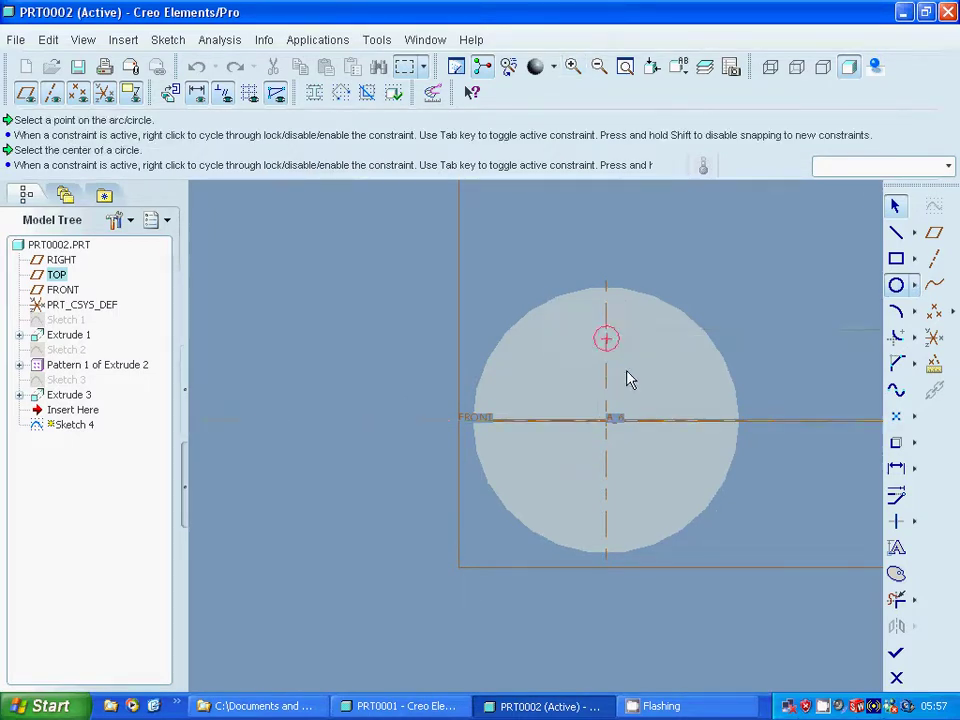
click(896, 207)
Step: Set the small circle's diameter to 2 and its centre's vertical distance from the horizontal reference to 5
double_click(568, 330)
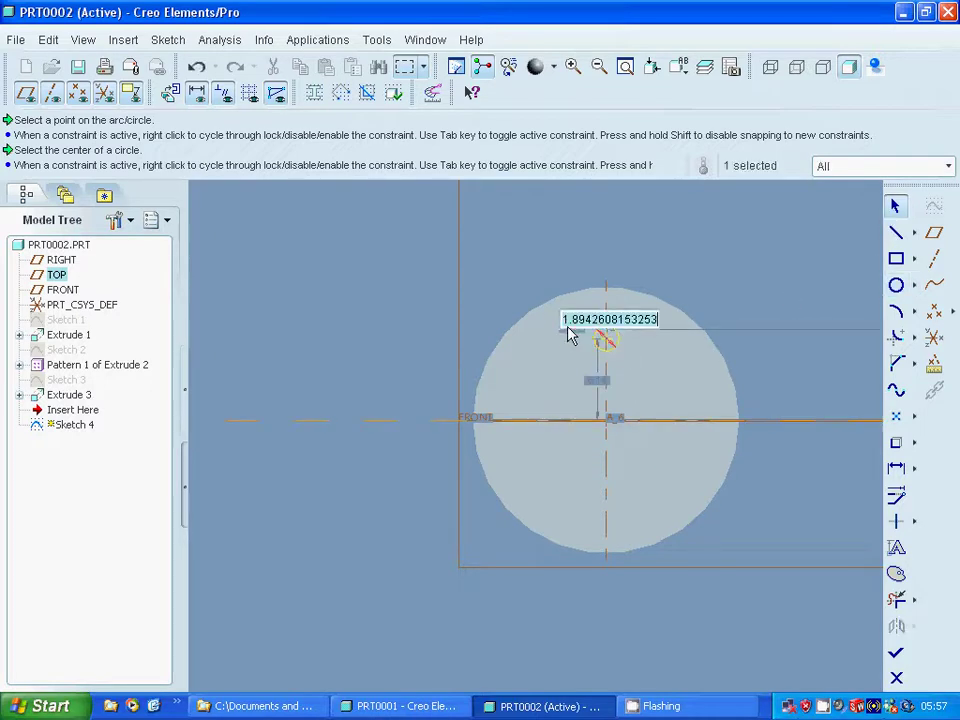
text(2)
key(Return)
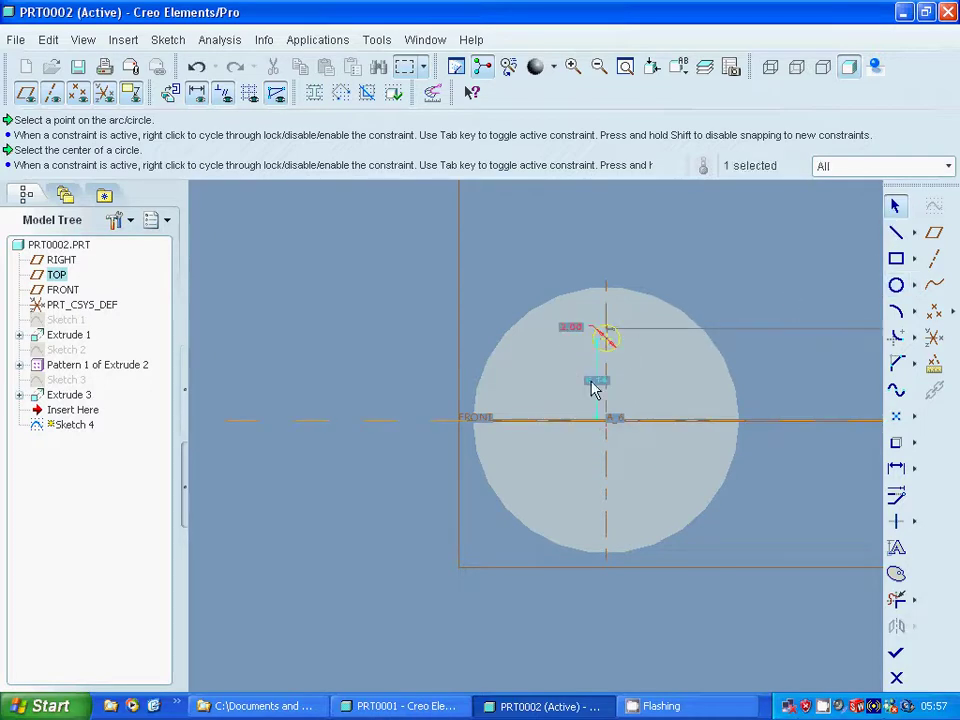
double_click(589, 384)
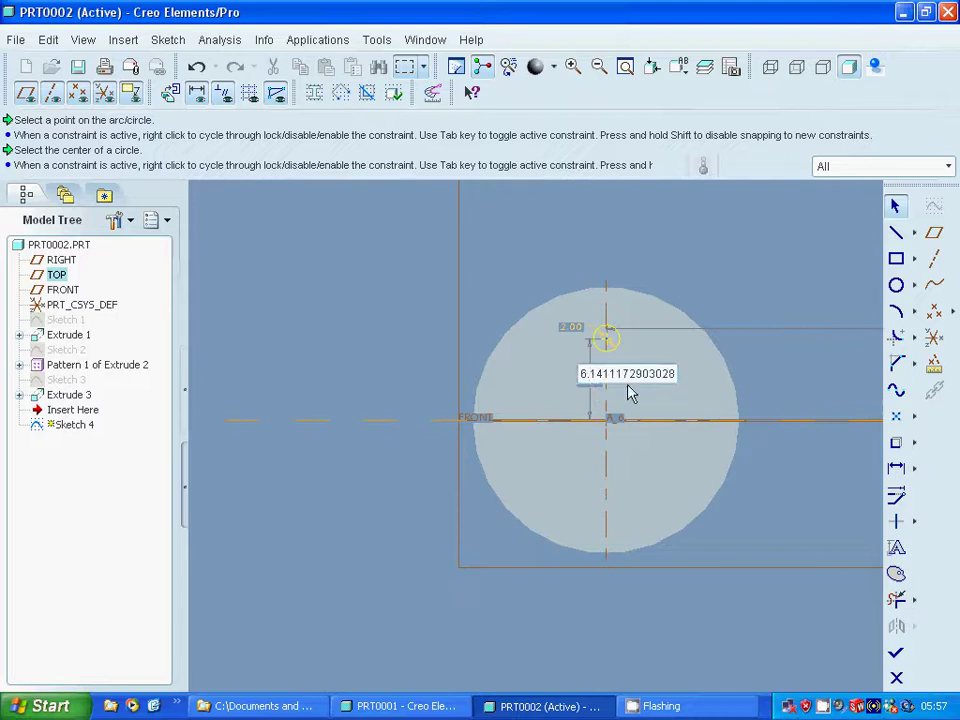
drag(580, 380, 677, 378)
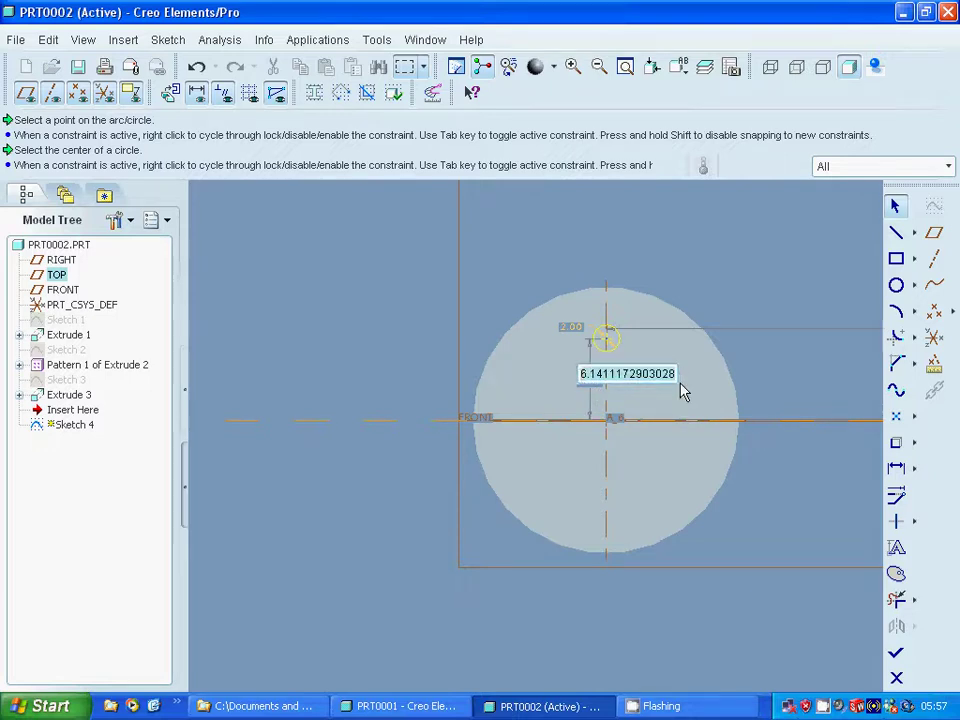
text(5)
key(Return)
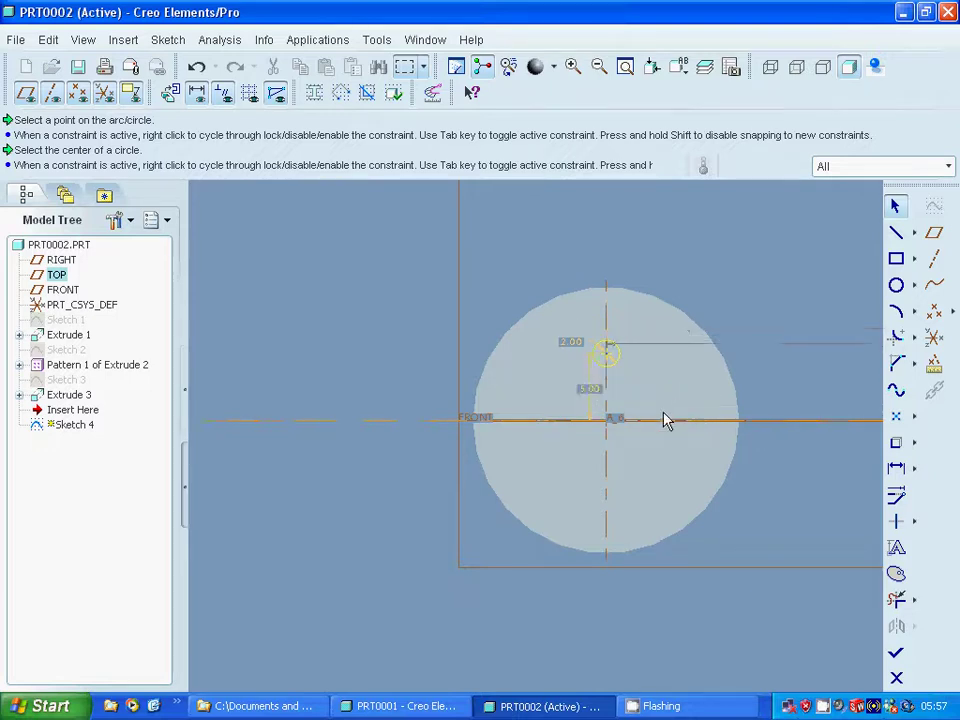
Step: Finish the sketch and extrude the small circle as a material-removing cut with a depth of 51.97
click(896, 652)
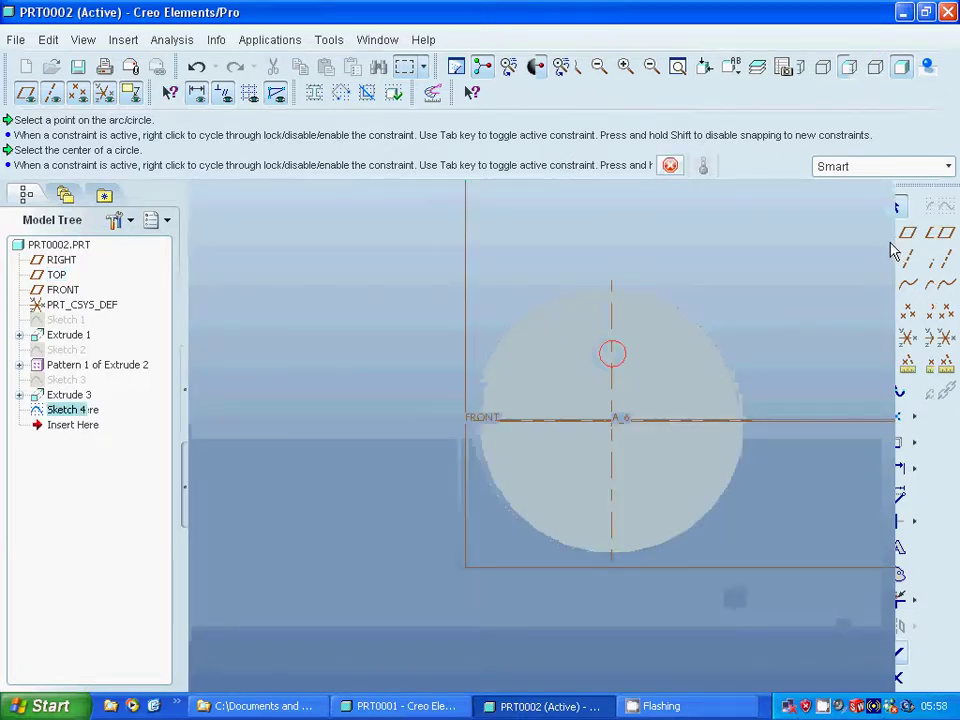
click(921, 236)
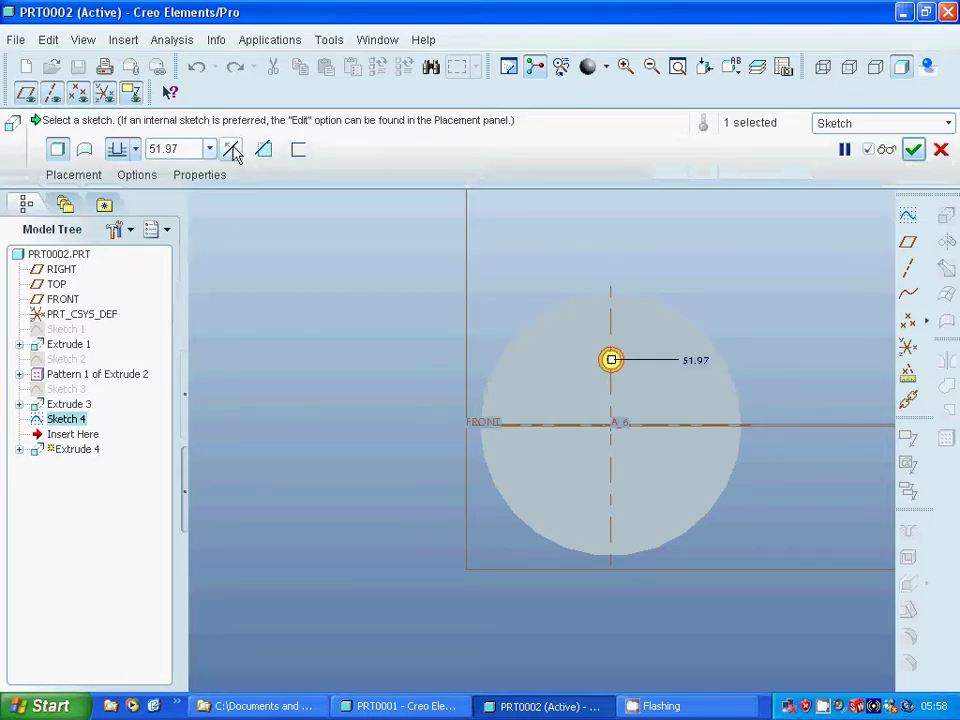
click(263, 149)
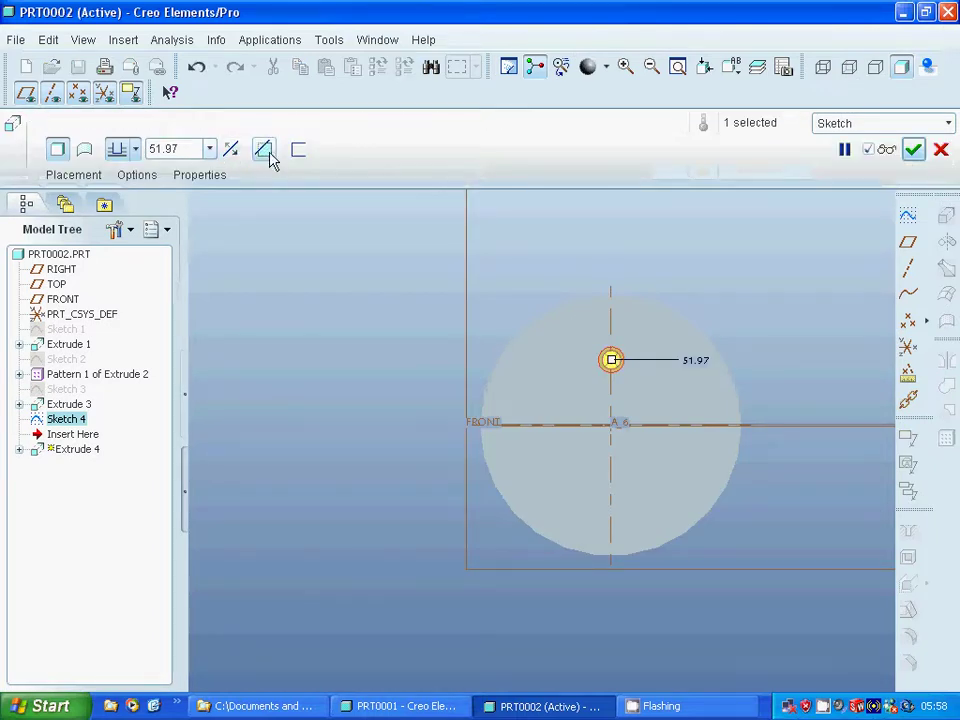
click(913, 149)
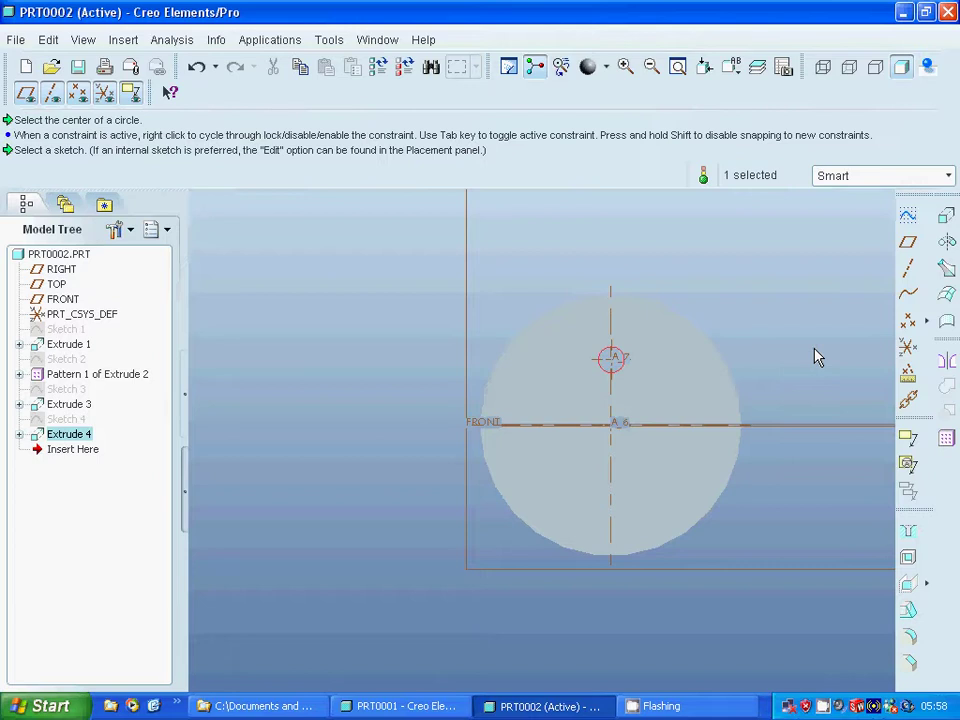
Step: Pattern the hole around the disc's central axis with an Axis pattern of 4 members spaced 90° apart
click(946, 438)
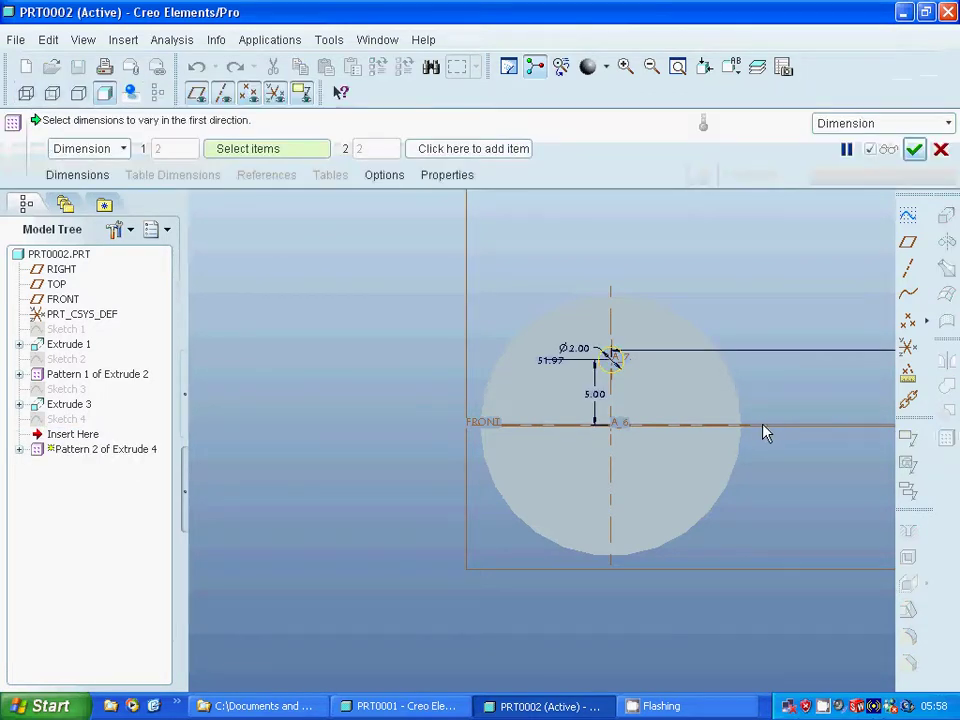
click(124, 149)
click(62, 200)
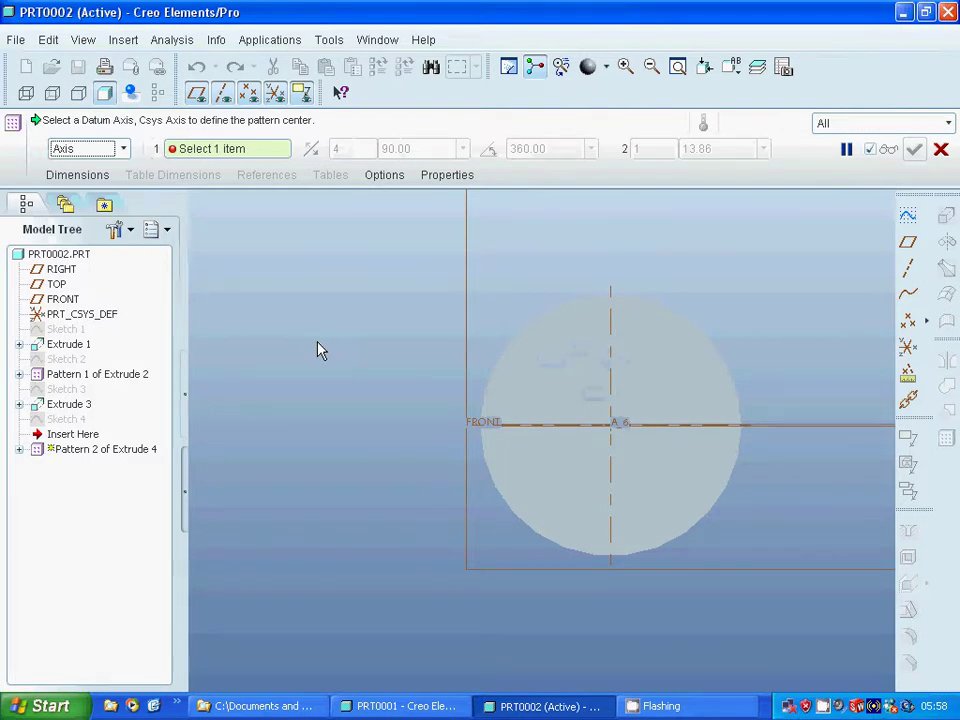
middle_drag(318, 350, 298, 341)
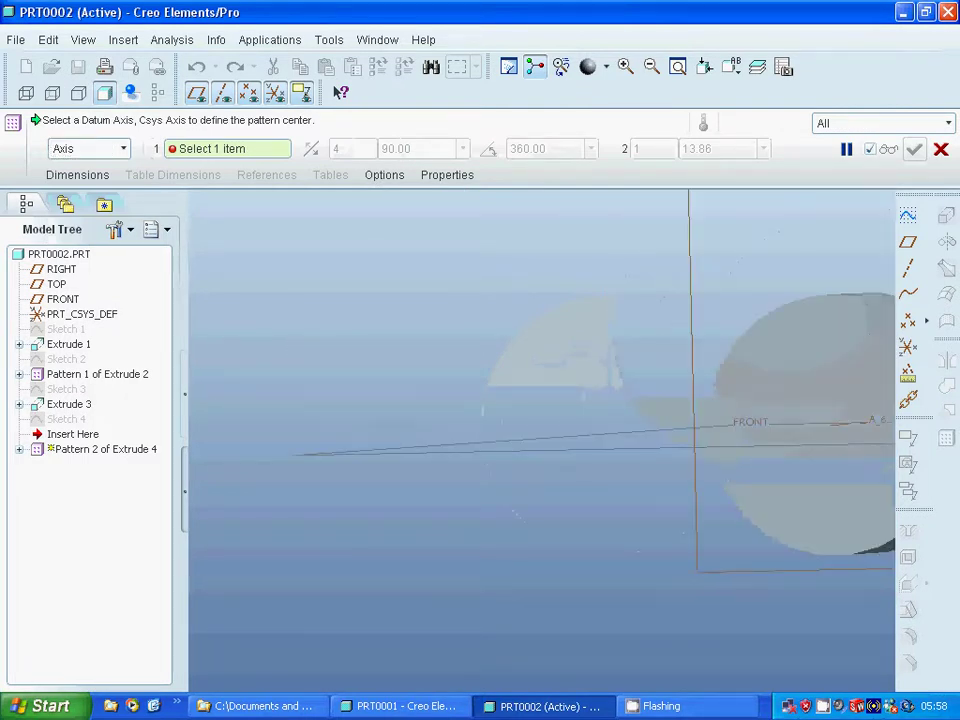
click(839, 433)
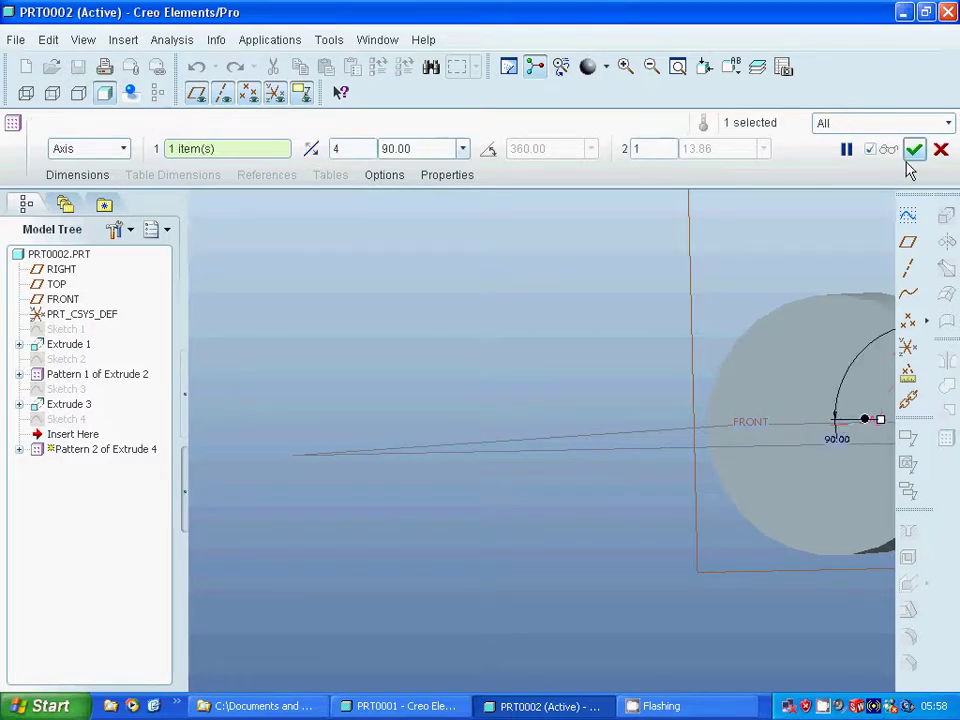
click(914, 149)
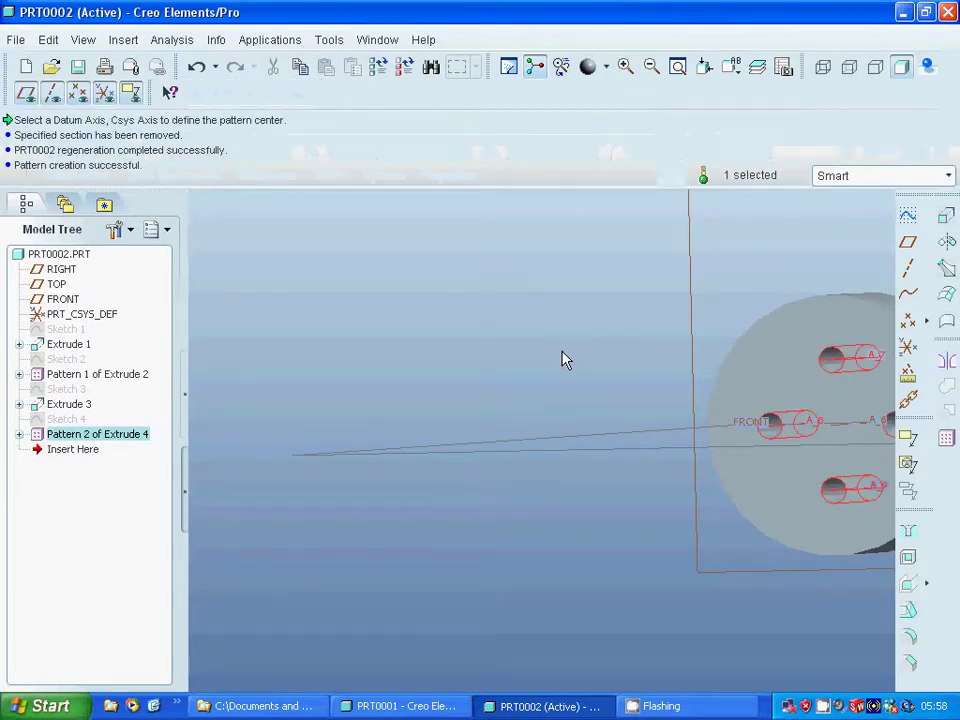
Step: Reset the model to the standard orientation and turn off the display of the datum axes
click(731, 70)
click(750, 96)
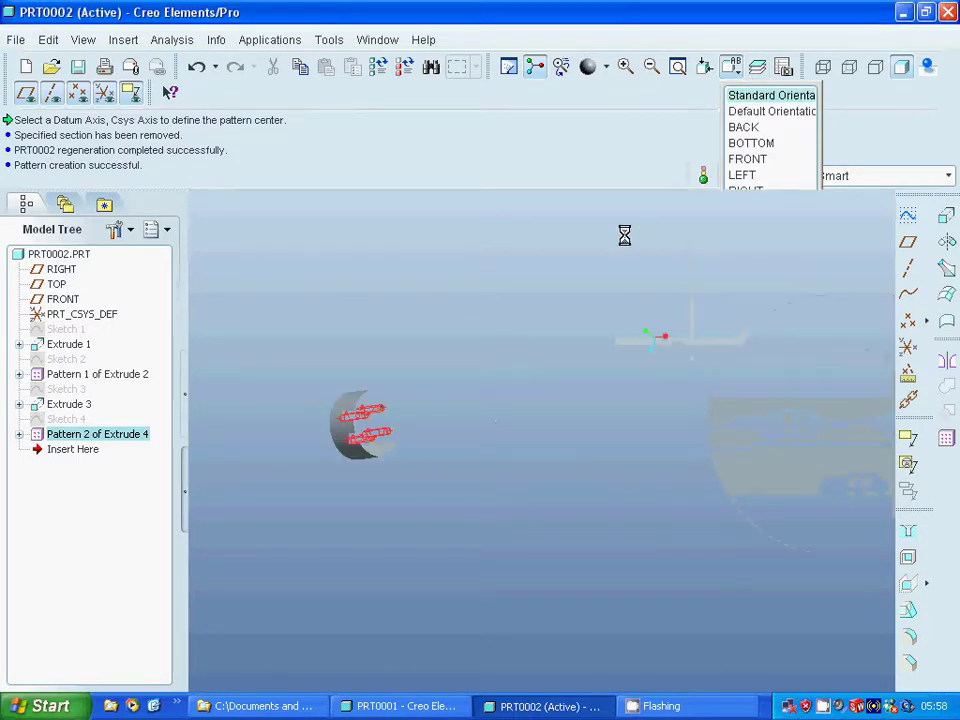
click(645, 258)
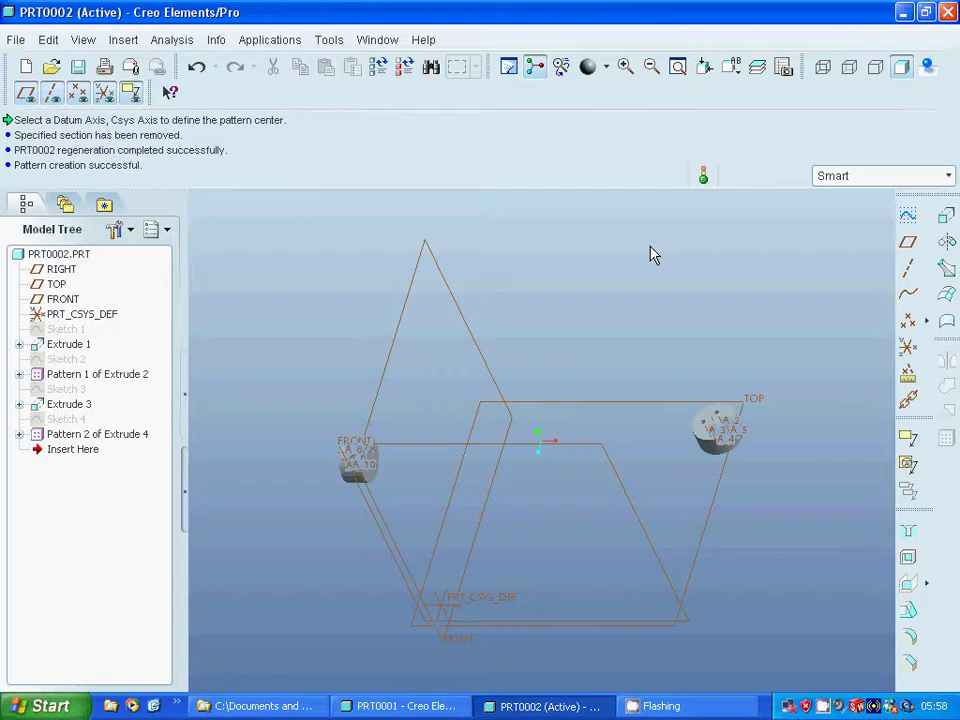
middle_drag(650, 255, 641, 264)
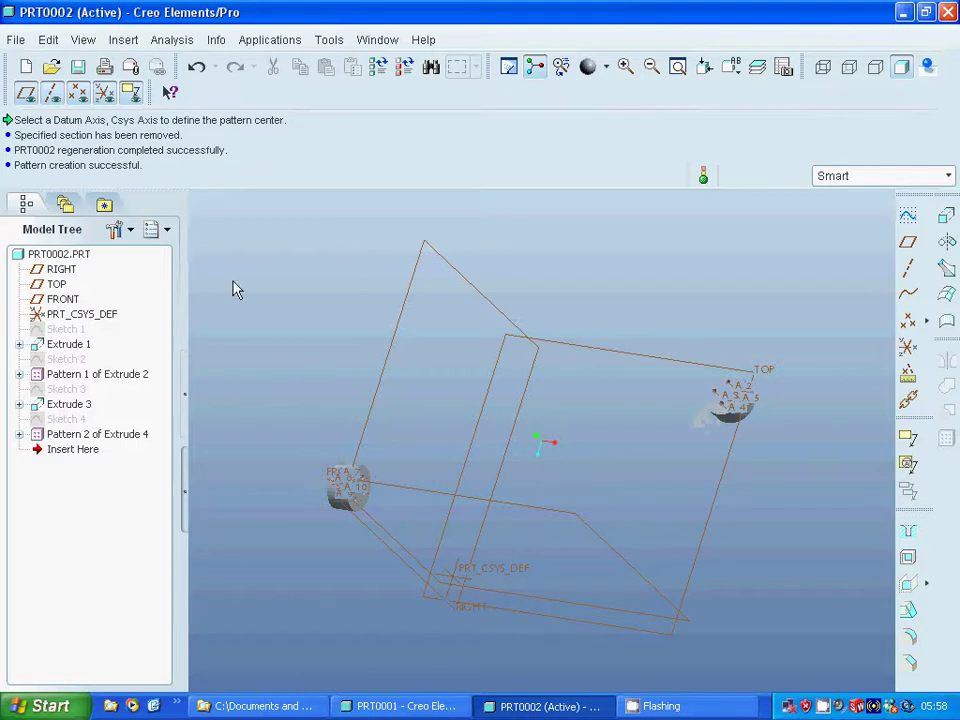
click(52, 98)
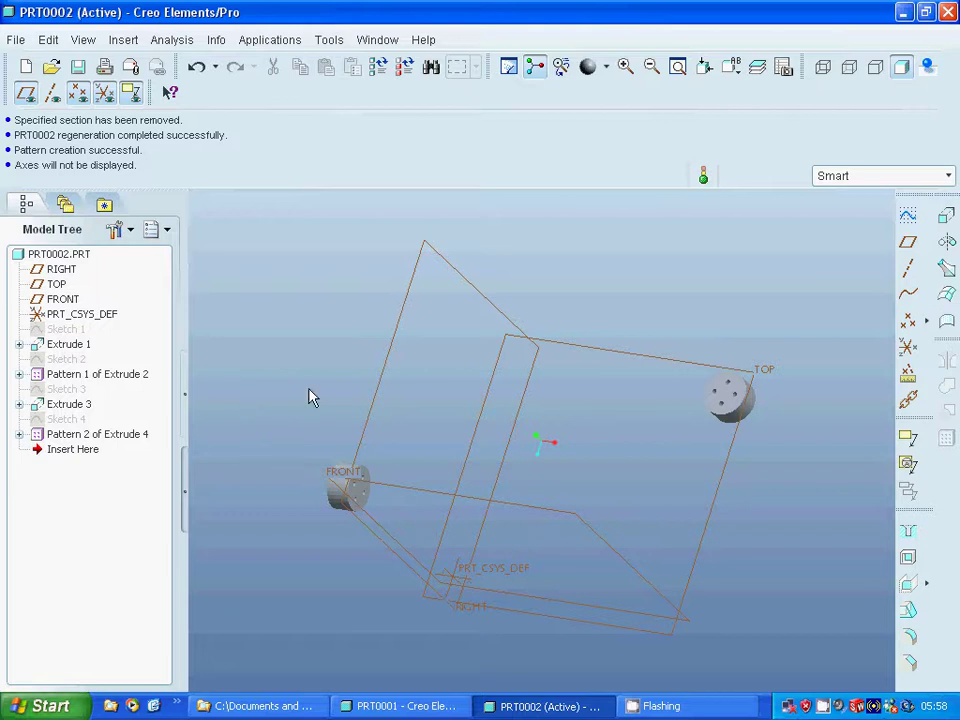
Step: Create a datum plane offset from the RIGHT plane with a translation of -100
click(474, 293)
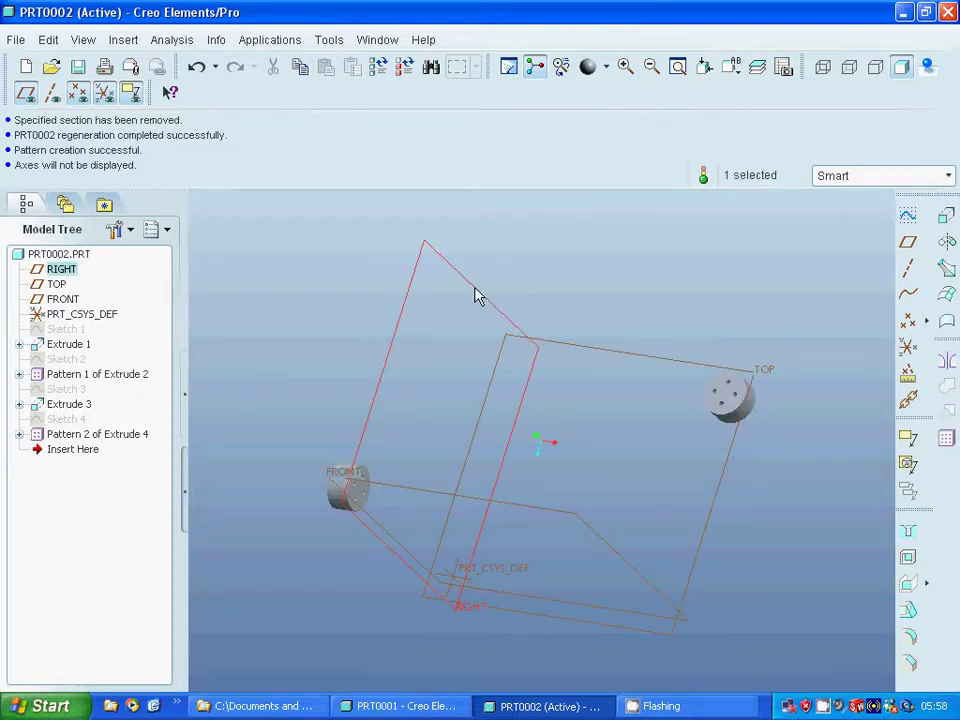
click(907, 244)
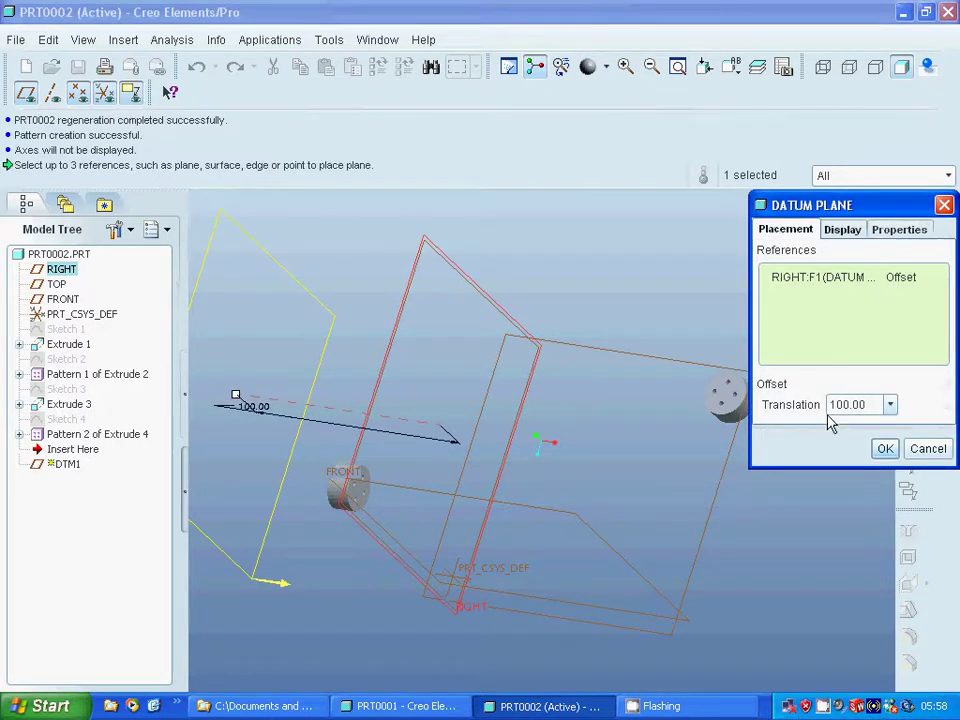
click(830, 404)
text(-)
click(886, 449)
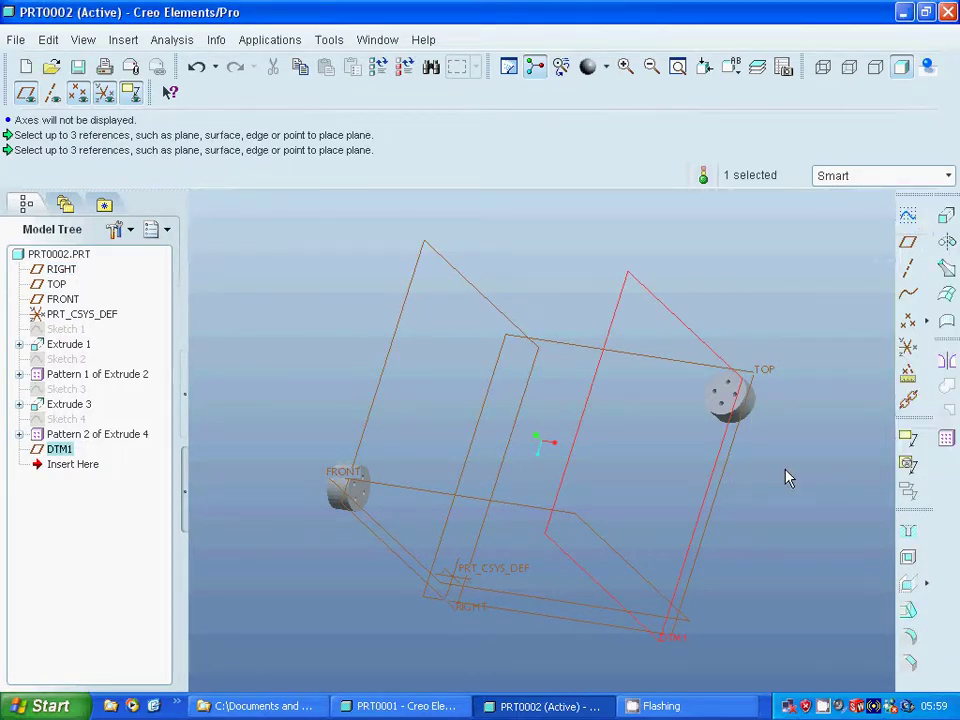
mouse_move(786, 476)
middle_down()
mouse_move(816, 482)
mouse_move(790, 480)
middle_up()
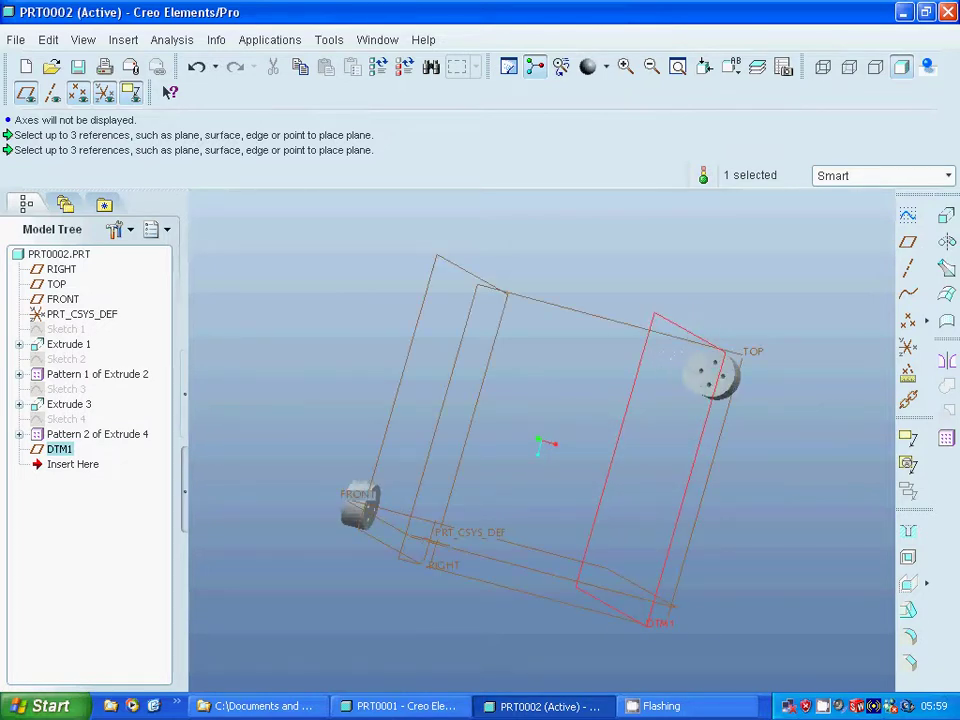
click(793, 497)
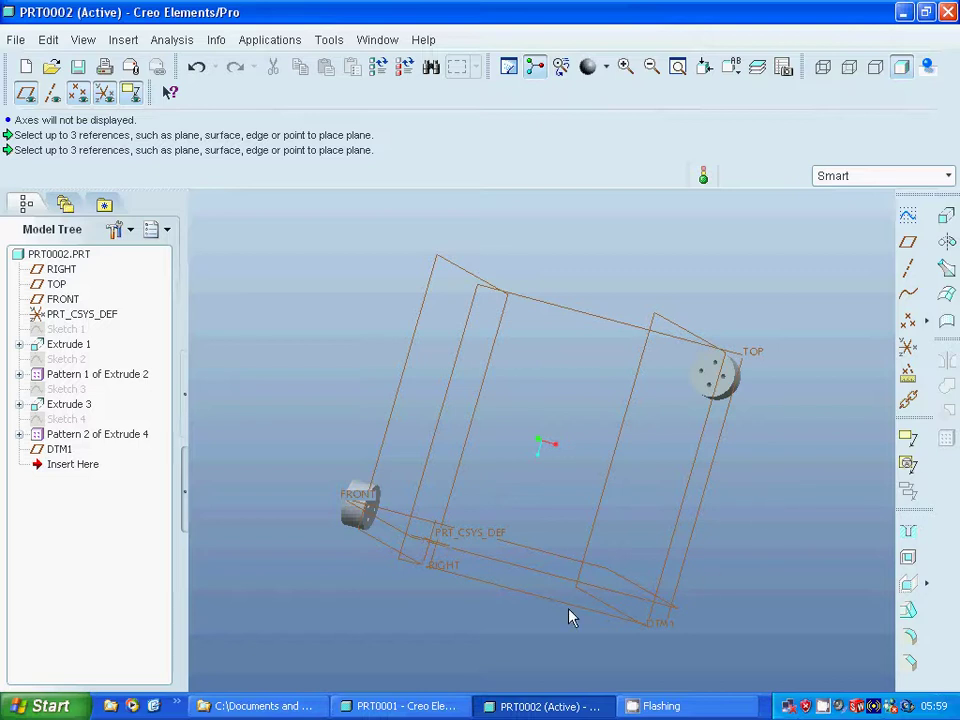
Step: Start a sketch on the FRONT plane, with the RIGHT plane as the orientation reference
click(520, 553)
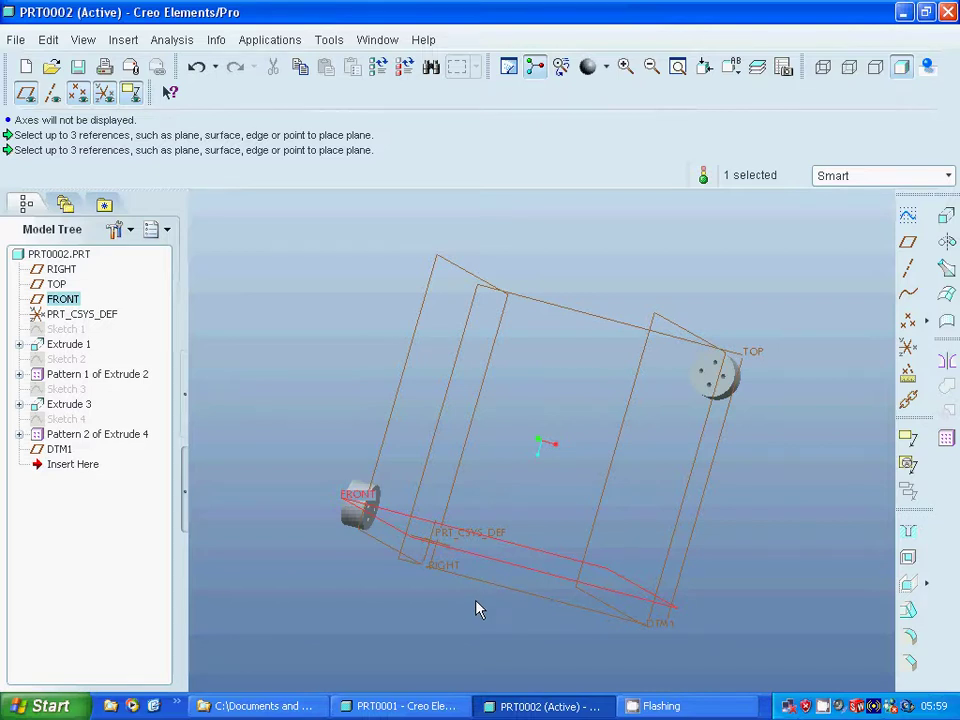
click(907, 222)
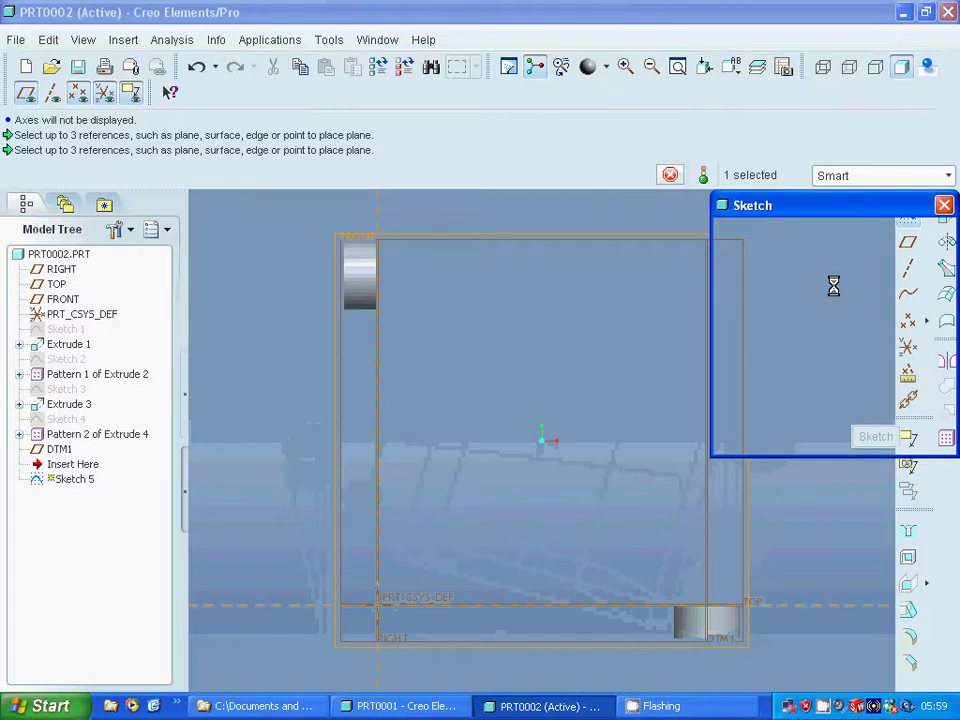
click(876, 437)
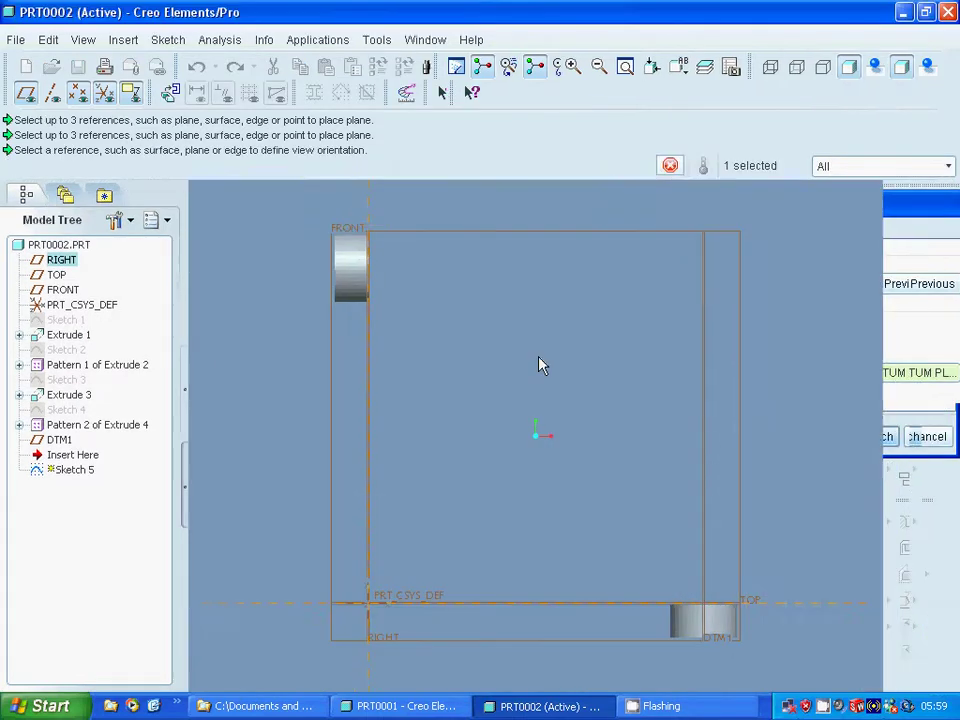
Step: Project the edge of the uppermost hole on the disc at the RIGHT plane into the sketch as a single edge
key(ctrl+d)
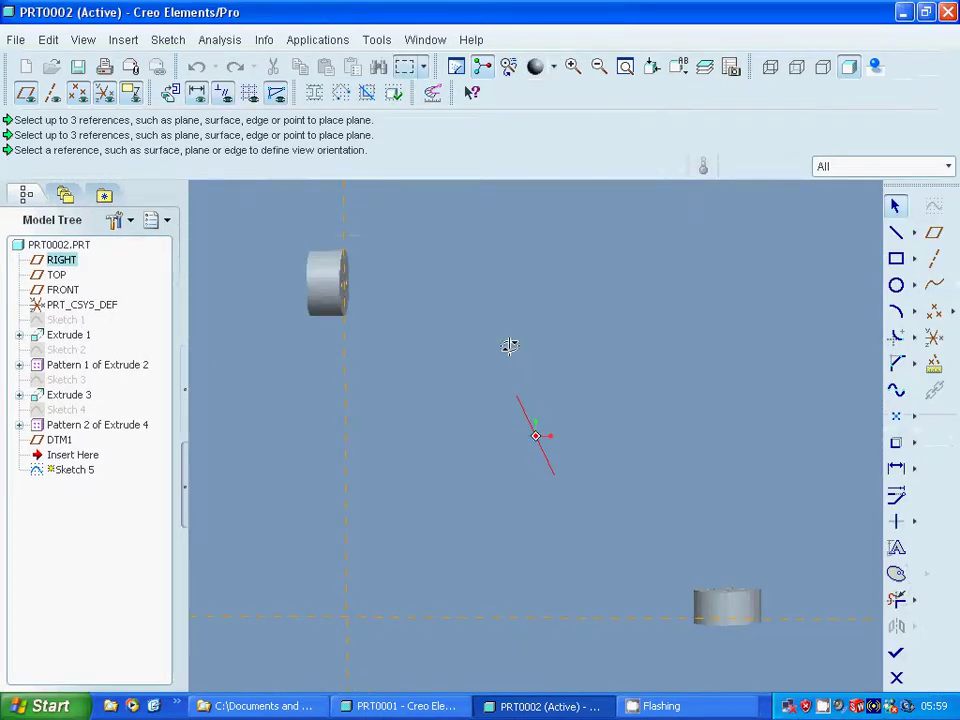
click(573, 66)
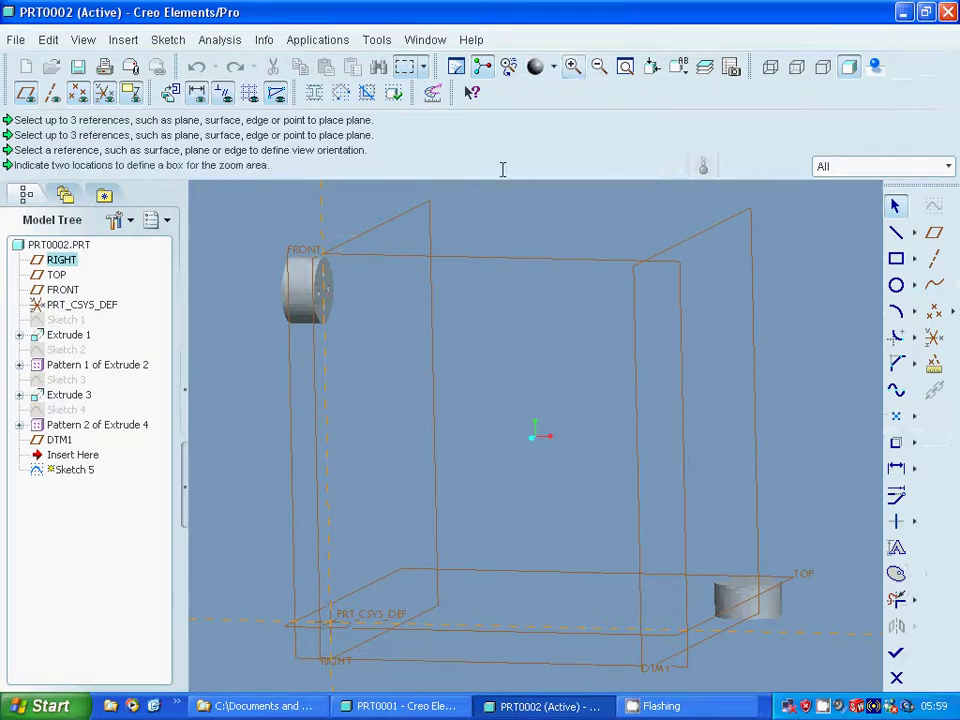
click(266, 216)
click(381, 327)
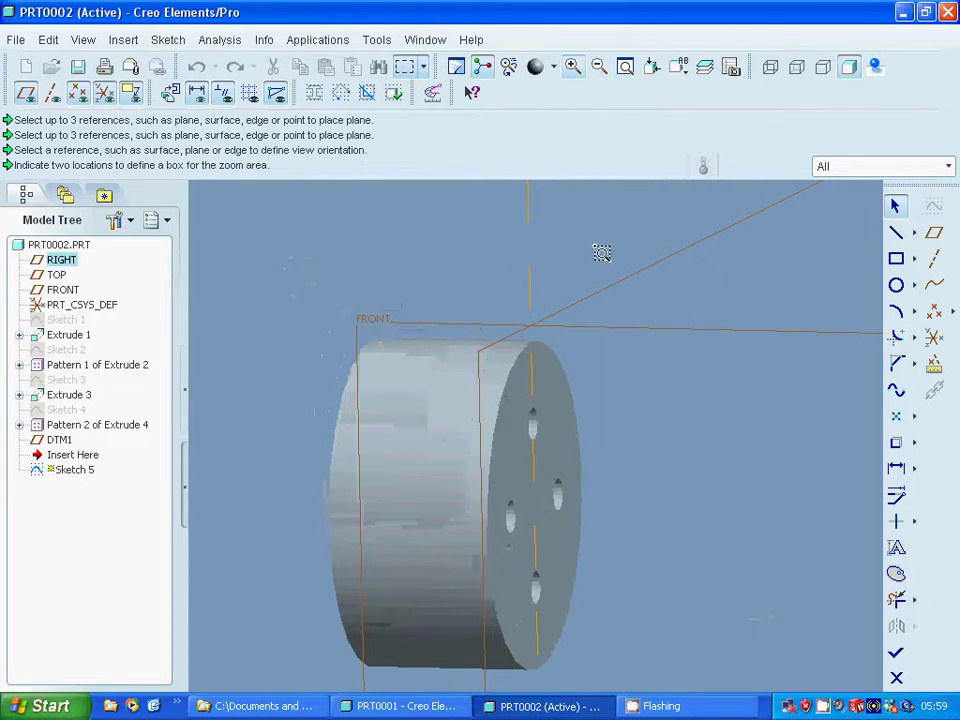
click(896, 442)
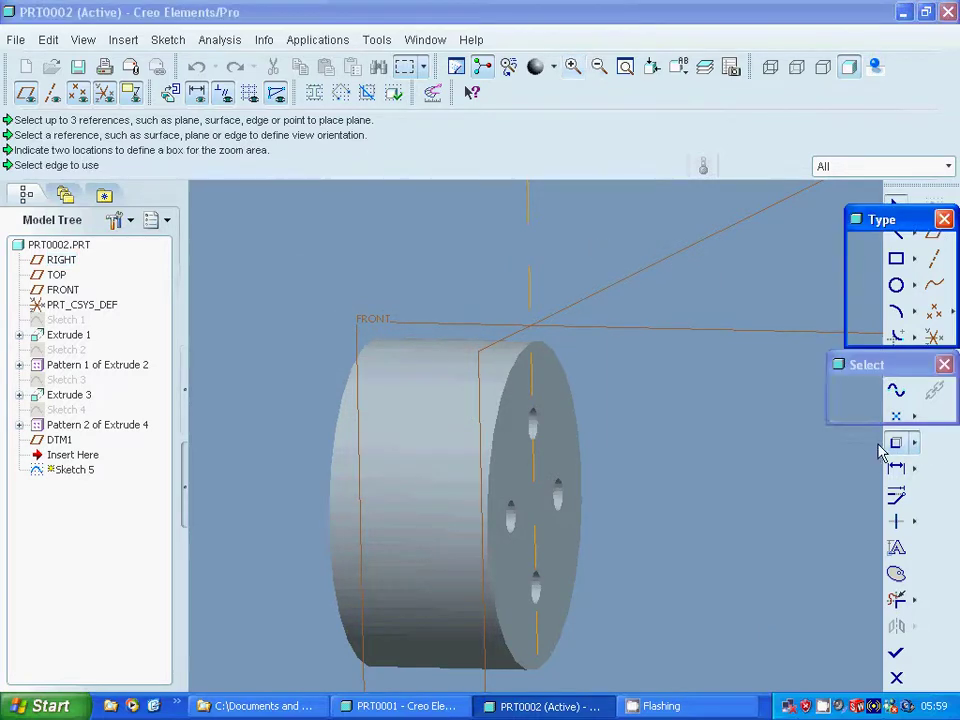
click(538, 418)
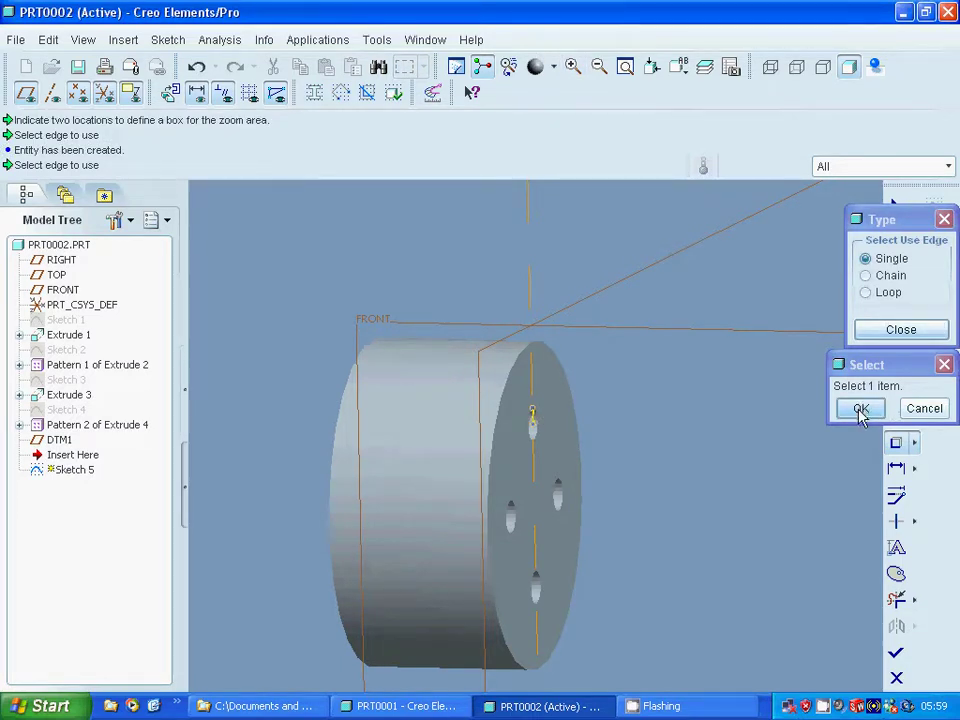
click(862, 333)
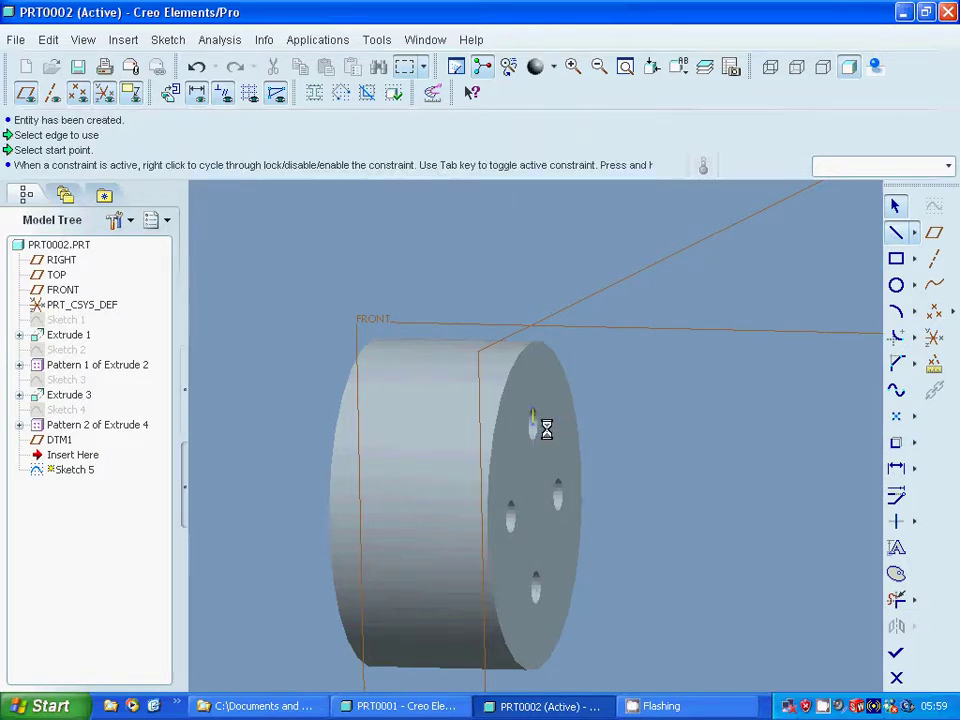
Step: Sketch a horizontal line about 18 long from the uppermost hole's centre, extending away from the disc face
click(534, 431)
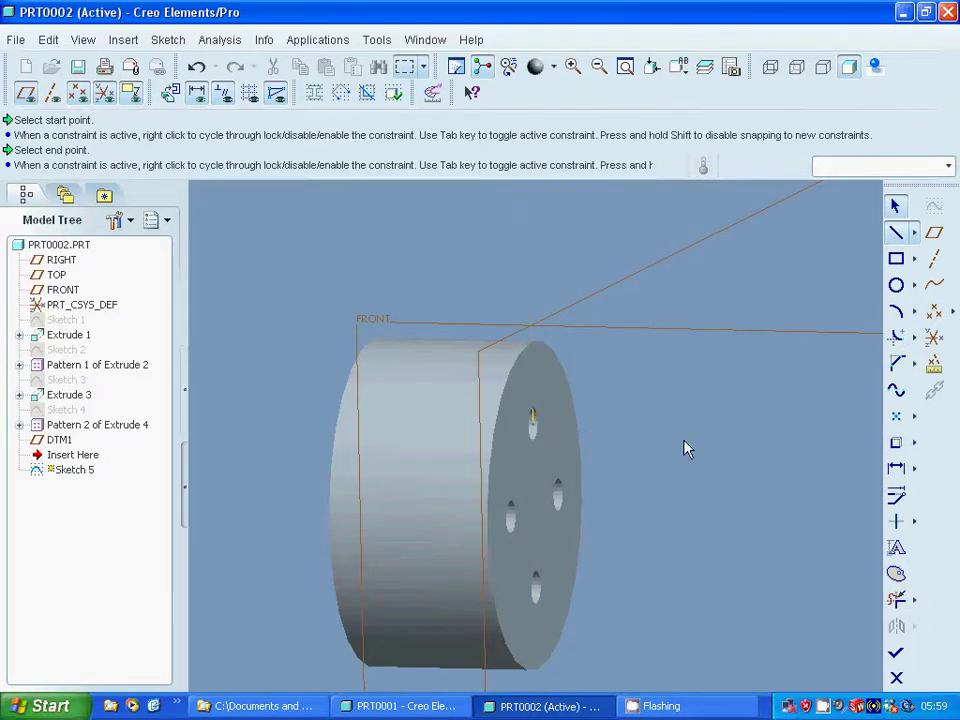
click(818, 431)
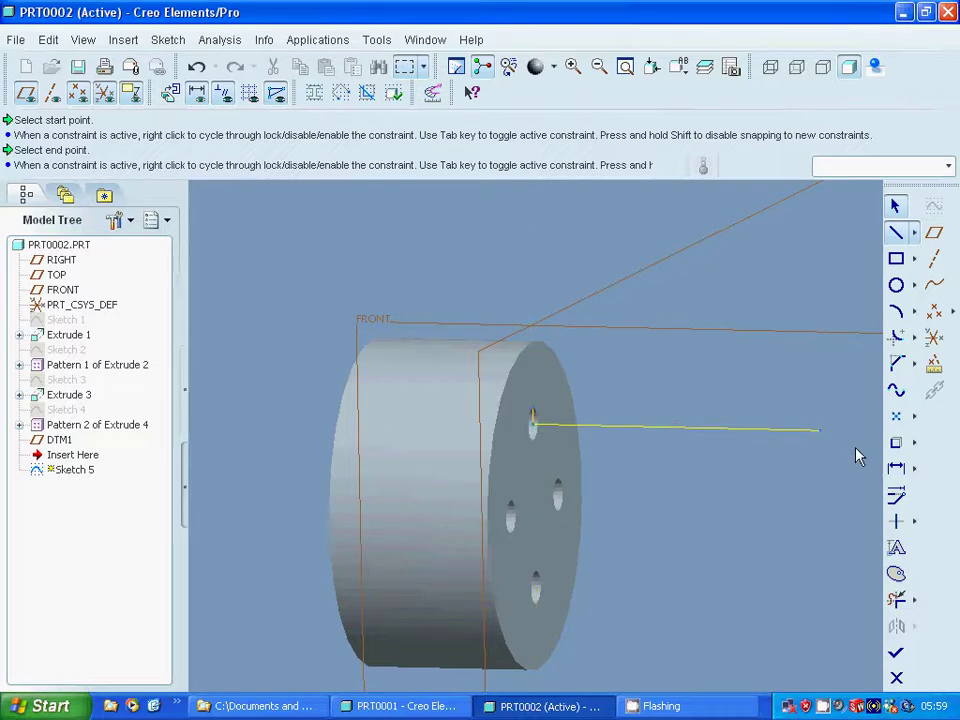
click(899, 206)
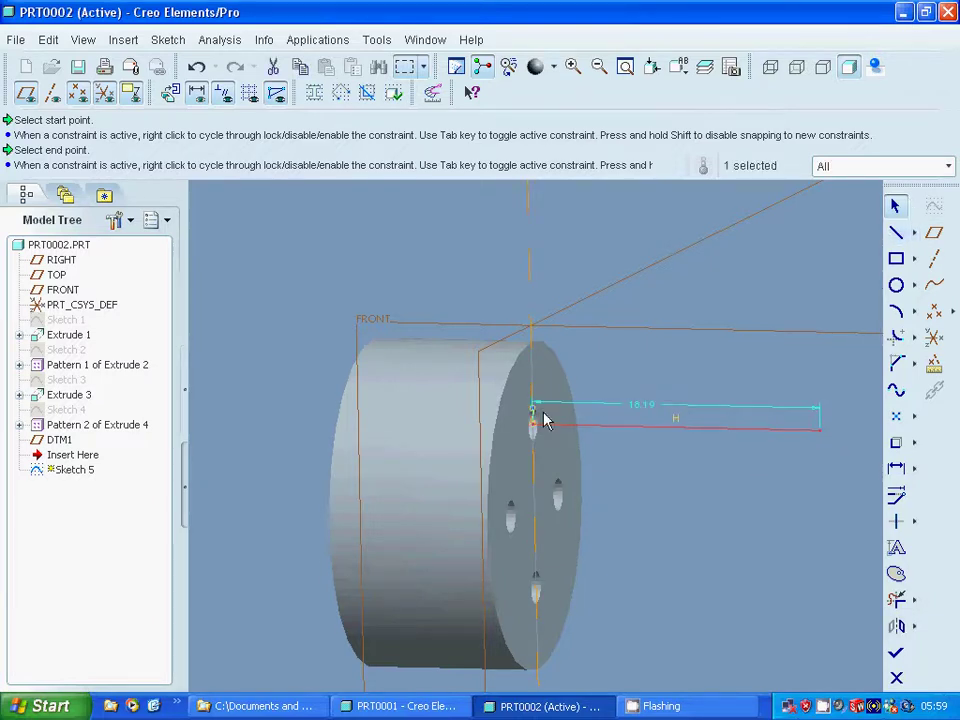
Step: Delete the projected hole edge from the sketch, keeping the horizontal line
drag(488, 290, 558, 460)
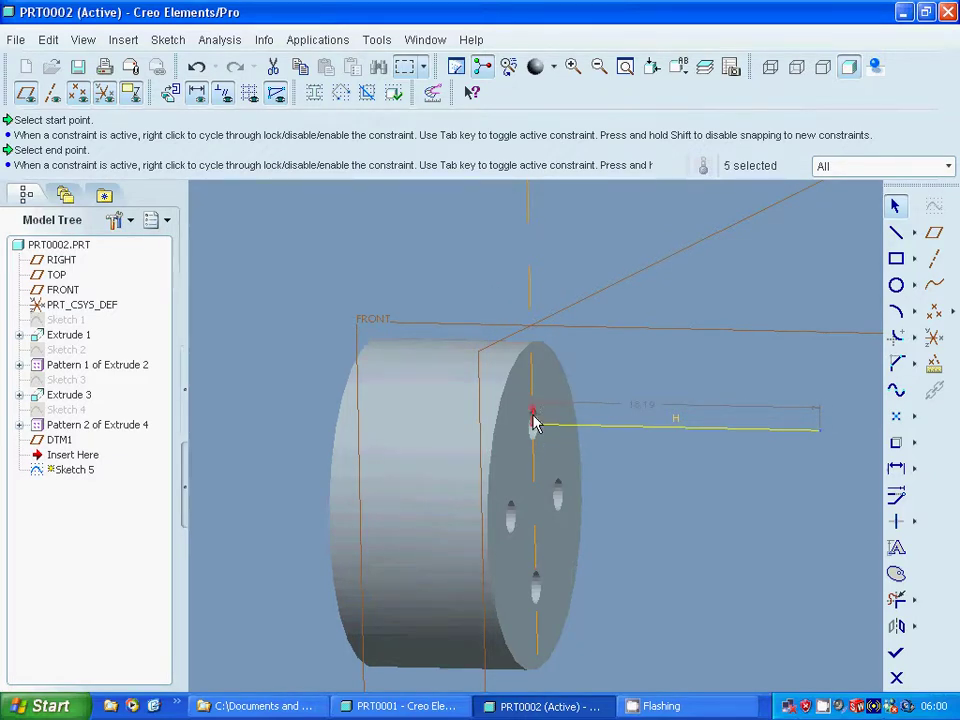
right_drag(534, 414, 566, 492)
click(566, 492)
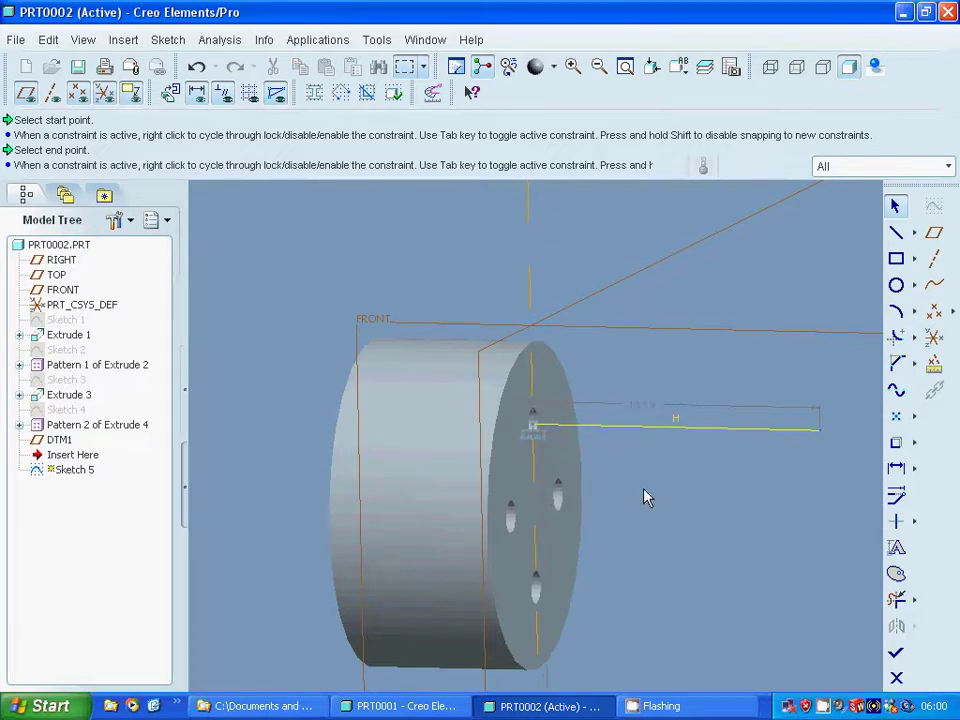
Step: Set the horizontal line's length to 100
click(599, 66)
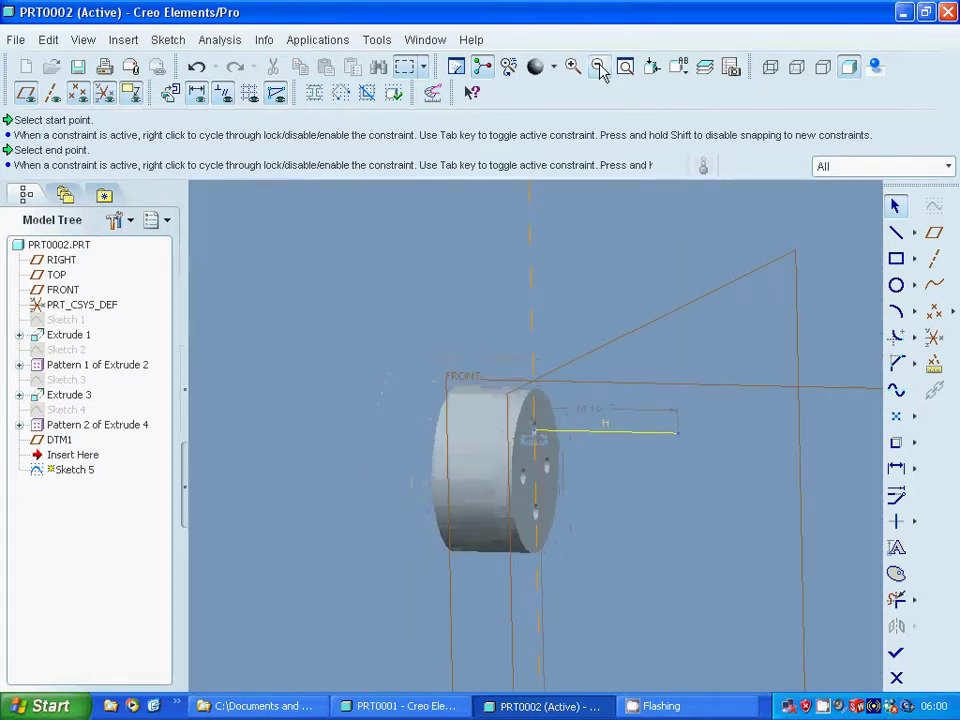
click(599, 66)
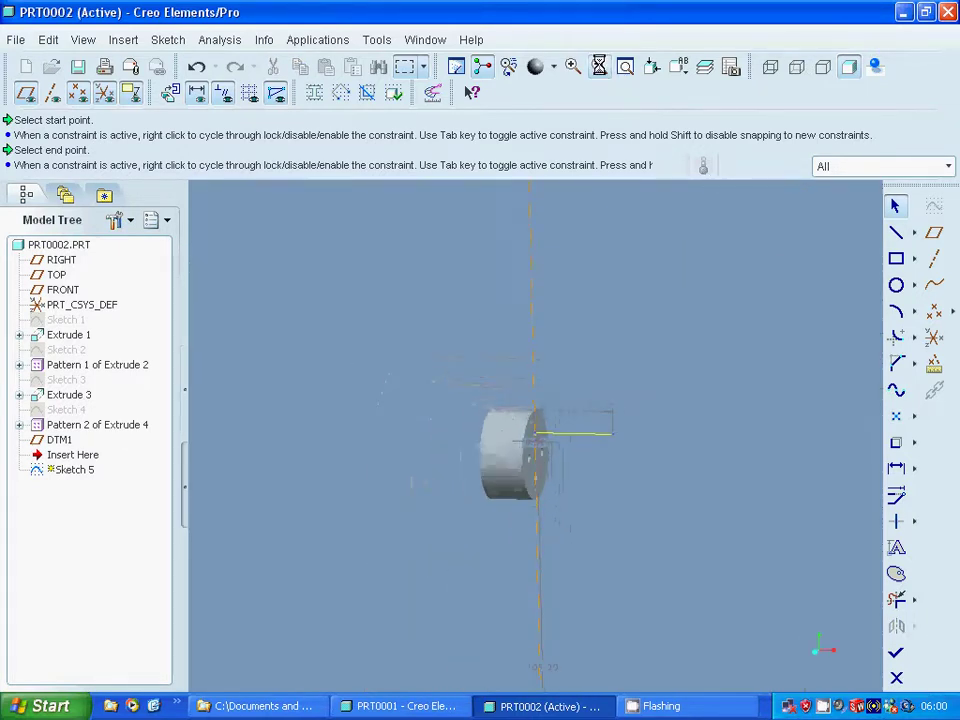
click(566, 421)
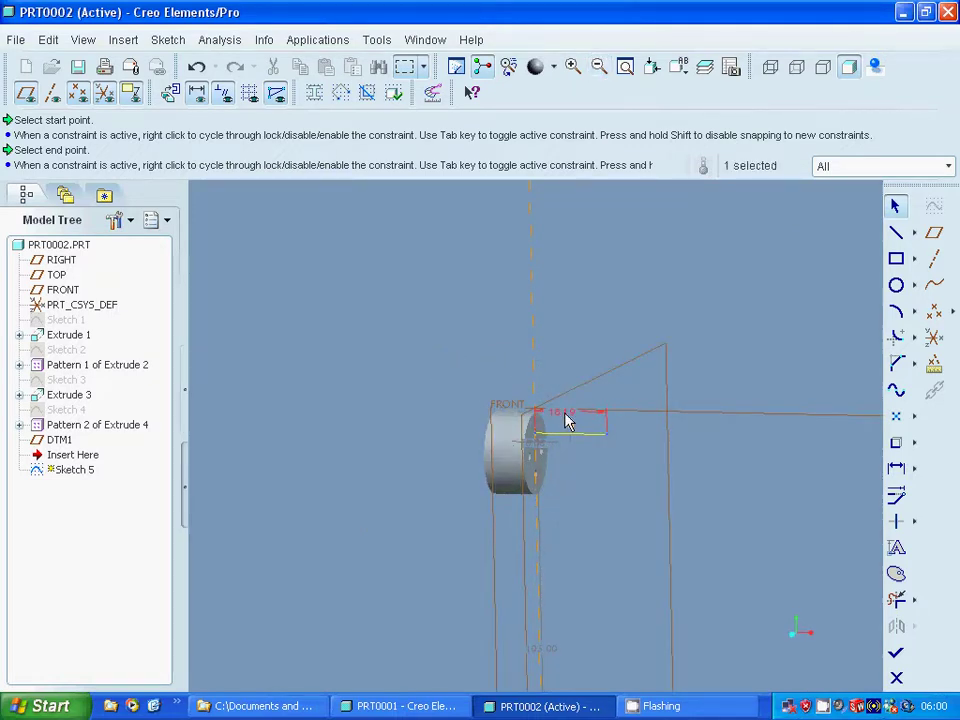
double_click(566, 420)
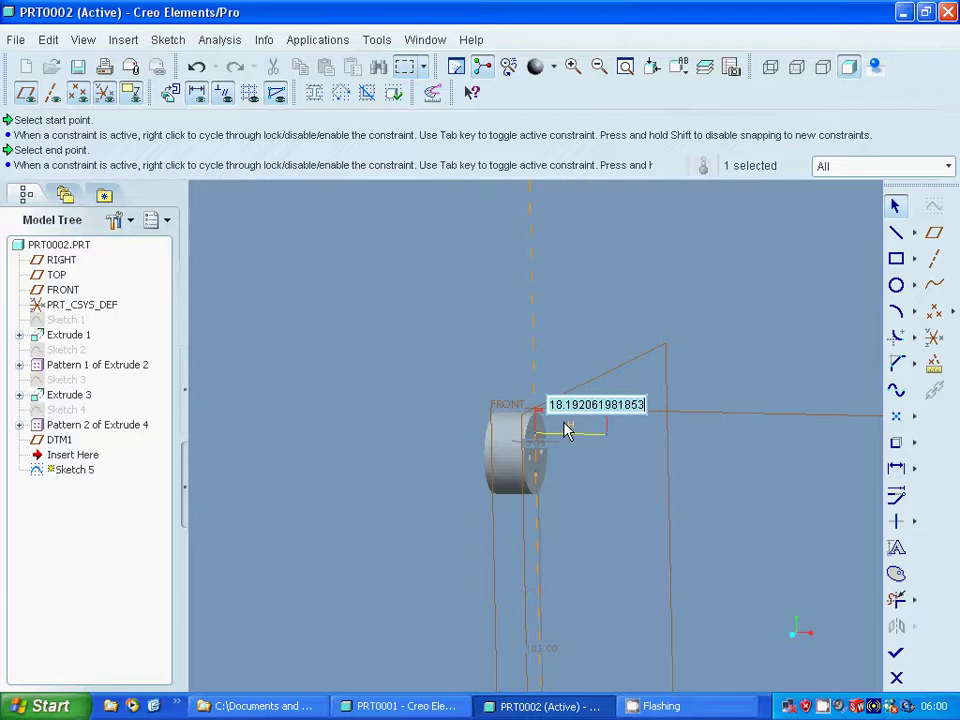
text(100)
key(Return)
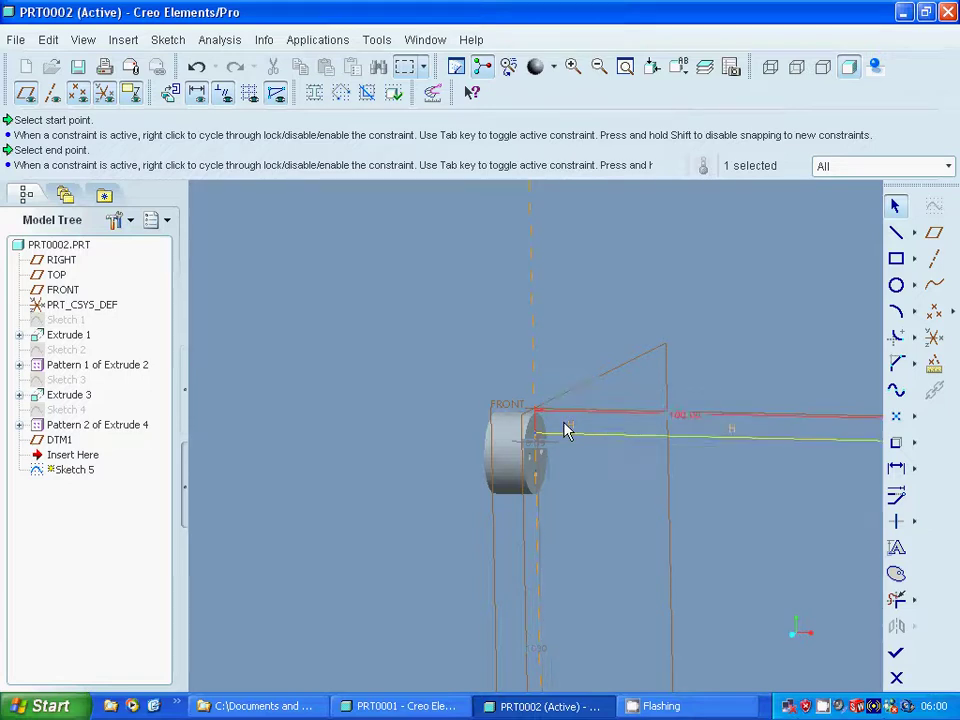
Step: Set the horizontal line's length to 50
click(632, 67)
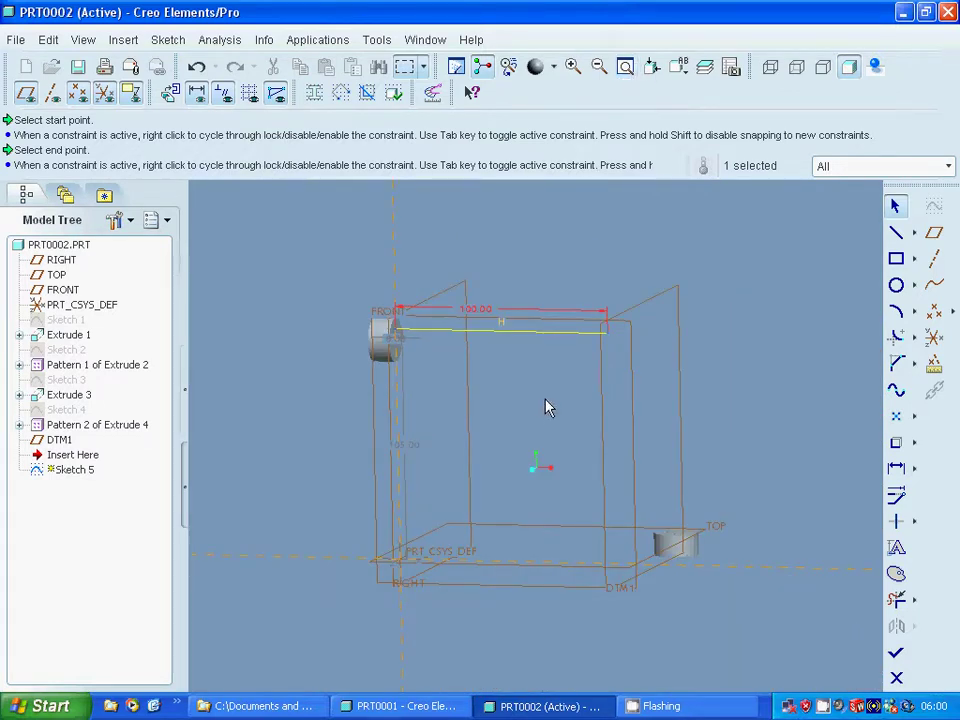
mouse_move(546, 405)
middle_down()
mouse_move(553, 396)
mouse_move(534, 390)
mouse_move(533, 374)
middle_up()
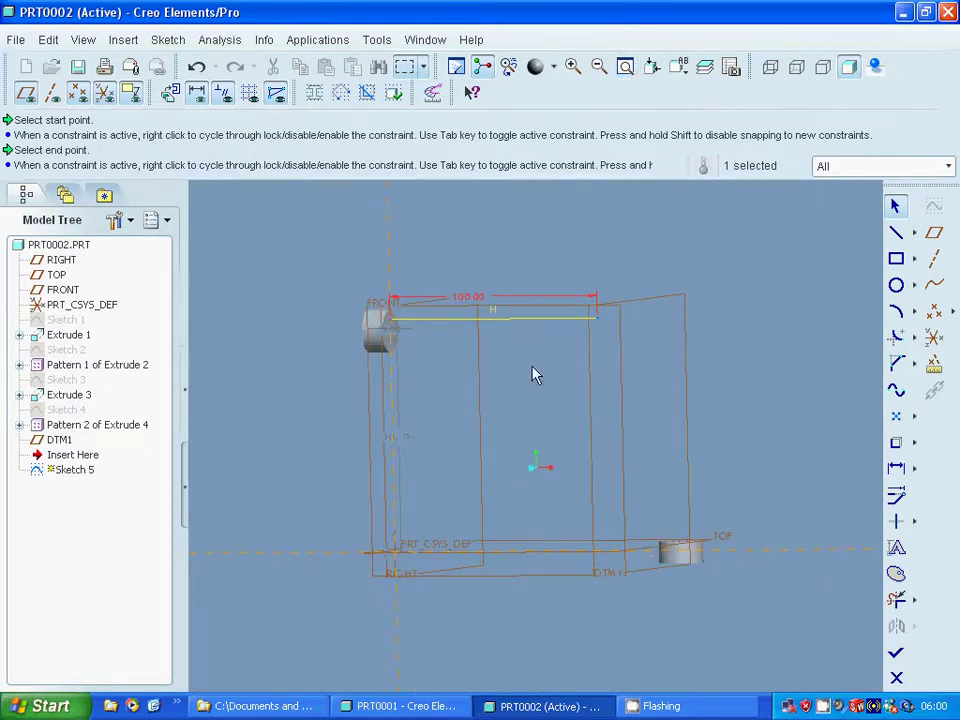
double_click(473, 304)
text(50)
key(Return)
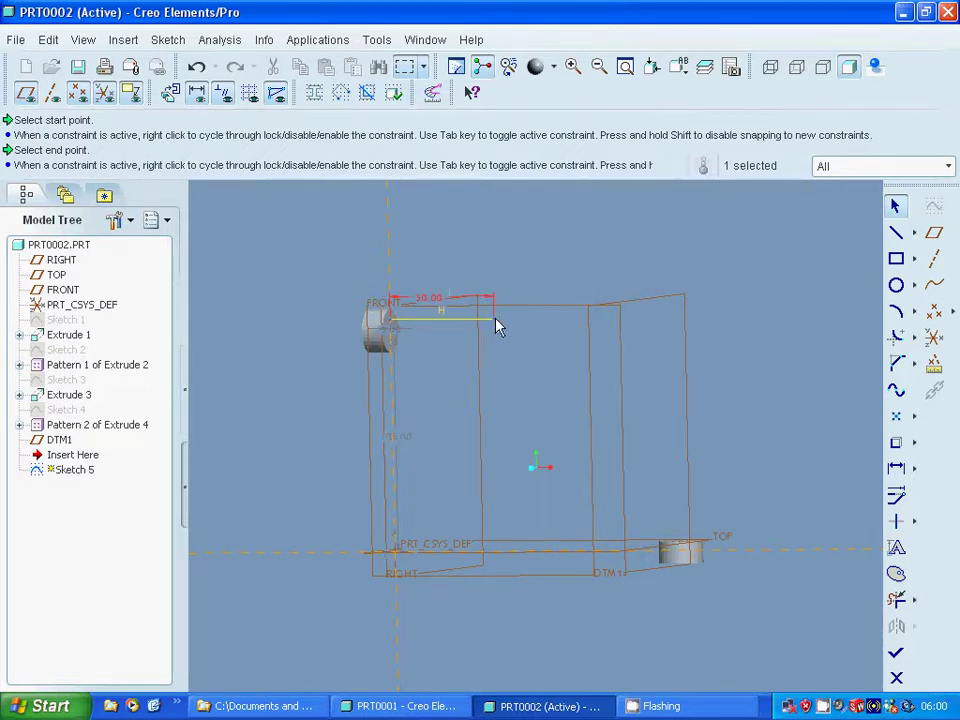
Step: Sketch a vertical line downward from the horizontal line's free end and set its length to 50
click(896, 232)
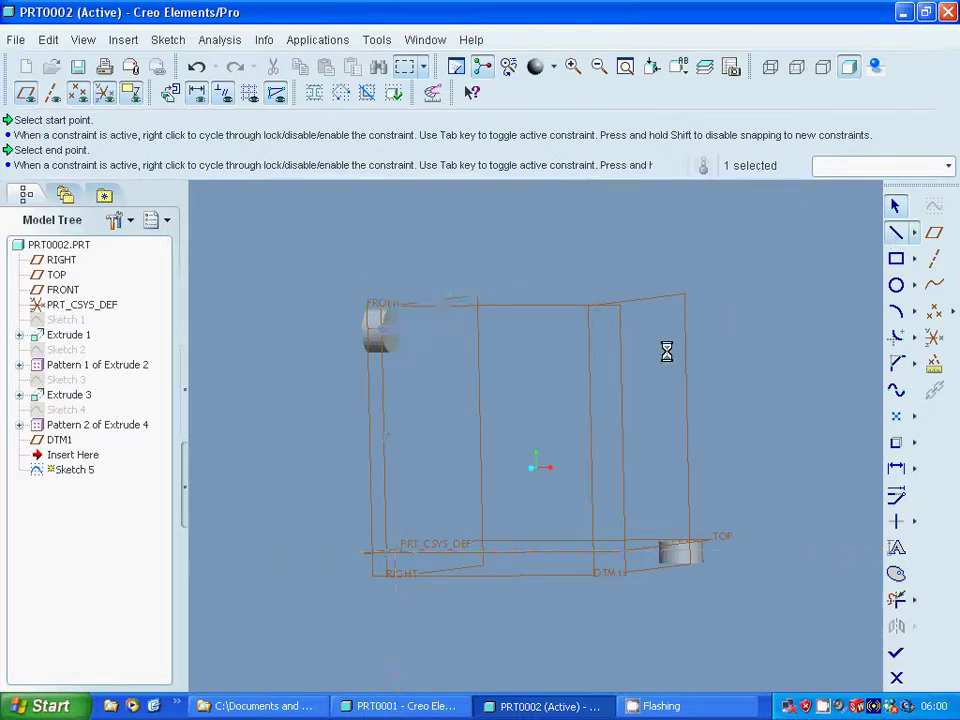
click(498, 325)
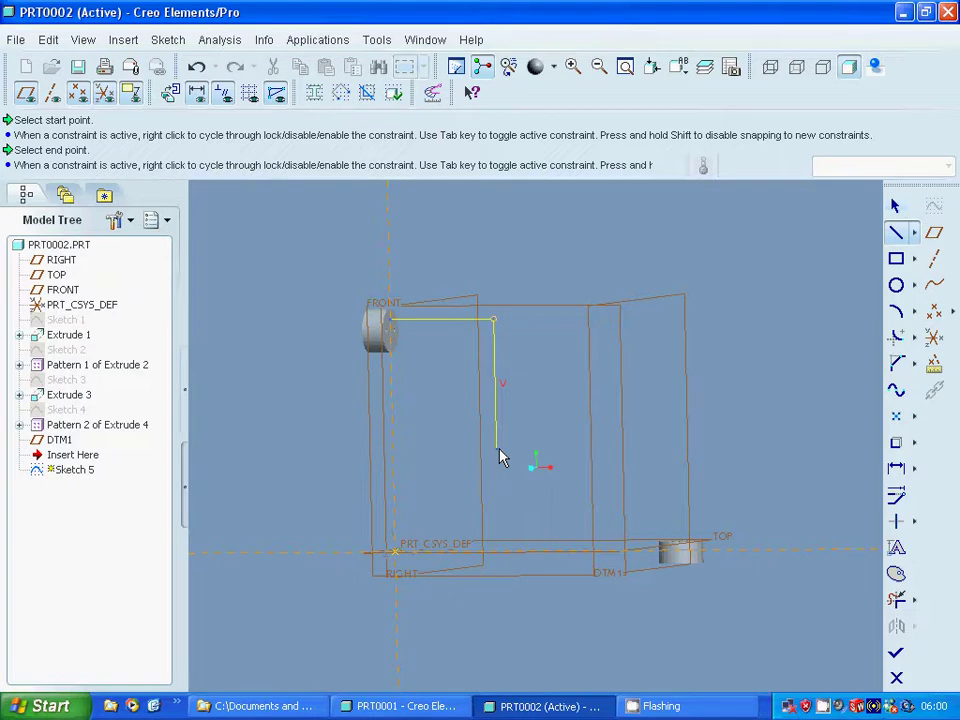
click(501, 457)
click(896, 207)
double_click(510, 378)
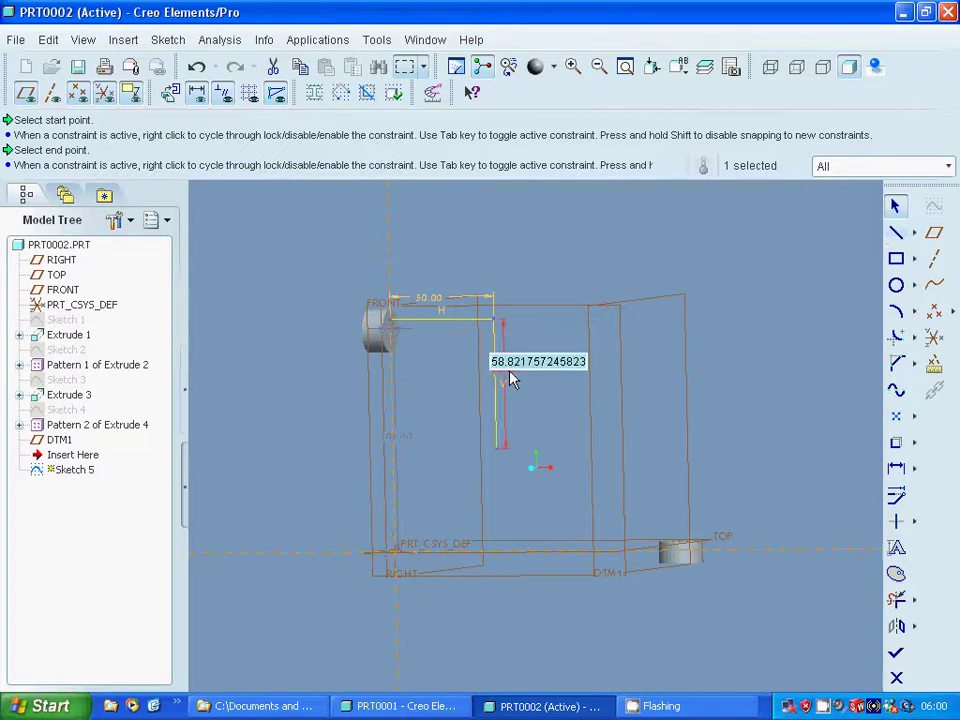
text(5)
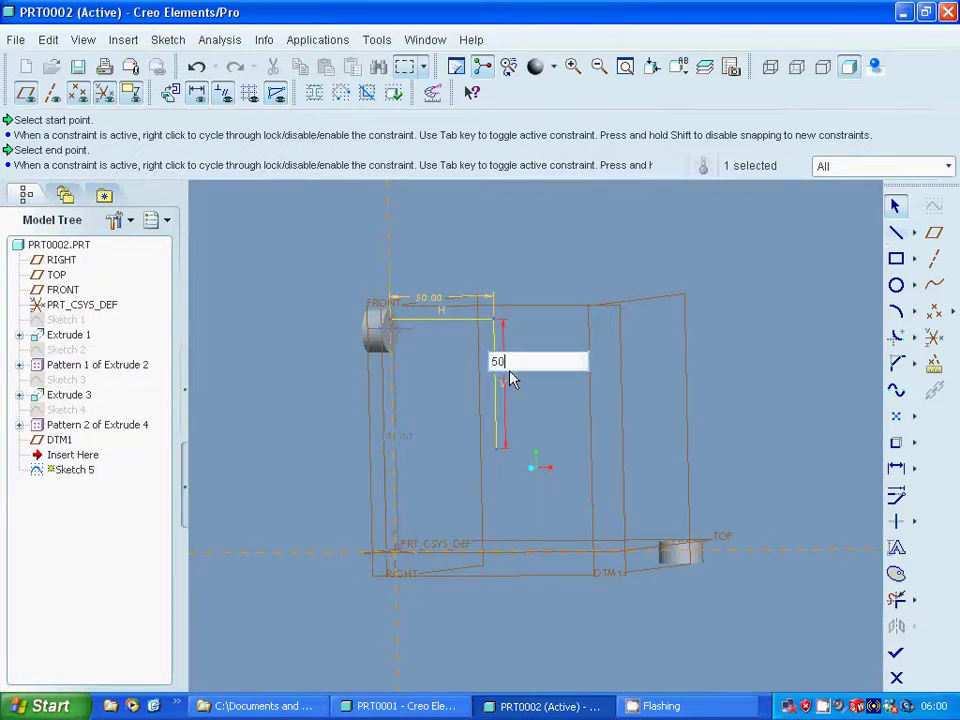
text(0)
key(Return)
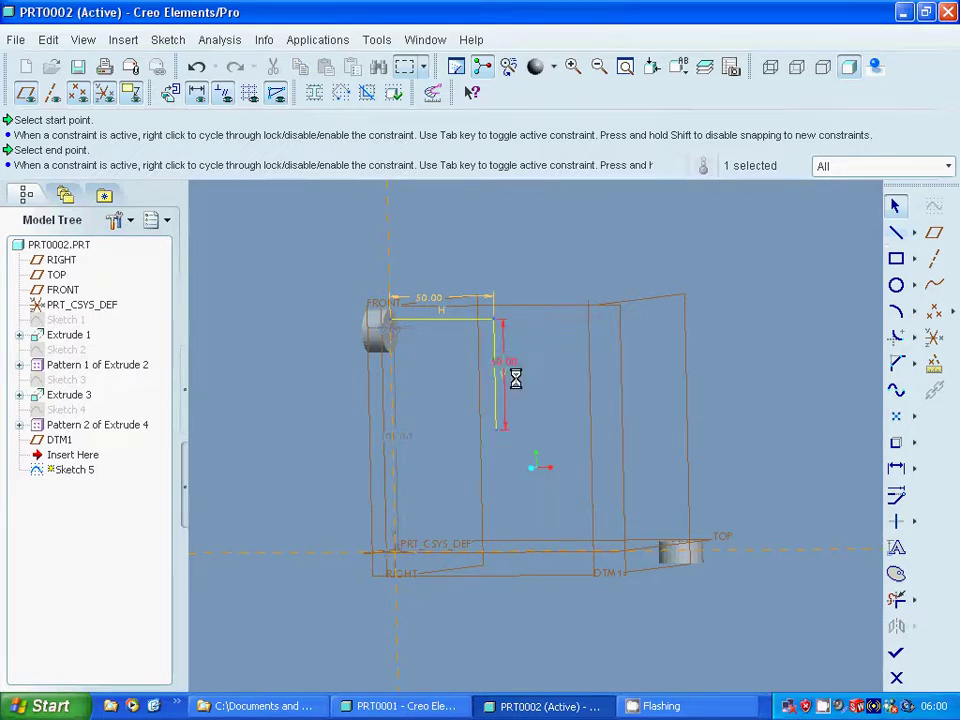
right_click(833, 707)
click(853, 652)
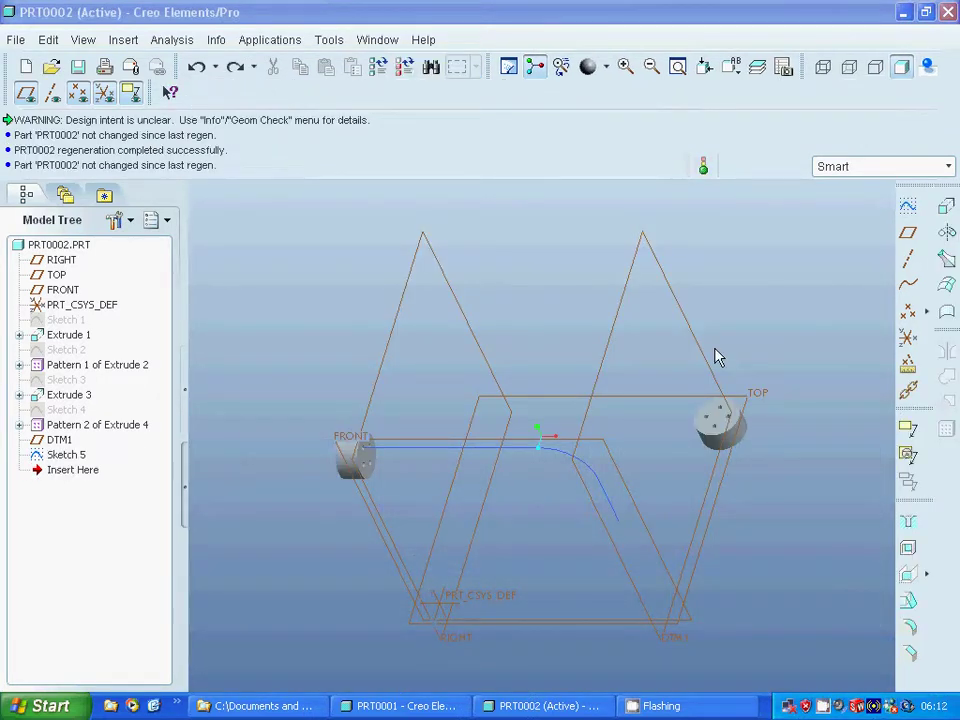
Step: Start a sketch on the offset datum plane DTM1, with the TOP plane as the left orientation reference
click(693, 339)
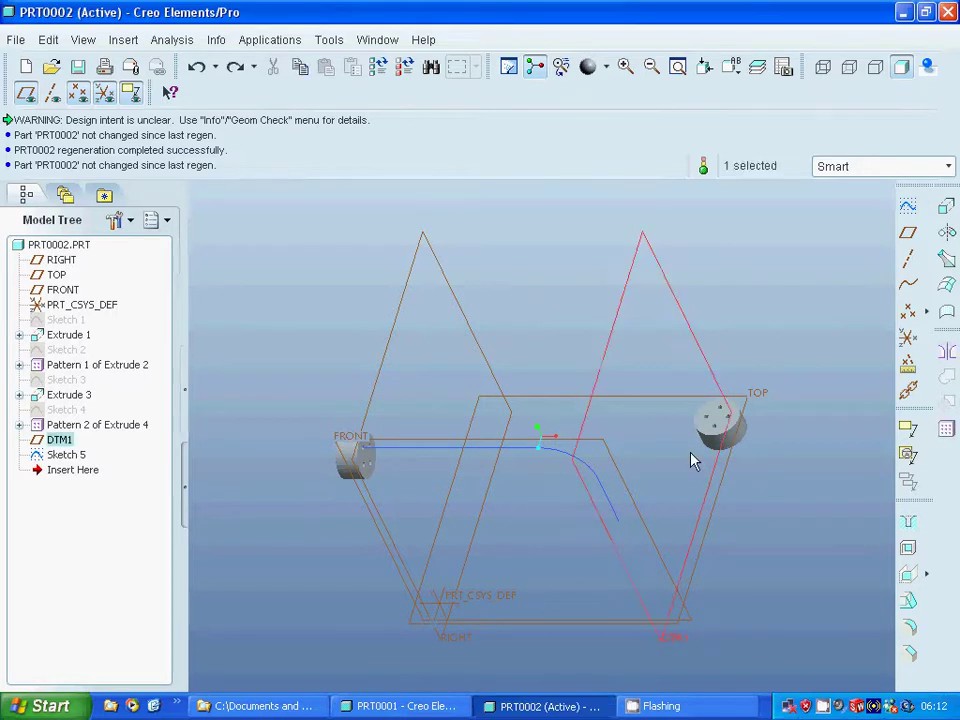
click(905, 207)
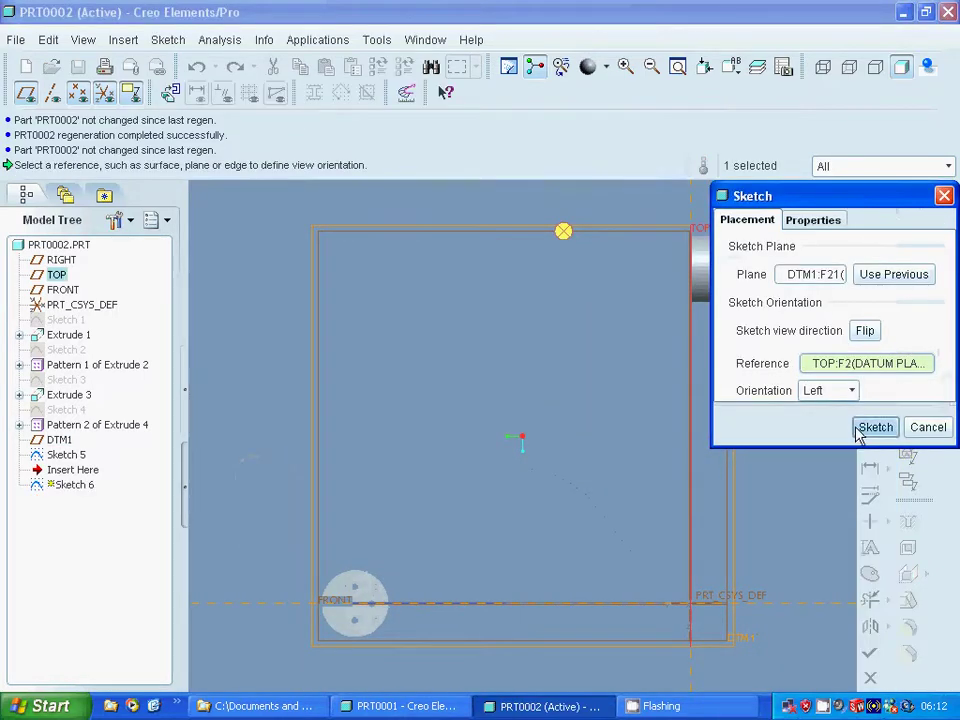
click(874, 427)
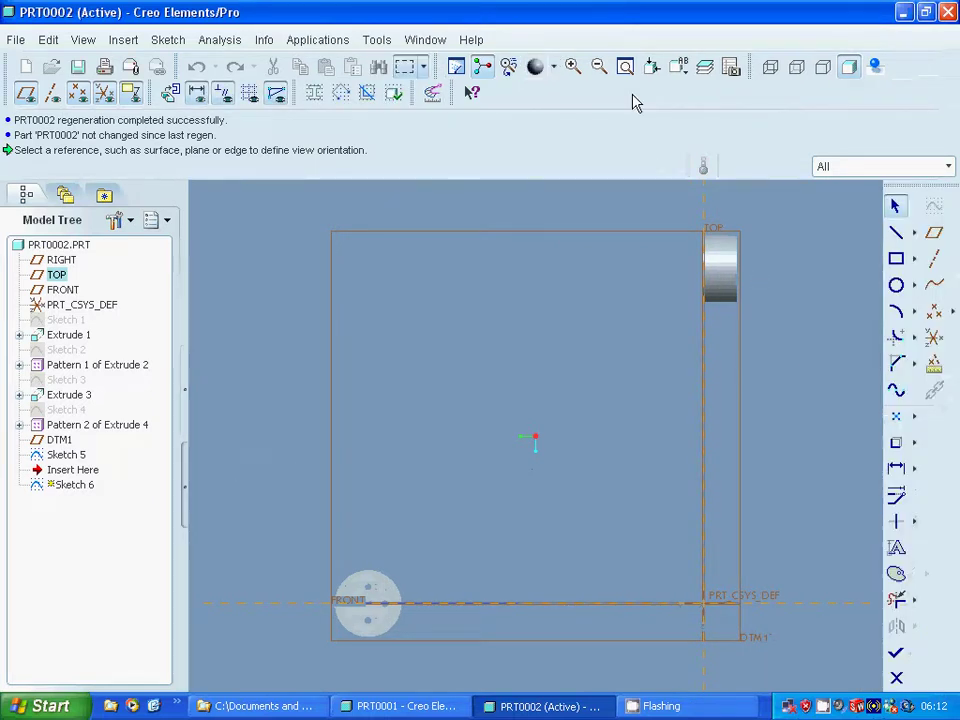
Step: Project the edge of the uppermost hole on the disc at the TOP plane into the sketch as a single edge
middle_drag(651, 220, 668, 213)
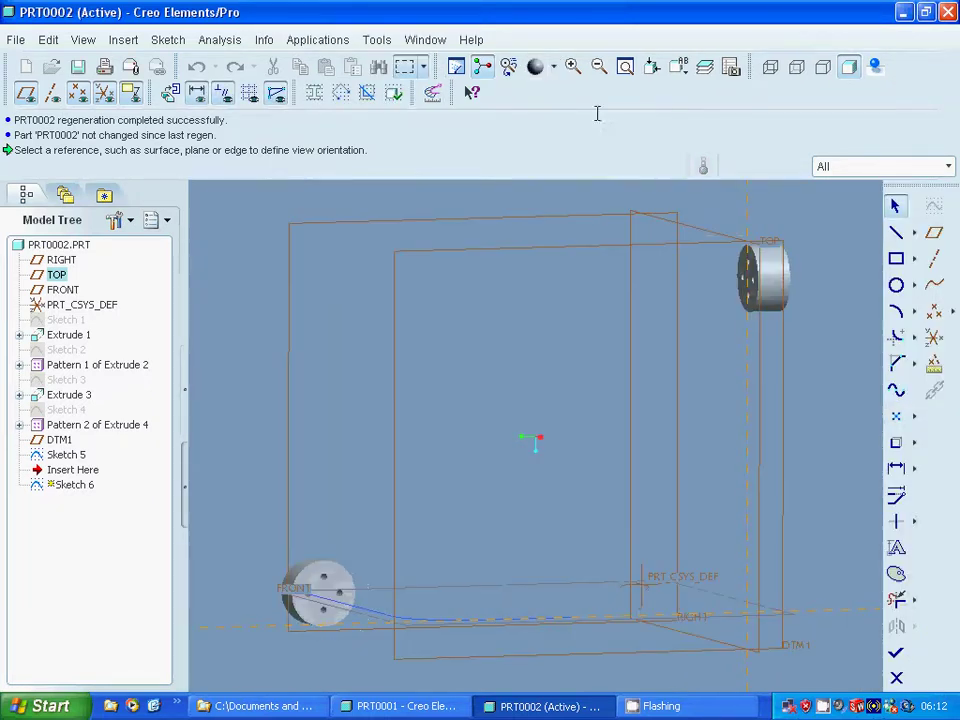
click(573, 66)
click(709, 224)
click(792, 313)
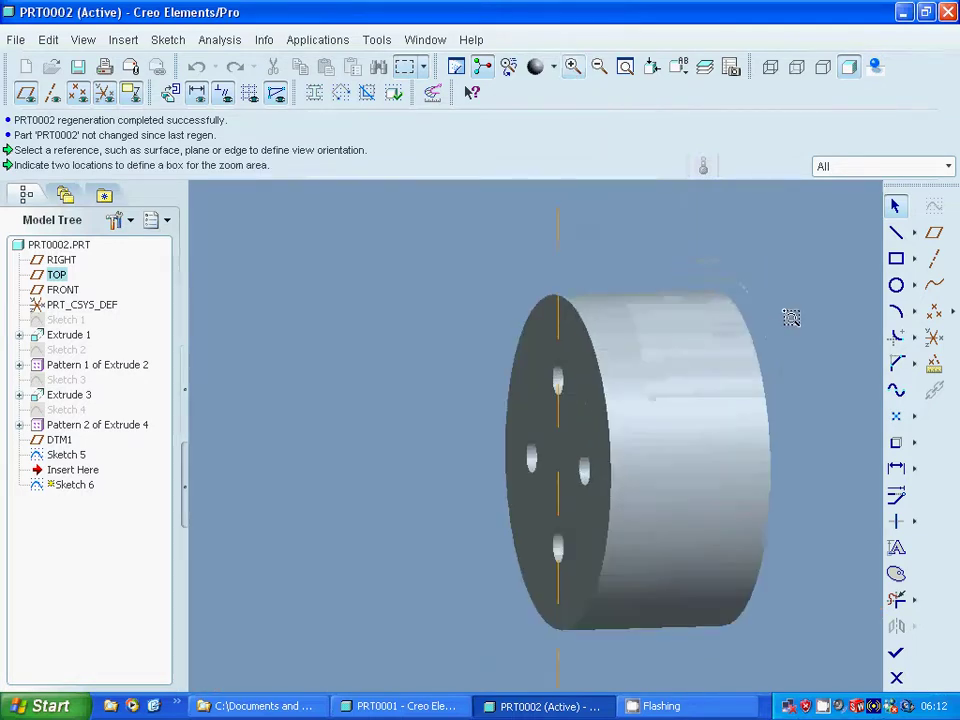
click(899, 445)
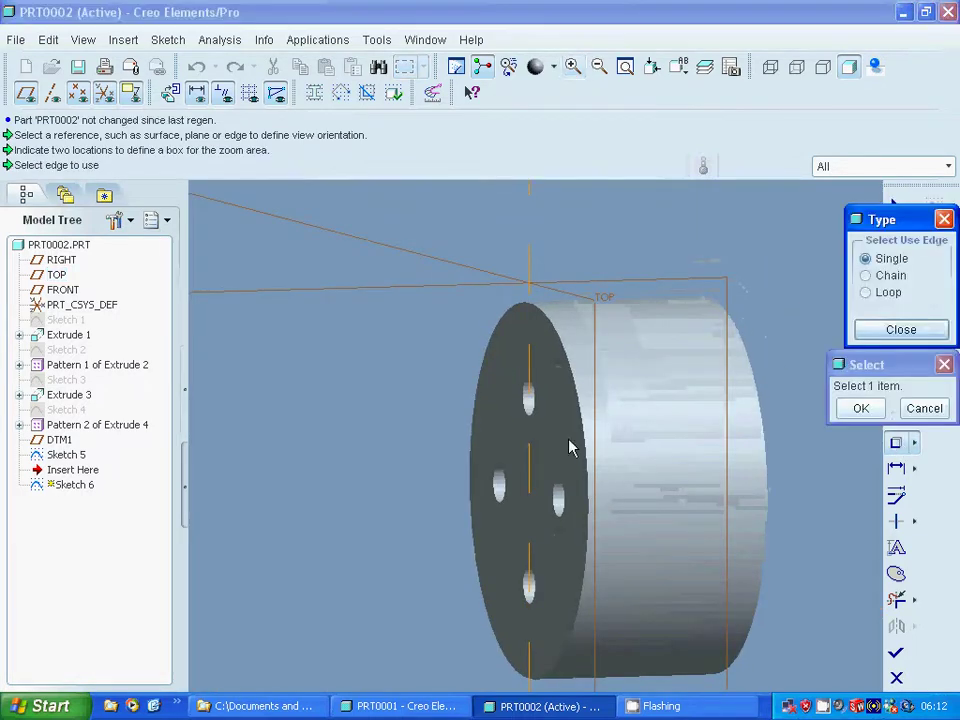
click(536, 399)
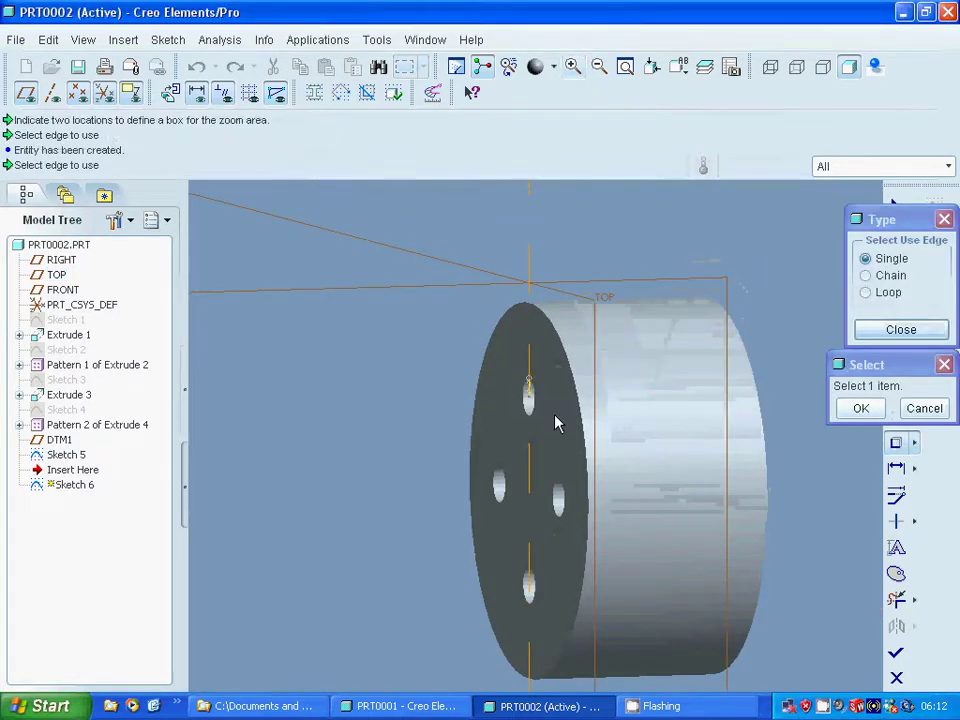
click(900, 329)
Step: Sketch a horizontal line outward from the uppermost hole's centre and a vertical line about 6.5 long downward from its free end
click(896, 232)
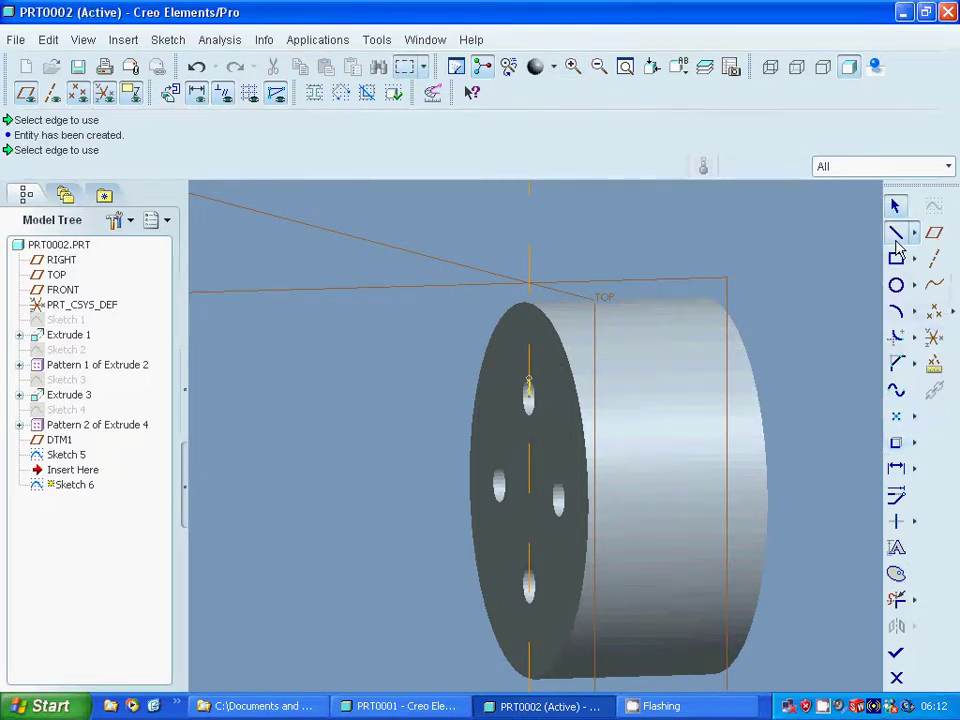
click(530, 396)
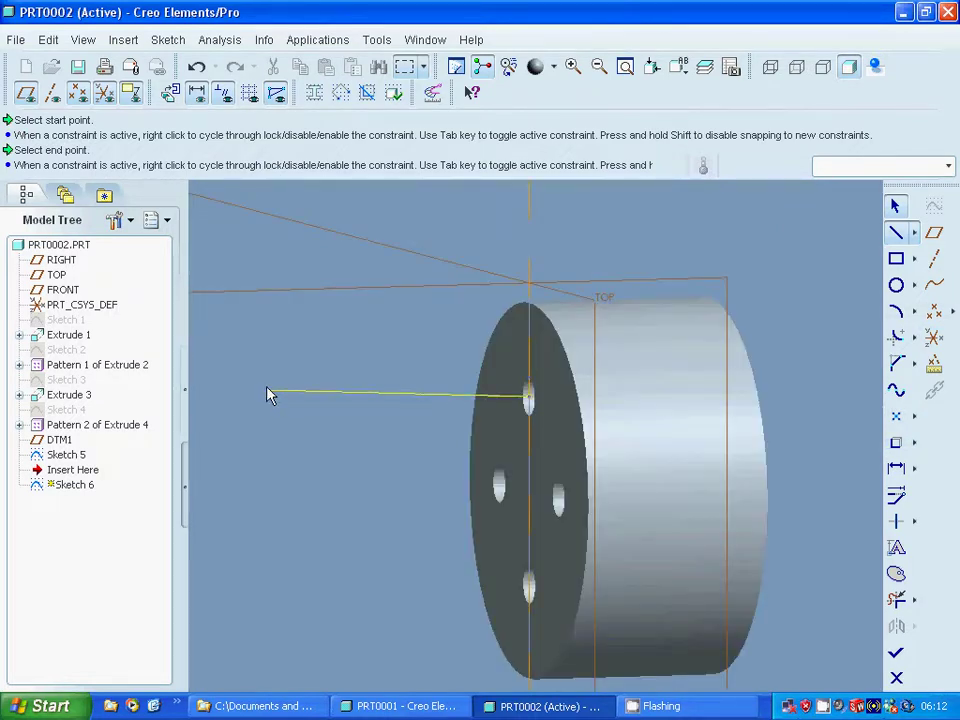
middle_click(215, 398)
middle_click(248, 403)
mouse_move(248, 403)
middle_down()
mouse_move(233, 399)
mouse_move(242, 414)
middle_up()
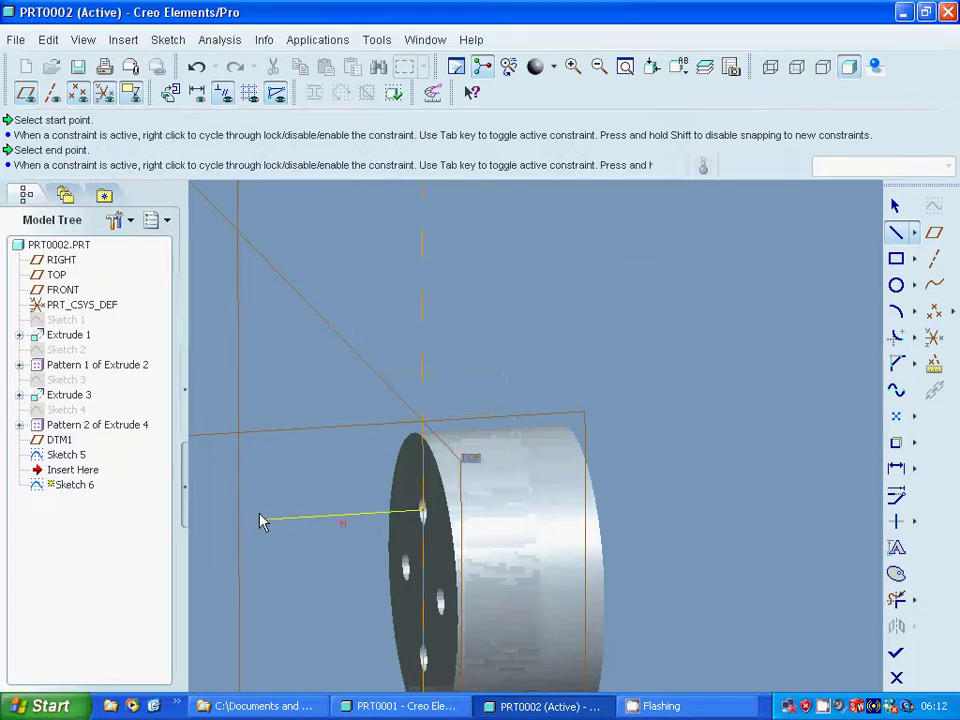
click(257, 518)
middle_click(262, 530)
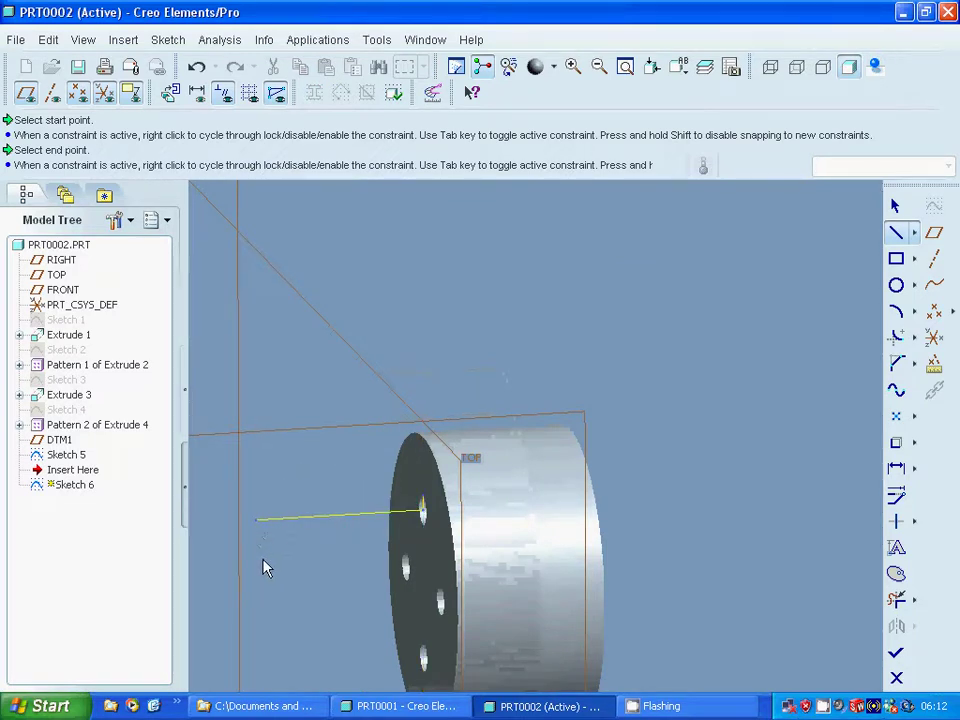
click(259, 613)
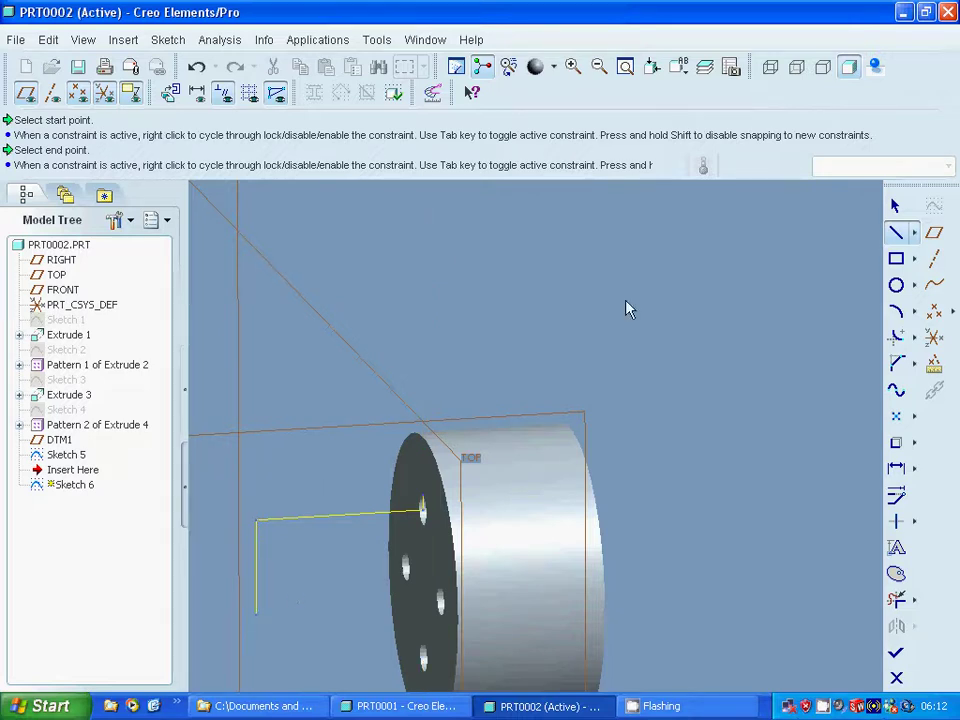
click(895, 206)
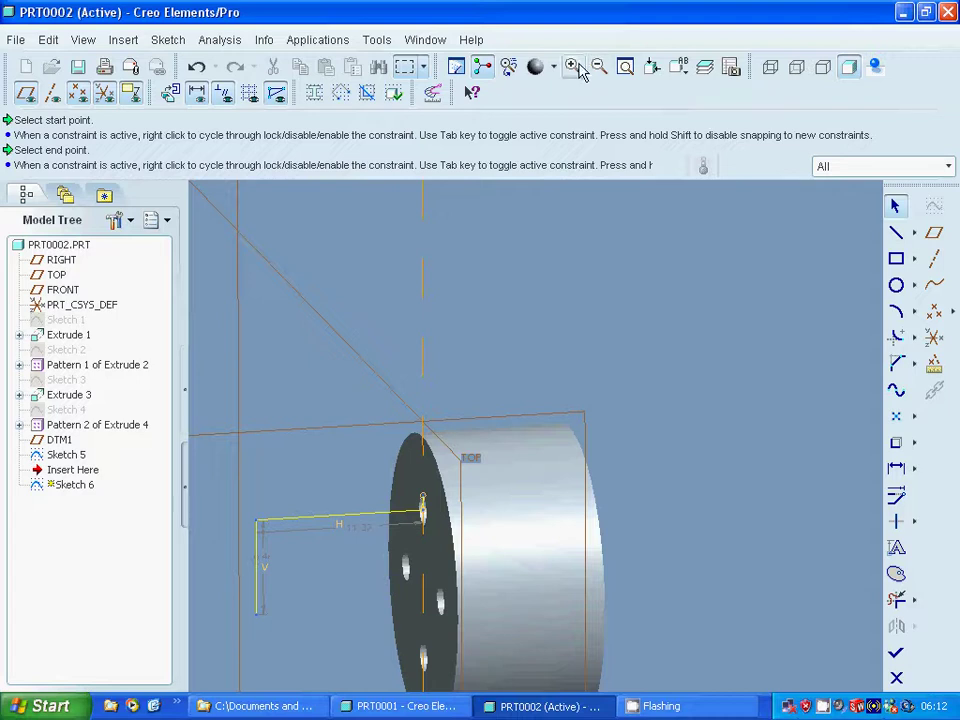
Step: Set the vertical line's length to 100 and the horizontal line's length to 50
click(625, 66)
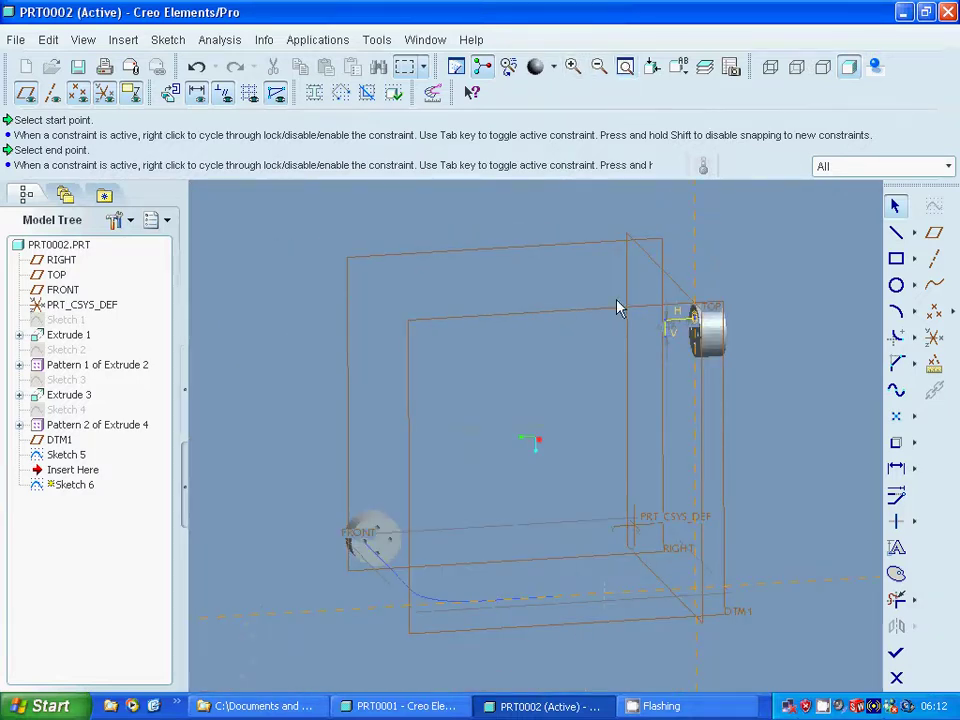
click(660, 336)
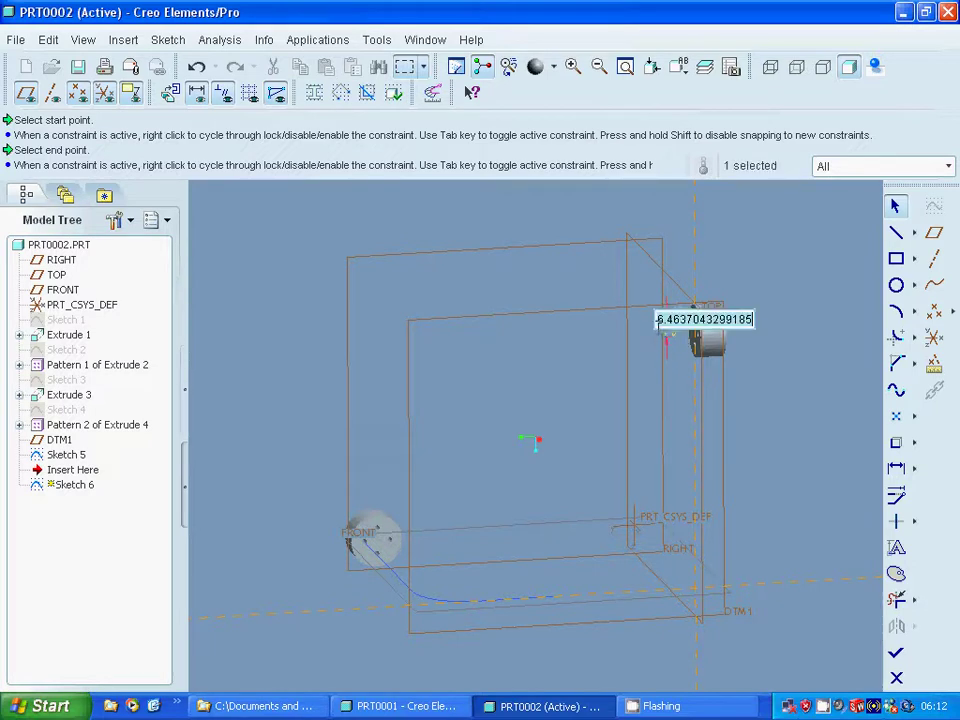
text(100)
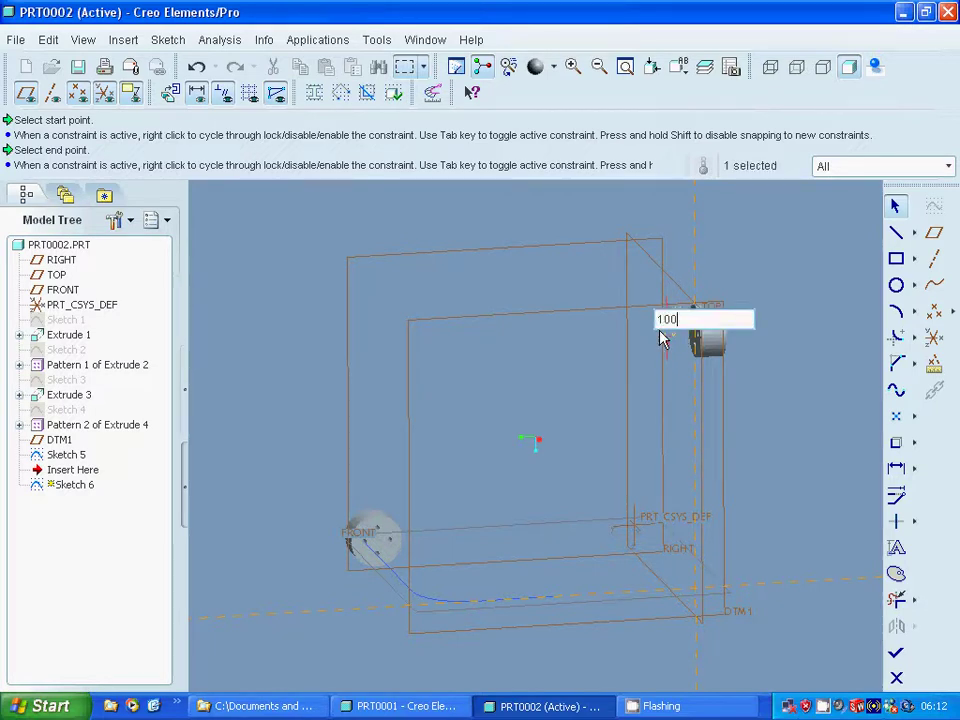
key(Return)
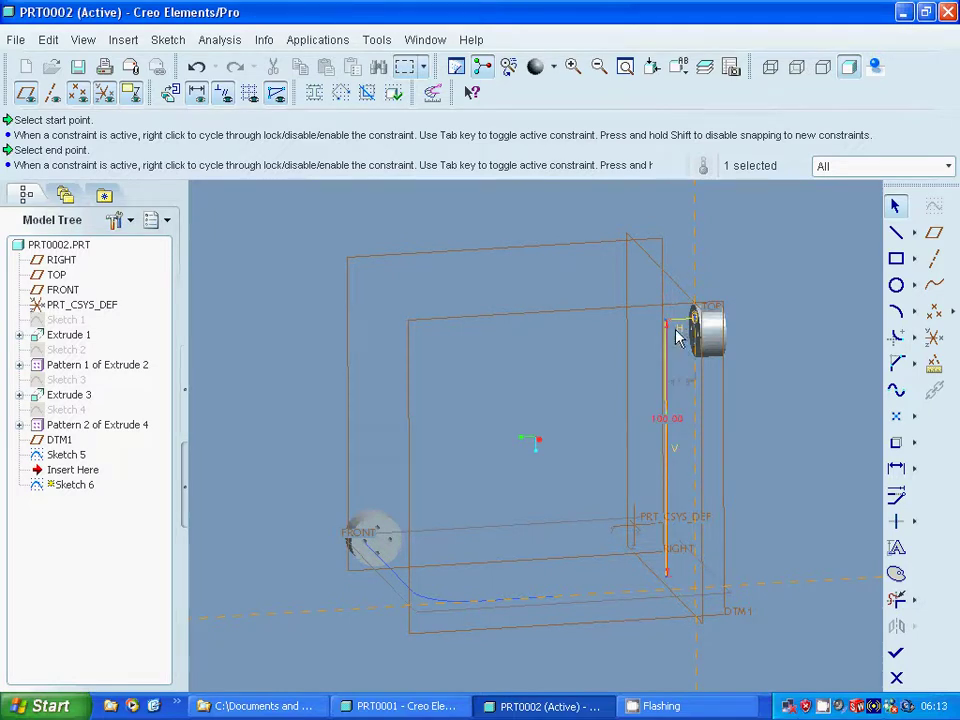
click(685, 386)
text(50)
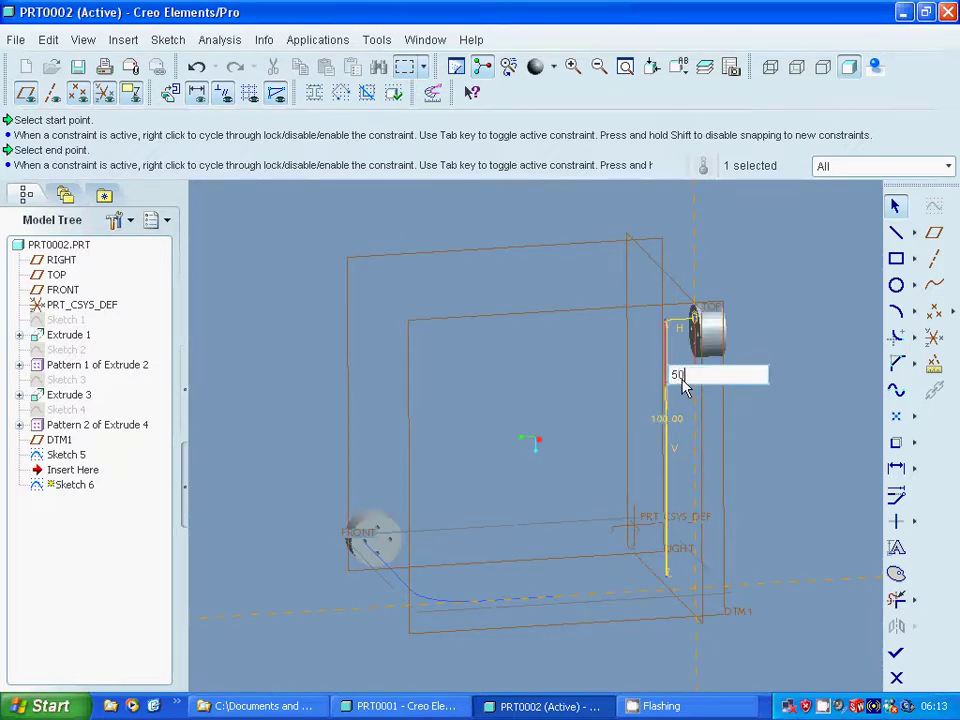
key(Return)
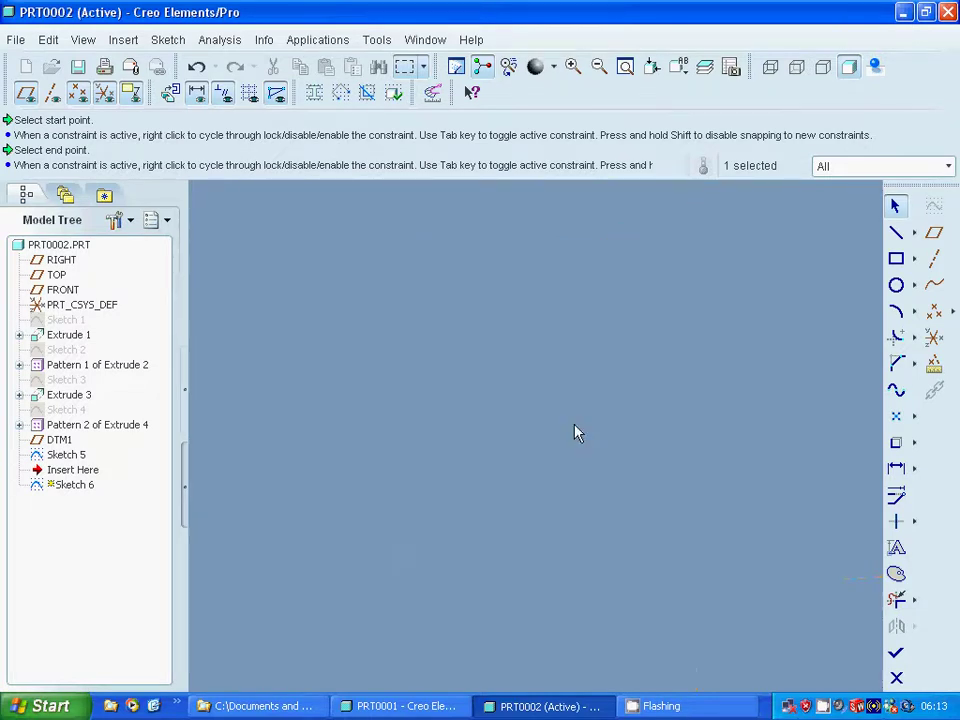
Step: Set the vertical line's length to 105
double_click(572, 425)
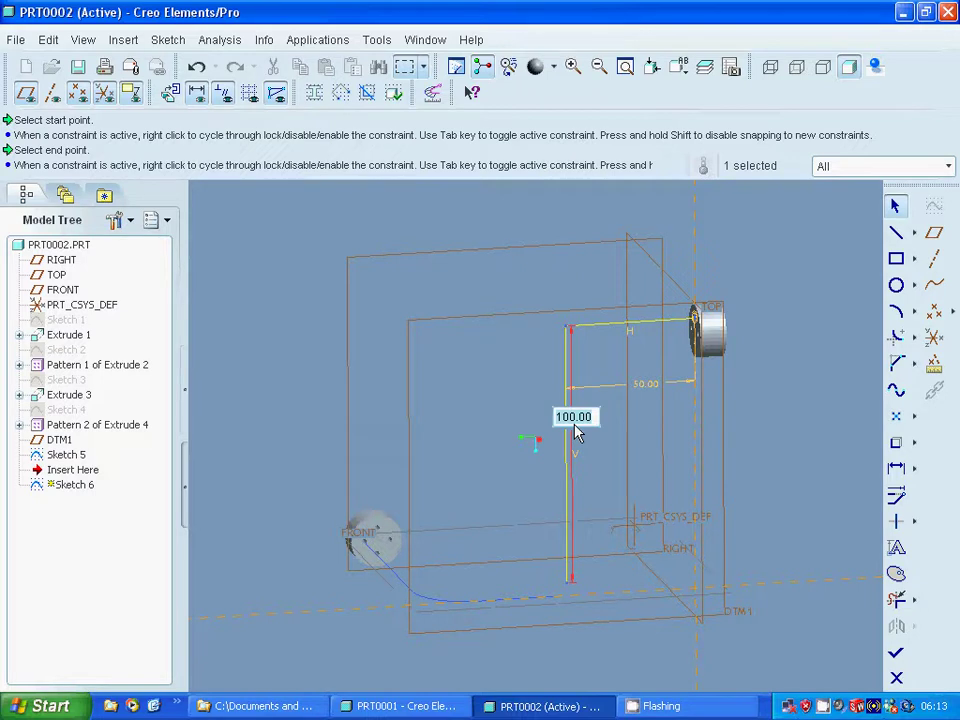
text(105)
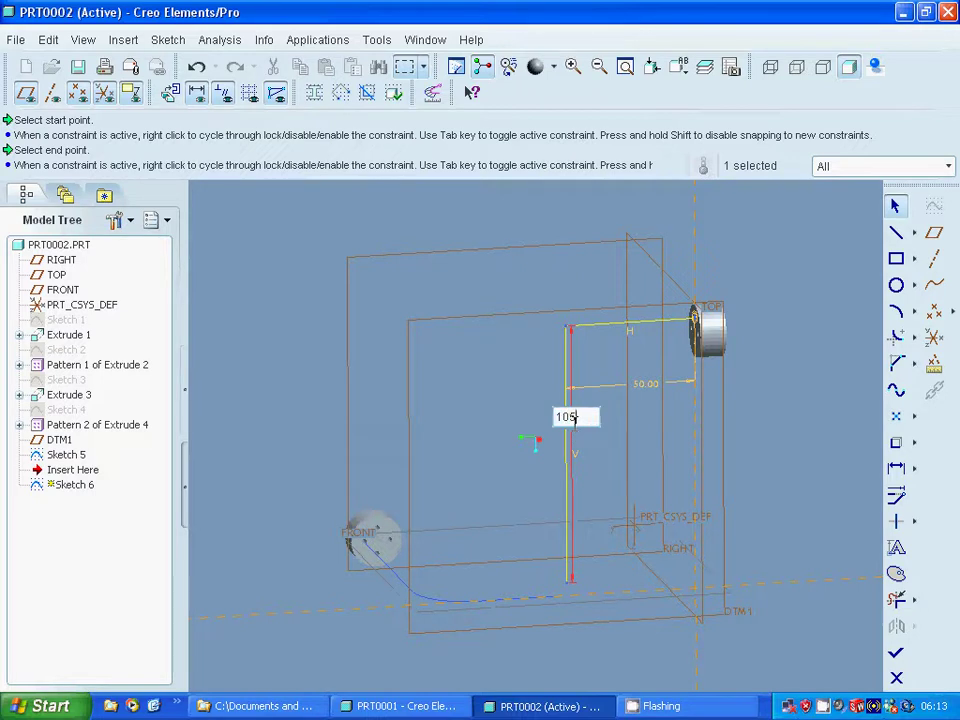
key(Return)
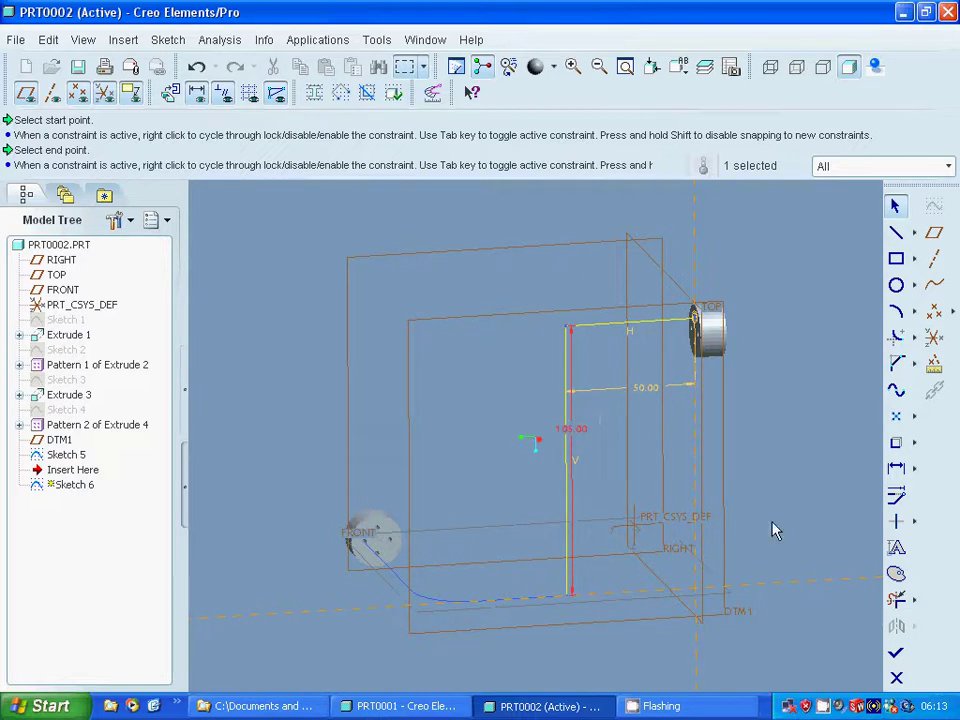
click(790, 510)
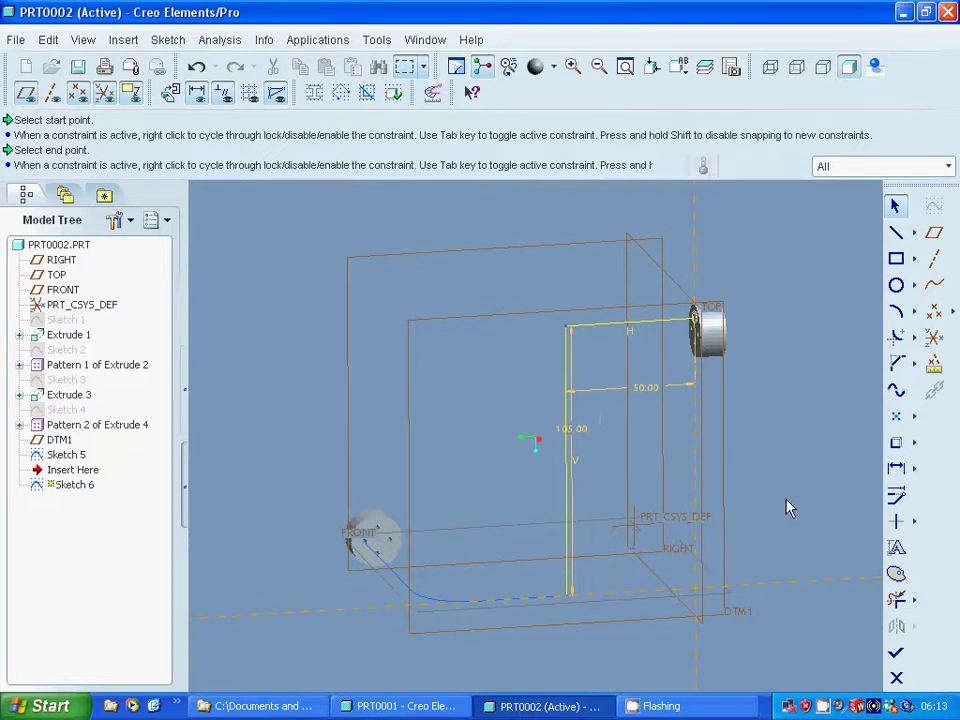
Step: Round the corner between the horizontal and vertical lines with a circular fillet of about 11.7 radius
click(895, 338)
click(600, 327)
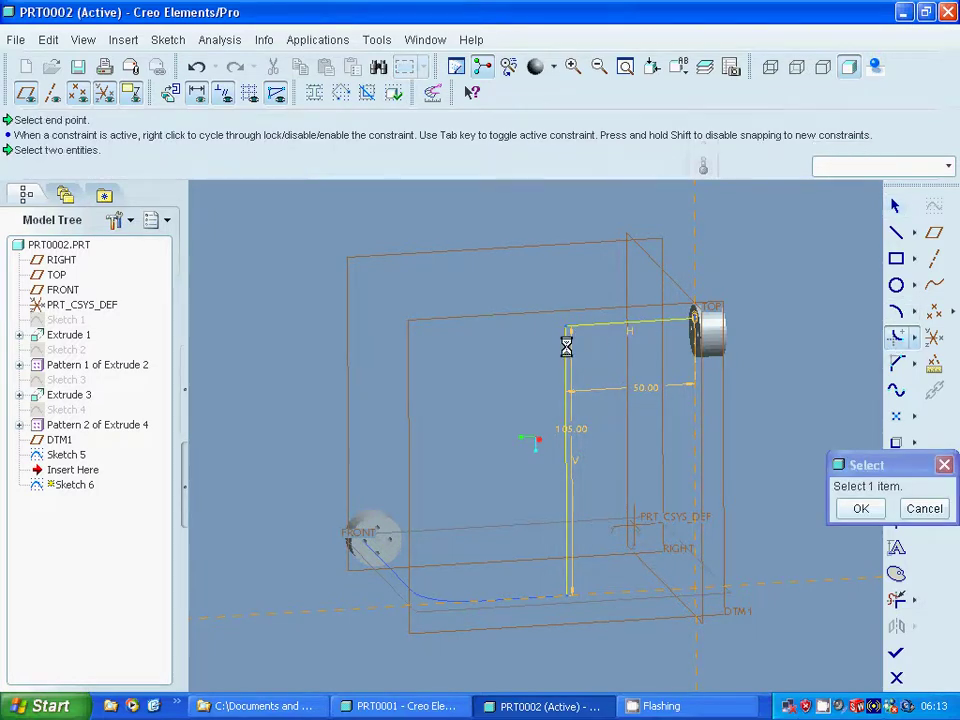
click(567, 366)
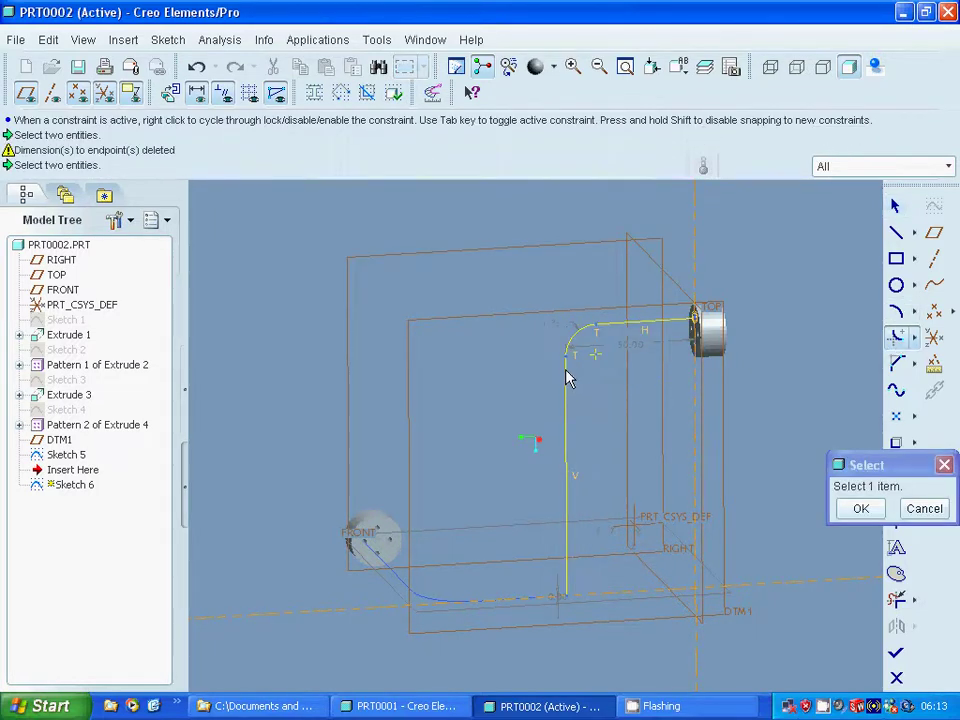
click(845, 508)
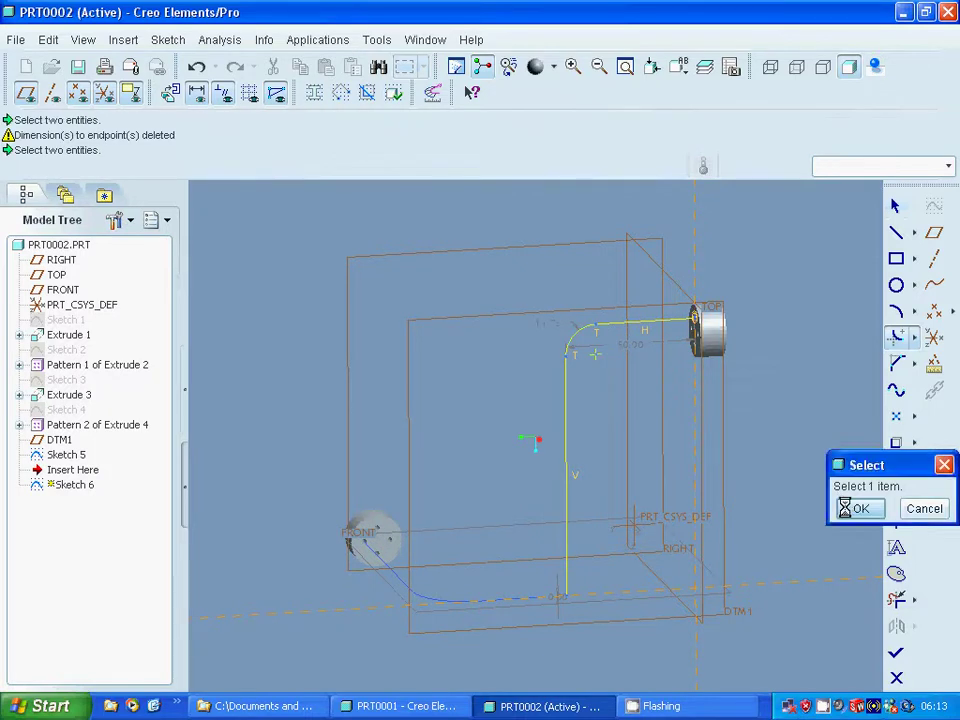
Step: Set the corner fillet's radius to 120
click(538, 333)
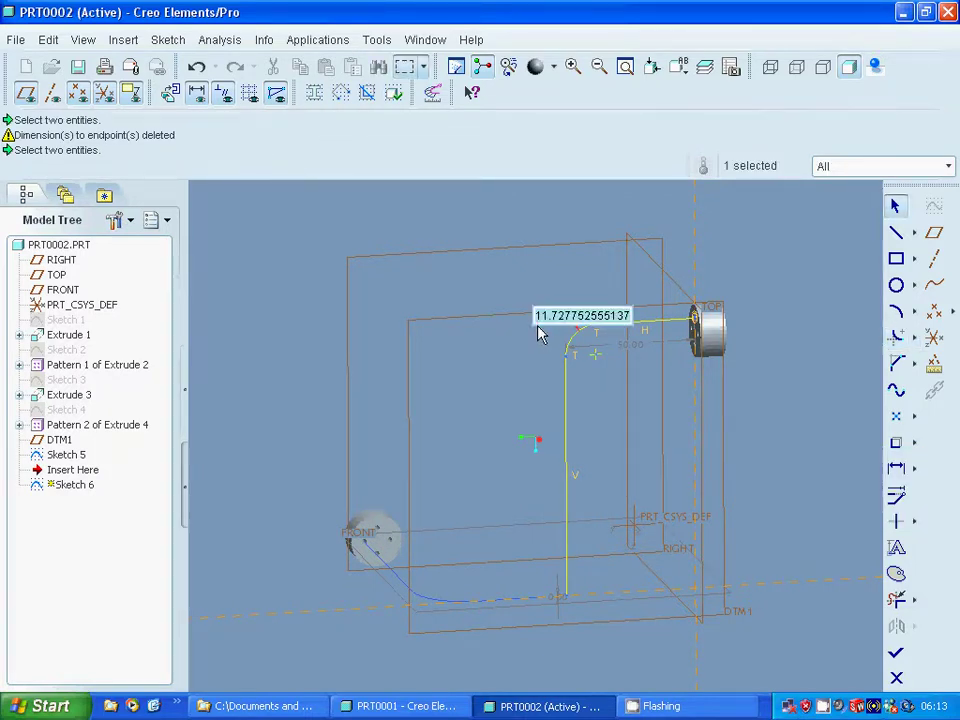
text(120)
key(Return)
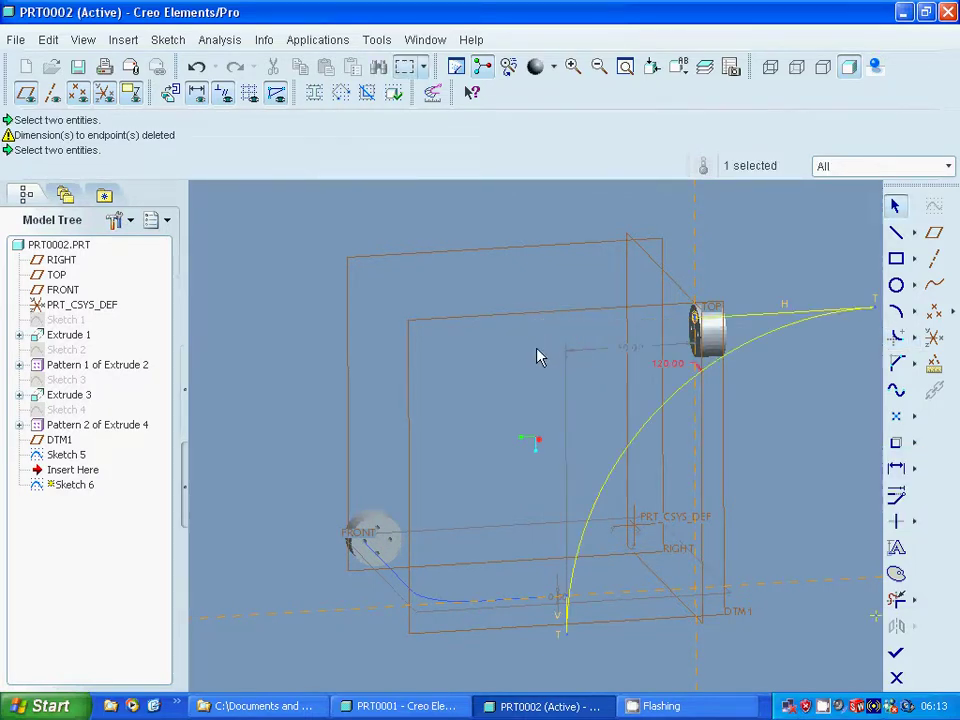
Step: Set the corner fillet's radius to 20
double_click(660, 372)
text(20)
key(Return)
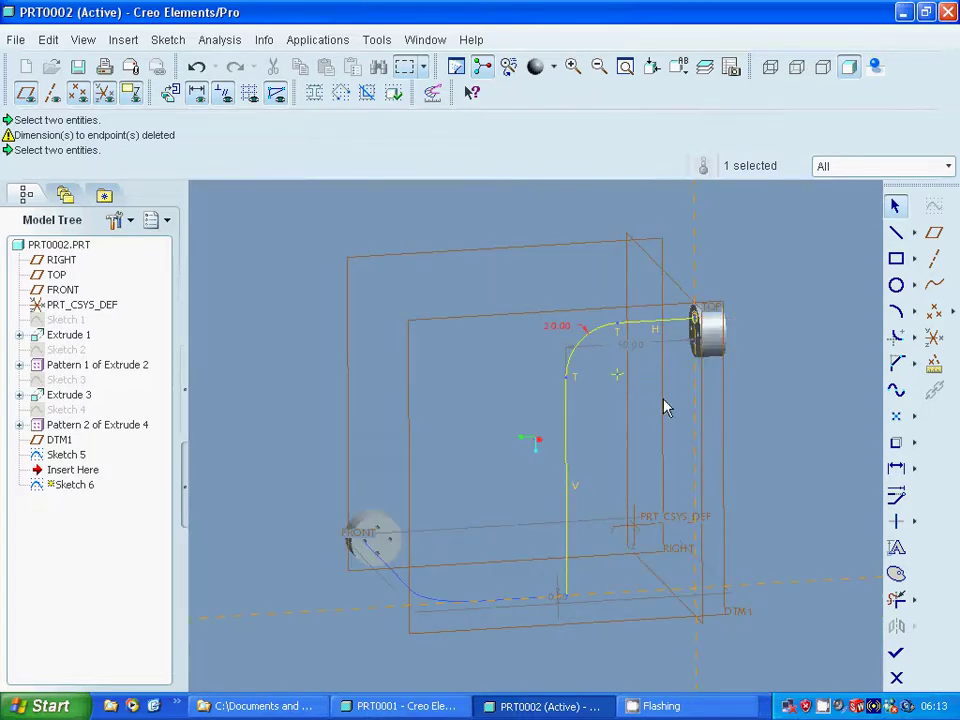
click(802, 416)
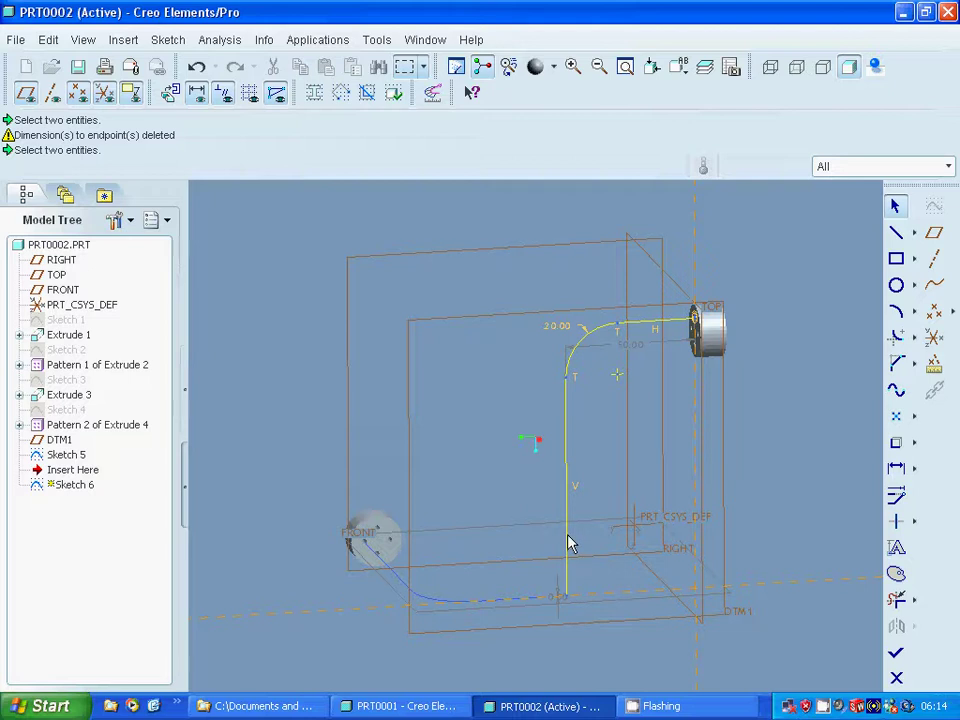
Step: Try to set the offset between the vertical line's lower end and the horizontal reference to 10
double_click(553, 600)
text(10)
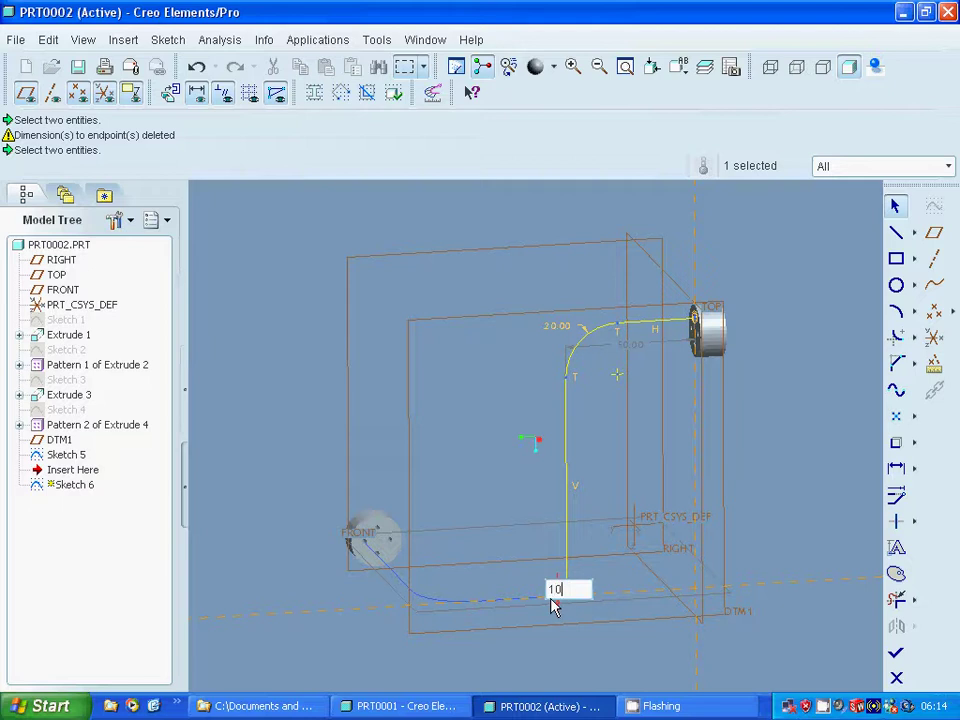
key(Return)
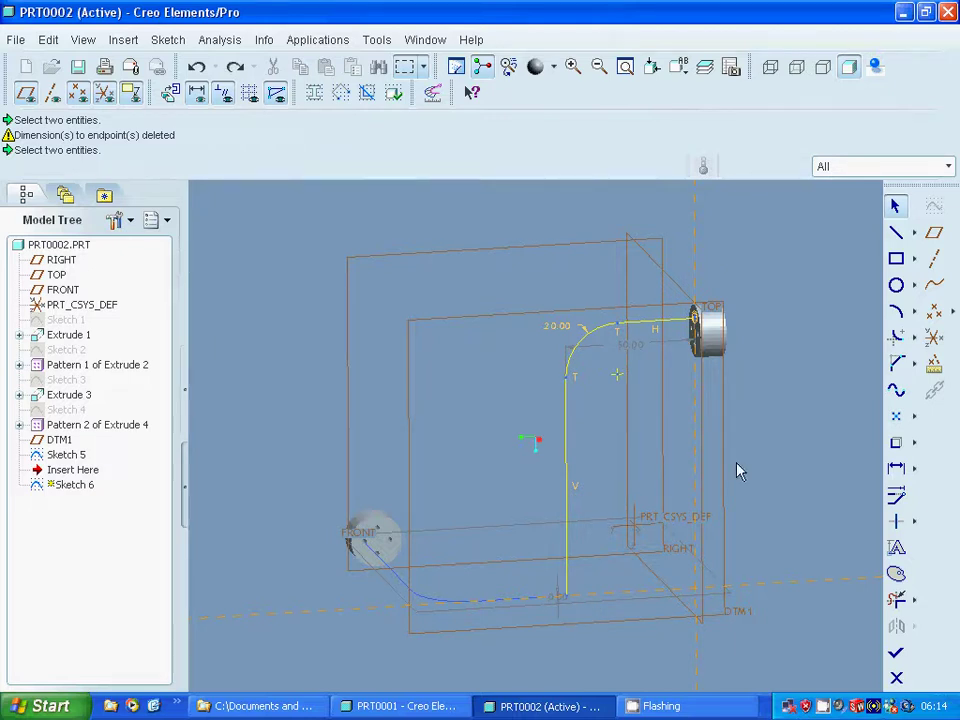
Step: Dimension the straight vertical line, set its length to 75 and finish the sketch
mouse_move(737, 471)
middle_down()
mouse_move(707, 452)
mouse_move(716, 456)
middle_up()
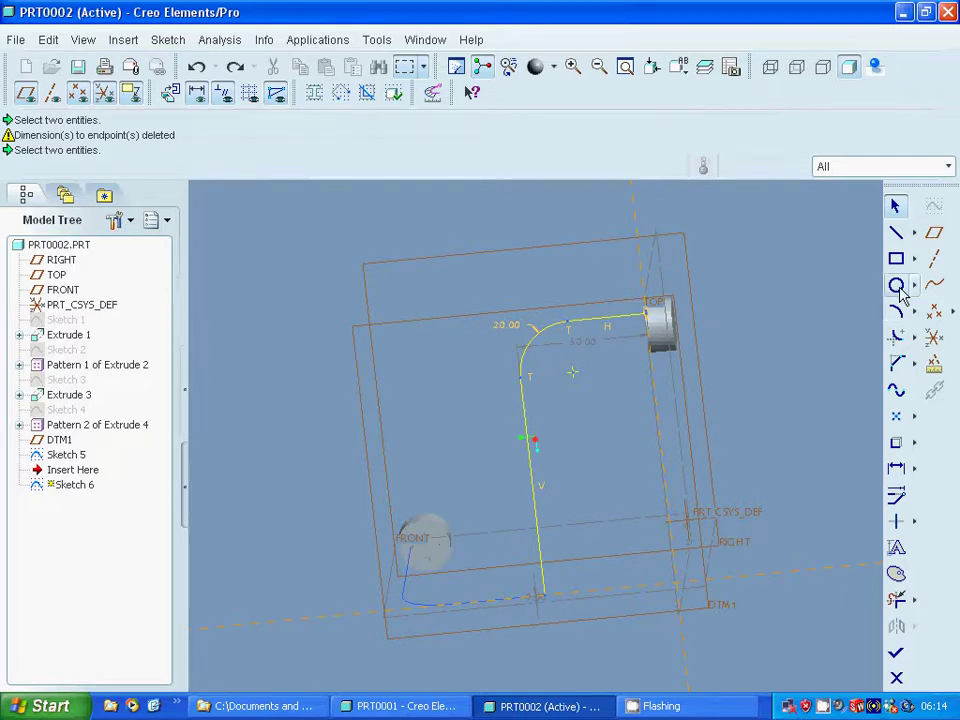
click(896, 467)
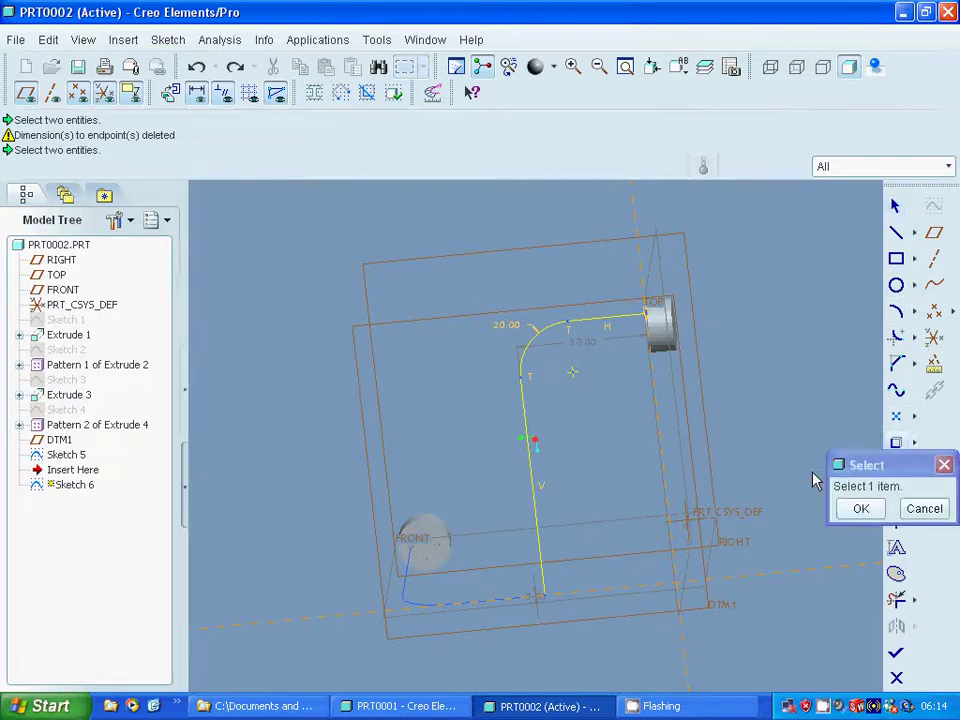
click(532, 480)
scroll(478, 470, down, 2)
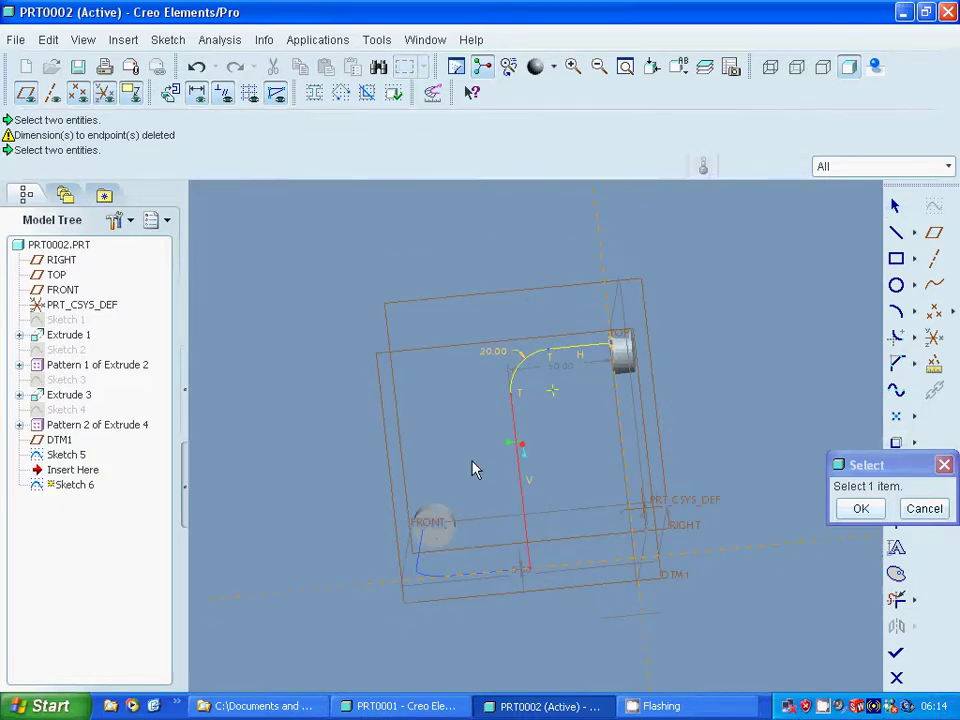
middle_click(476, 470)
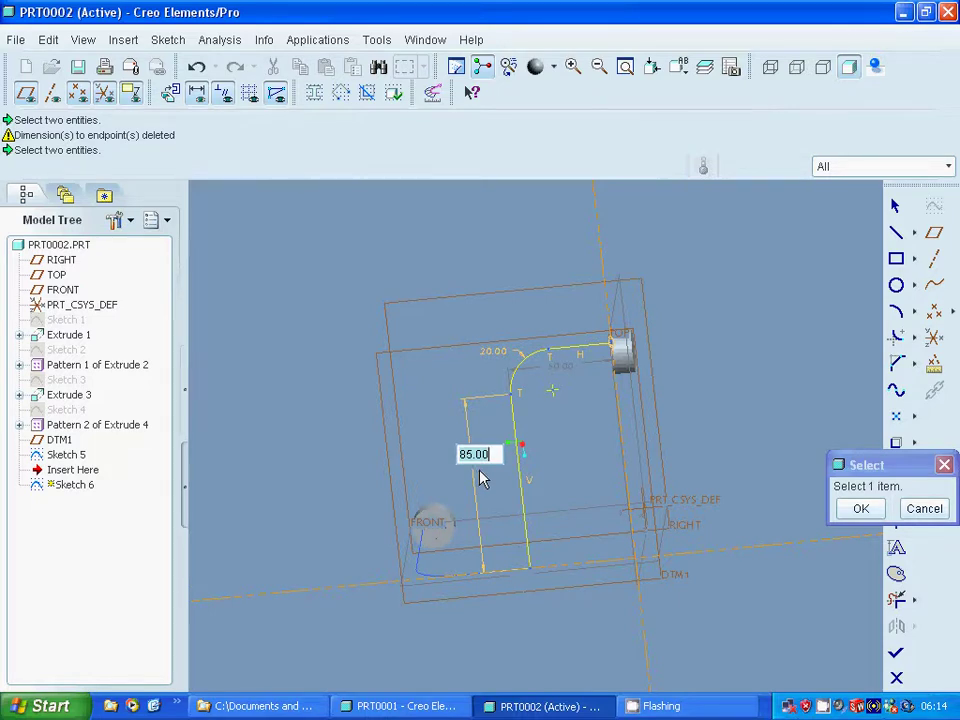
text(75)
key(Return)
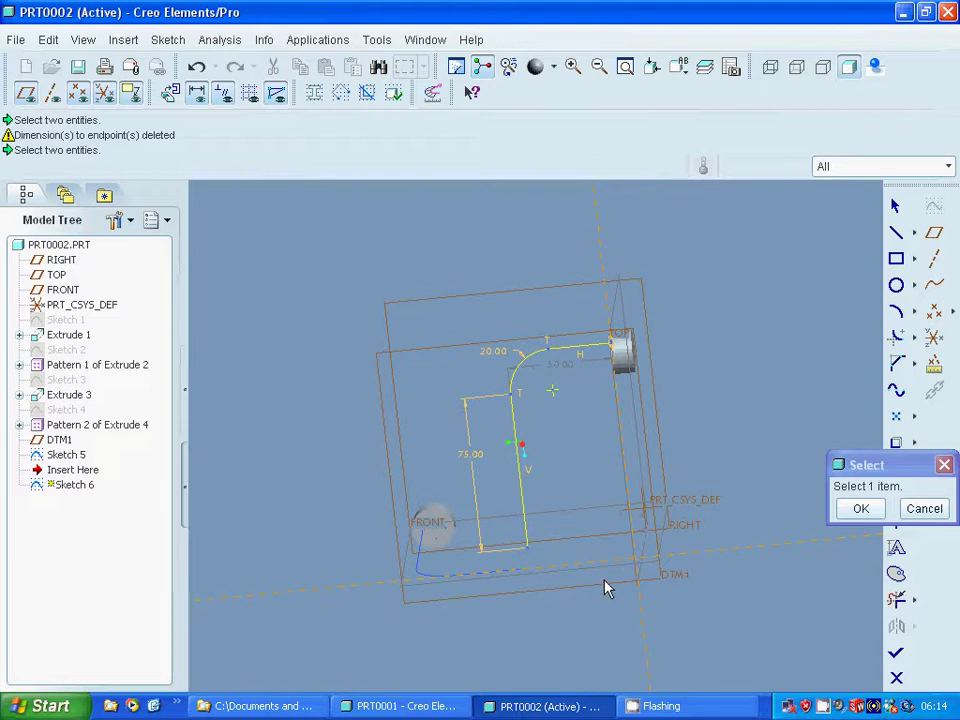
click(861, 510)
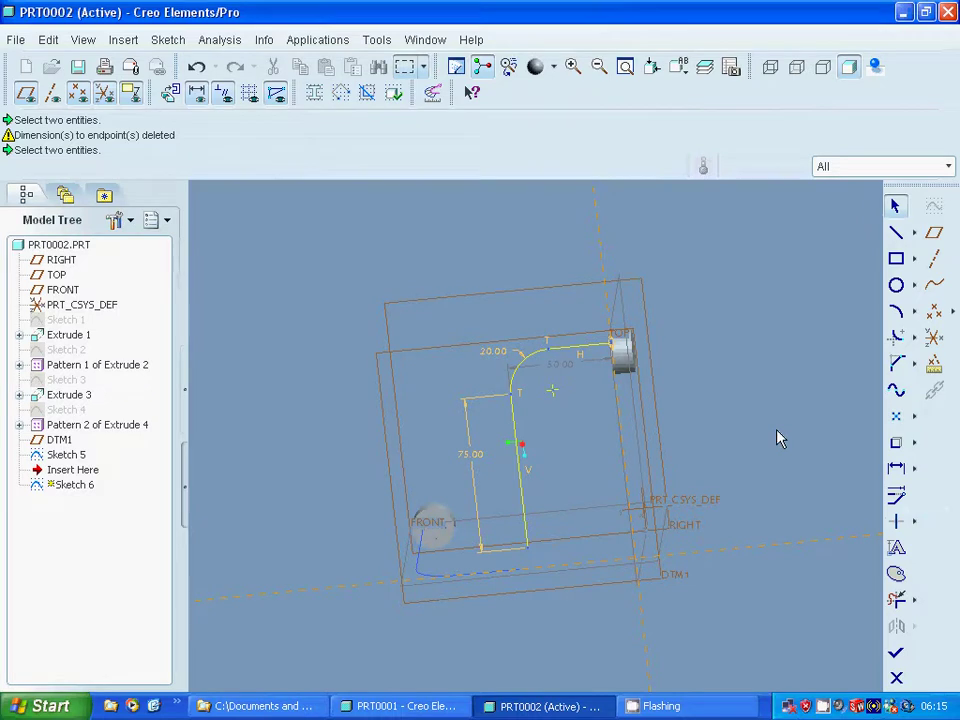
click(896, 656)
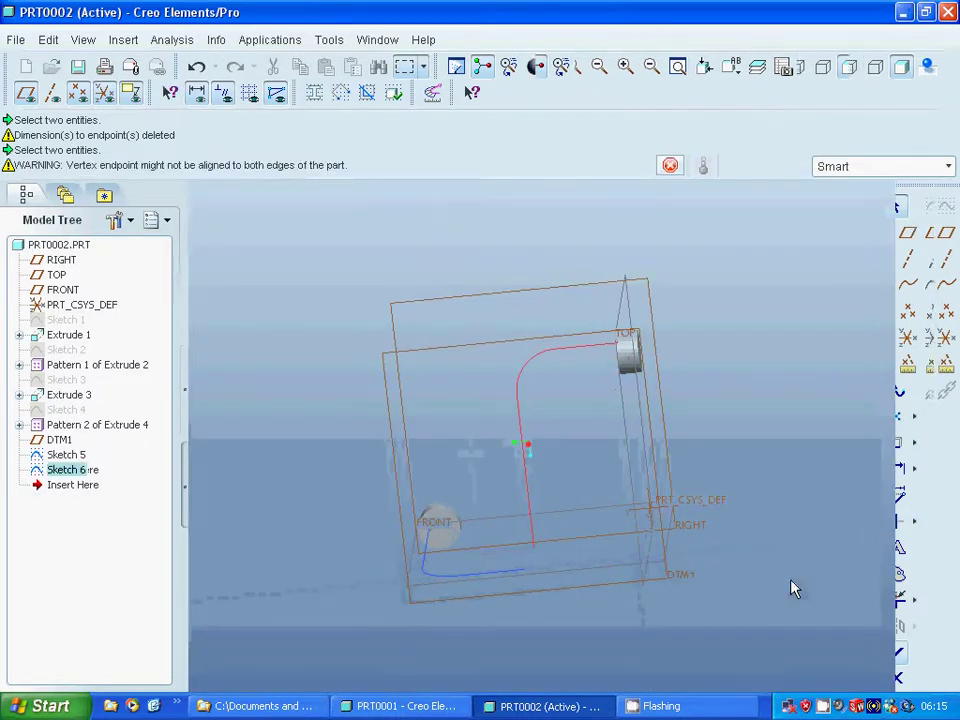
click(907, 285)
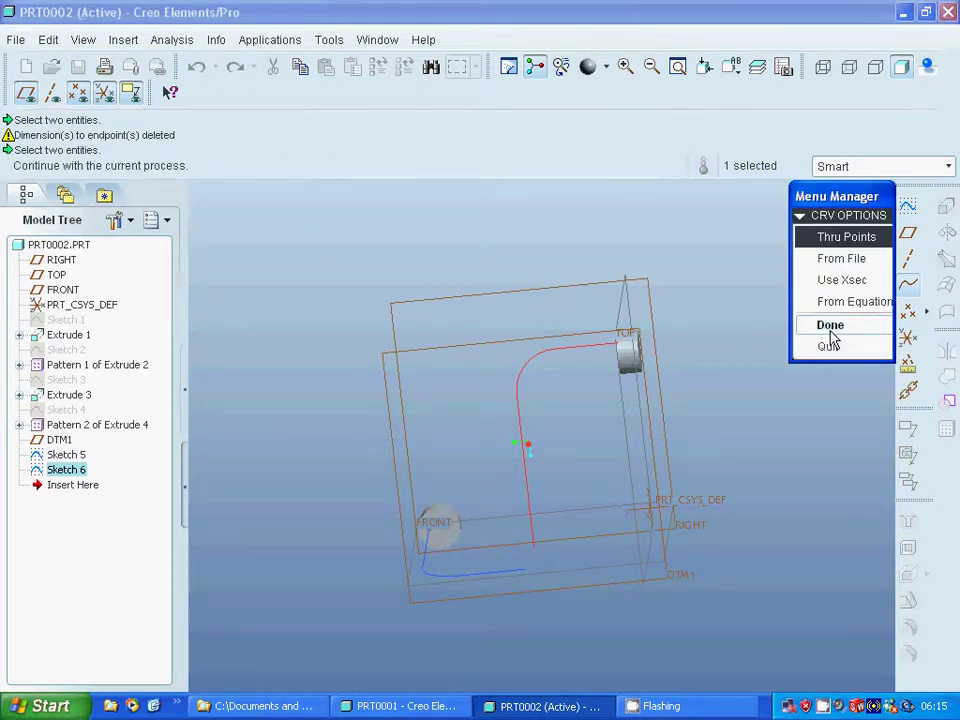
click(830, 330)
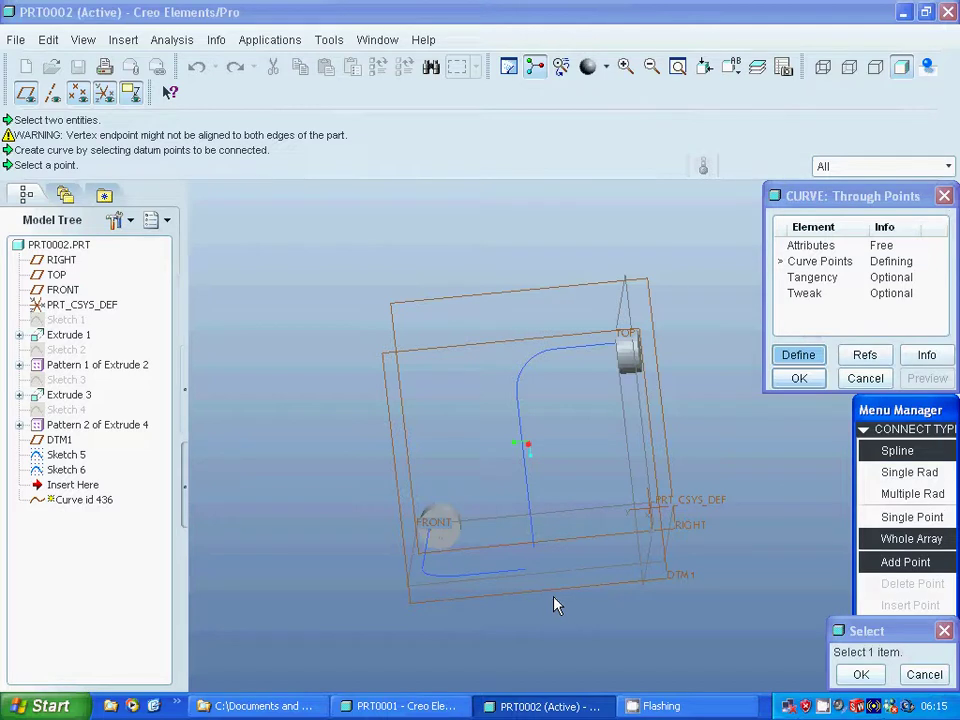
click(528, 575)
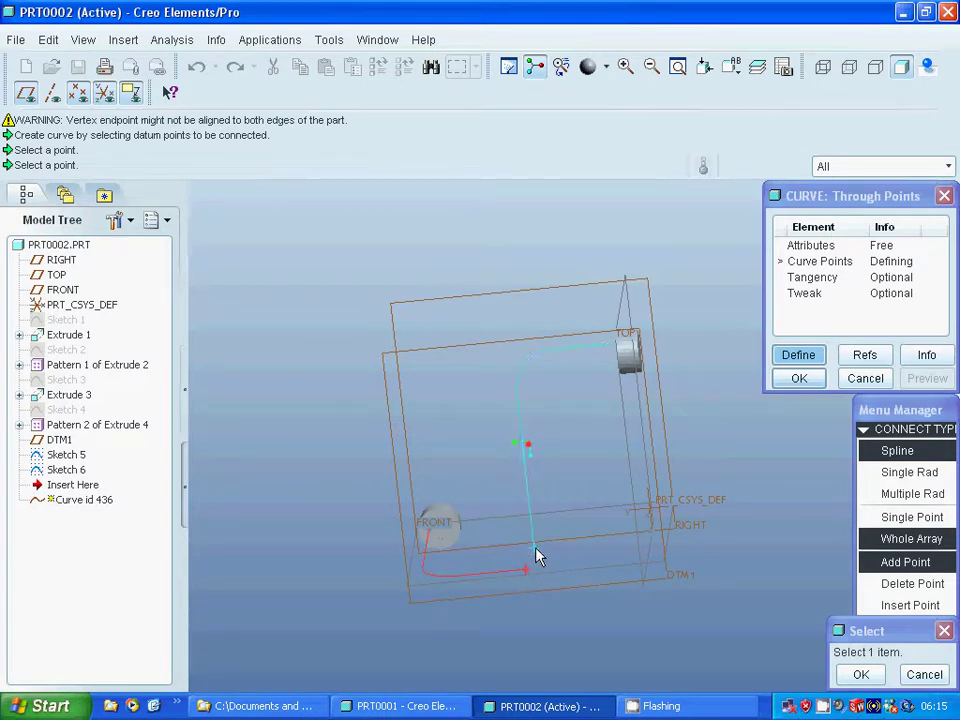
click(536, 555)
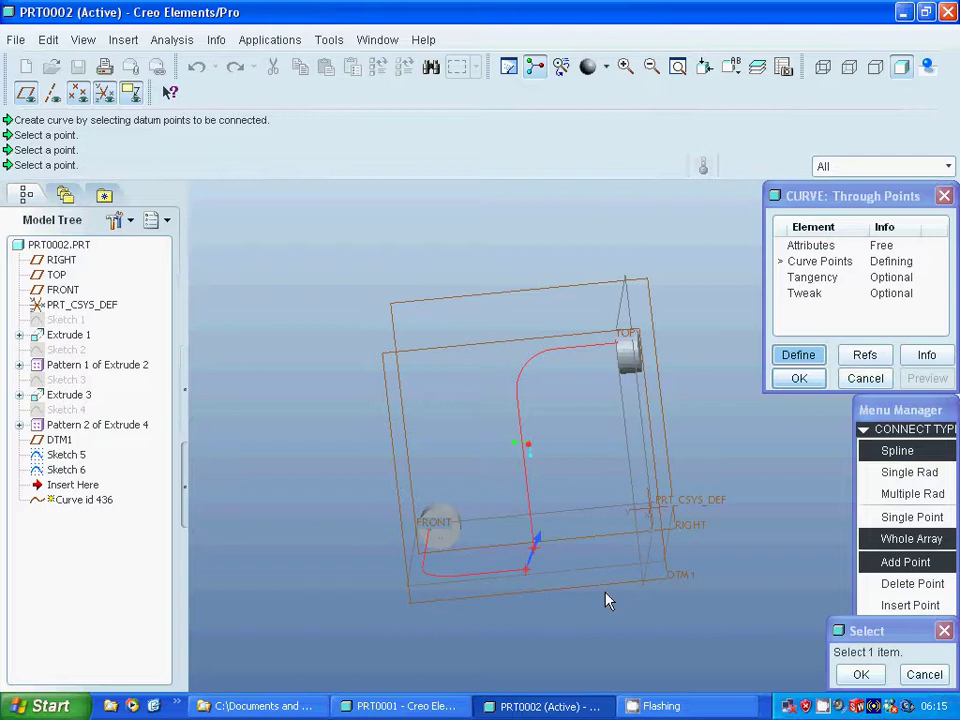
click(924, 674)
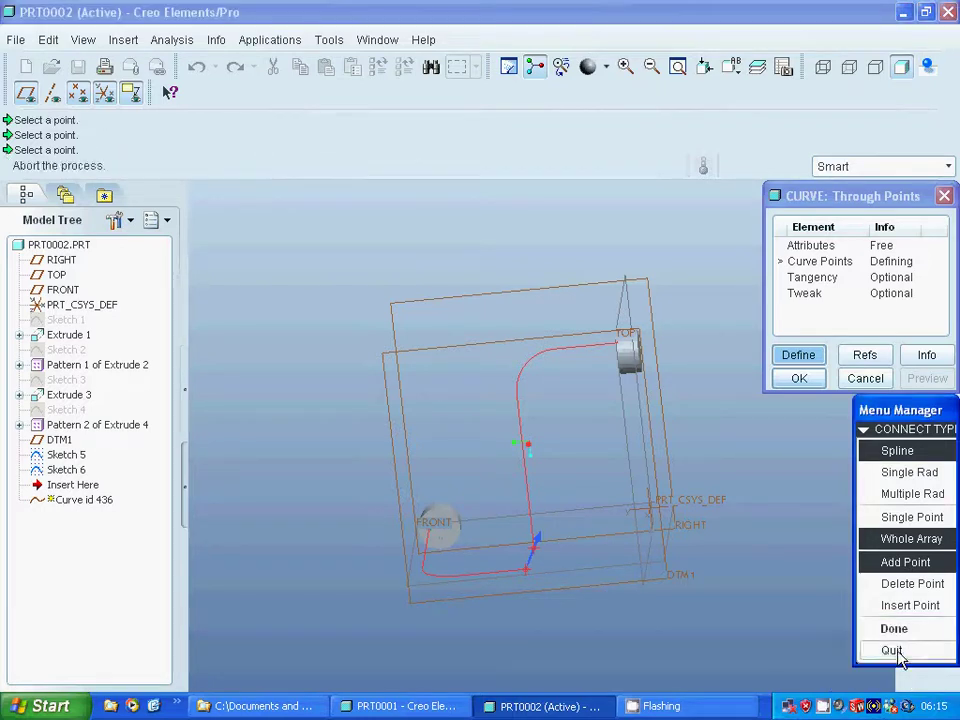
click(892, 650)
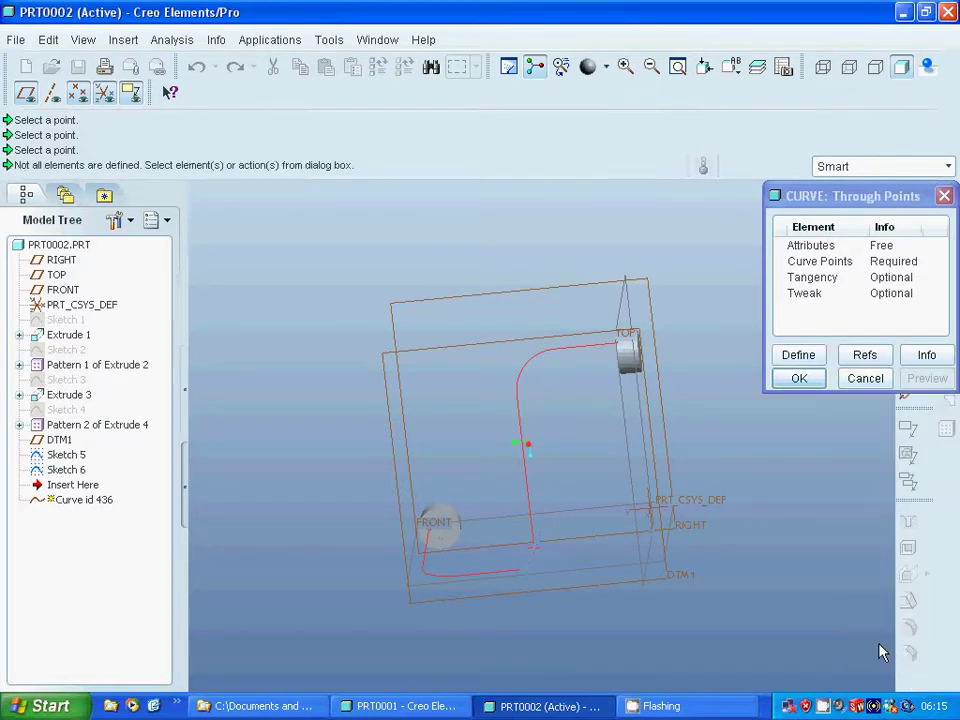
click(853, 385)
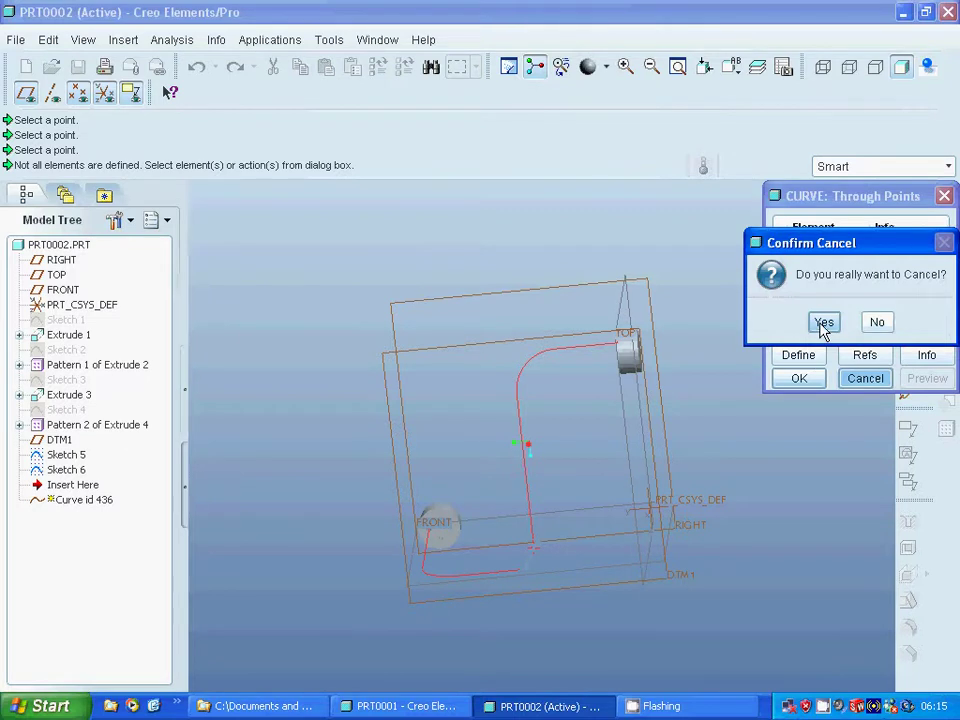
click(822, 324)
Step: Redefine Sketch 5, setting the height from its horizontal line down to the vertical line's lower end to 40, and finish the sketch
middle_drag(754, 483, 740, 487)
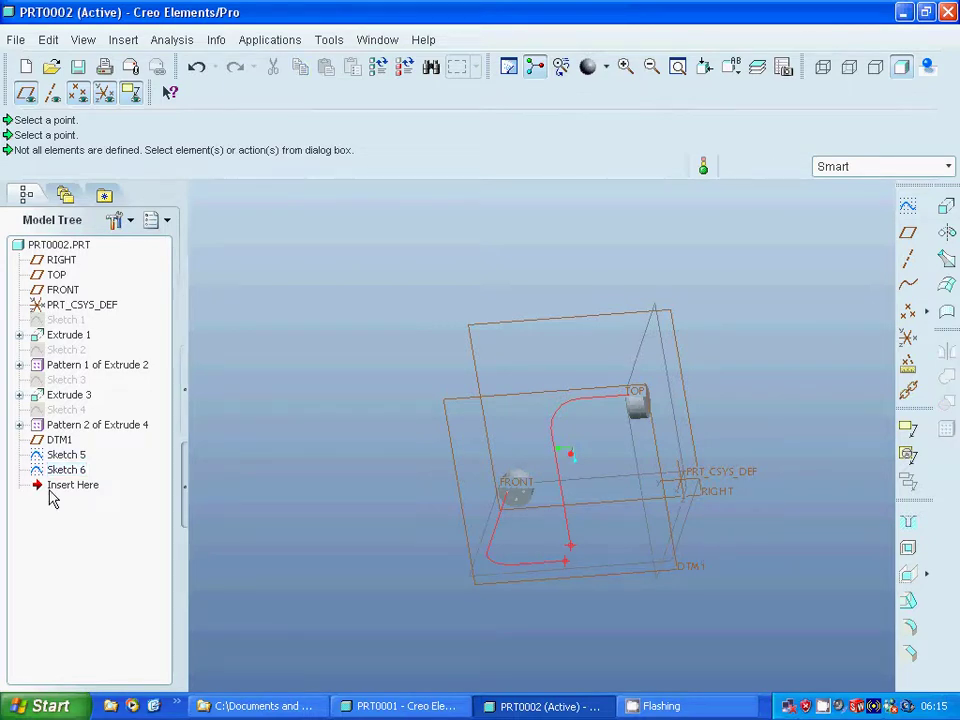
click(63, 456)
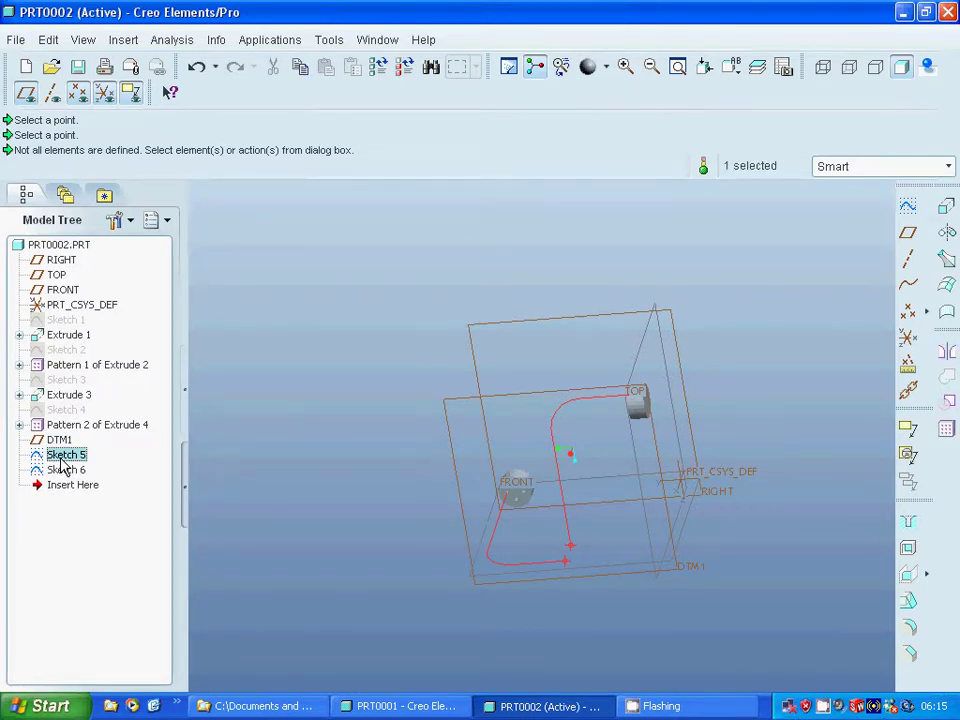
right_click(61, 461)
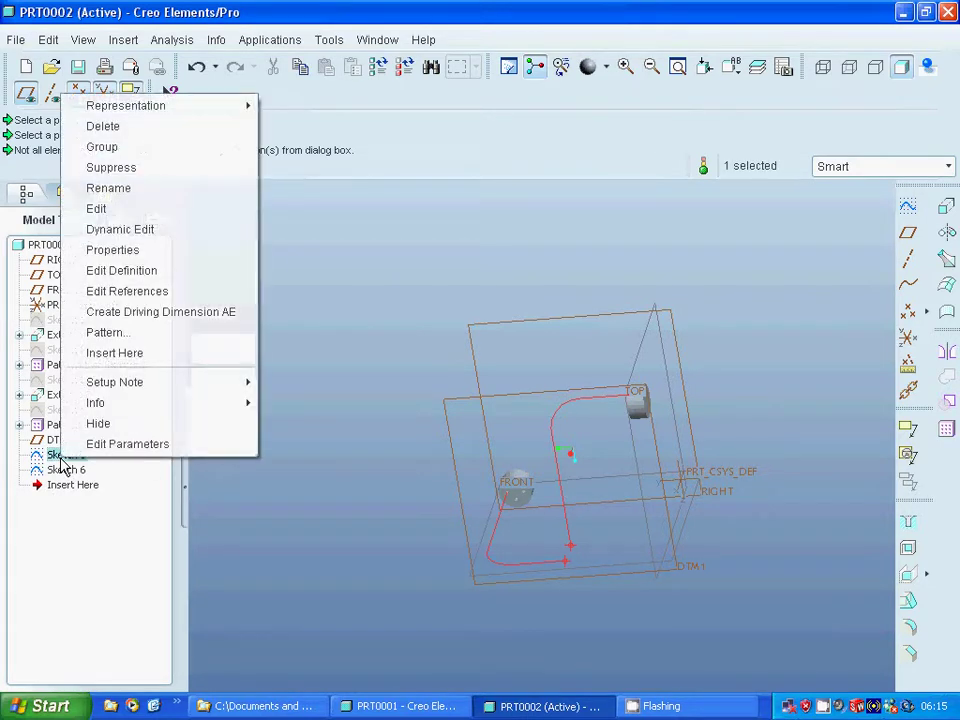
click(126, 271)
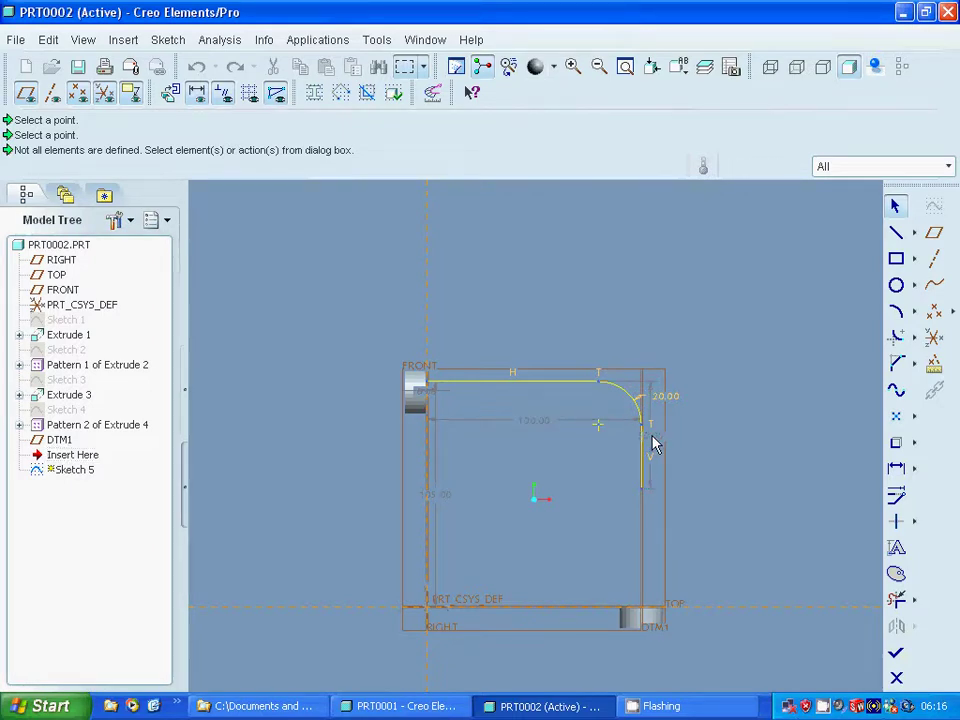
double_click(643, 465)
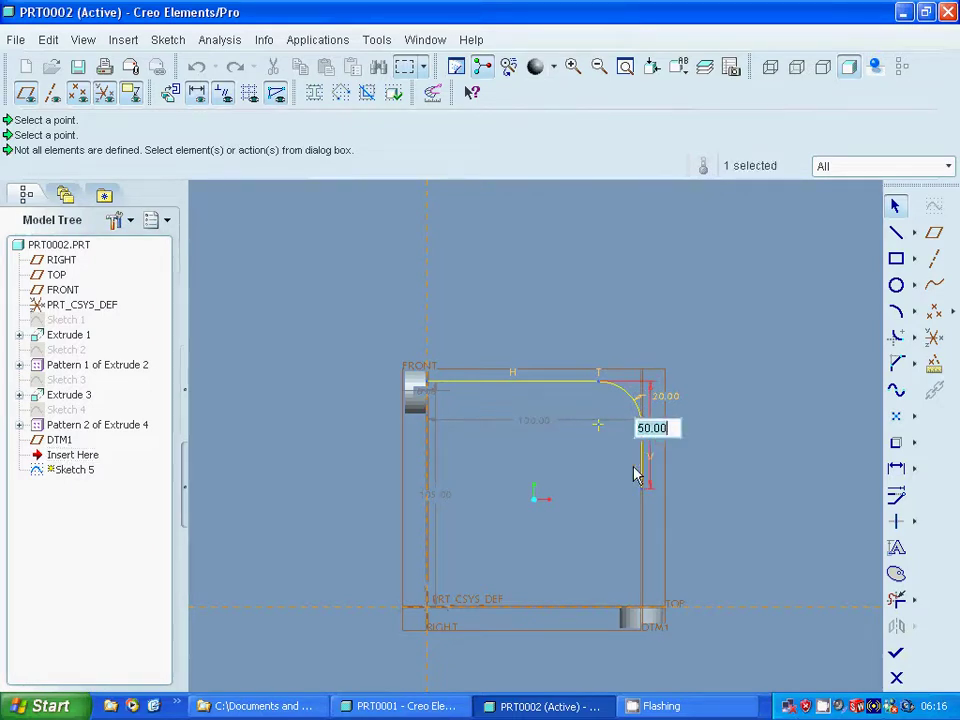
text(40)
key(Return)
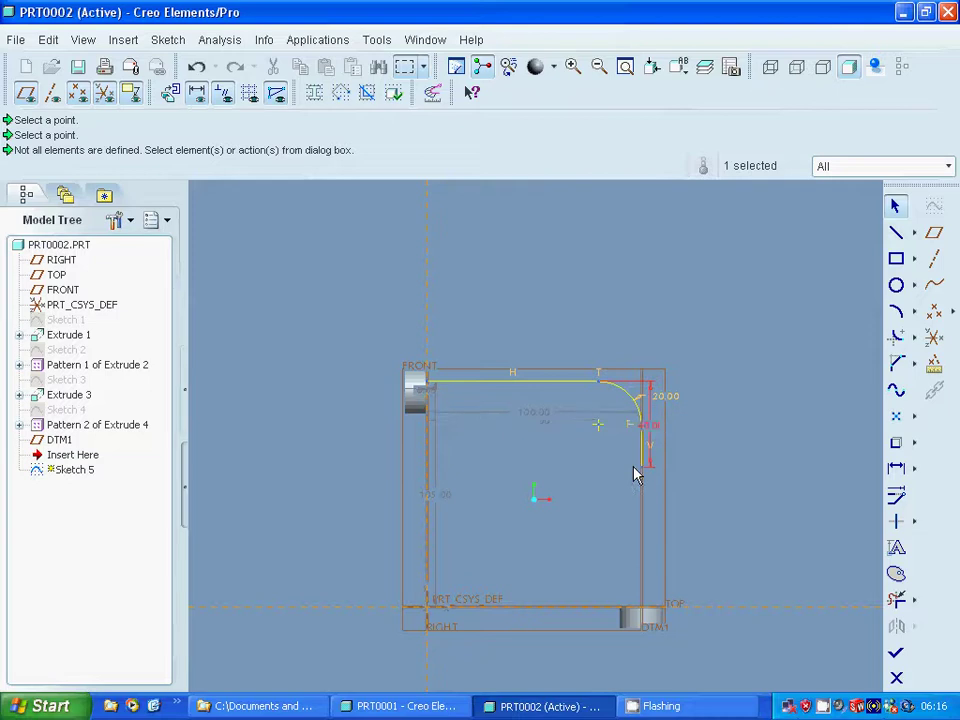
click(896, 655)
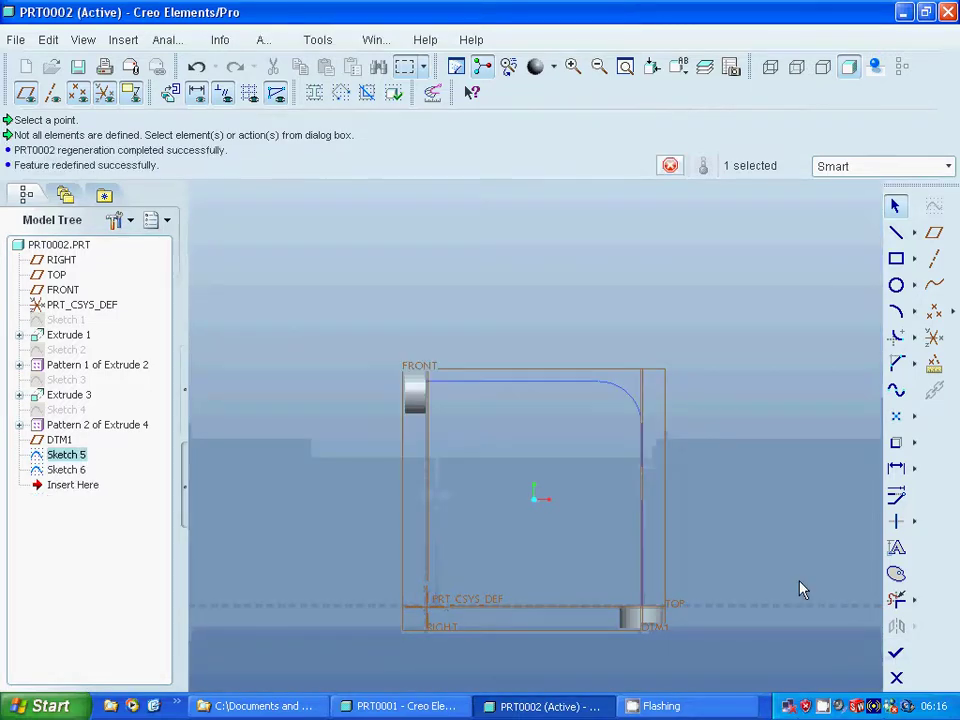
mouse_move(752, 530)
middle_down()
mouse_move(714, 525)
mouse_move(684, 557)
middle_up()
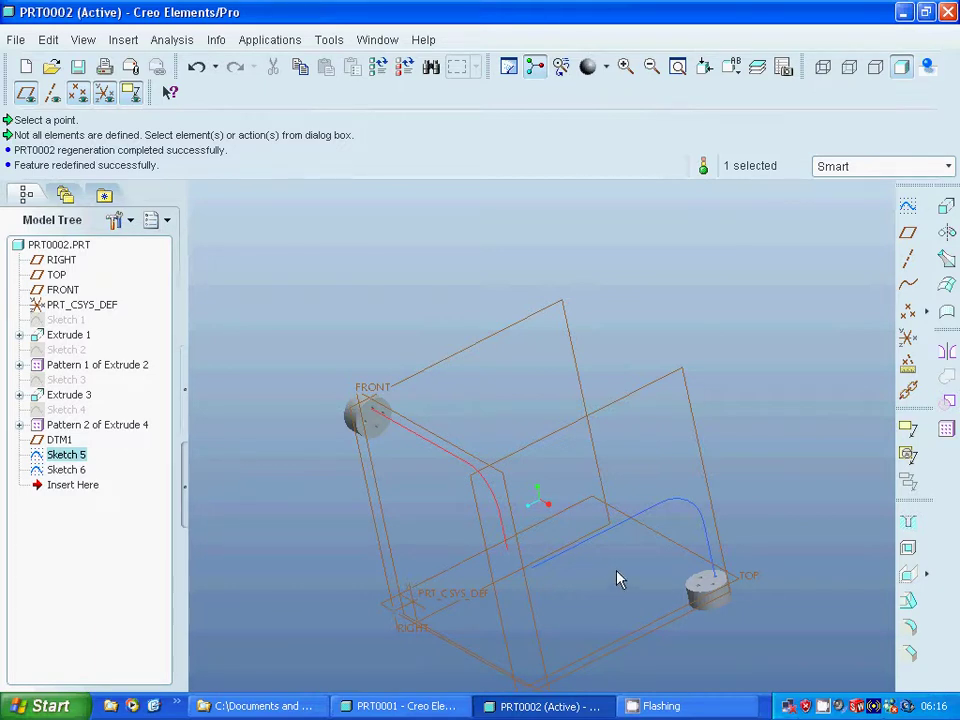
middle_drag(789, 441, 780, 448)
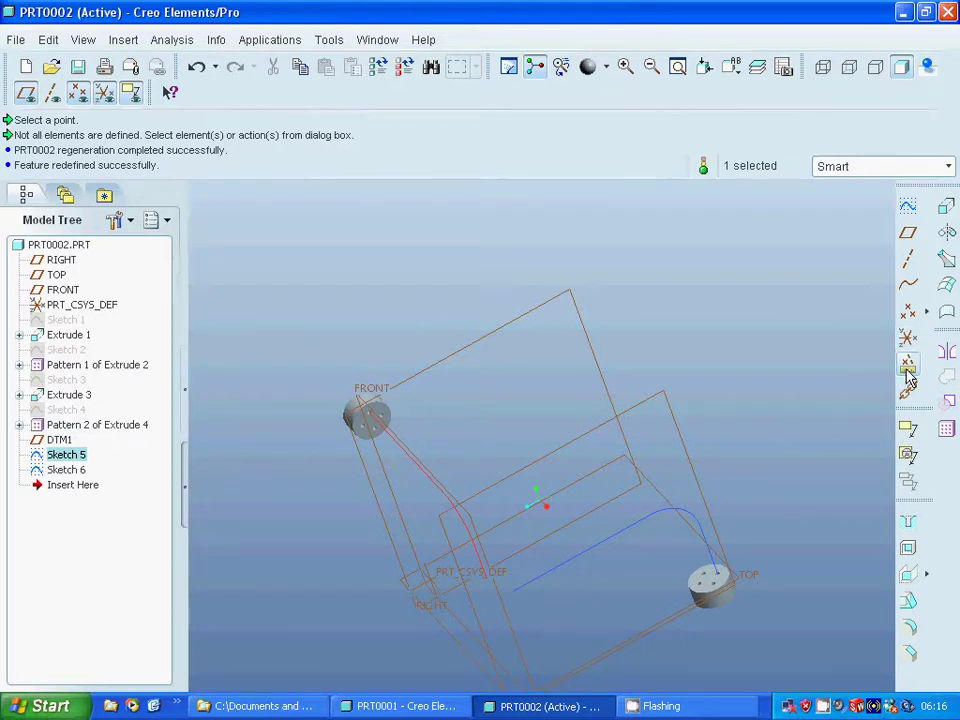
click(908, 336)
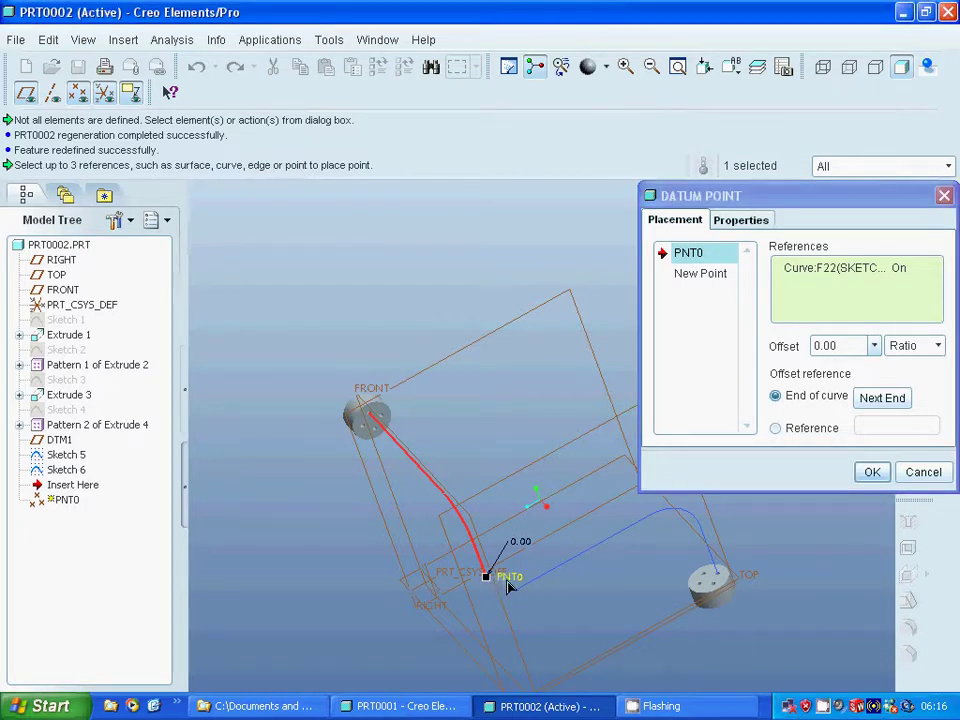
middle_click(493, 585)
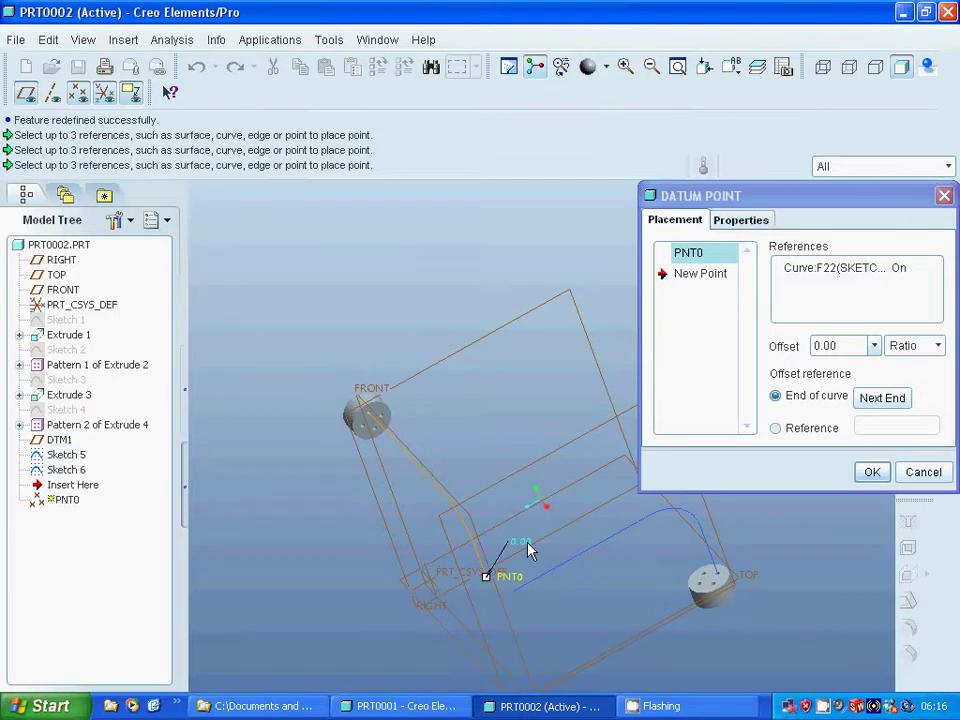
click(838, 346)
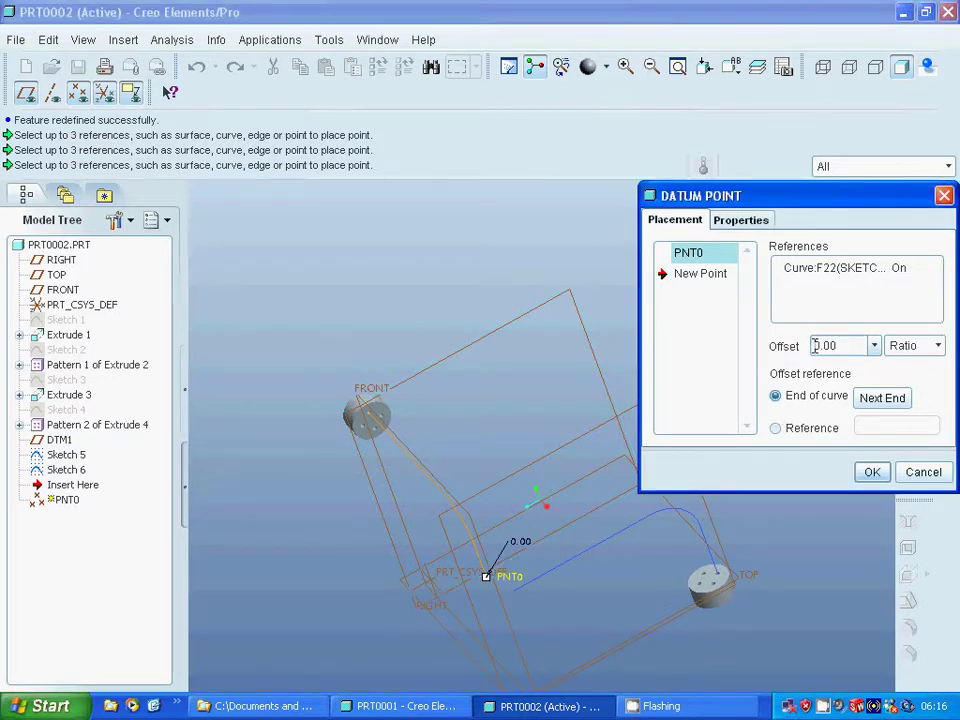
double_click(825, 344)
text(0.010.5)
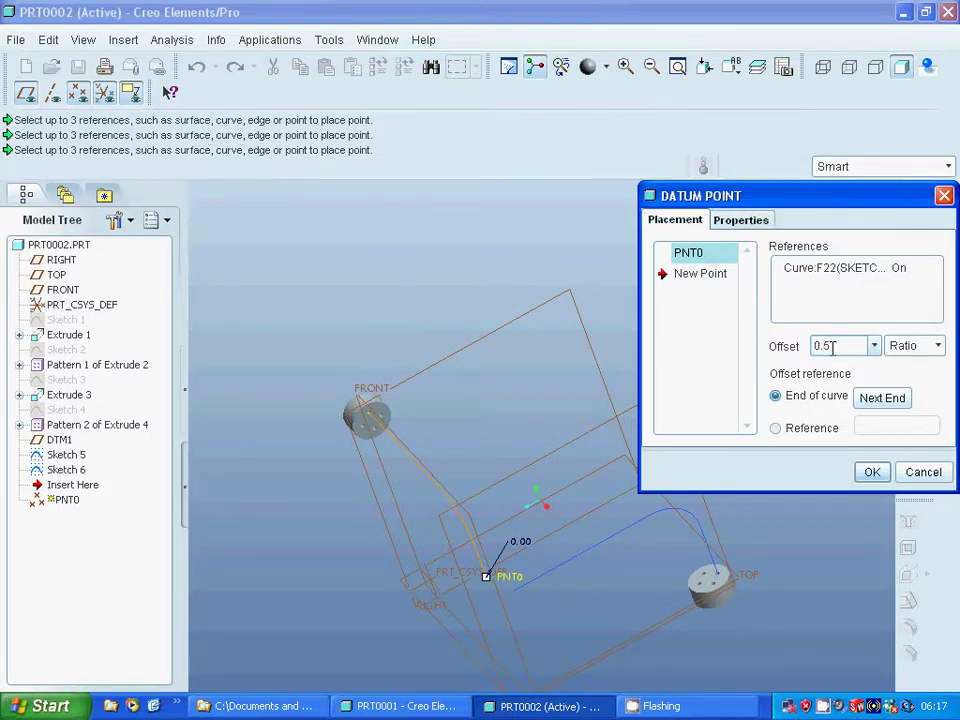
key(Return)
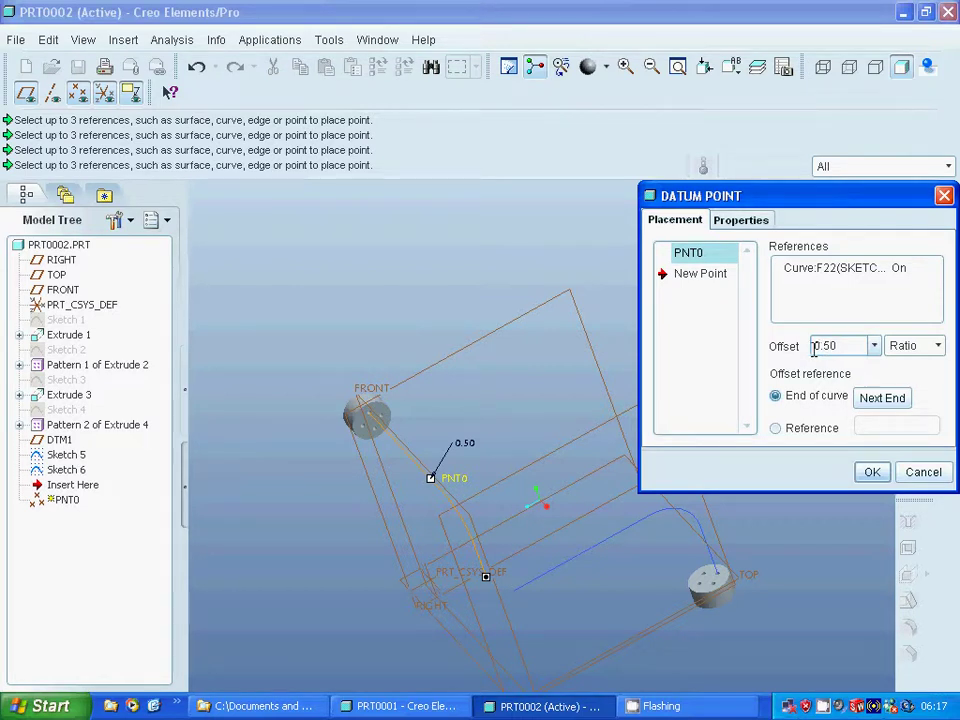
click(815, 346)
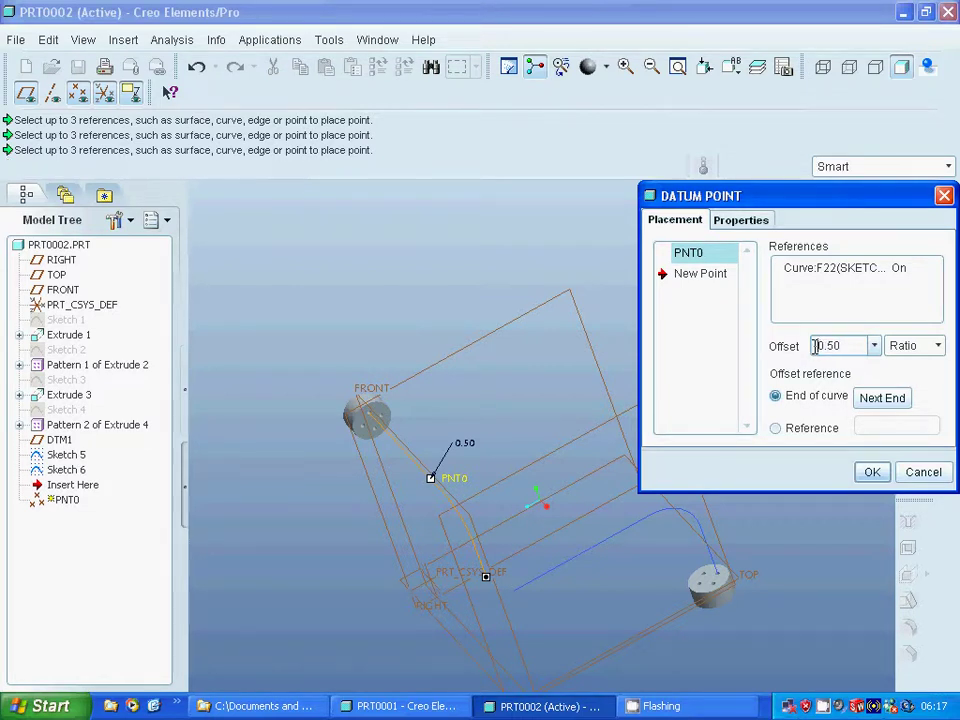
key(Return)
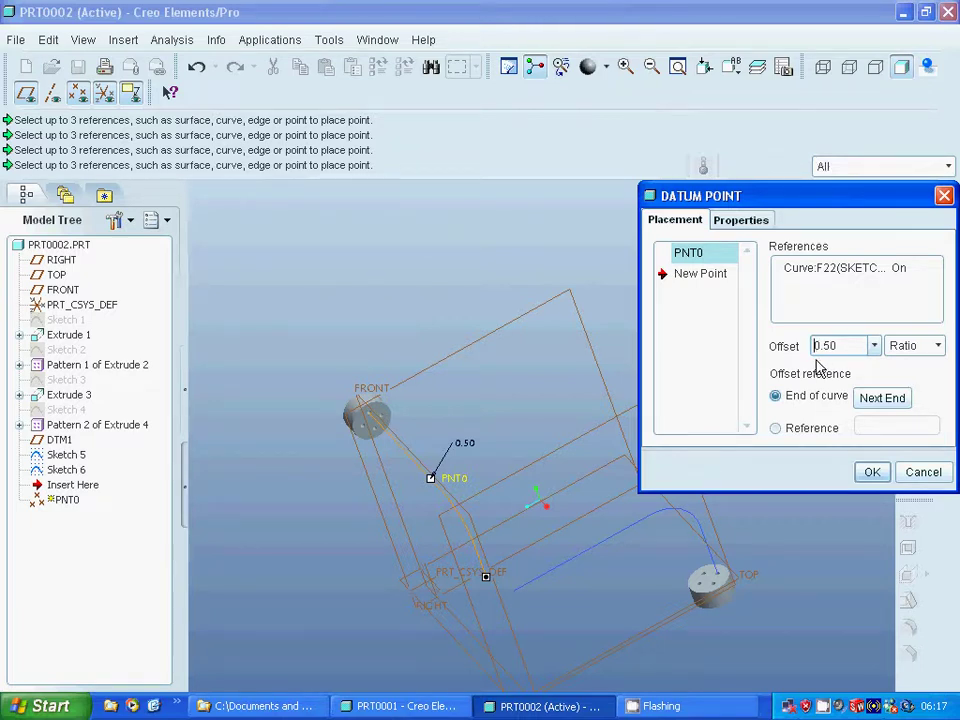
click(817, 352)
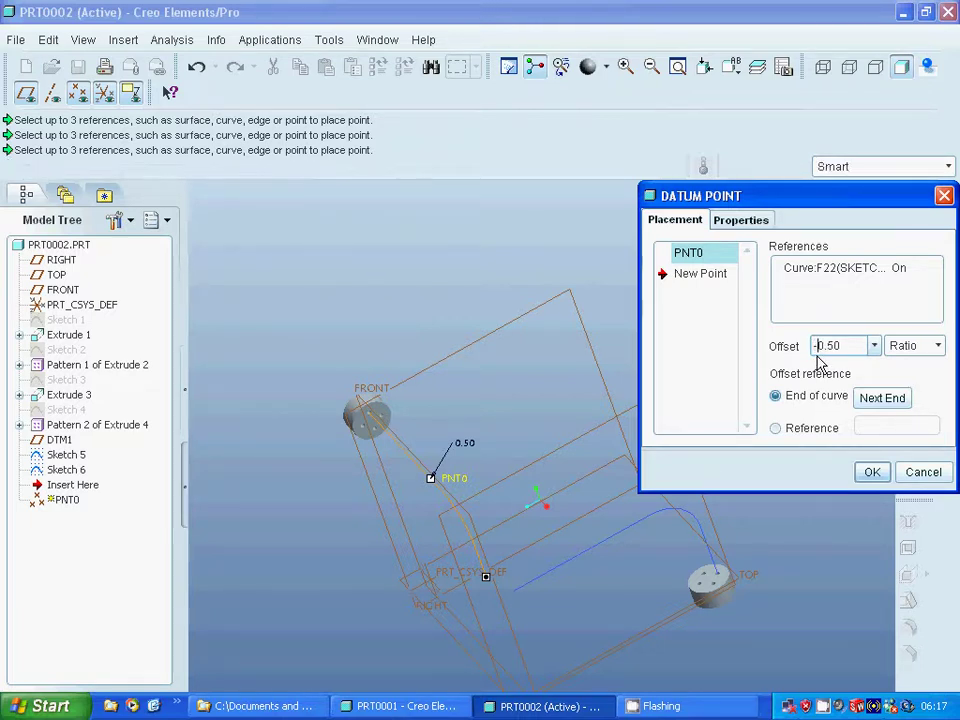
text(-)
click(867, 404)
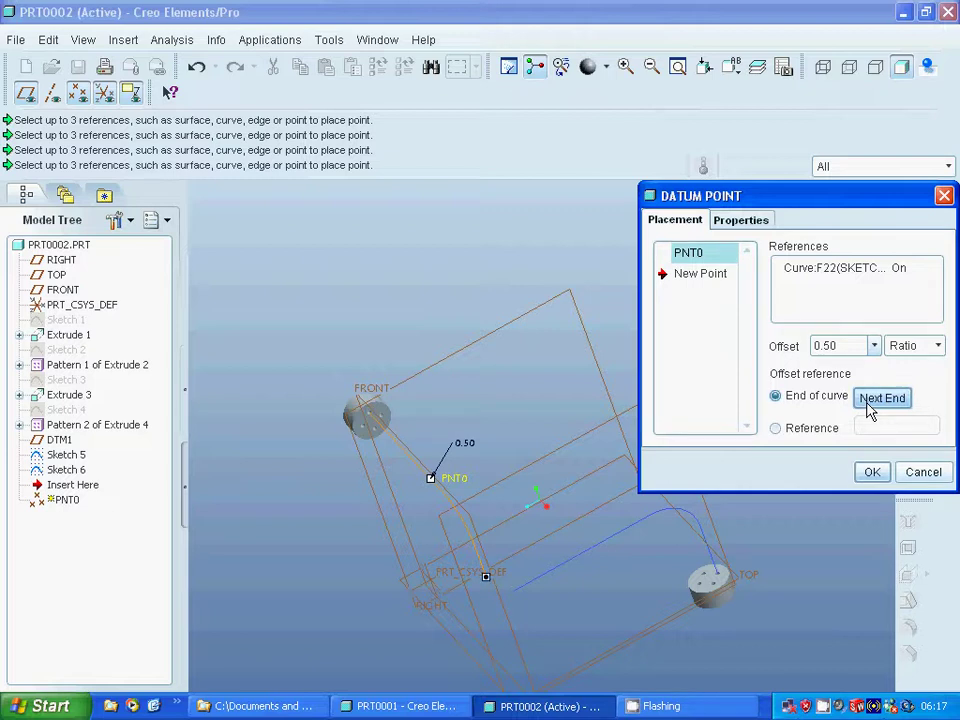
double_click(834, 346)
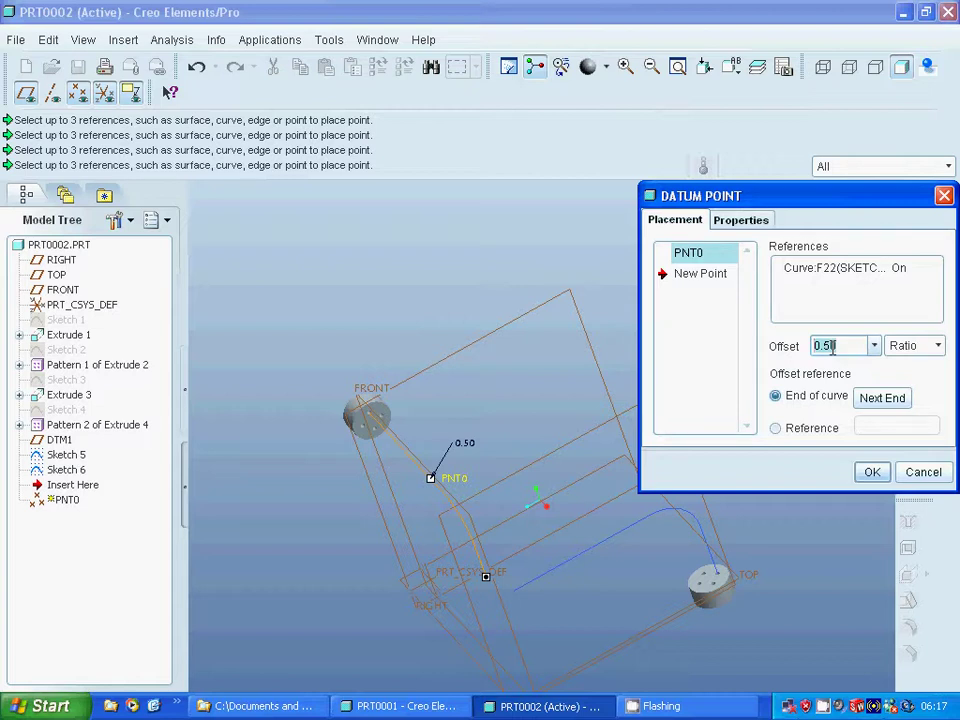
text(0)
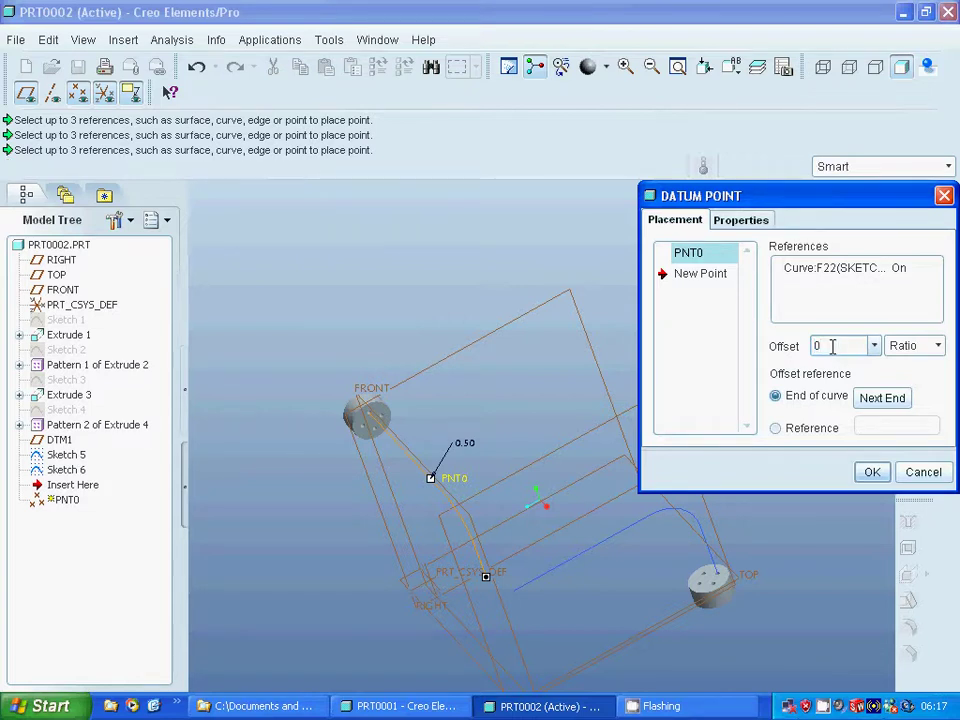
text(.1)
key(Return)
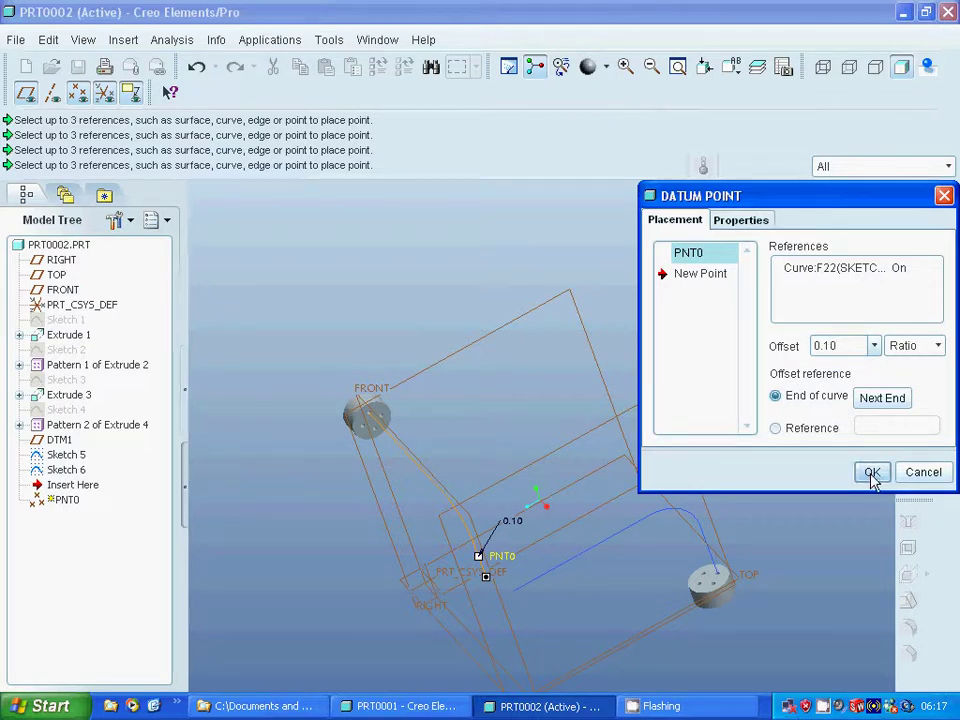
click(930, 474)
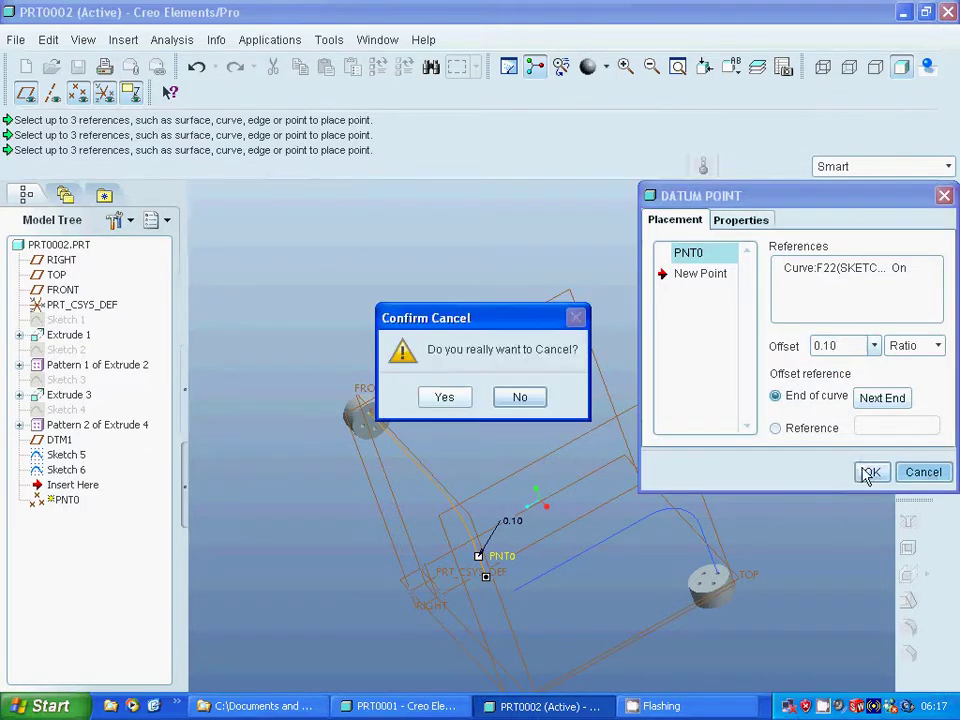
click(444, 400)
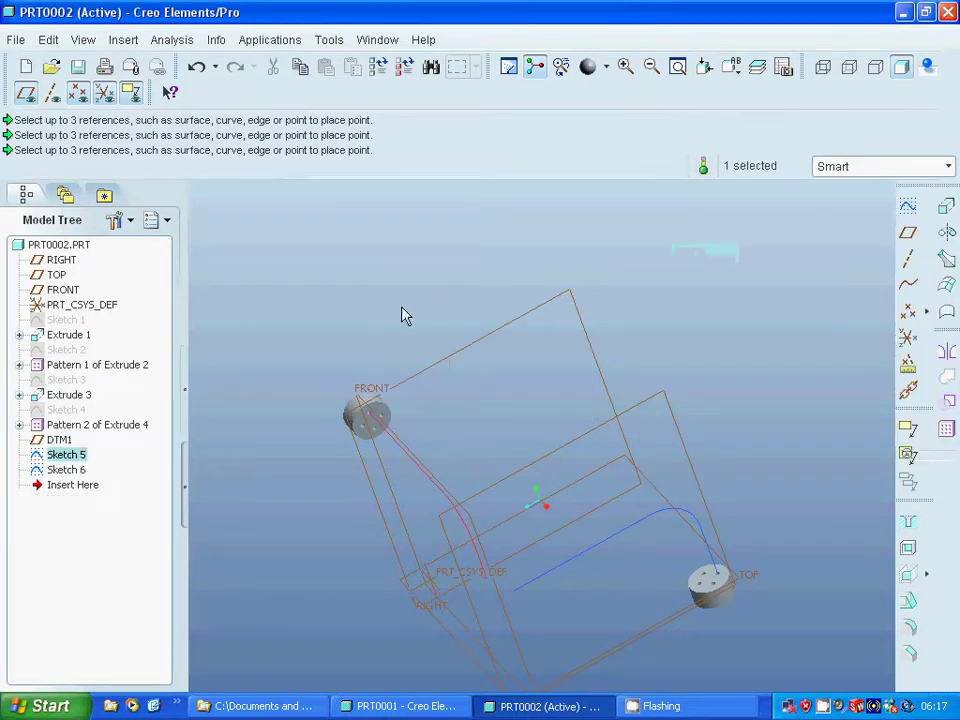
right_click(822, 706)
click(852, 649)
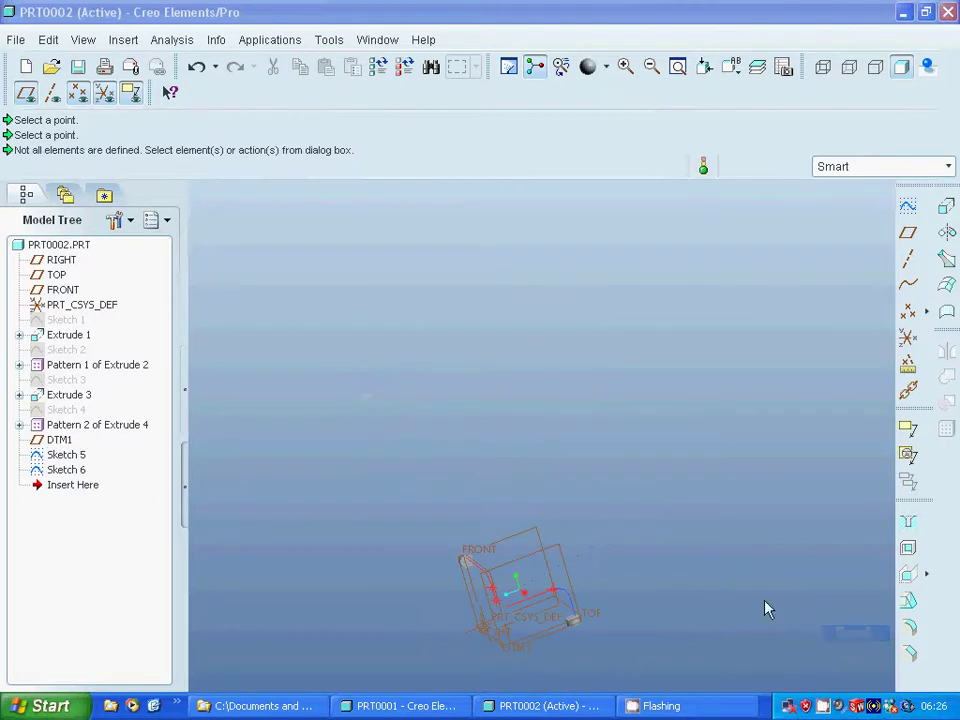
Step: Undo the last change to the model
middle_drag(675, 538, 669, 553)
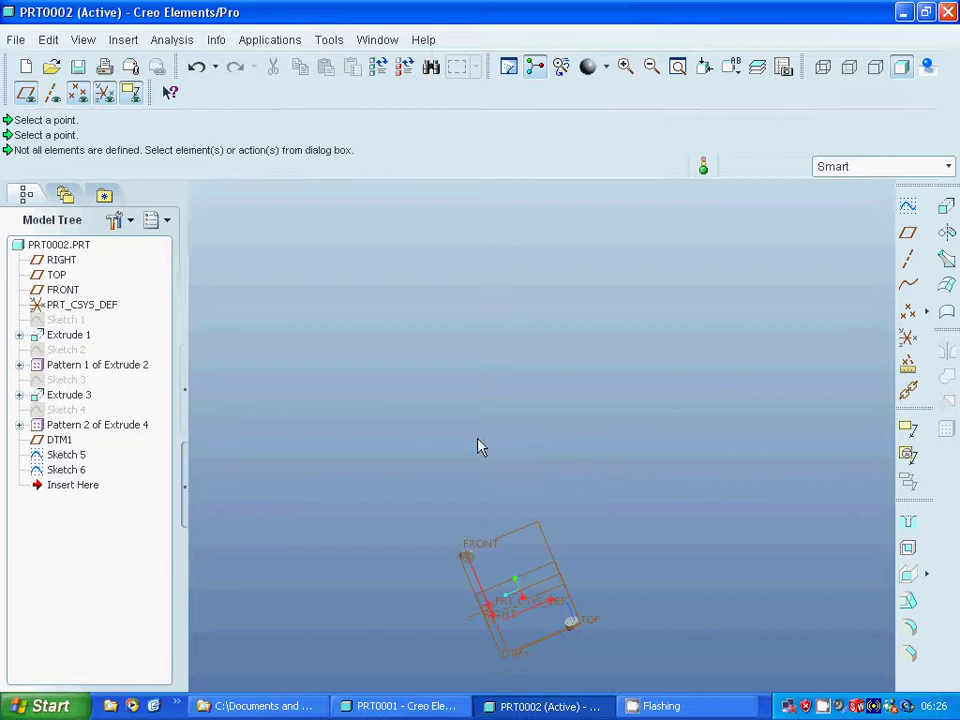
key(ctrl+z)
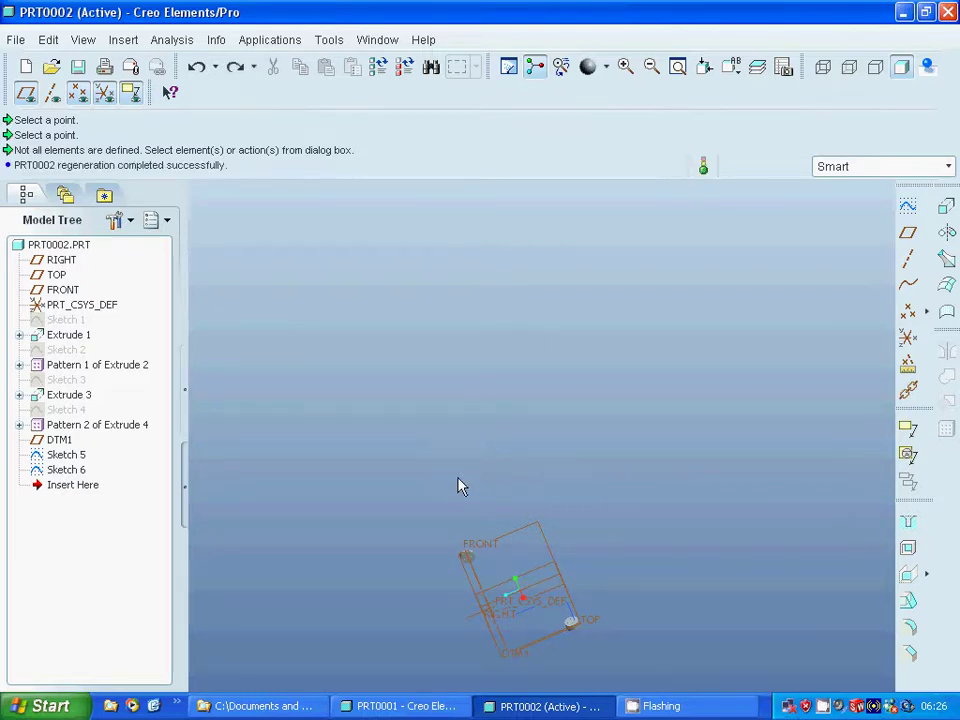
Step: Create a spline datum curve through Sketch 5's arc end, its vertical line's free end and the line-arc junction of Sketch 6
middle_drag(417, 508, 424, 478)
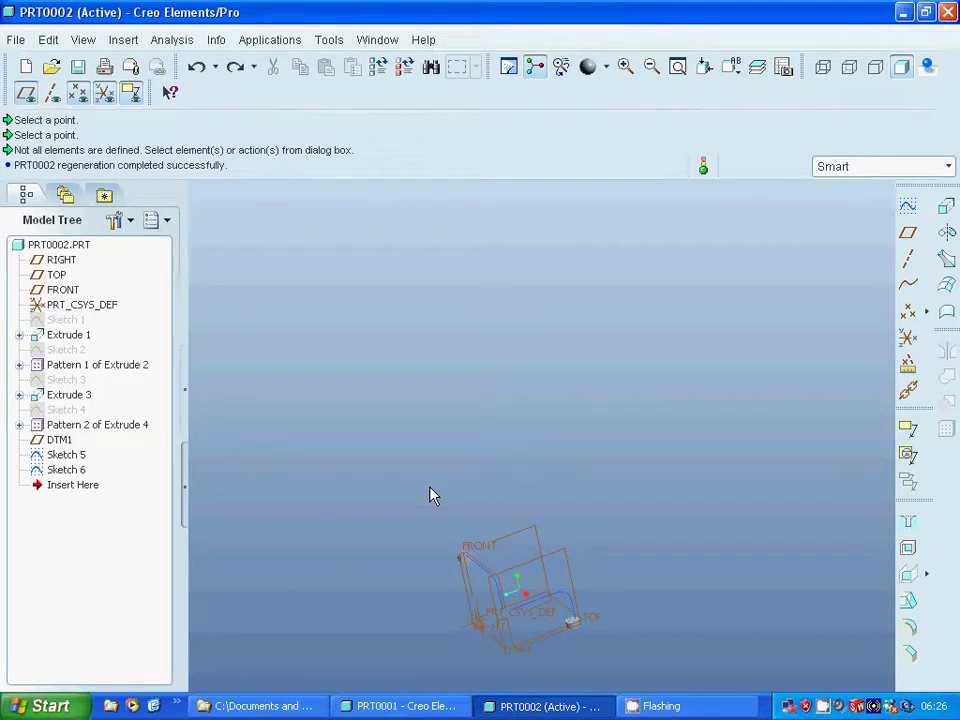
click(908, 284)
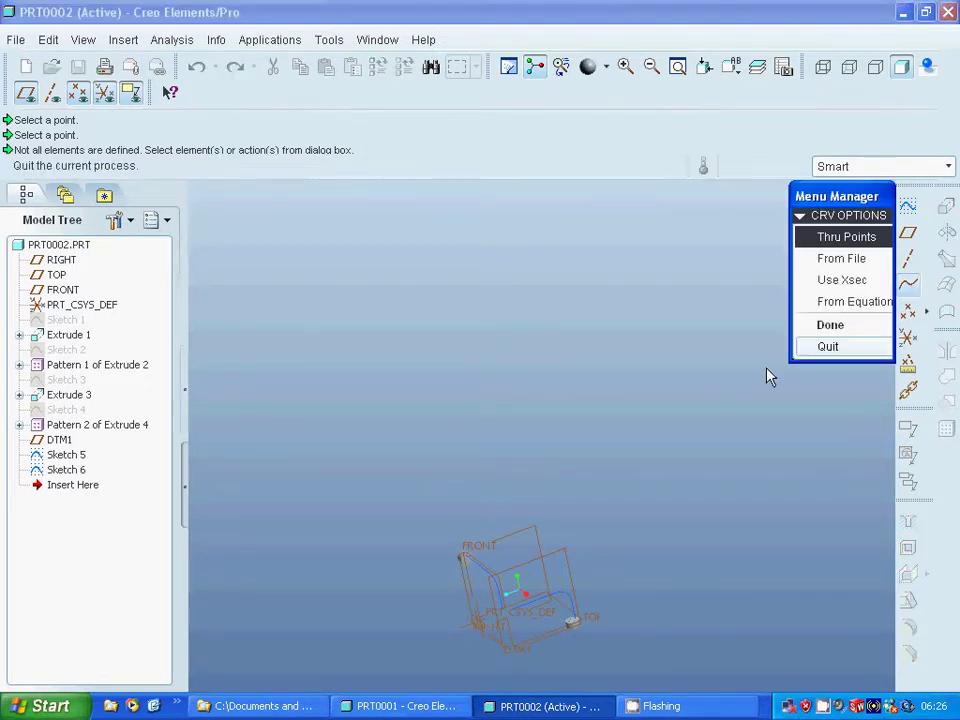
click(828, 325)
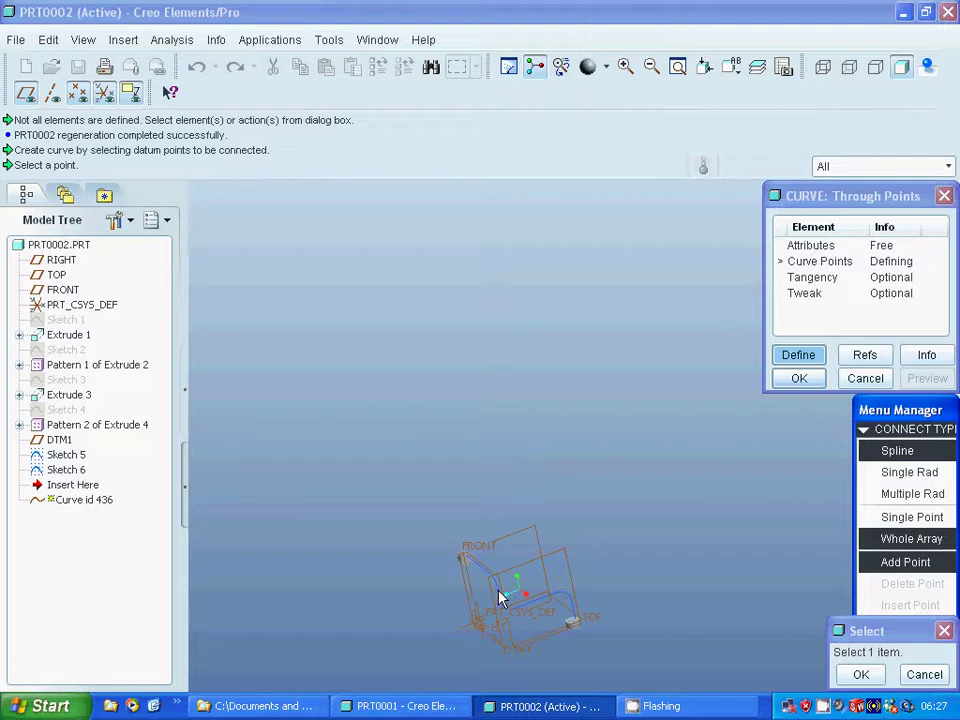
click(625, 66)
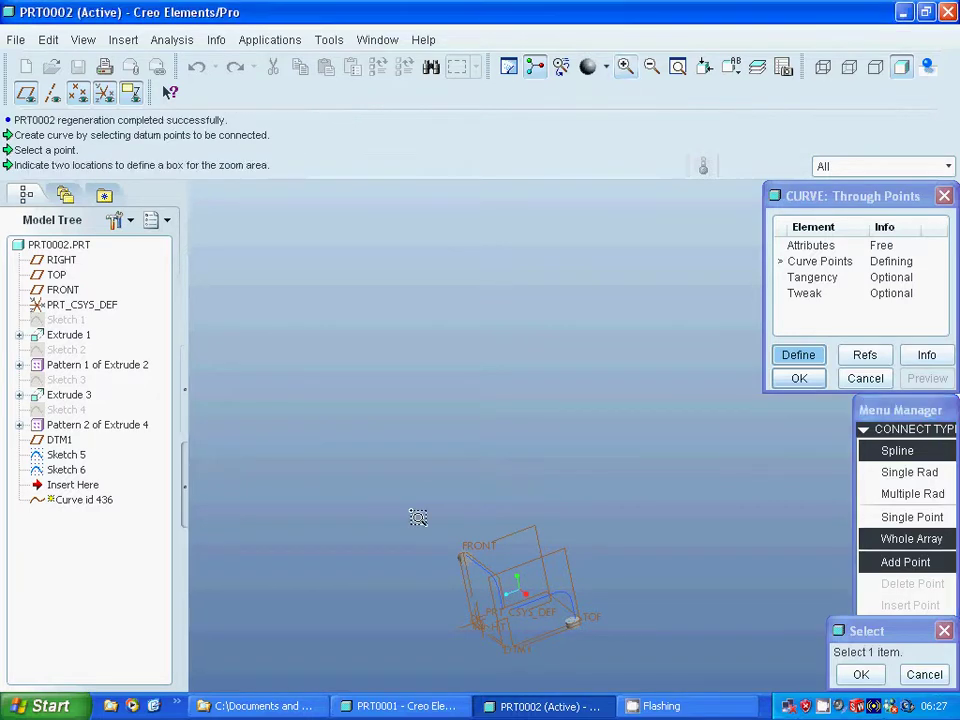
click(418, 517)
click(568, 621)
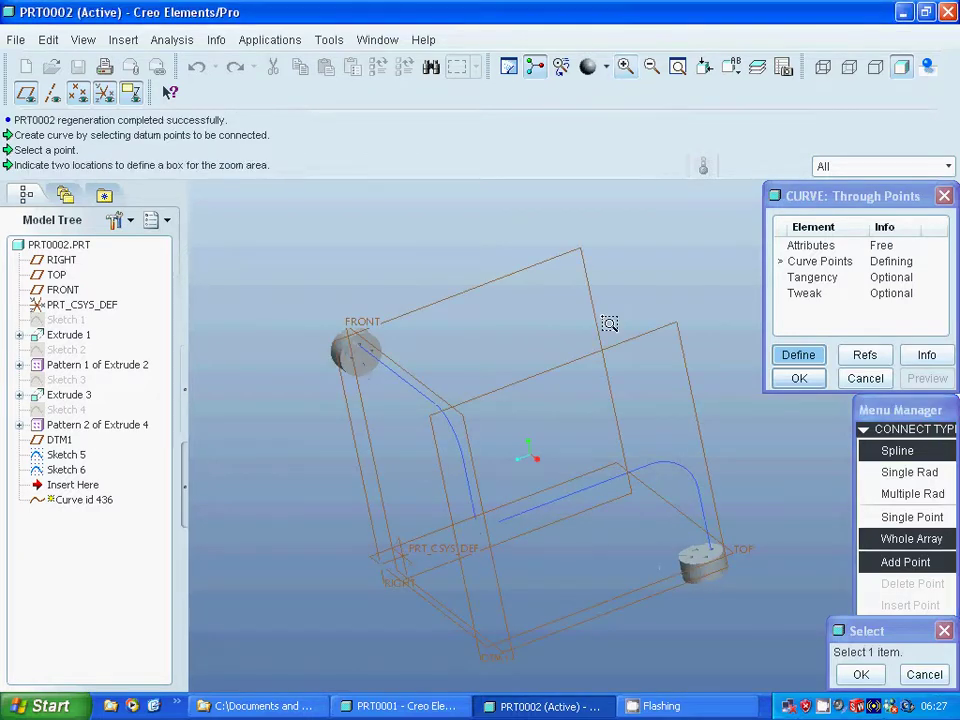
click(464, 458)
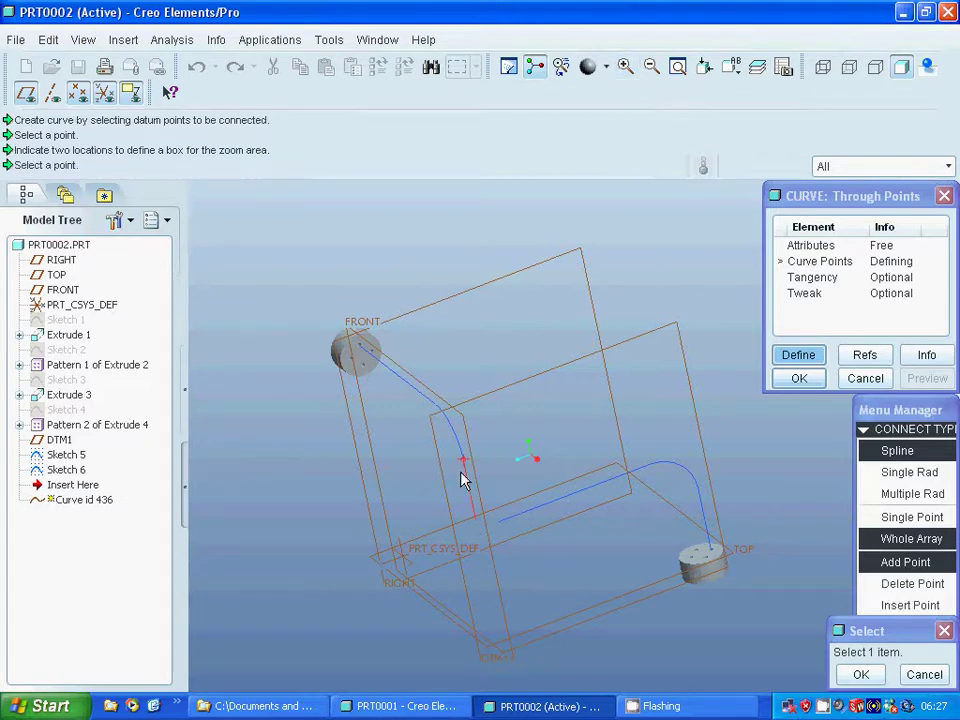
click(477, 522)
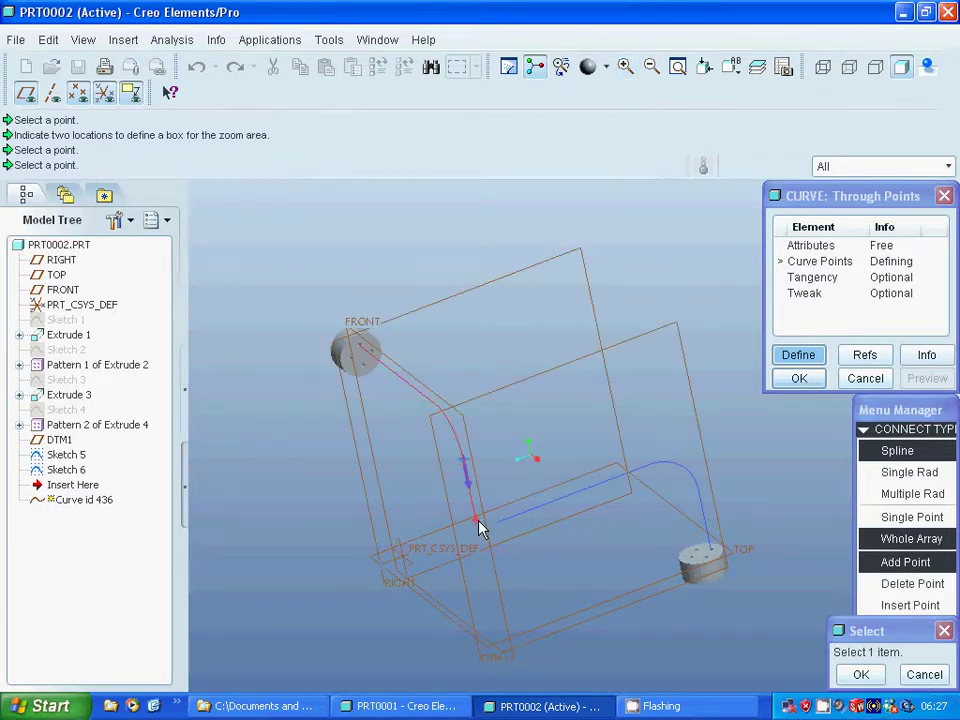
click(650, 466)
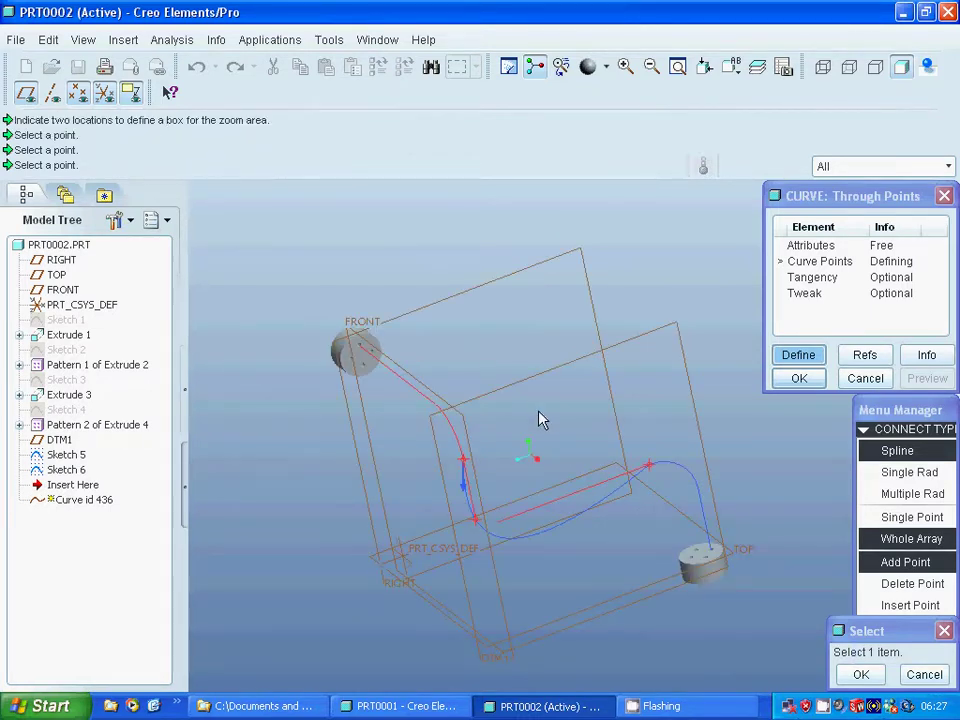
click(860, 674)
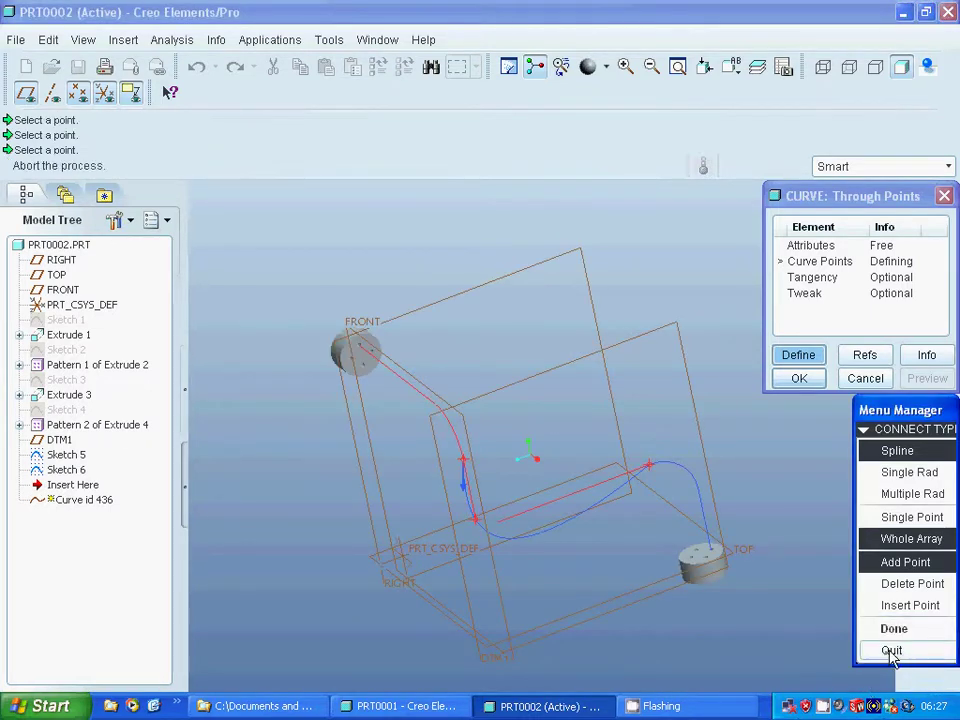
click(894, 629)
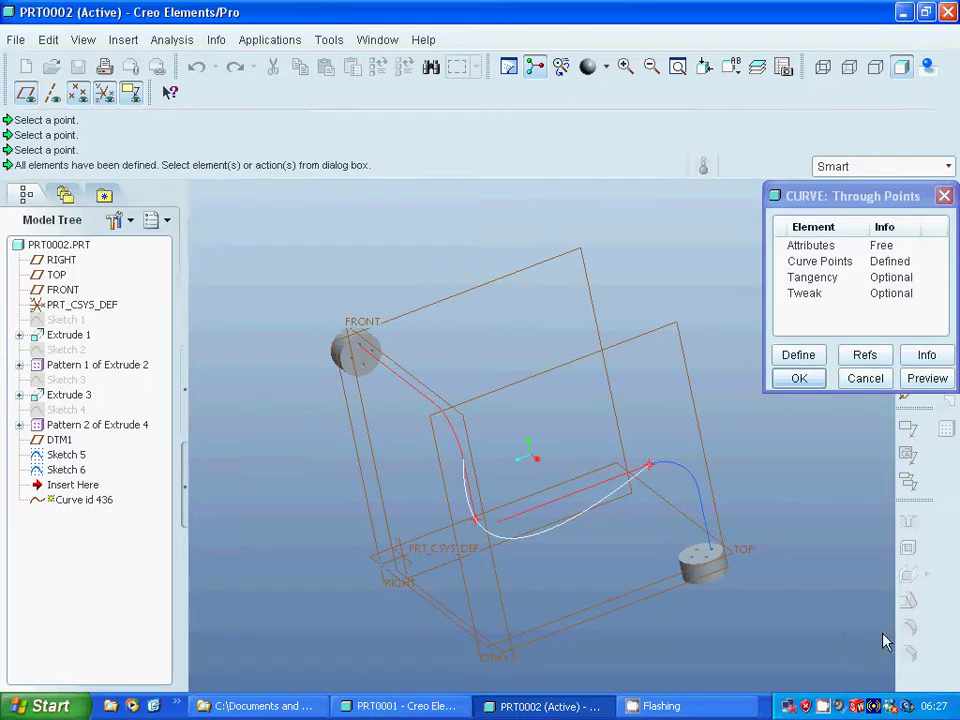
click(800, 384)
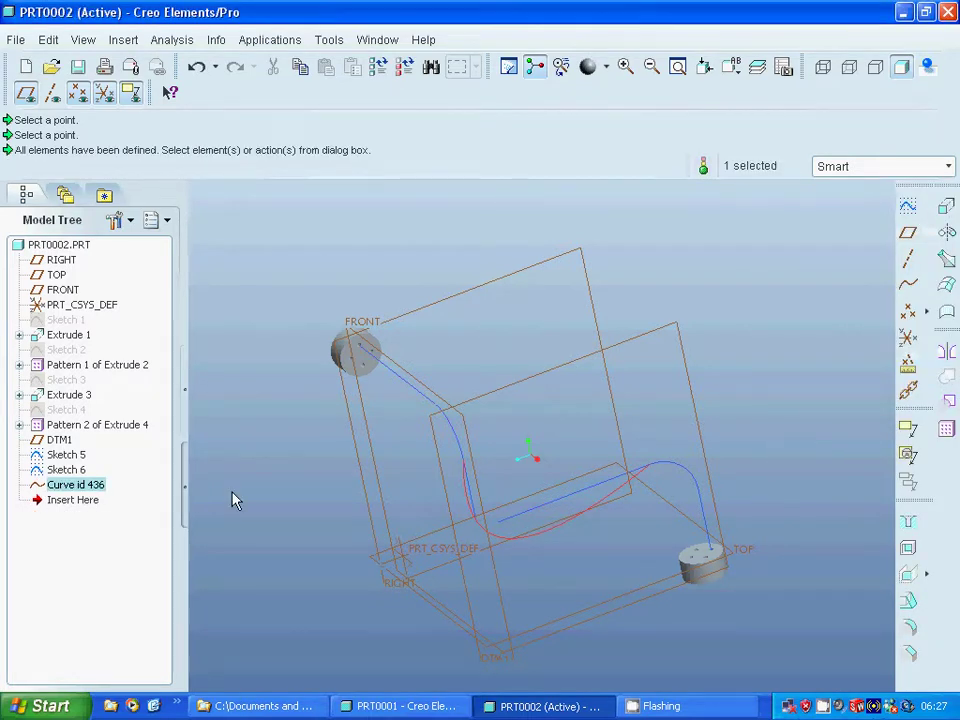
Step: Try to redefine Sketch 5 by deleting the vertical straight line below its arc
click(81, 456)
right_click(83, 462)
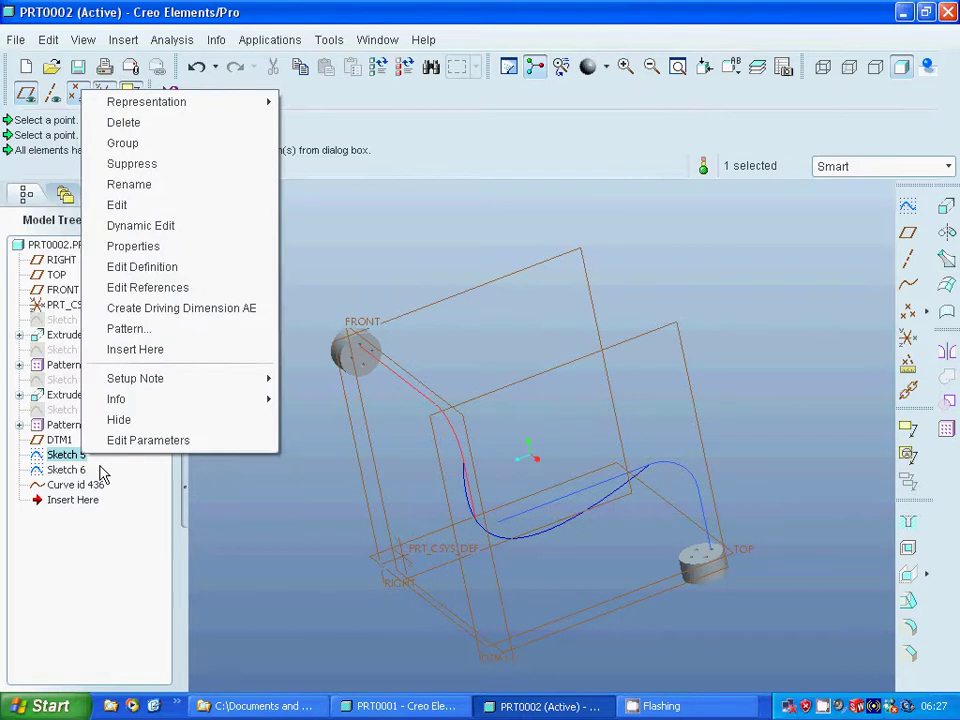
click(158, 267)
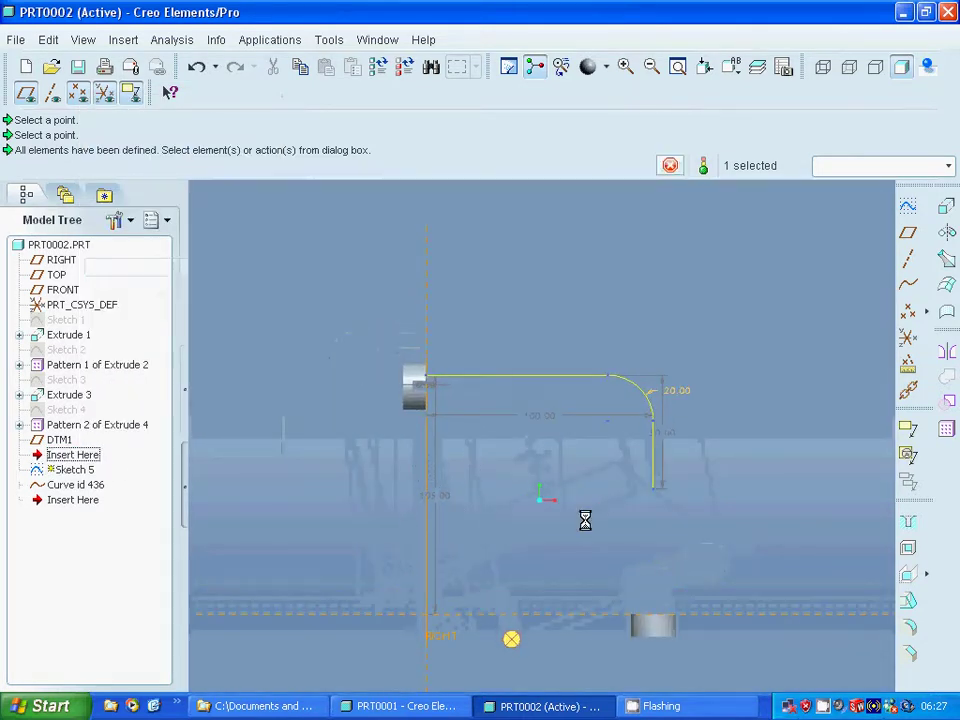
click(649, 474)
right_click(648, 476)
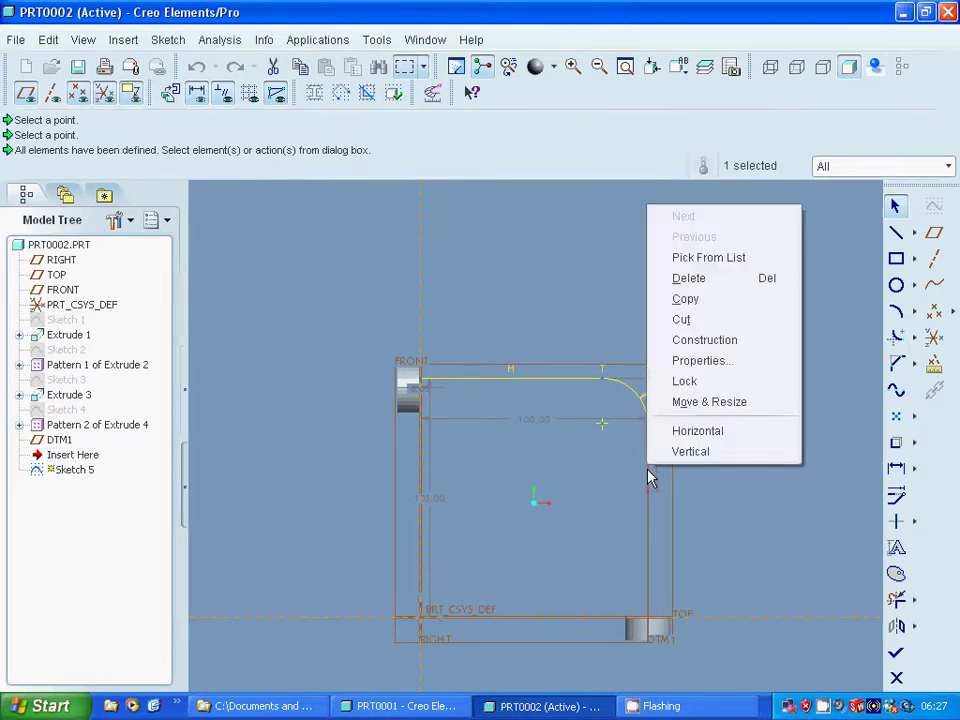
click(689, 278)
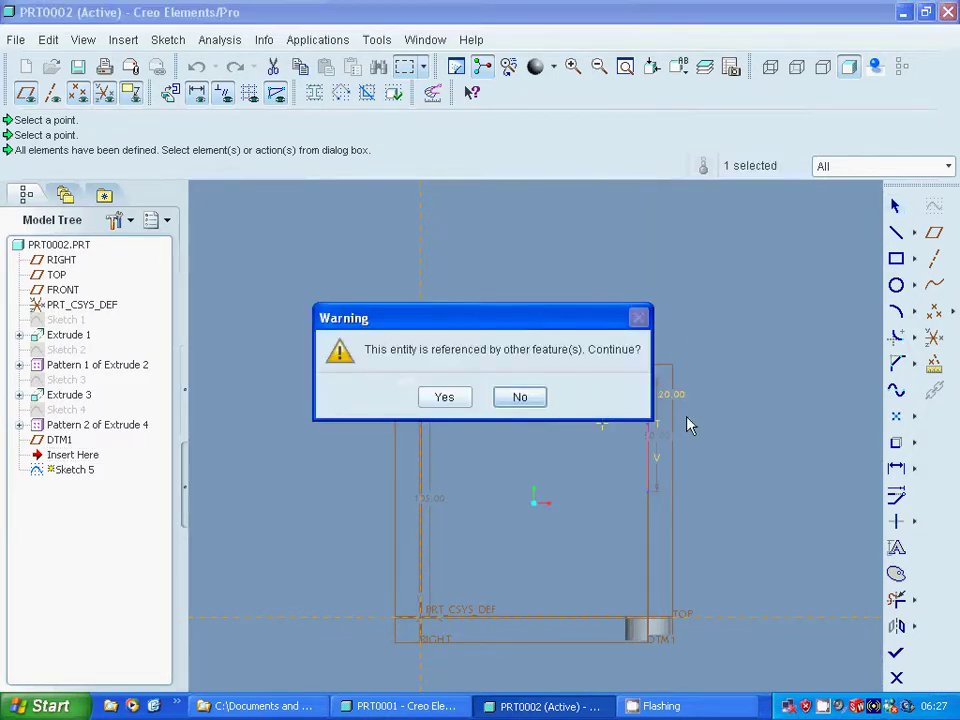
click(442, 397)
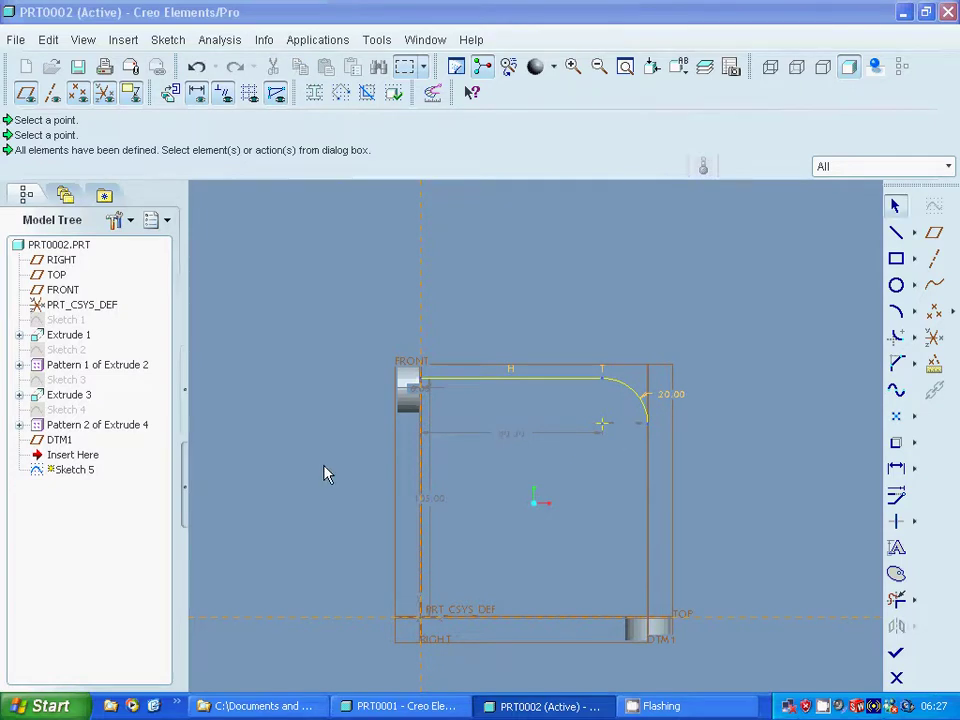
click(896, 652)
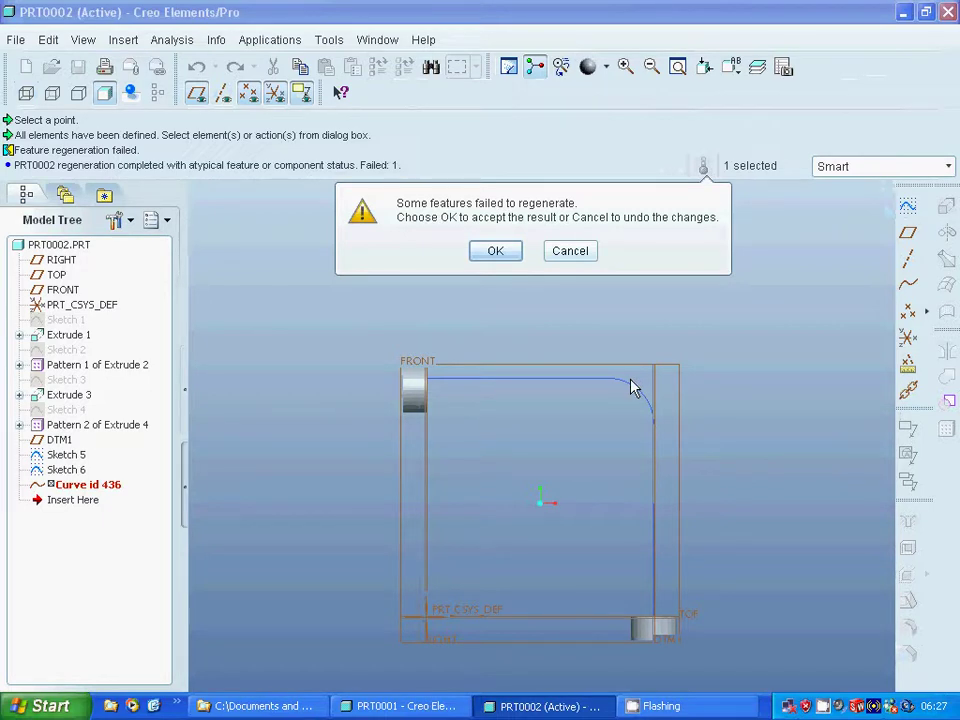
click(574, 258)
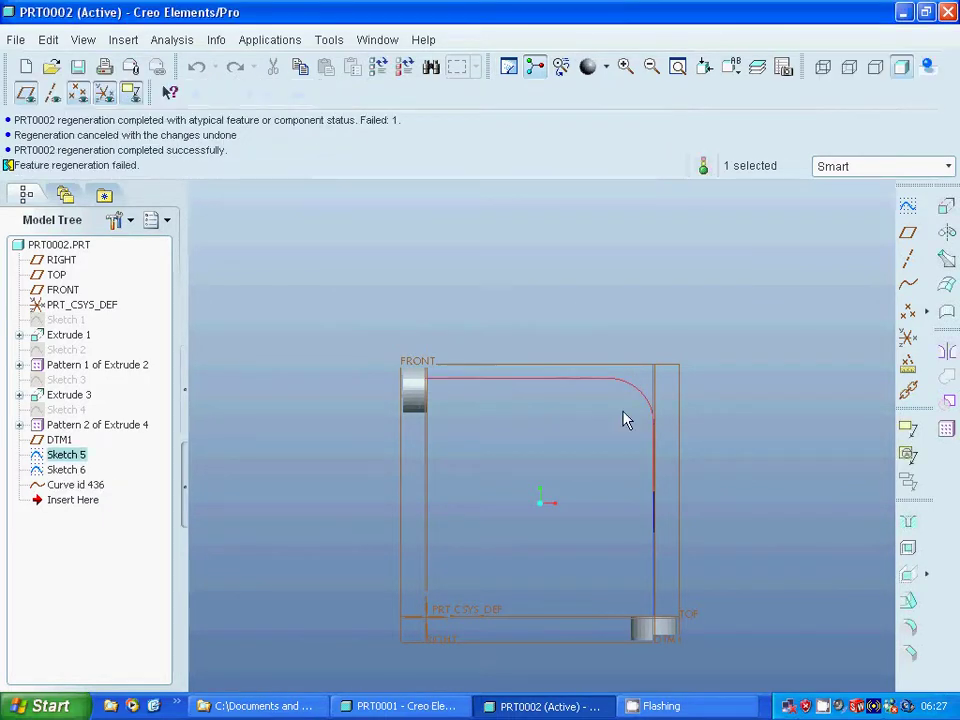
Step: Try redefining Sketch 6 without its vertical straight line, accept the regeneration result, and undo the change
key(ctrl+d)
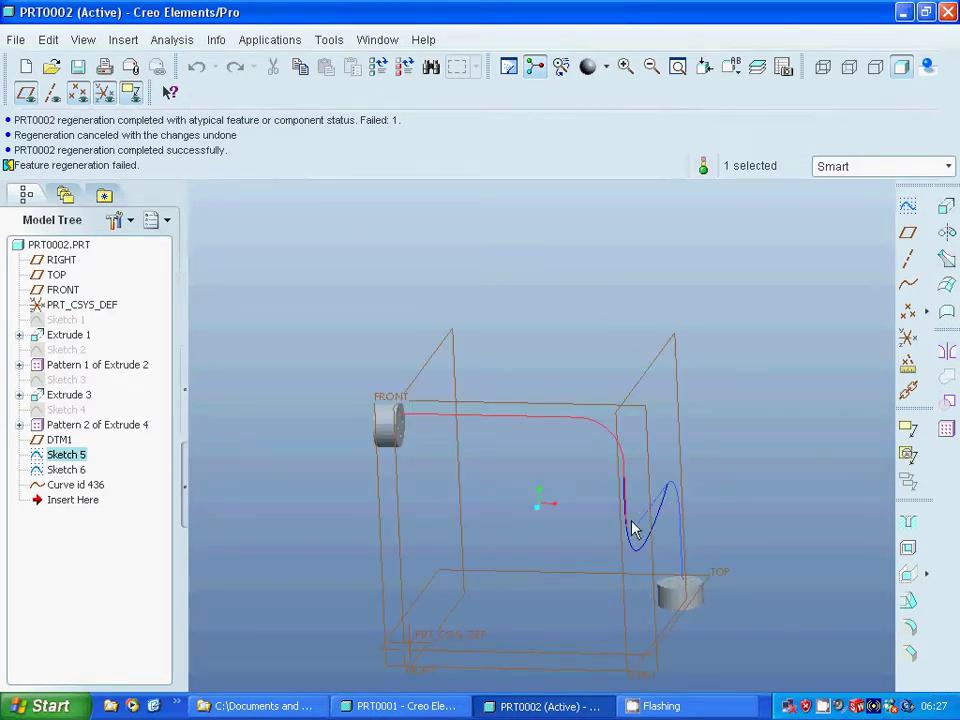
right_click(82, 476)
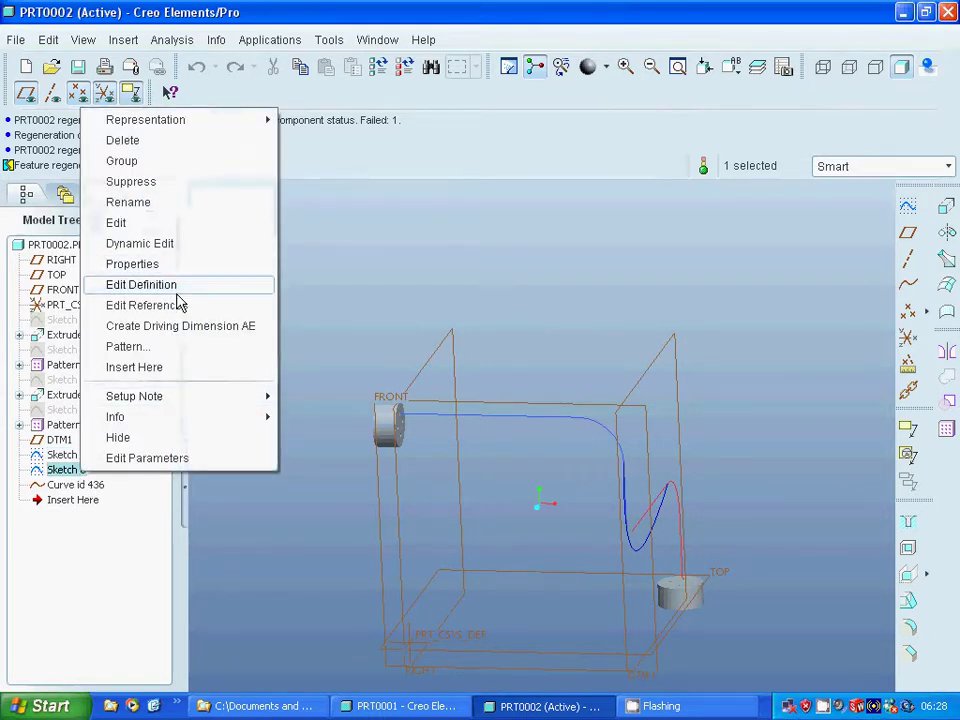
click(176, 288)
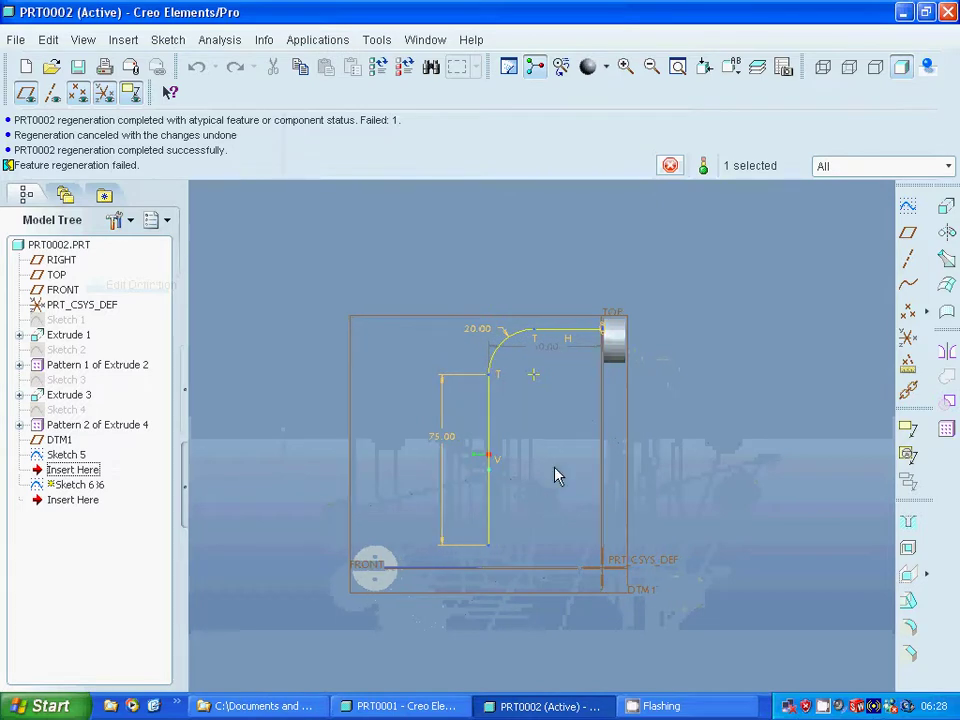
click(489, 471)
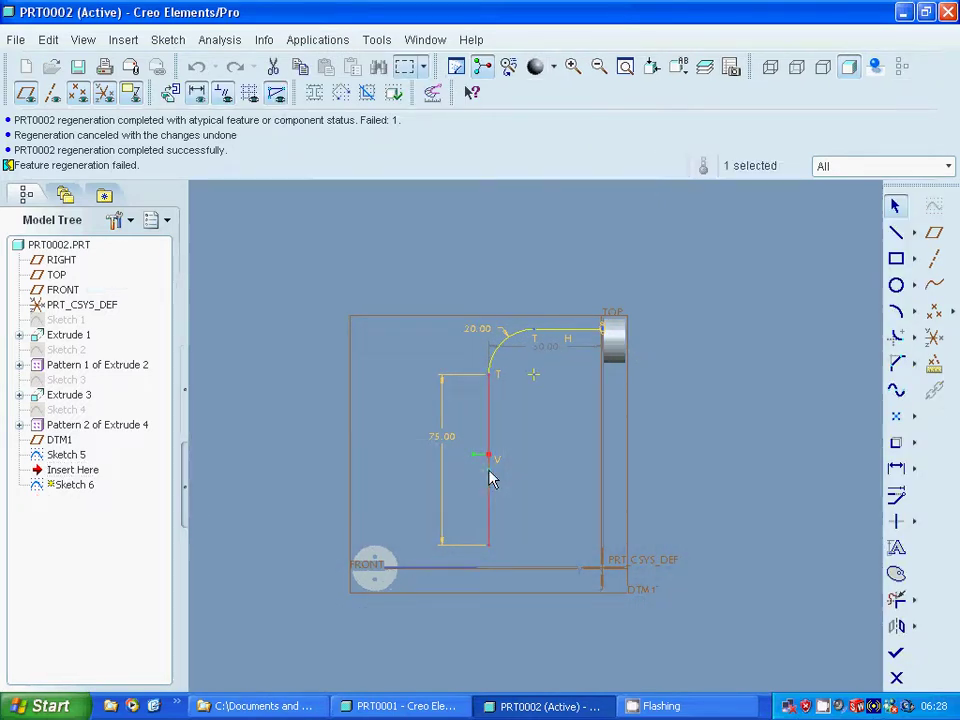
right_click(489, 471)
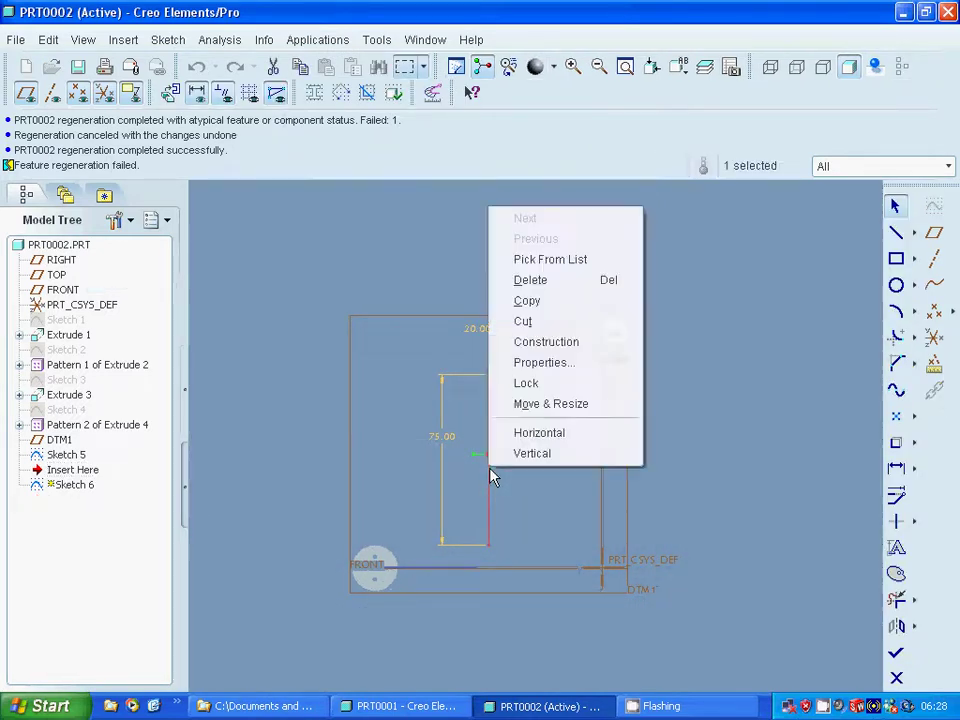
click(532, 280)
click(455, 400)
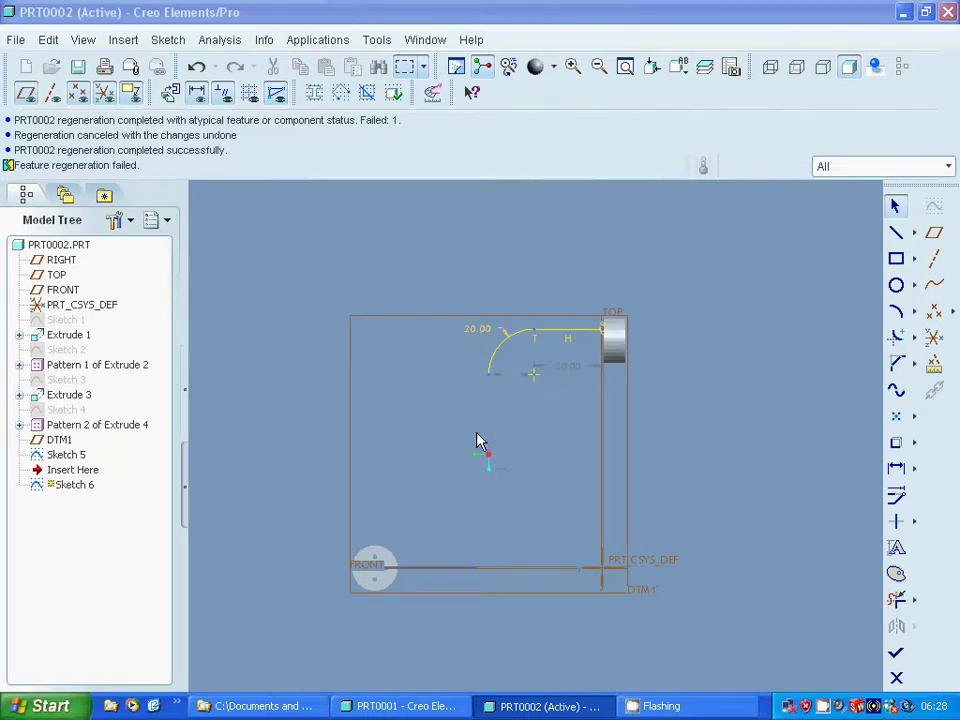
click(896, 652)
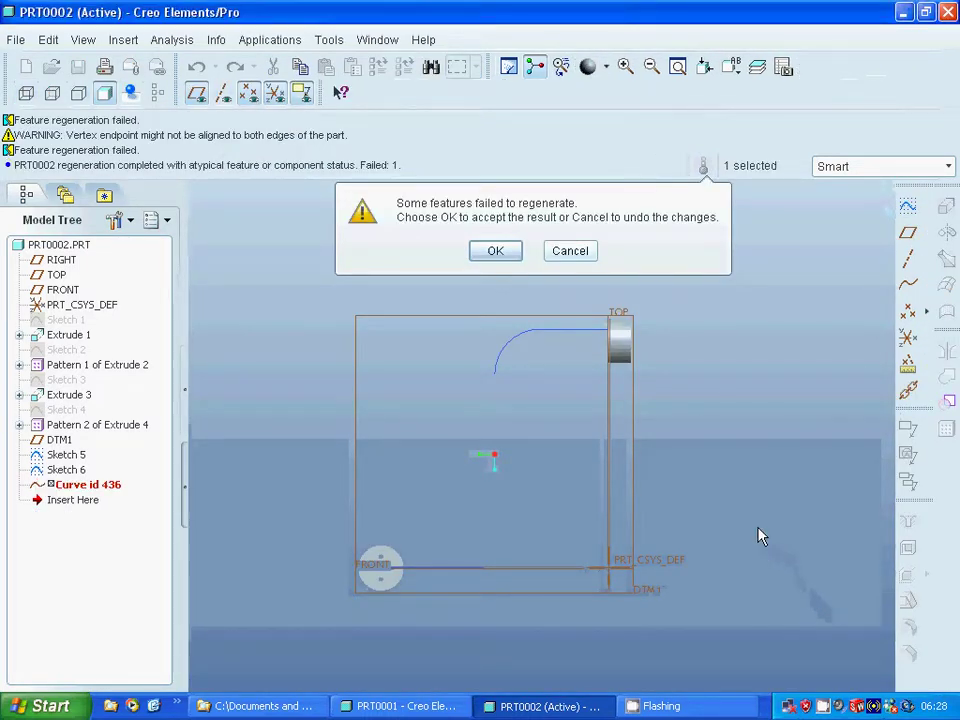
key(Return)
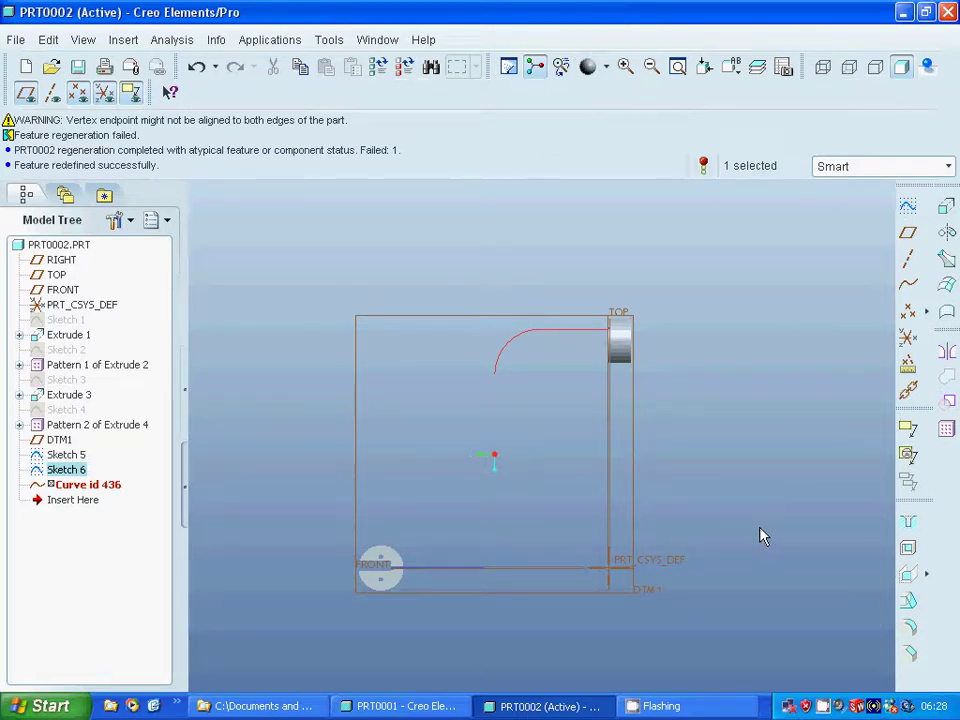
middle_drag(759, 534, 700, 502)
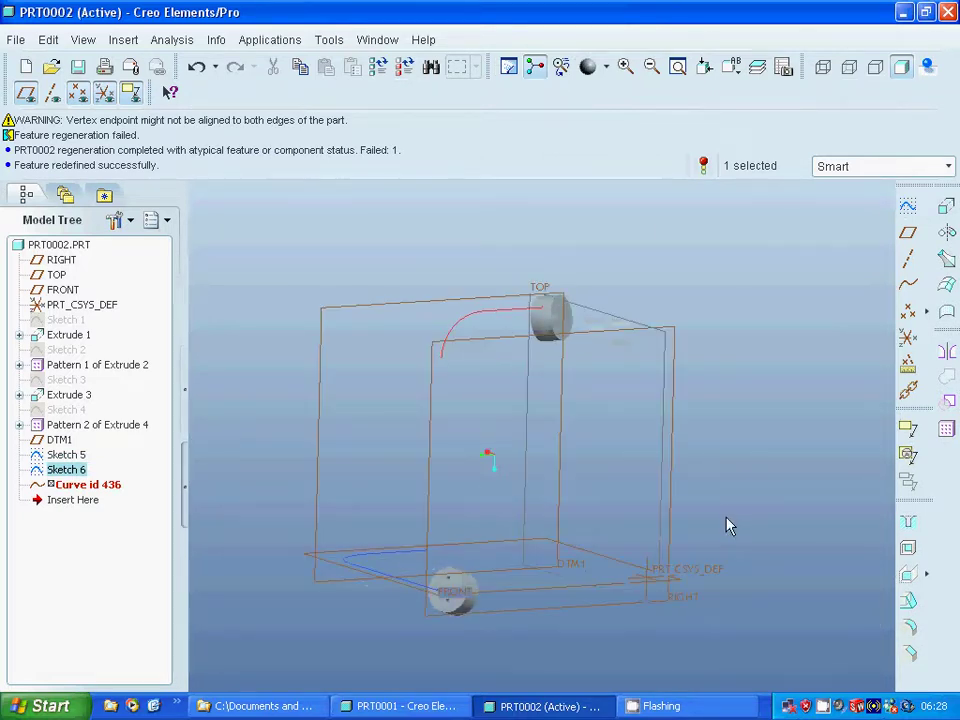
key(ctrl+z)
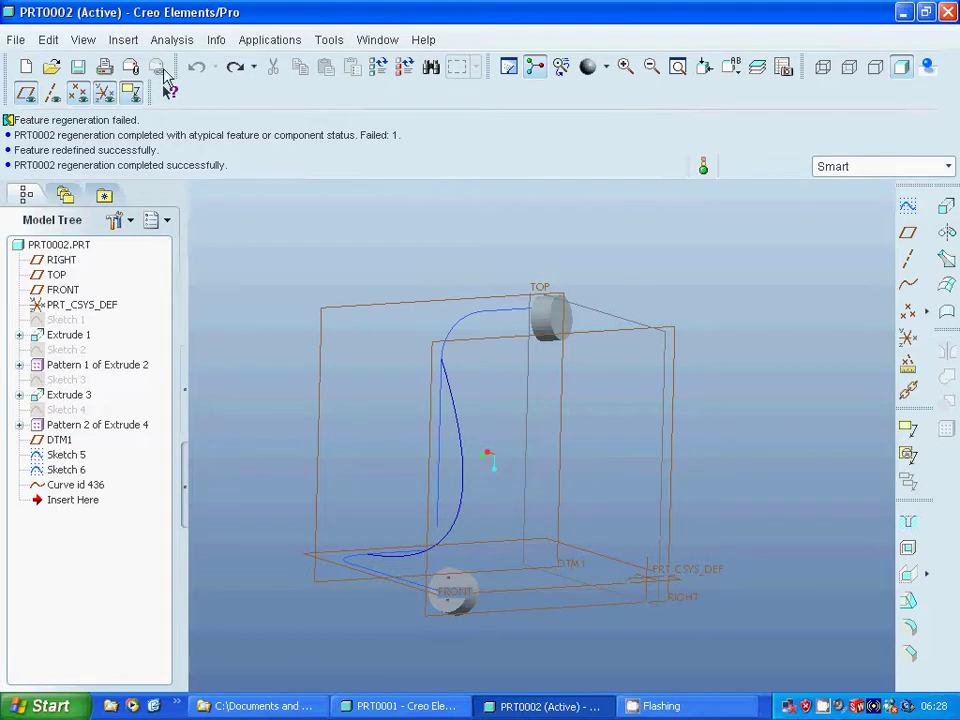
Step: Start a swept protrusion with free ends, selecting the connected sketch lines, arcs and spline datum curve between the two discs as its trajectory
click(121, 39)
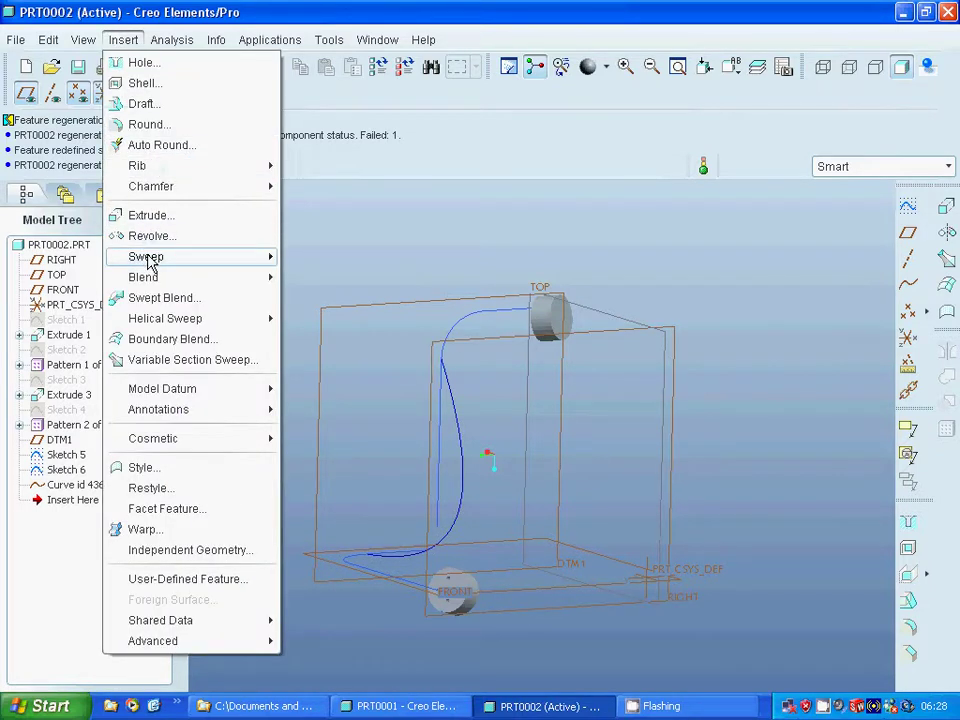
mouse_move(150, 257)
click(300, 259)
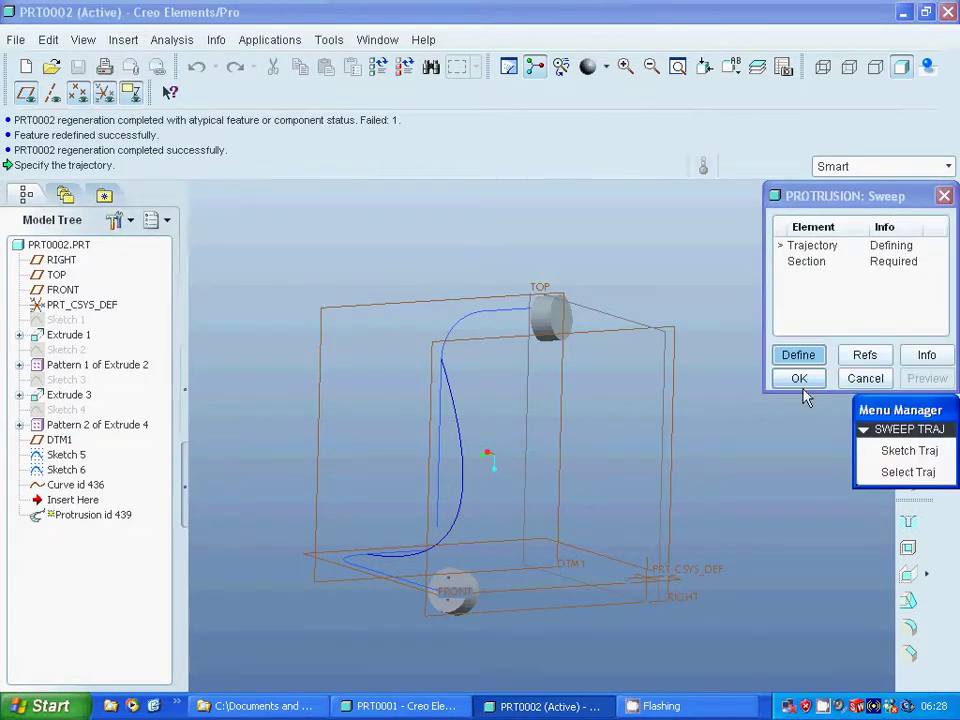
click(884, 479)
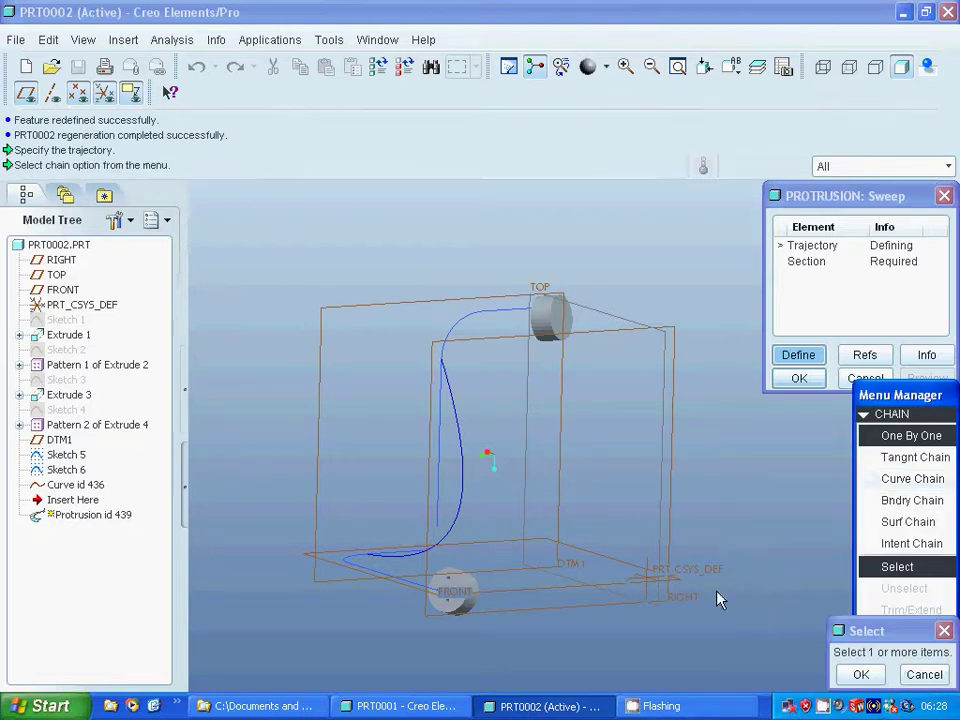
click(418, 589)
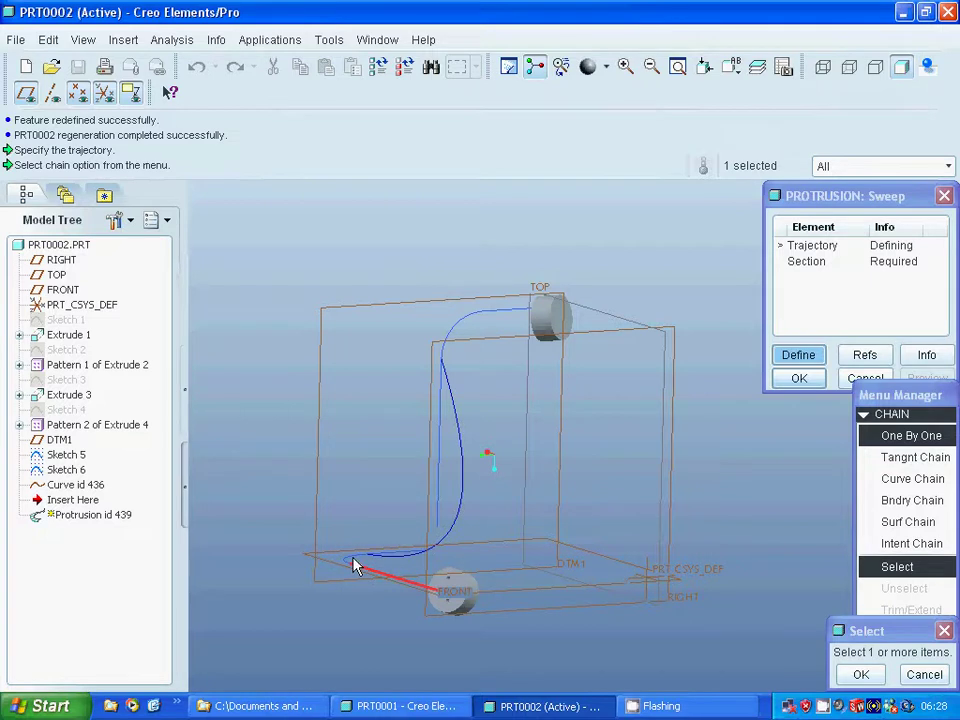
click(452, 531)
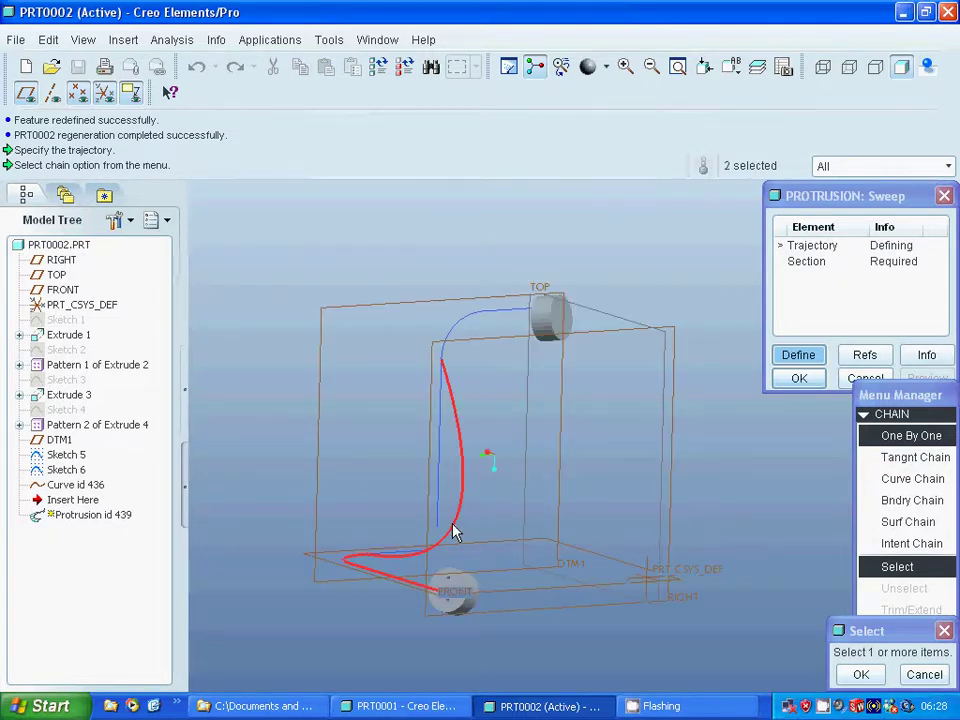
click(463, 360)
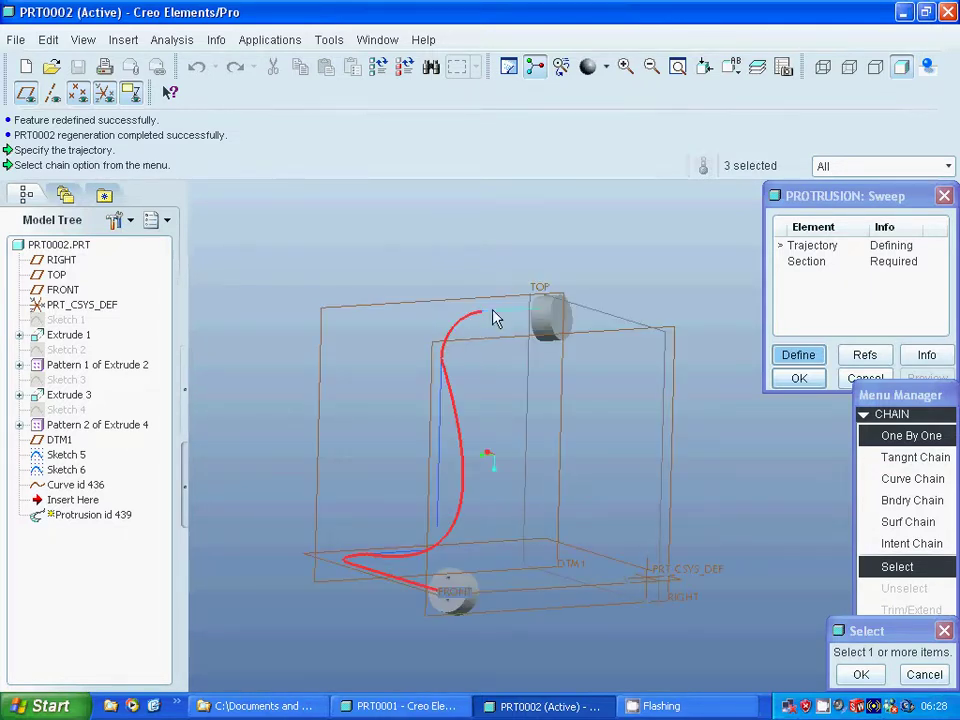
click(861, 674)
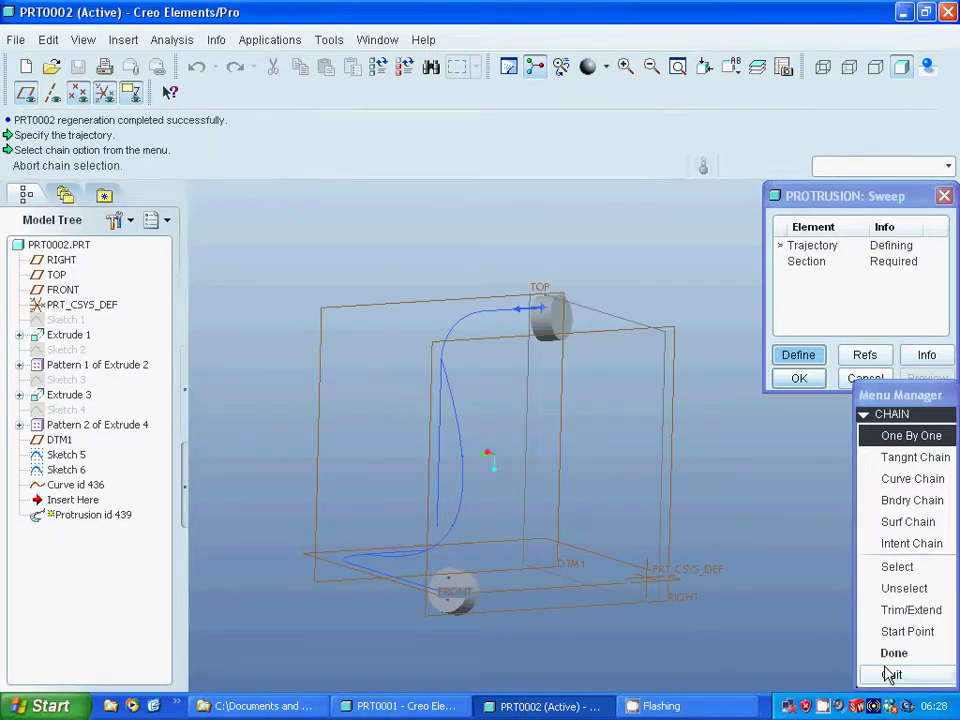
click(872, 653)
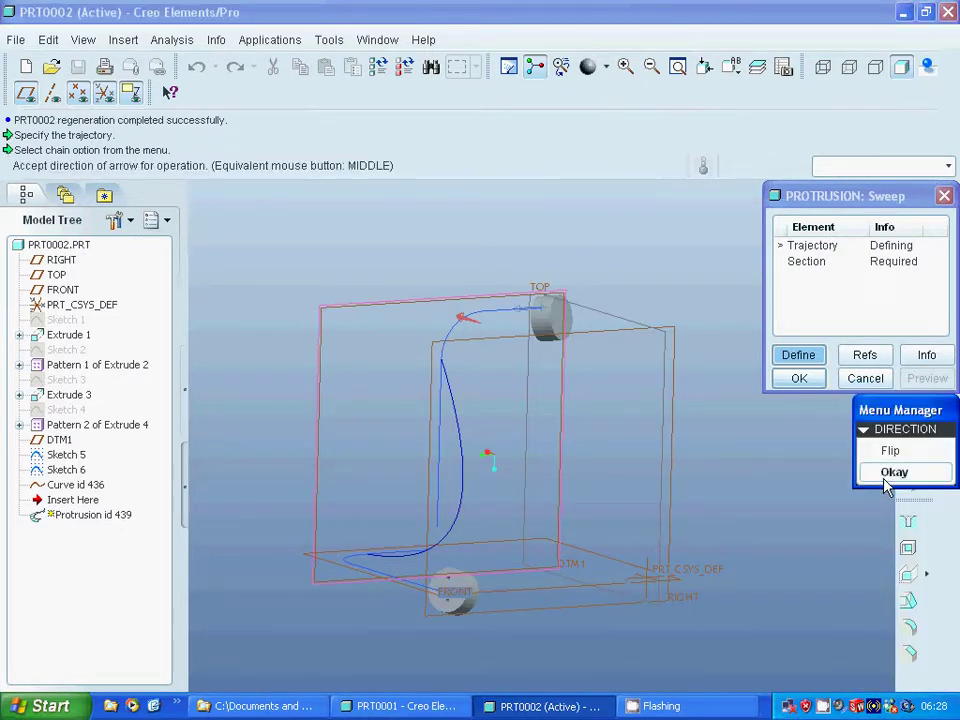
click(886, 476)
click(894, 495)
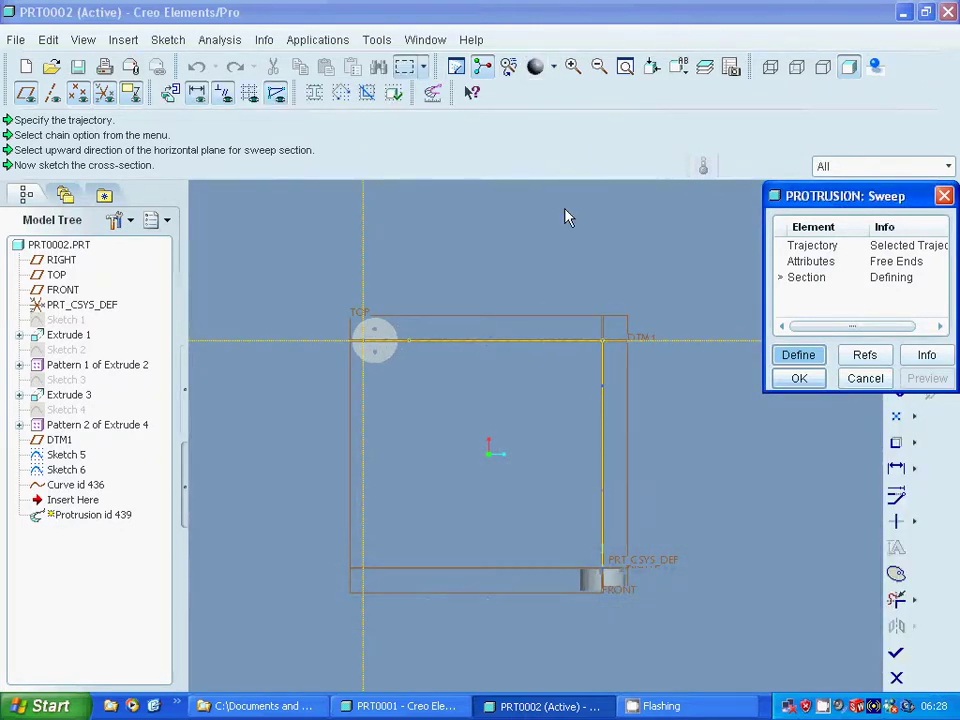
Step: Define the sweep's cross-section by projecting the circular edge of the disc hole at the trajectory's start point
click(573, 67)
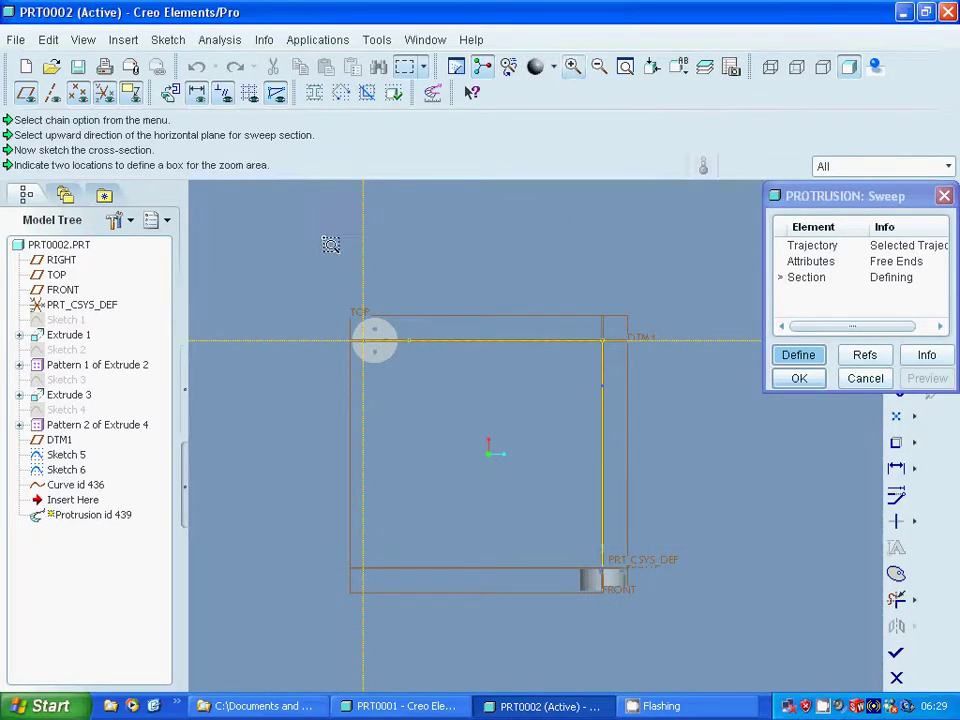
click(349, 294)
click(422, 399)
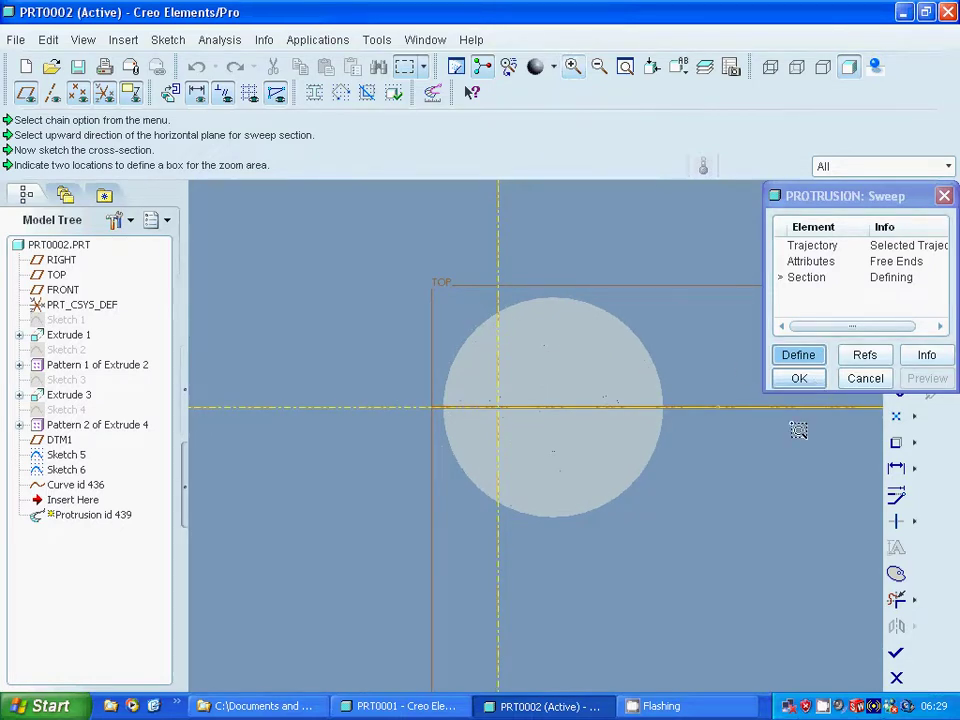
click(845, 482)
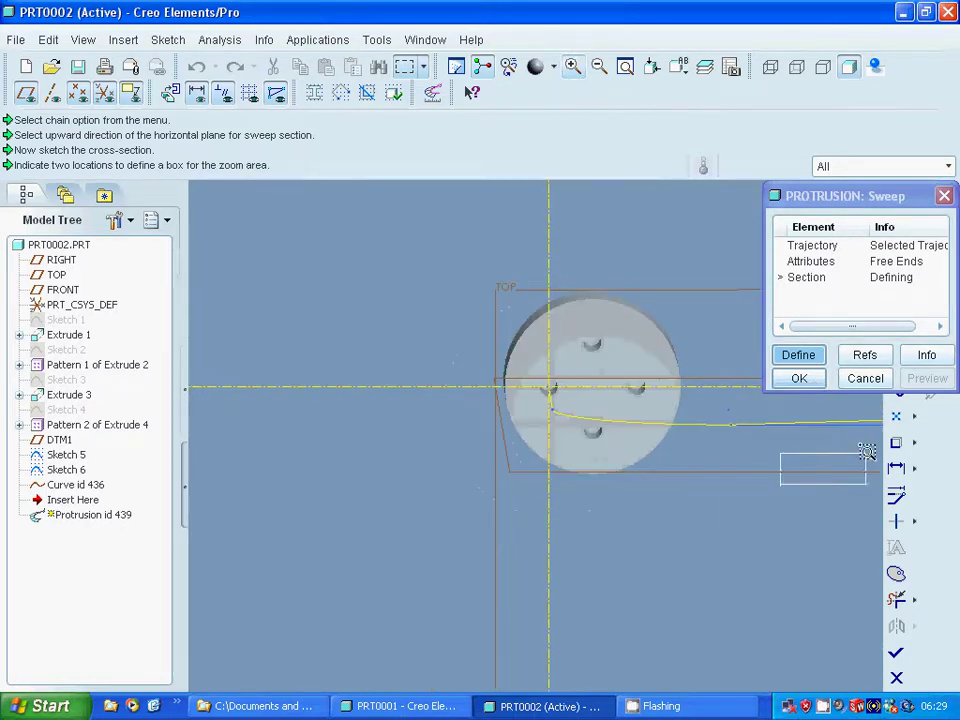
click(830, 452)
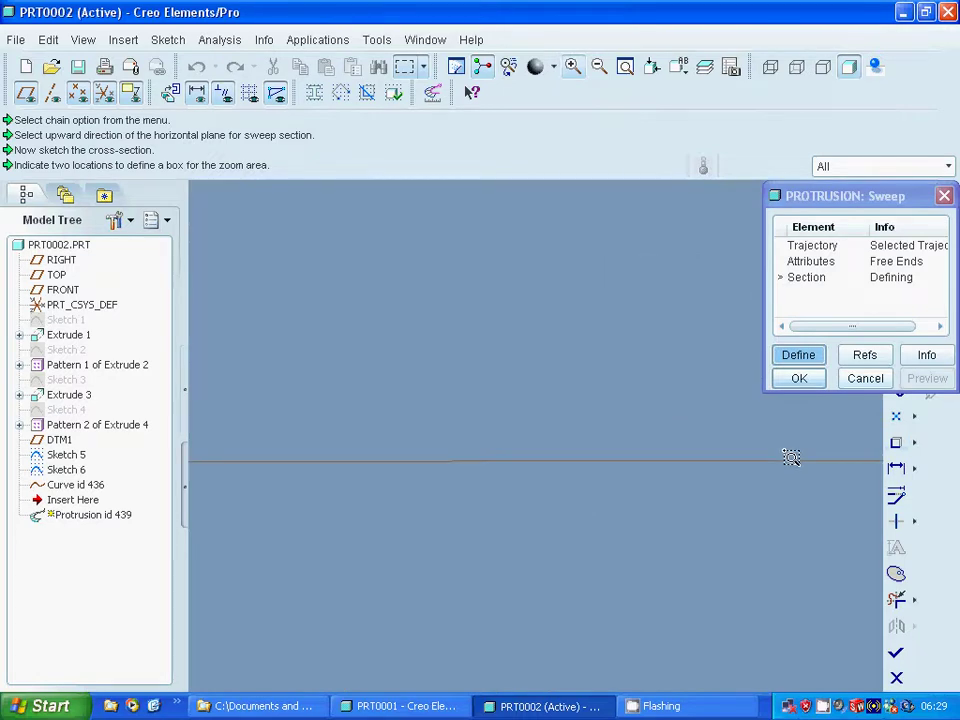
click(598, 67)
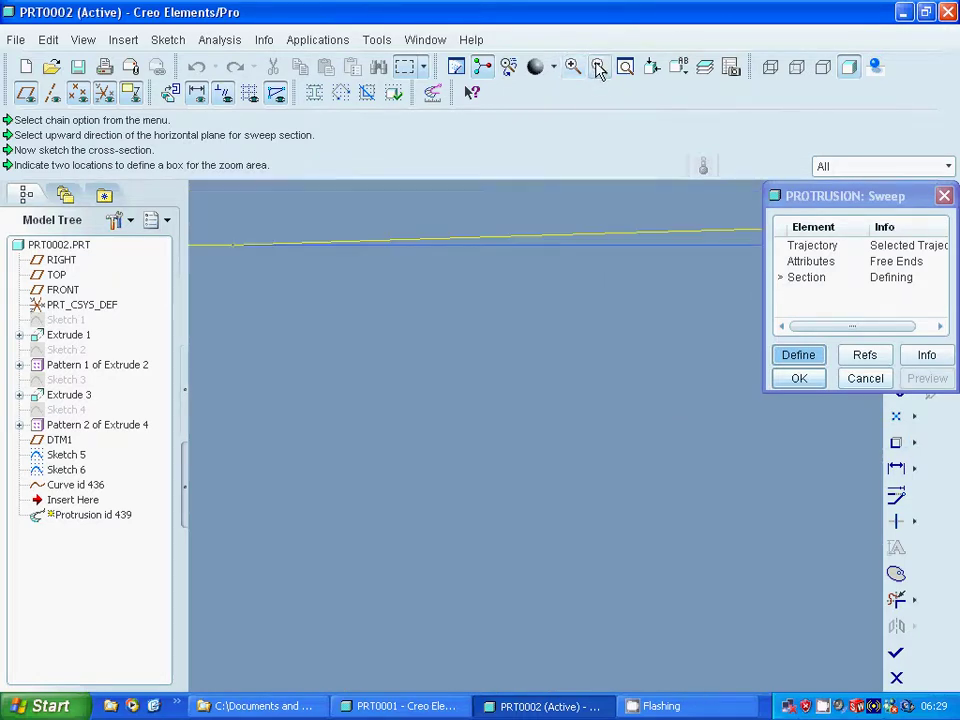
click(598, 67)
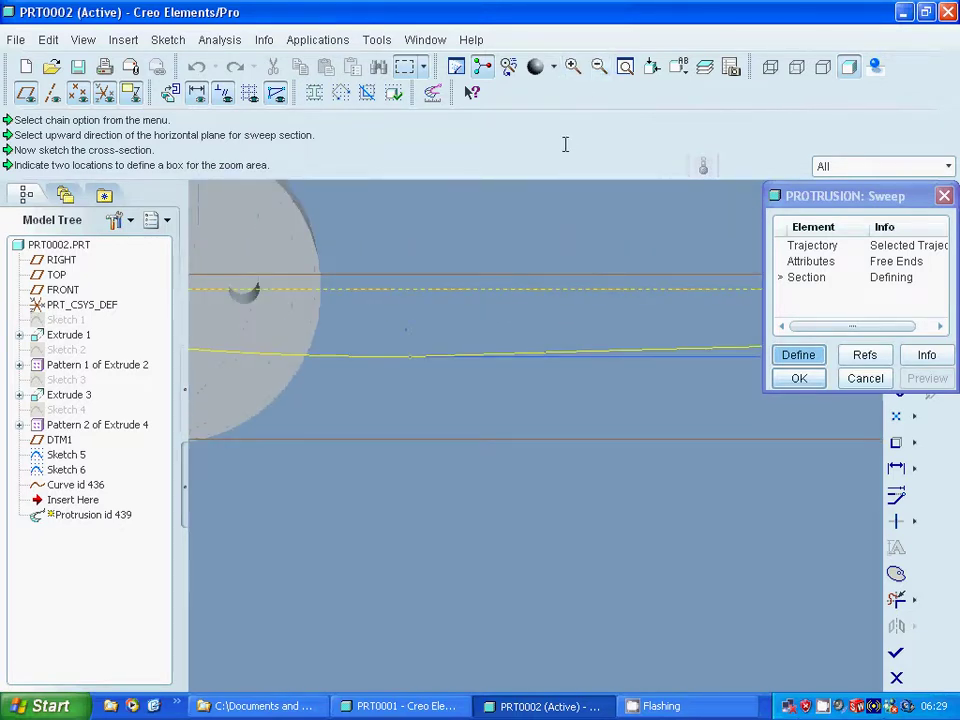
click(598, 67)
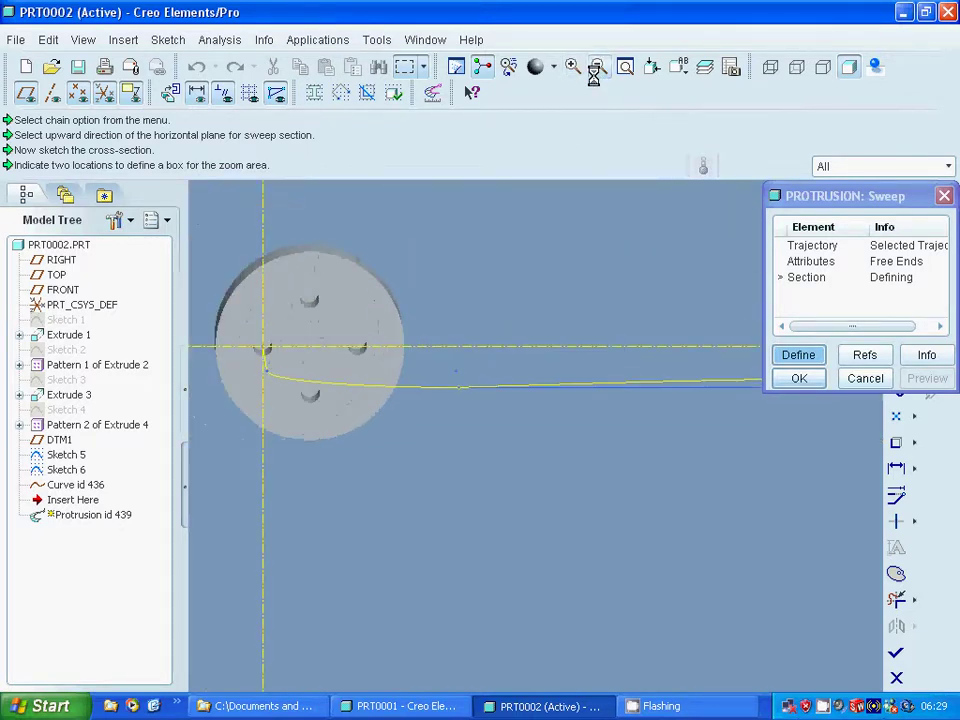
click(896, 443)
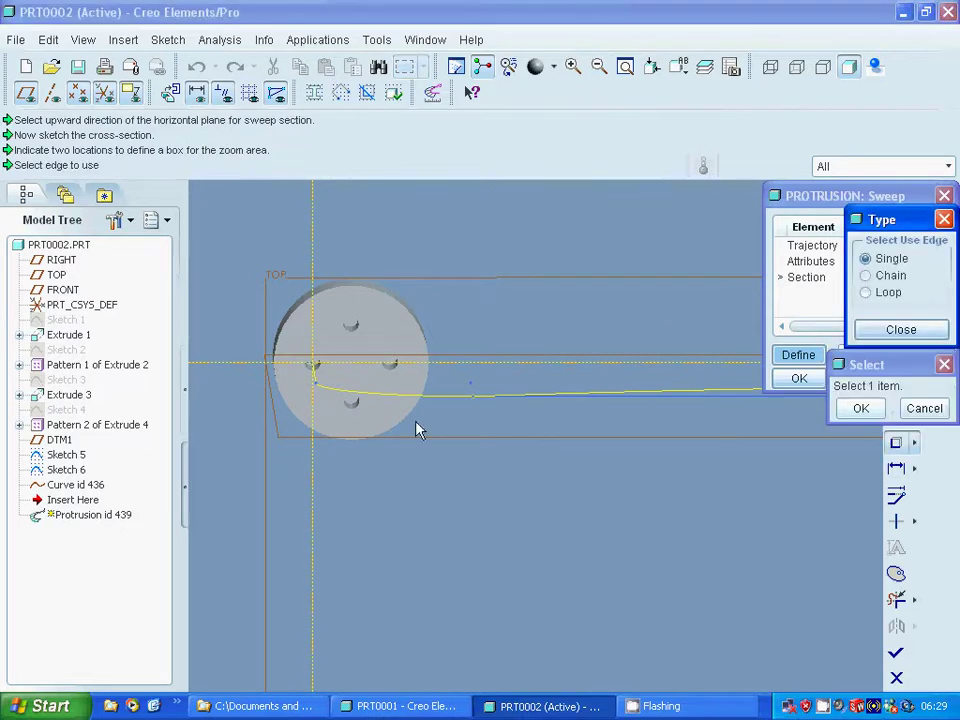
click(312, 372)
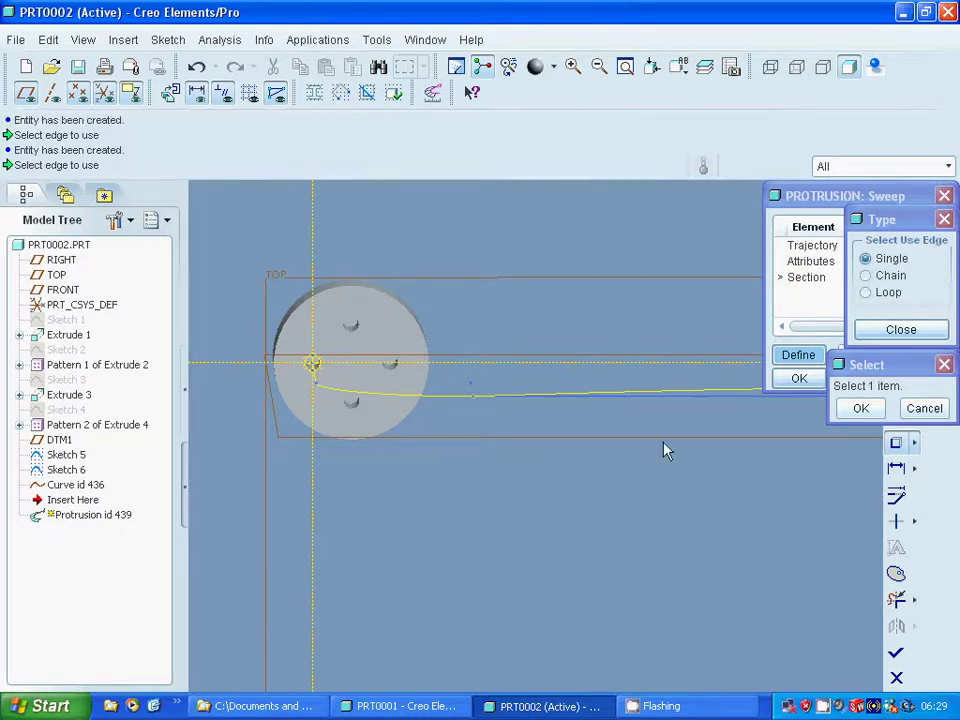
click(859, 408)
click(898, 330)
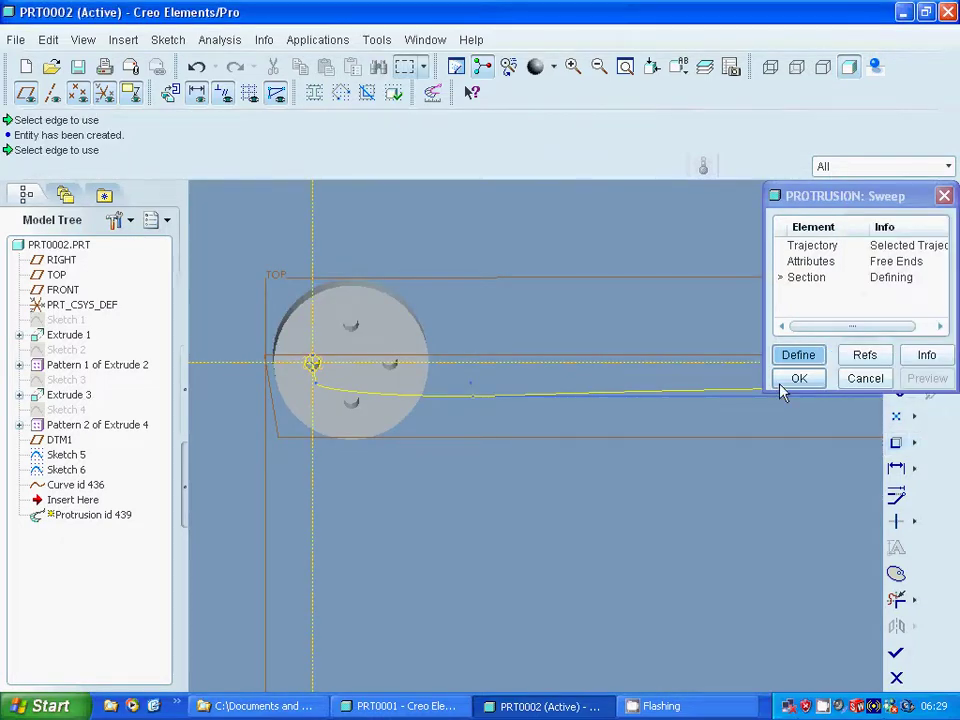
click(895, 655)
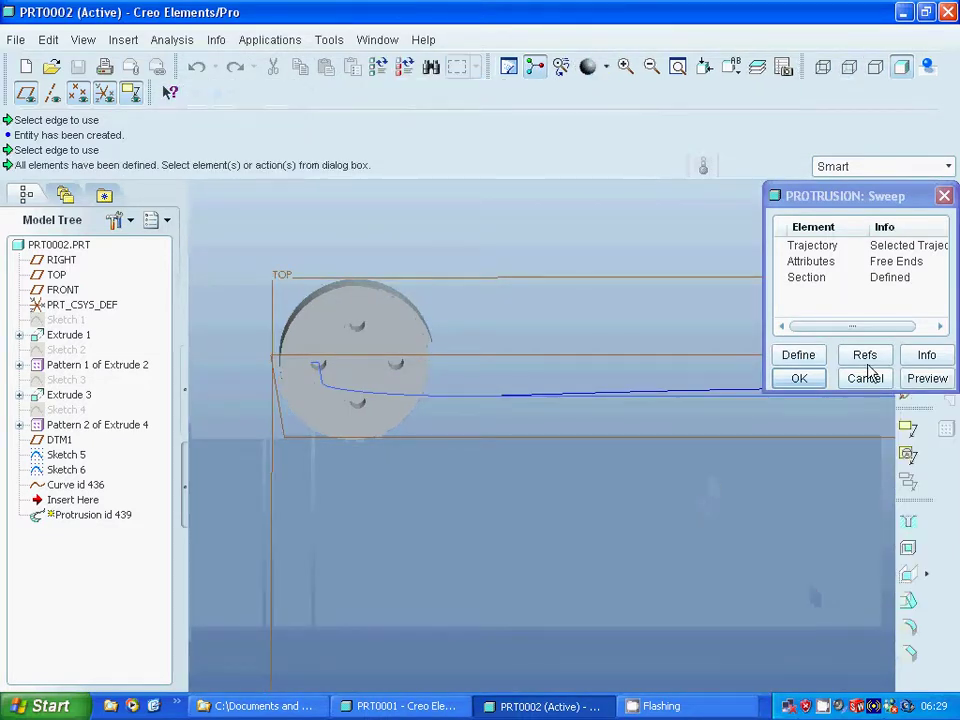
Step: Preview the swept protrusion and complete it
click(926, 378)
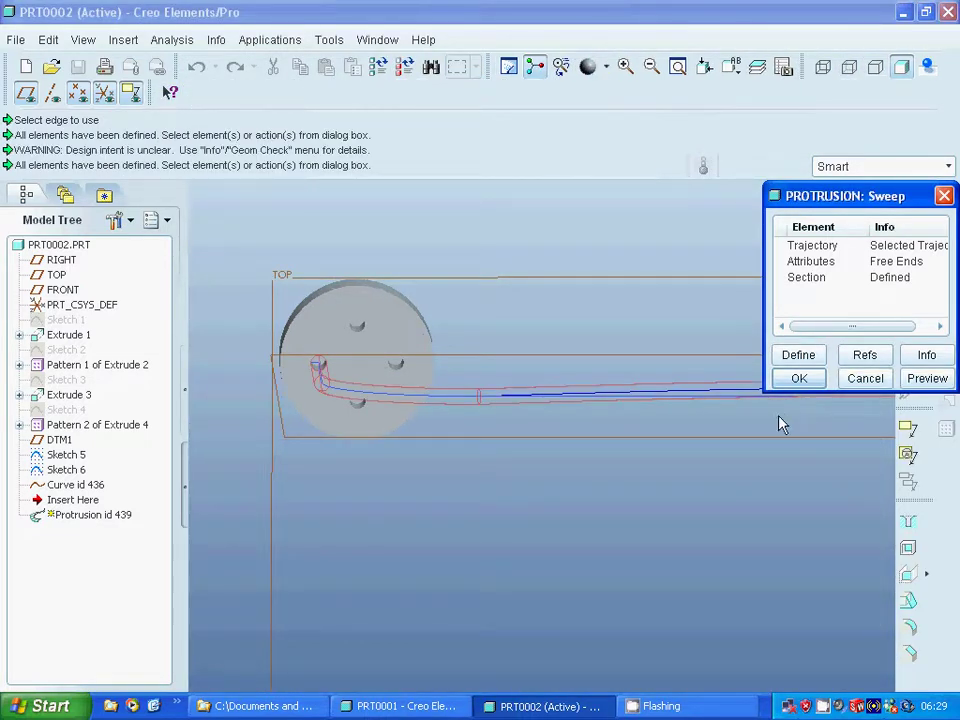
click(800, 380)
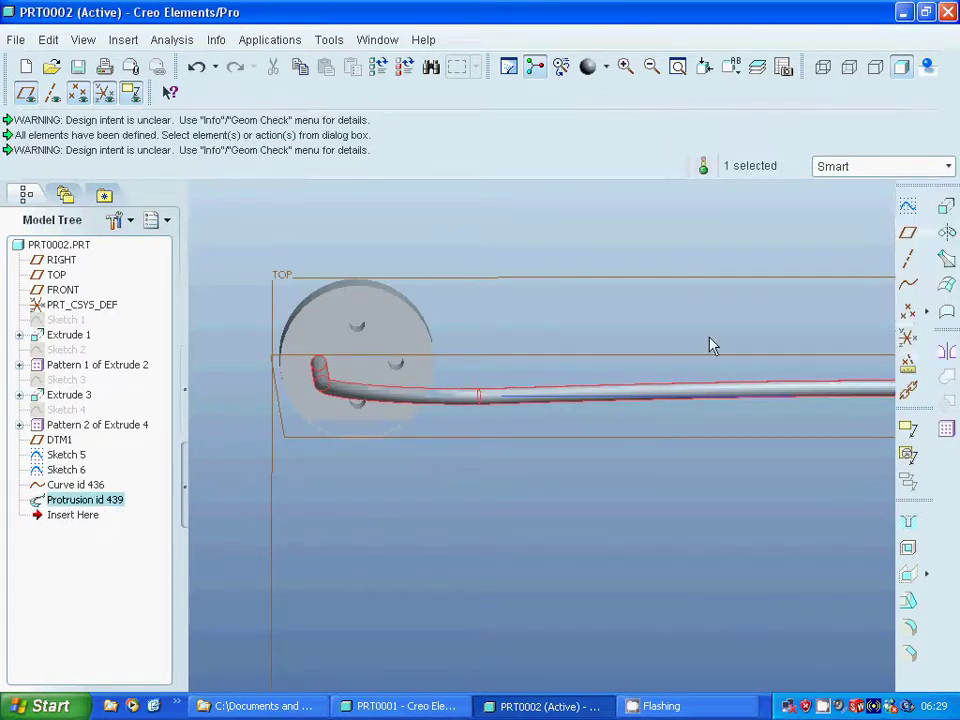
click(733, 68)
click(735, 111)
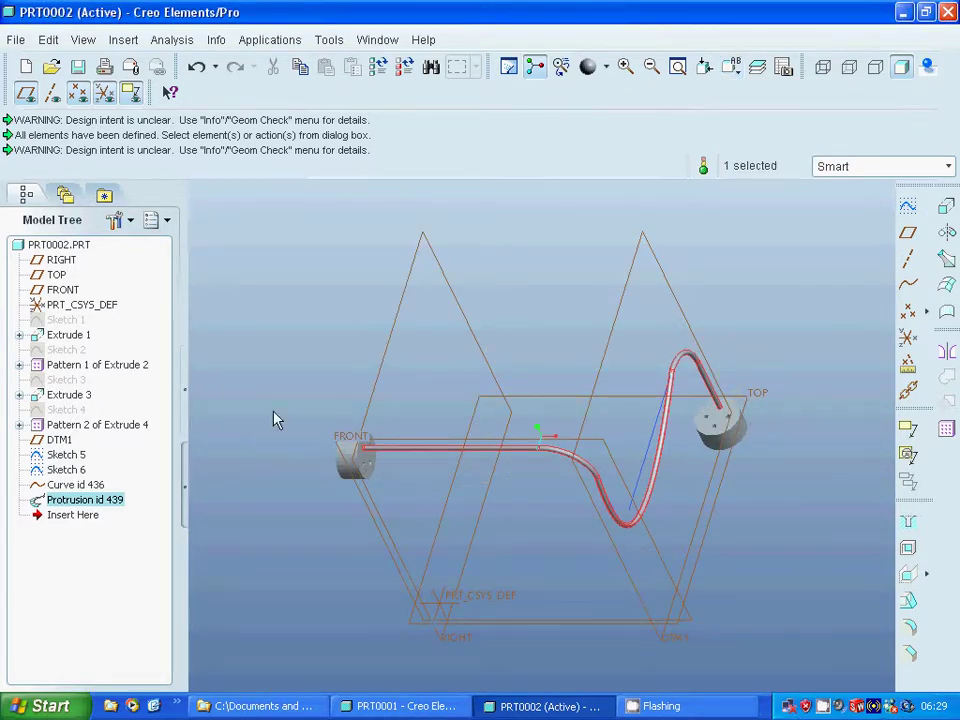
Step: Hide Sketch 5 and Sketch 6
click(78, 457)
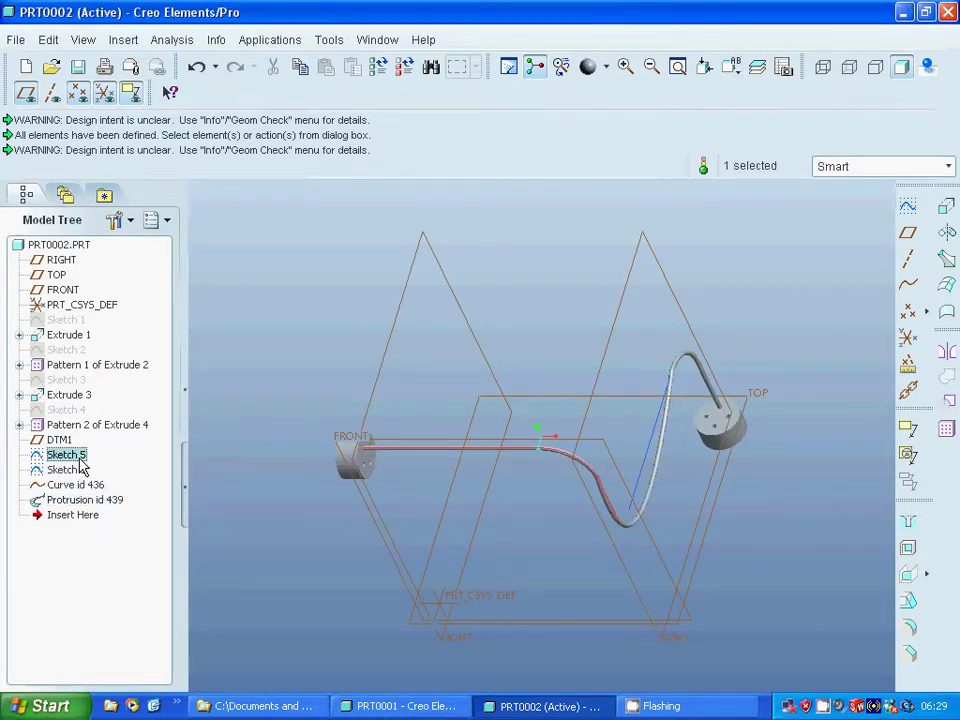
ctrl+click(80, 468)
right_click(82, 472)
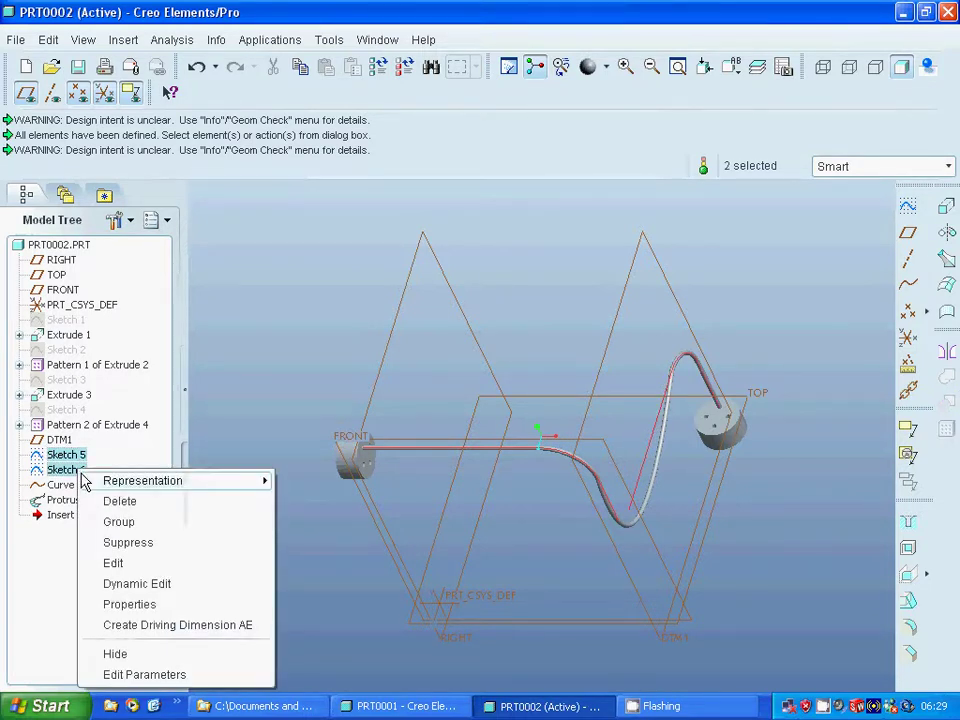
click(131, 656)
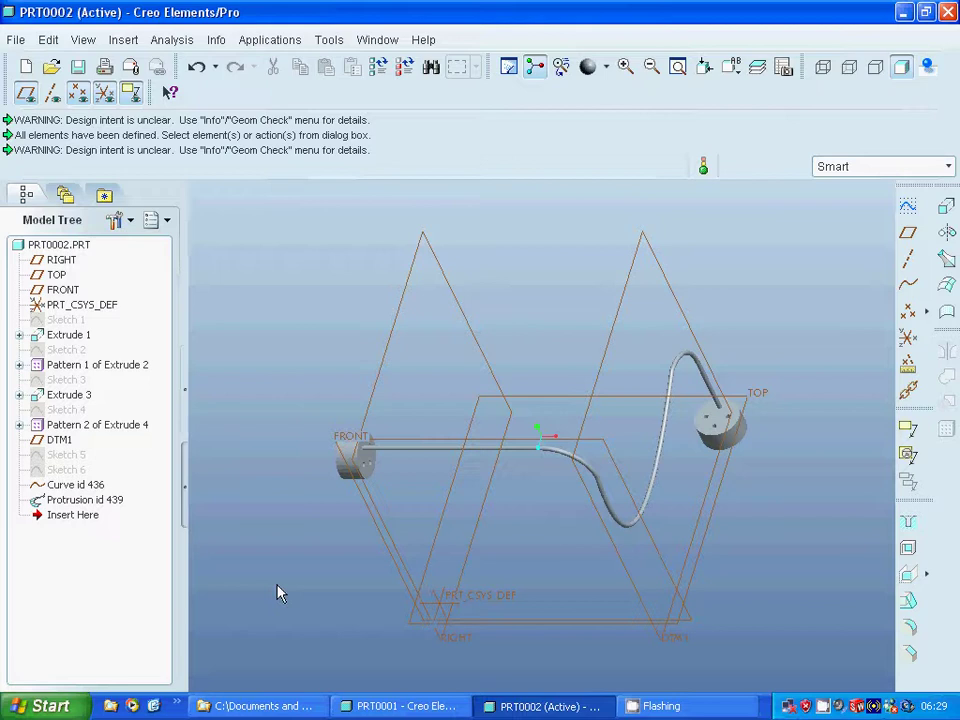
Step: Start a new sketch on the FRONT plane with the RIGHT plane as its Right orientation reference
click(384, 446)
click(904, 208)
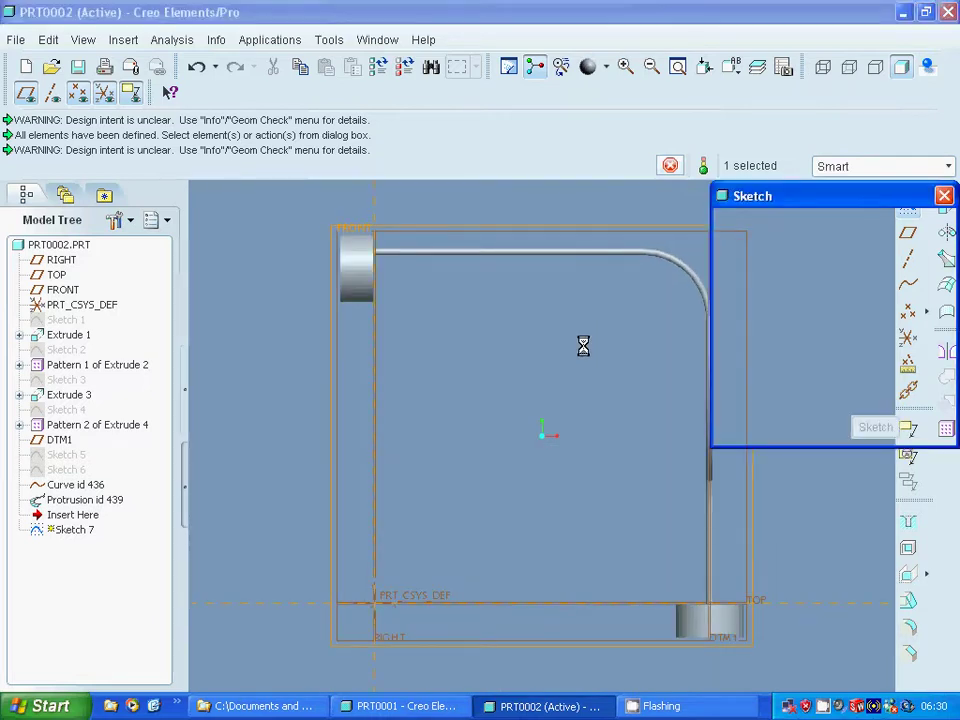
click(880, 432)
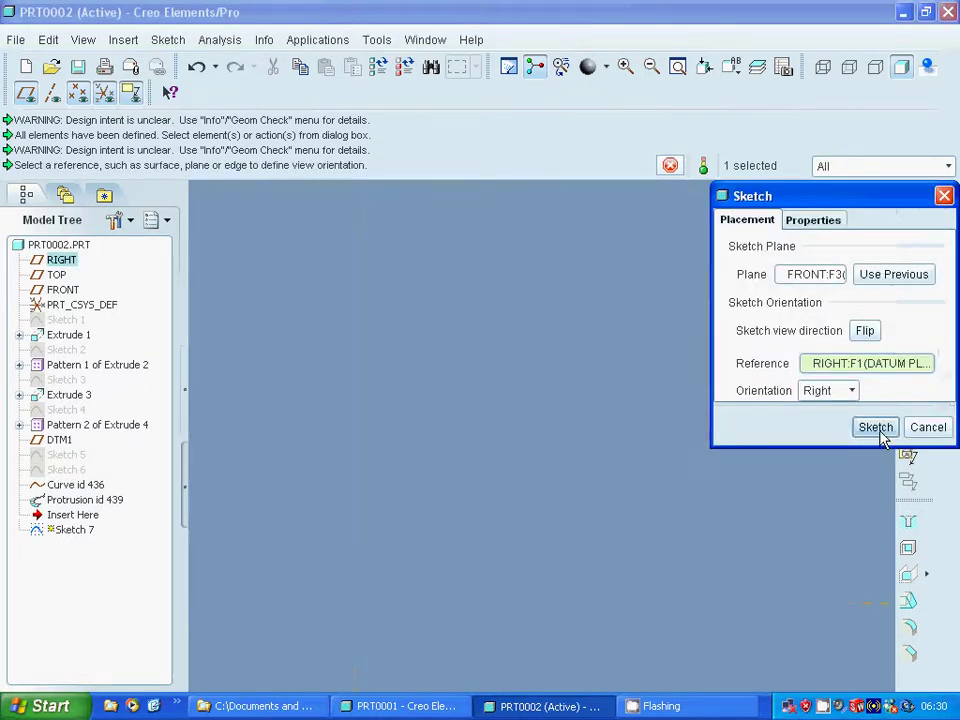
Step: Project the edge of the disc's lowest hole, opposite the swept rod, into the FRONT-plane sketch
click(573, 67)
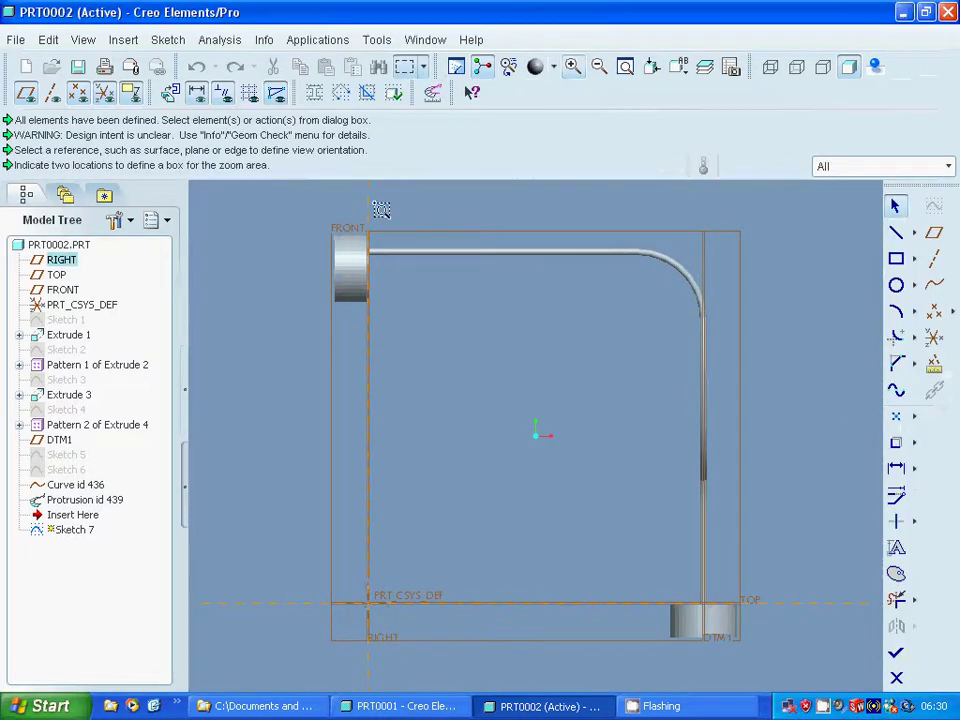
click(332, 226)
click(456, 349)
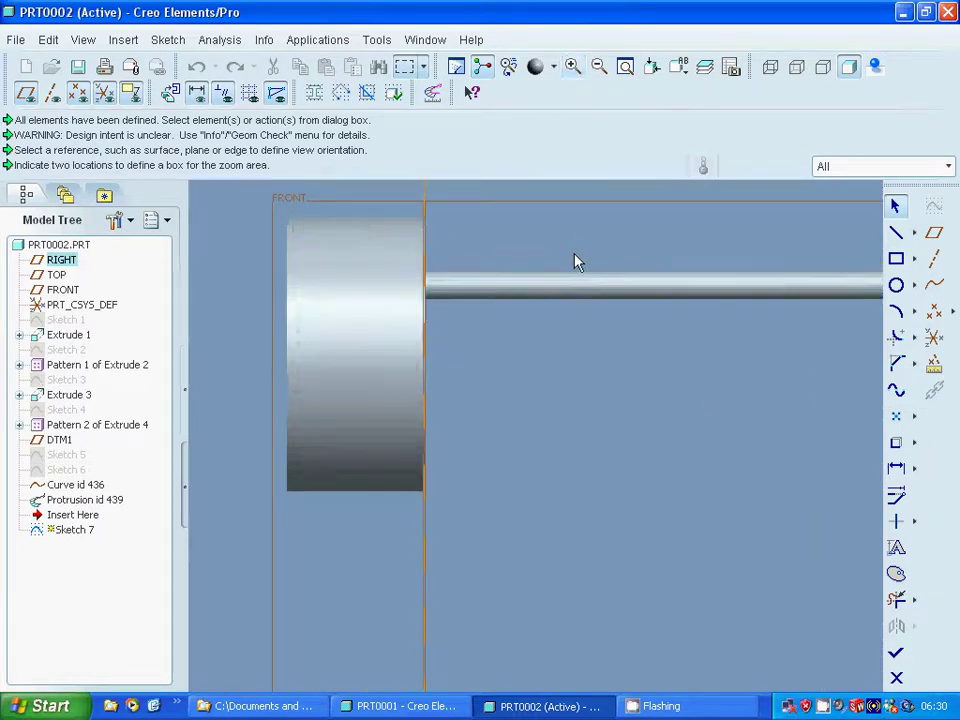
mouse_move(574, 261)
middle_down()
mouse_move(564, 251)
mouse_move(561, 259)
middle_up()
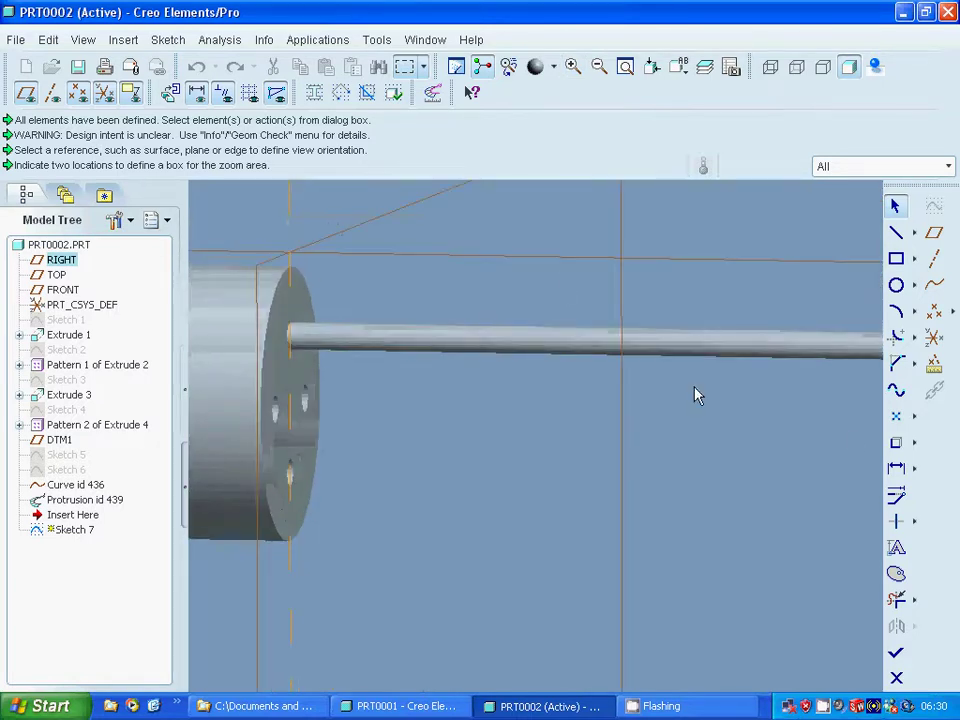
click(896, 442)
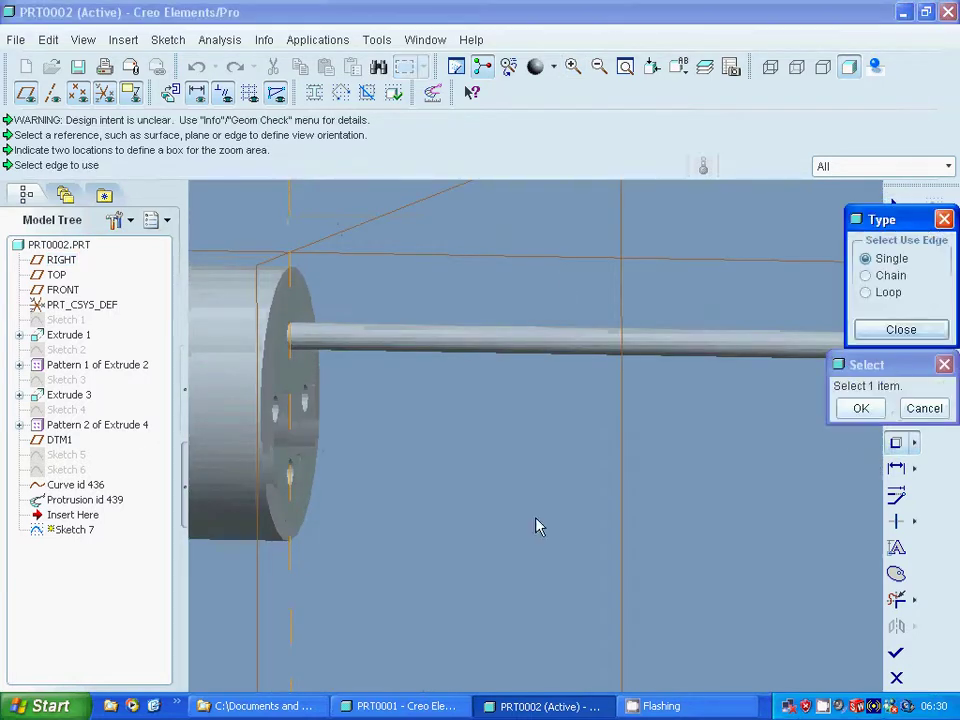
click(291, 491)
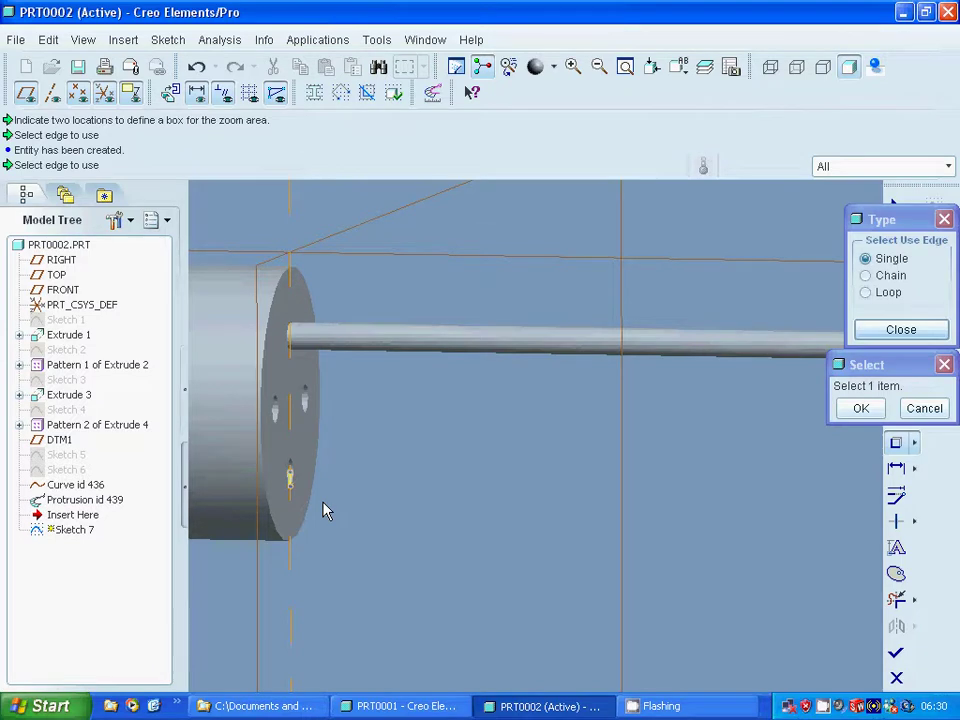
click(901, 331)
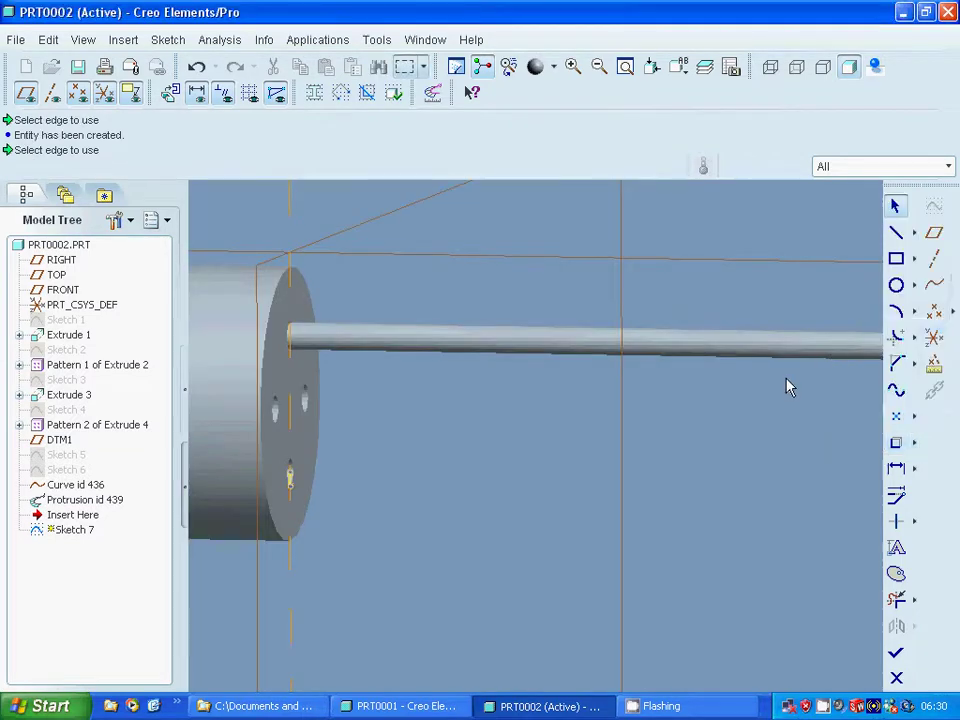
Step: Sketch a horizontal line about 37 long outward from the projected lowest hole and a vertical line about 11 long down from its end
click(895, 233)
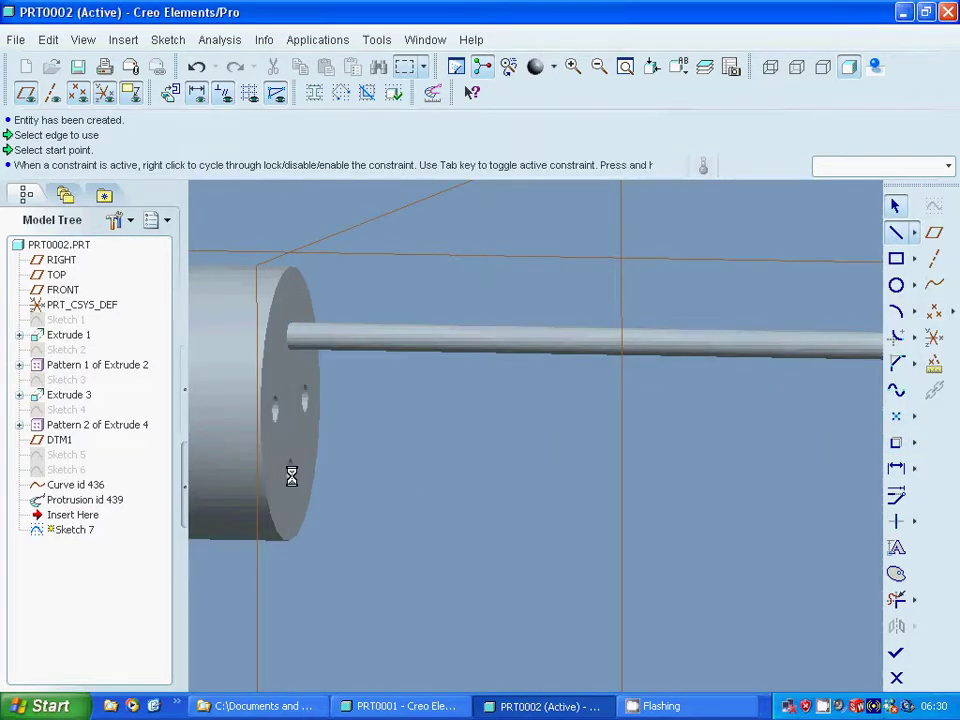
click(290, 476)
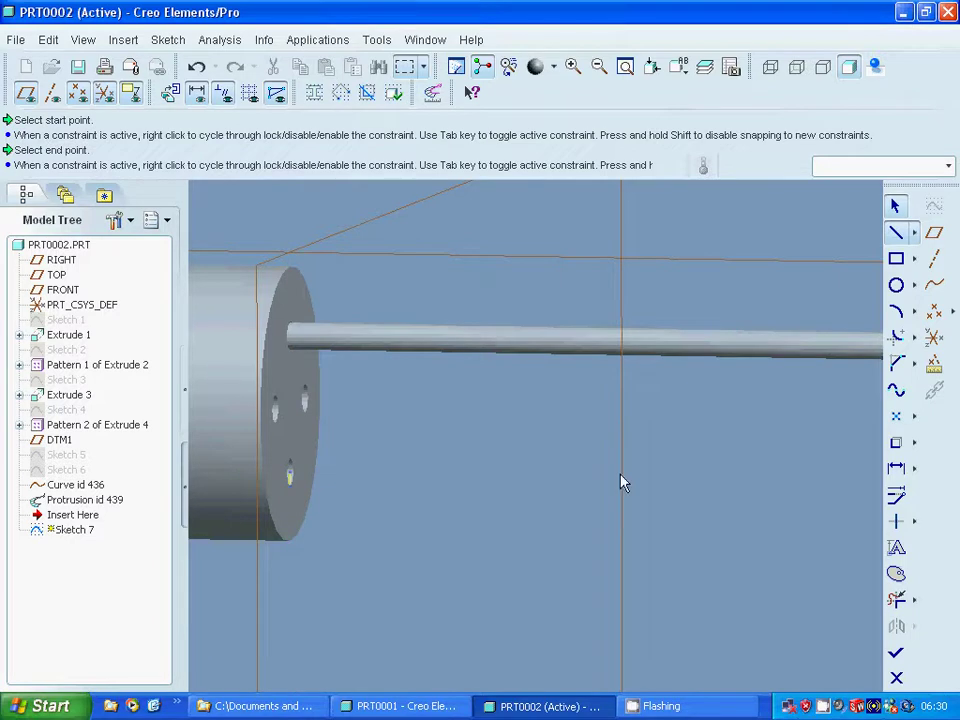
click(790, 482)
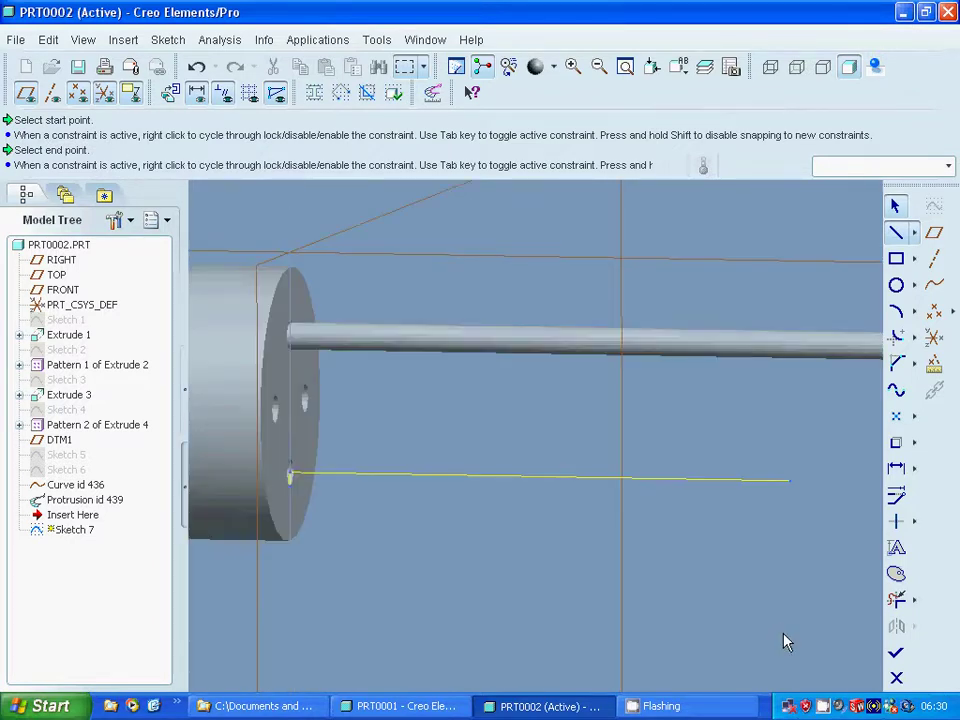
click(790, 628)
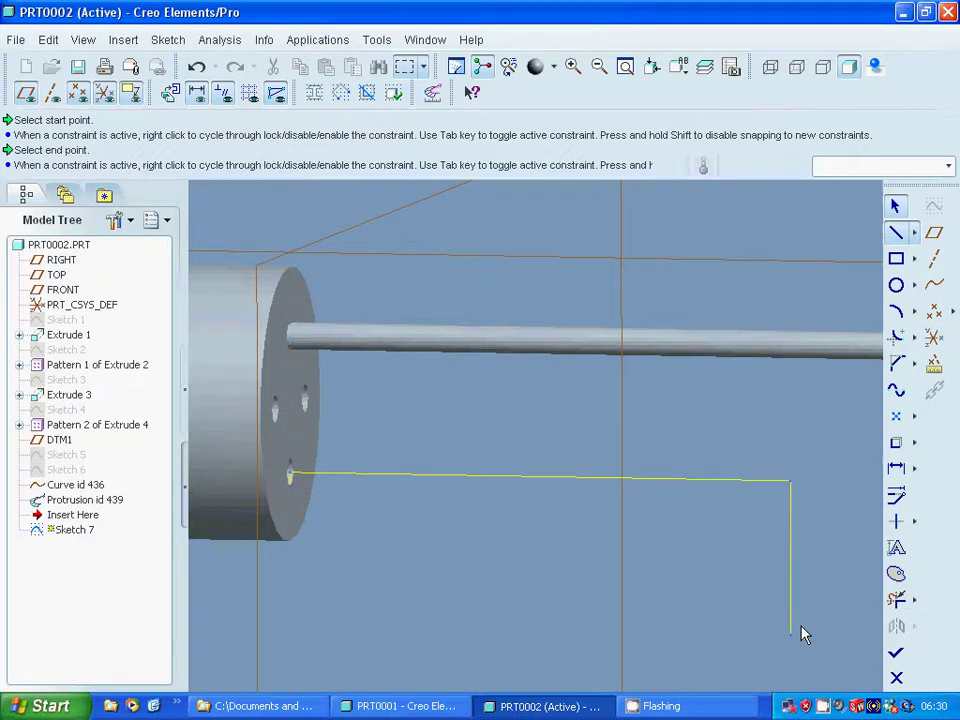
click(896, 207)
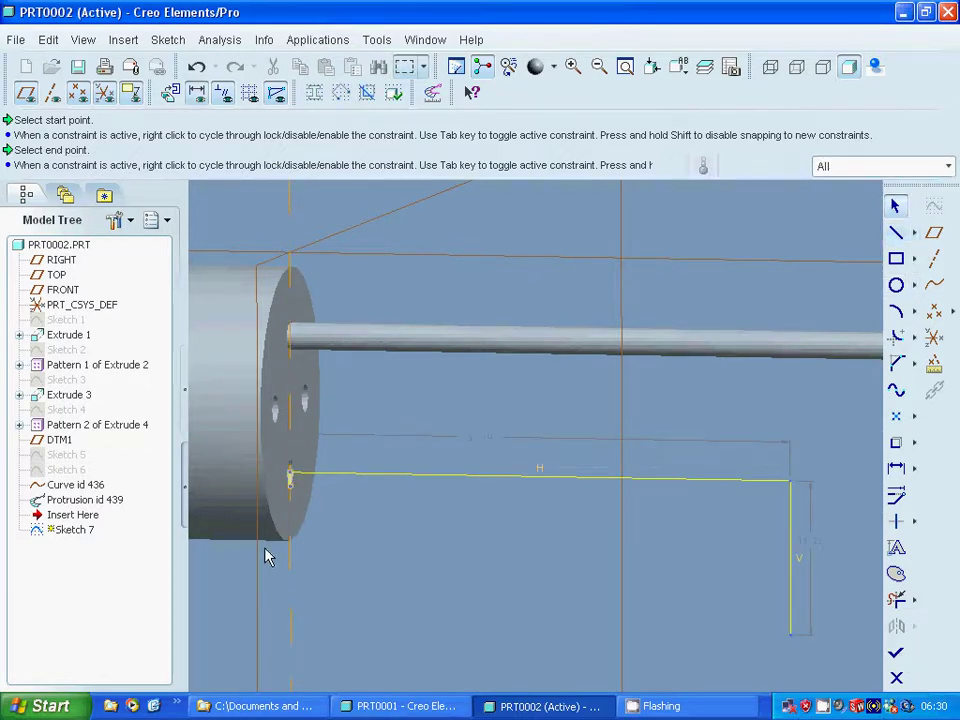
Step: Delete the projected hole edge entities at the start of the horizontal line
drag(268, 557, 300, 480)
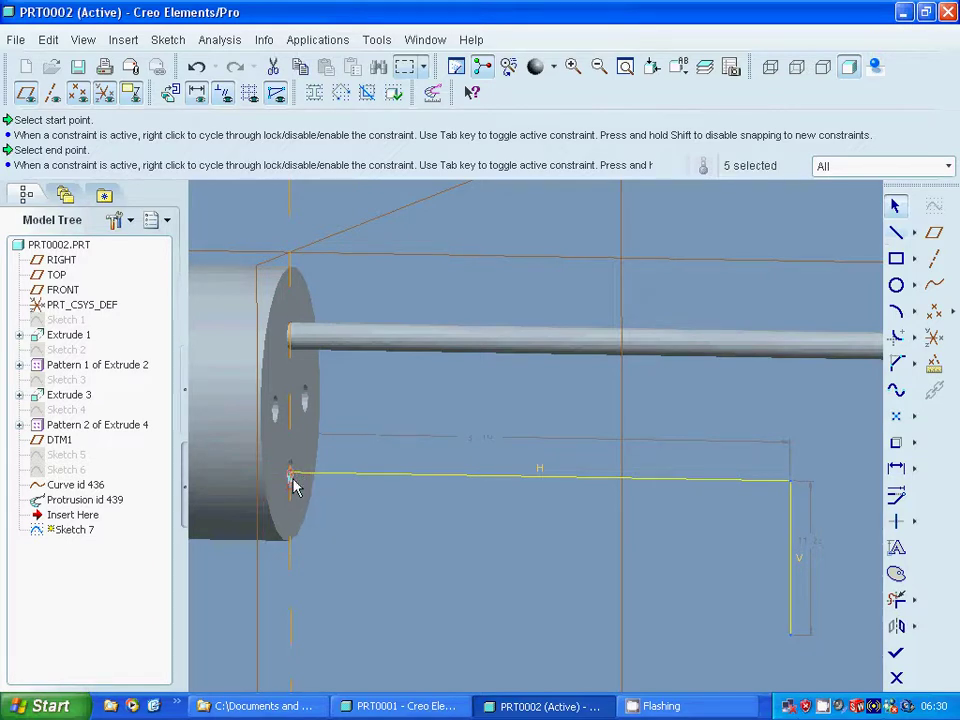
right_click(293, 485)
click(334, 554)
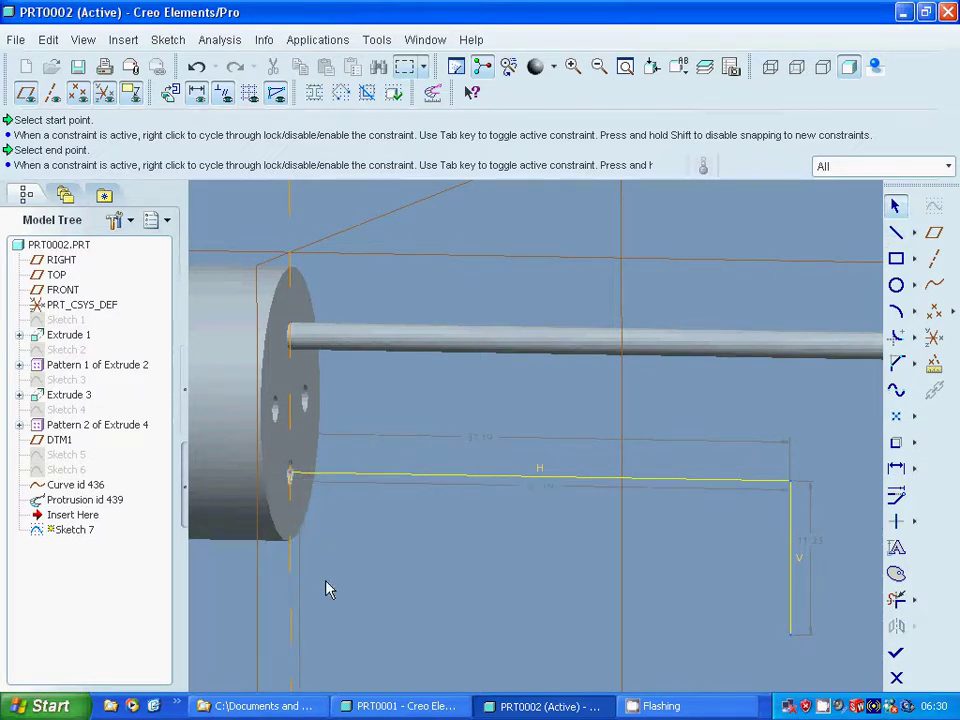
Step: Set the horizontal distance from the disc face to the vertical line to 100
click(542, 493)
middle_click(542, 493)
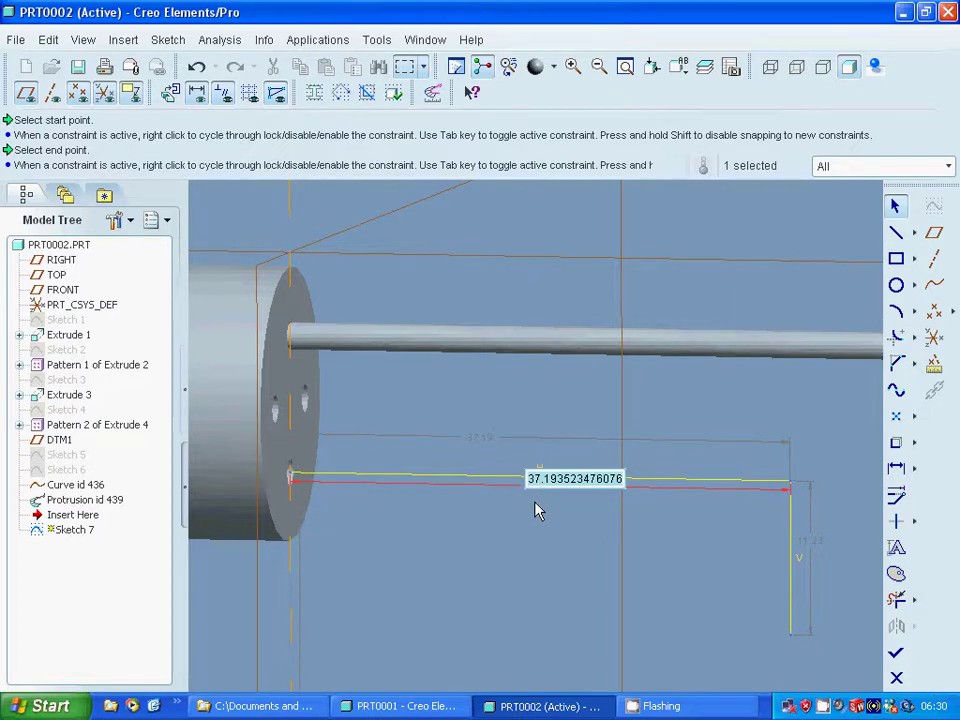
text(1)
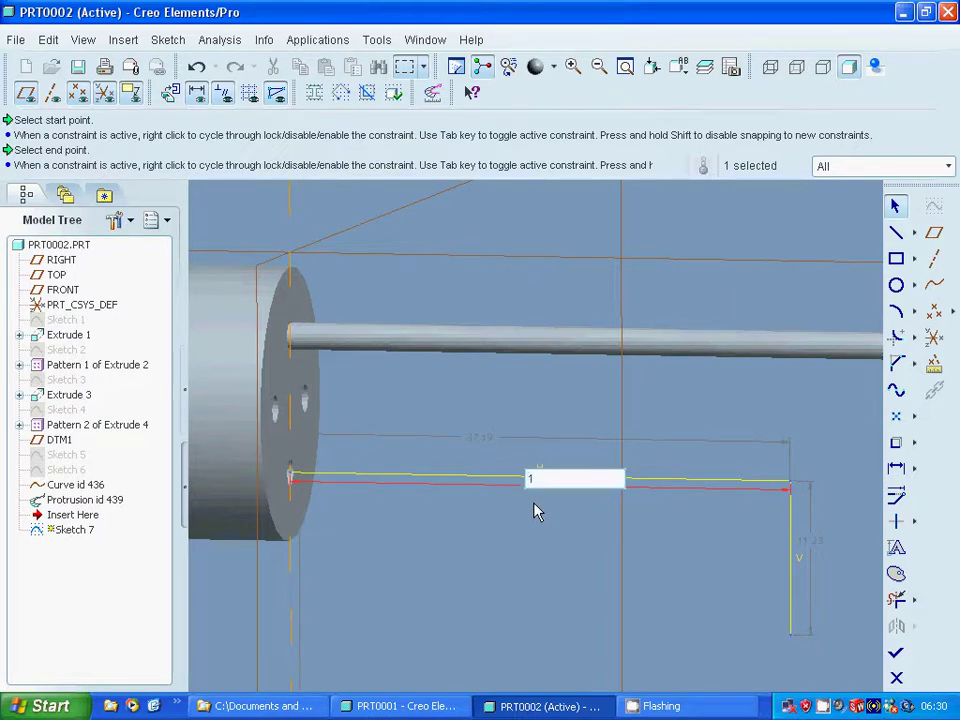
text(00)
key(Return)
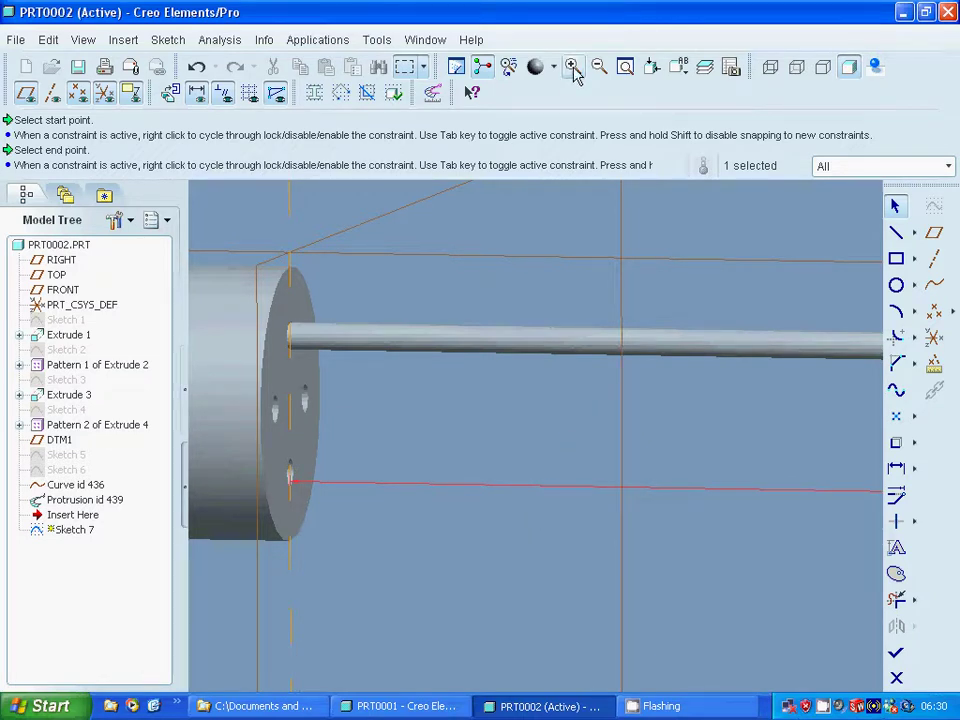
Step: Set the vertical line's length to 40
click(624, 67)
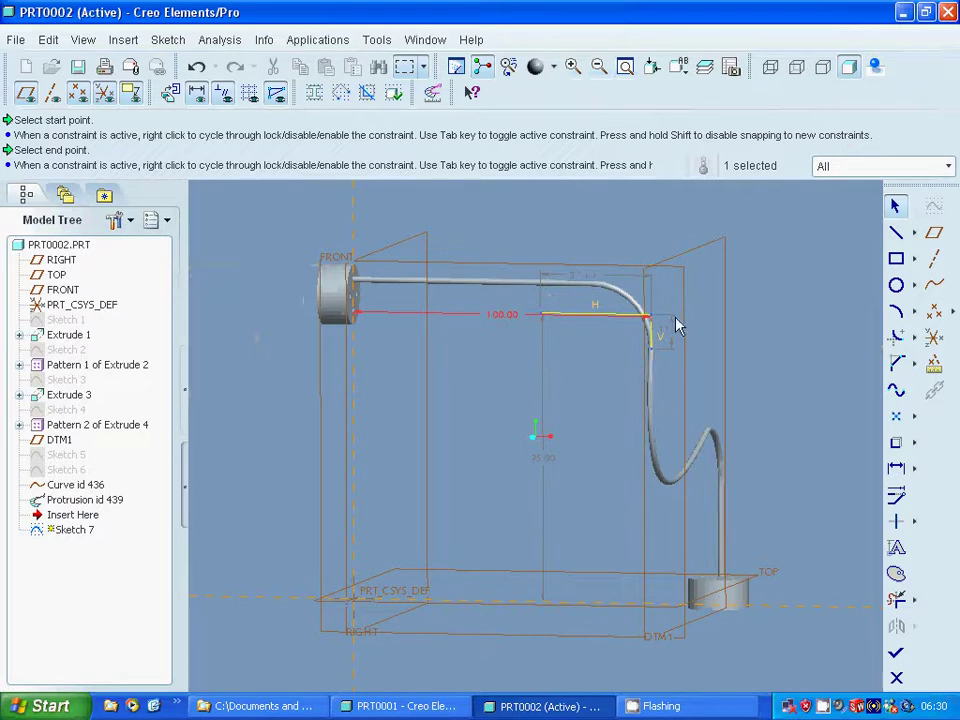
click(676, 326)
double_click(675, 336)
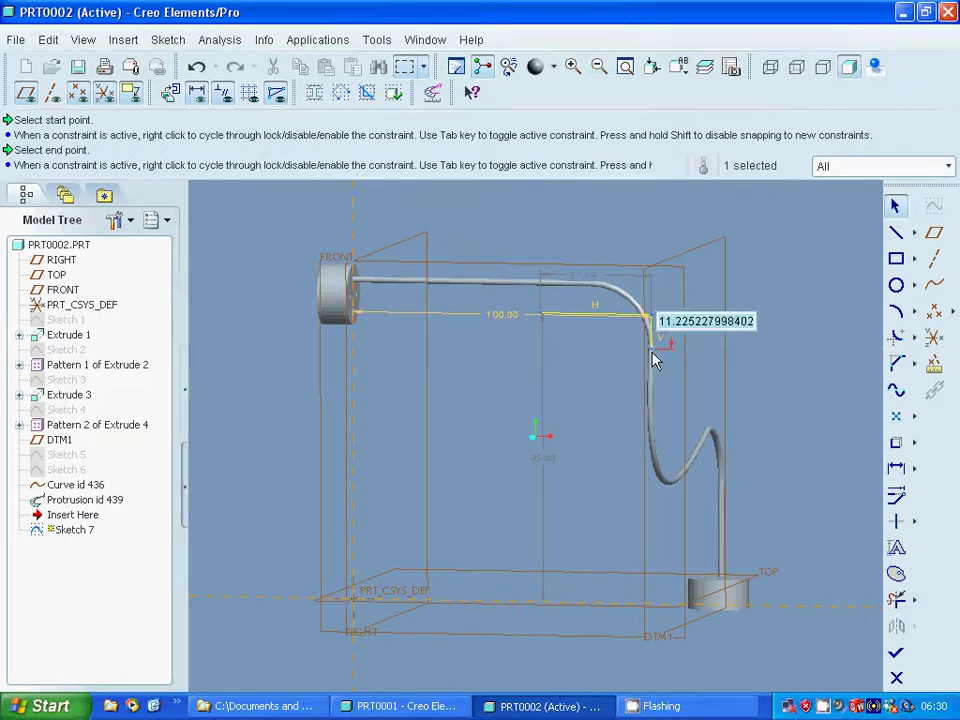
text(5)
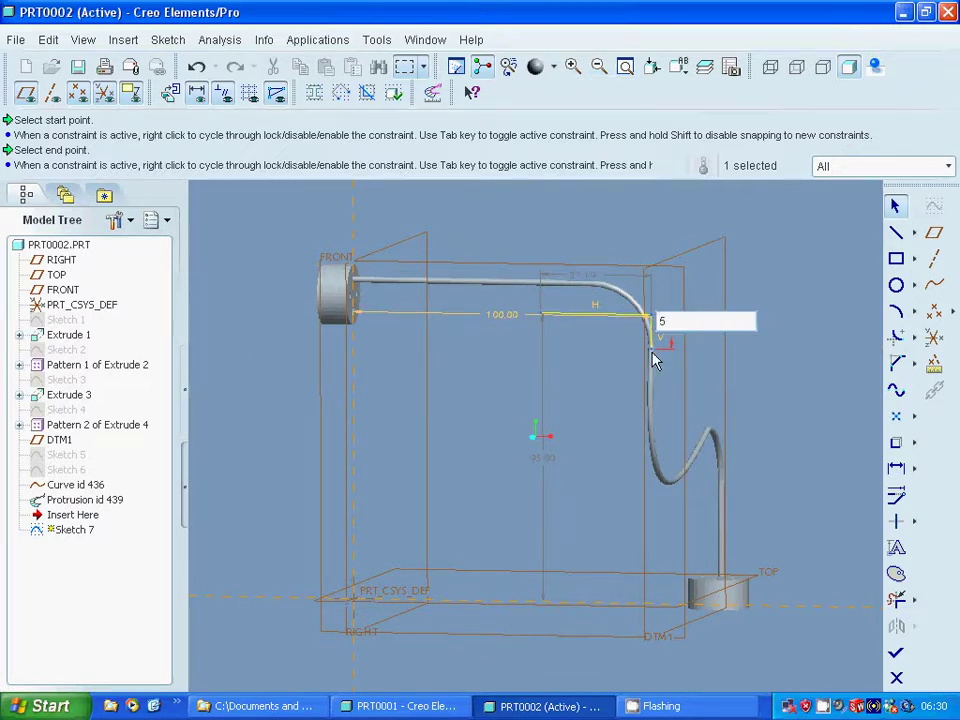
key(Return)
text(40)
key(Return)
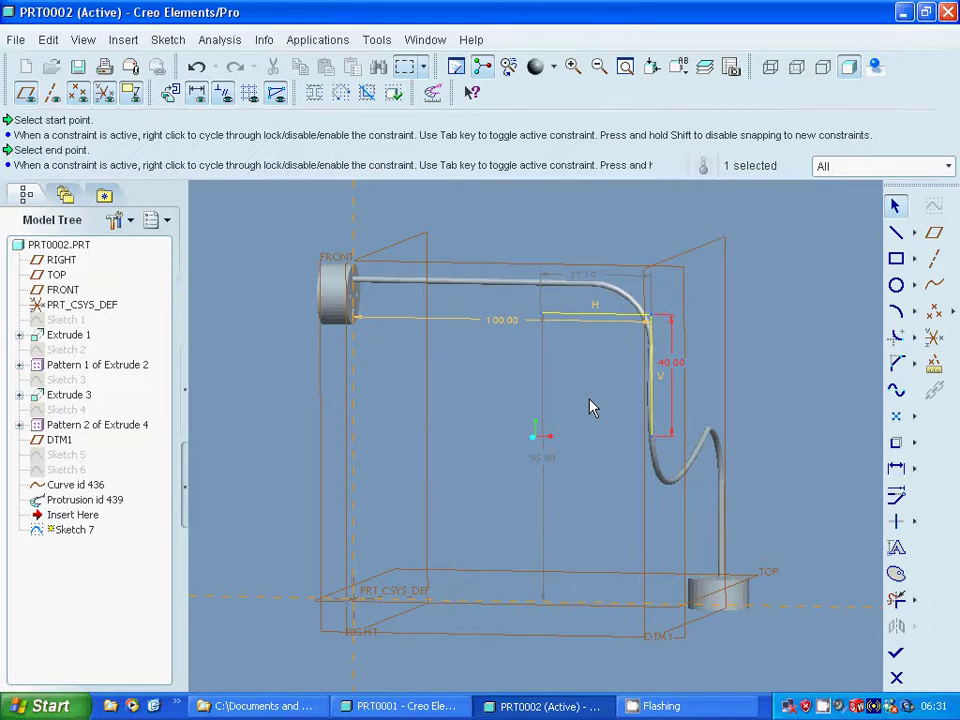
Step: Set the horizontal line's length to 100 so that it starts at the disc face
middle_drag(591, 403, 602, 400)
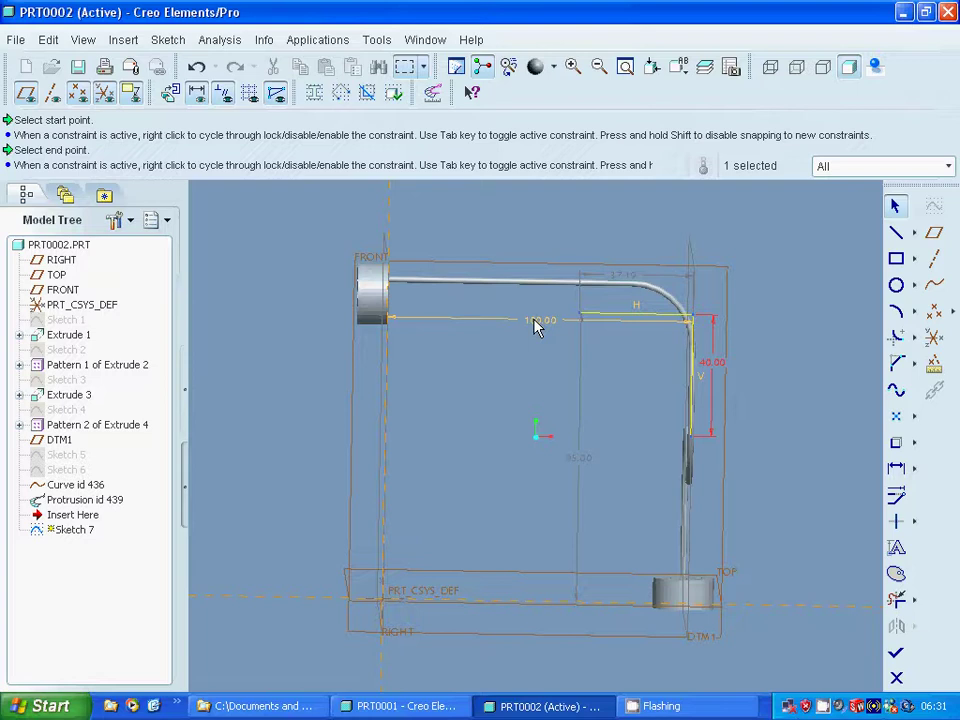
double_click(639, 281)
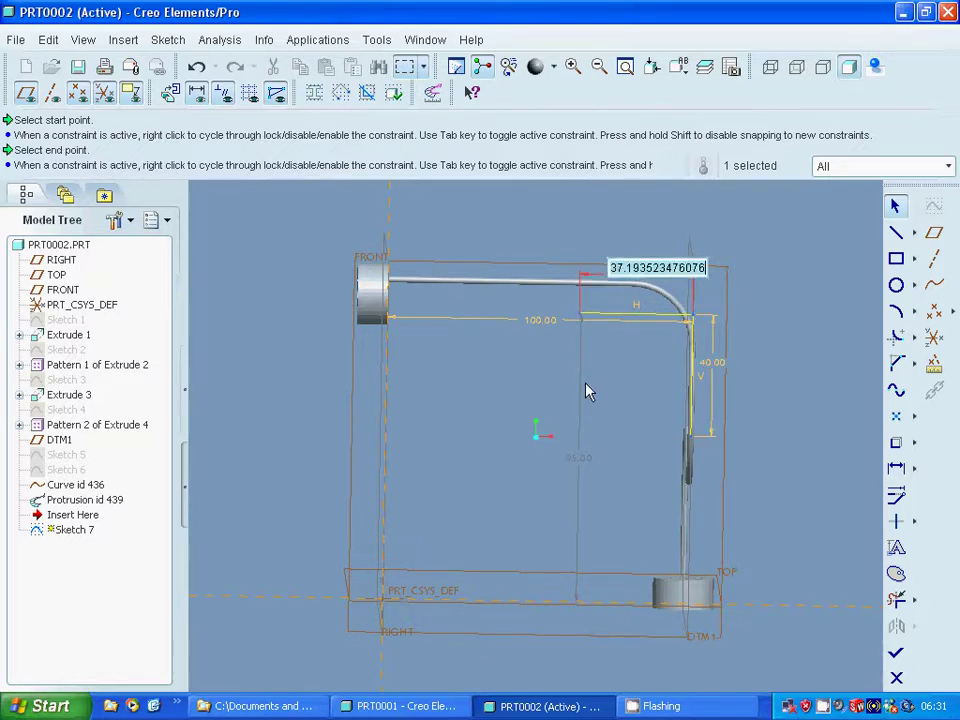
key(BackSpace)
text(100)
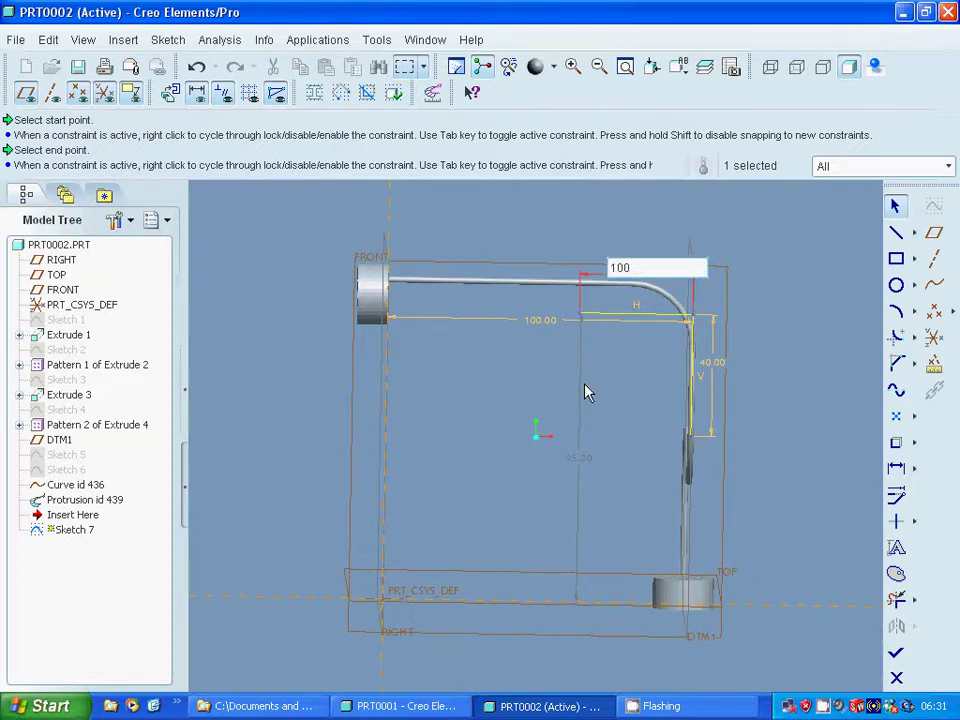
key(Return)
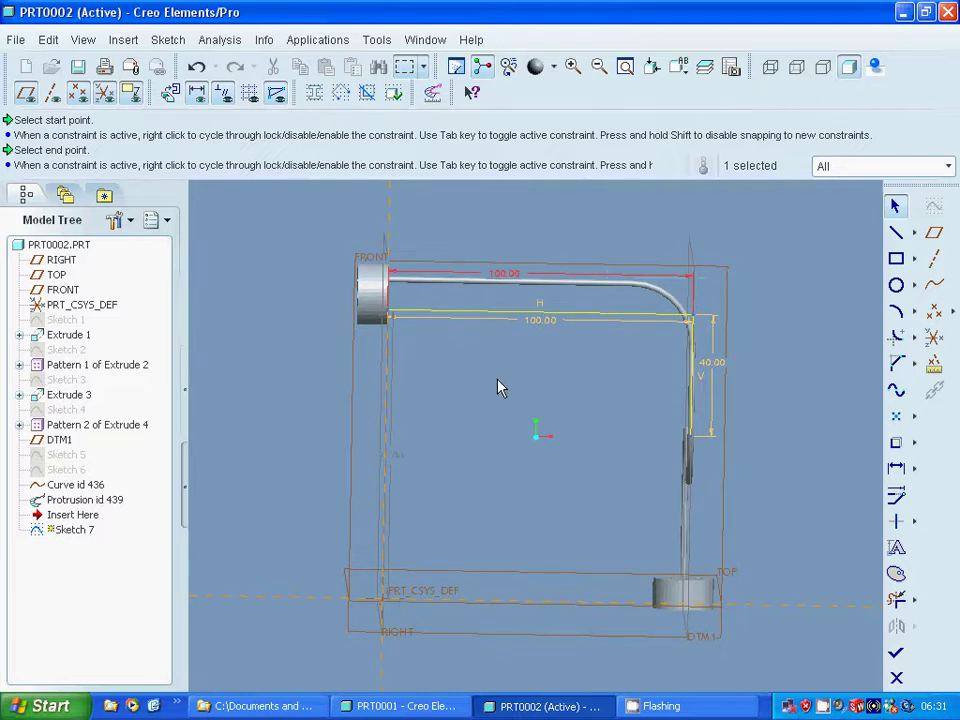
Step: Delete the redundant 100 dimension just below the horizontal line
click(500, 388)
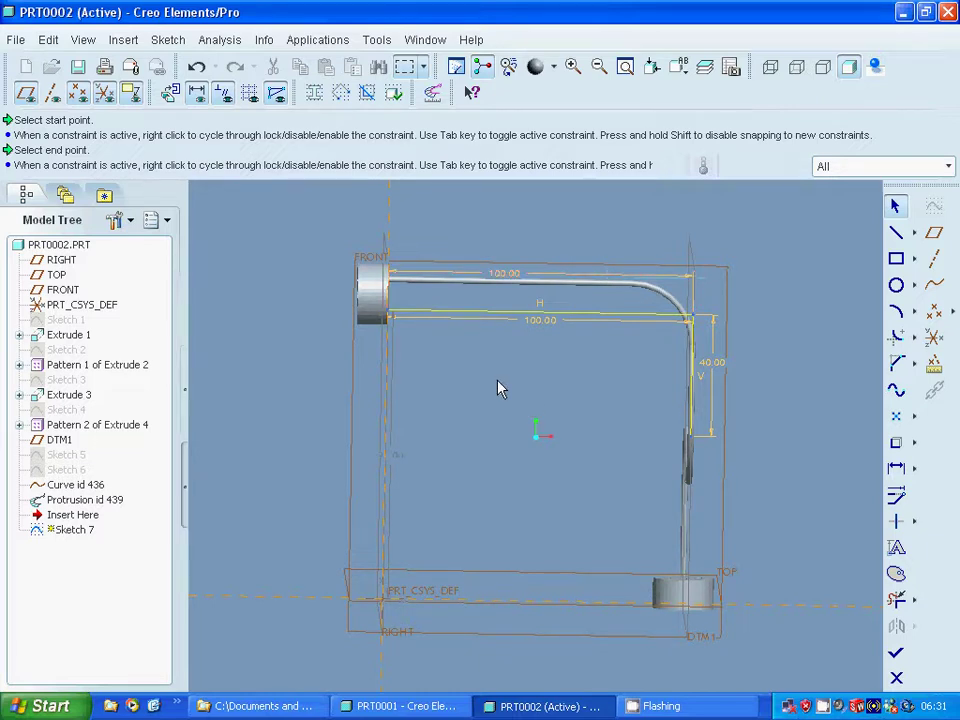
click(543, 322)
right_click(543, 322)
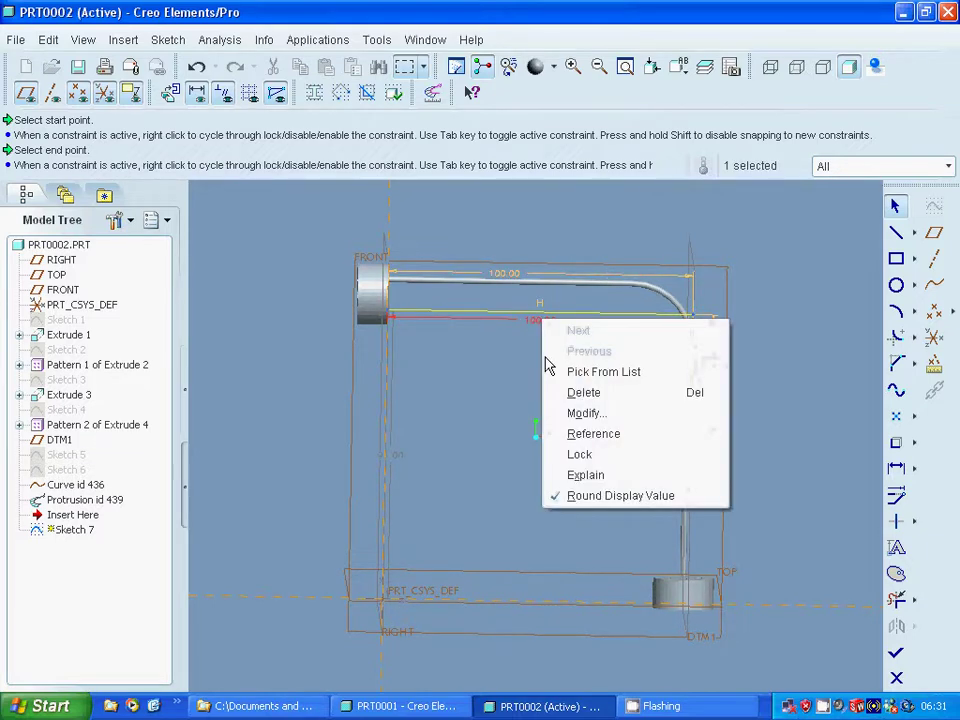
click(574, 394)
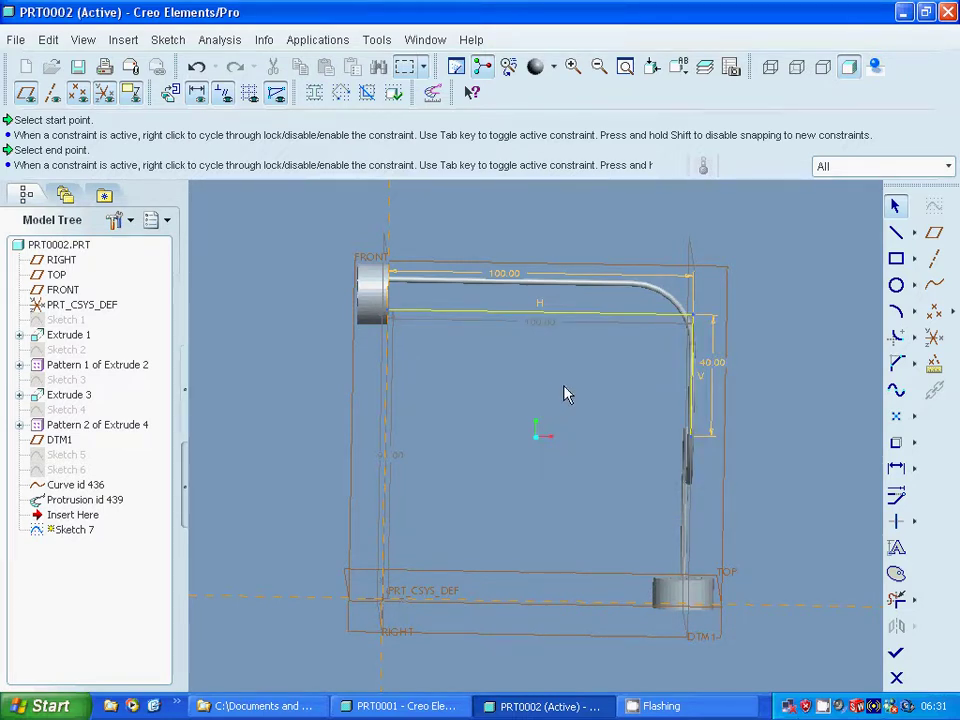
Step: Fillet the corner between the horizontal and vertical lines with a radius of 20 and finish the sketch
click(896, 336)
click(648, 316)
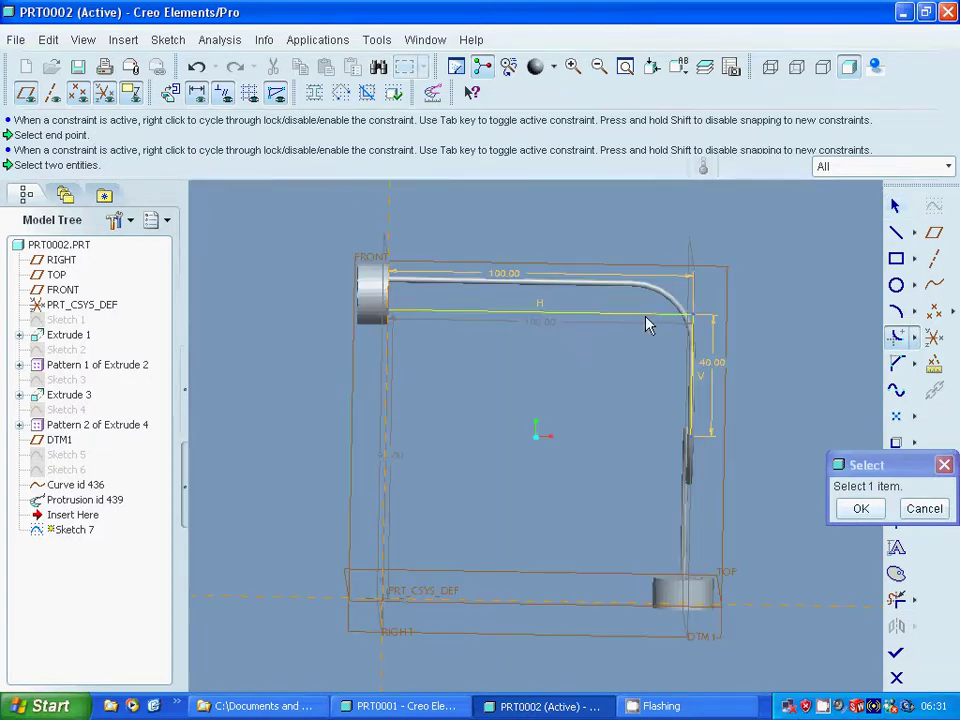
click(692, 366)
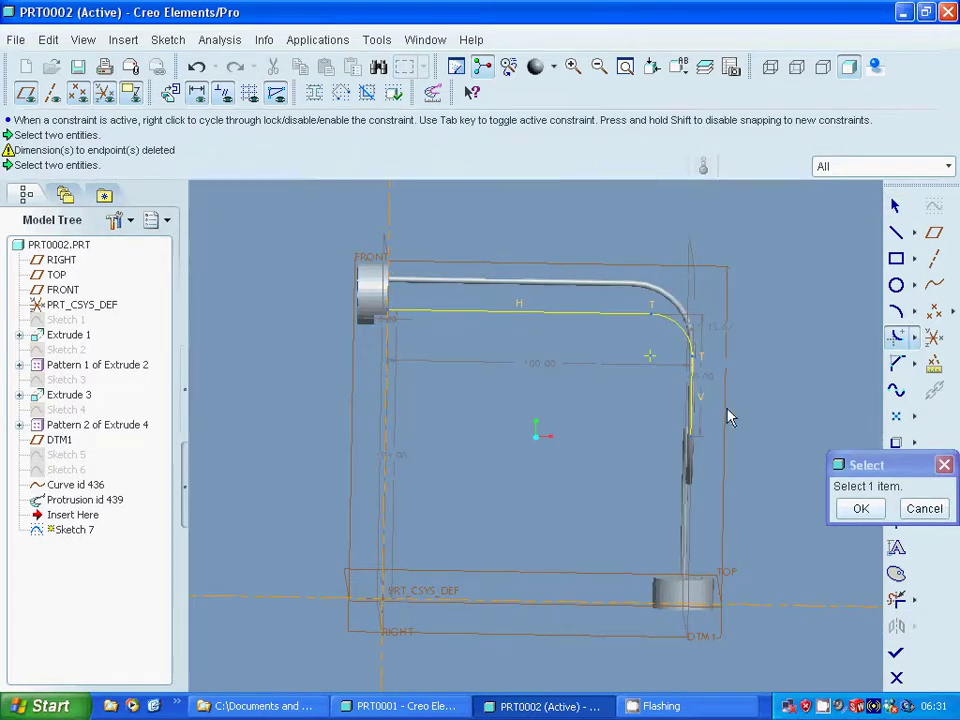
click(861, 508)
double_click(724, 336)
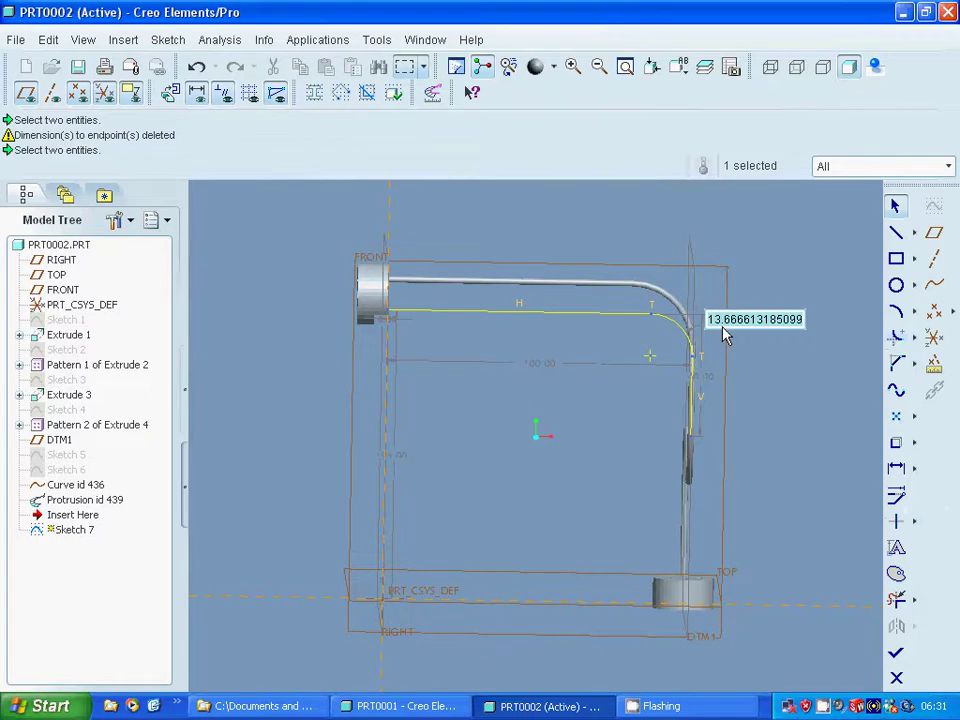
text(20)
key(Return)
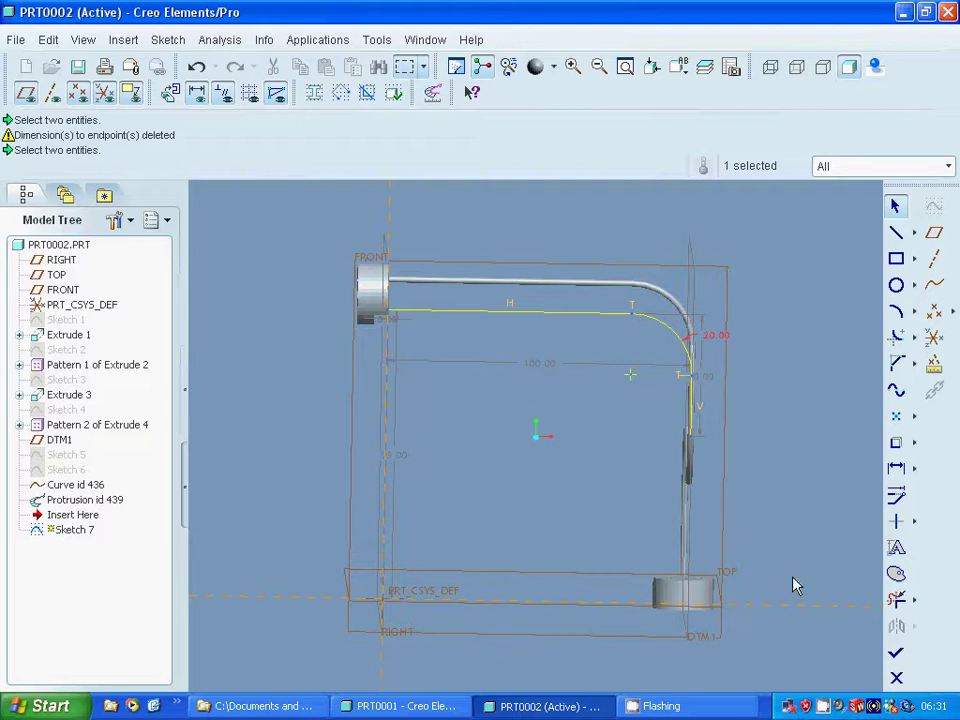
click(896, 652)
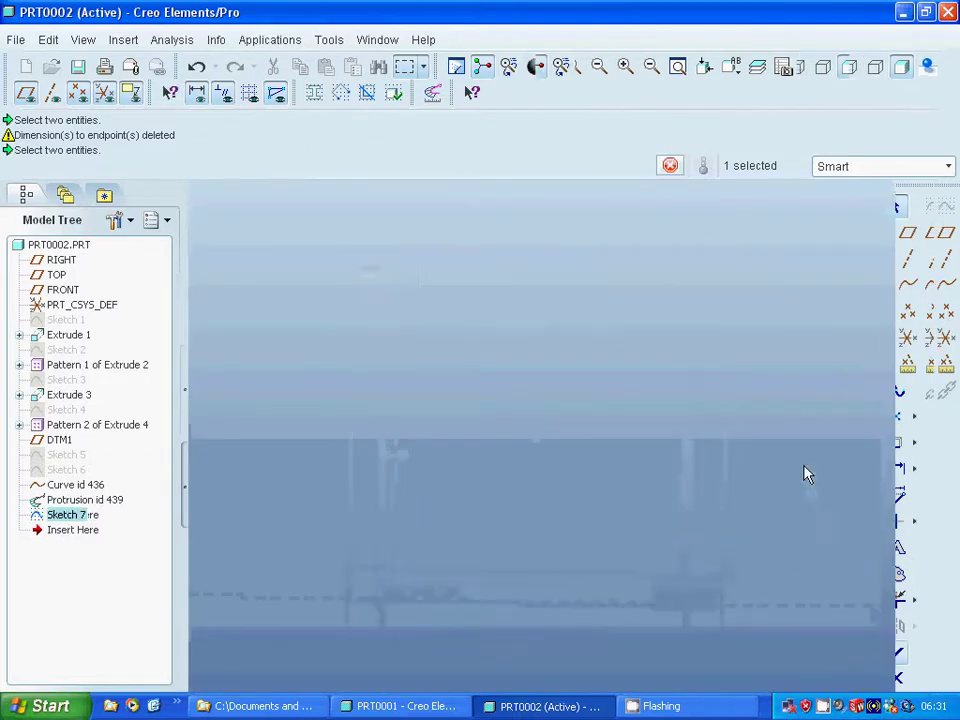
Step: Start a new sketch on datum plane DTM1 with the TOP plane as its orientation reference
middle_drag(791, 467, 785, 508)
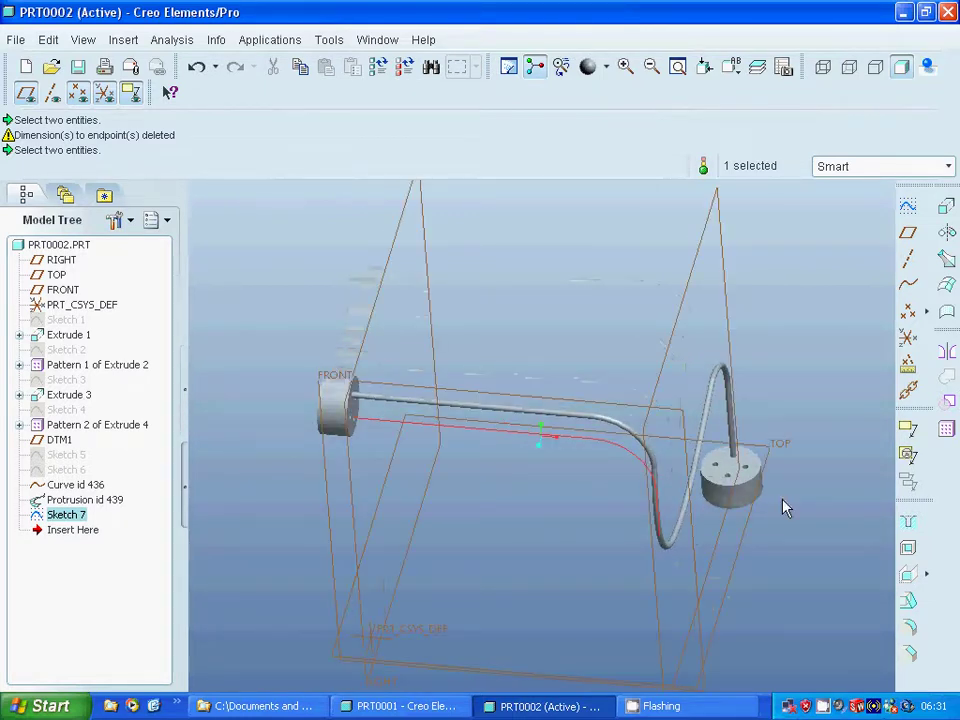
click(695, 279)
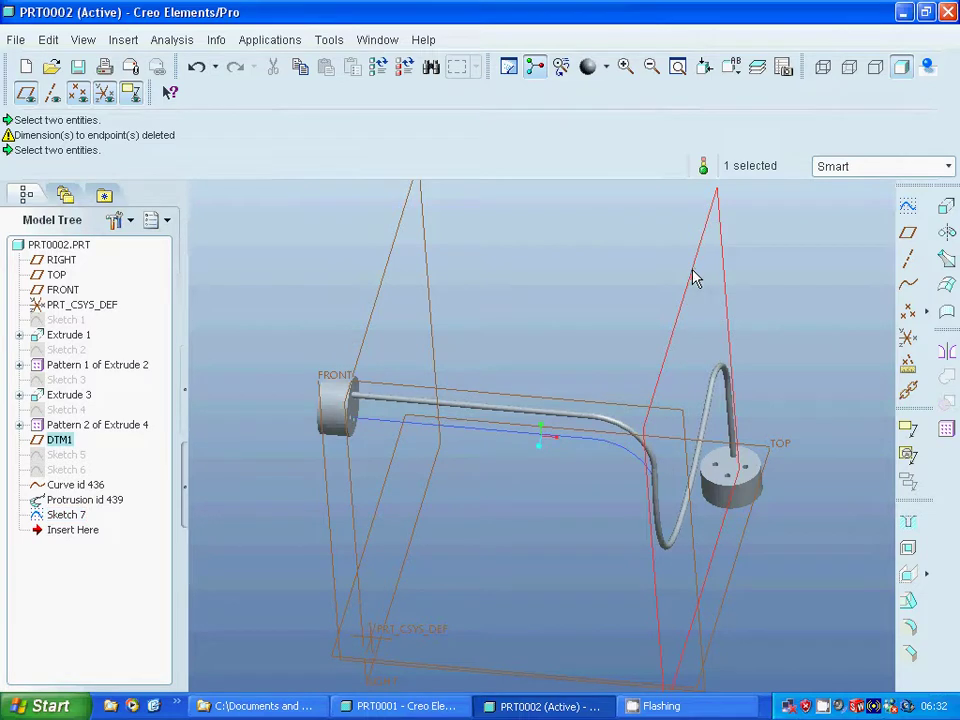
click(907, 207)
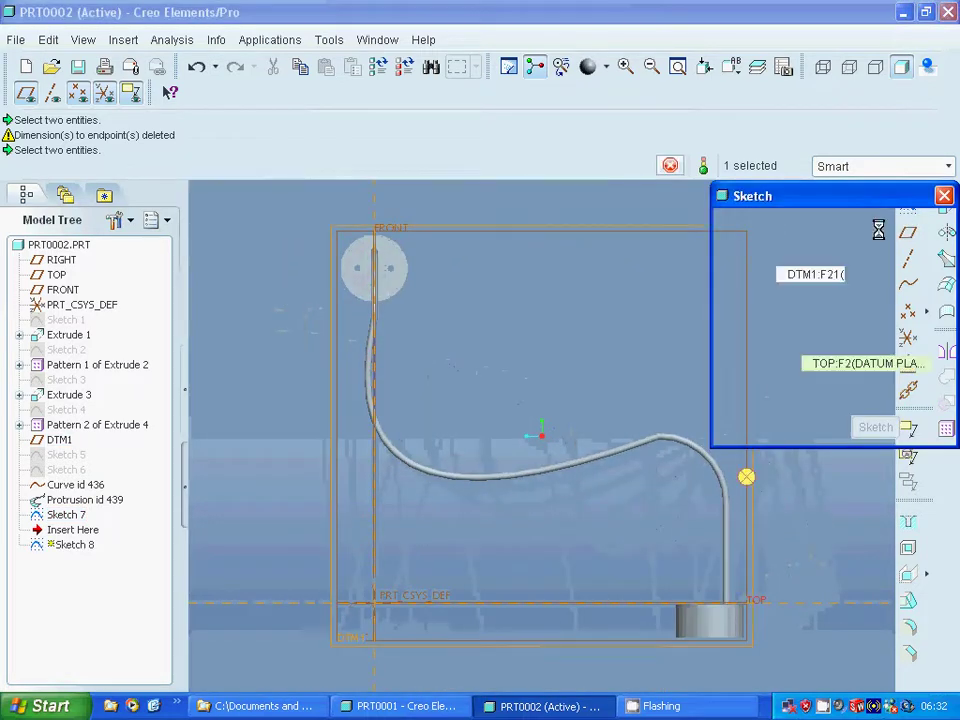
click(875, 427)
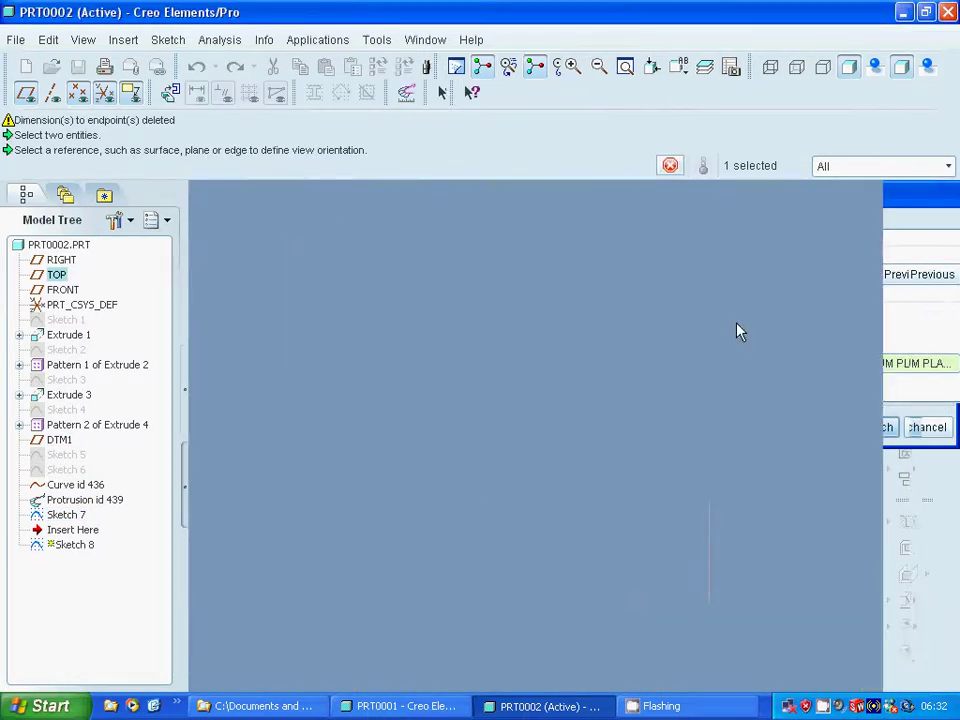
Step: Project the edge of the lower disc's hole opposite the swept rod into the DTM1 sketch as a single edge
click(574, 70)
click(623, 546)
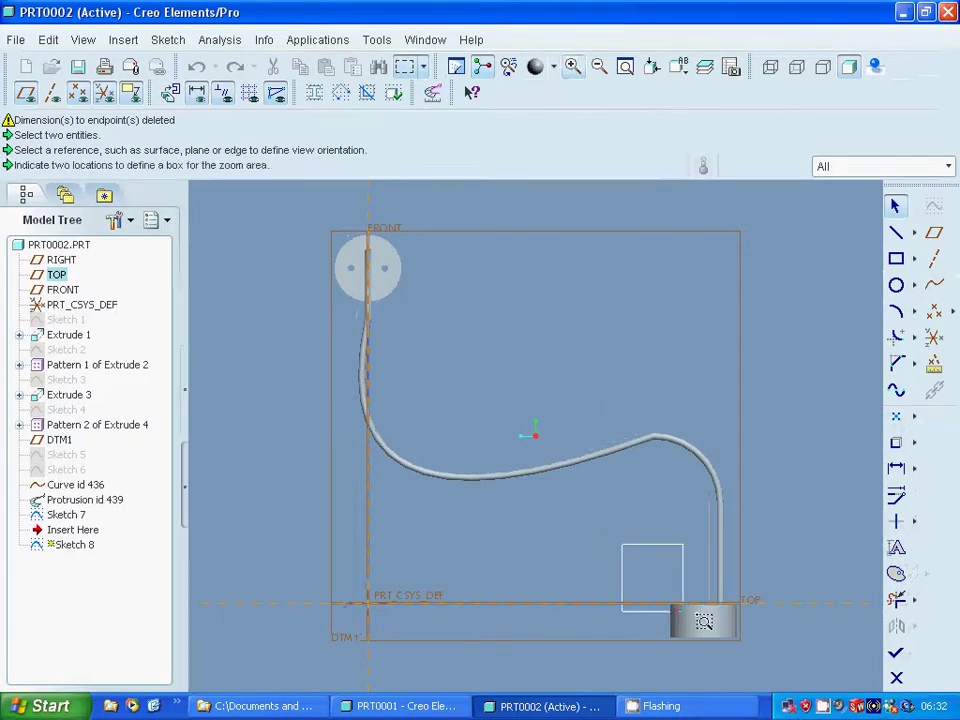
click(720, 632)
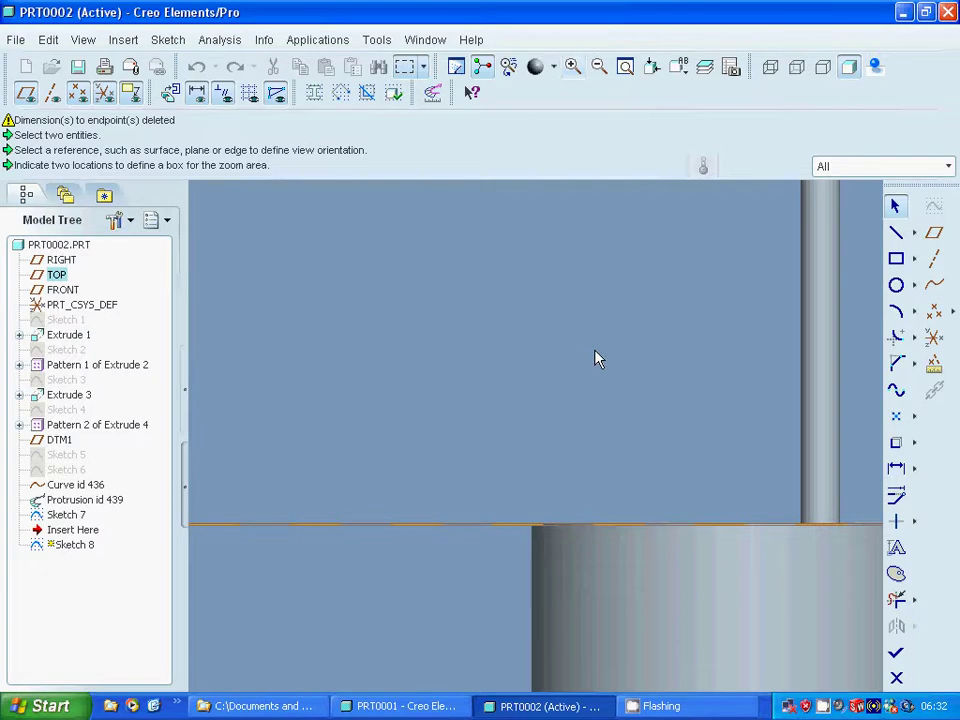
middle_drag(596, 358, 603, 386)
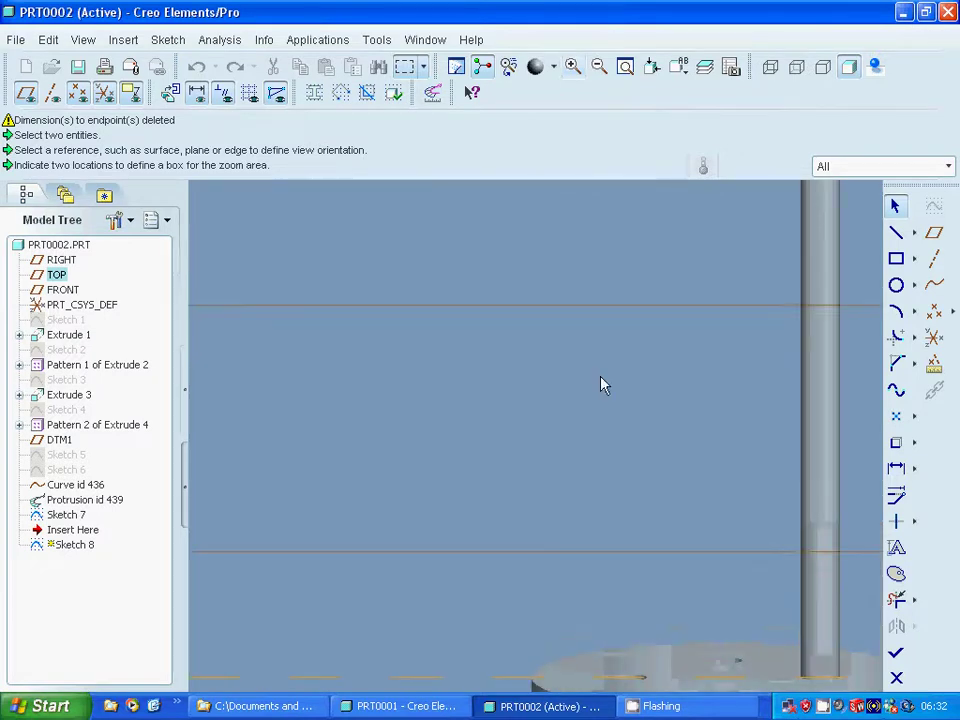
click(896, 442)
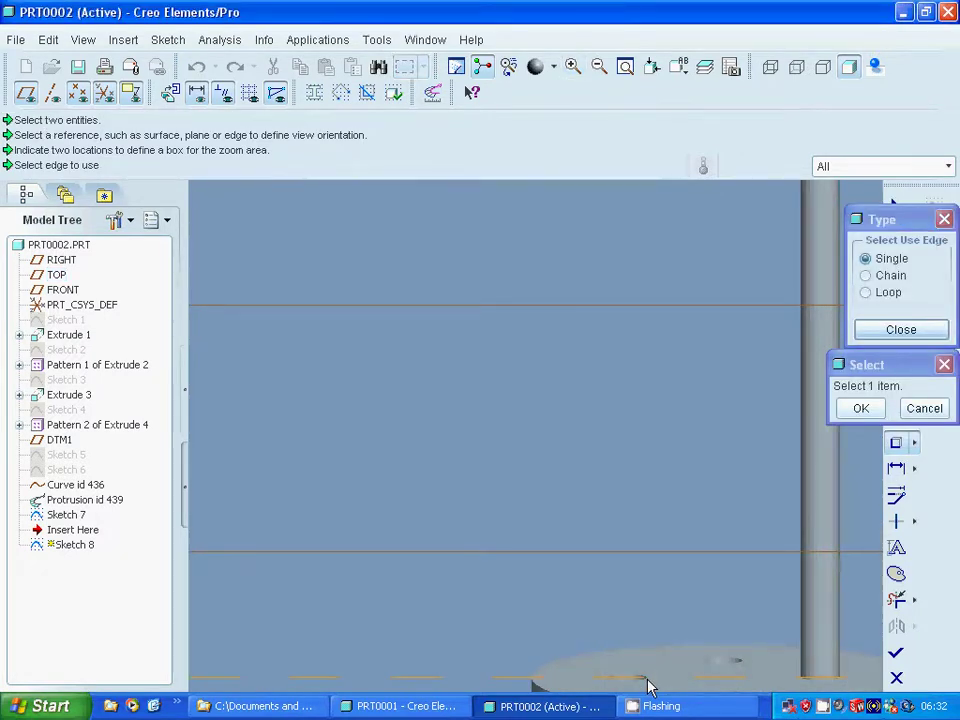
click(642, 684)
click(896, 330)
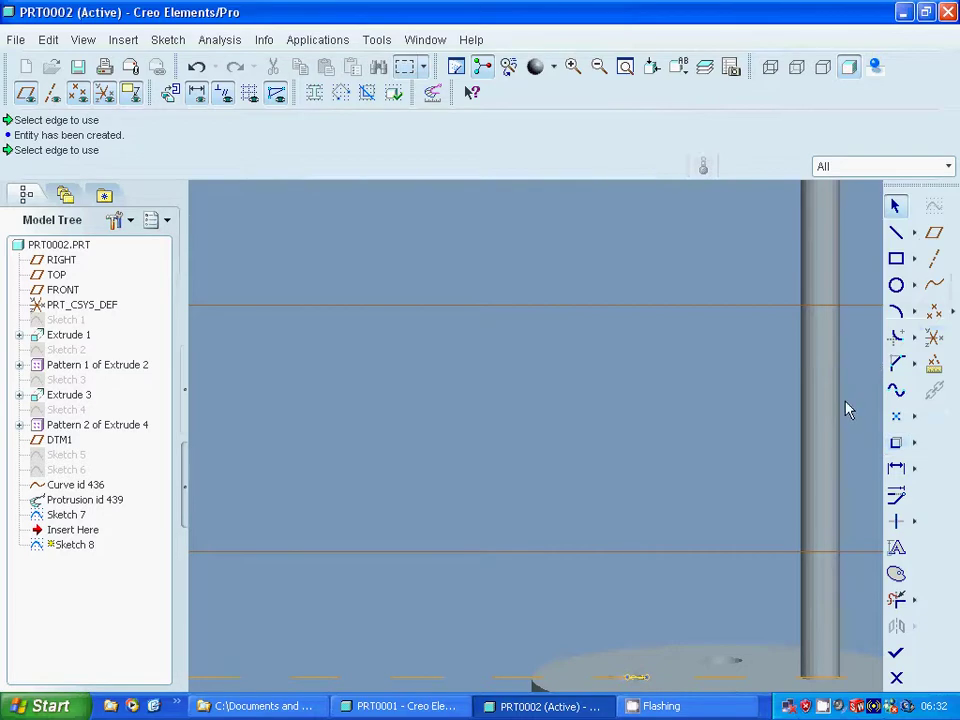
Step: Sketch a vertical line about 23 up from the projected hole edge and a horizontal line about 18 toward the vertical reference
click(896, 234)
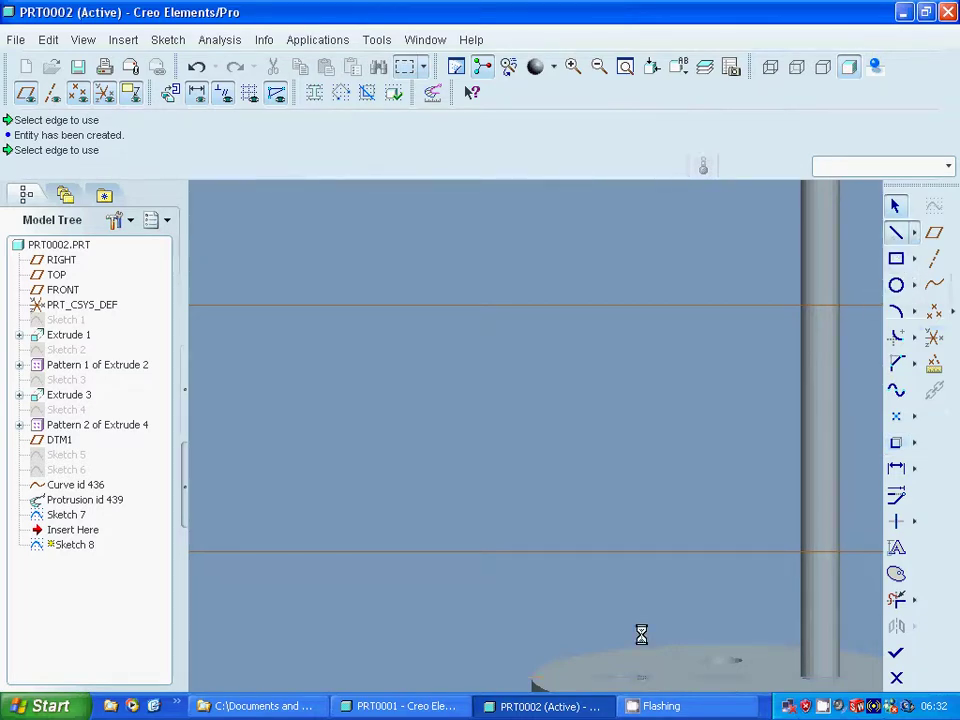
click(628, 676)
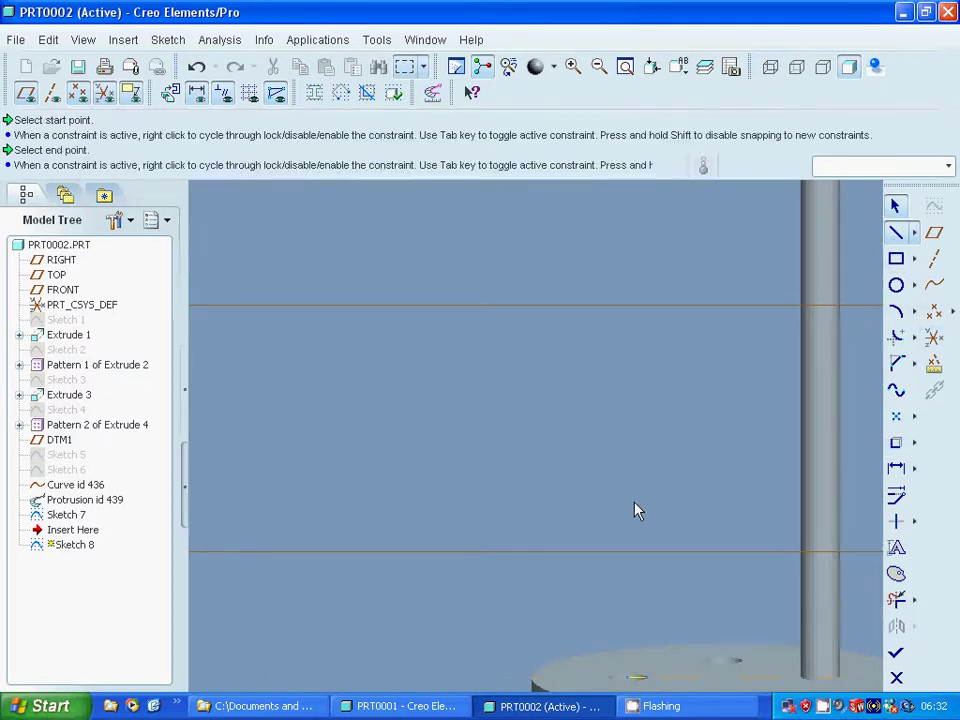
click(628, 244)
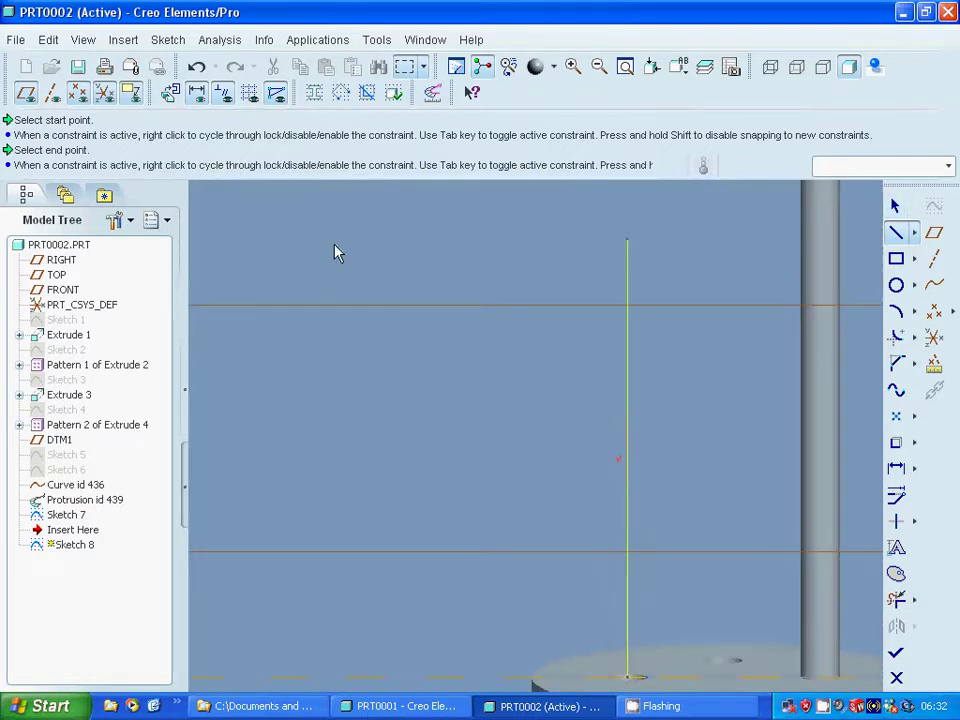
click(273, 240)
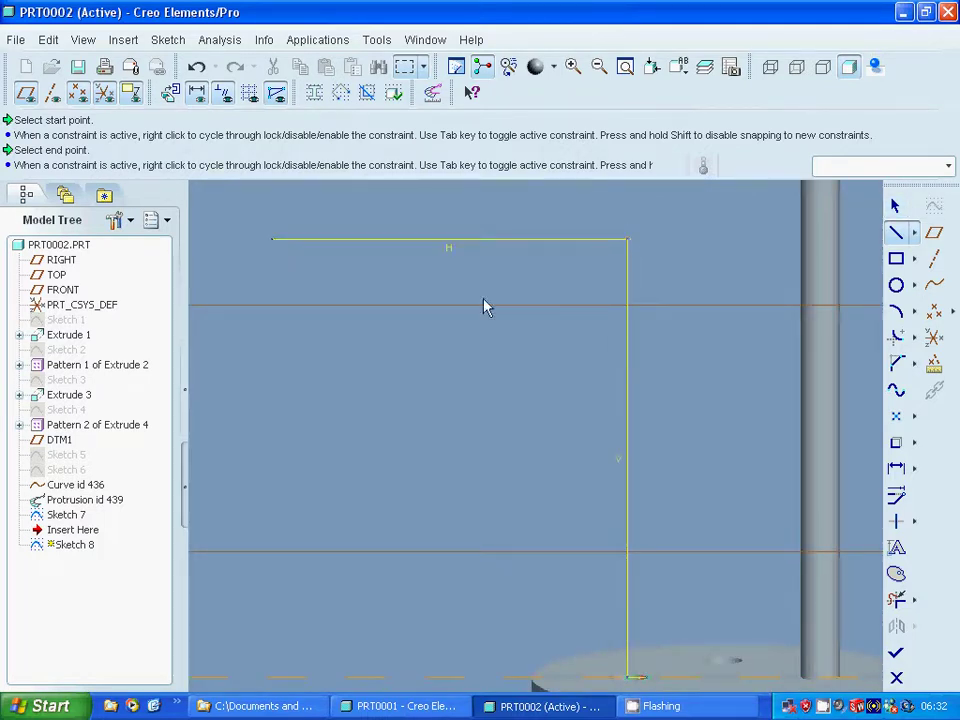
middle_click(709, 497)
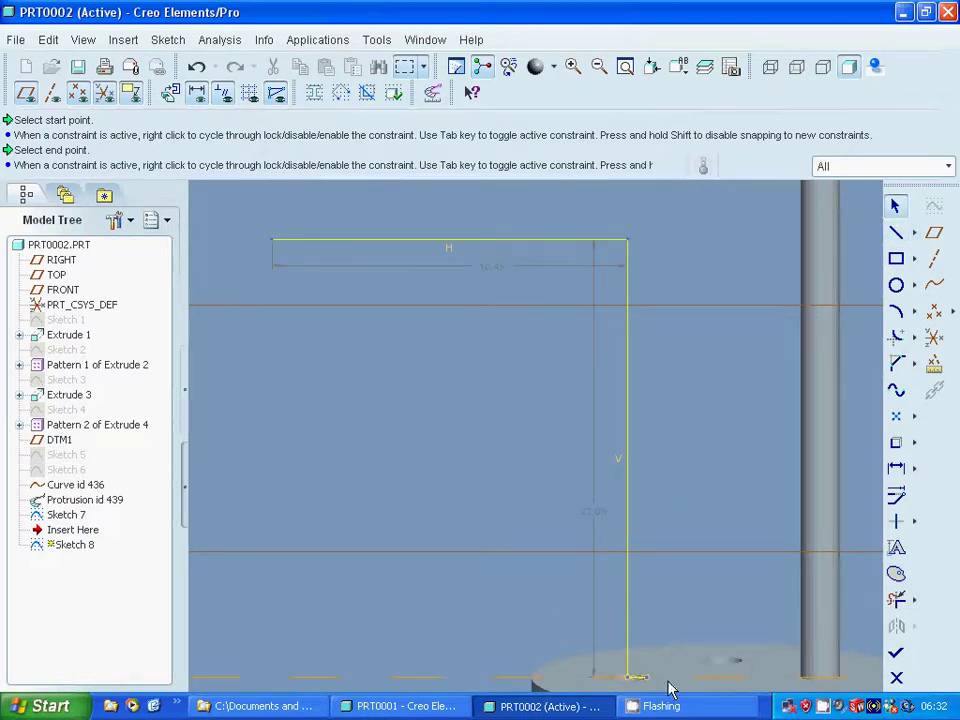
Step: Delete the projected hole edge at the foot of the vertical line
drag(551, 613, 634, 681)
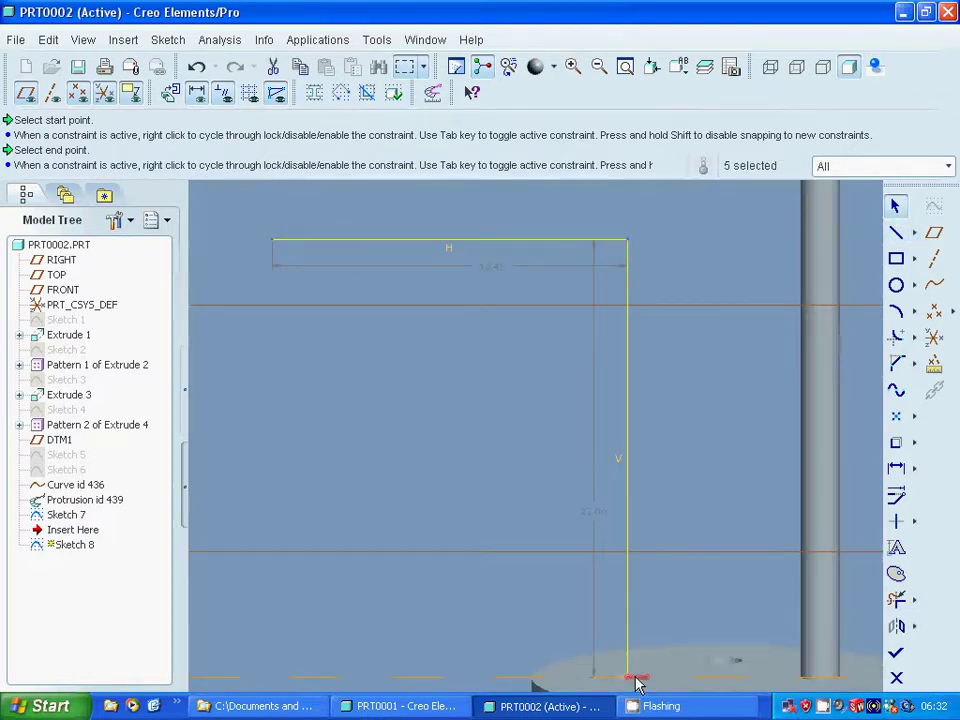
right_click(636, 683)
click(677, 583)
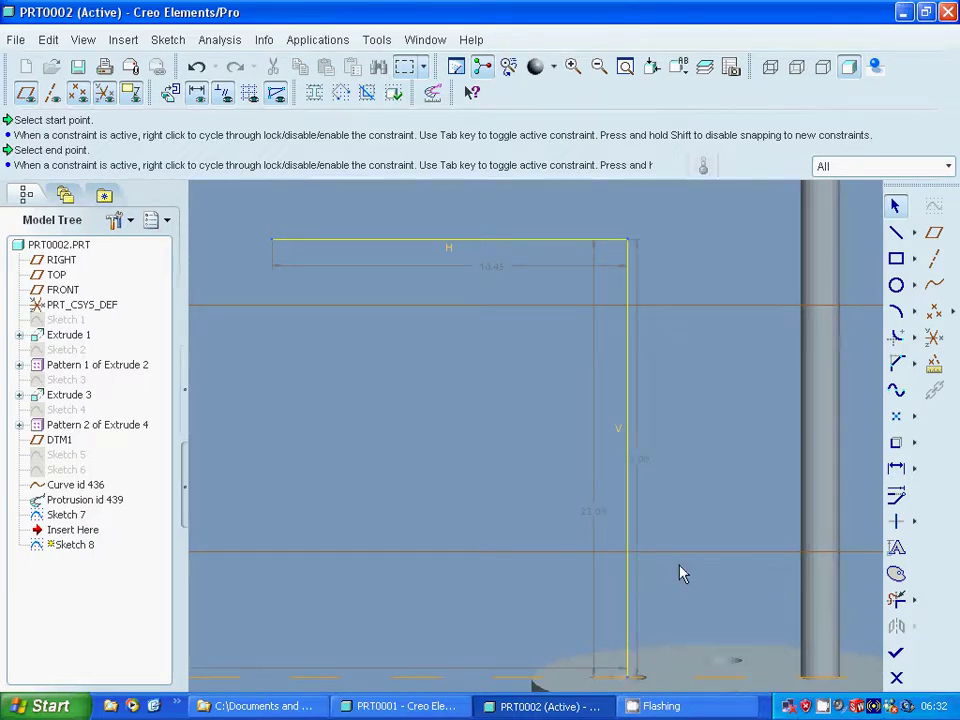
Step: Set the vertical line's length to 50
click(598, 66)
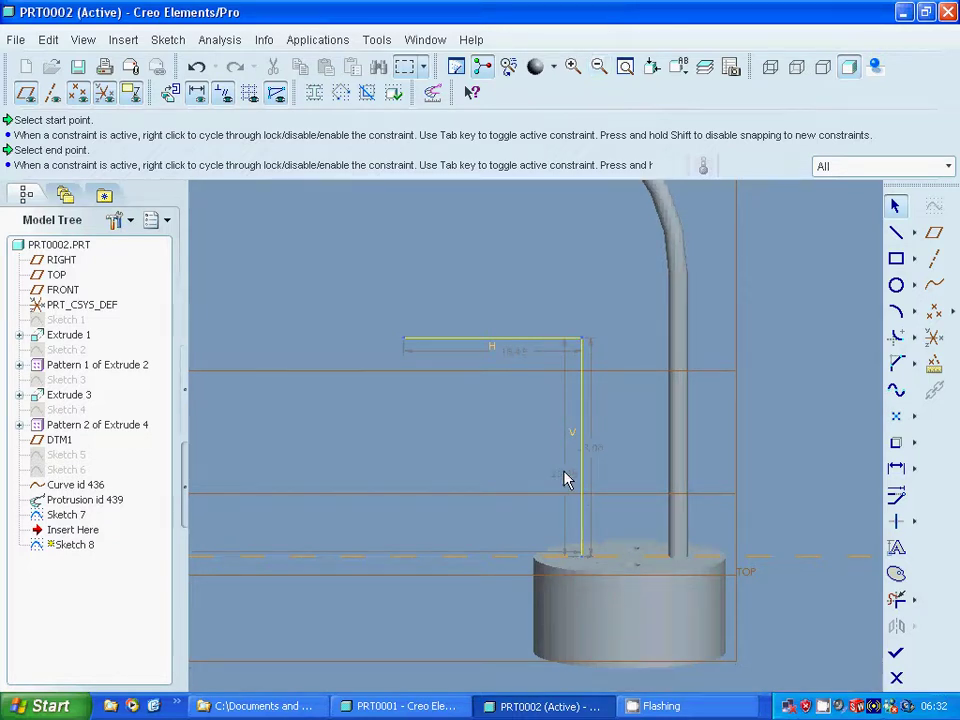
double_click(564, 478)
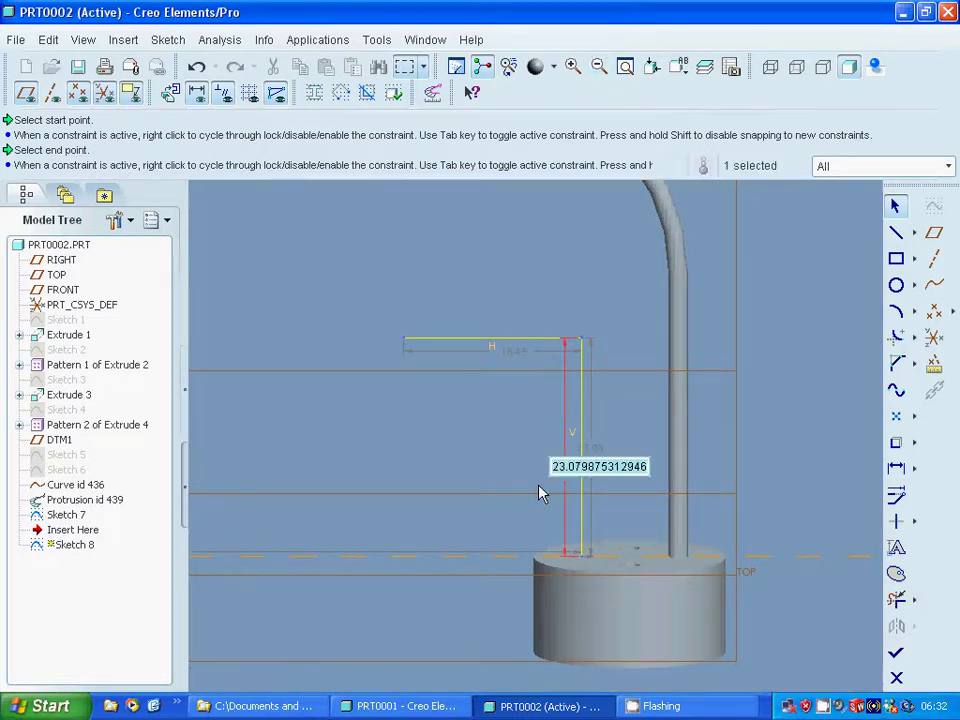
text(50)
key(Return)
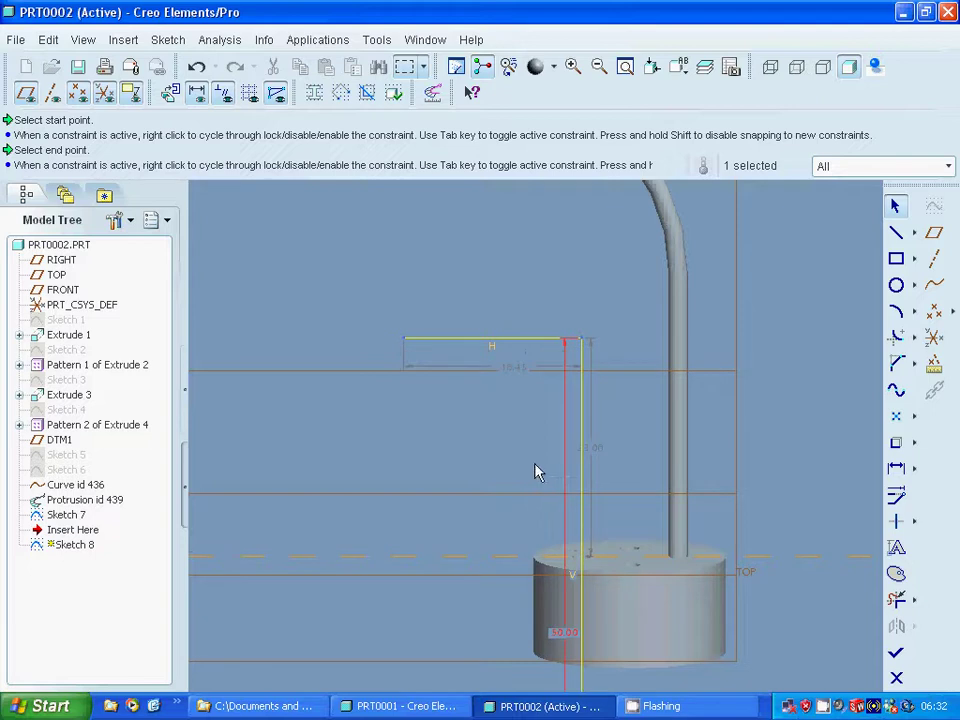
Step: Set the horizontal line's length to 90
scroll(535, 472, down, 3)
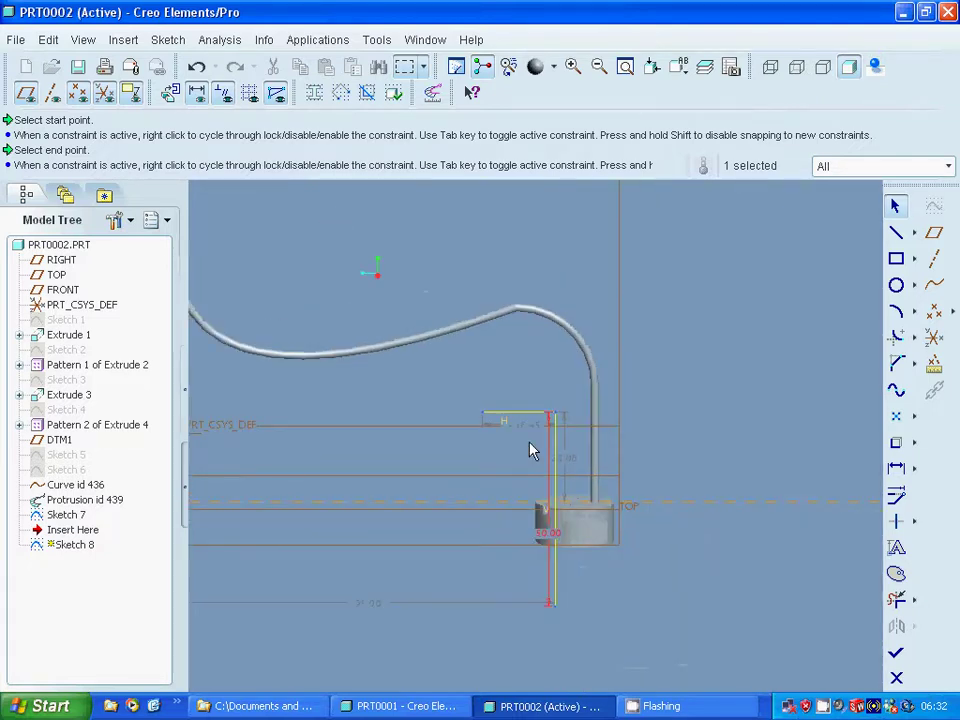
click(526, 430)
double_click(526, 430)
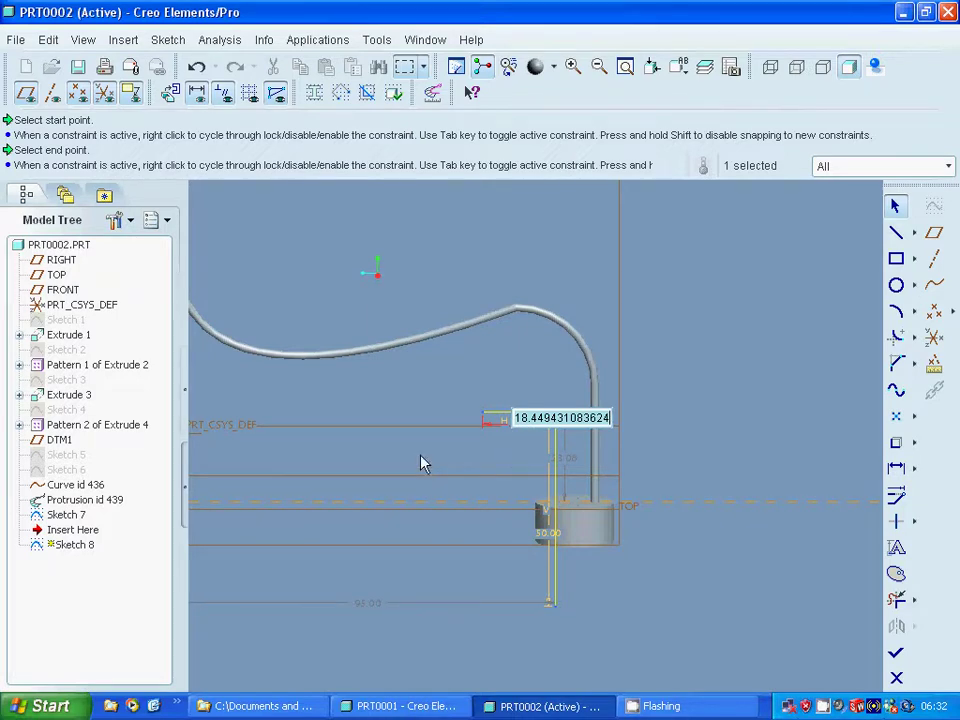
scroll(421, 463, down, 2)
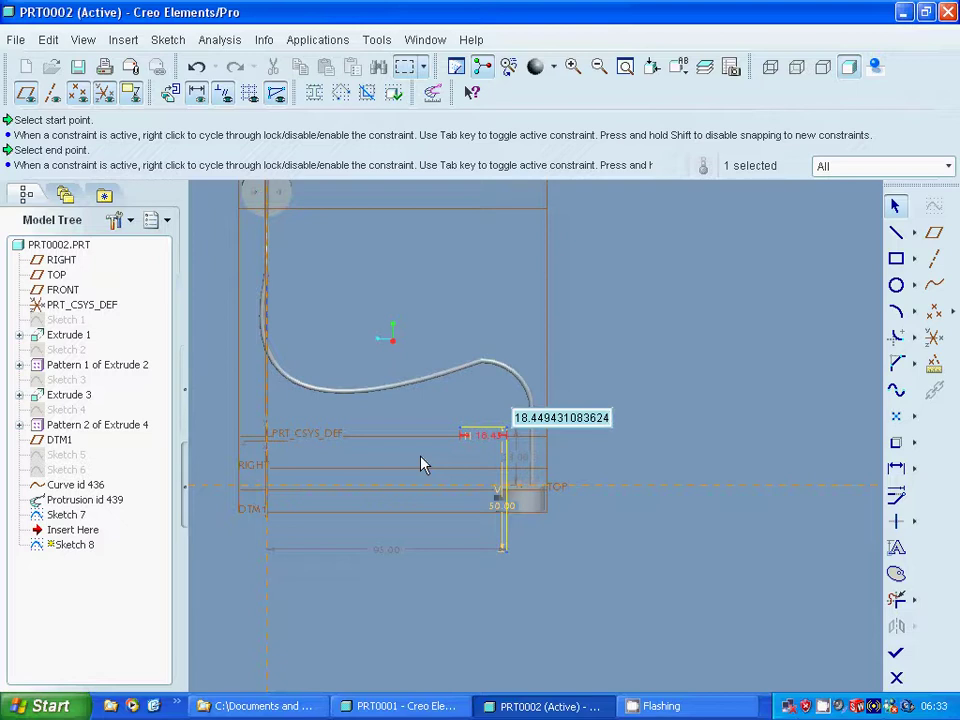
text(90)
key(Return)
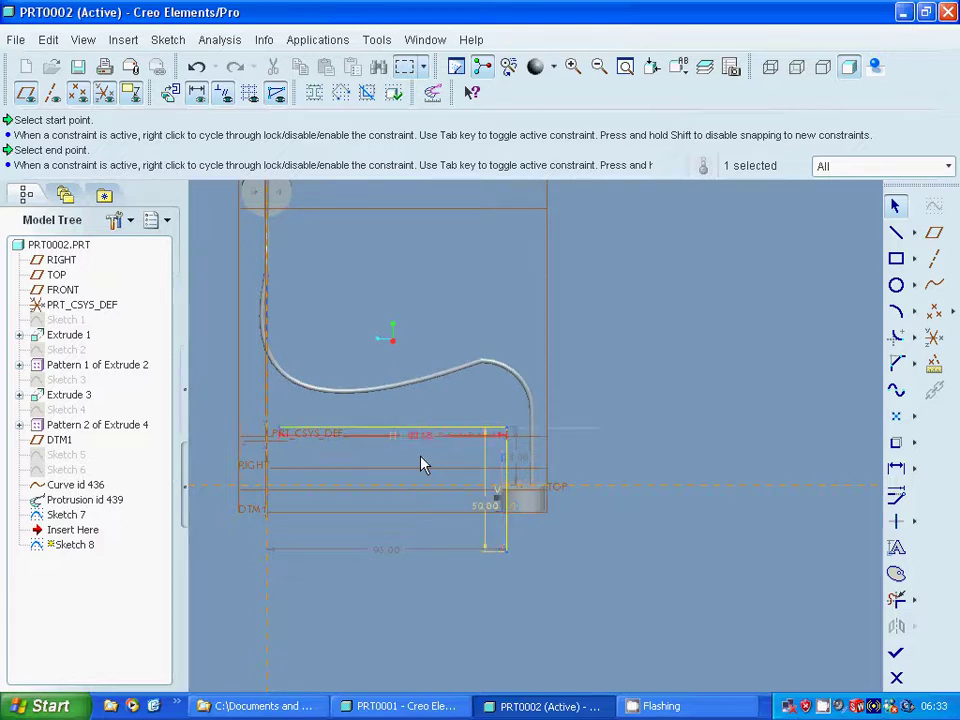
Step: Set the horizontal line's length to 80
scroll(420, 463, down, 1)
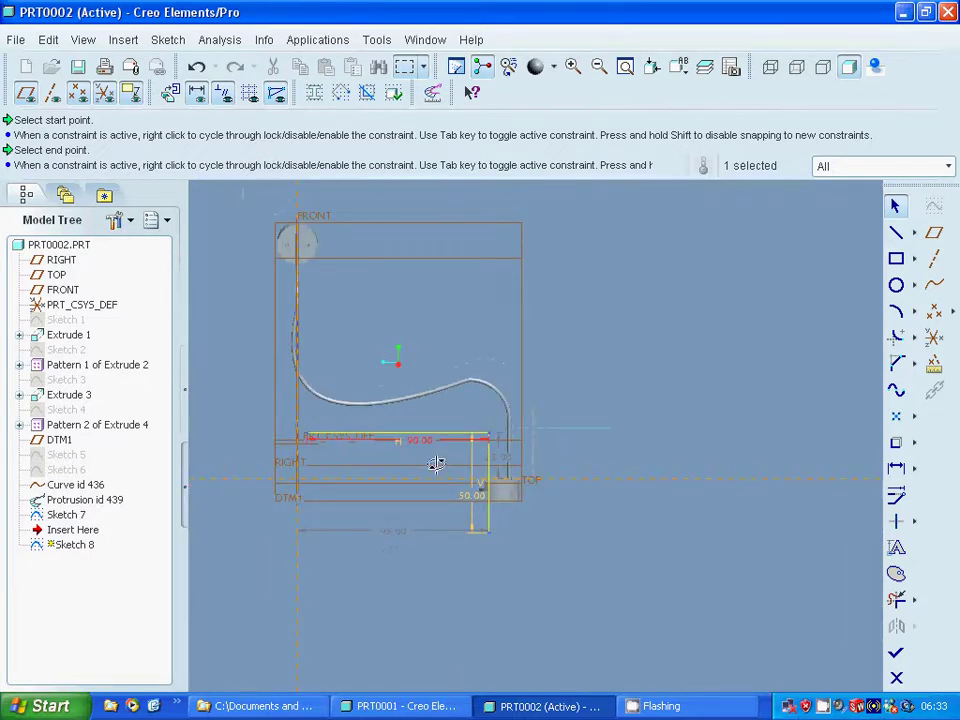
mouse_move(437, 464)
middle_down()
mouse_move(443, 456)
mouse_move(485, 466)
mouse_move(480, 457)
mouse_move(465, 455)
mouse_move(468, 477)
middle_up()
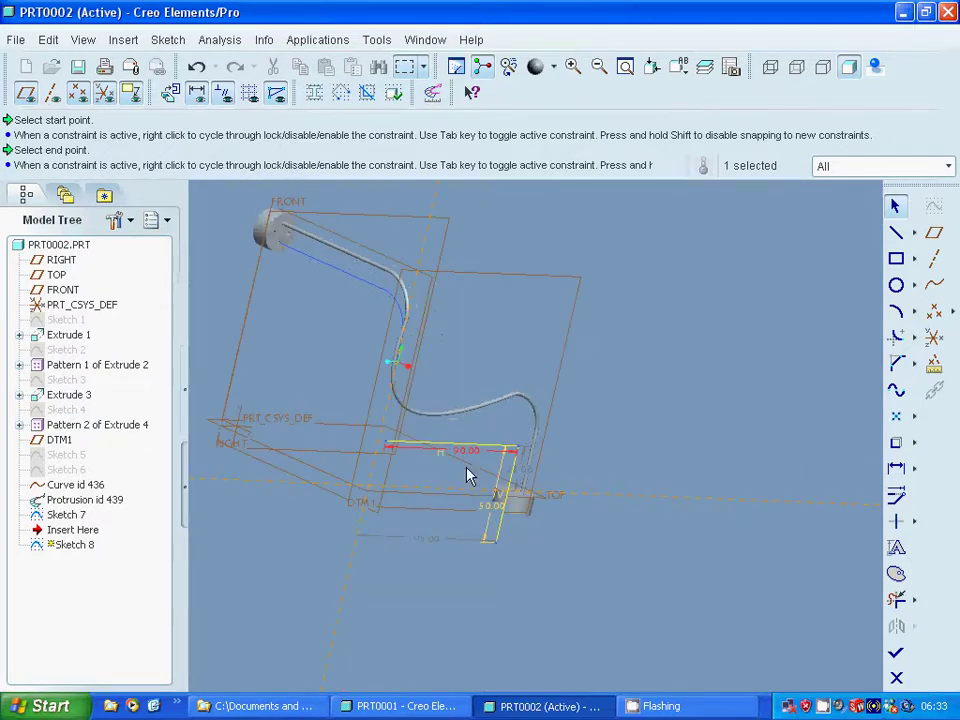
double_click(456, 455)
key(BackSpace)
text(80)
key(Return)
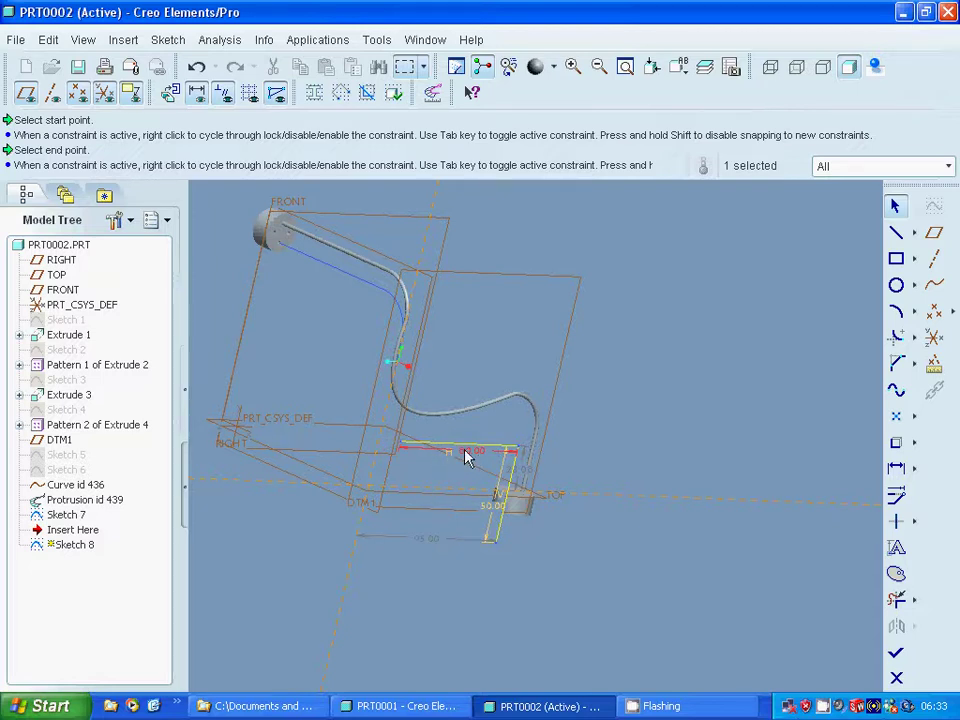
click(645, 446)
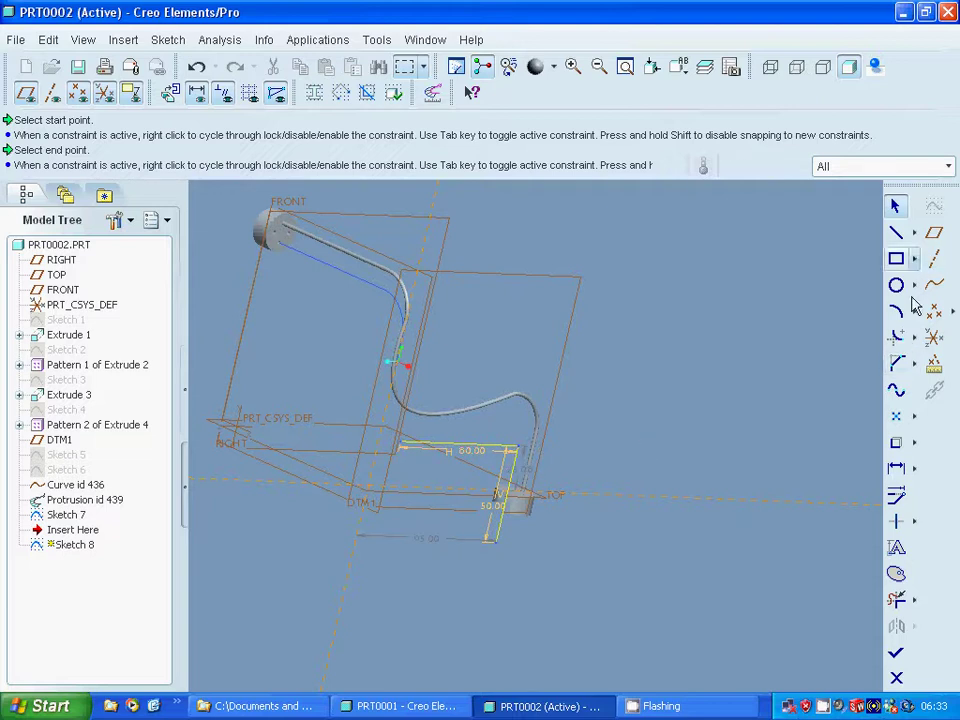
Step: Fillet the corner between the vertical and horizontal lines with a radius of 20 and finish the sketch
click(898, 336)
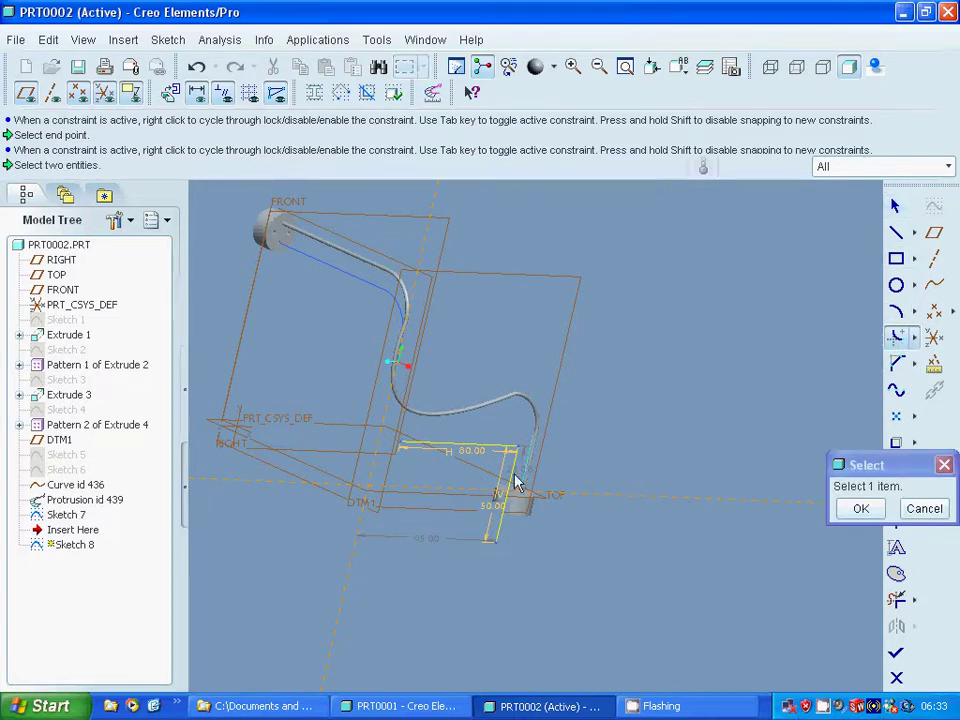
click(516, 482)
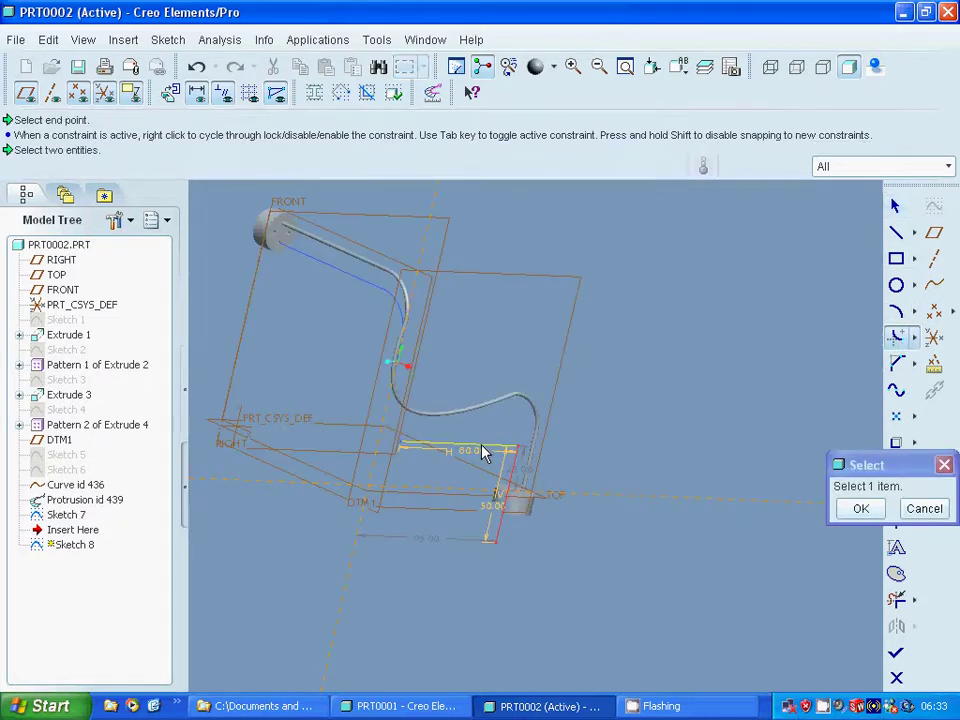
click(483, 453)
click(855, 508)
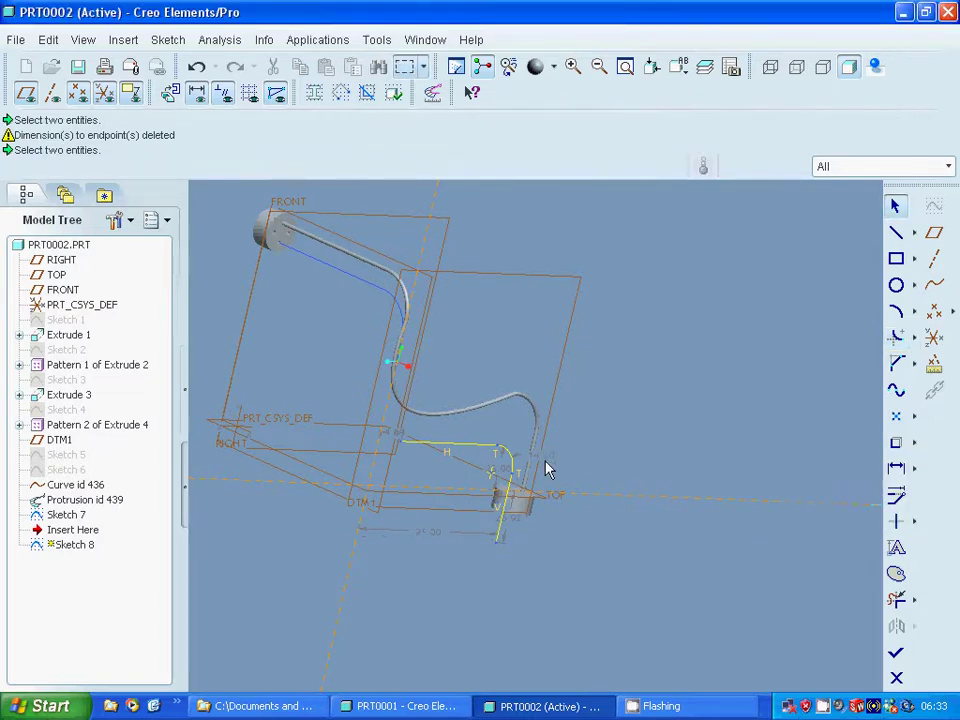
double_click(547, 470)
text(2)
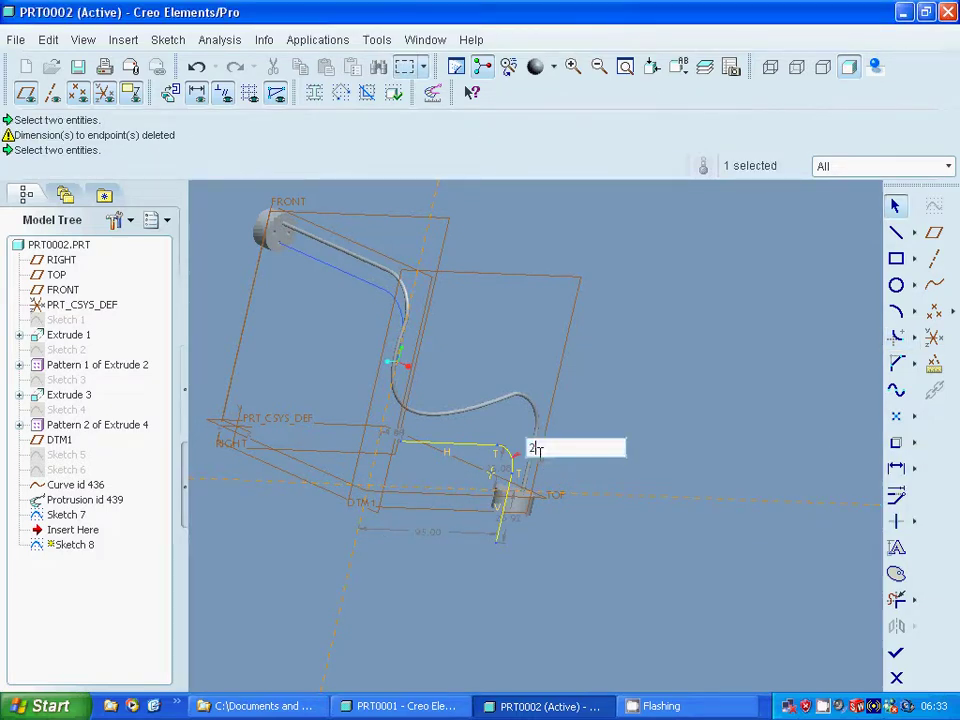
text(0)
key(Return)
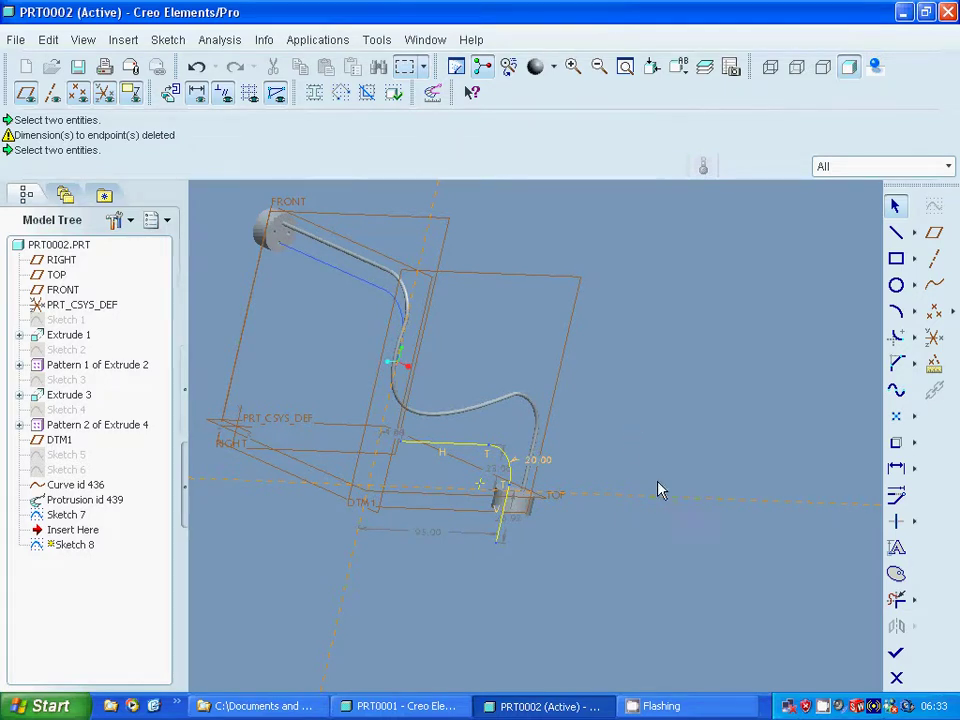
click(896, 653)
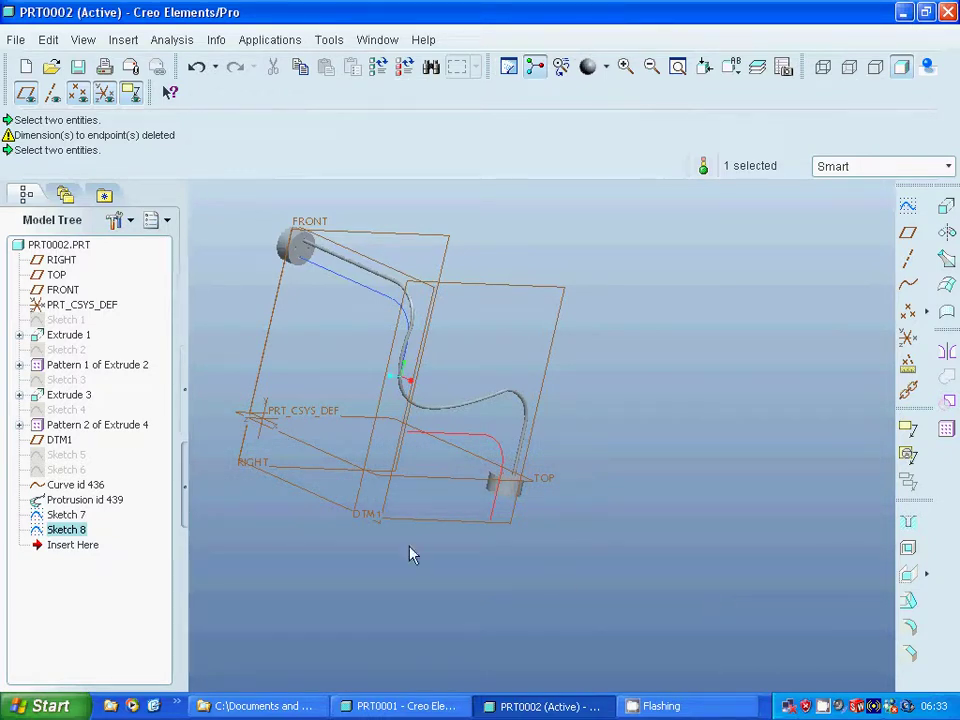
Step: Edit the definition of Sketch 8 and set the vertical line's lower end offset from the TOP reference to 0
right_click(72, 532)
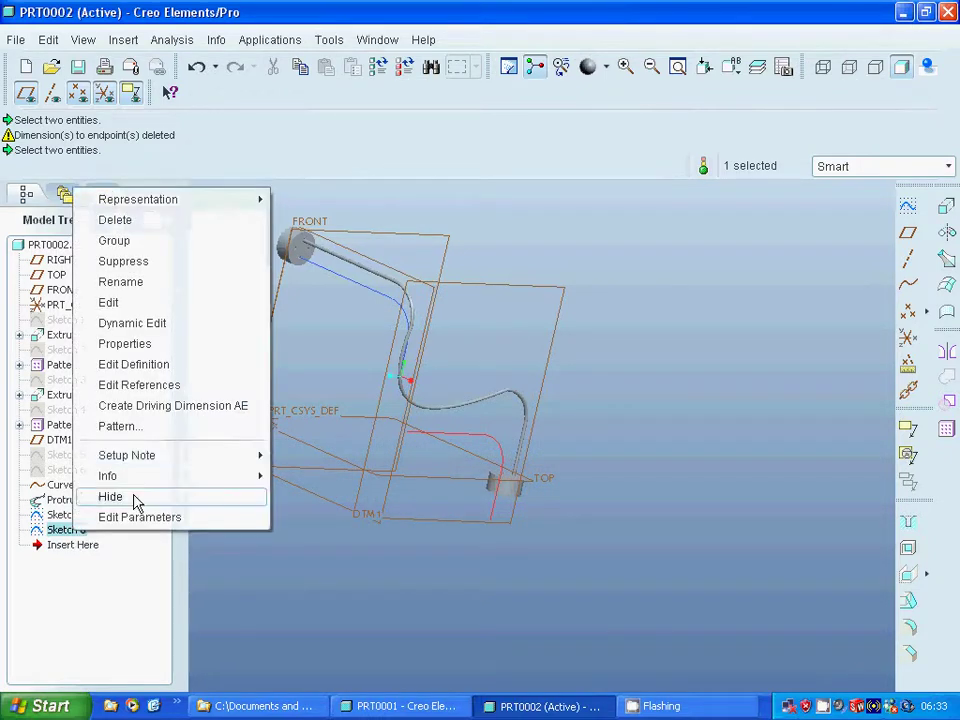
click(155, 372)
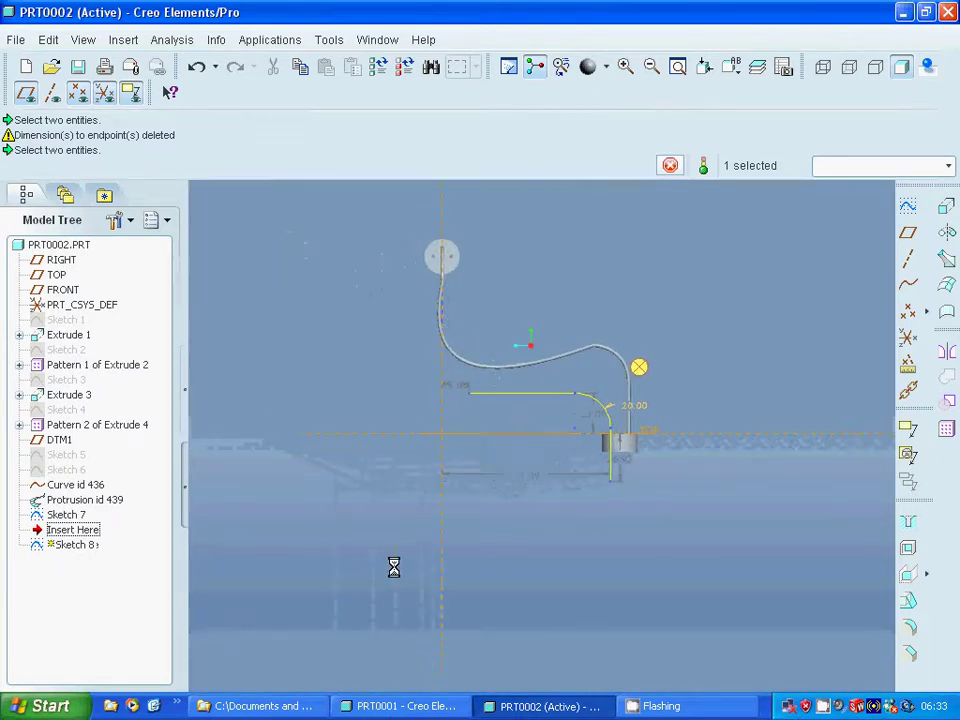
double_click(617, 466)
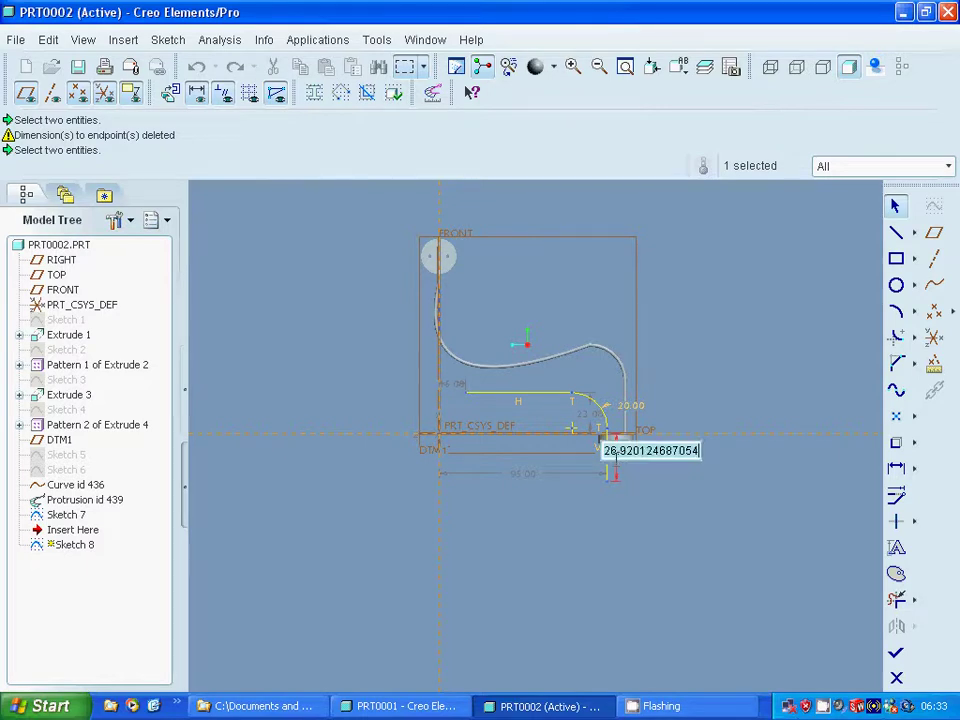
text(8)
key(Return)
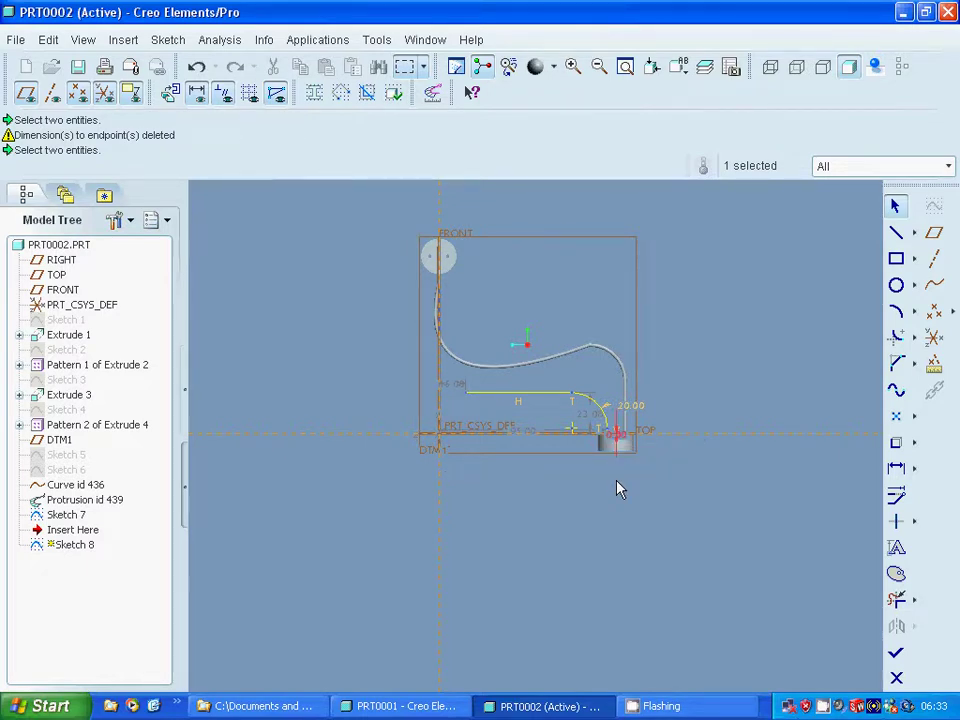
Step: Set the horizontal line's height above the TOP reference to 50
double_click(588, 424)
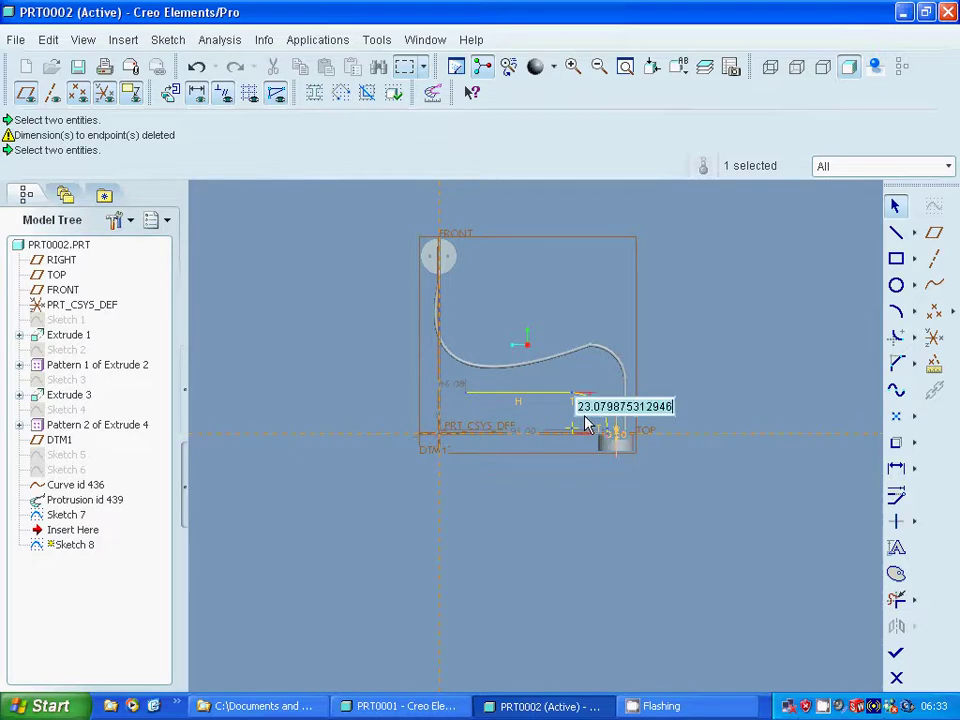
text(50)
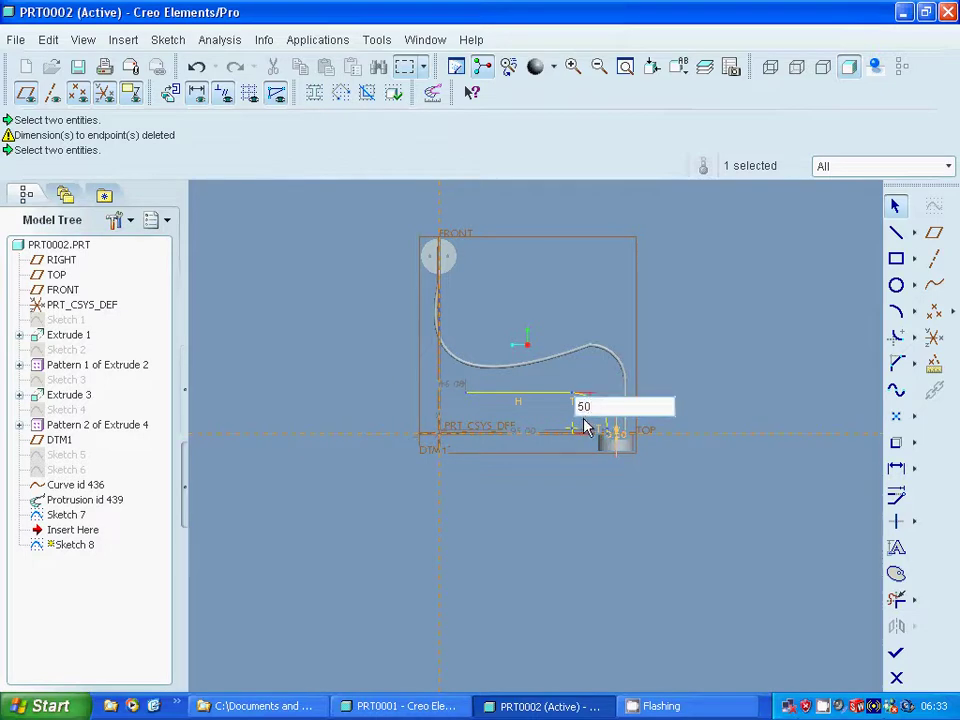
key(Return)
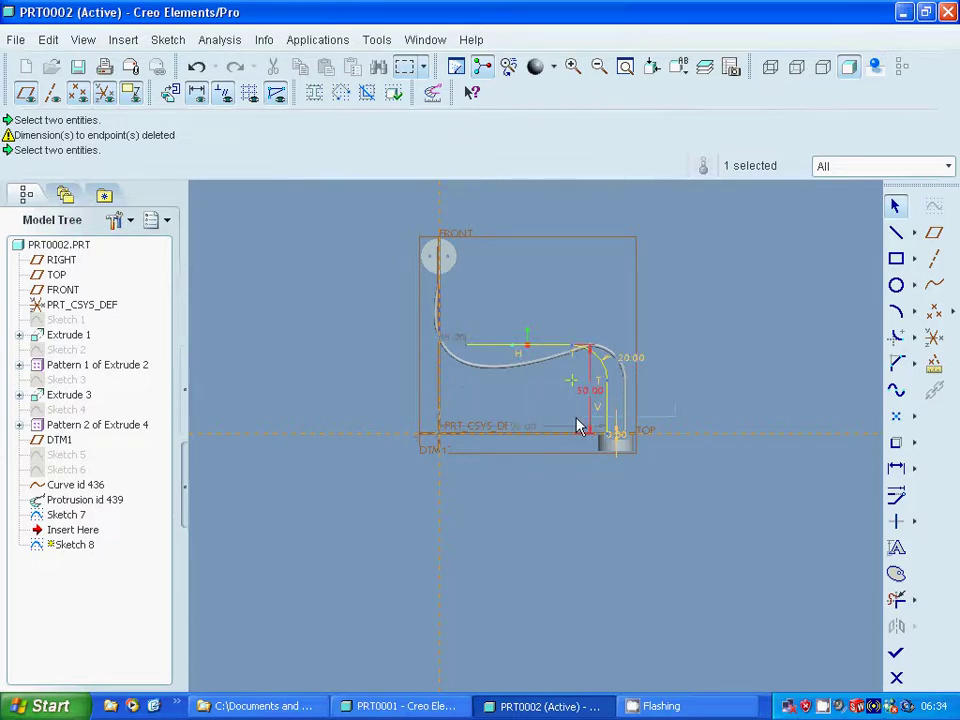
Step: Set the horizontal line's height above the TOP reference to 40
mouse_move(572, 422)
middle_down()
mouse_move(563, 421)
mouse_move(574, 482)
mouse_move(555, 412)
mouse_move(563, 432)
middle_up()
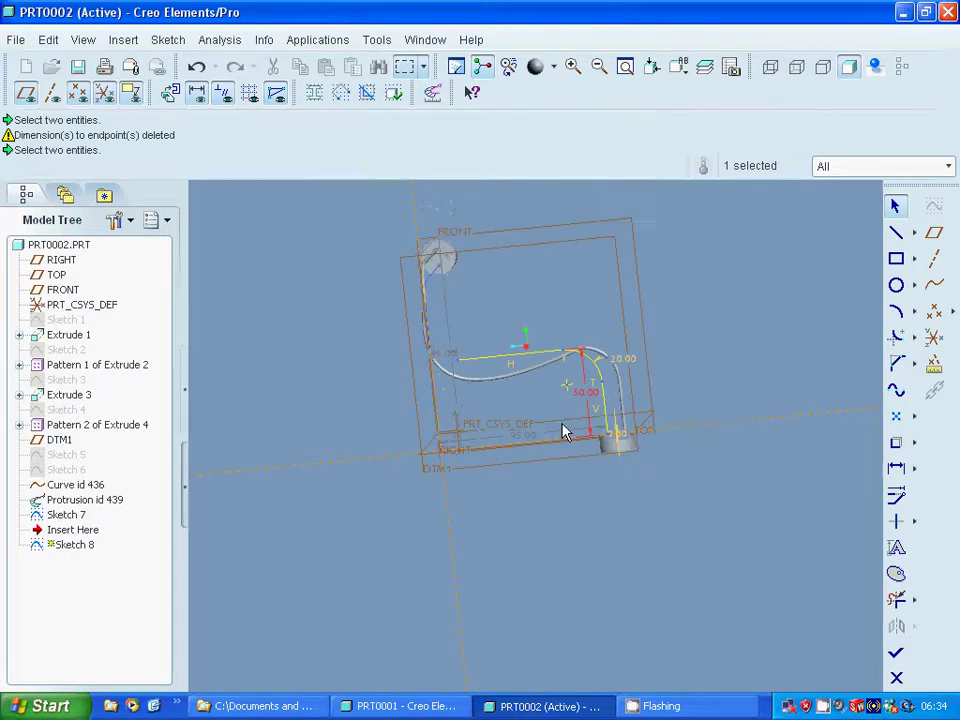
click(585, 402)
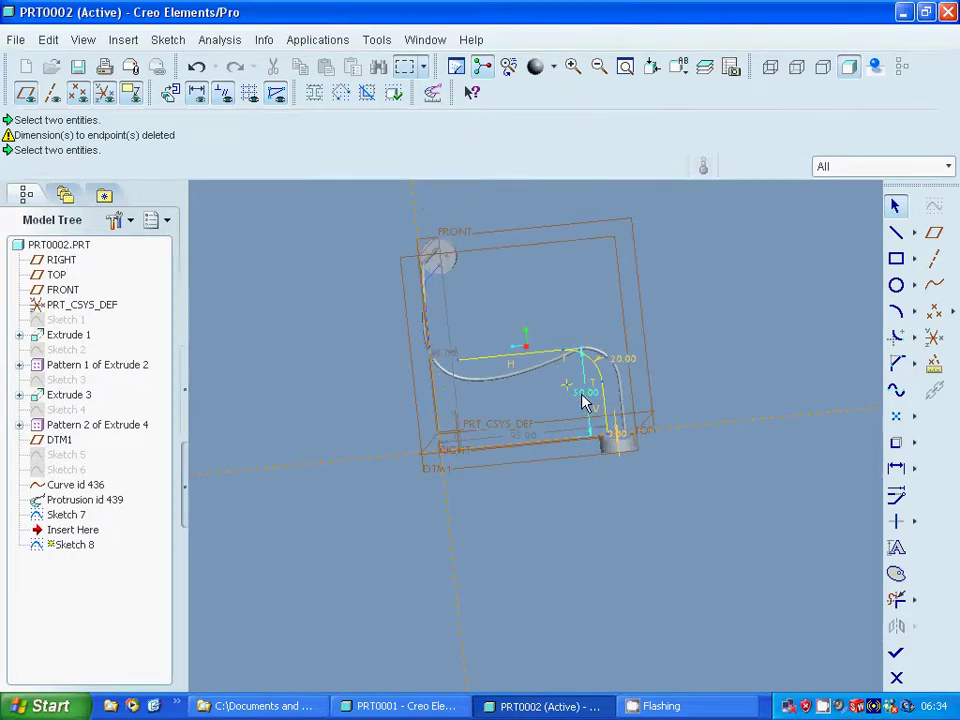
double_click(585, 402)
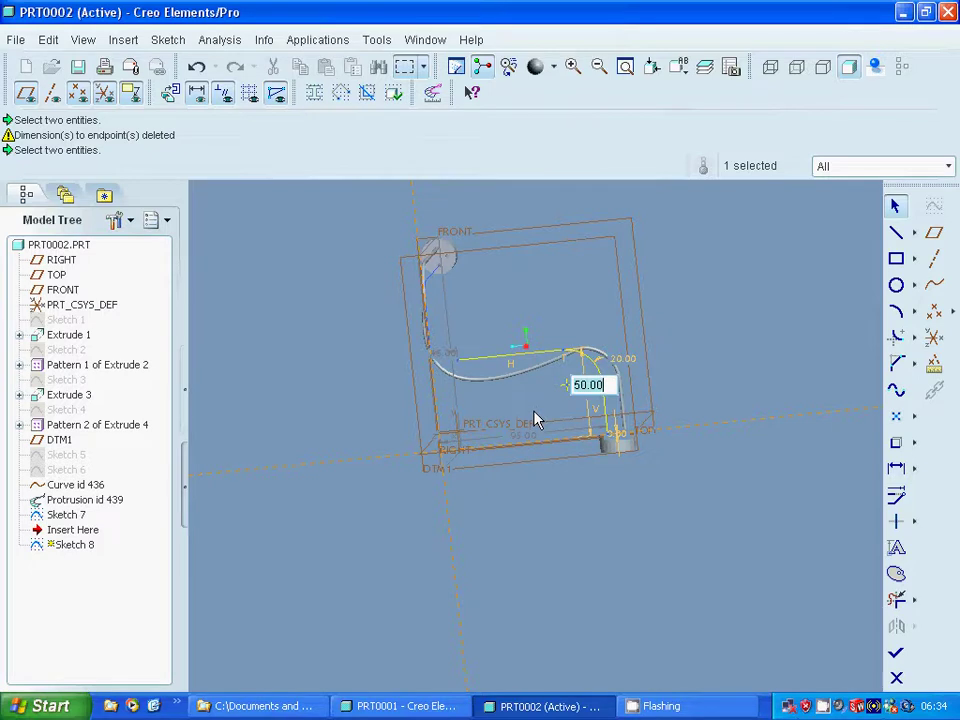
text(40)
key(Return)
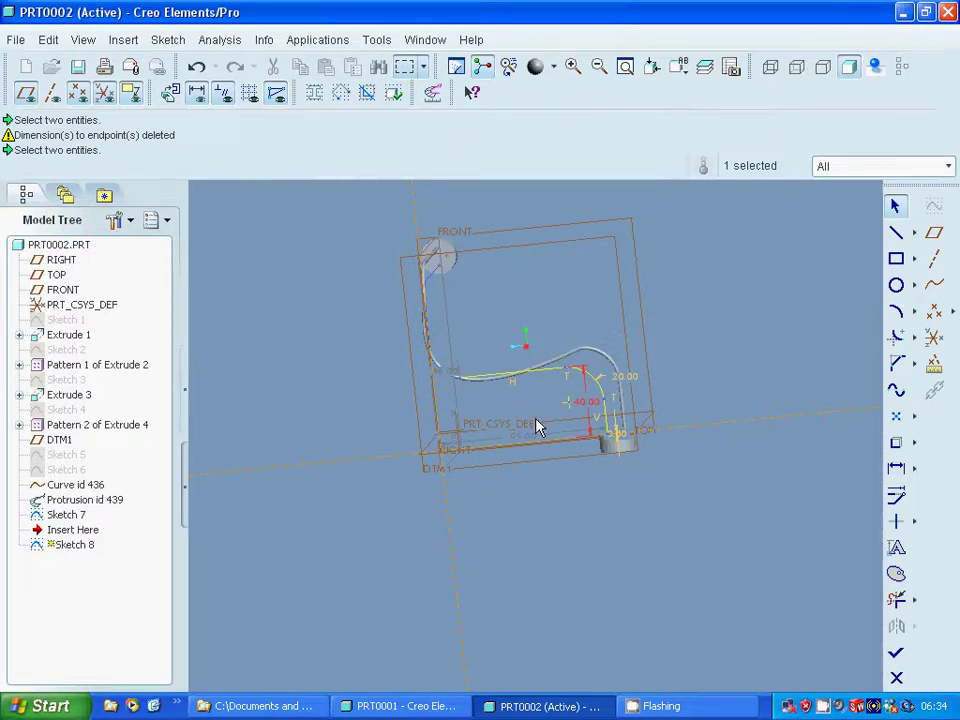
Step: Set the horizontal line's height above the TOP reference to 30 and finish Sketch 8
mouse_move(537, 435)
middle_down()
mouse_move(540, 418)
mouse_move(547, 472)
mouse_move(561, 477)
mouse_move(591, 463)
middle_up()
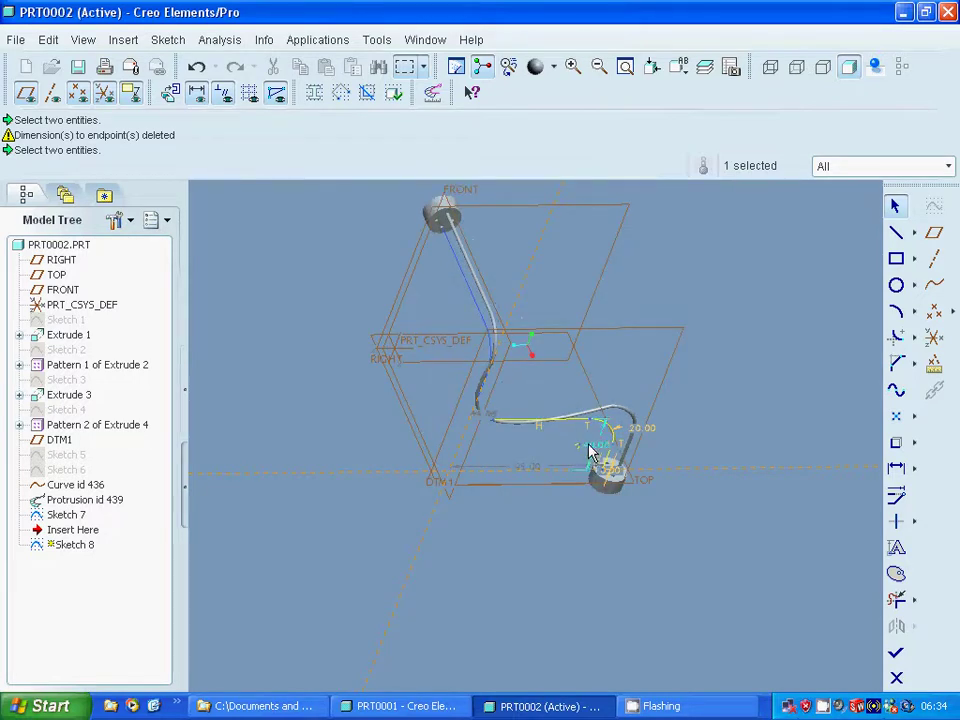
double_click(590, 452)
text(2)
key(Return)
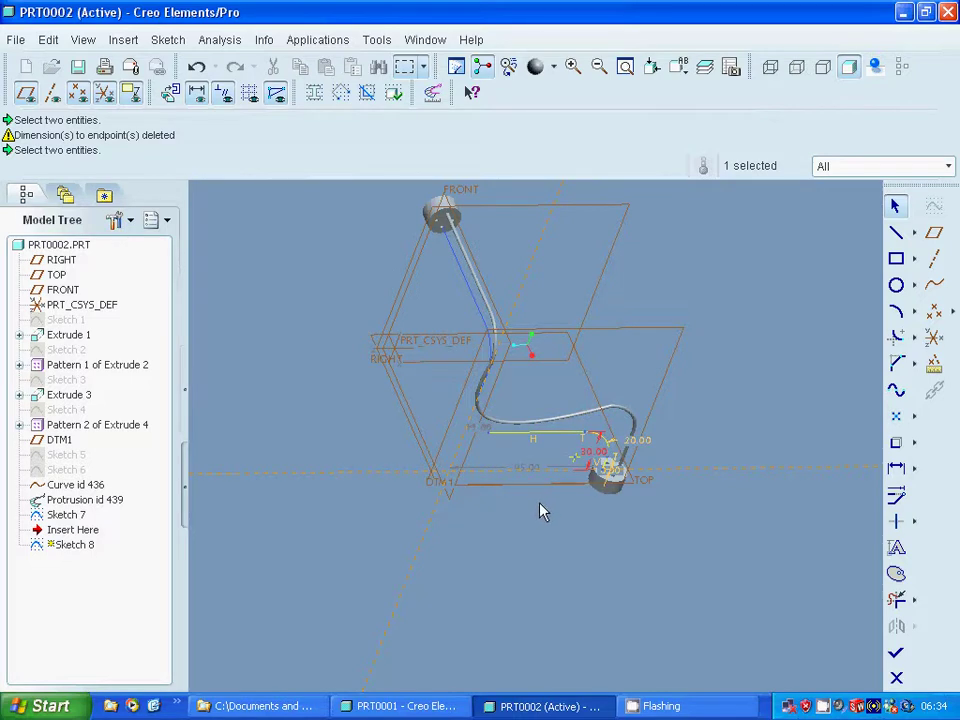
middle_drag(544, 512, 564, 514)
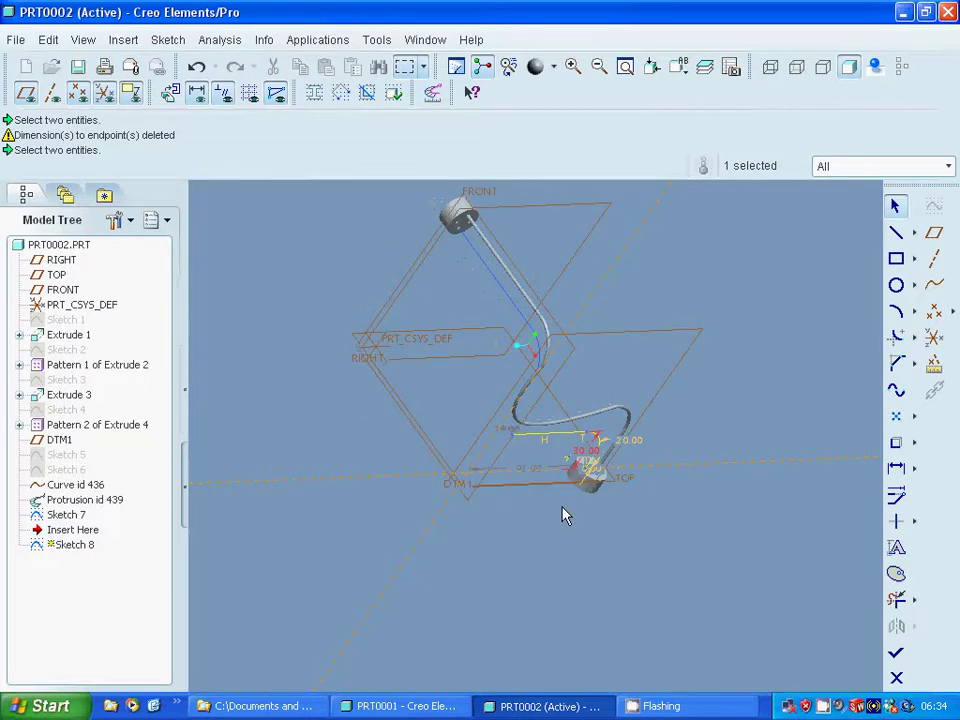
click(896, 654)
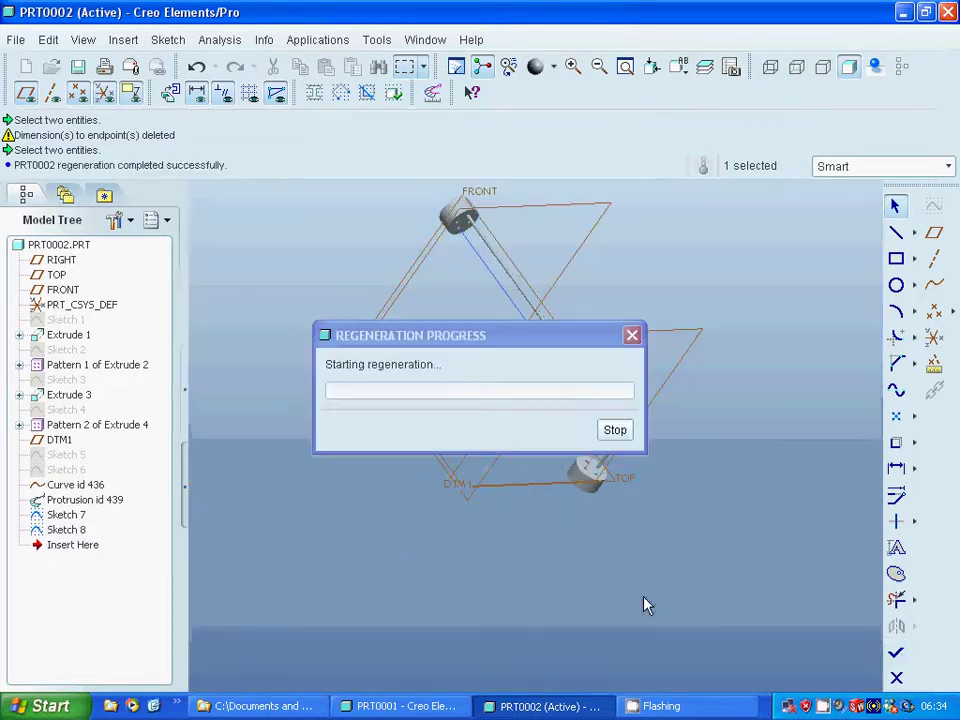
Step: Edit the definition of Sketch 7, set the vertical line's distance from the vertical reference to 80, and finish the sketch
right_click(74, 515)
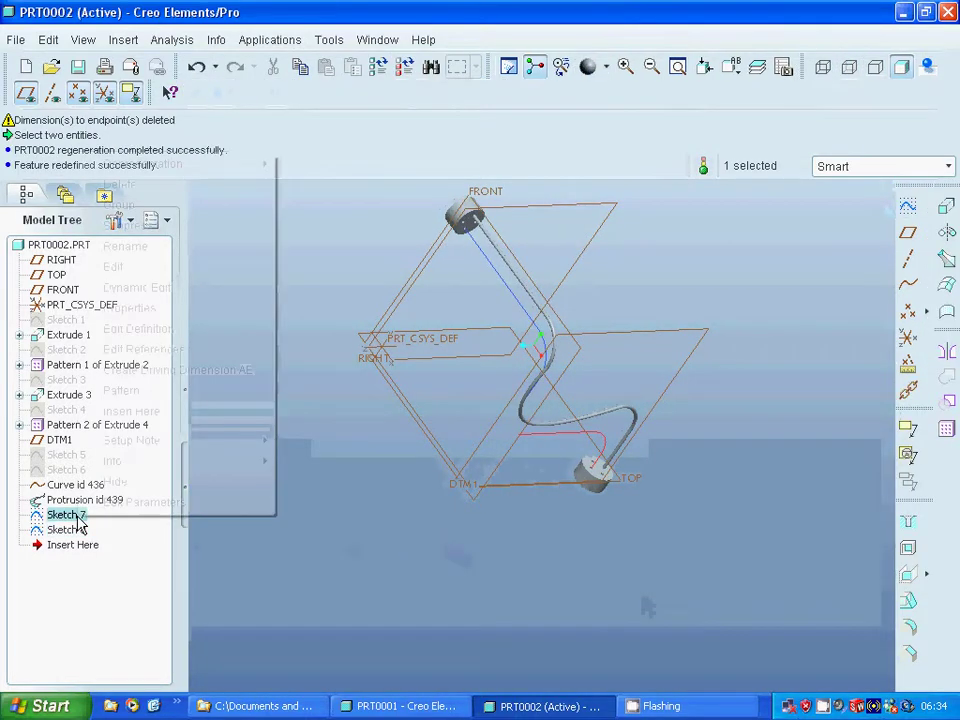
click(160, 336)
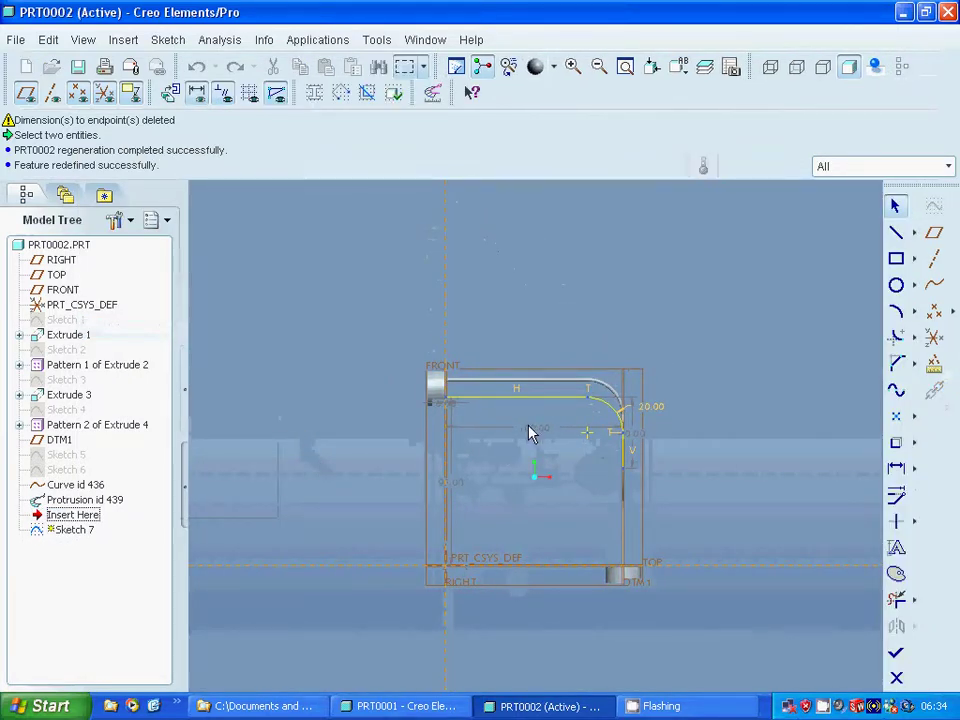
double_click(530, 433)
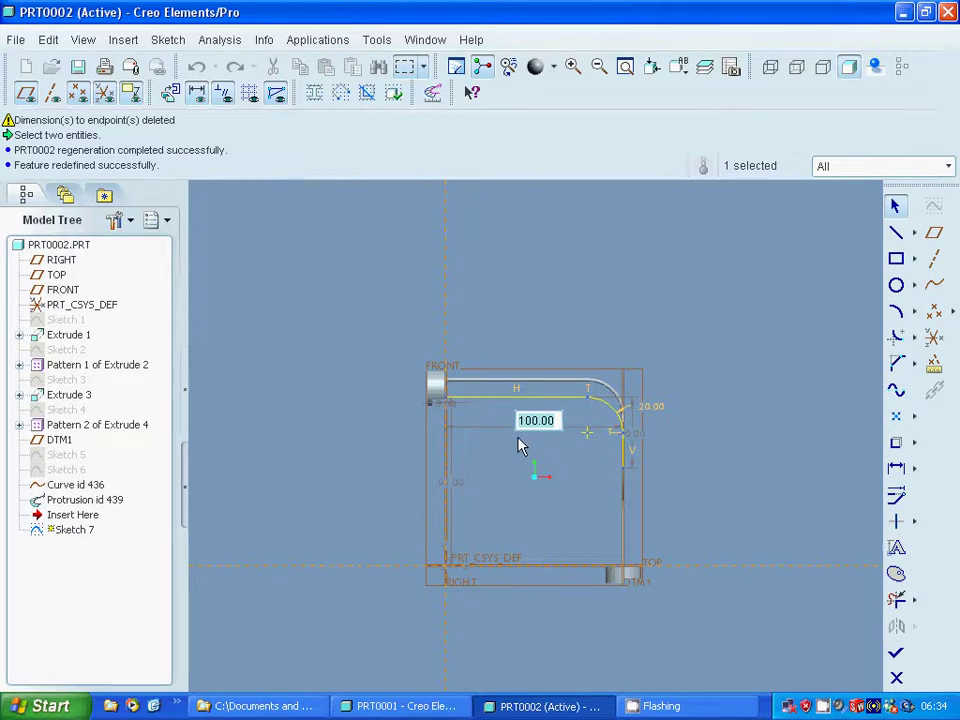
text(80)
key(Return)
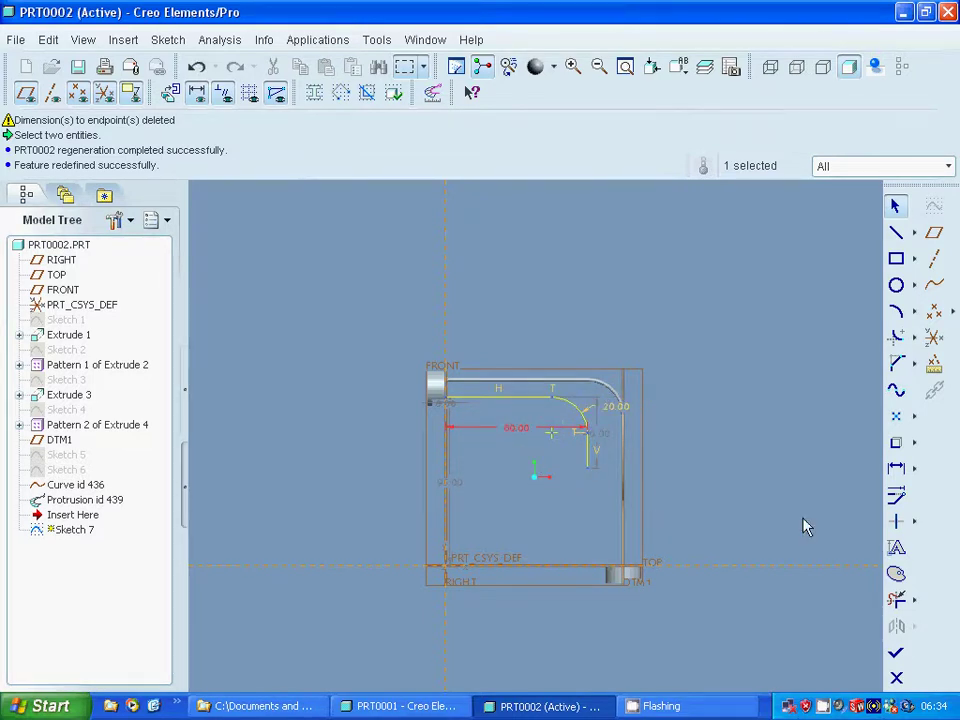
click(896, 652)
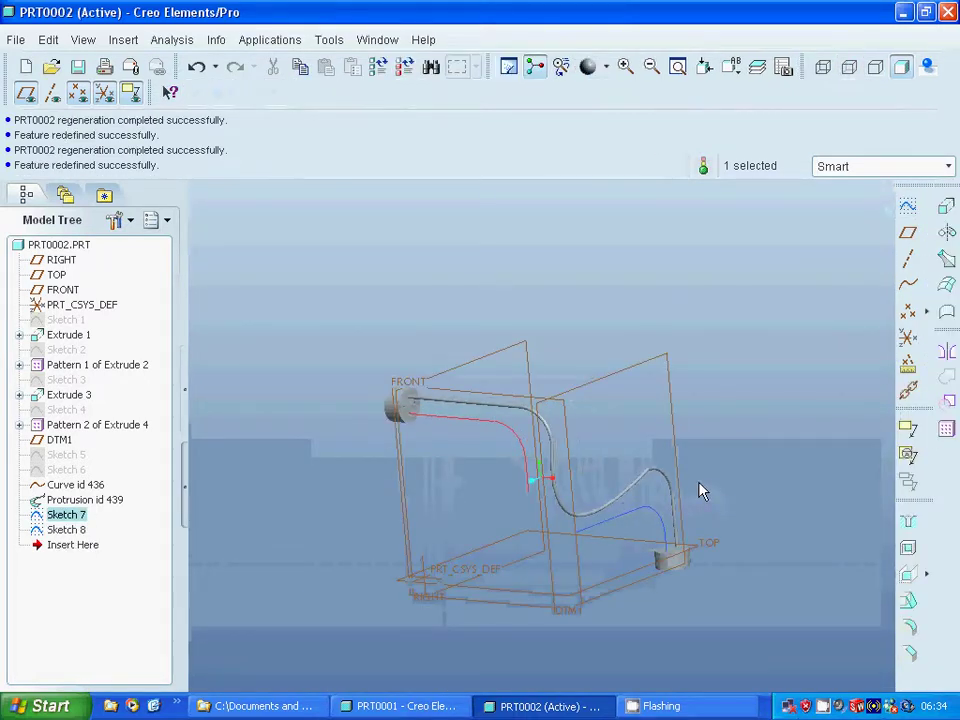
Step: Create a spline datum curve through three points: both ends of Sketch 7's short end line and the start of Sketch 8's arc
click(908, 284)
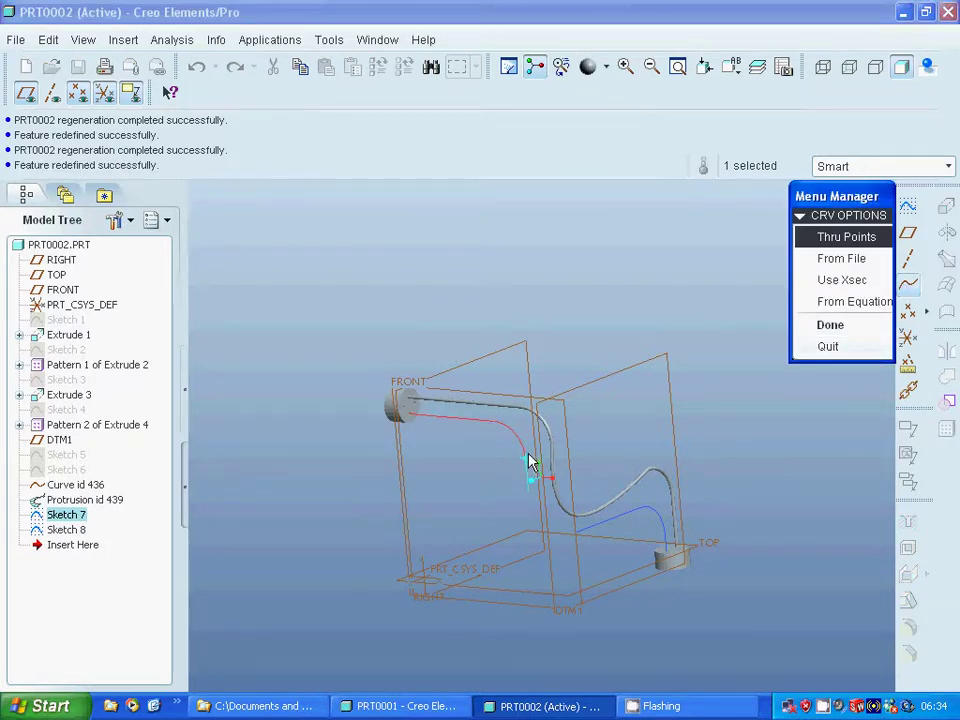
click(830, 324)
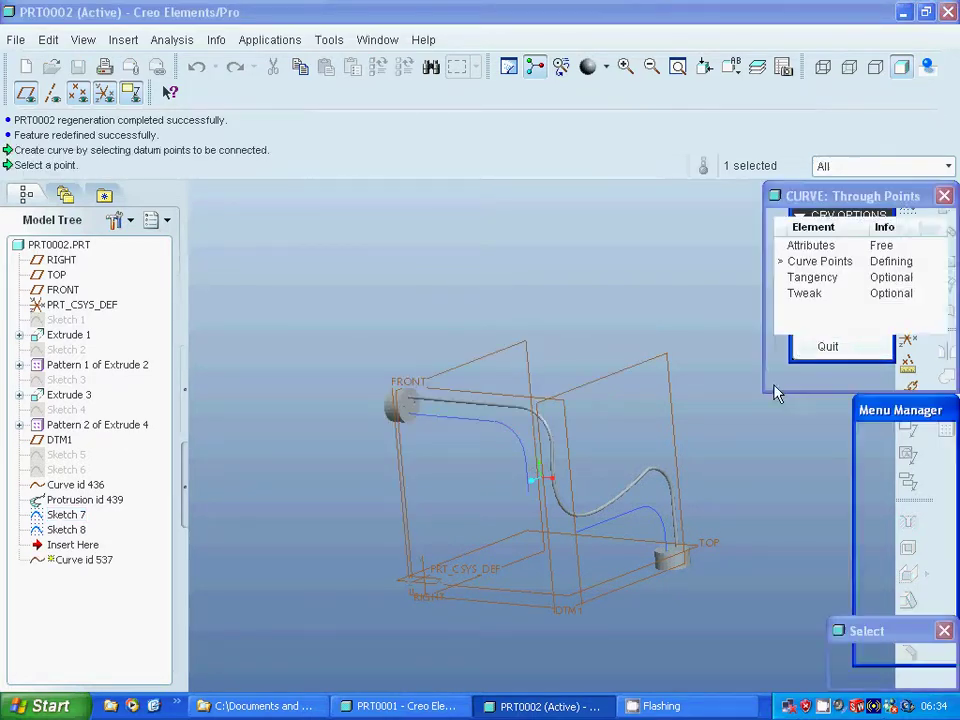
click(525, 460)
click(529, 489)
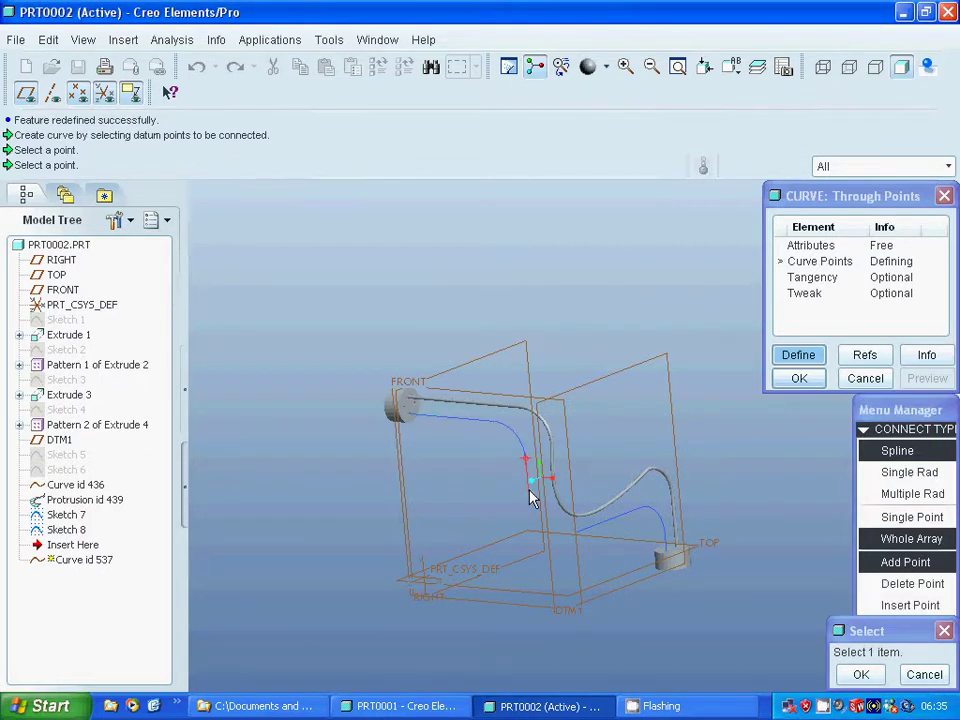
click(643, 510)
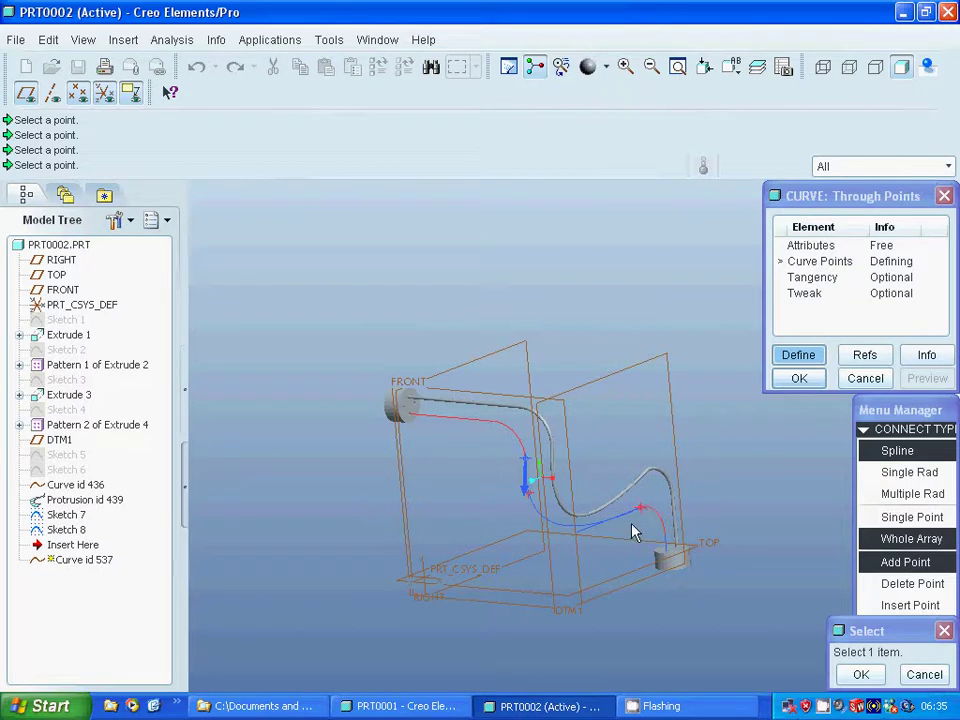
click(857, 676)
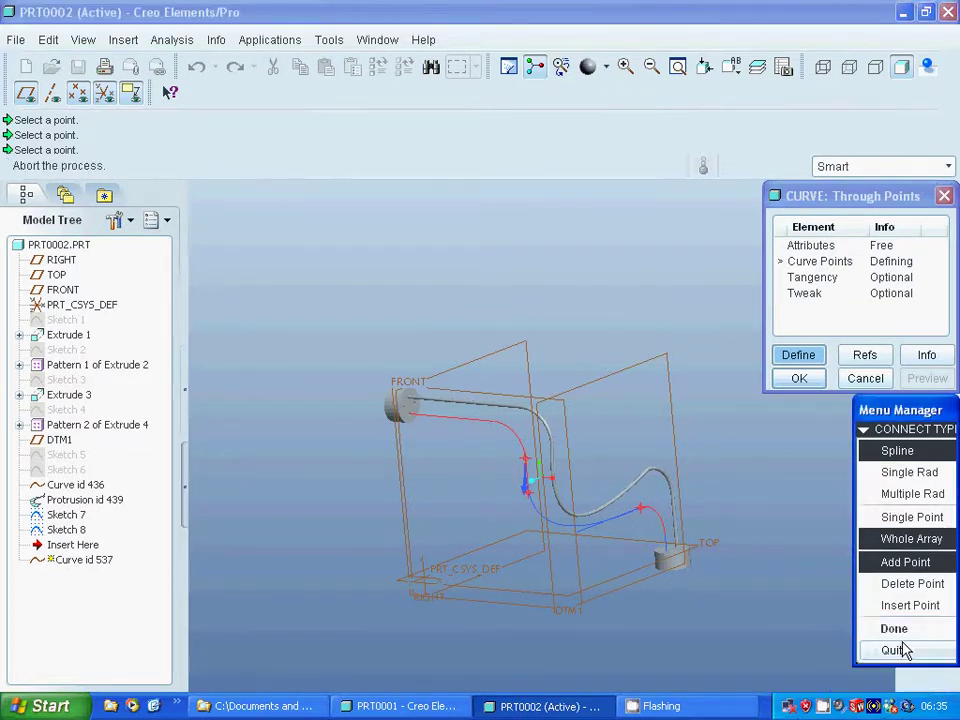
click(894, 629)
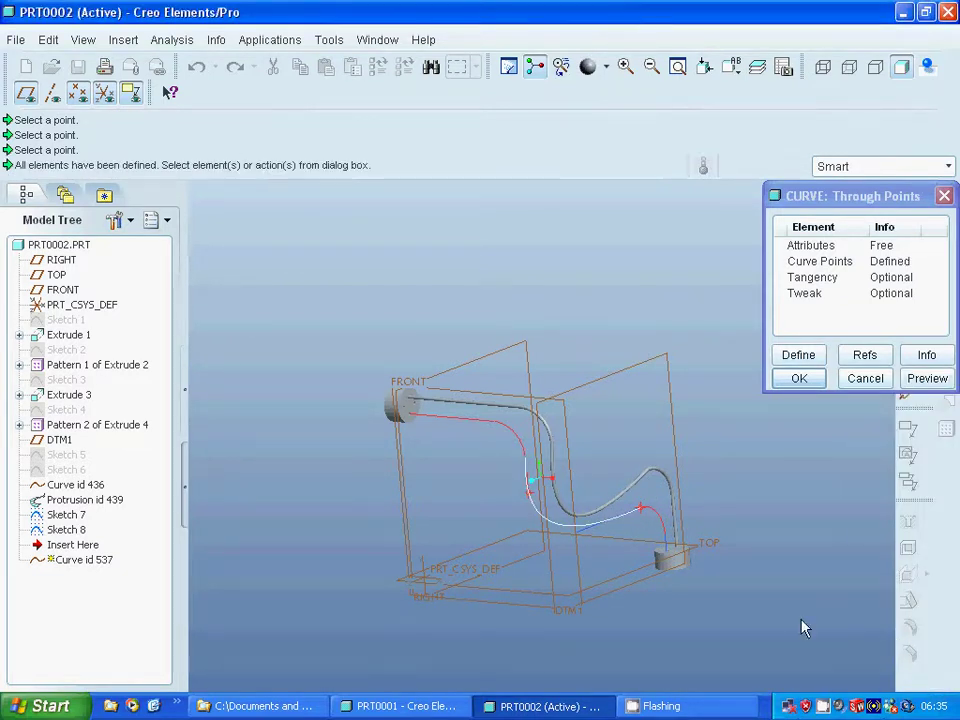
click(799, 378)
click(779, 503)
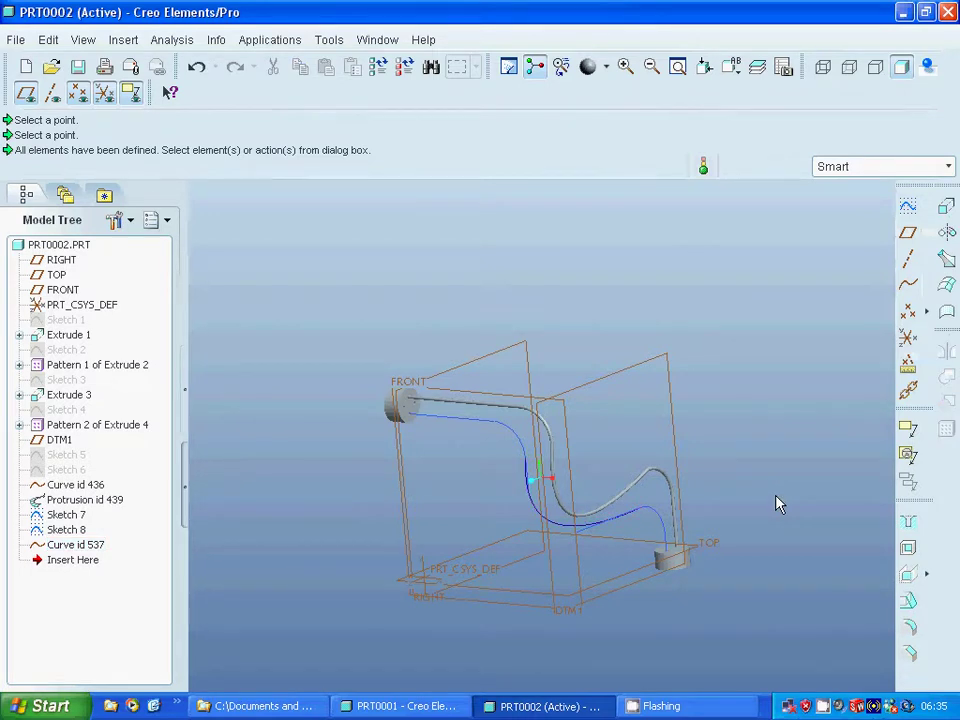
Step: Start a sweep protrusion and define its trajectory one by one along Sketch 7, the connecting spline curve and Sketch 8
click(123, 40)
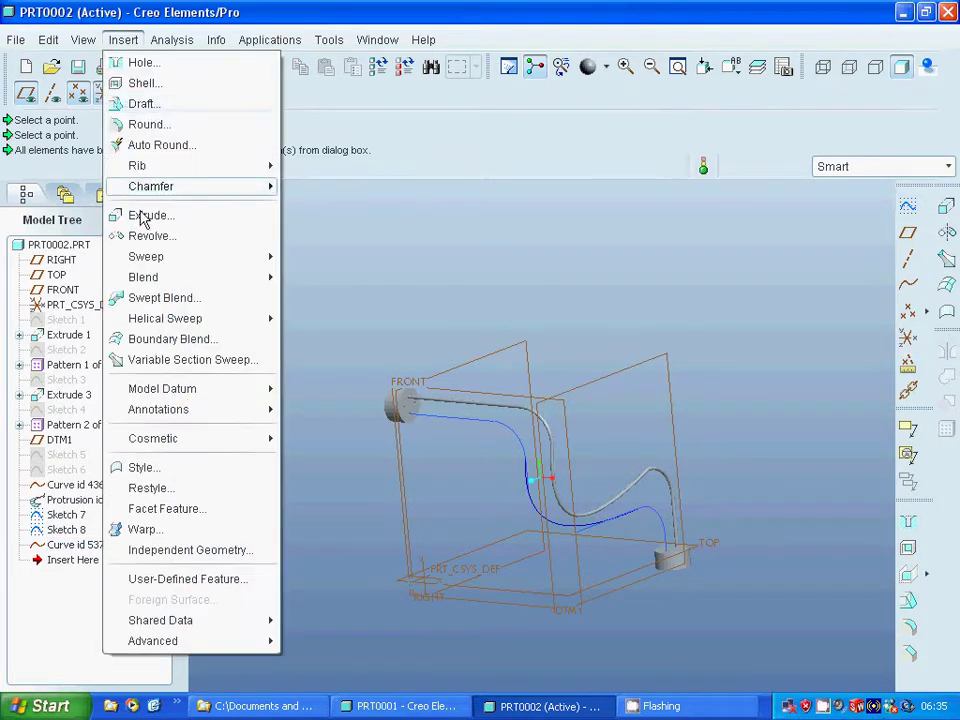
mouse_move(150, 256)
click(301, 256)
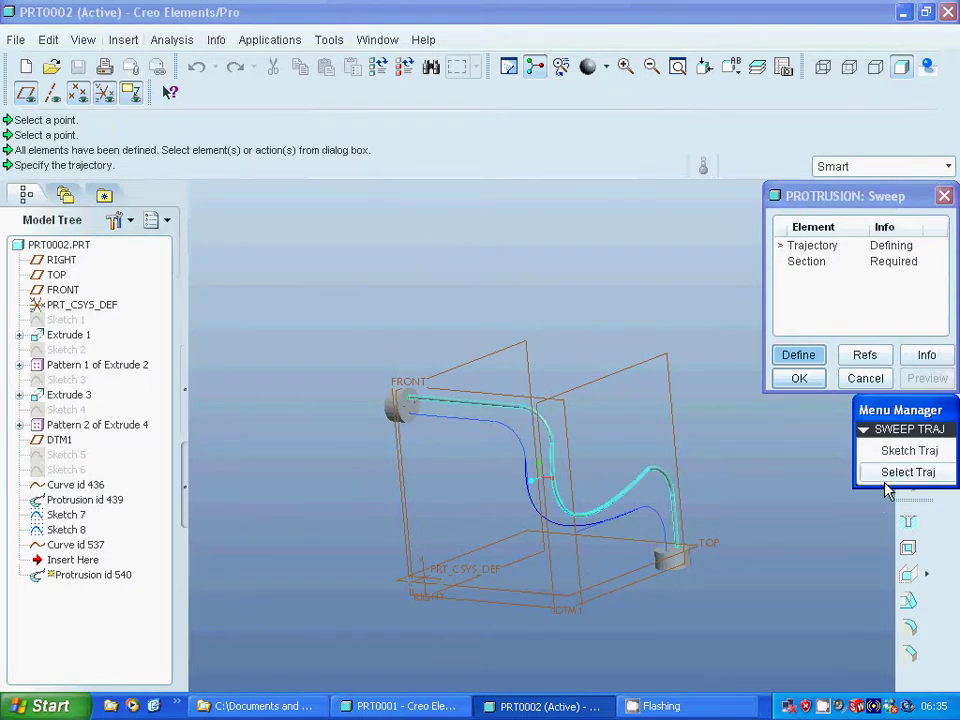
click(886, 473)
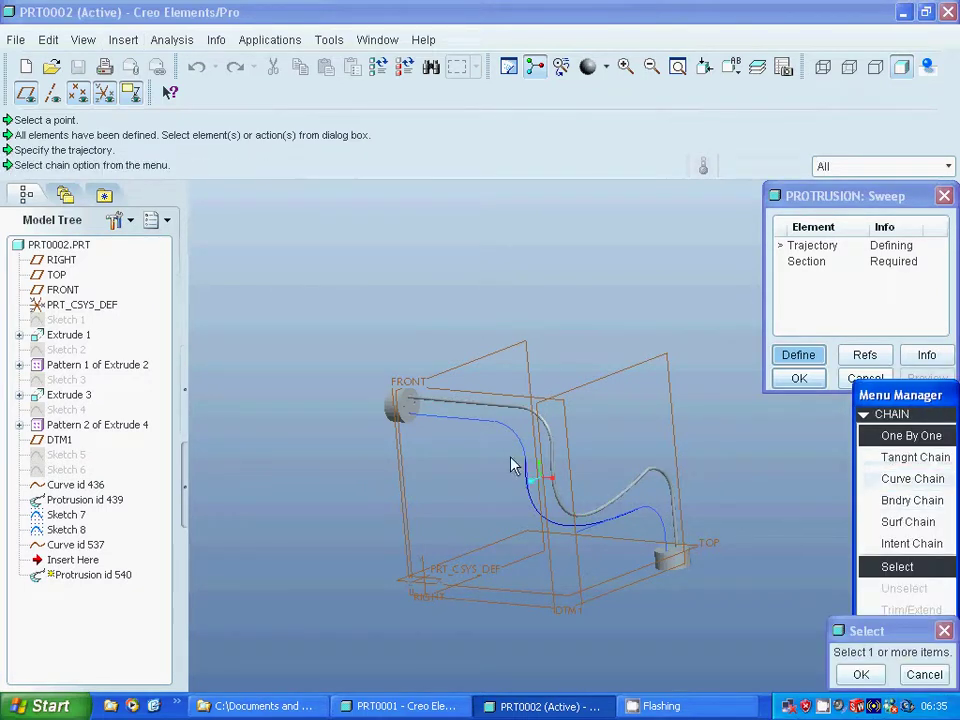
click(475, 429)
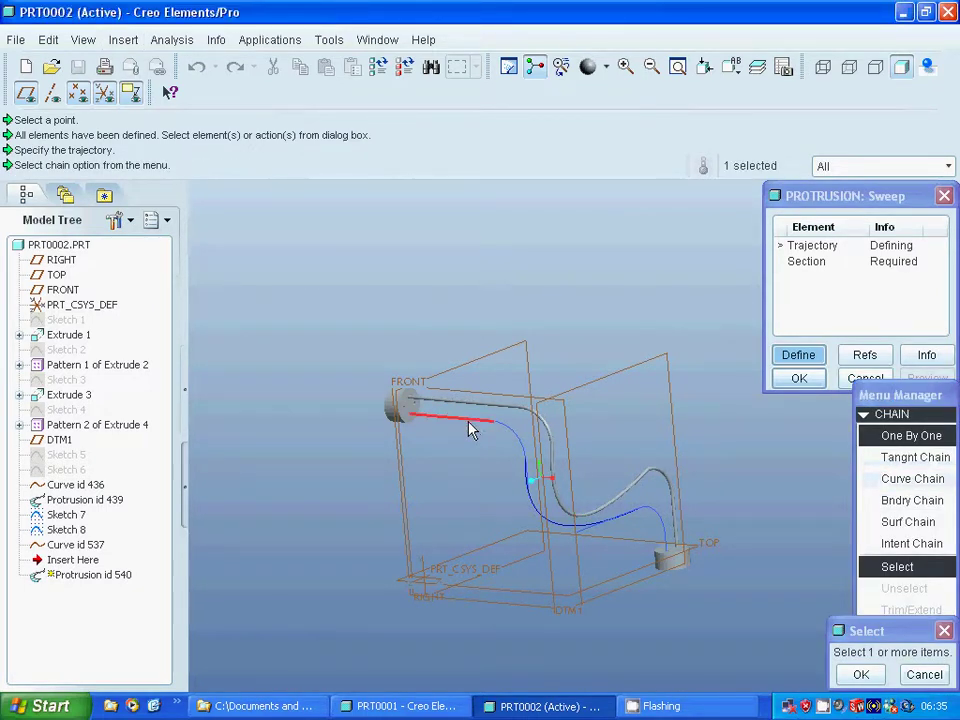
click(521, 448)
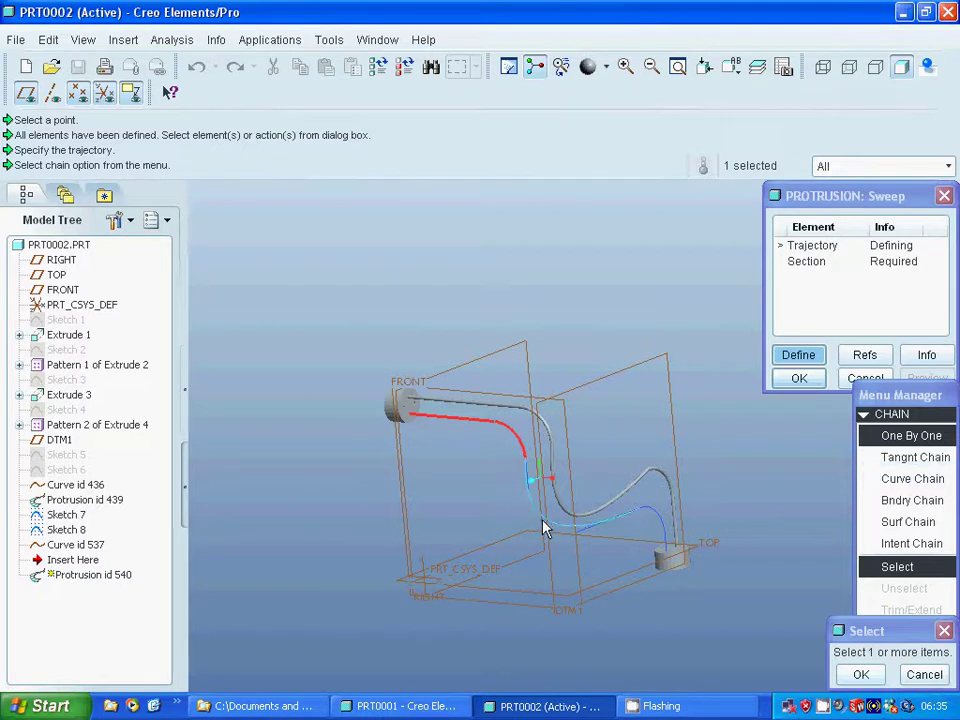
click(600, 521)
click(668, 531)
click(670, 556)
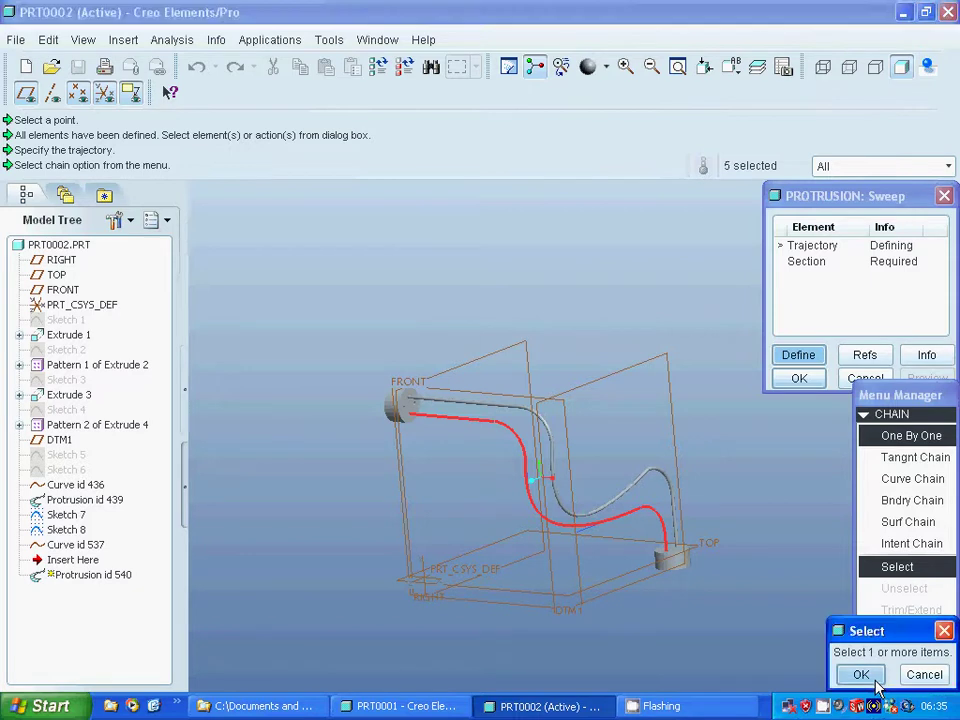
click(861, 674)
click(890, 655)
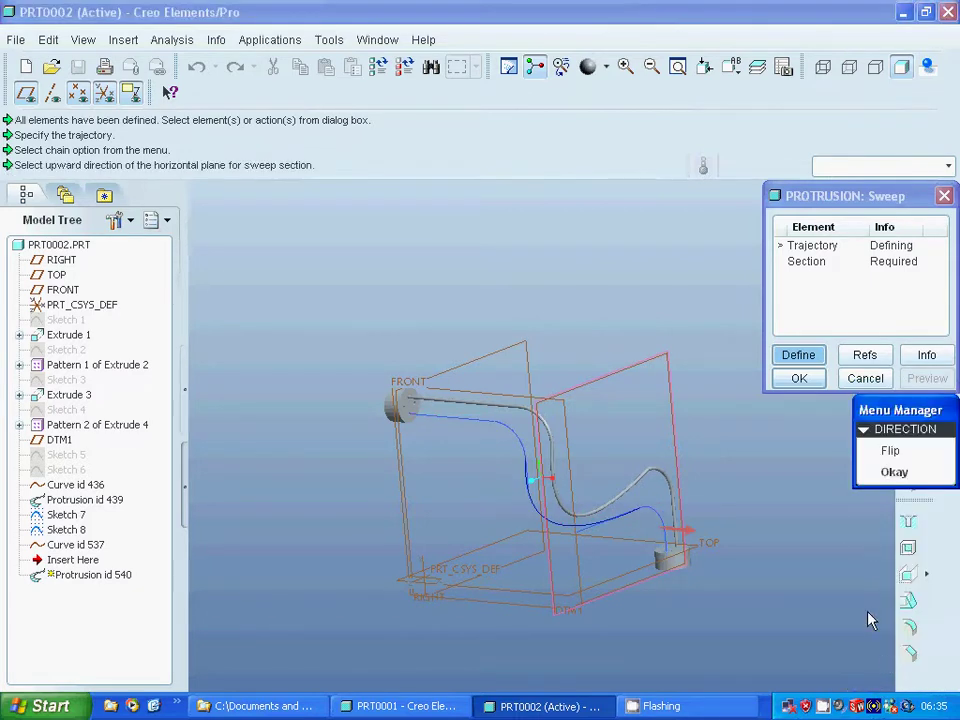
Step: Accept the default upward direction for the sweep section and set the sweep attributes to Free Ends
click(892, 472)
click(893, 473)
click(892, 496)
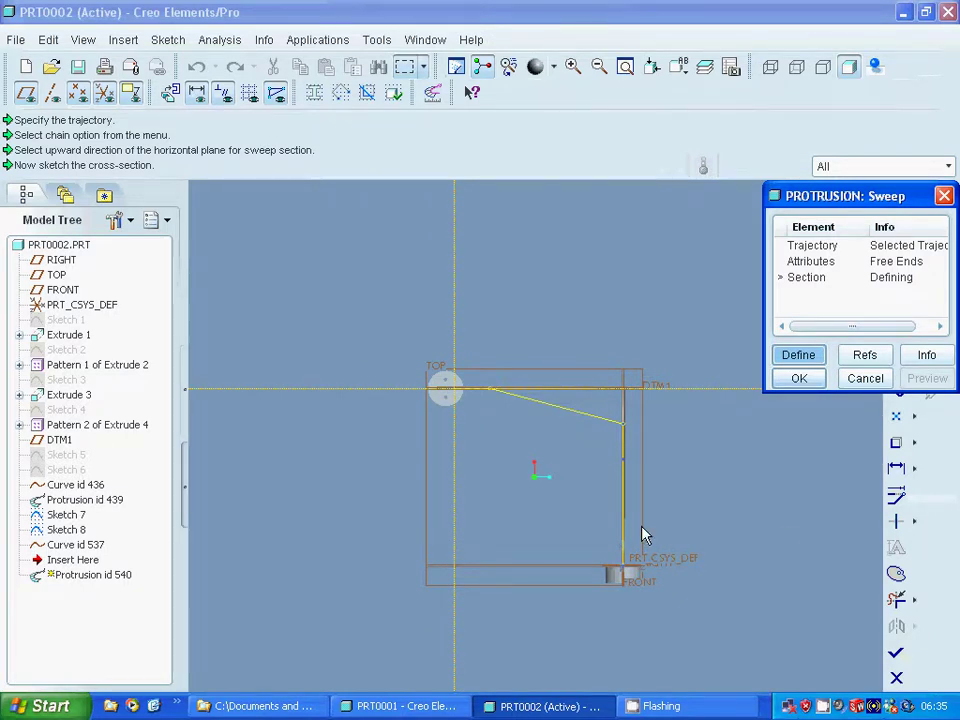
Step: Use the circular edge of the disc hole at the trajectory's start as the sweep section, and preview and complete the protrusion
click(573, 66)
click(442, 356)
click(486, 414)
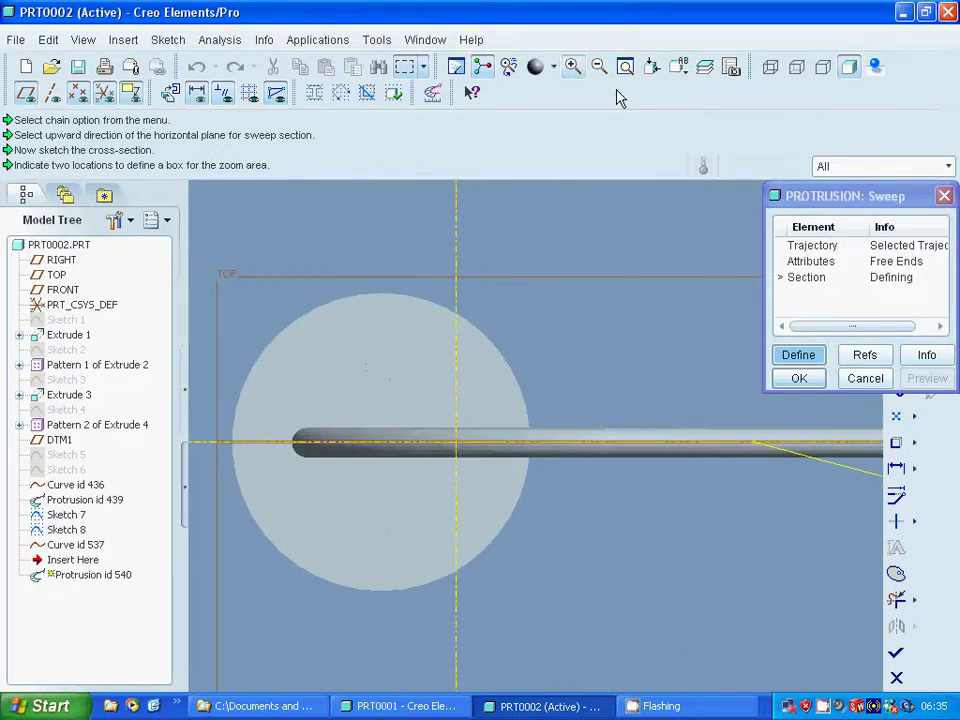
mouse_move(593, 291)
middle_down()
mouse_move(581, 319)
mouse_move(579, 275)
middle_up()
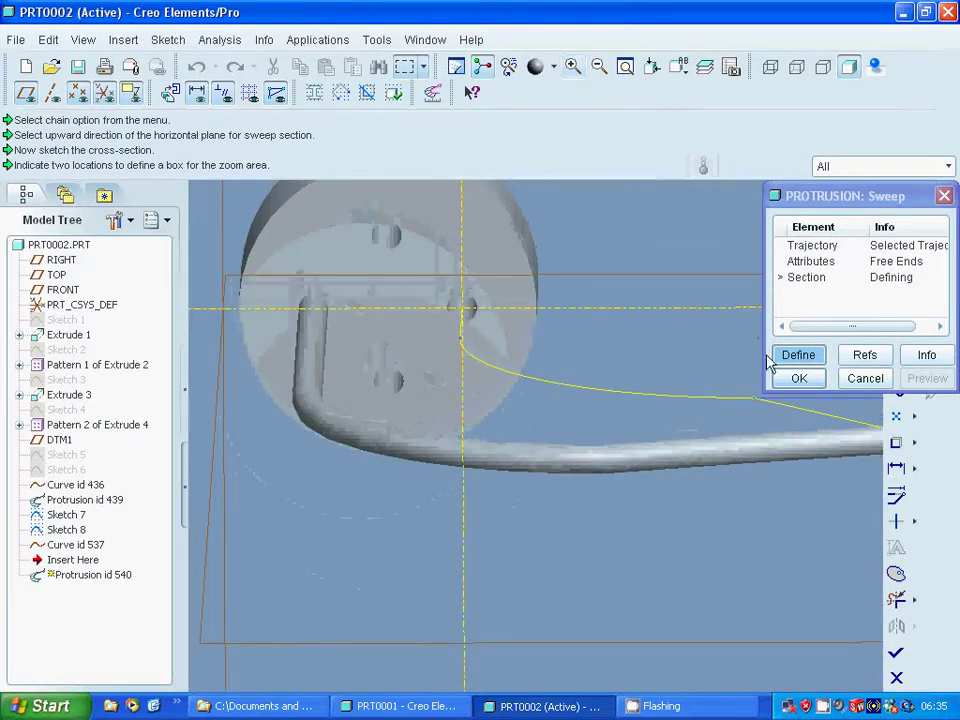
click(895, 446)
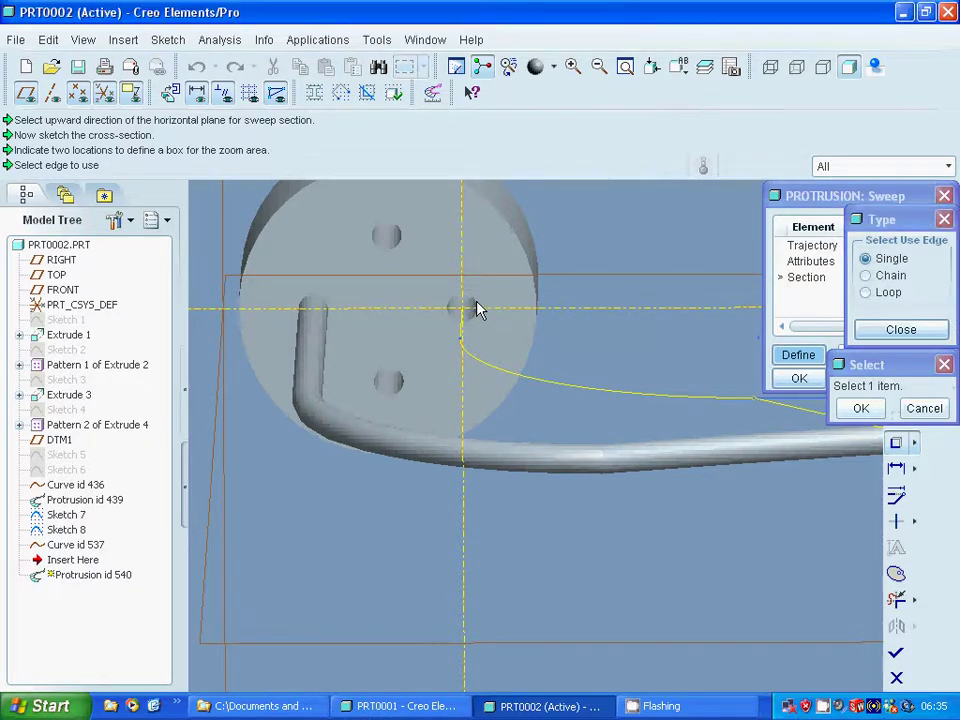
click(466, 307)
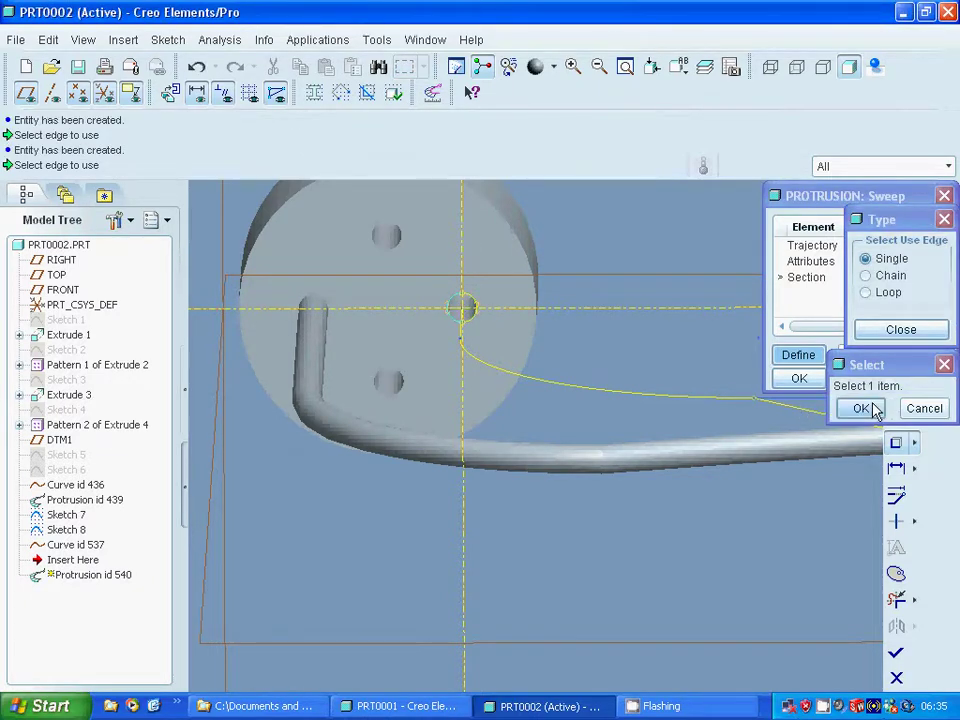
click(862, 408)
click(885, 333)
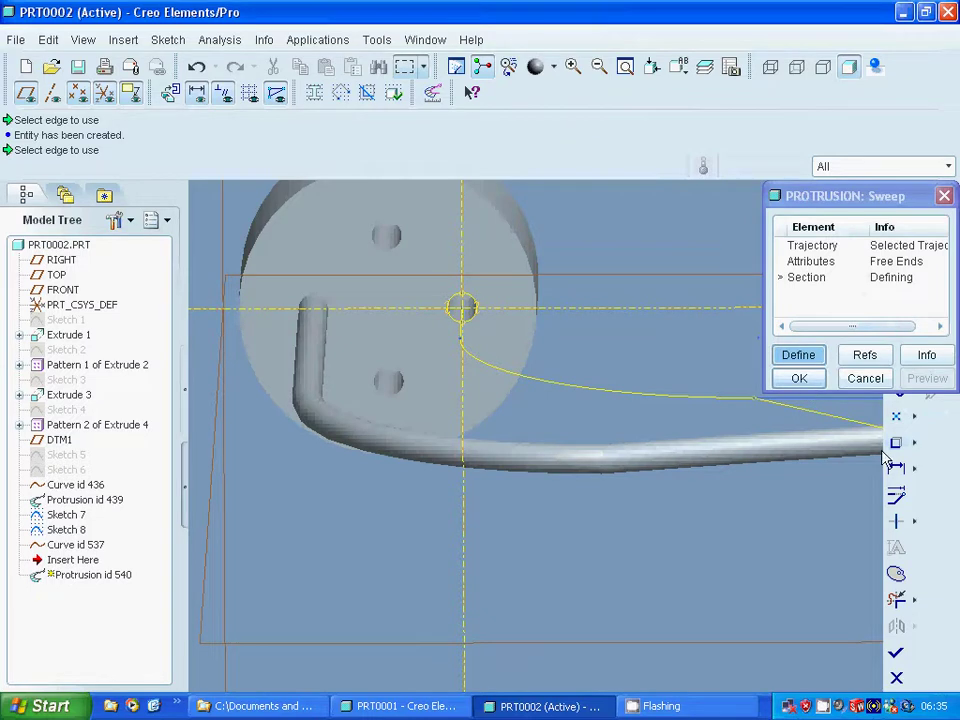
click(896, 652)
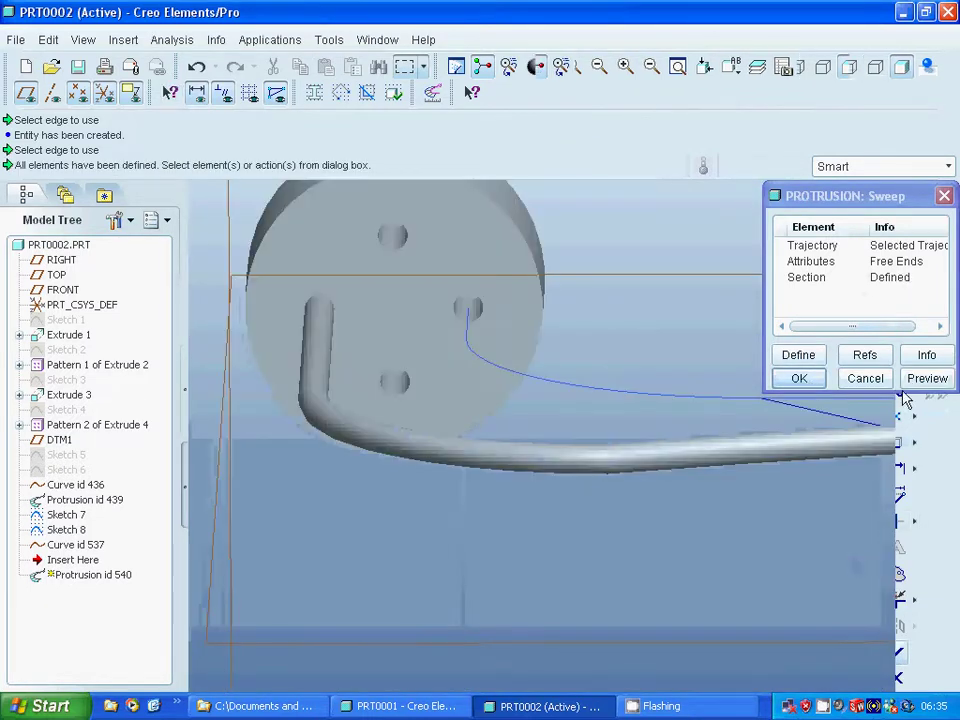
click(926, 377)
click(799, 379)
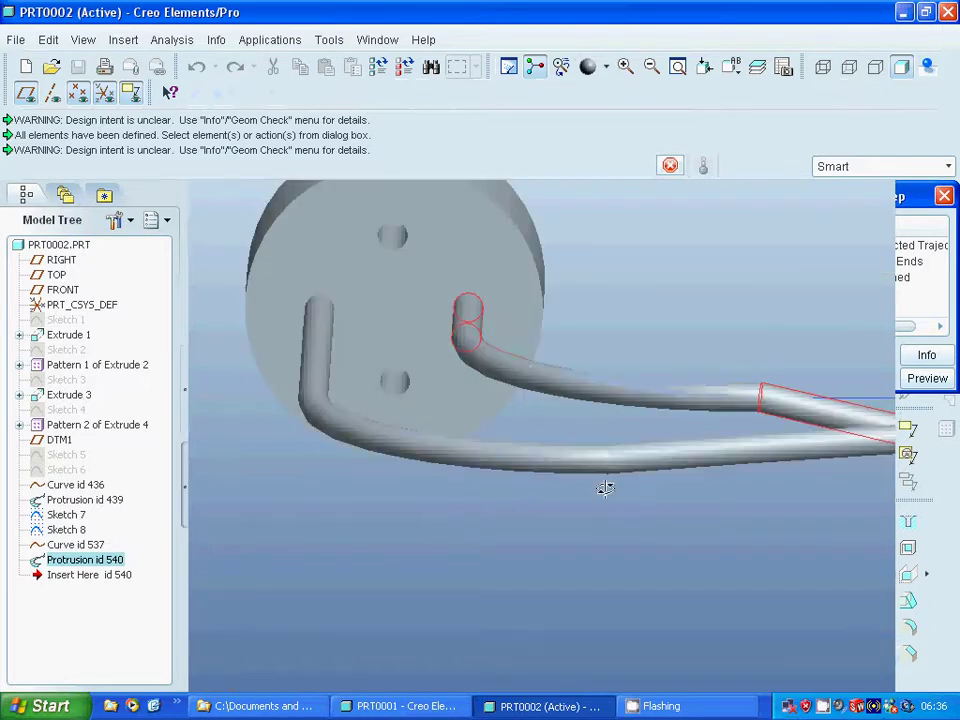
Step: Create a datum plane offset 5 from the FRONT plane
mouse_move(604, 489)
middle_down()
mouse_move(602, 448)
mouse_move(604, 465)
middle_up()
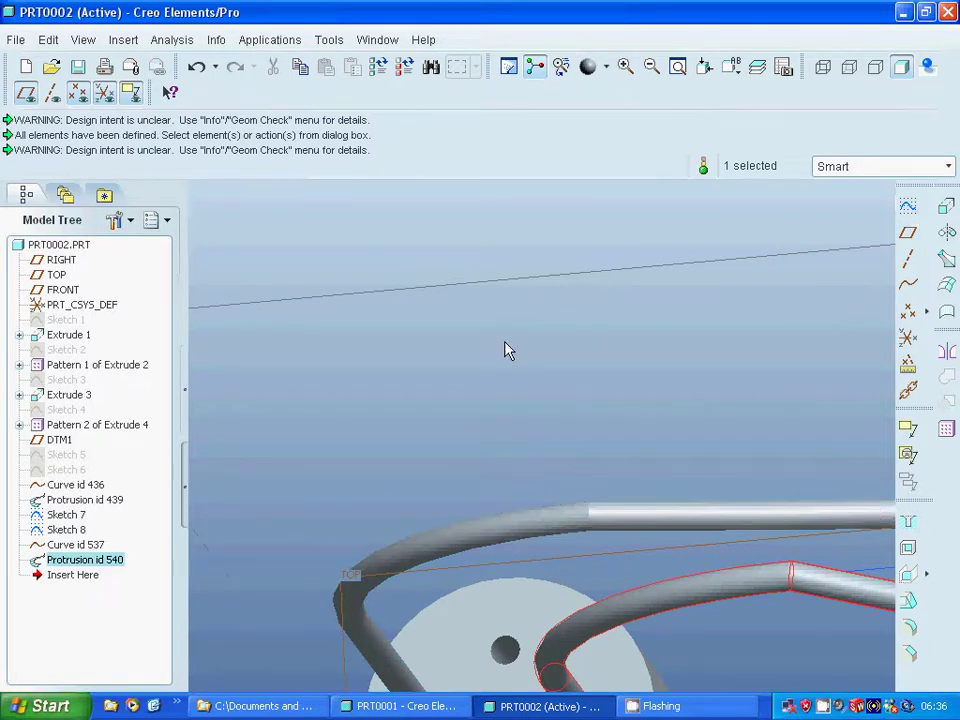
click(677, 70)
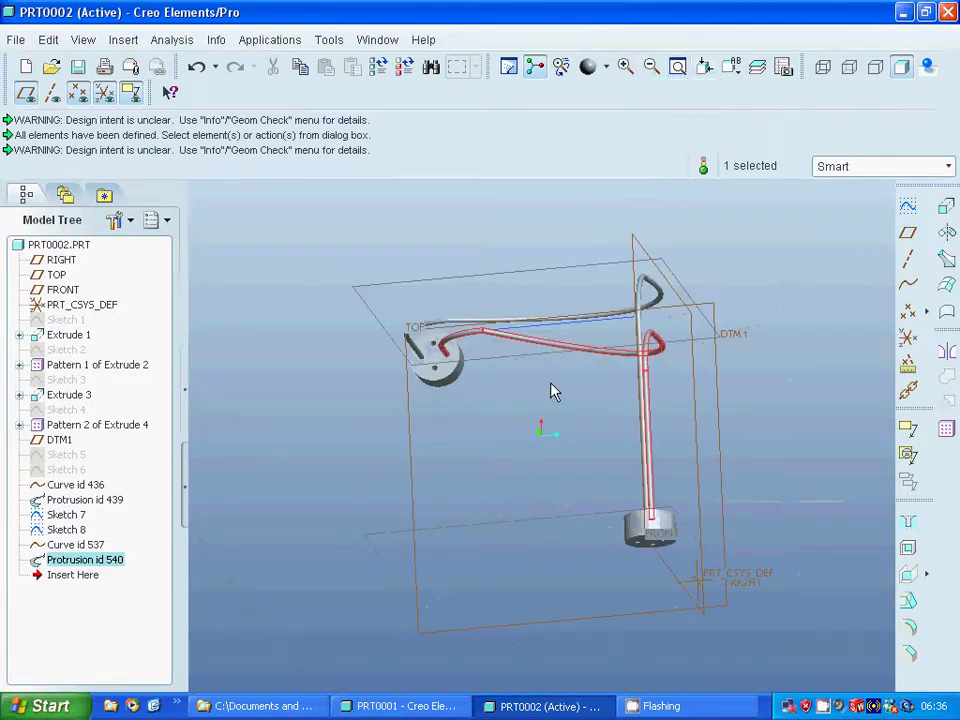
middle_drag(555, 391, 614, 447)
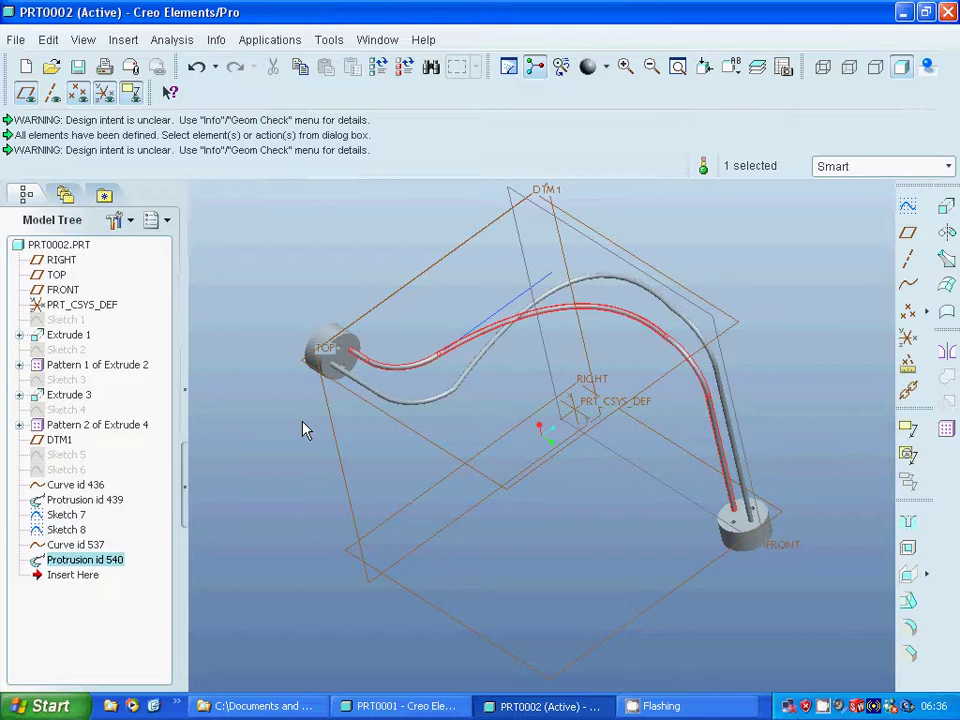
click(744, 465)
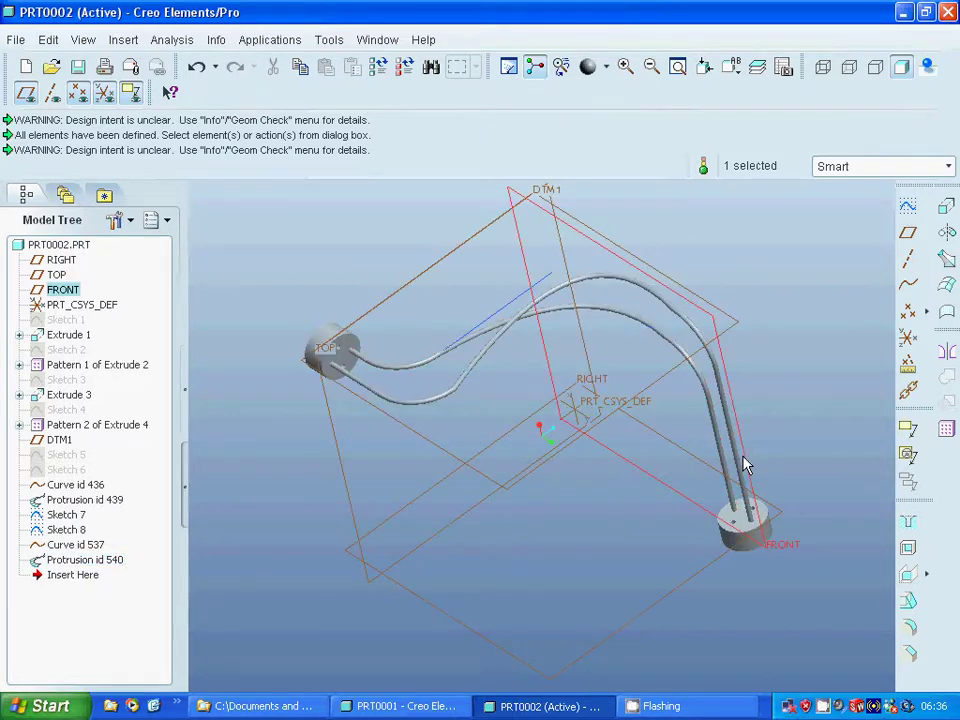
click(909, 234)
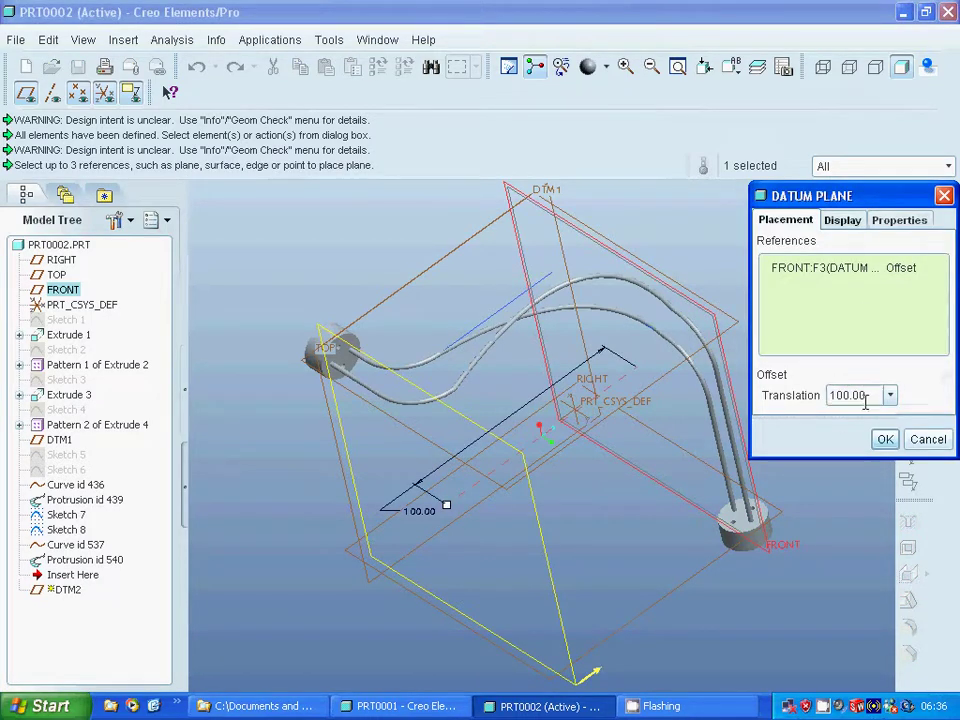
drag(872, 396, 808, 402)
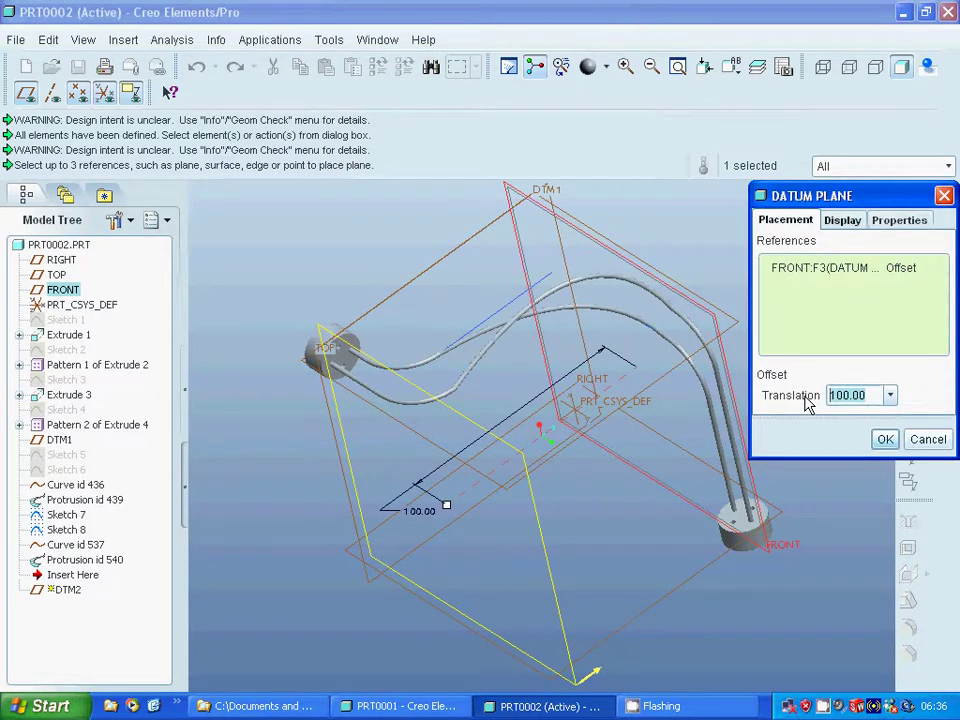
text(5)
key(Return)
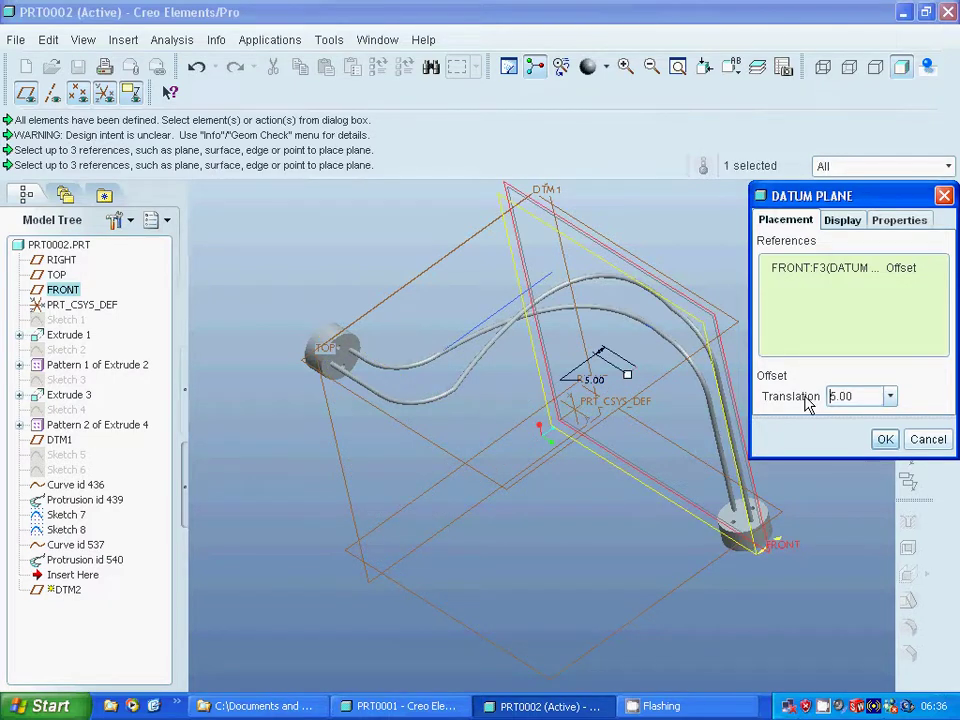
click(881, 439)
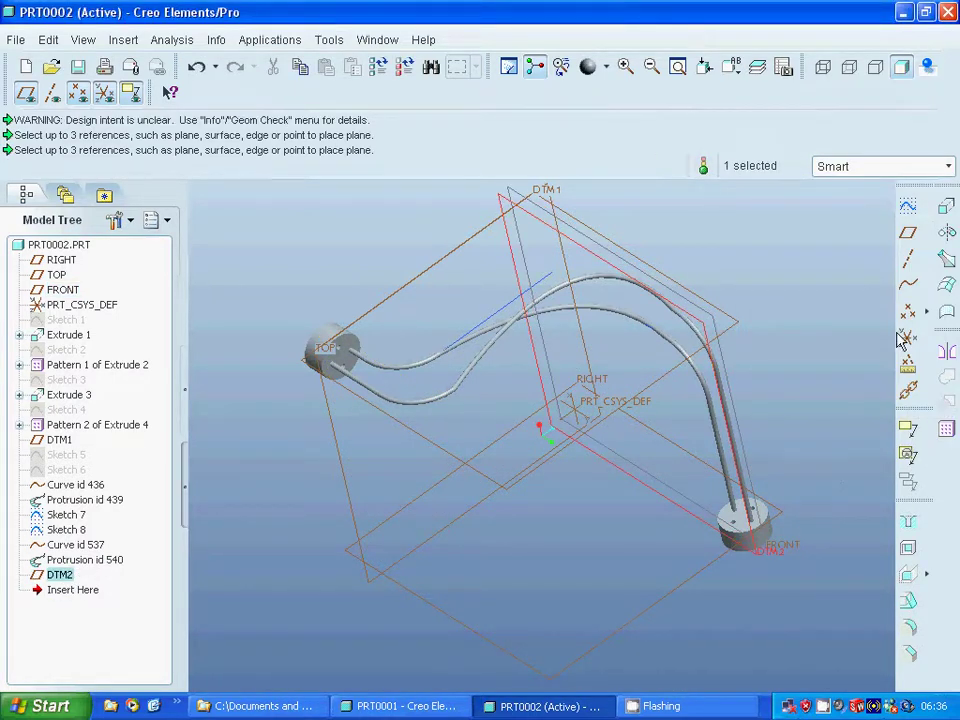
Step: Start a sketch on plane DTM2 with the RIGHT plane as the orientation reference facing left
click(910, 210)
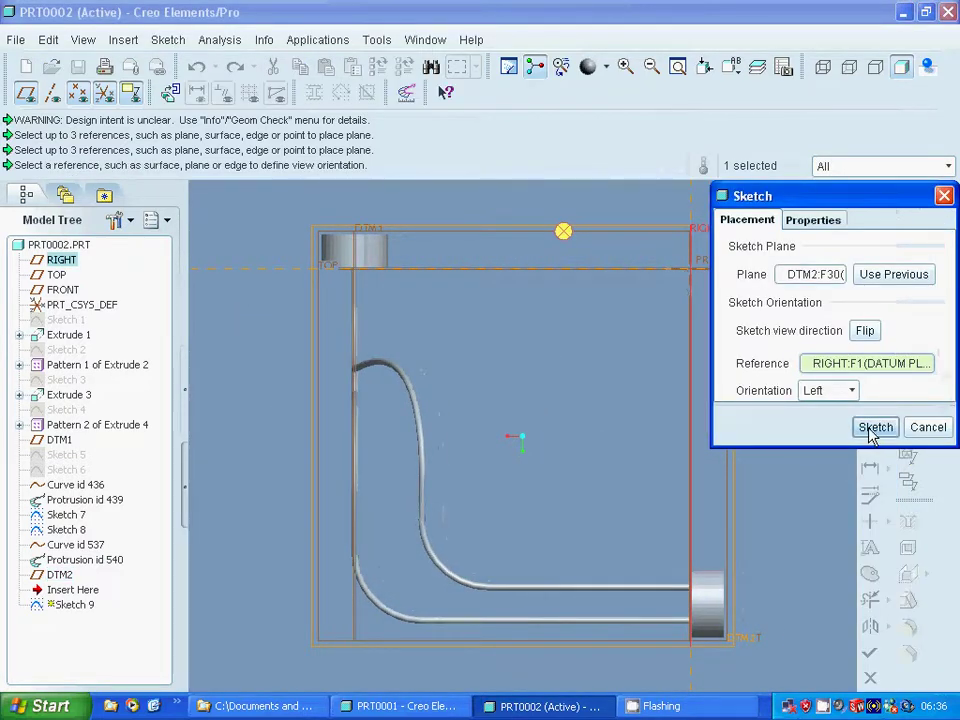
click(875, 428)
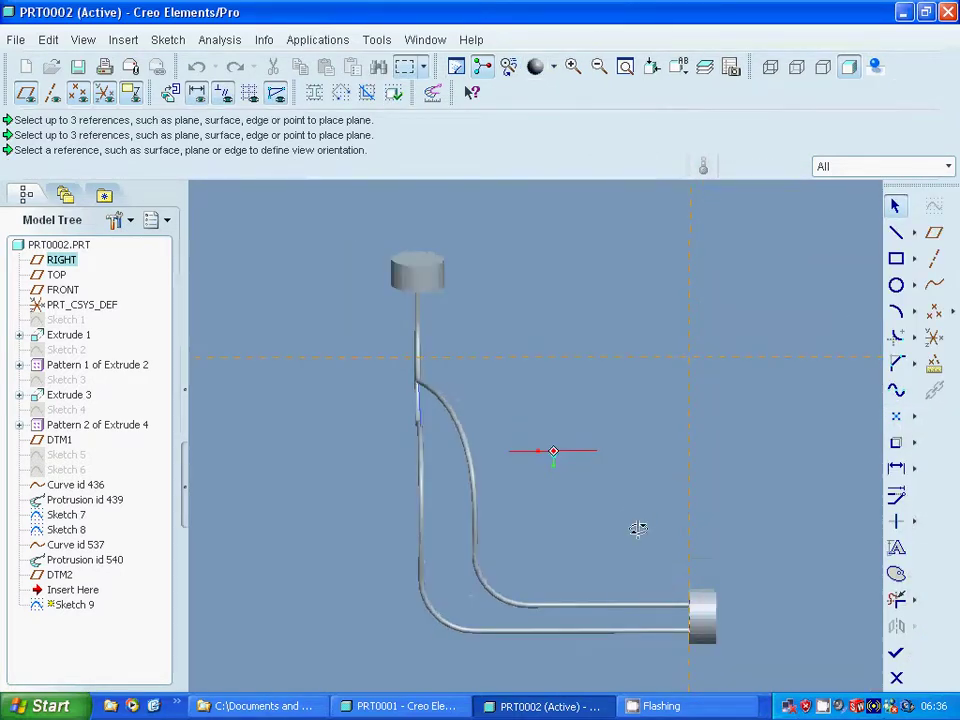
middle_drag(637, 529, 675, 534)
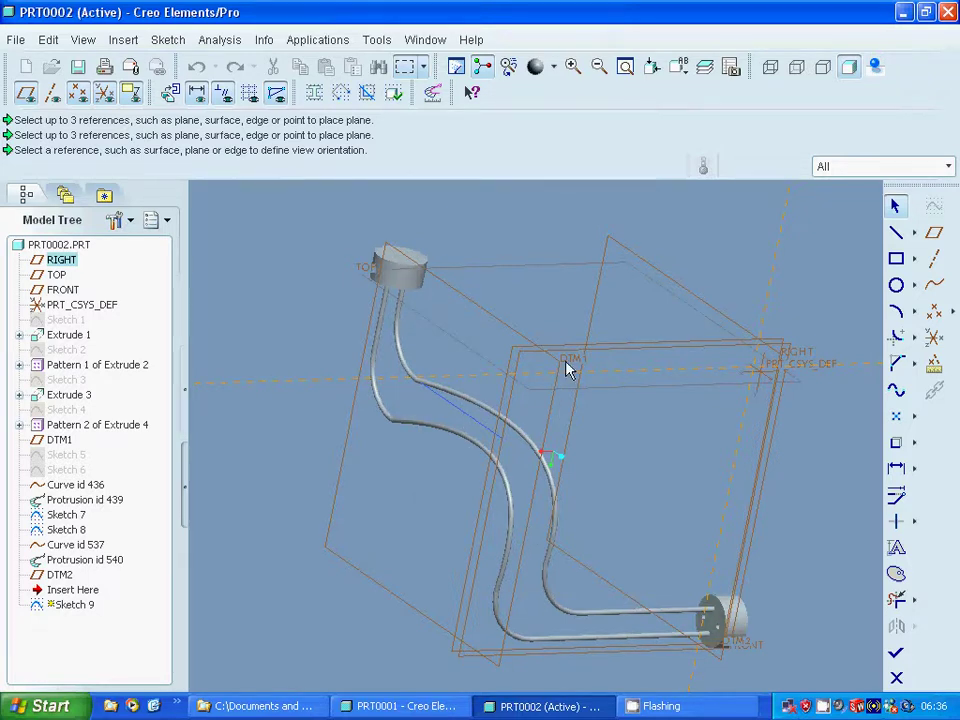
click(68, 576)
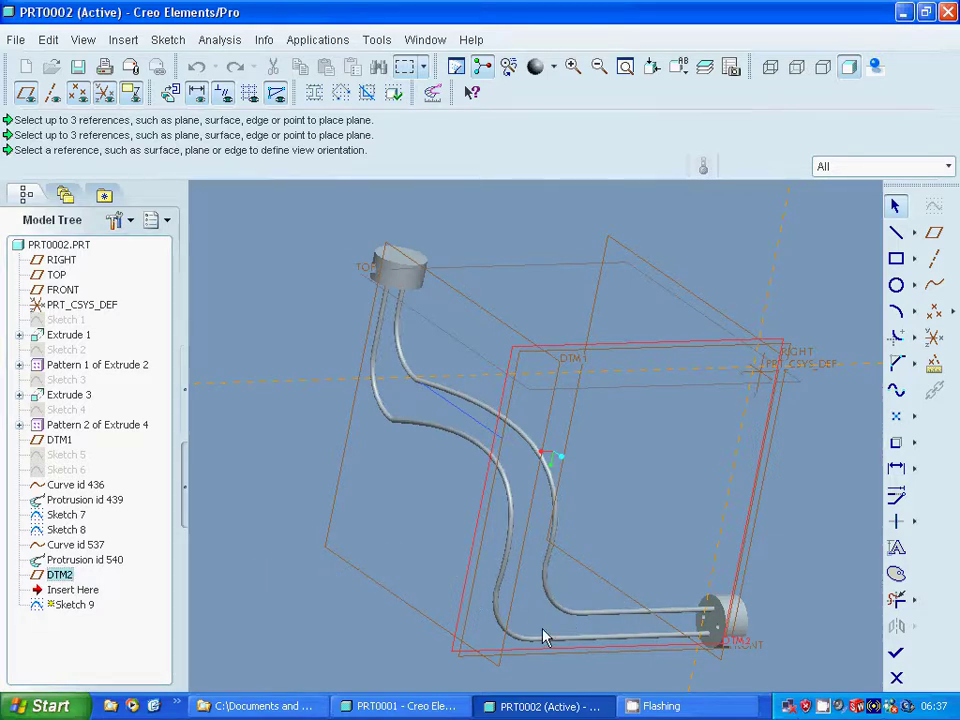
Step: Project the circular edge of the disc's empty hole that lies on DTM2 into the sketch as a single used edge
click(573, 66)
click(665, 573)
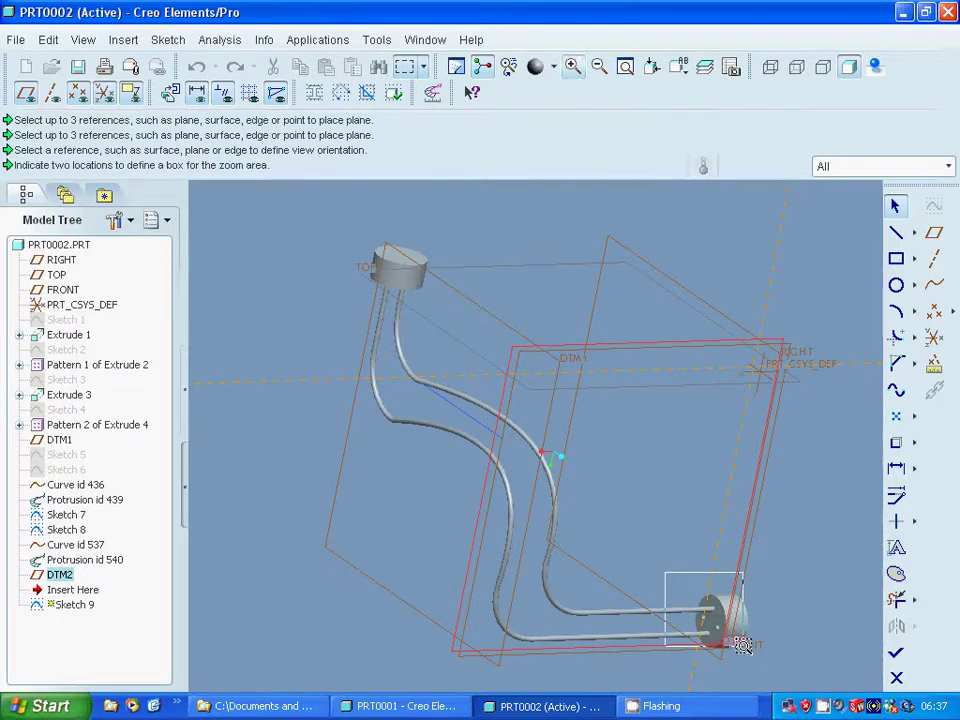
click(743, 646)
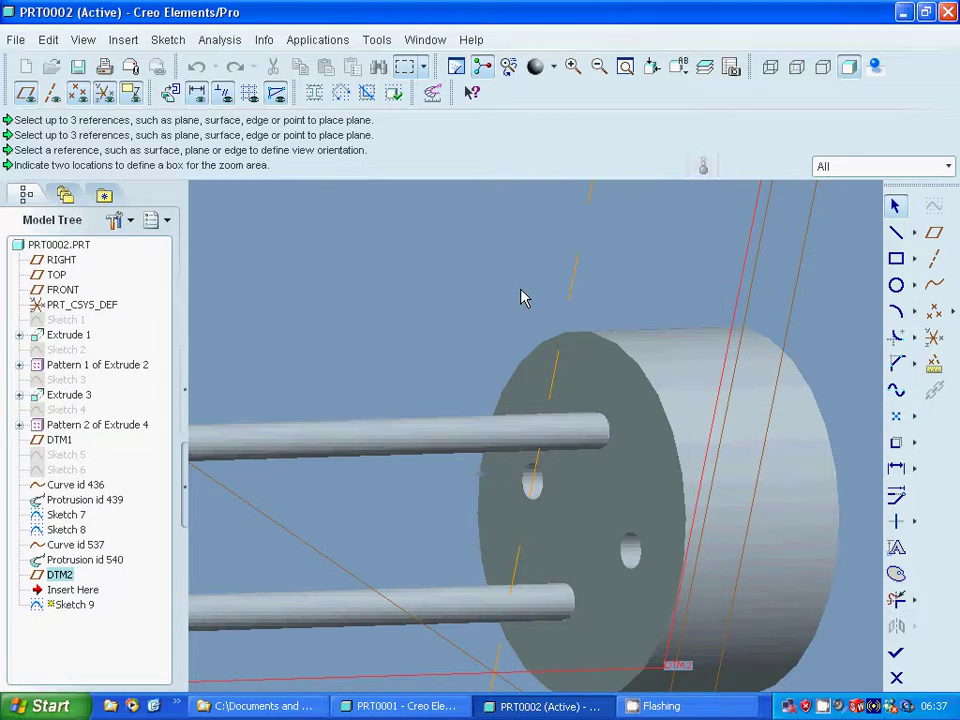
click(896, 445)
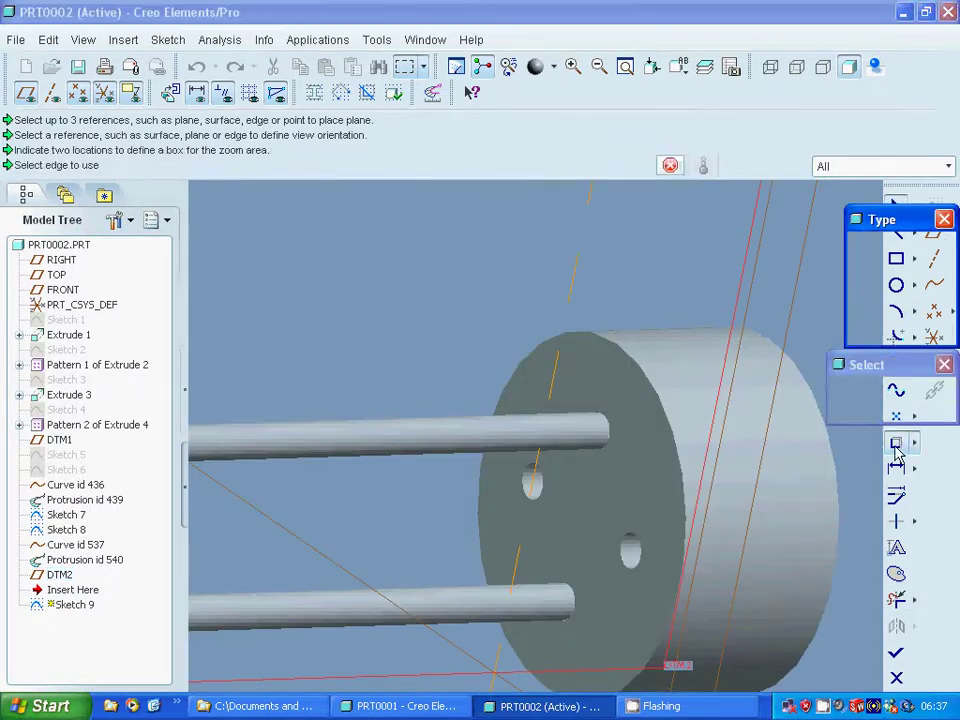
click(643, 558)
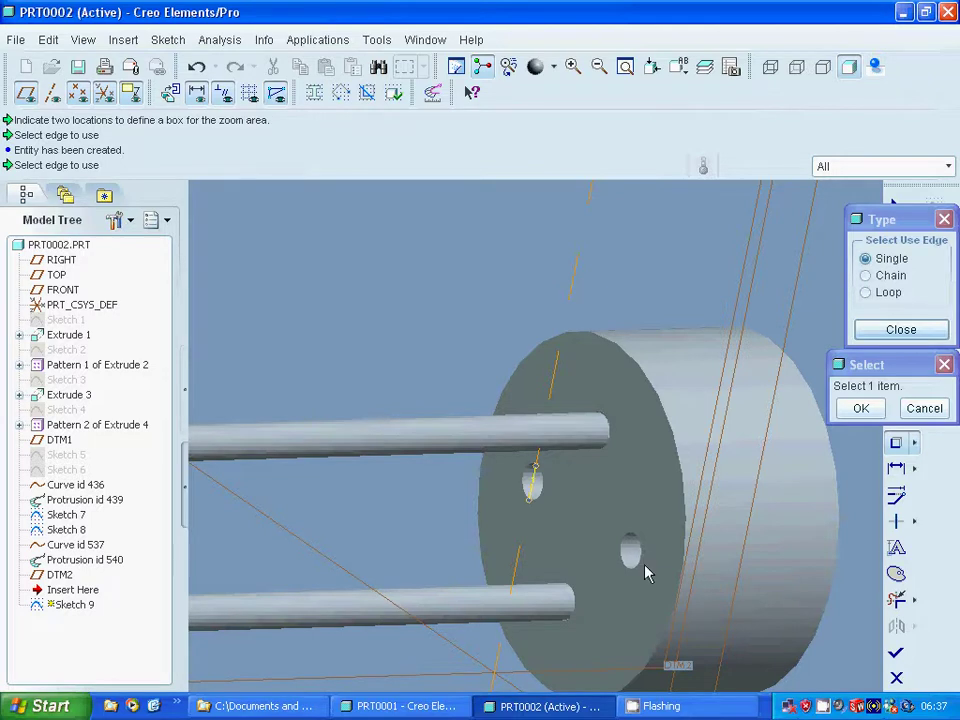
click(901, 330)
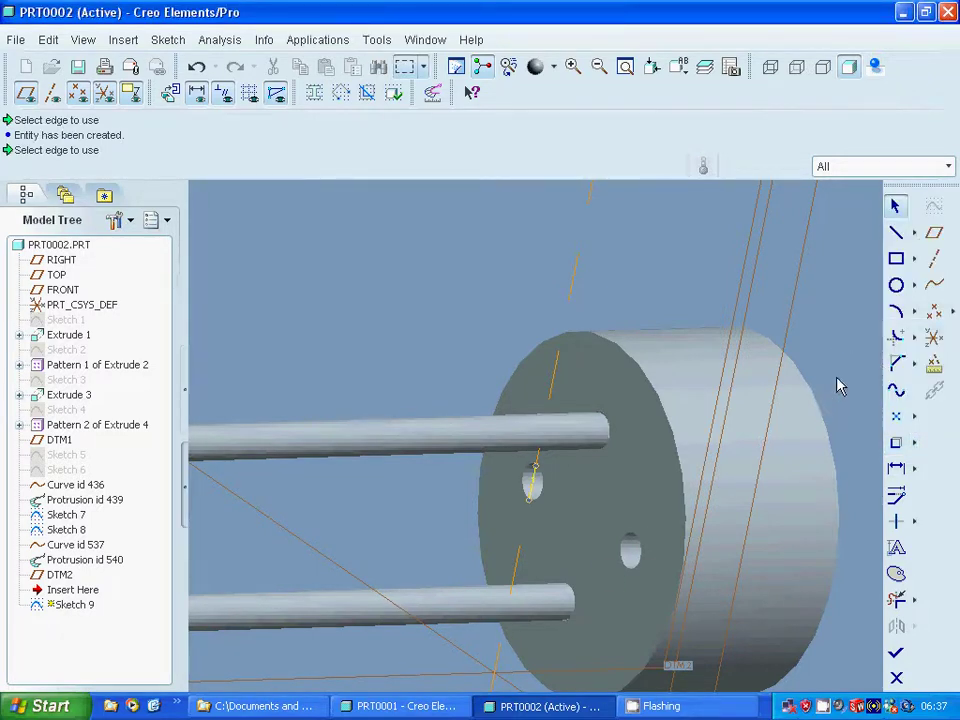
Step: Sketch a horizontal line about 15.6 long from the midpoint of the projected hole edge, followed by an upright line about 17.2 long
click(898, 234)
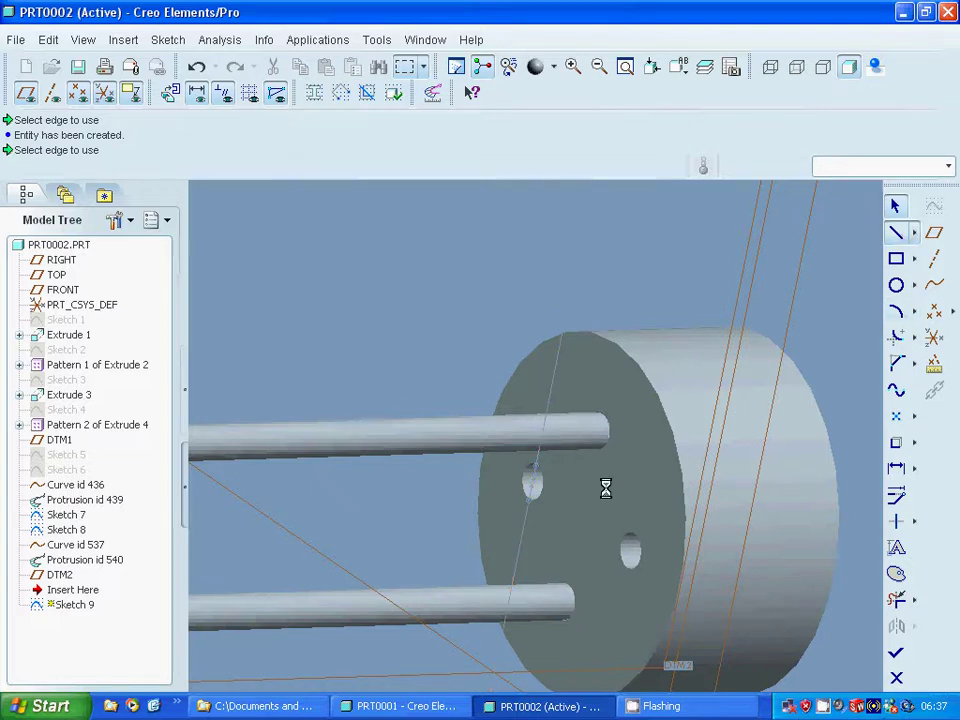
click(531, 484)
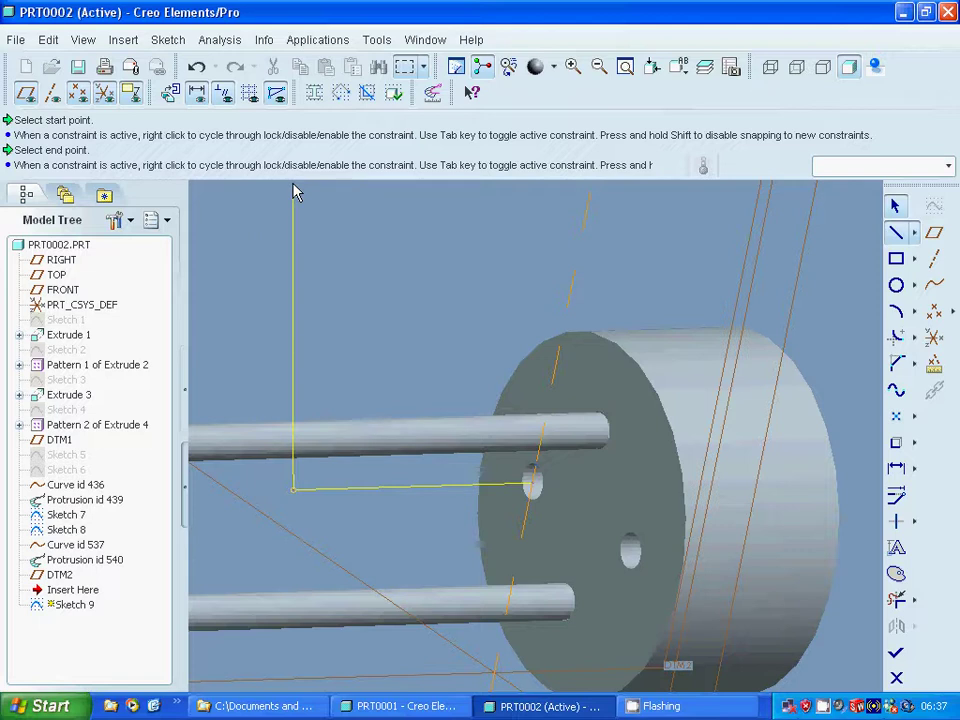
click(293, 200)
middle_click(293, 201)
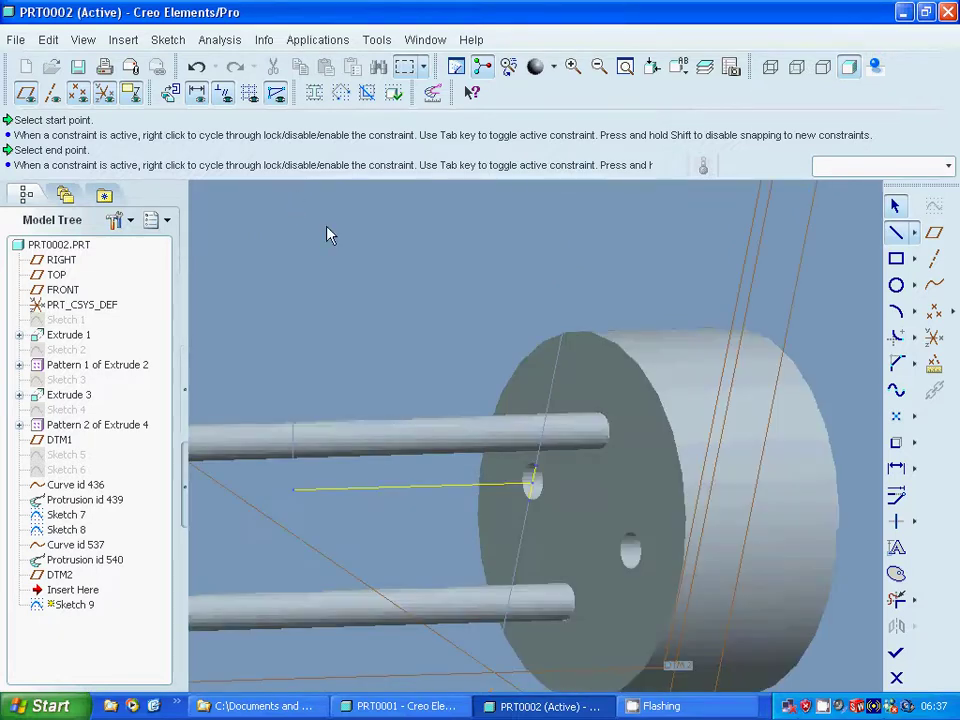
click(896, 206)
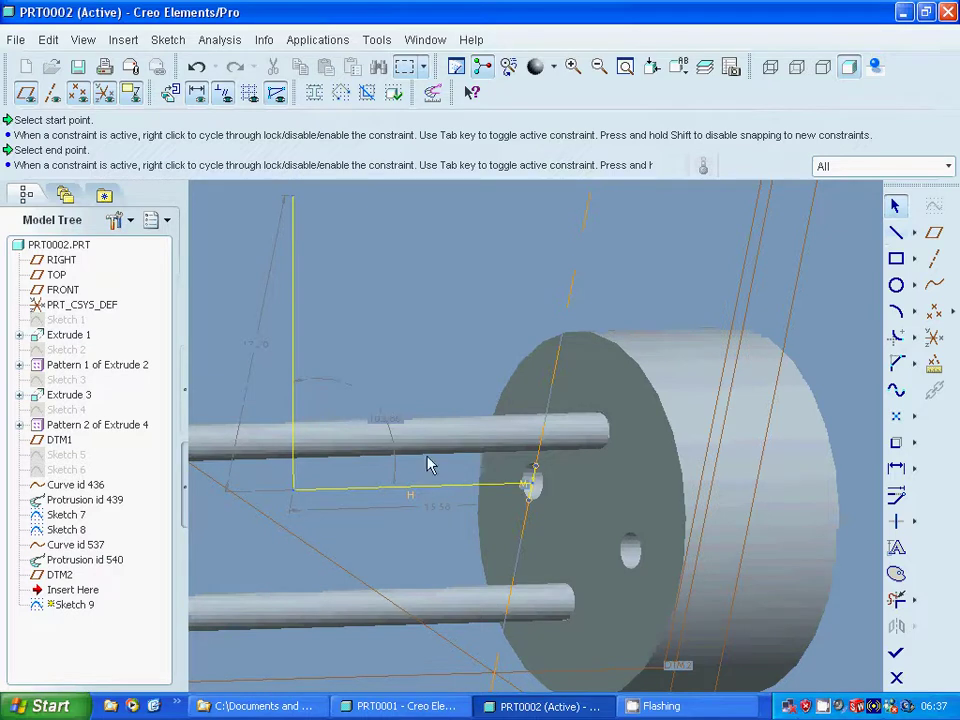
Step: Set the angle between the two lines to 90 and delete the projected hole edge
double_click(389, 430)
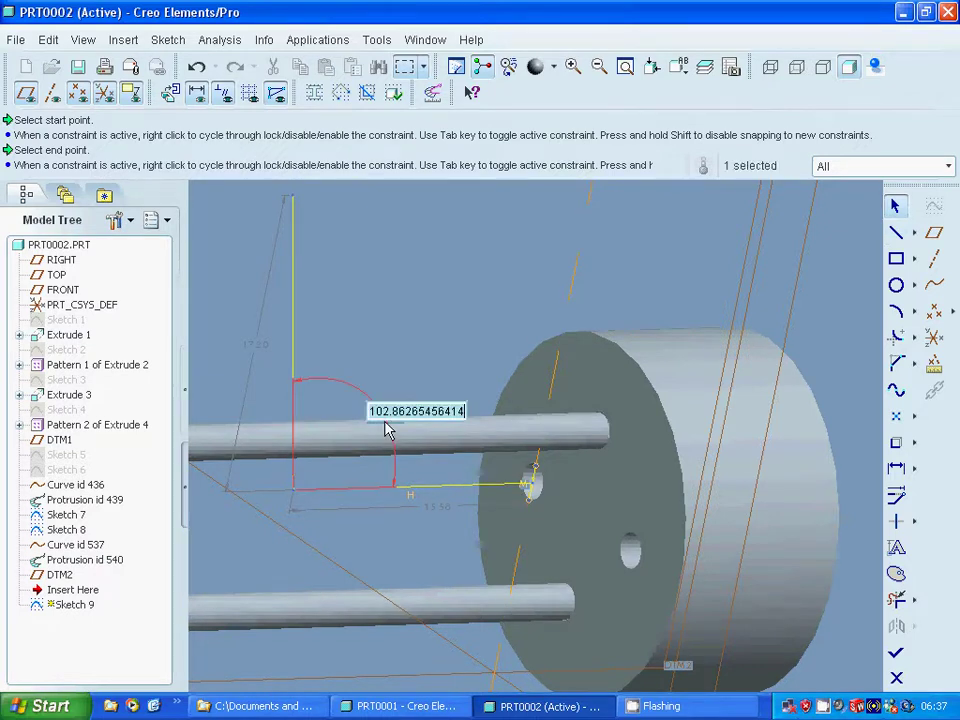
text(8)
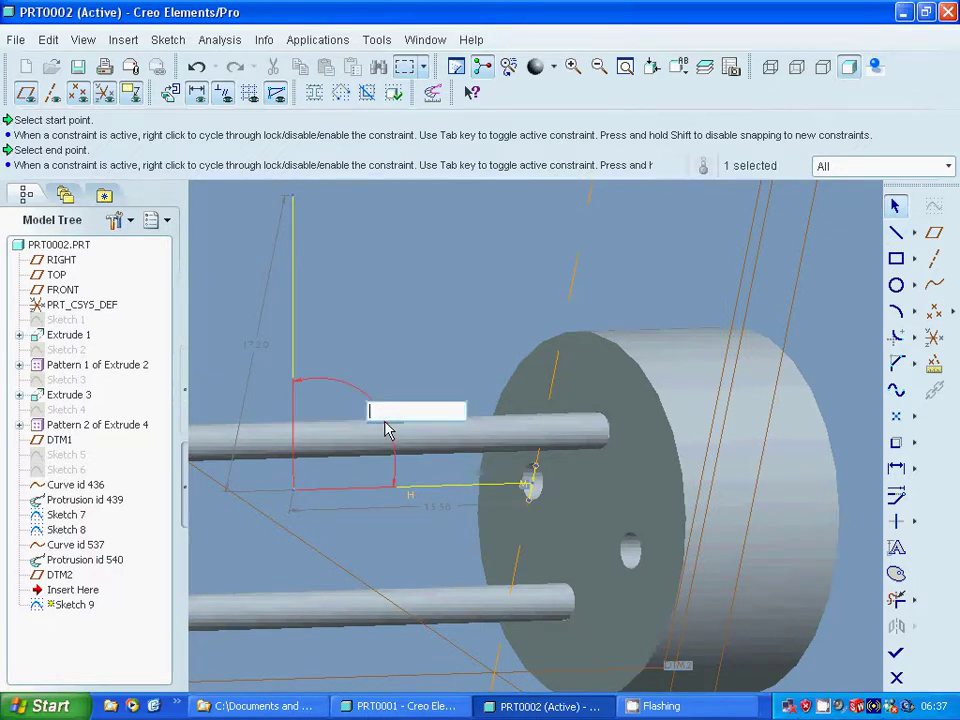
key(Return)
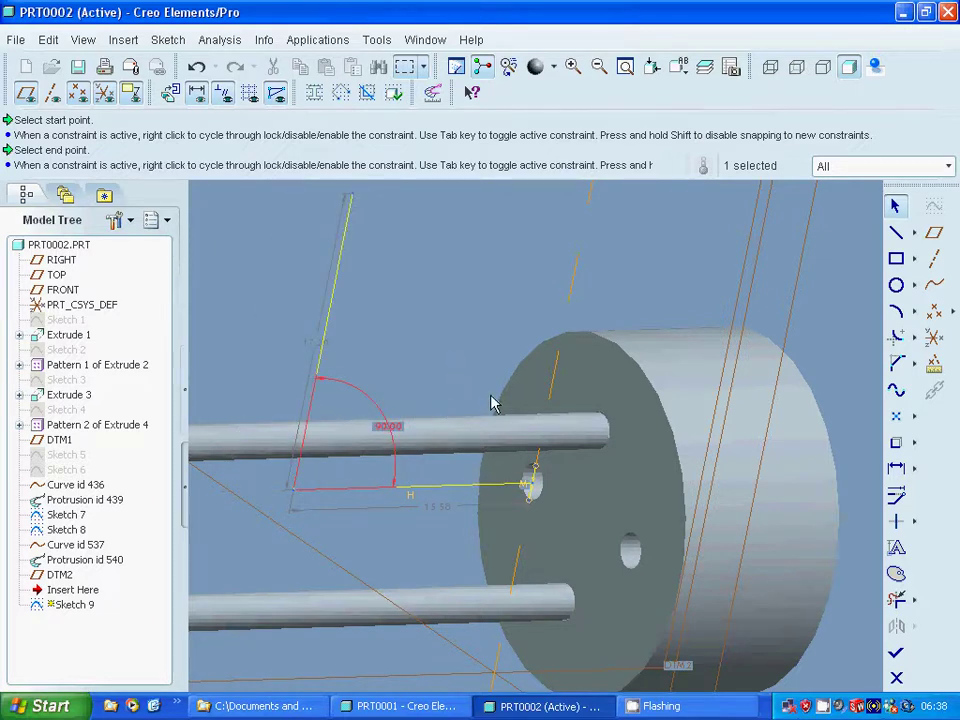
drag(493, 401, 553, 514)
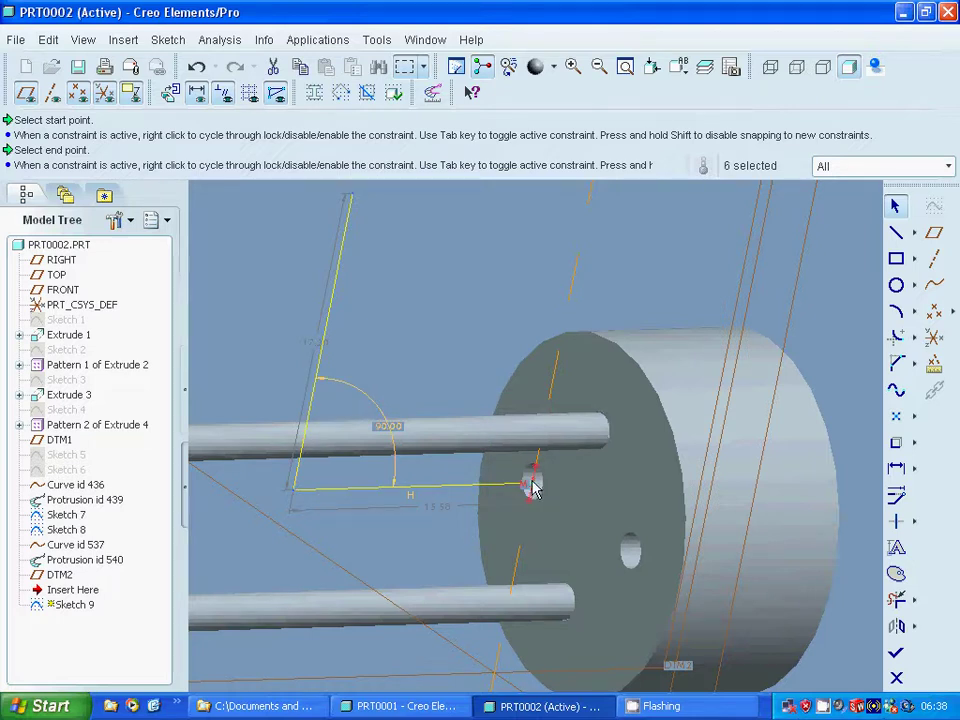
right_click(532, 487)
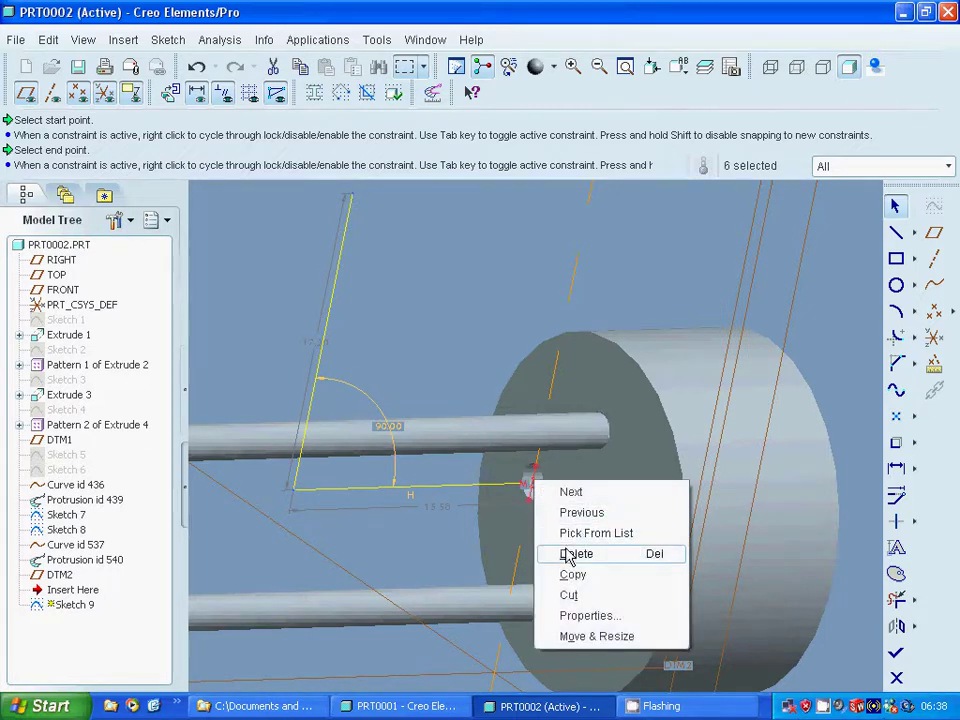
click(566, 553)
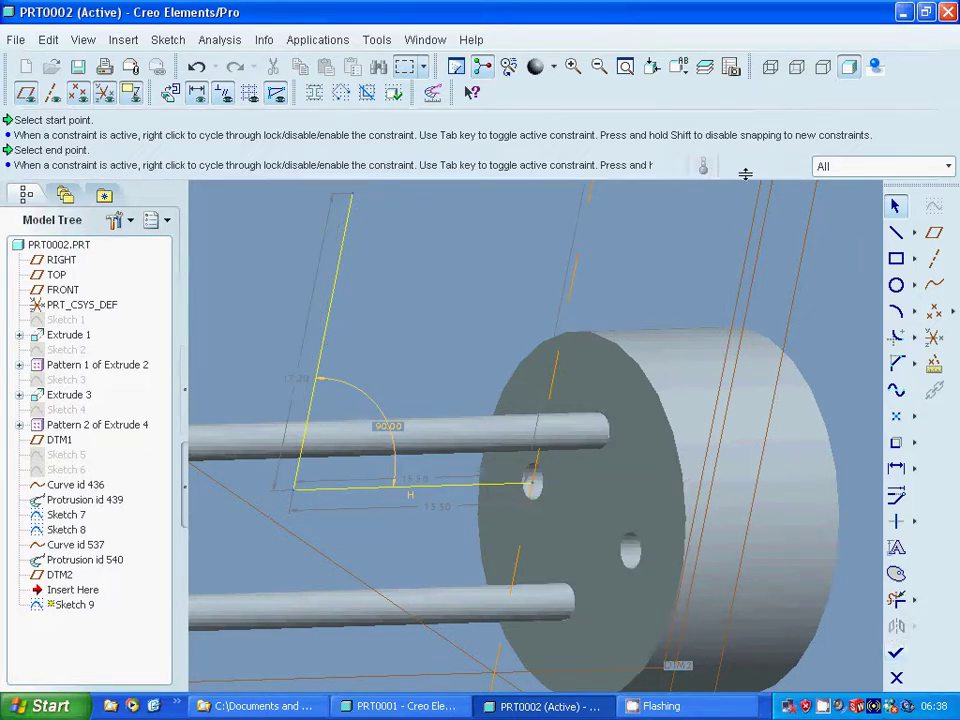
Step: Set the upright line's length to 50
click(625, 66)
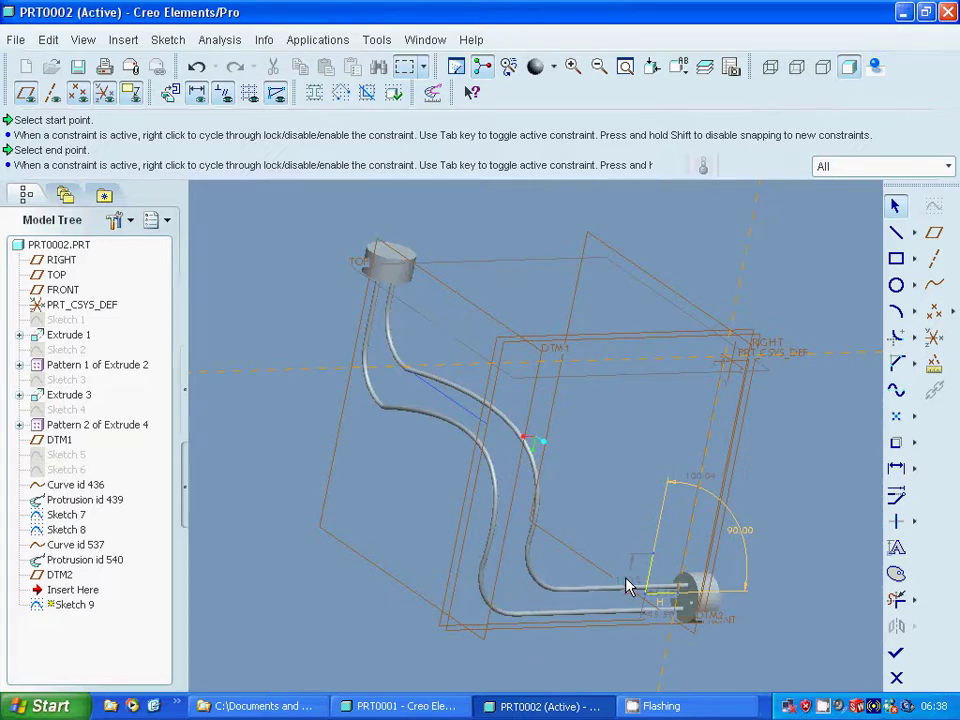
double_click(626, 587)
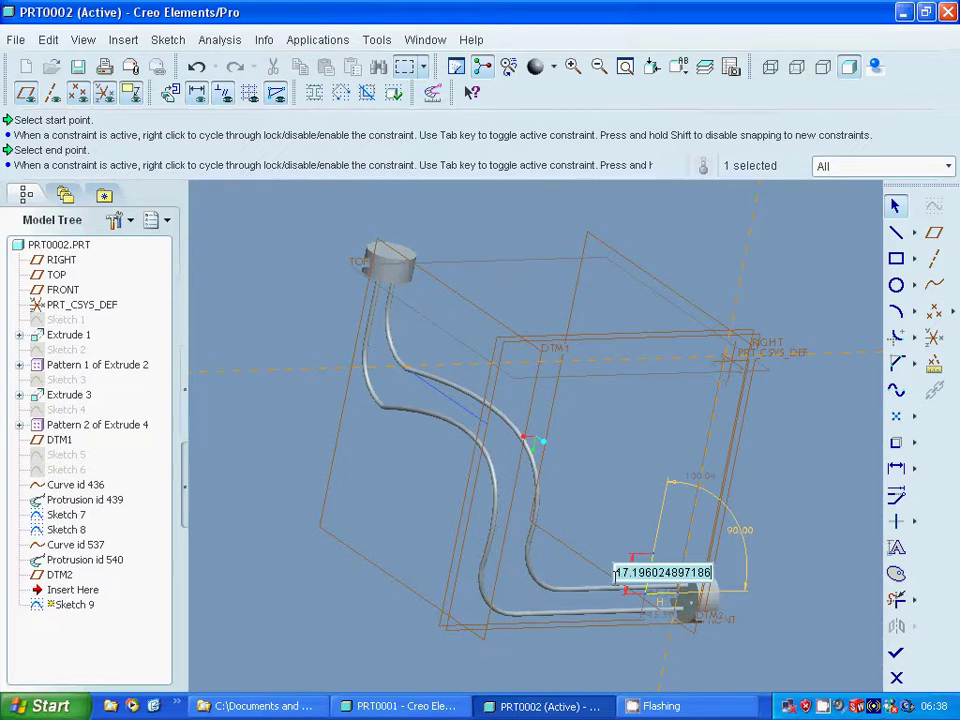
text(6)
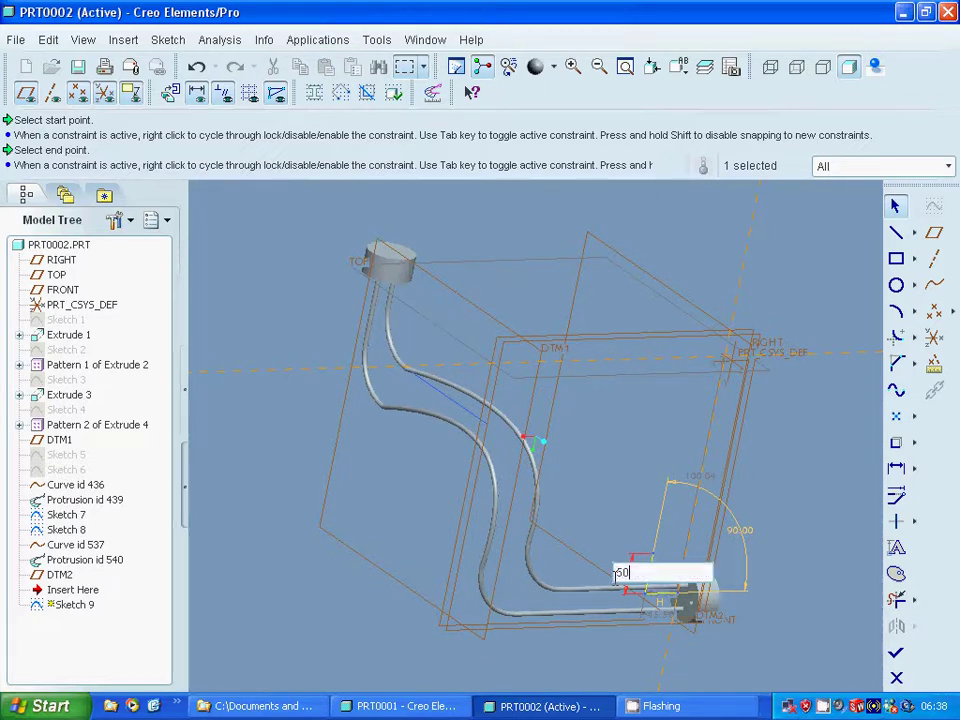
text(0)
key(Return)
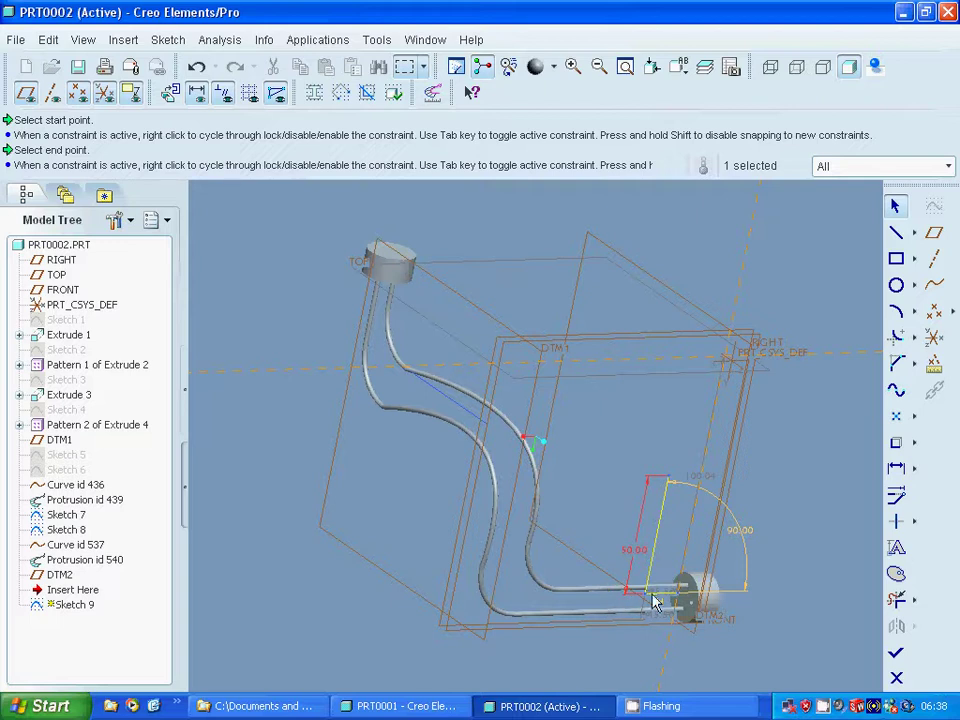
Step: Set the distance from the vertical reference to the corner of the lines to 100
double_click(656, 600)
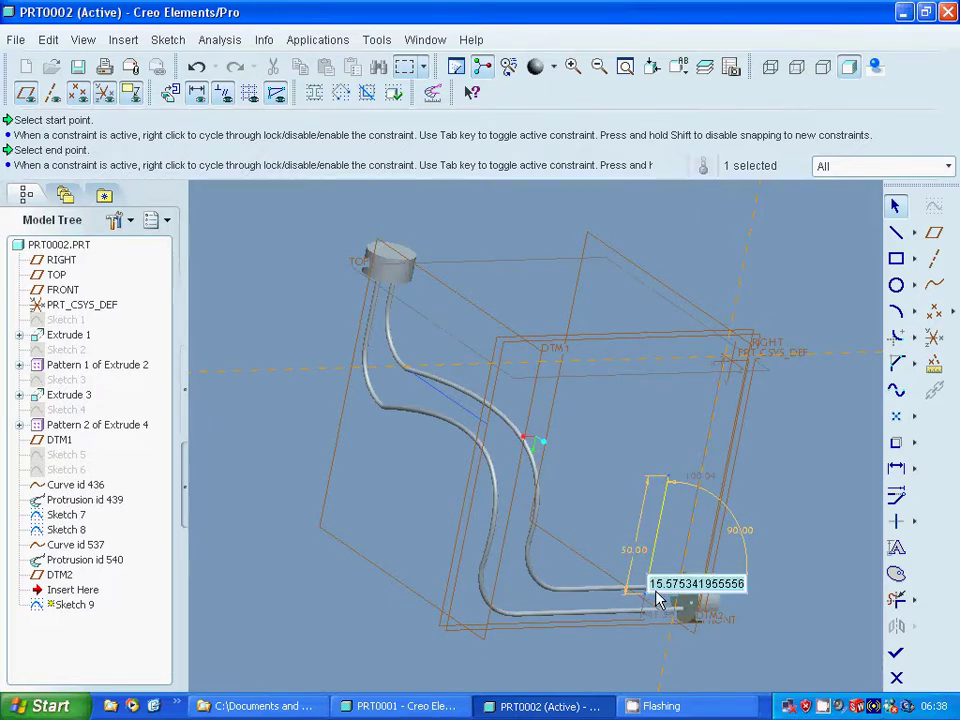
text(100)
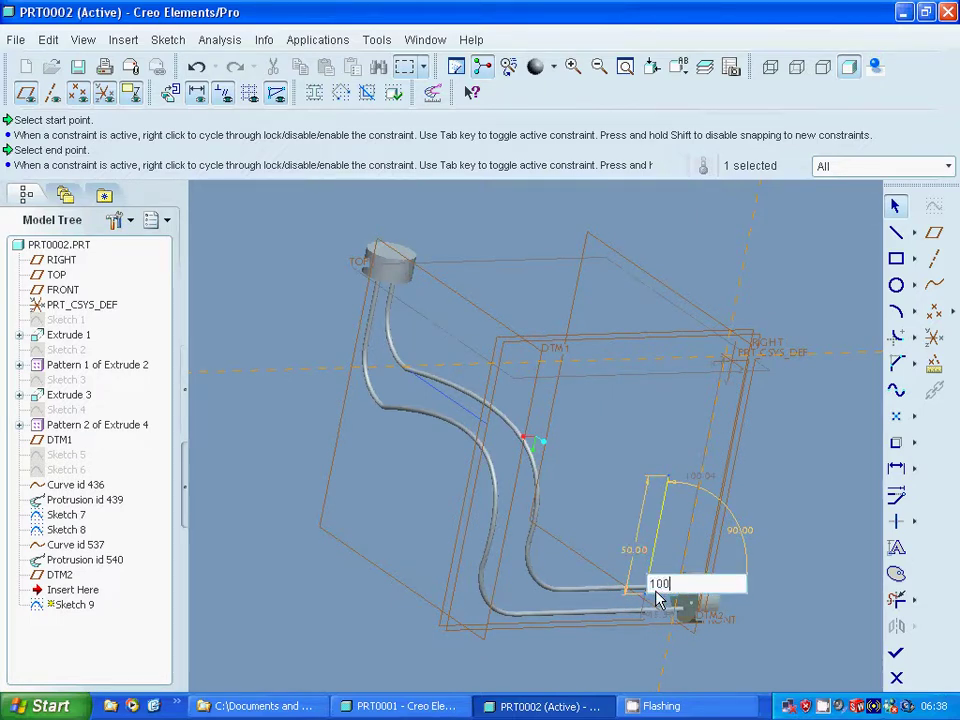
key(Return)
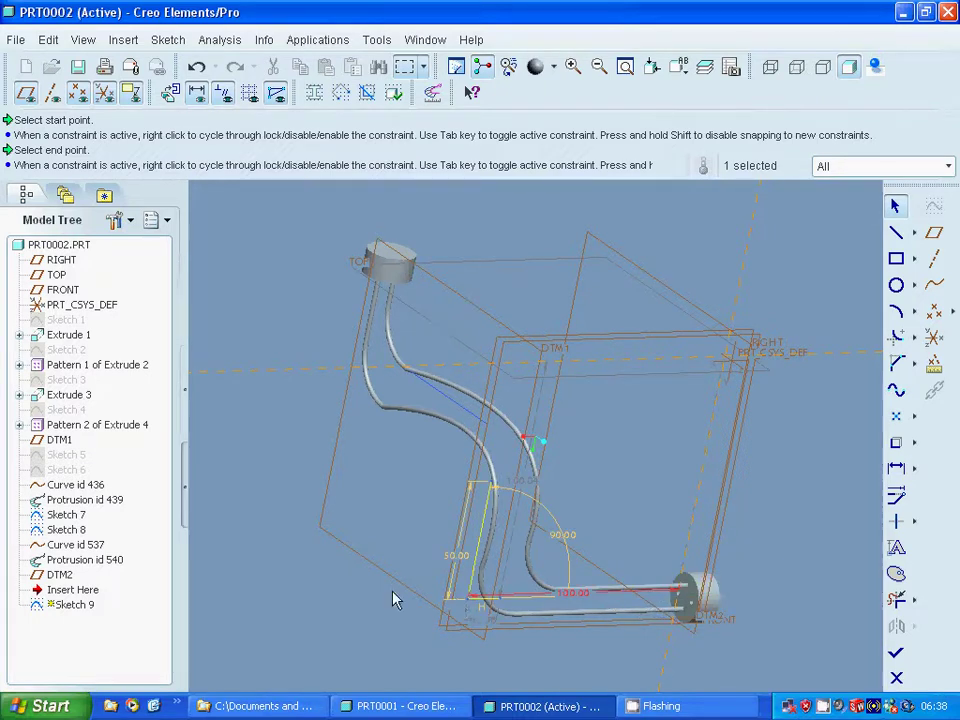
Step: Set the distance from the vertical reference to the corner of the lines to 80
double_click(575, 596)
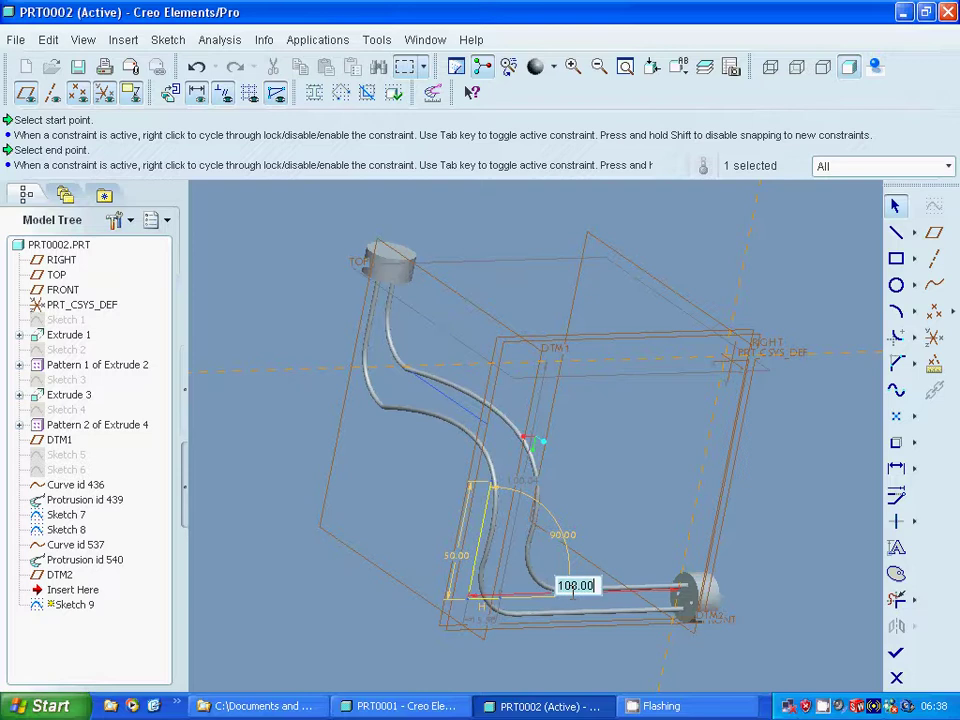
text(80)
key(Return)
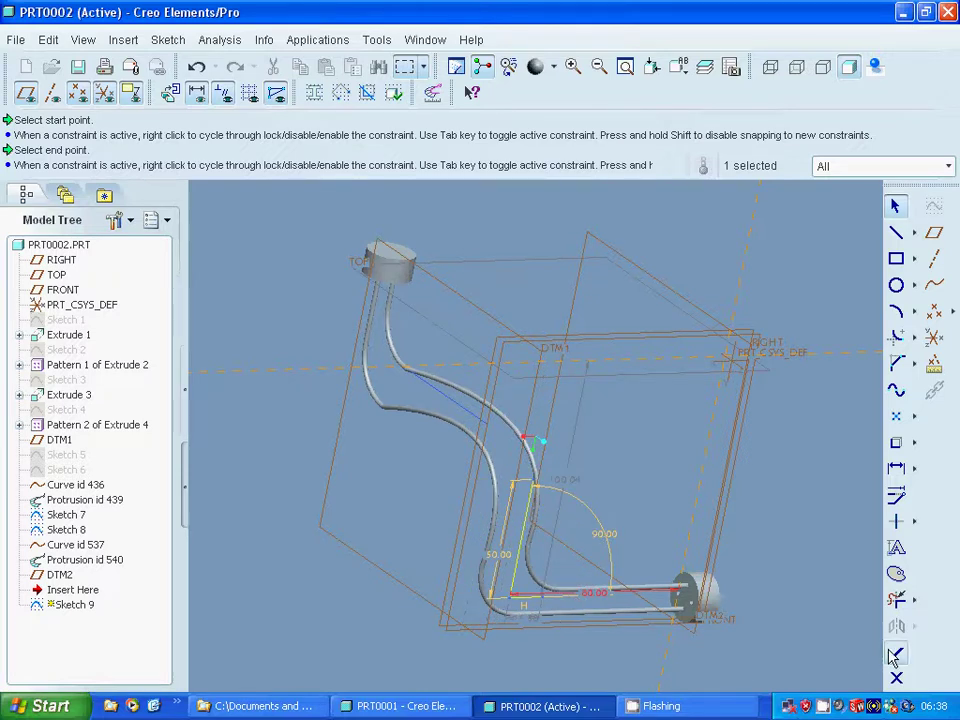
click(899, 338)
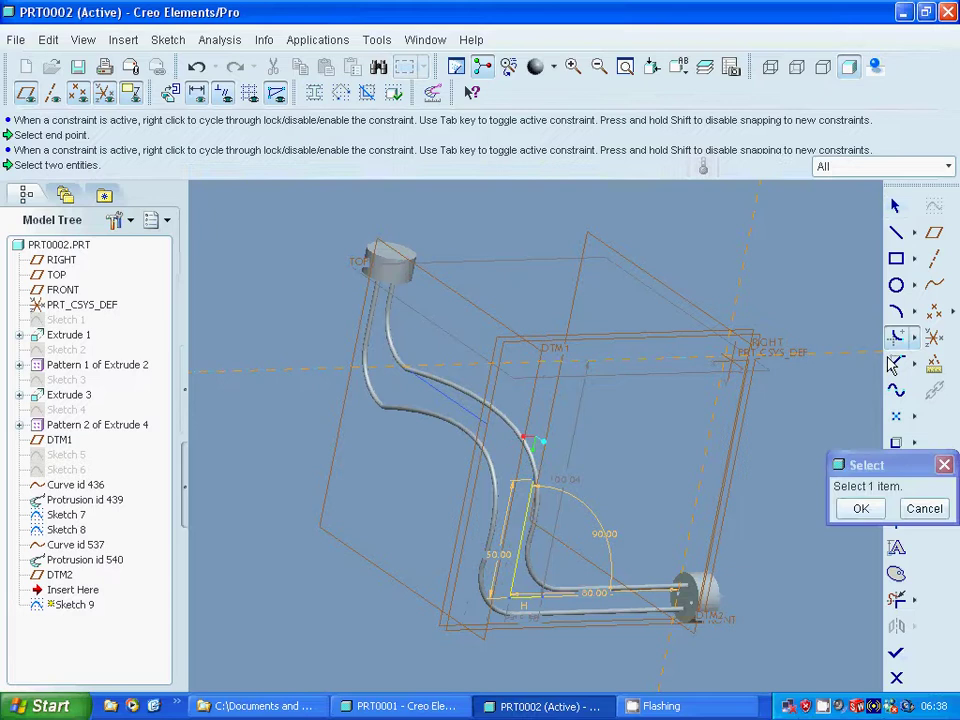
click(516, 583)
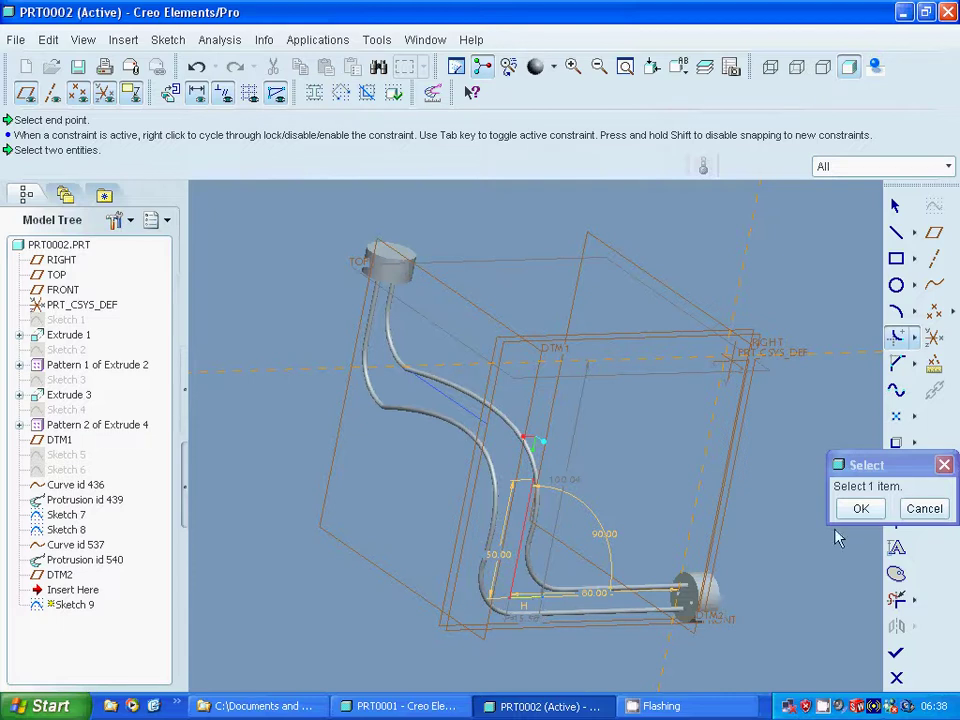
click(924, 508)
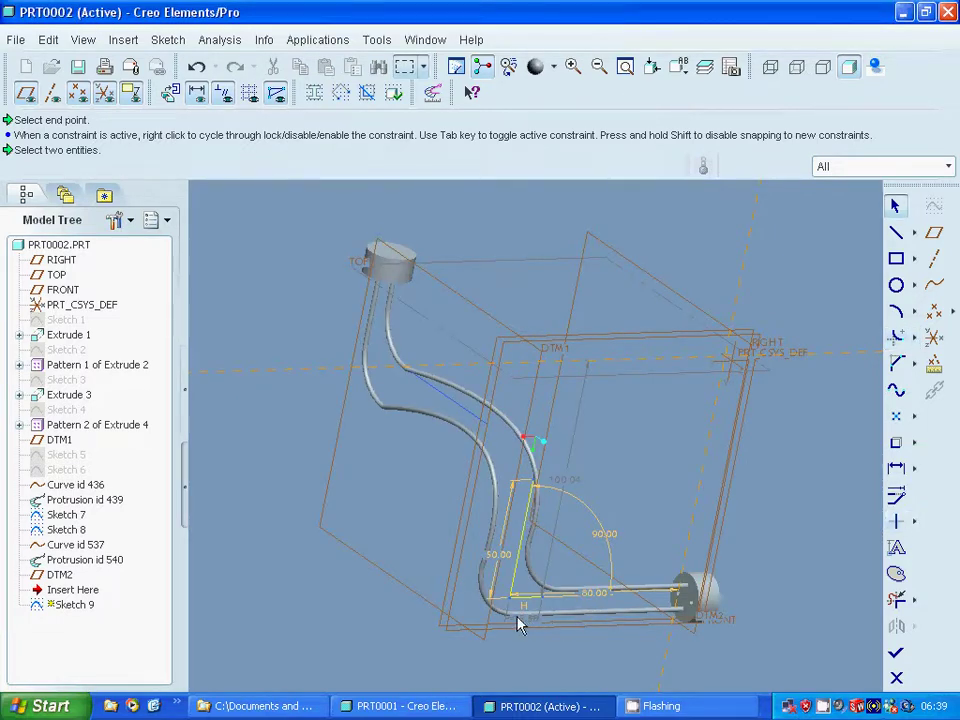
Step: Set the horizontal line's length to 80 so that it starts at the disc hole
click(521, 627)
middle_click(520, 618)
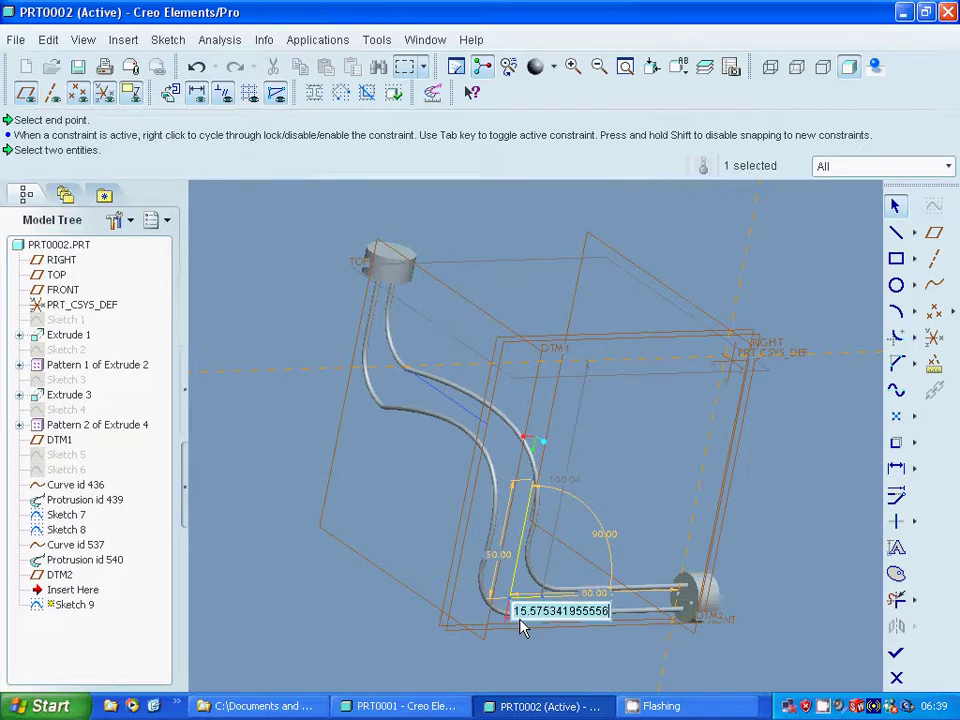
text(80)
key(Return)
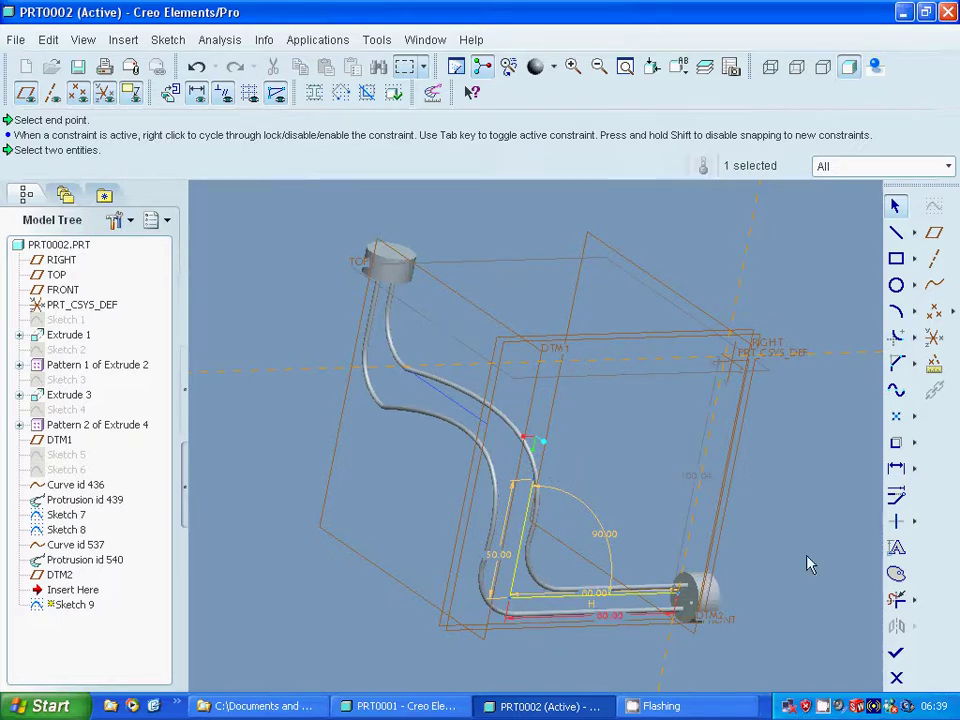
Step: Fillet the corner between the upright and horizontal lines with a circular arc
click(896, 336)
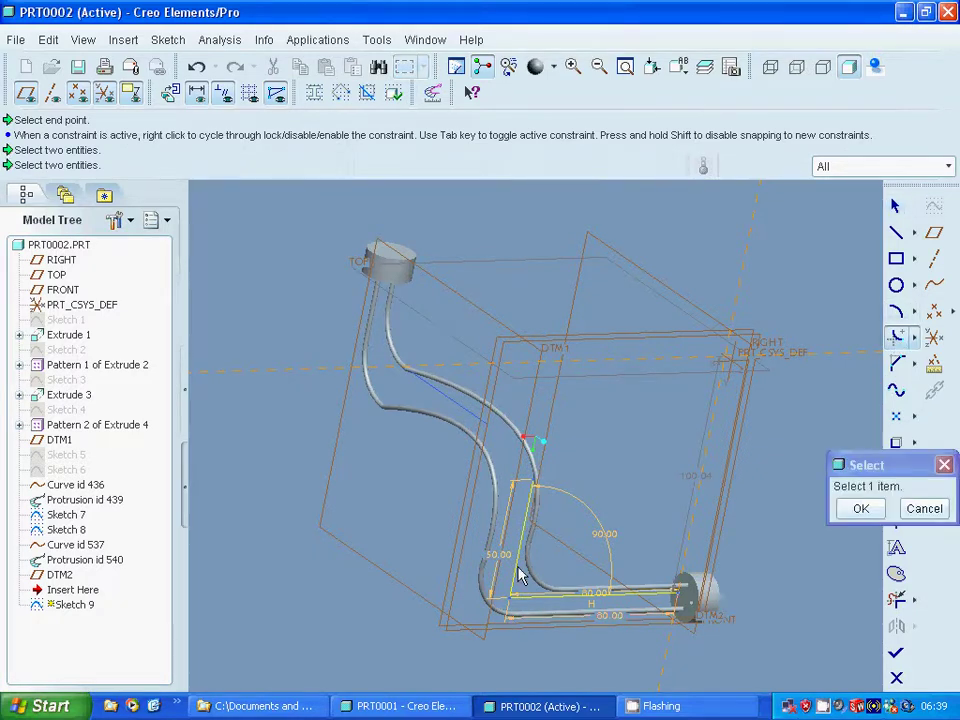
click(519, 577)
click(537, 604)
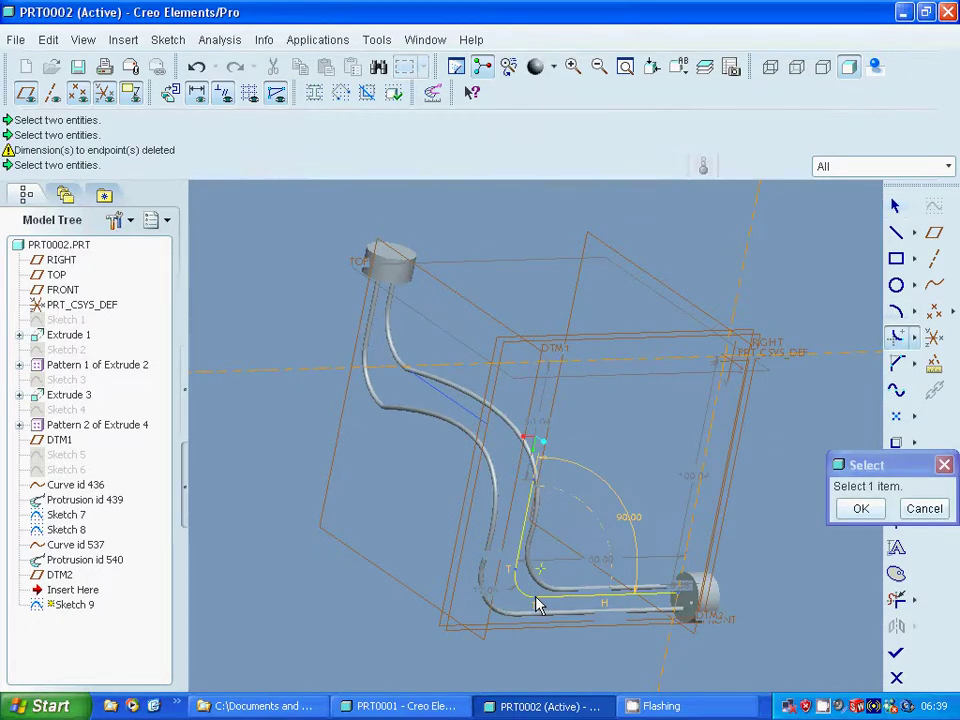
Step: Set the corner fillet's radius to 20 and finish the sketch
click(861, 508)
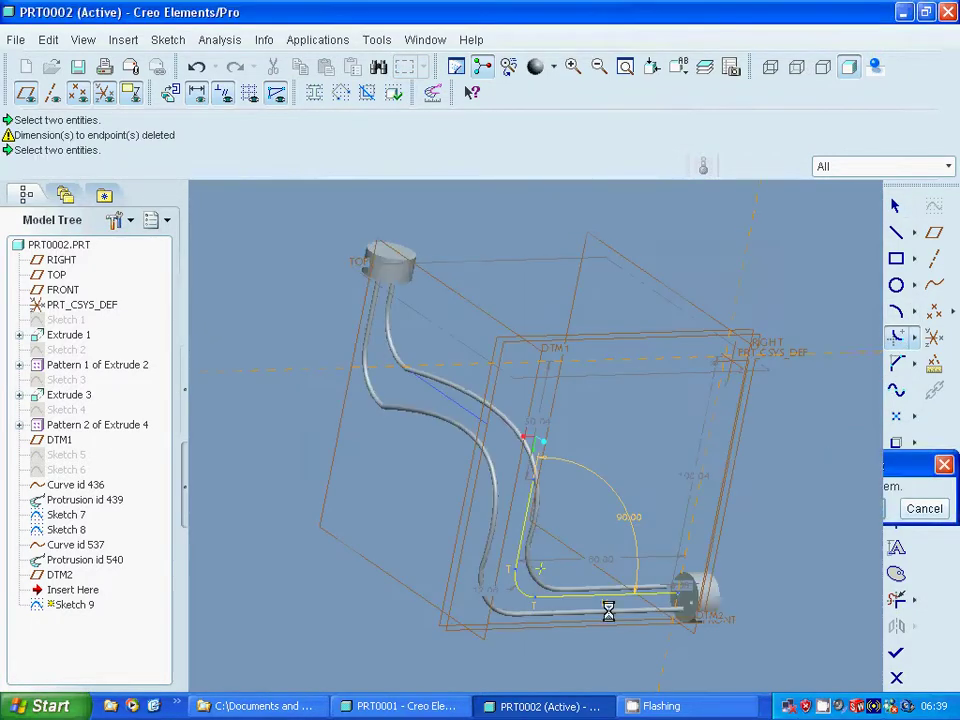
double_click(483, 598)
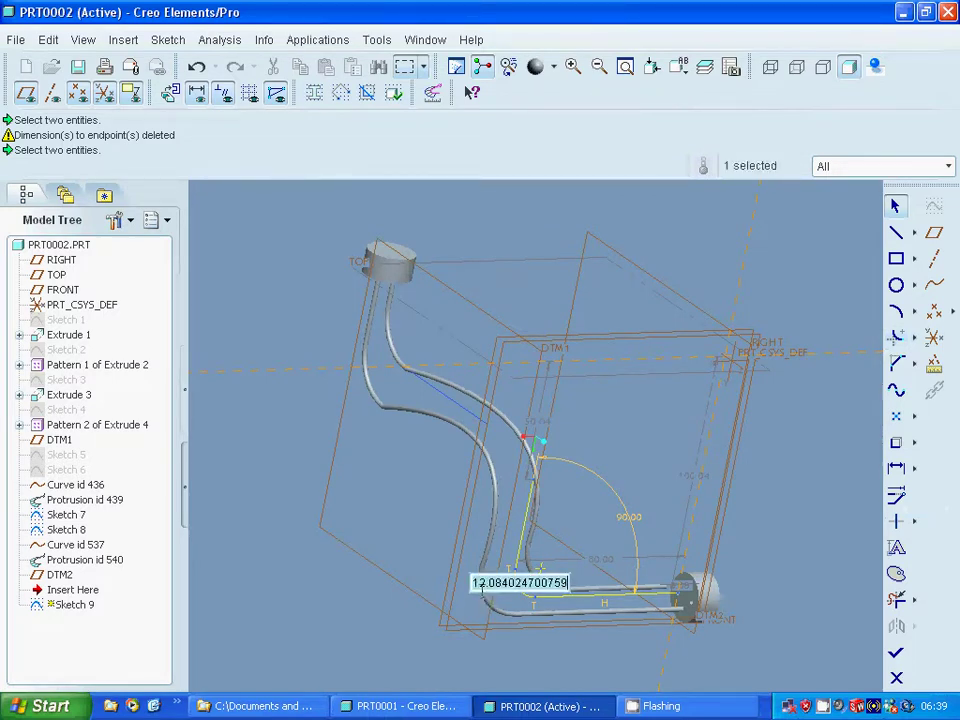
text(20)
key(Return)
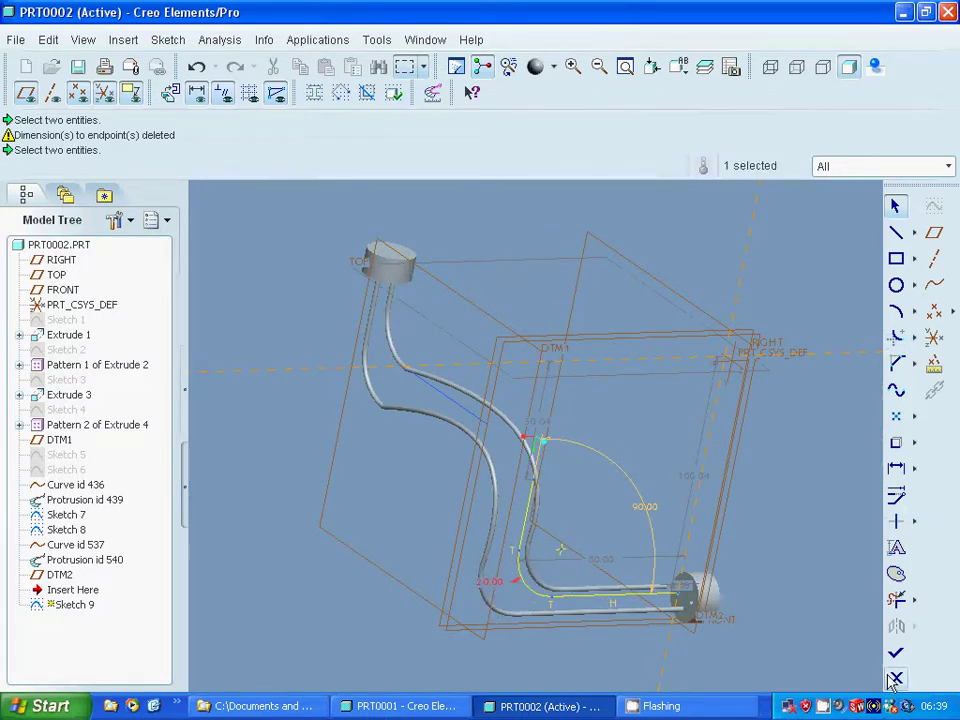
click(897, 656)
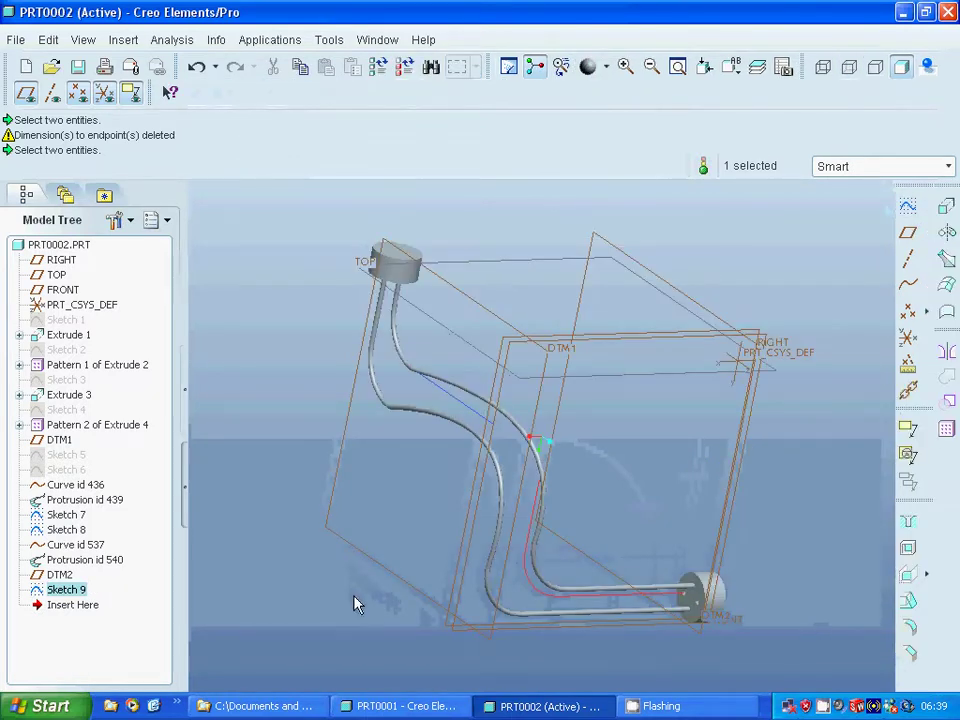
Step: Create a datum plane parallel to DTM1 with a translation offset of -5.00
middle_drag(355, 603, 355, 580)
middle_drag(386, 519, 393, 535)
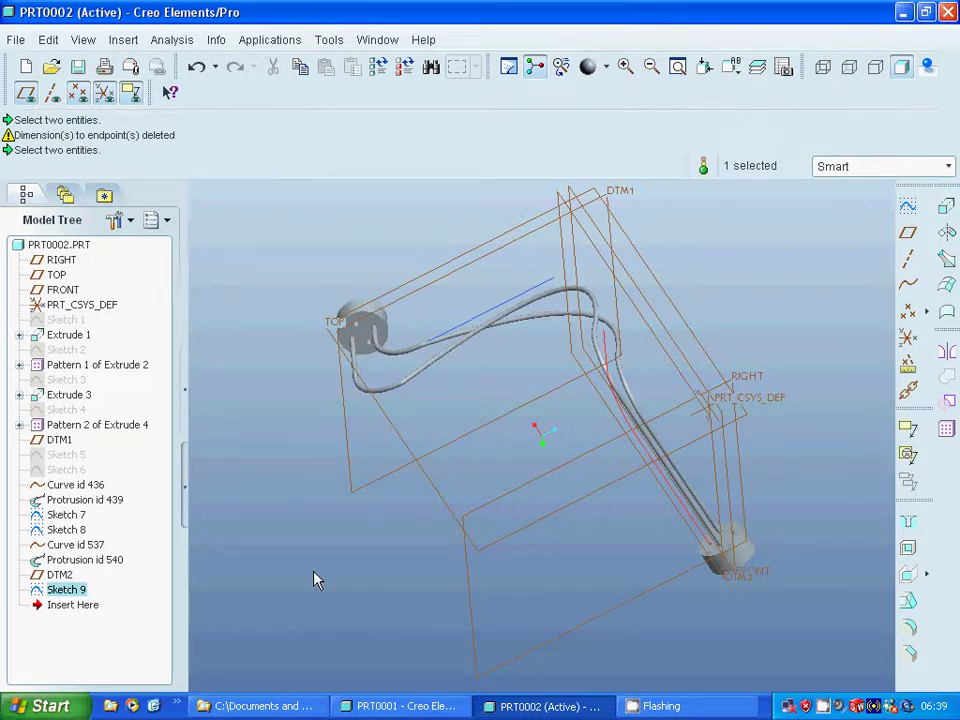
click(333, 328)
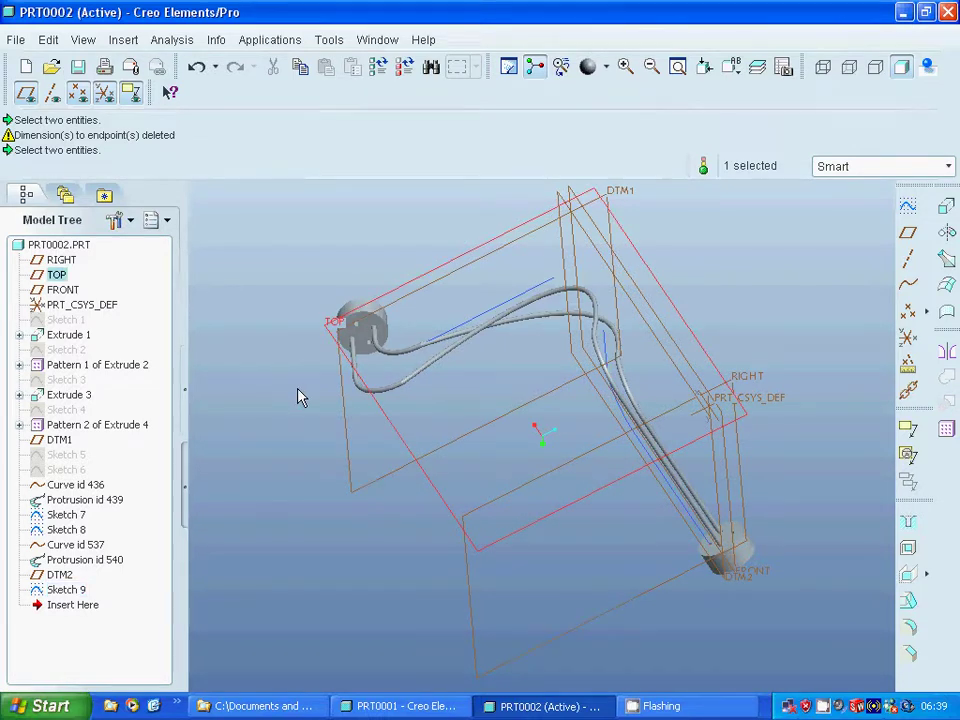
mouse_move(296, 396)
middle_down()
mouse_move(298, 373)
mouse_move(316, 360)
mouse_move(349, 381)
mouse_move(347, 399)
middle_up()
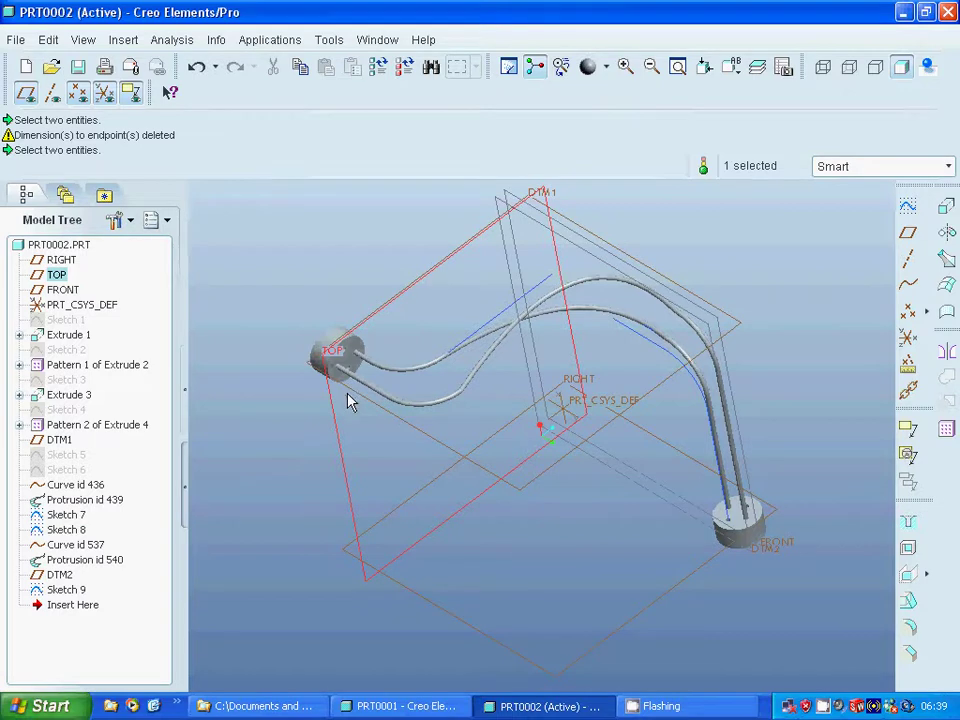
click(320, 425)
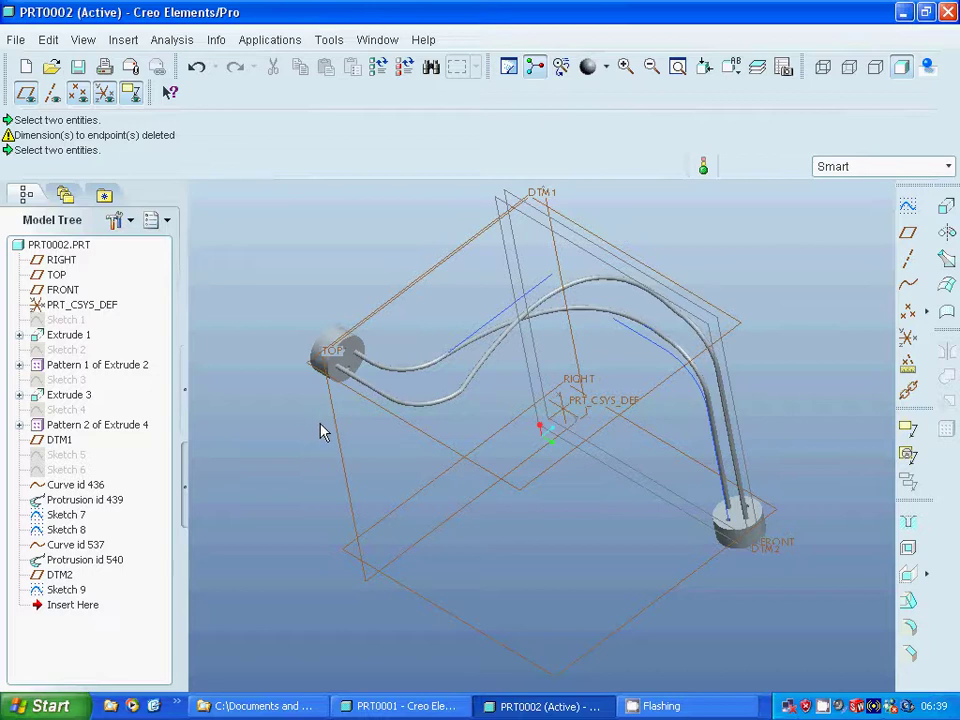
click(385, 413)
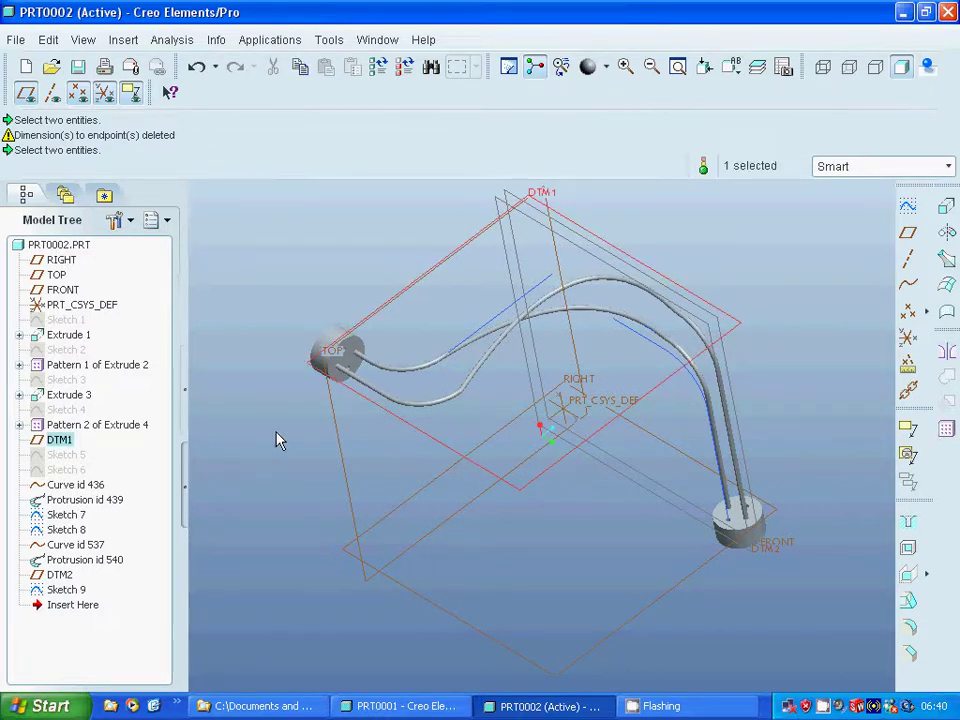
scroll(280, 440, down, 2)
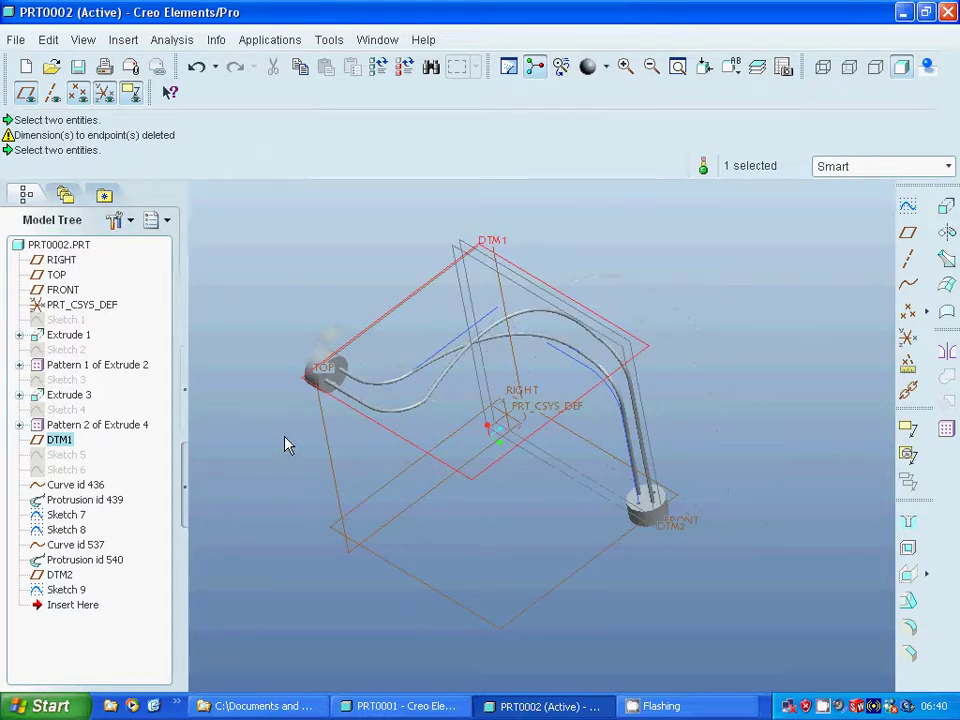
middle_drag(285, 444, 285, 414)
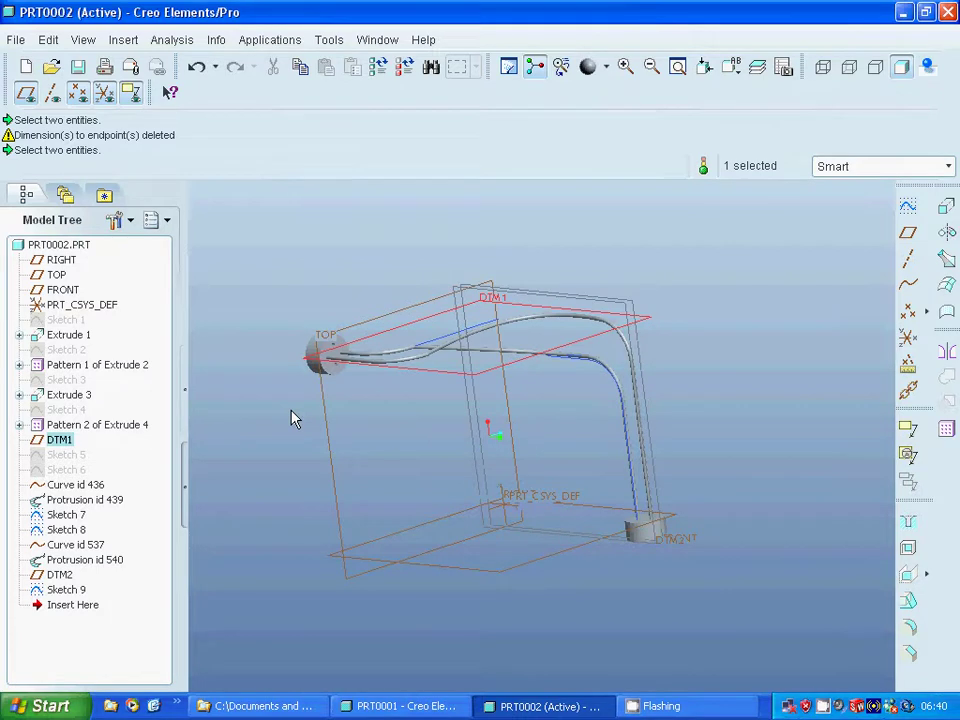
click(907, 232)
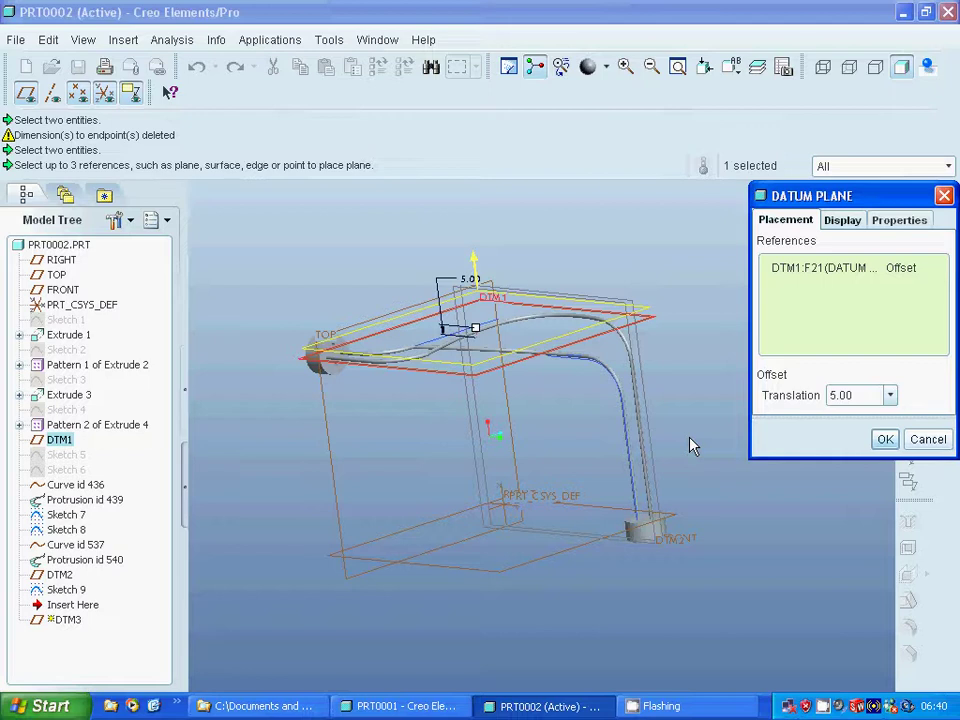
double_click(830, 396)
click(828, 395)
text(-)
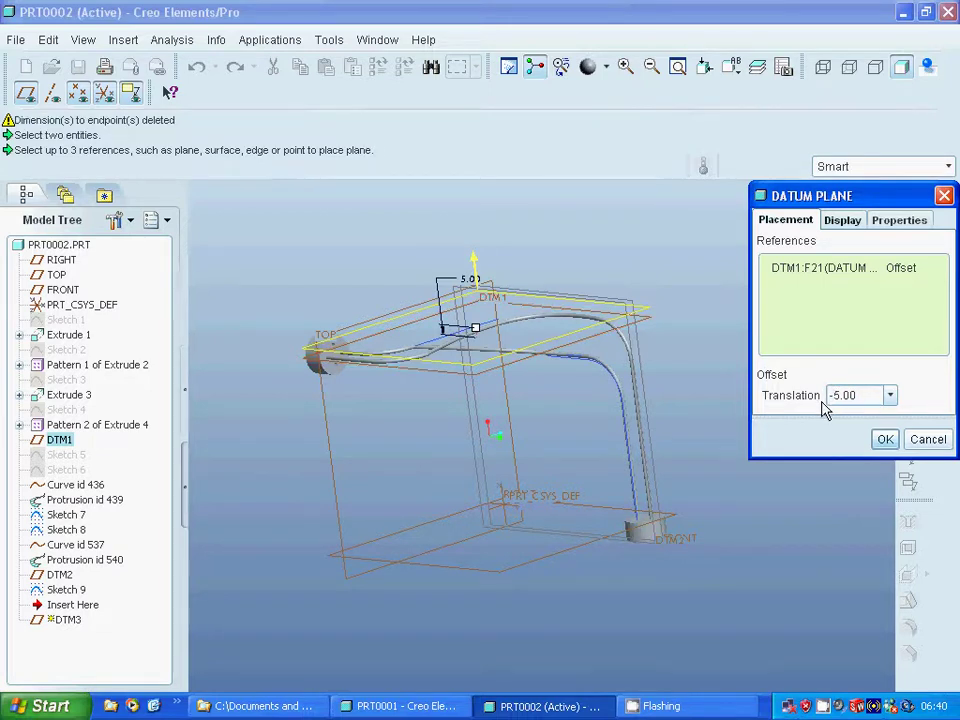
click(885, 439)
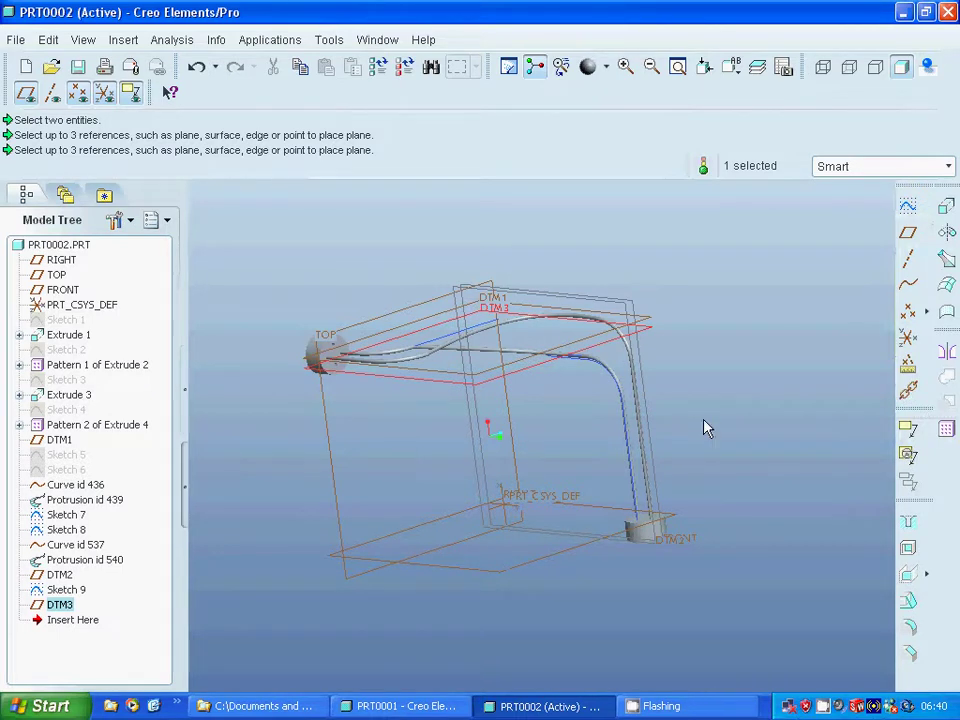
Step: Start a sketch on DTM3 and project the single edge of the unused hole nearest the rim on the connector at TOP
click(907, 207)
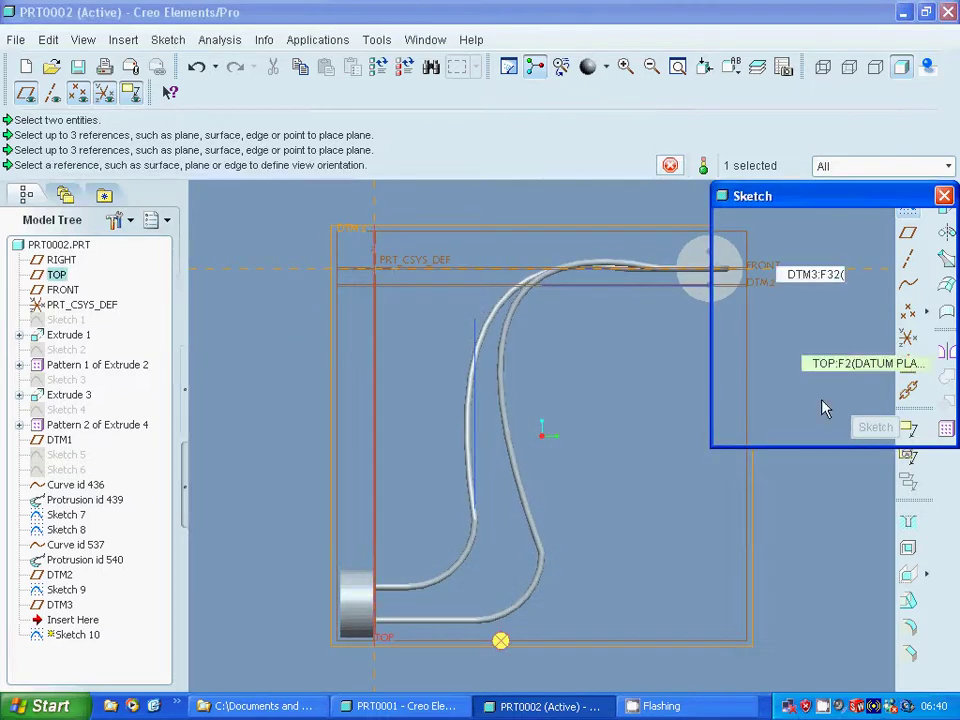
click(868, 427)
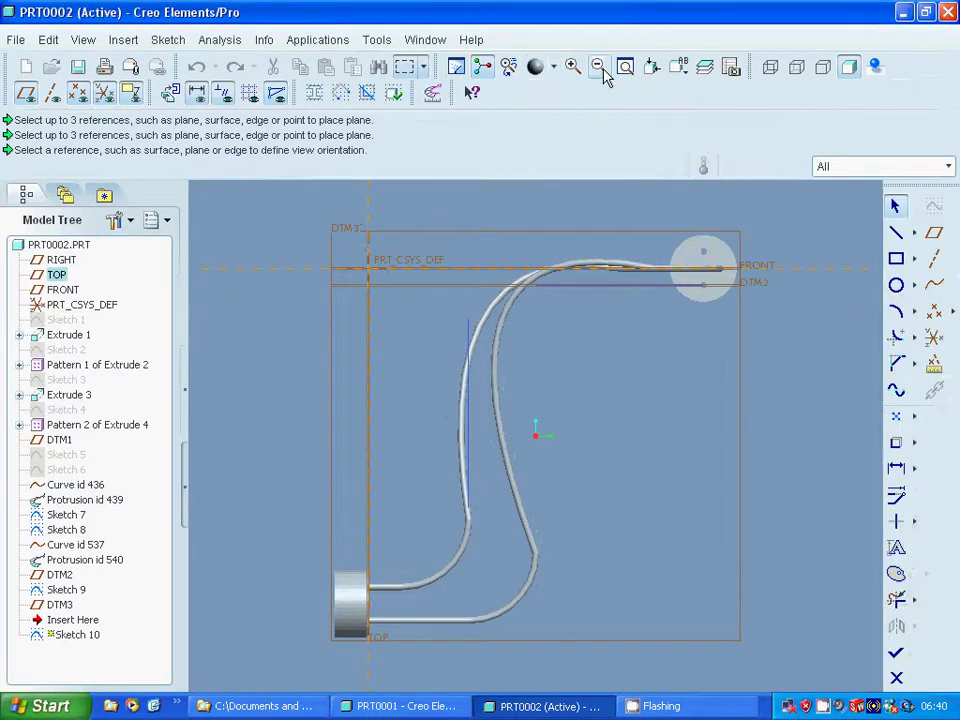
click(573, 66)
click(331, 541)
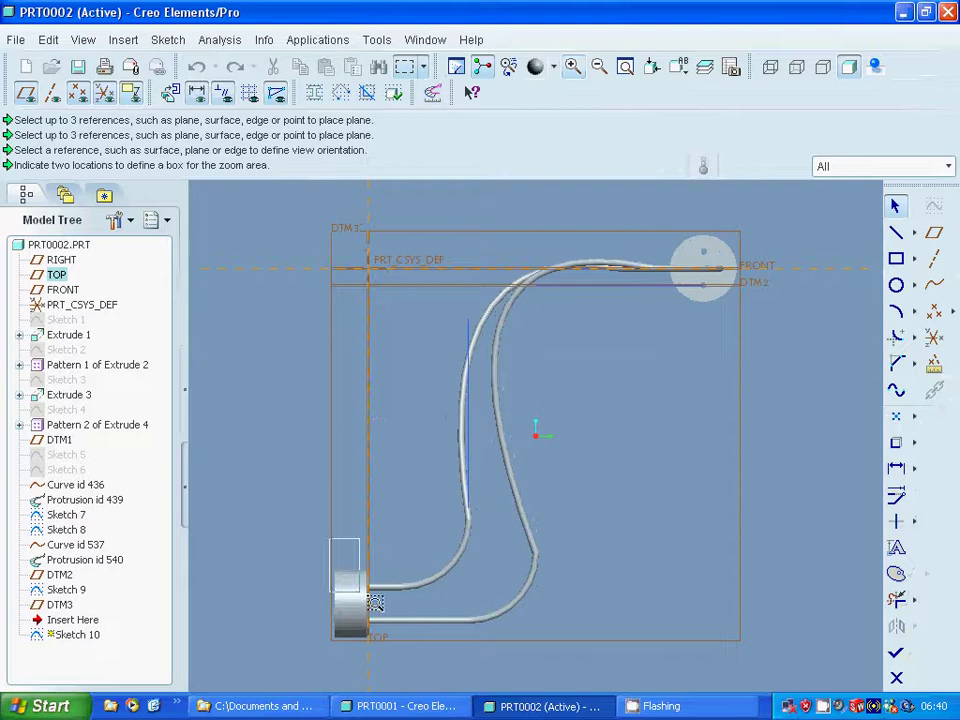
click(459, 647)
scroll(508, 527, up, 2)
scroll(495, 514, up, 2)
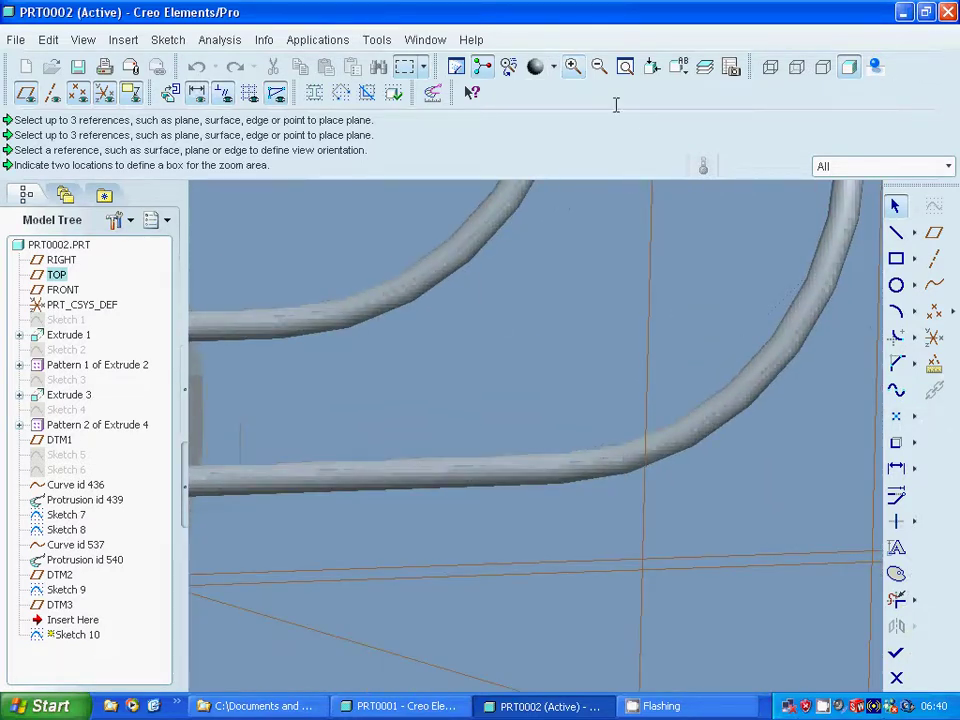
scroll(525, 242, down, 5)
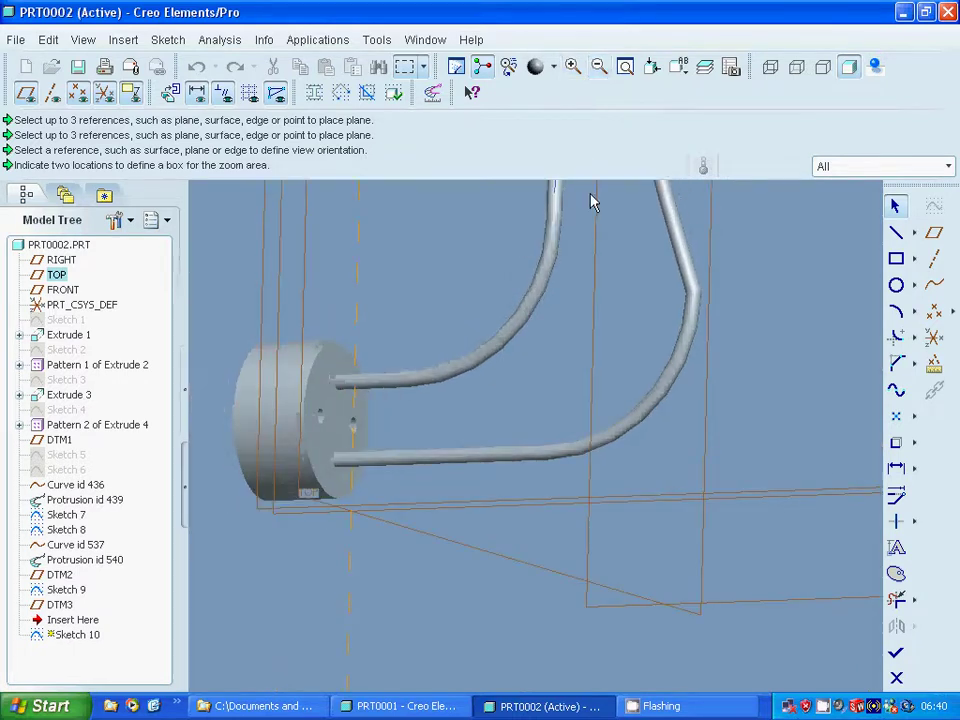
click(896, 442)
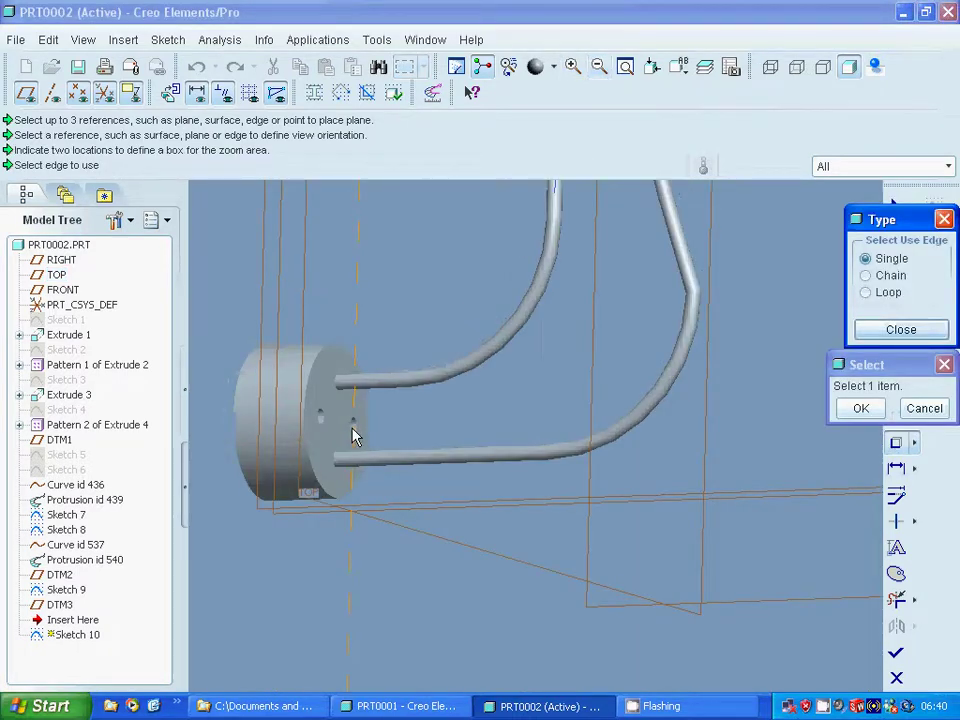
click(353, 428)
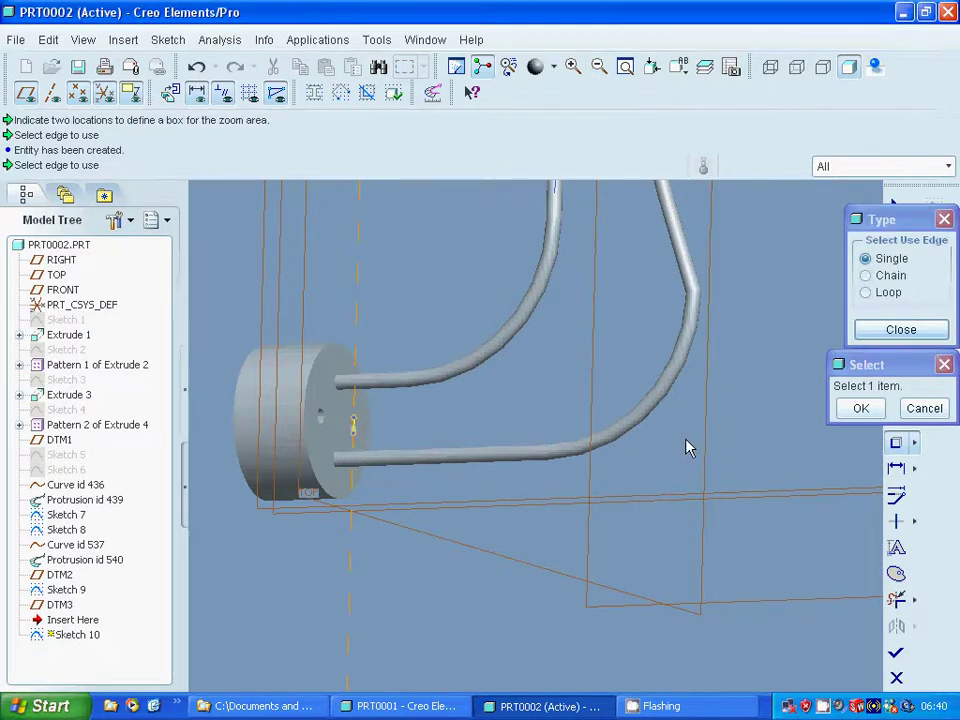
click(859, 408)
click(880, 329)
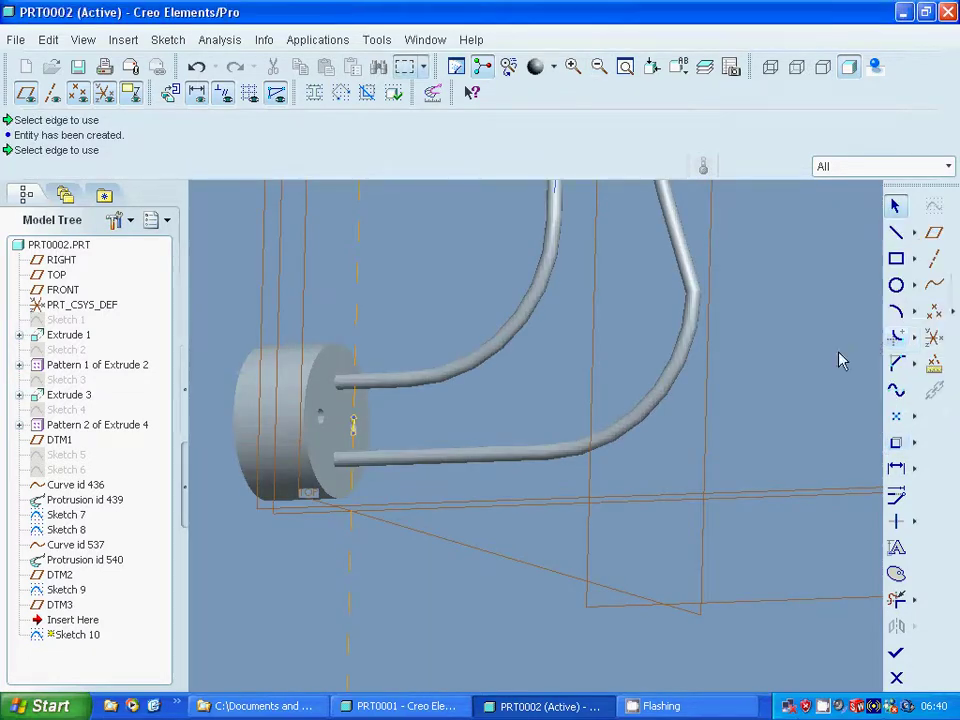
Step: Sketch a horizontal line about 13 long from the projected hole edge's midpoint, and a vertical line about 9 long upward from its end
click(896, 232)
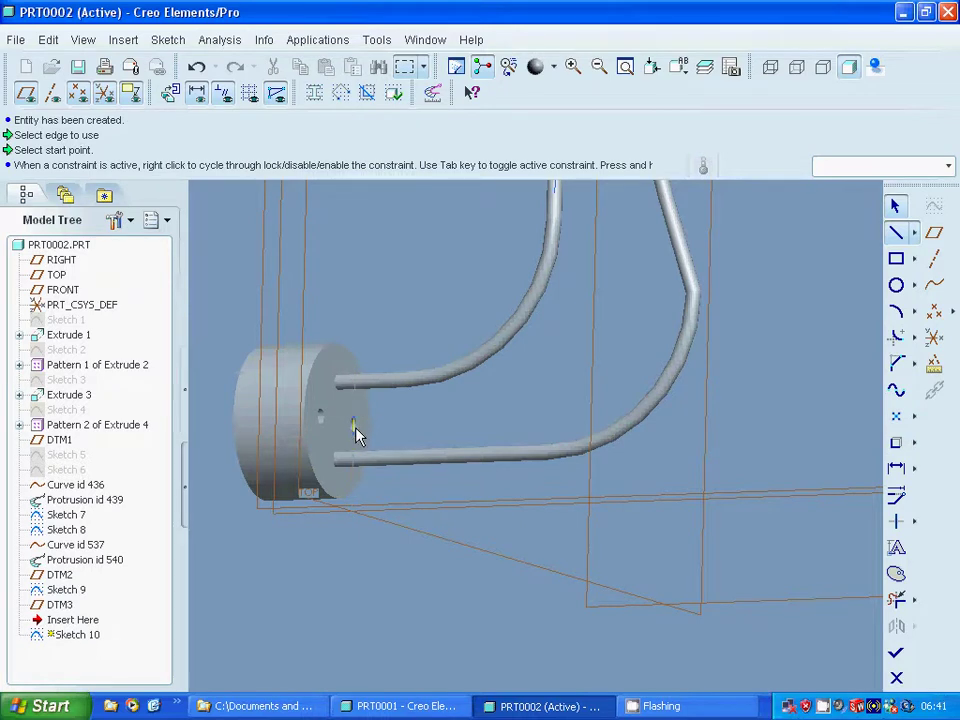
click(572, 67)
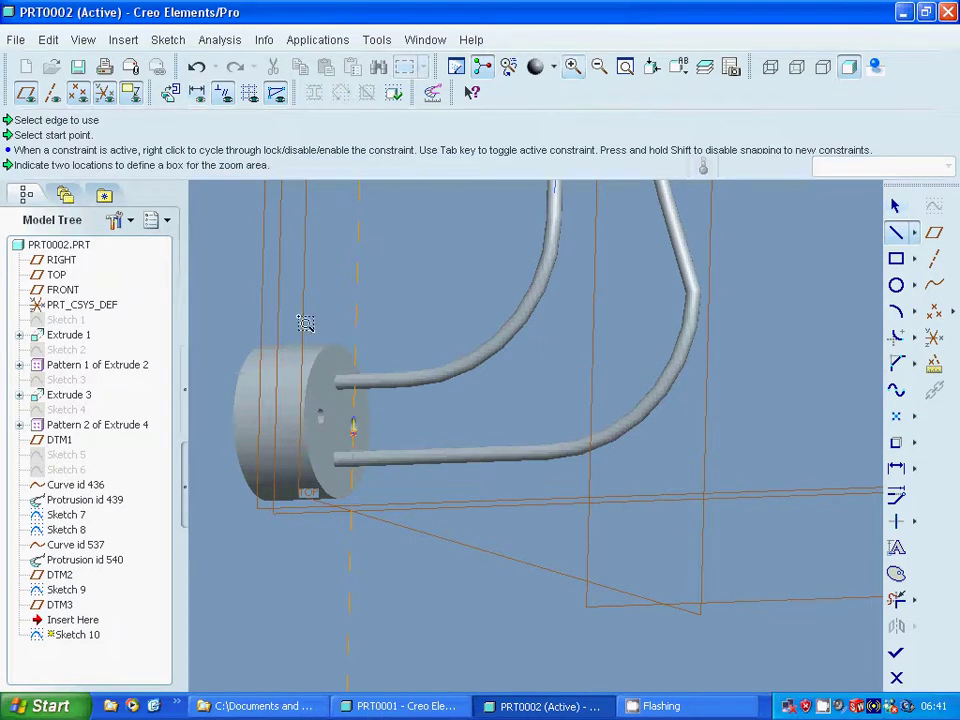
click(311, 337)
click(485, 484)
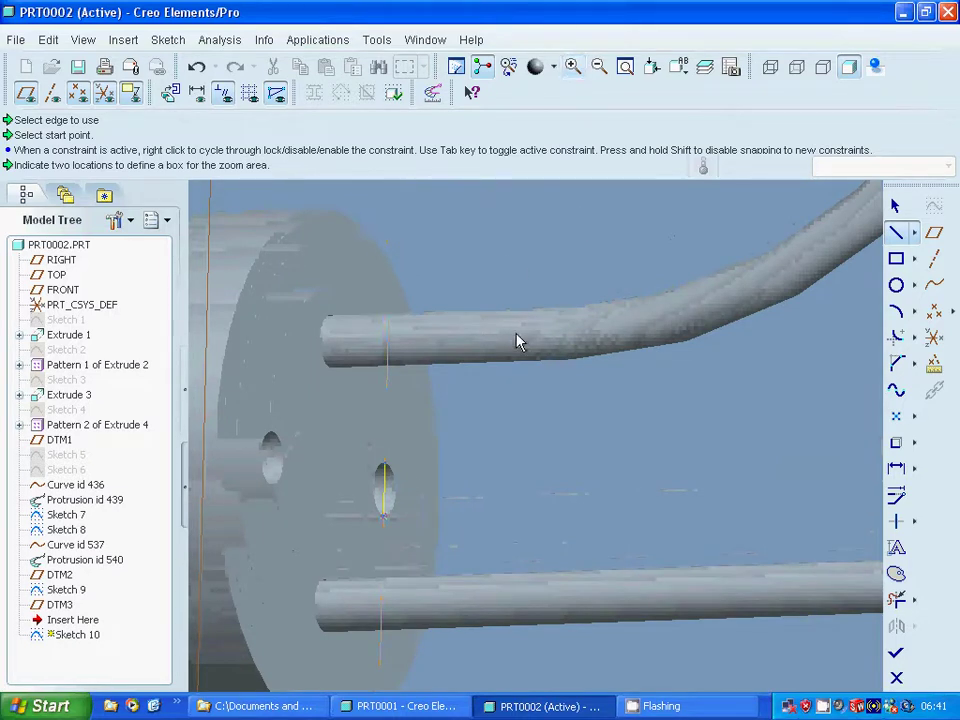
click(424, 499)
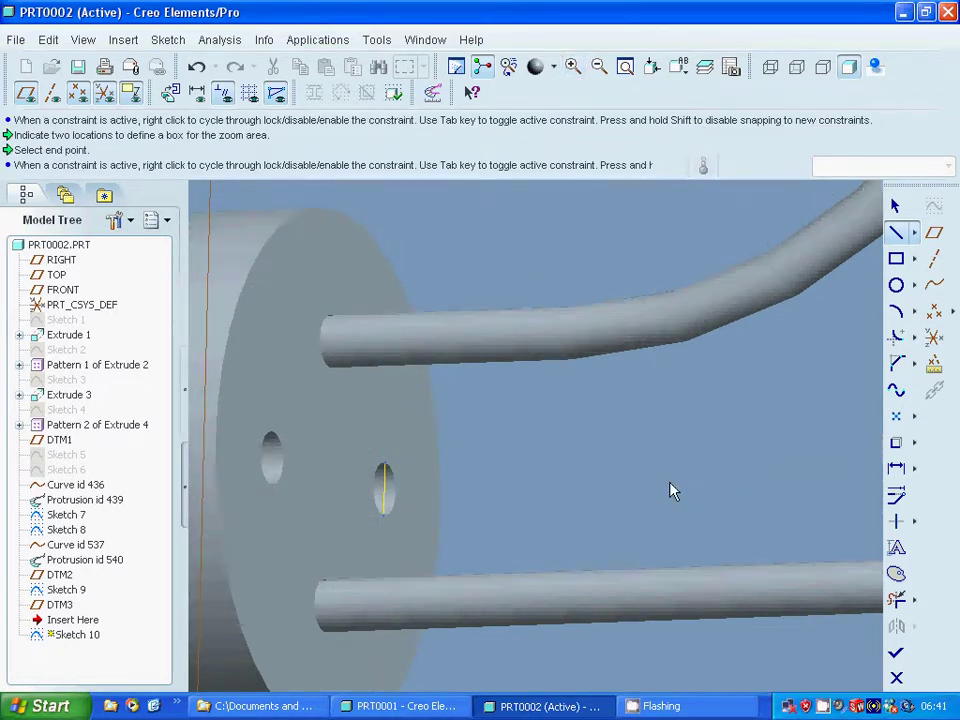
click(707, 480)
middle_click(707, 482)
click(712, 252)
middle_click(737, 264)
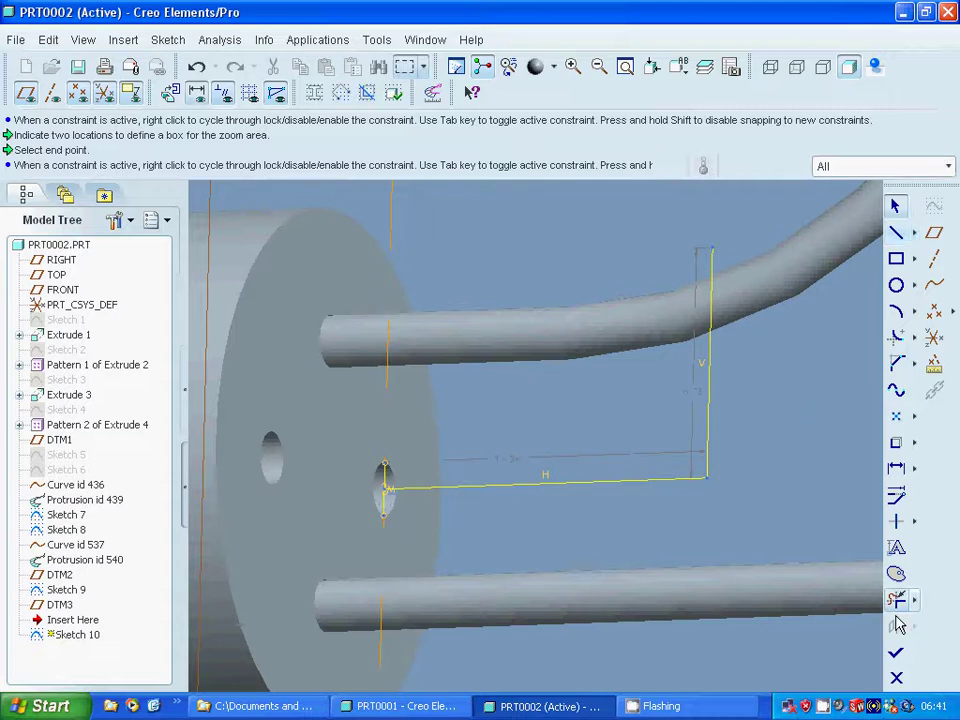
Step: Set the horizontal line's length from the connector hole to 100
click(625, 67)
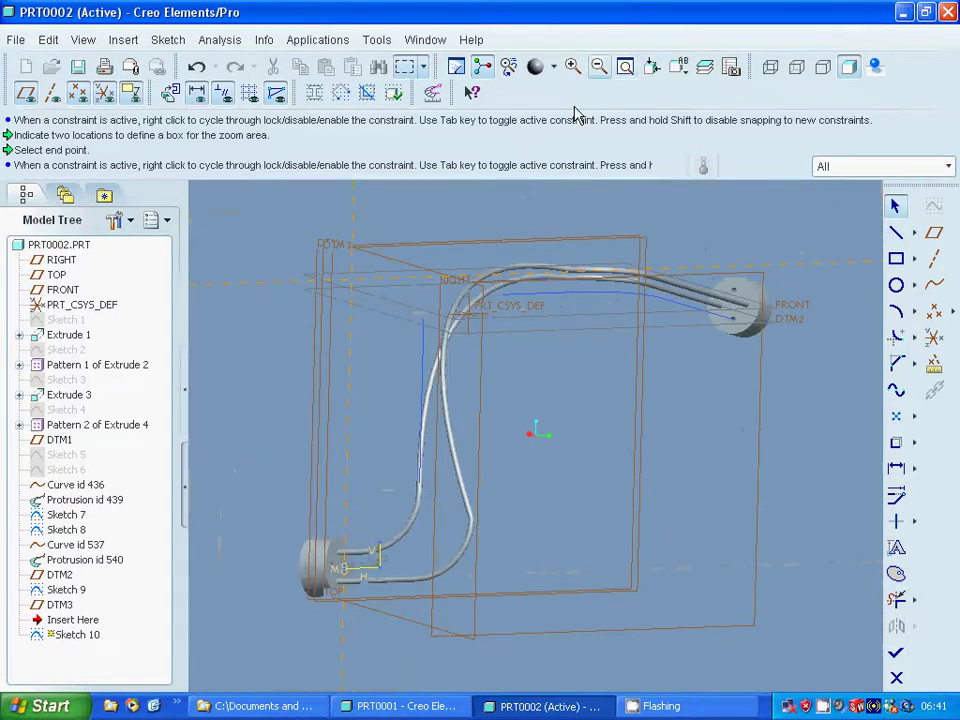
click(358, 568)
double_click(358, 568)
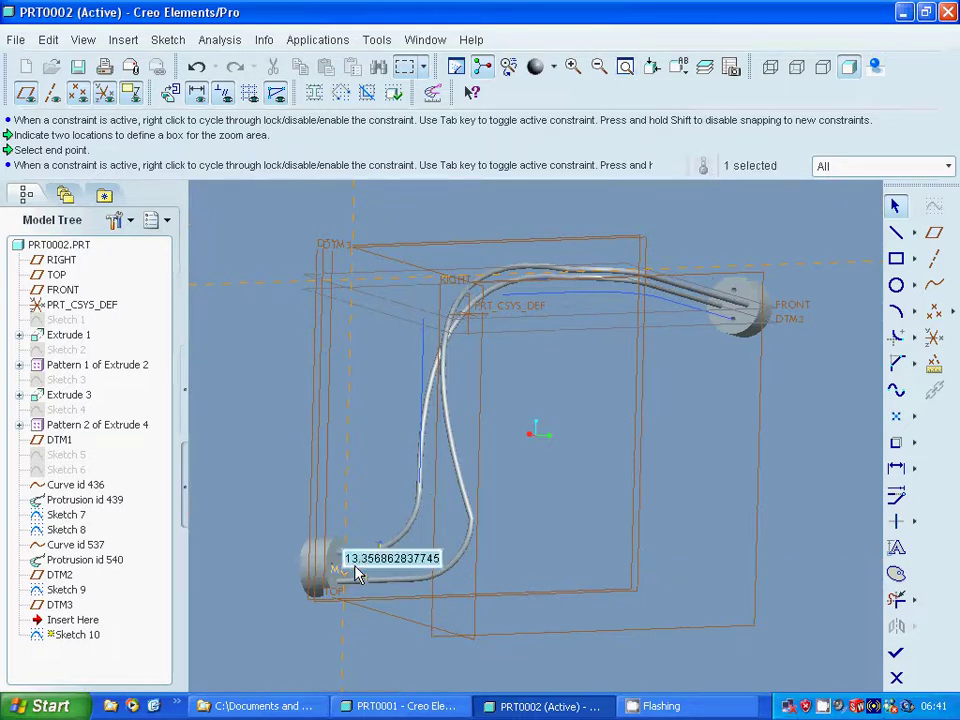
text(100)
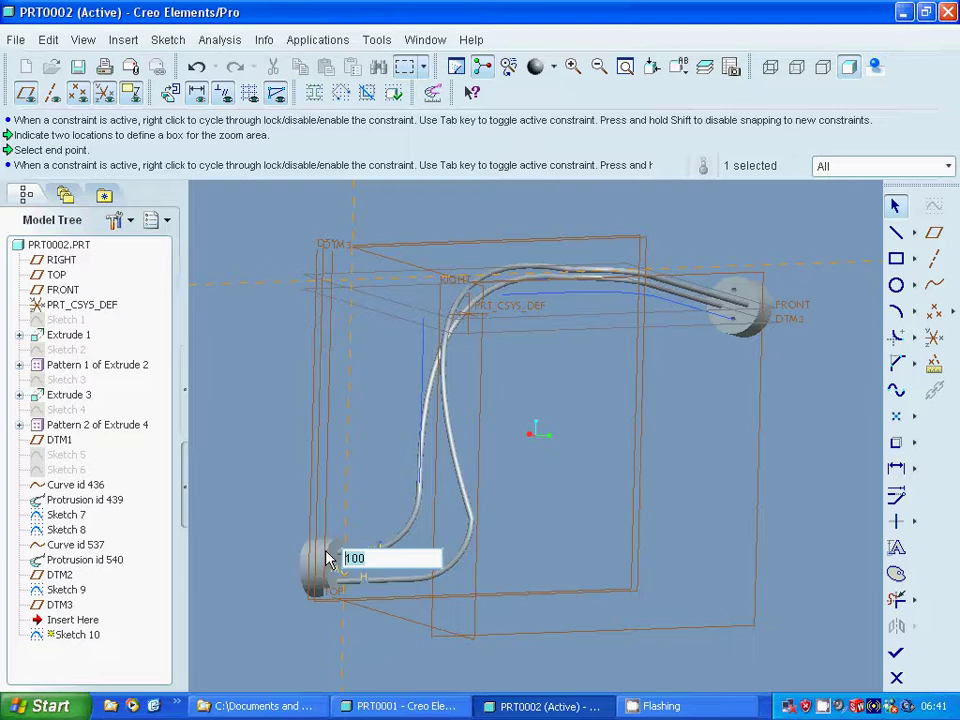
text(1)
text(00)
key(Return)
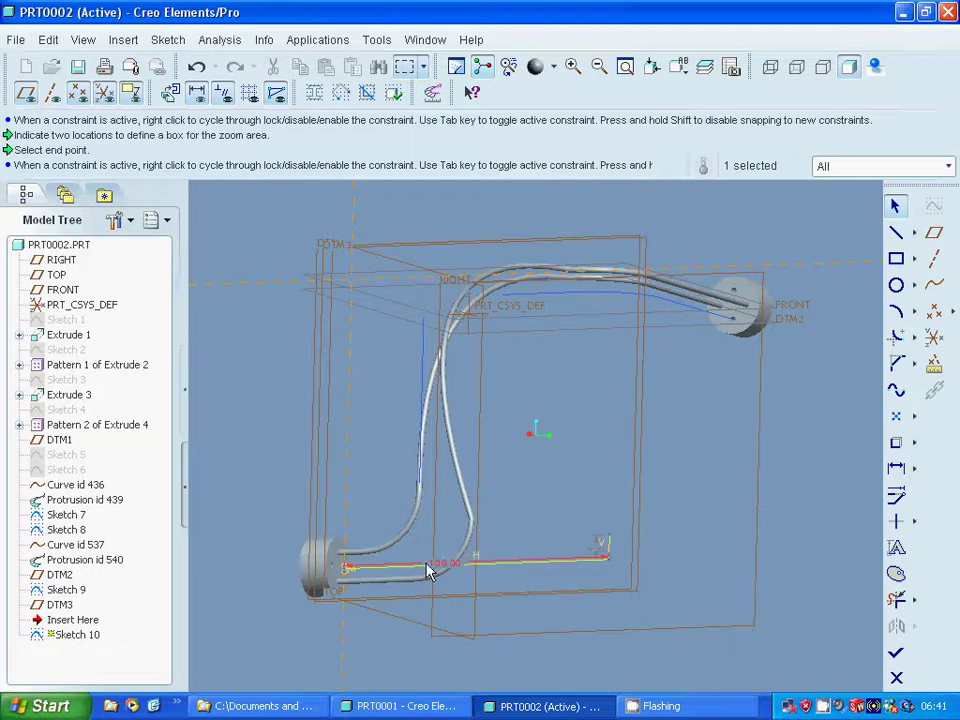
Step: Set the vertical line's length to 50
click(597, 556)
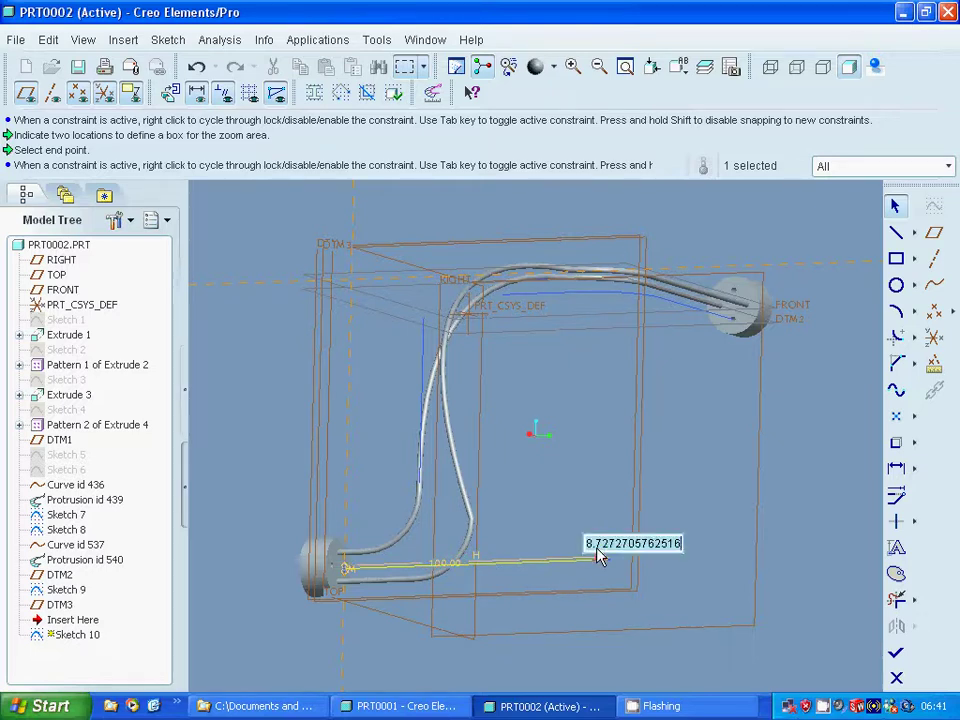
text(50)
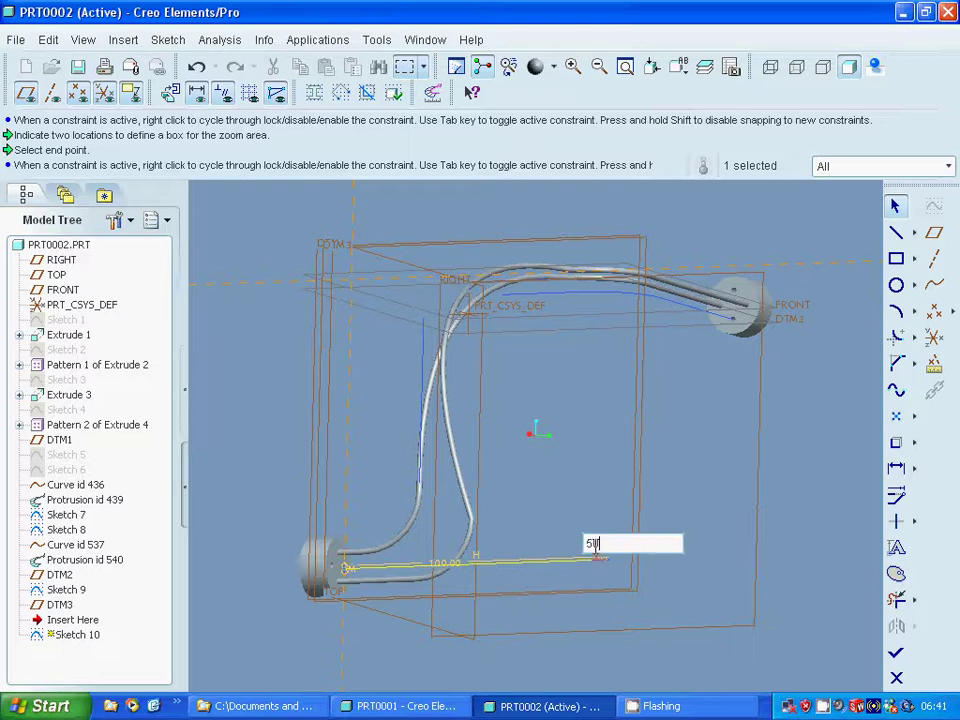
key(Return)
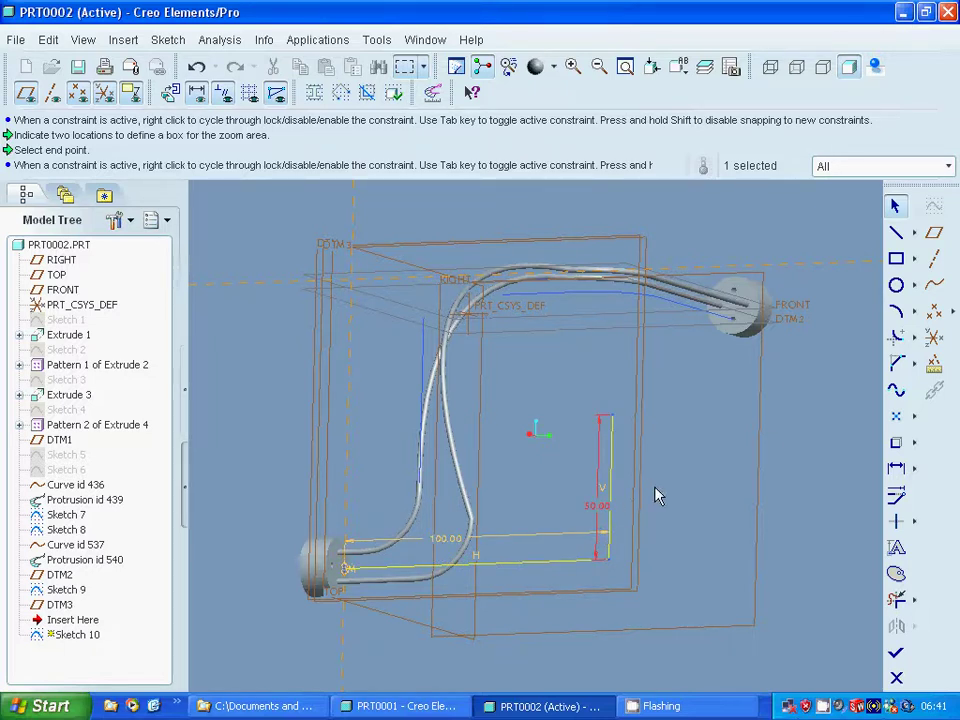
Step: Delete the projected hole edge at the start of the horizontal line
mouse_move(290, 495)
mouse_down()
mouse_move(321, 561)
mouse_move(360, 603)
mouse_move(343, 568)
mouse_up()
right_click(348, 573)
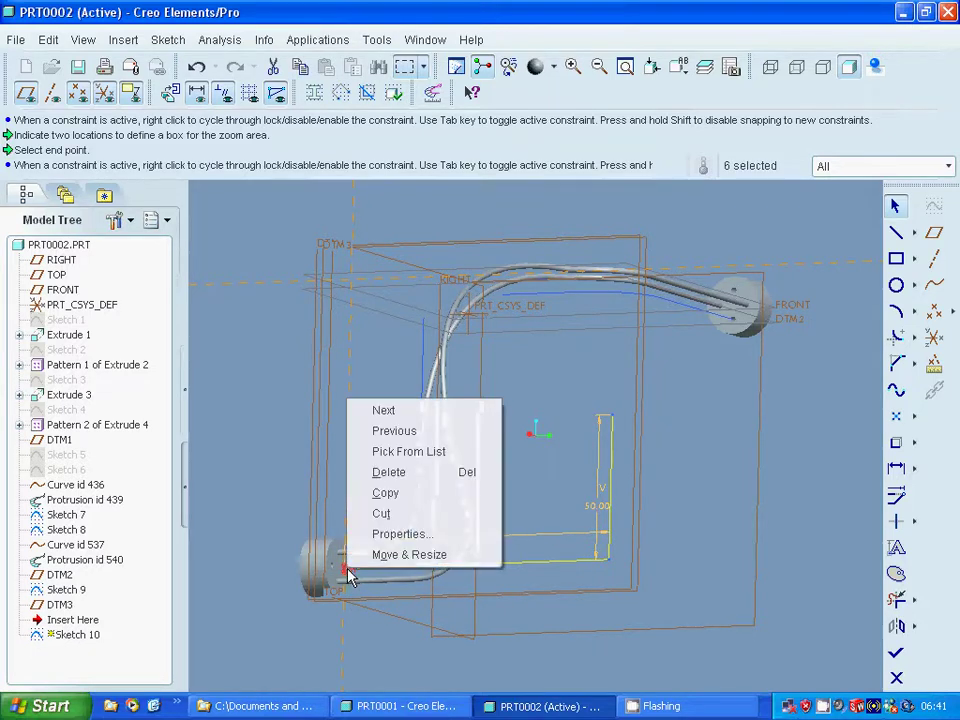
click(392, 473)
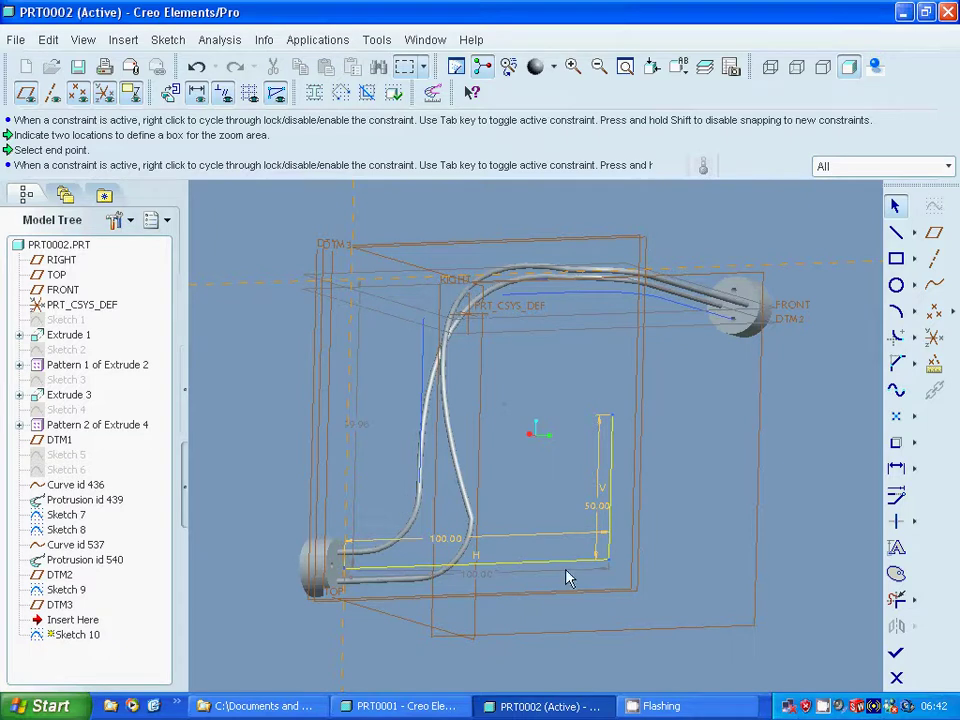
Step: Fillet the corner between the horizontal and vertical lines and set its radius to 20
click(893, 337)
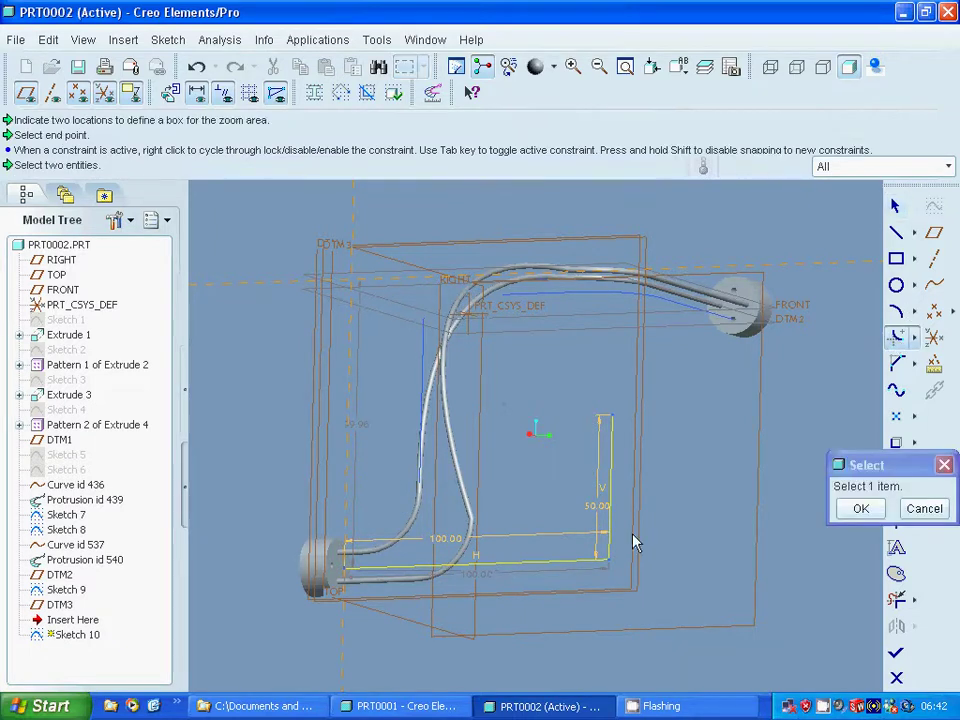
click(612, 549)
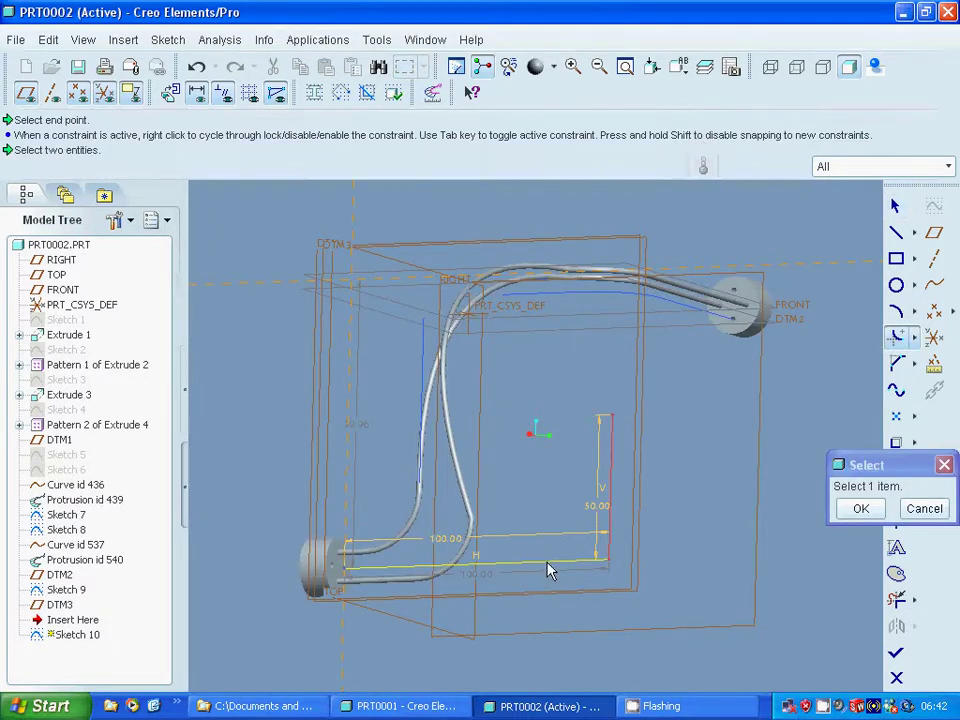
click(548, 570)
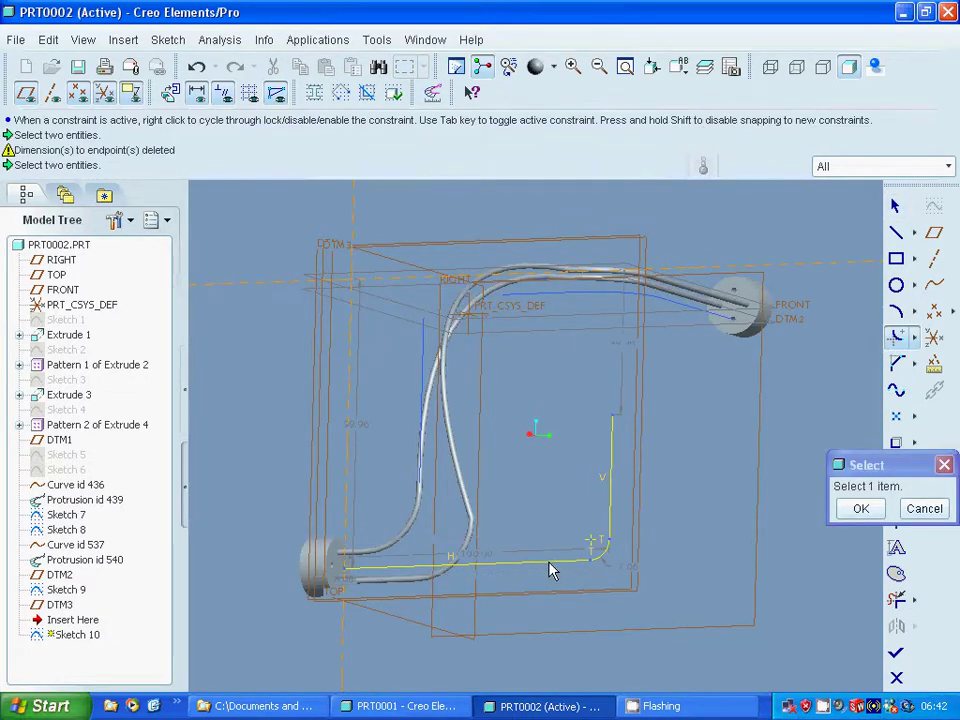
click(841, 510)
double_click(632, 570)
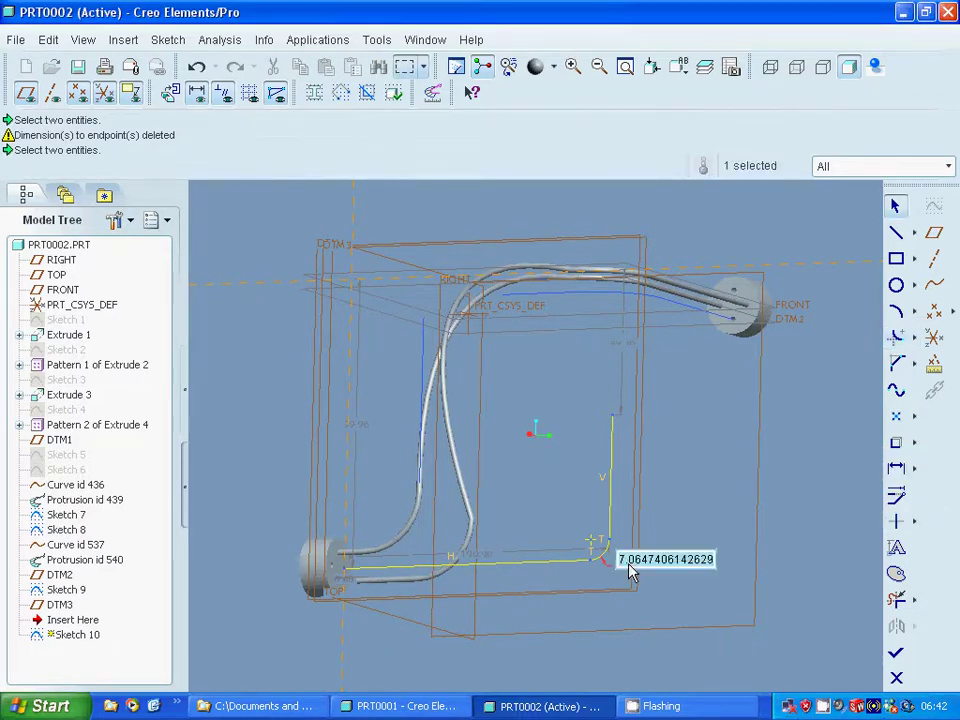
text(20)
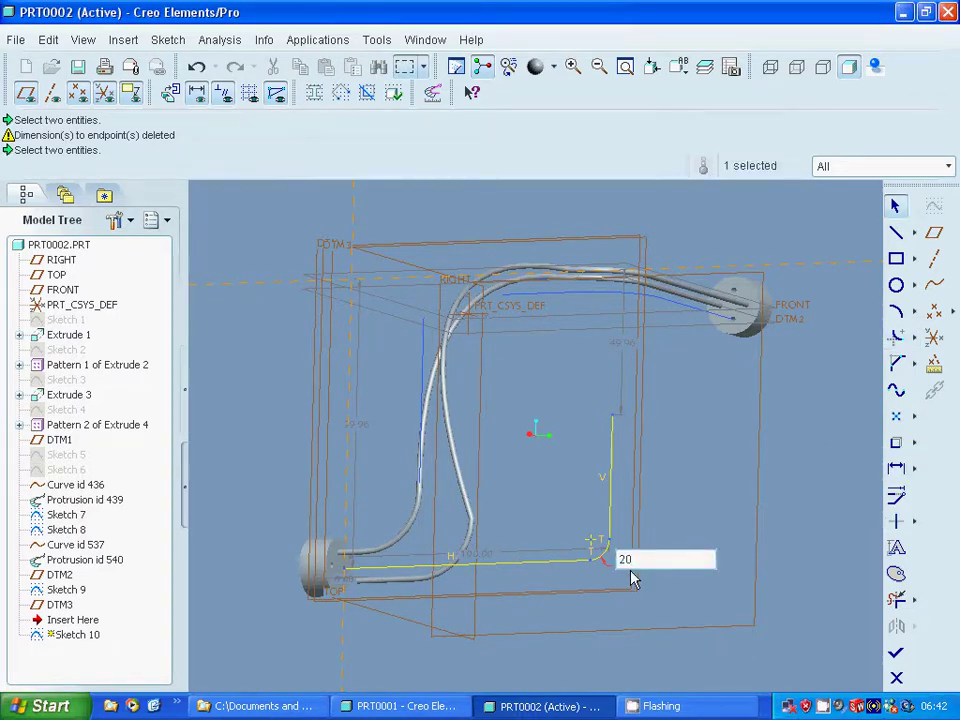
key(Return)
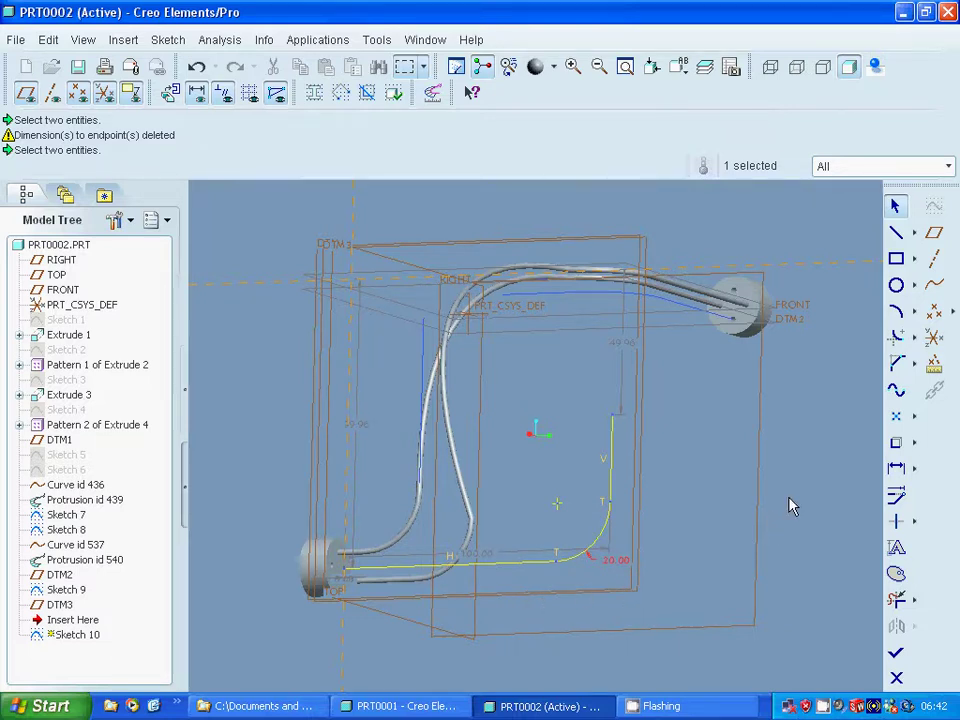
Step: Set the sketch's horizontal distance from the connector hole to 80 and finish the sketch
mouse_move(790, 505)
middle_down()
mouse_move(744, 484)
mouse_move(765, 471)
middle_up()
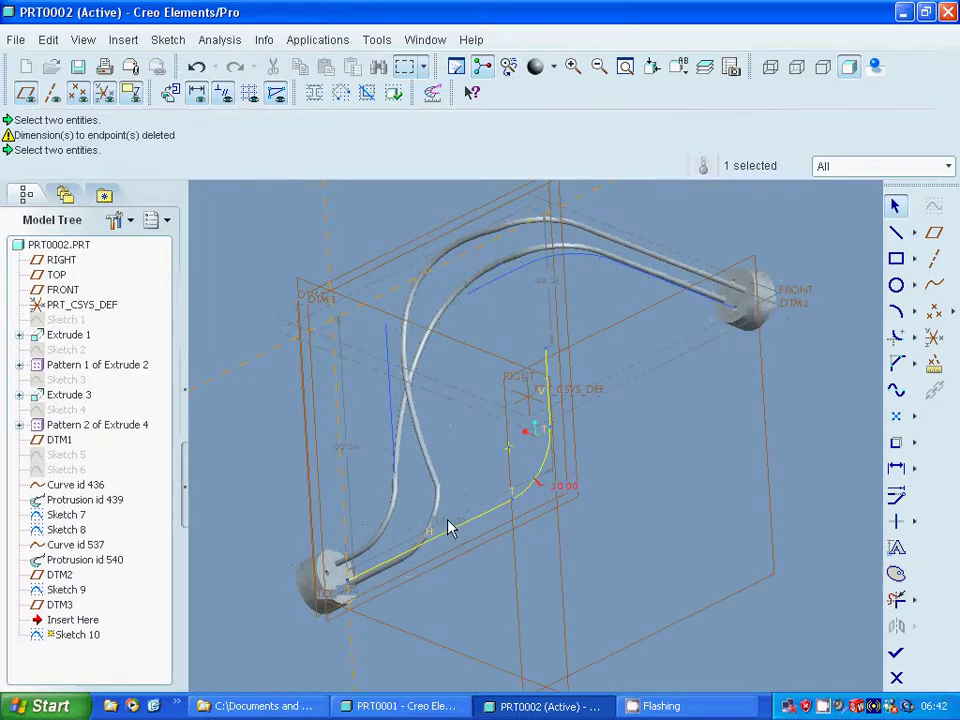
click(450, 530)
middle_click(449, 515)
text(80)
key(Return)
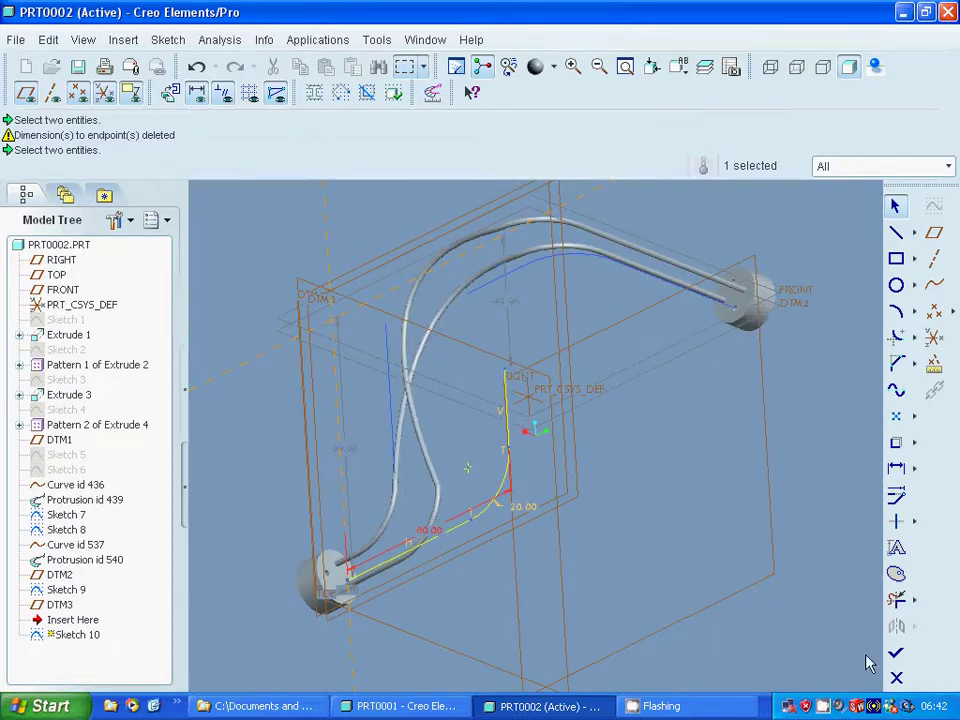
click(896, 654)
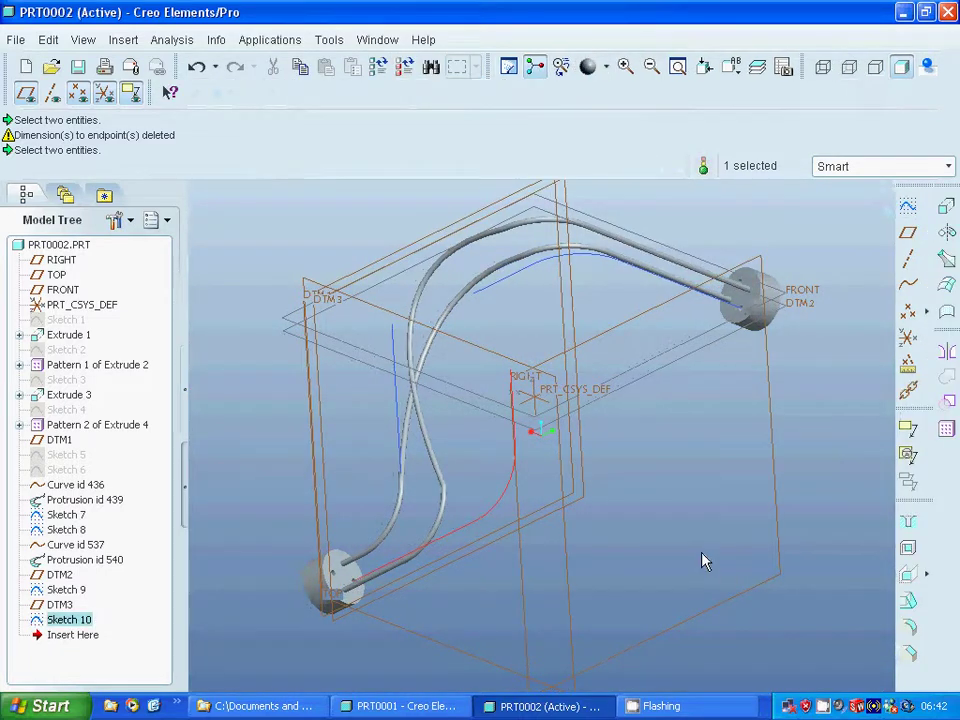
Step: Start a datum curve using the Thru Points option
click(910, 285)
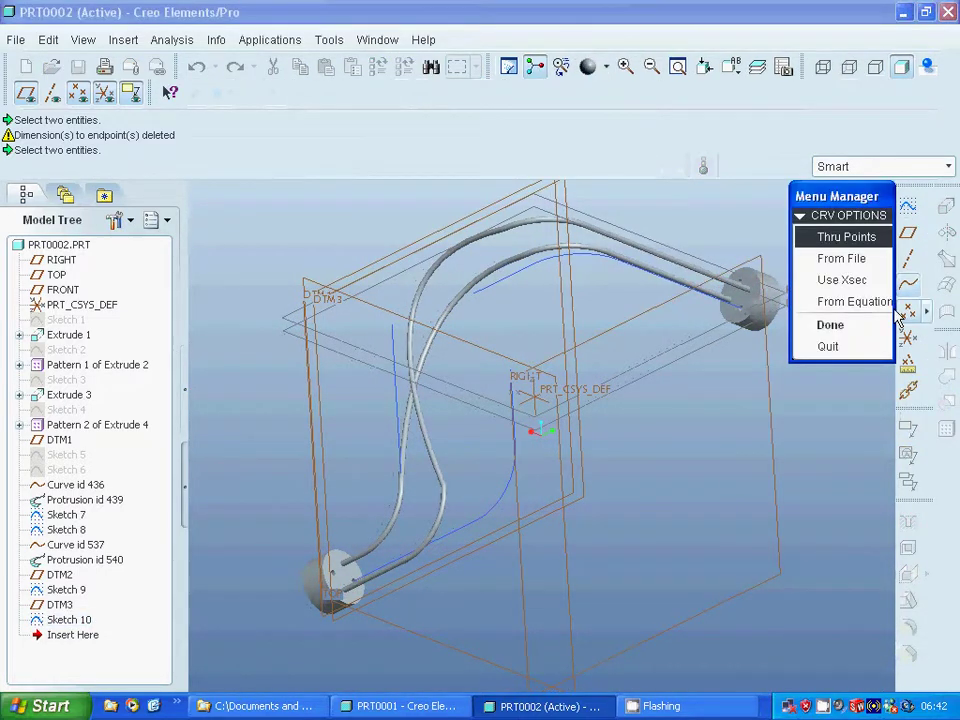
click(830, 327)
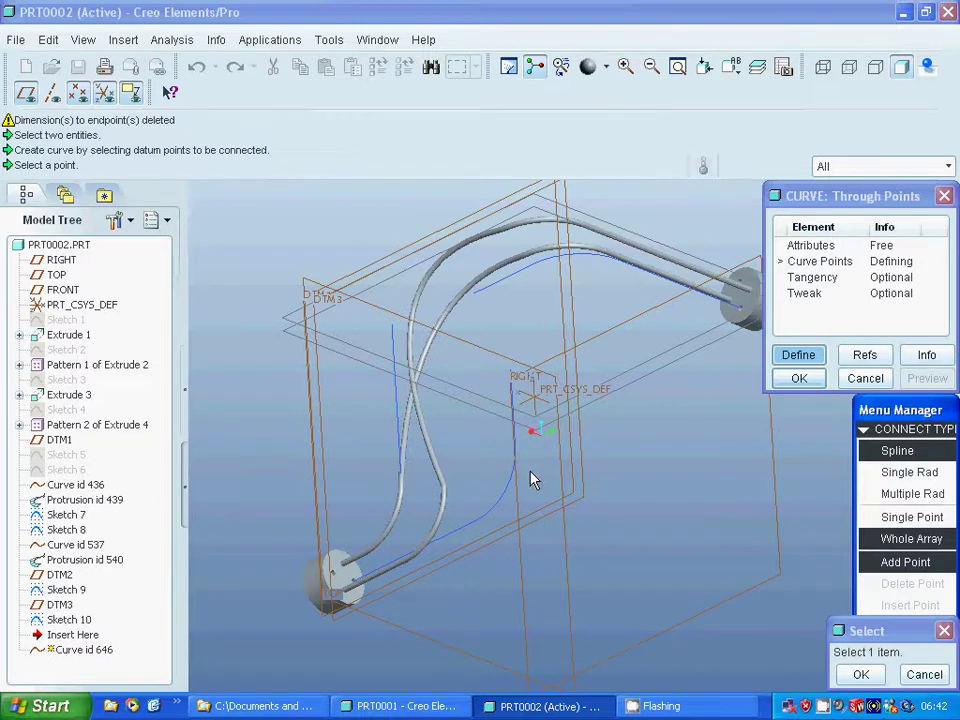
middle_drag(525, 476, 498, 470)
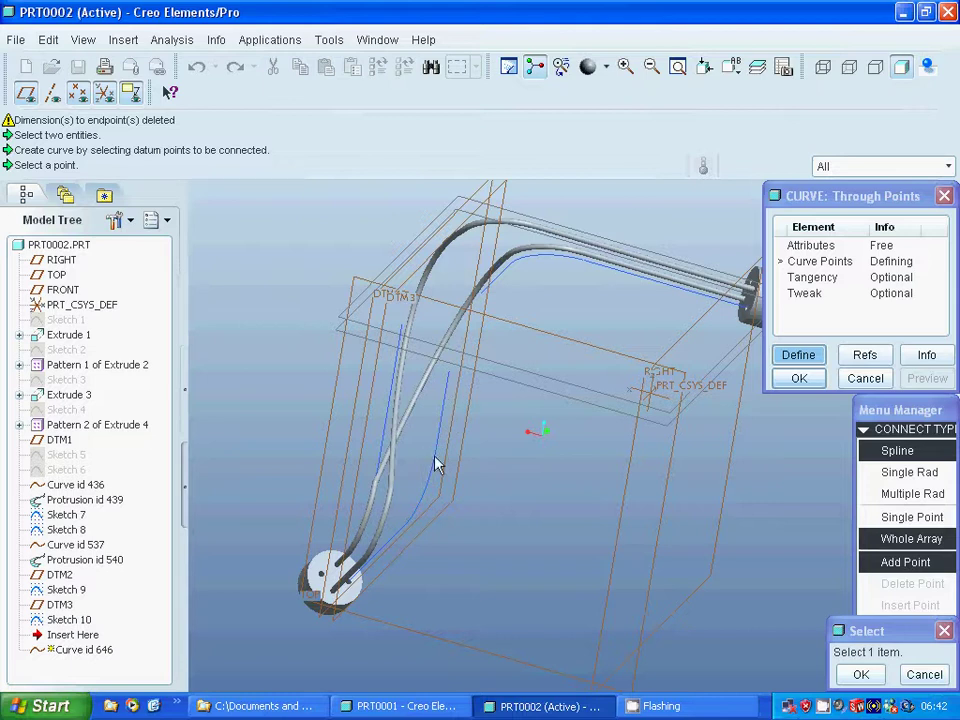
click(451, 385)
click(455, 388)
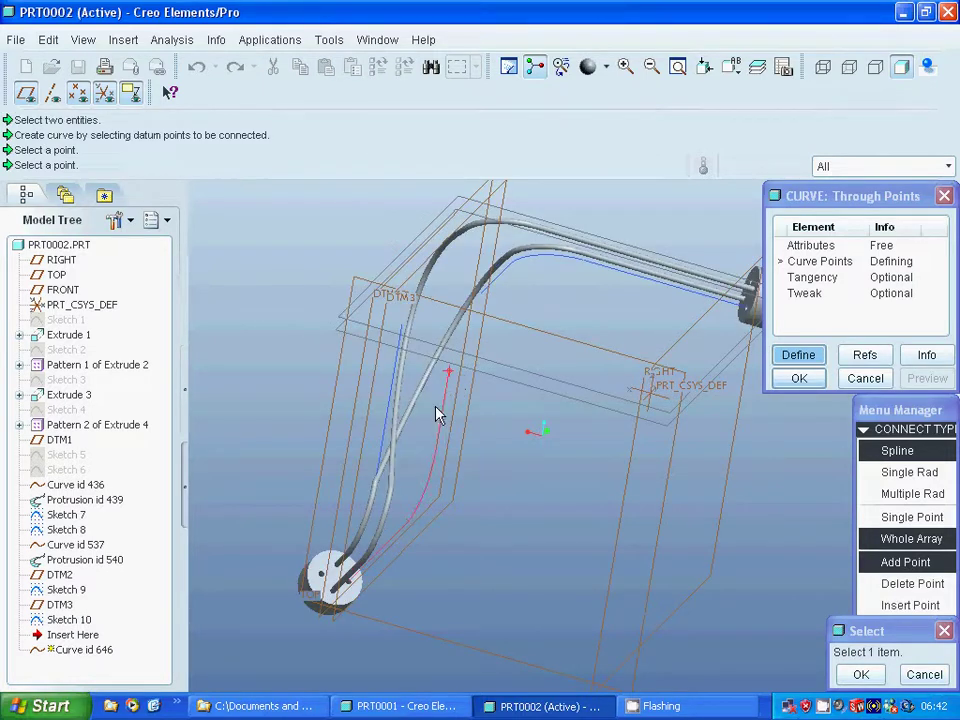
click(482, 300)
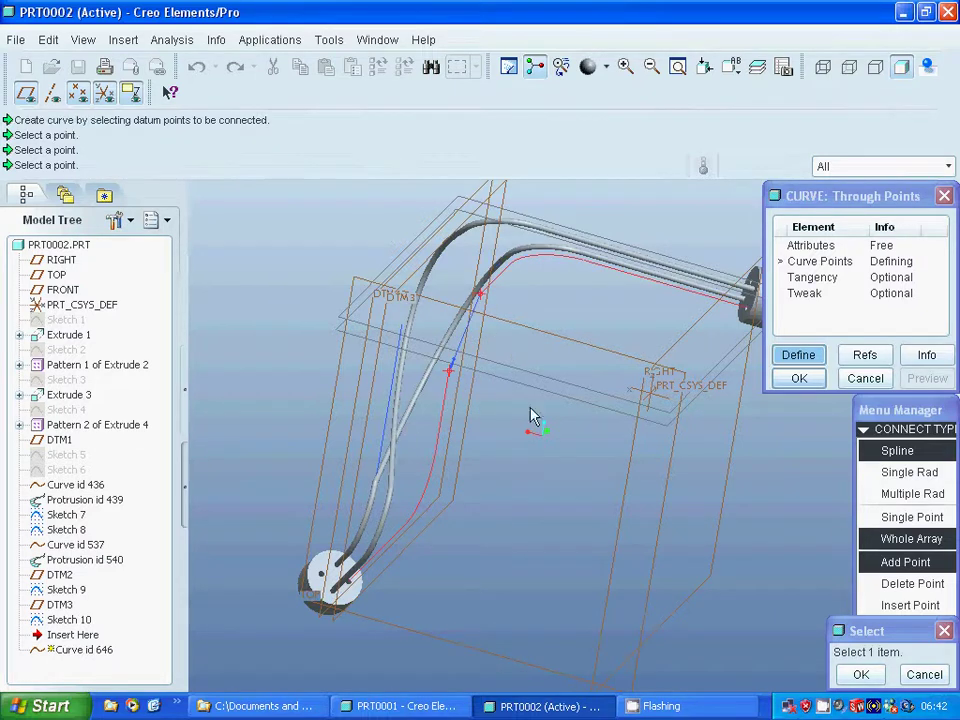
click(861, 674)
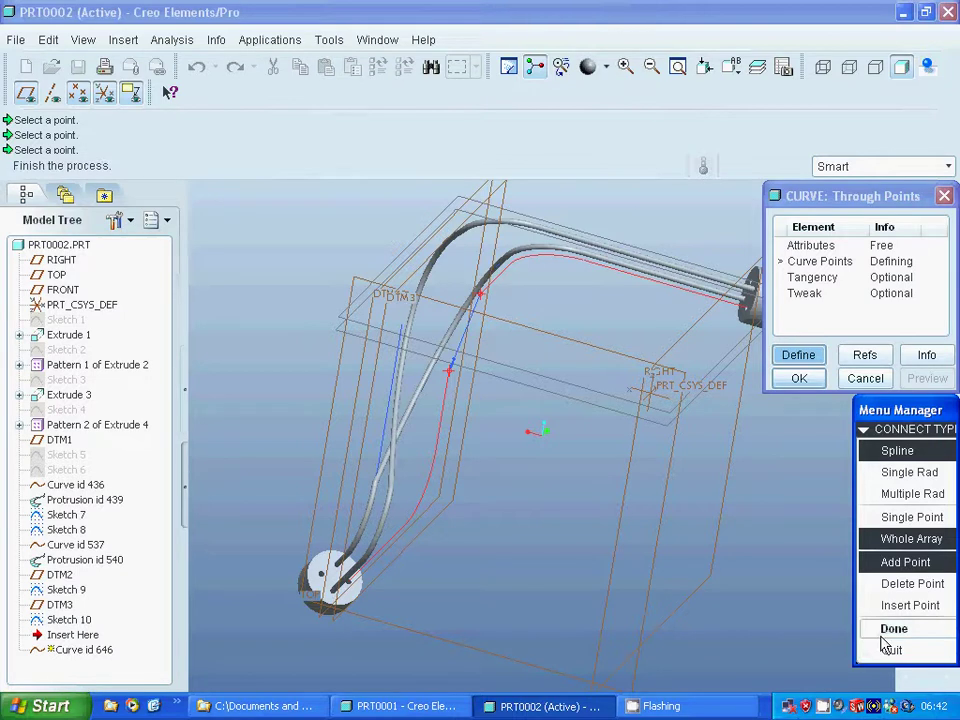
middle_drag(620, 540, 565, 528)
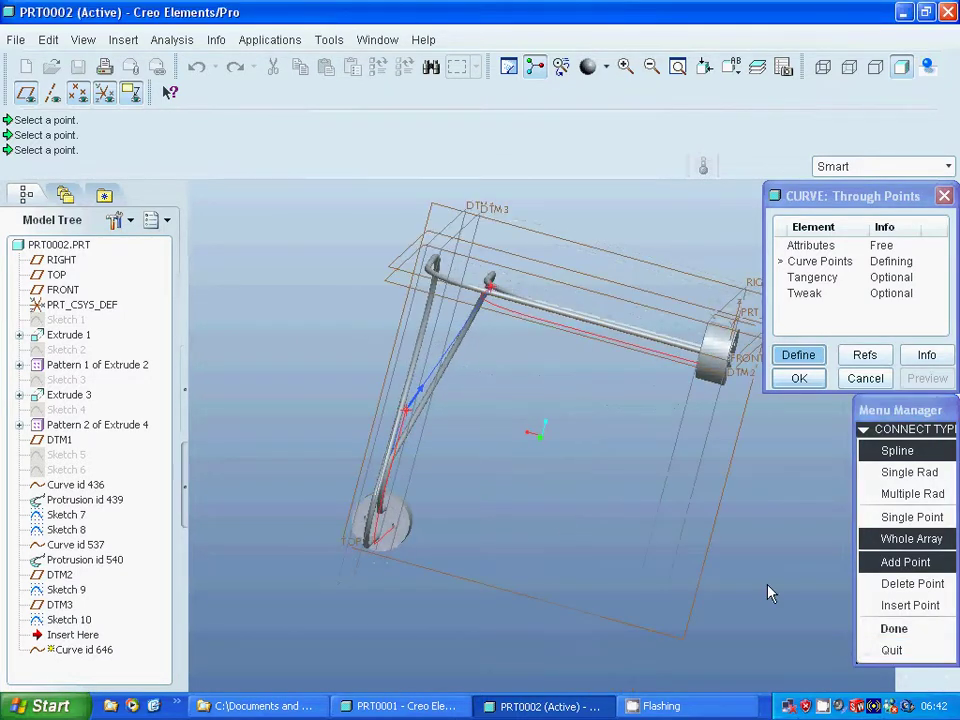
click(891, 651)
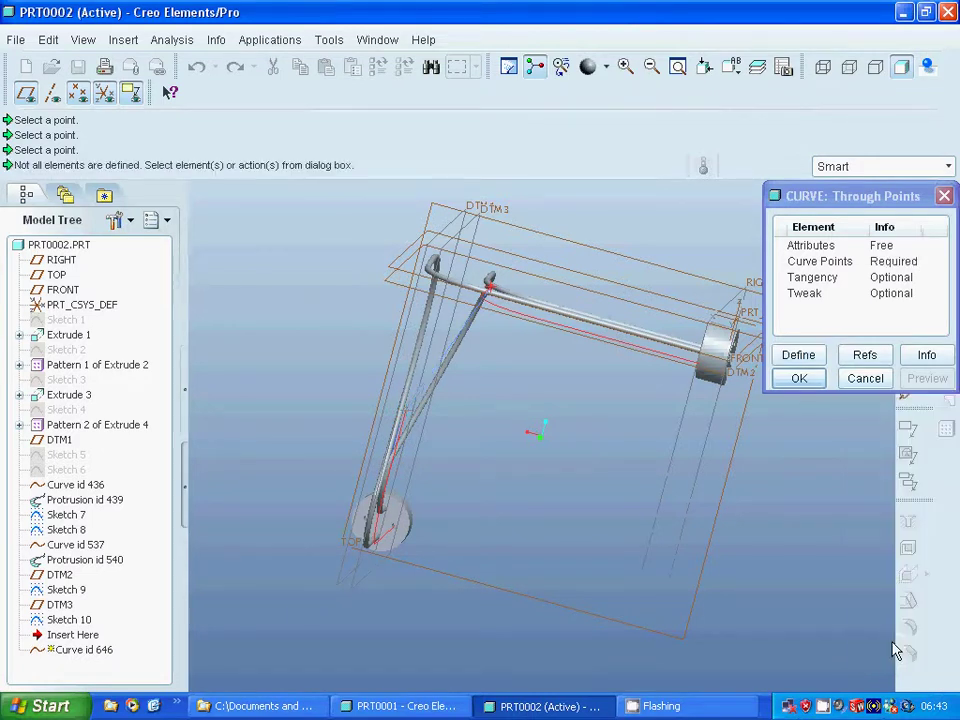
Step: Define the curve through both ends of the new sketch's vertical line and the free end of the Sketch 9 path, and complete it
click(813, 262)
click(798, 357)
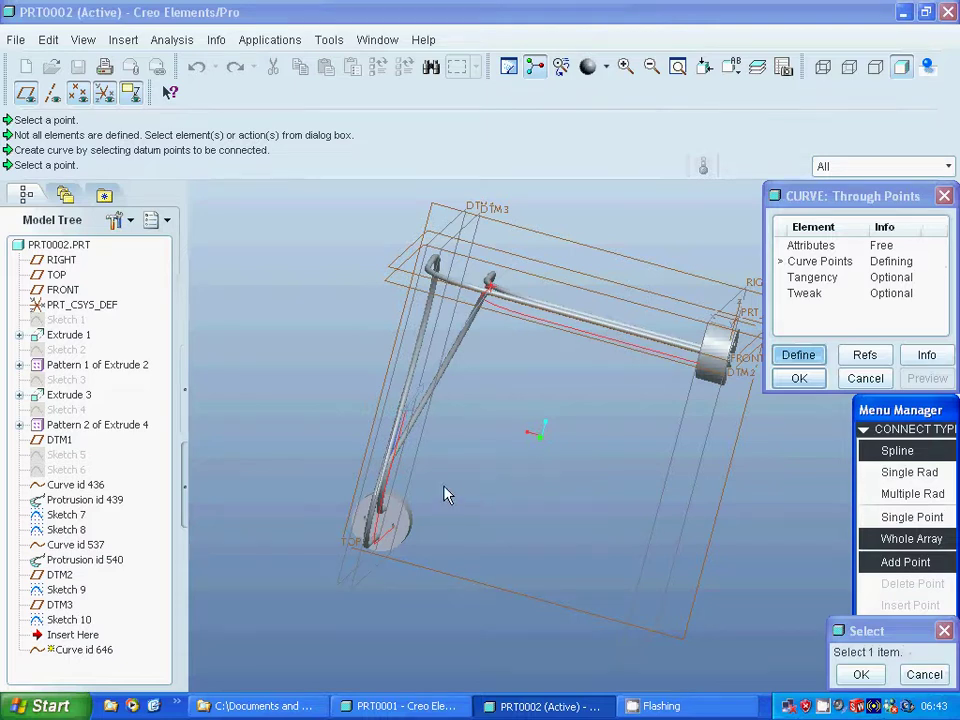
middle_drag(461, 474, 483, 513)
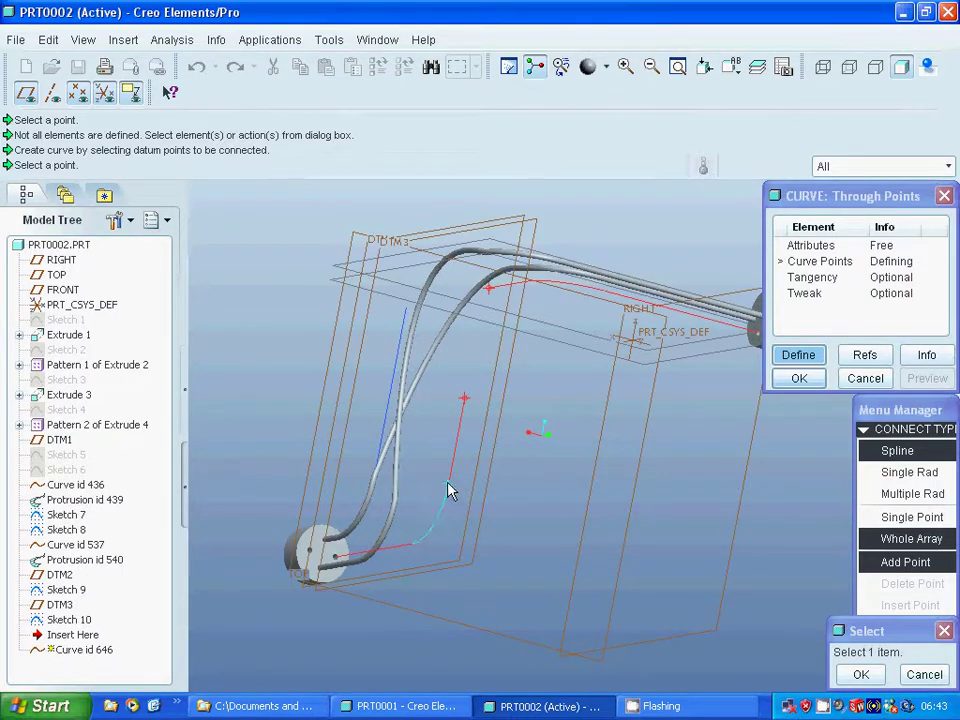
click(448, 490)
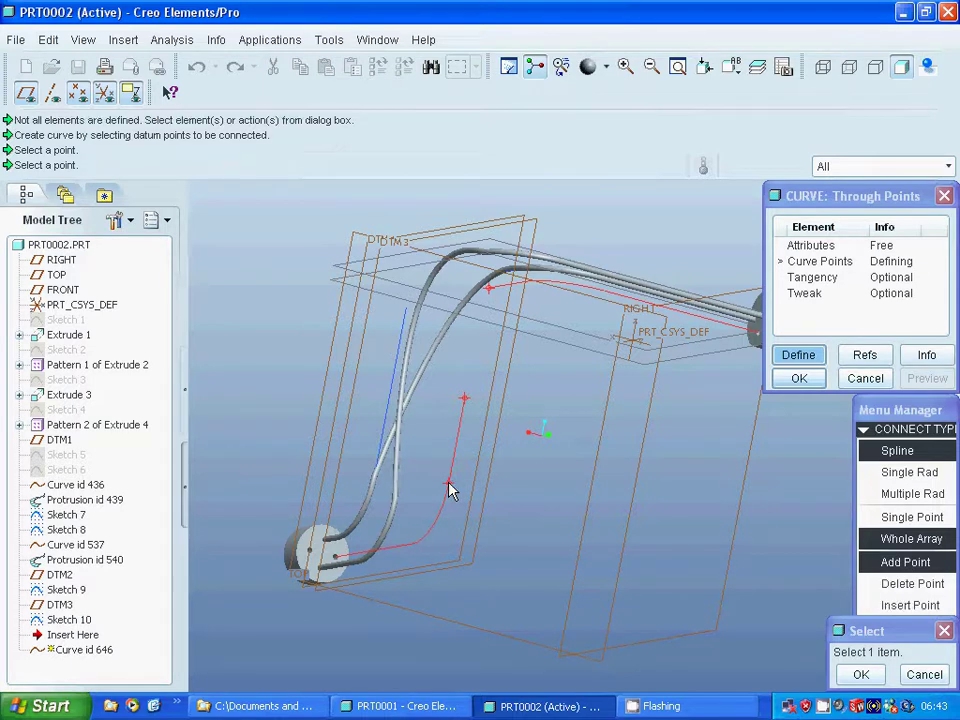
click(464, 399)
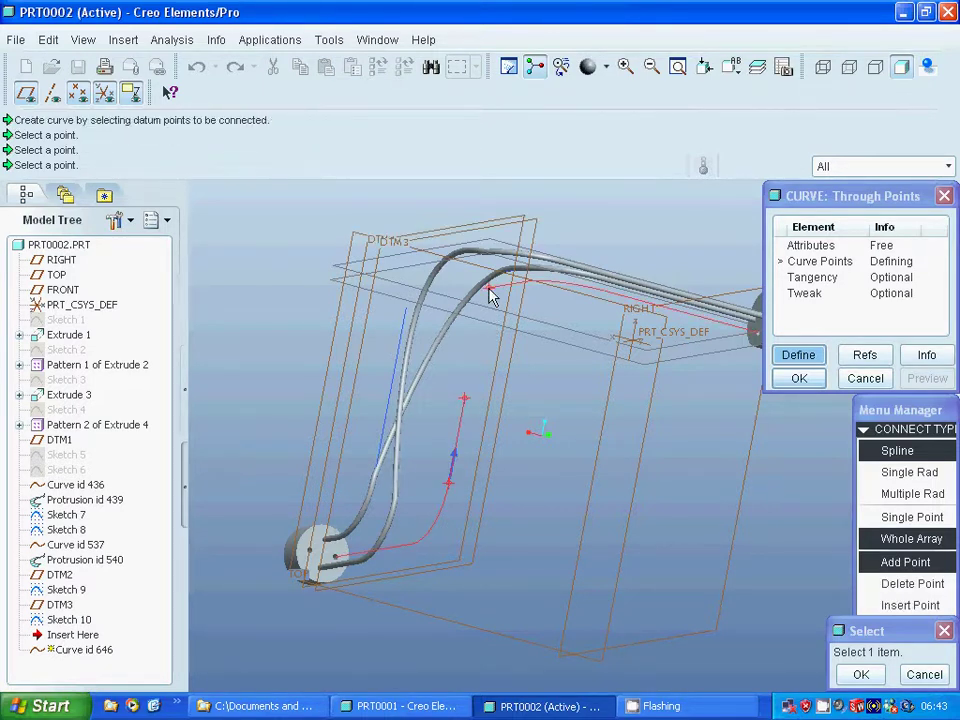
click(490, 291)
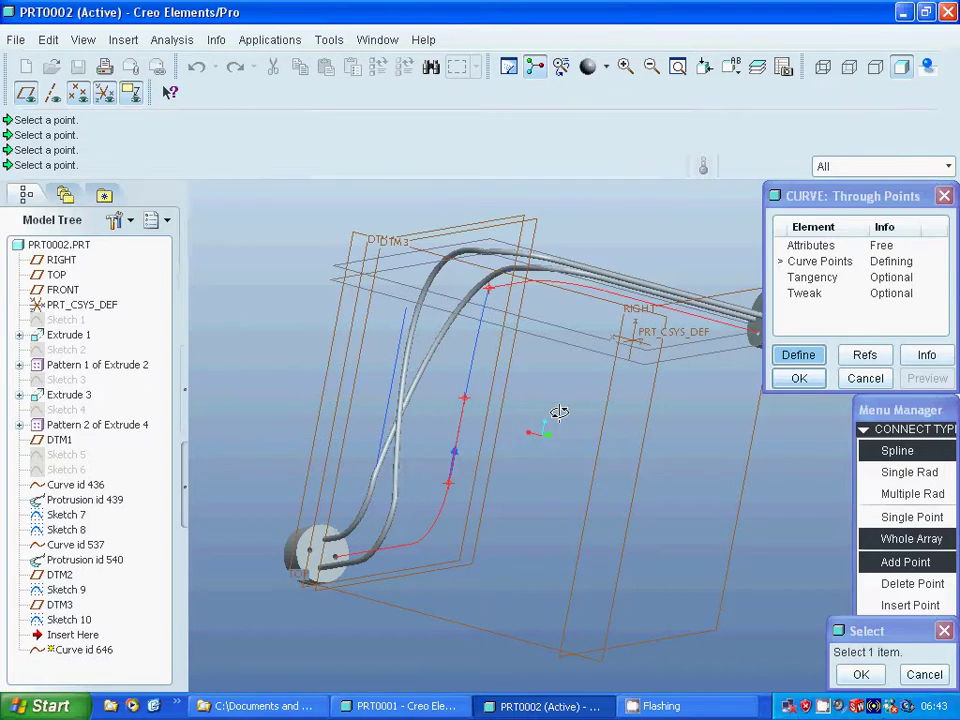
middle_drag(493, 330, 545, 413)
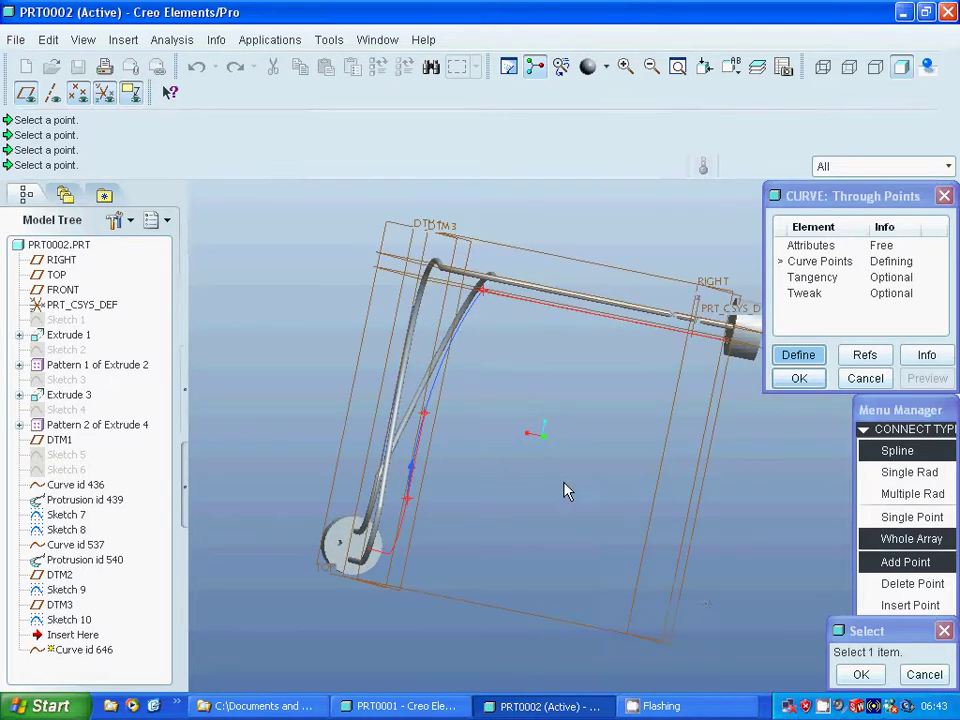
click(860, 675)
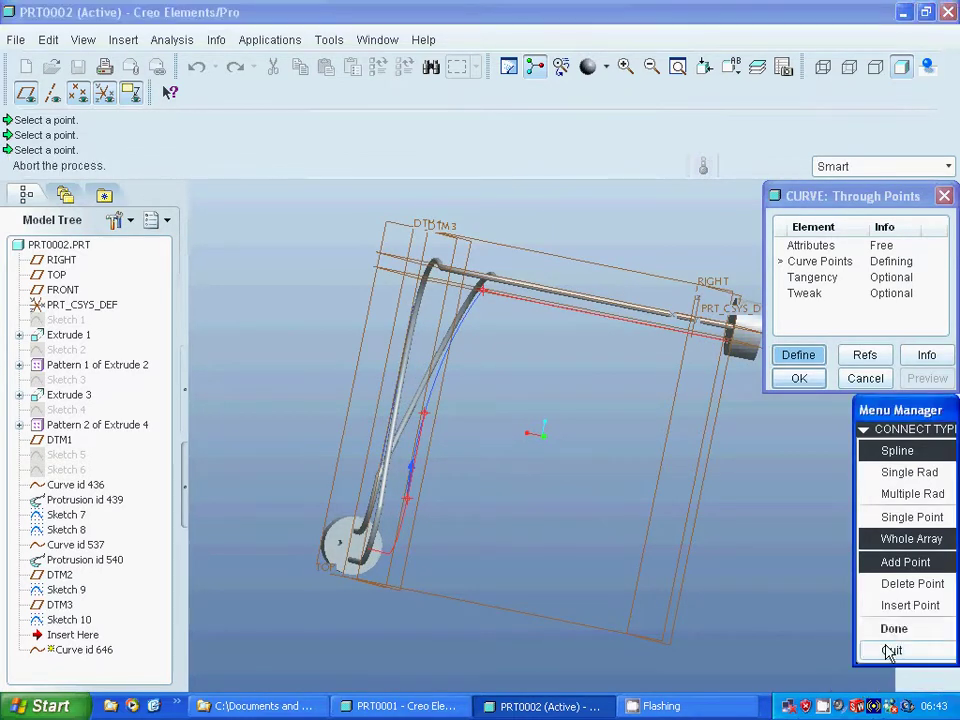
click(889, 648)
click(800, 379)
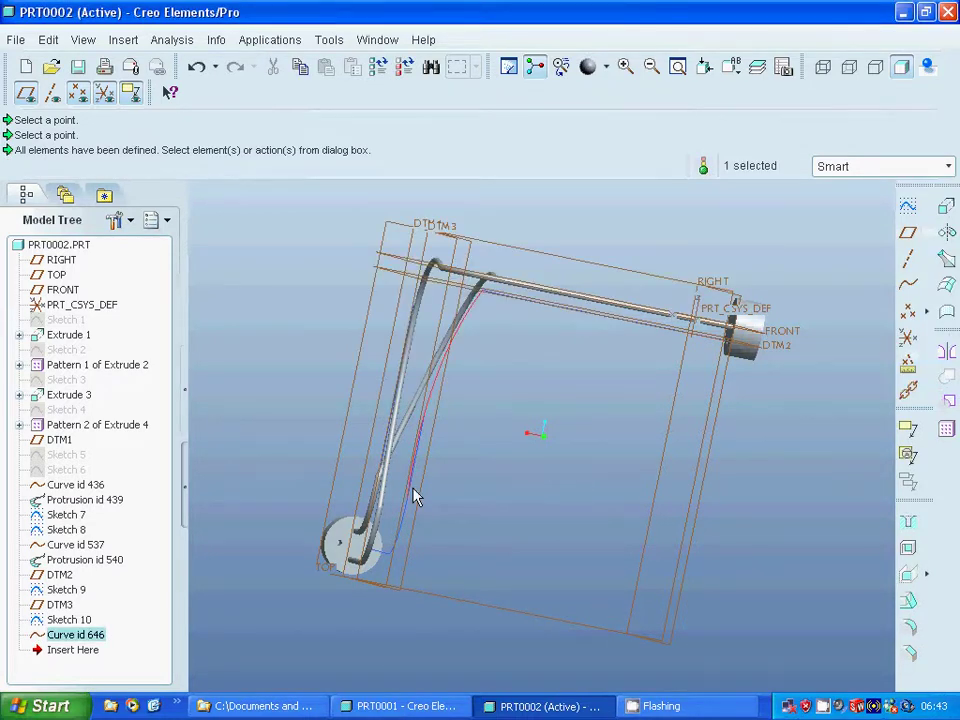
click(123, 40)
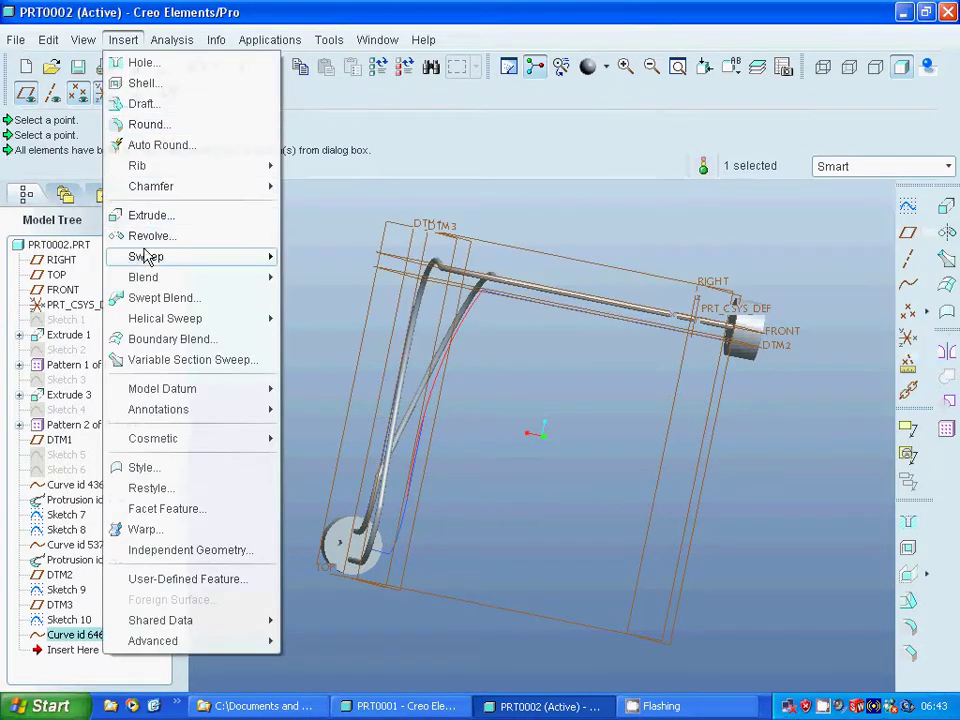
mouse_move(147, 260)
click(312, 258)
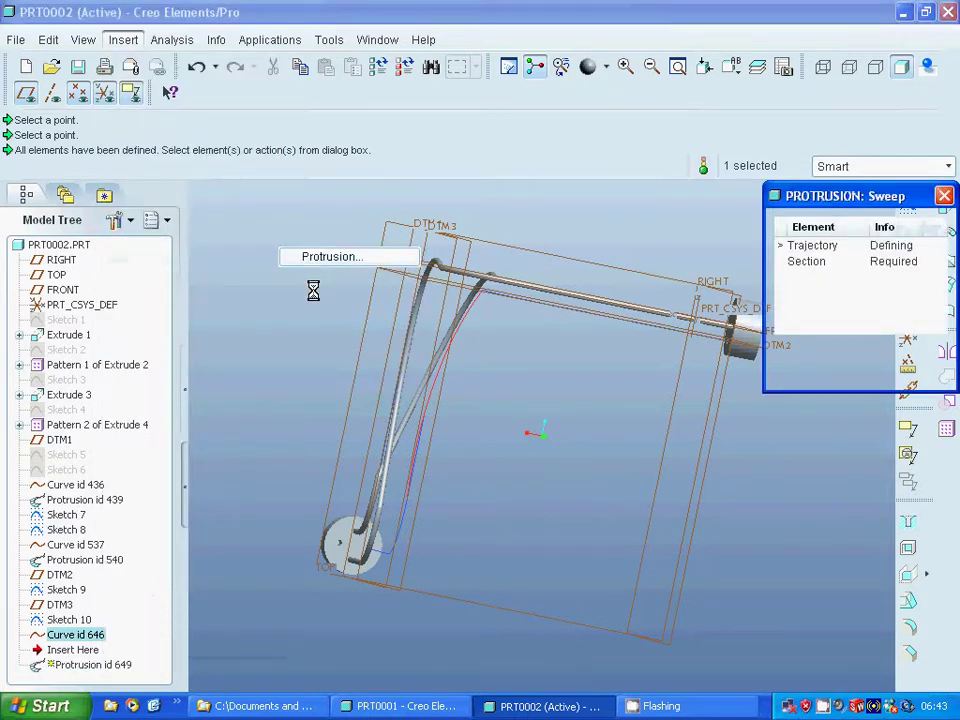
click(908, 472)
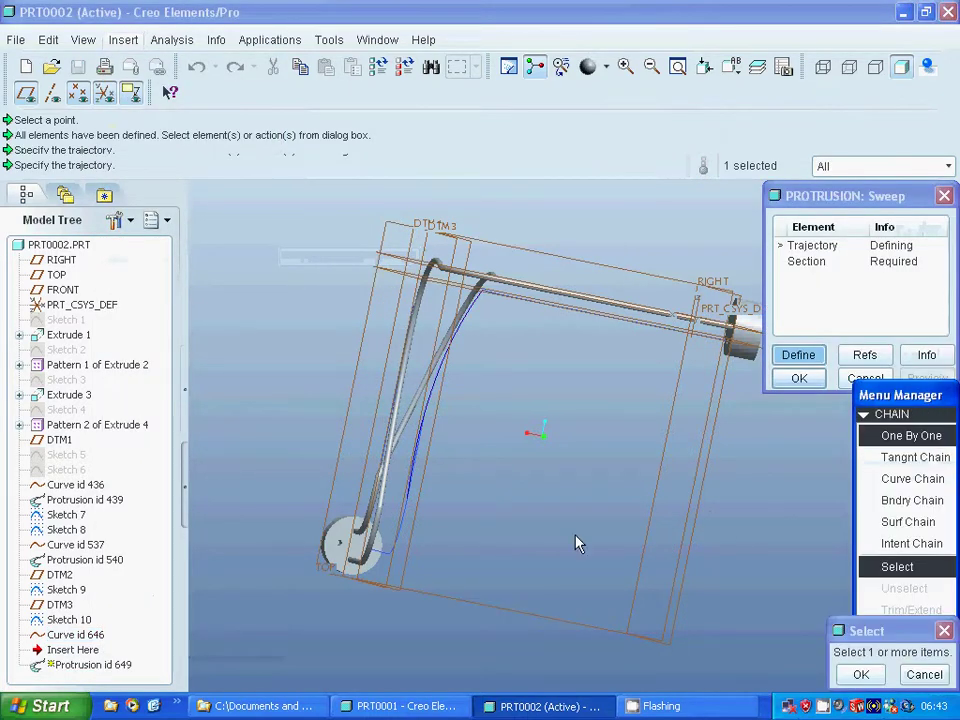
middle_drag(560, 543, 575, 532)
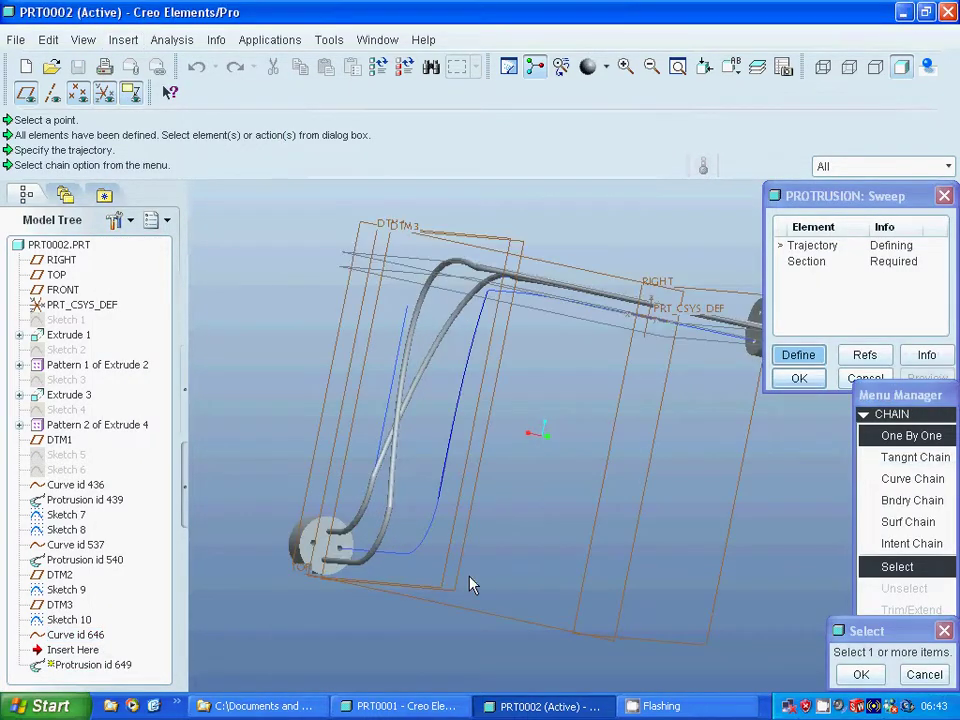
click(399, 560)
click(430, 537)
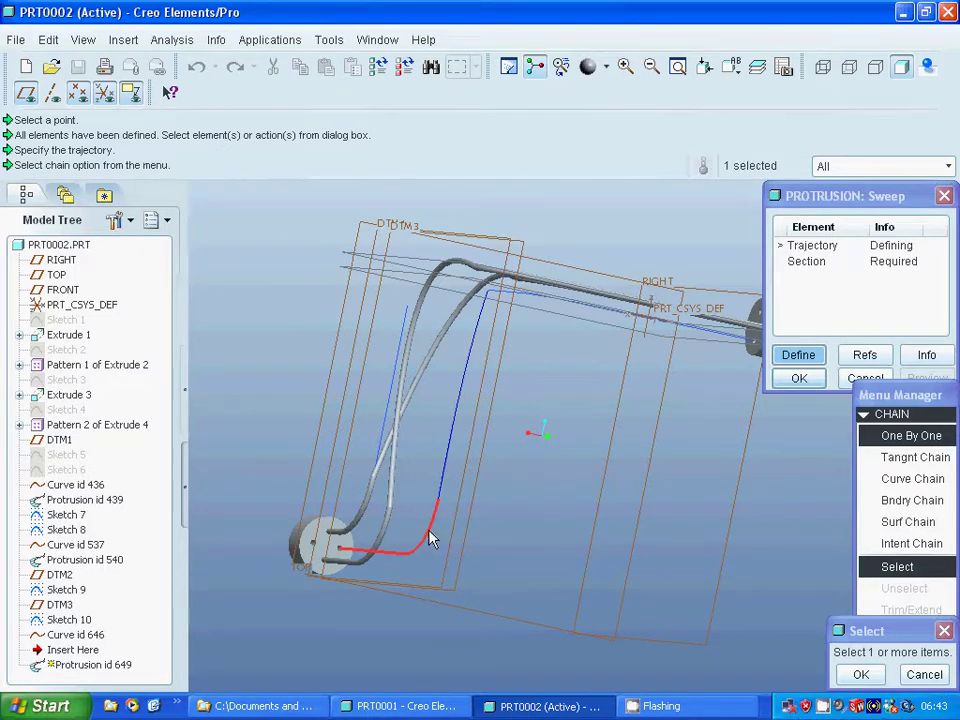
click(479, 338)
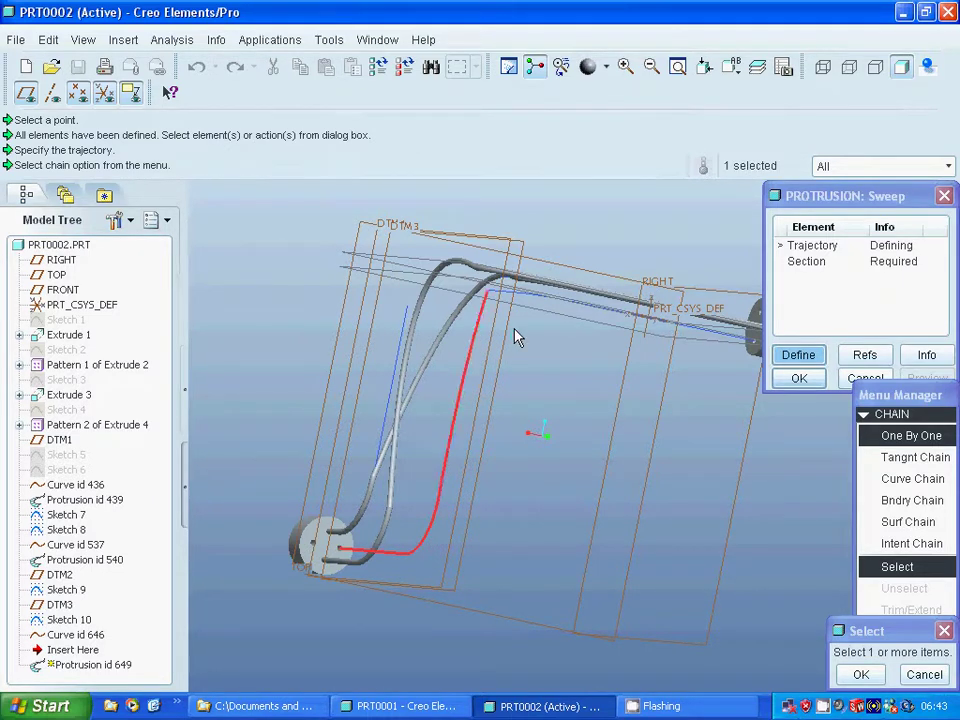
mouse_move(527, 307)
middle_down()
mouse_move(553, 426)
mouse_move(588, 434)
middle_up()
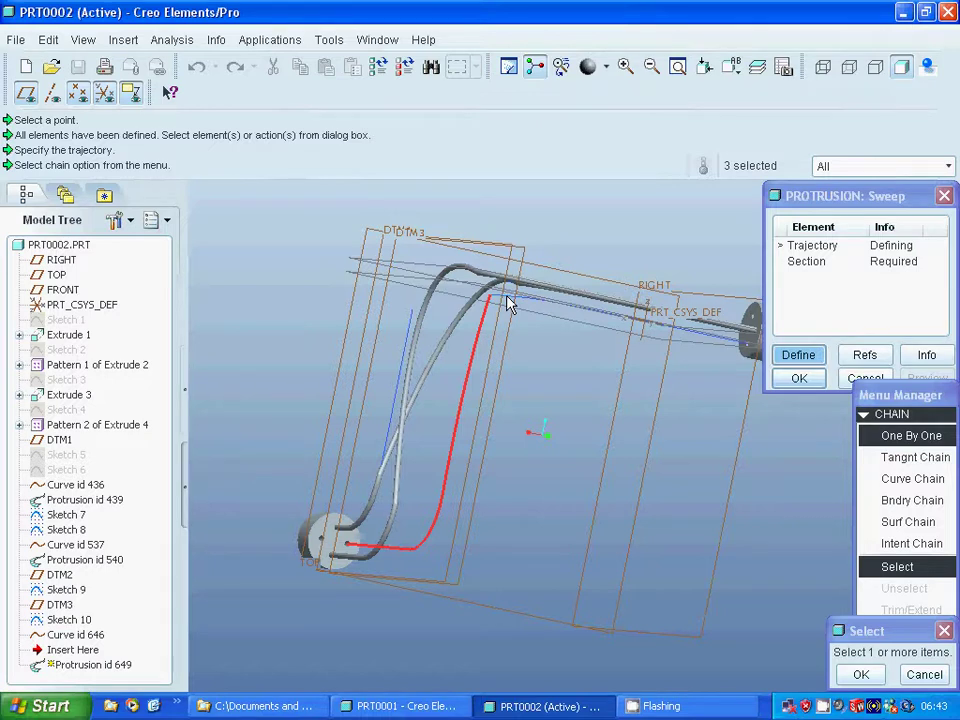
click(513, 337)
click(557, 313)
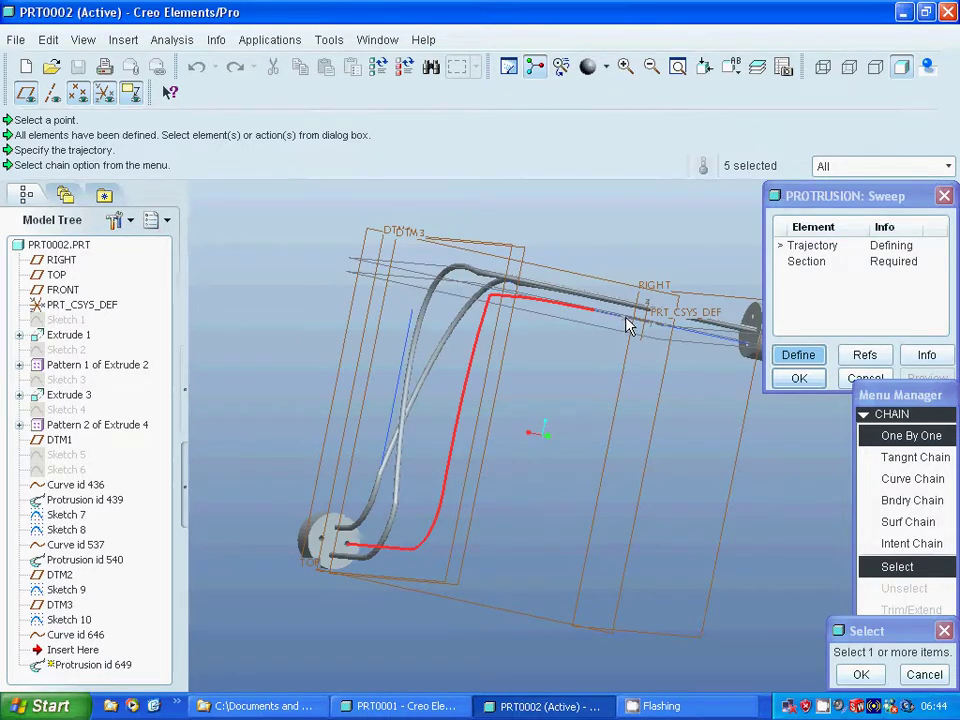
middle_drag(576, 398, 597, 360)
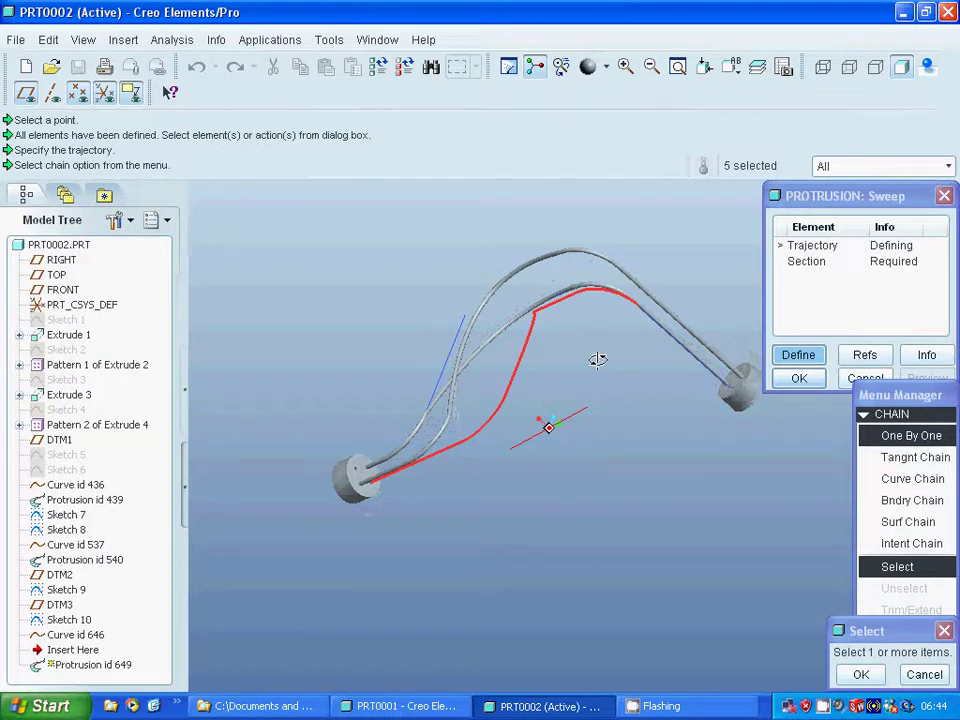
middle_drag(597, 360, 597, 394)
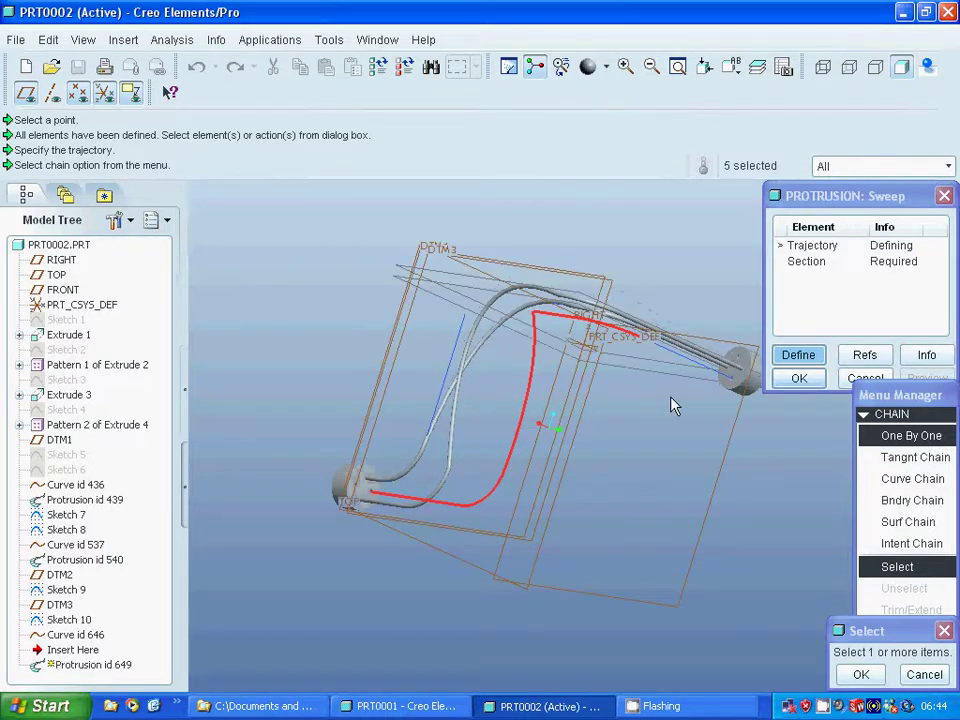
click(921, 676)
click(891, 673)
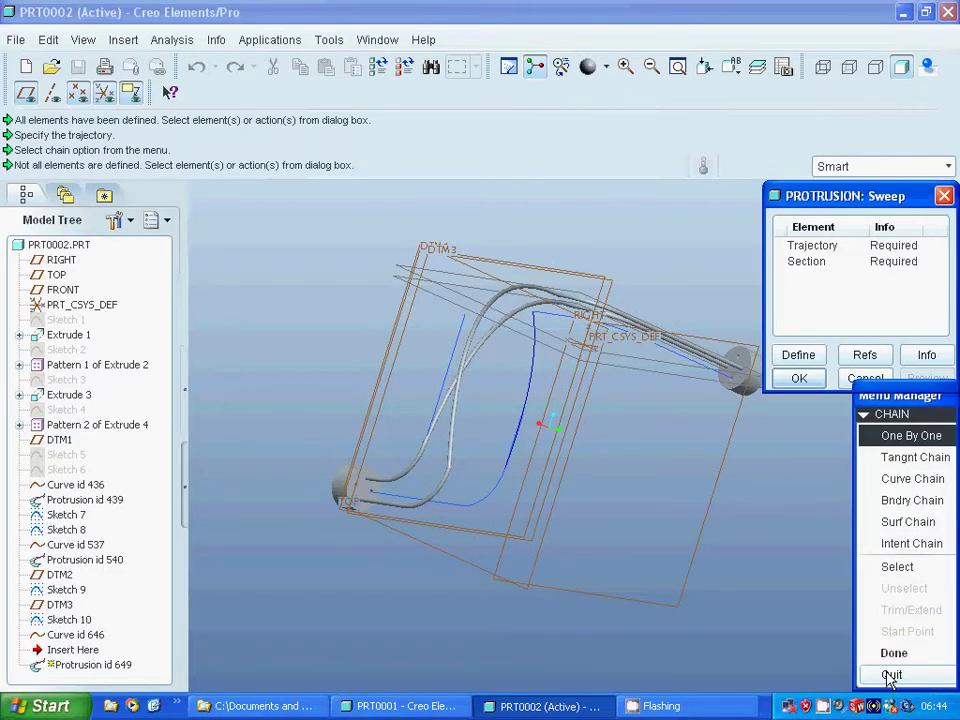
click(865, 378)
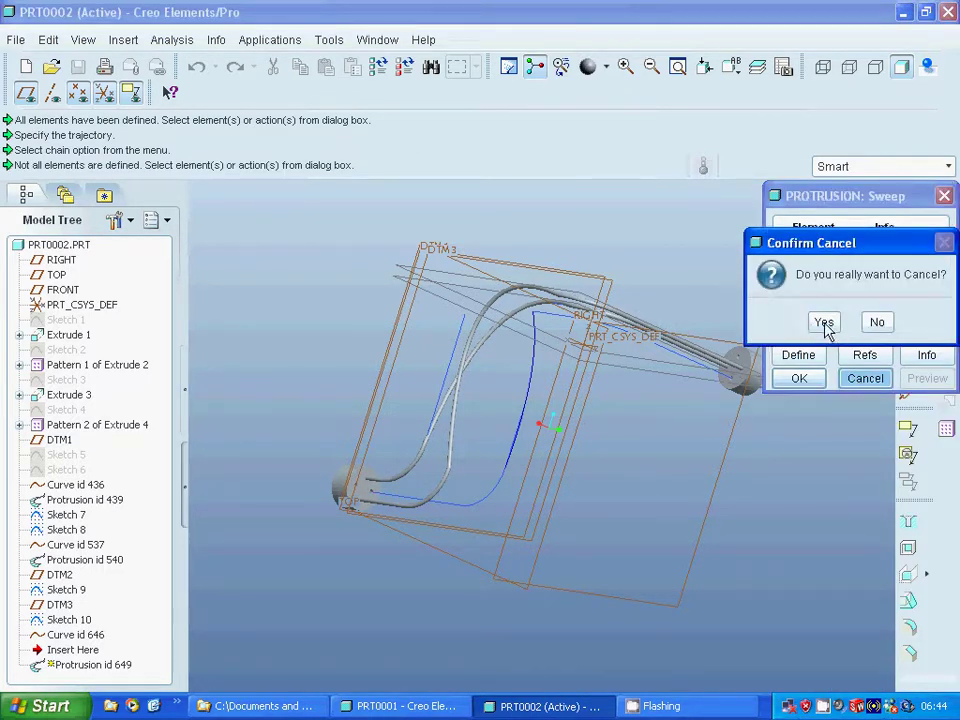
click(821, 321)
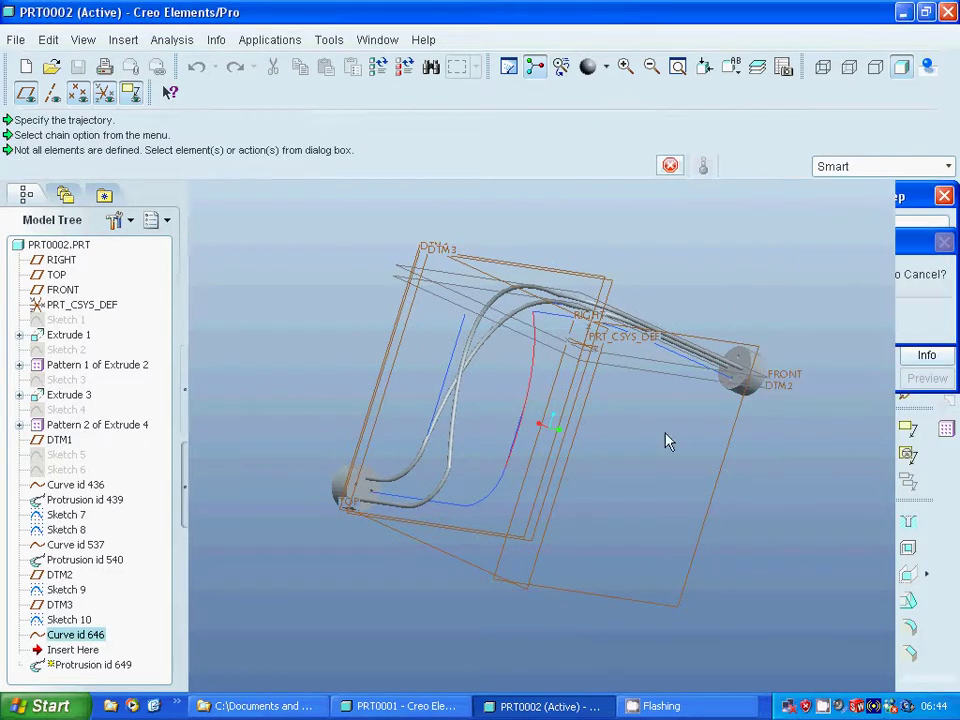
Step: Delete the datum curve that connects the Sketch 10 path to the free end of the Sketch 9 path
right_click(533, 392)
click(536, 377)
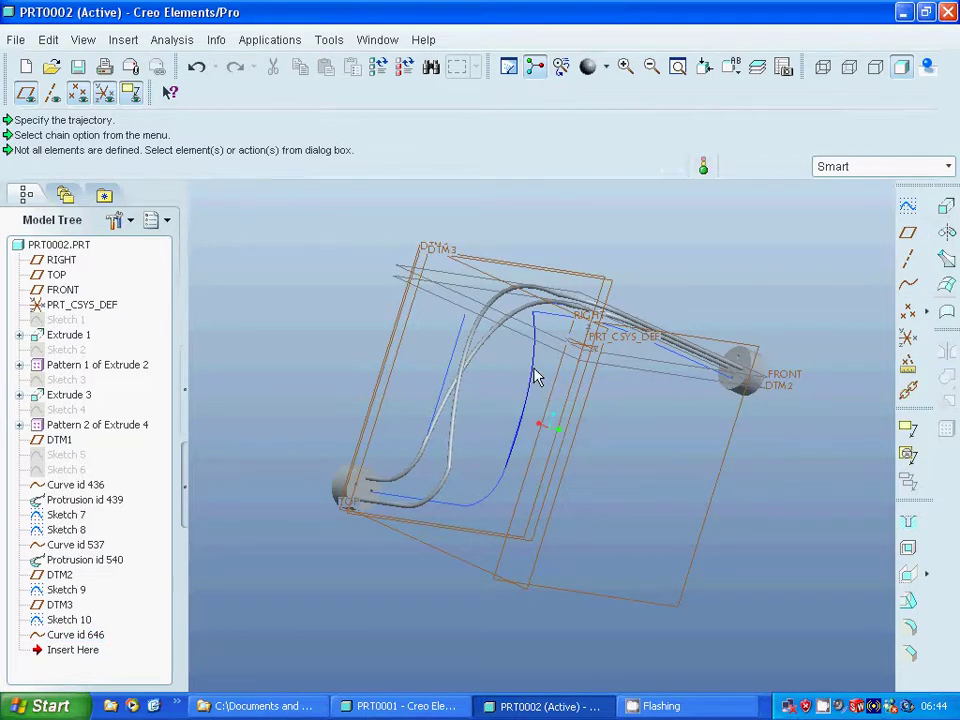
click(536, 377)
right_click(534, 375)
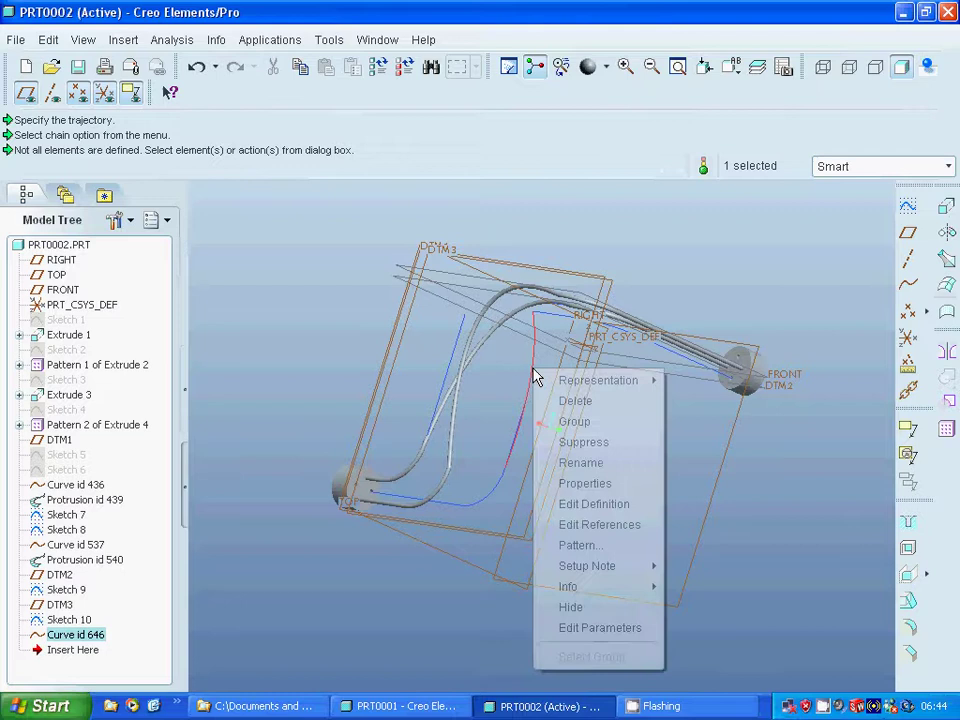
click(573, 408)
click(450, 403)
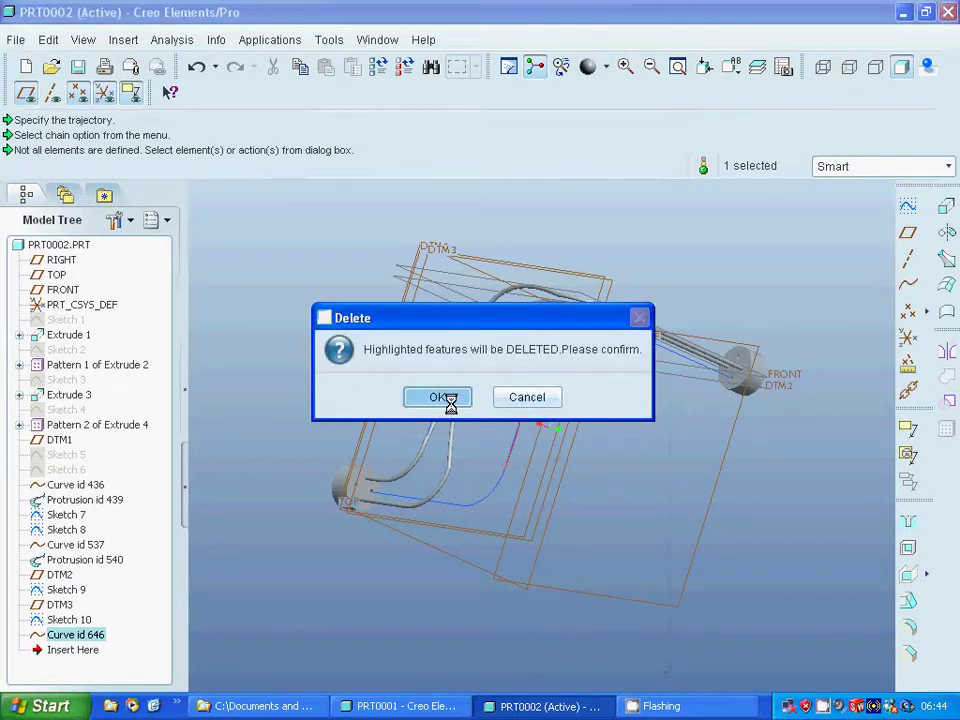
Step: Create a Thru Points datum curve through both ends of Sketch 10's vertical line and the start of the Sketch 9 path's arc
click(908, 284)
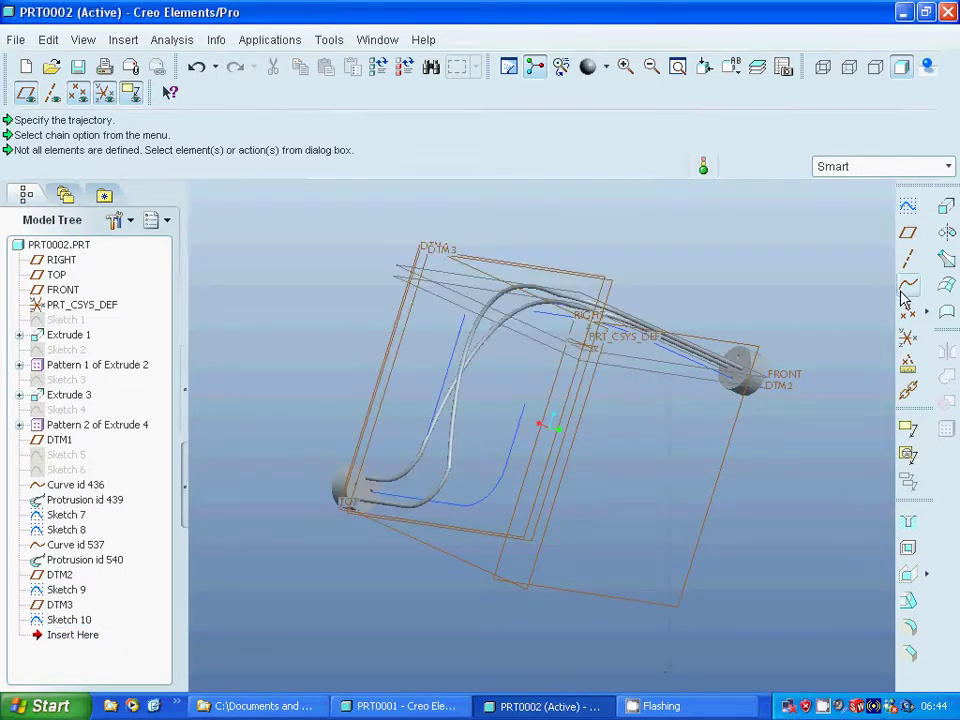
click(830, 325)
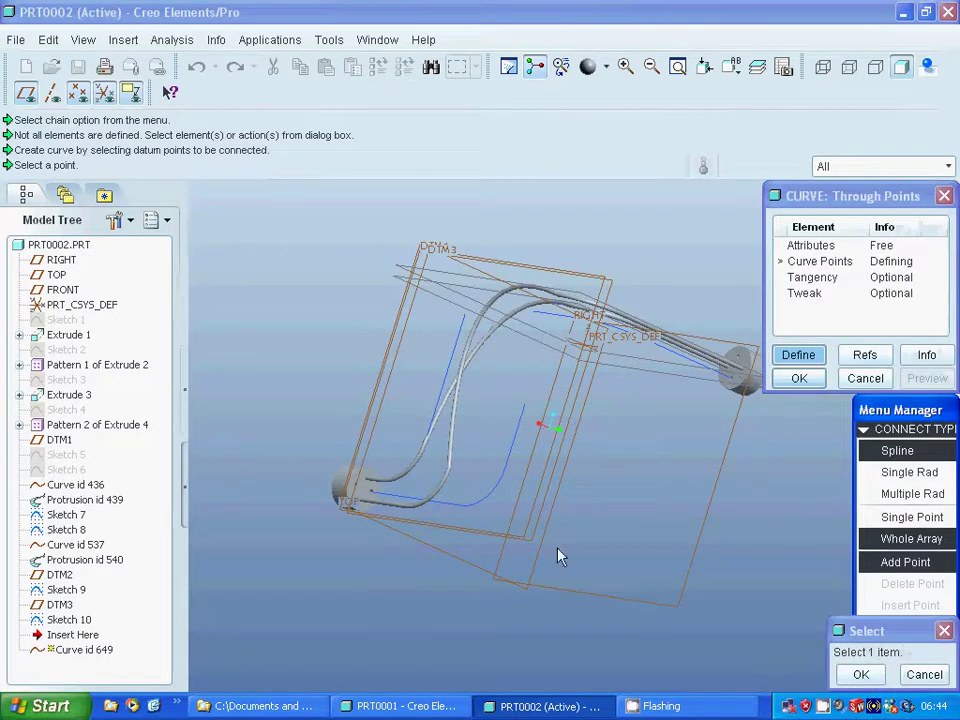
click(505, 468)
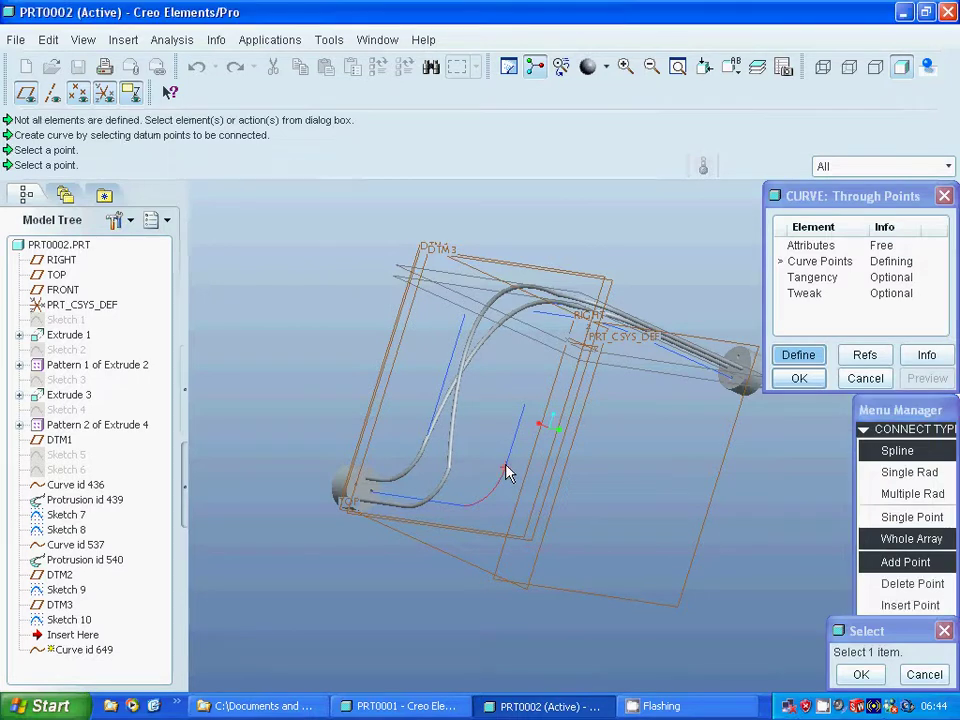
click(526, 406)
middle_drag(526, 406, 631, 392)
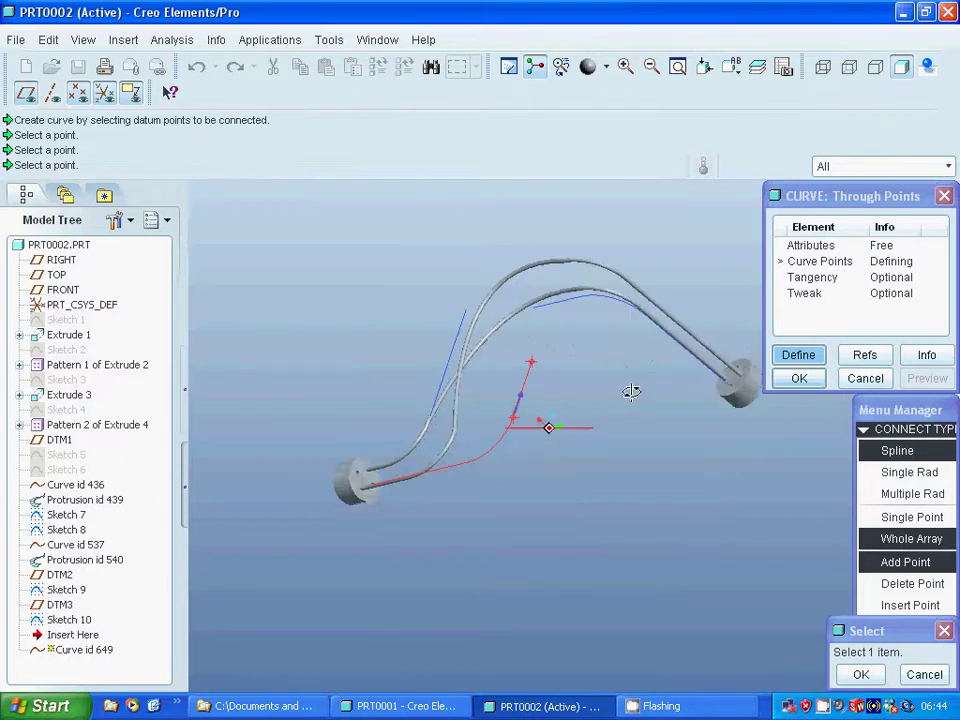
click(583, 304)
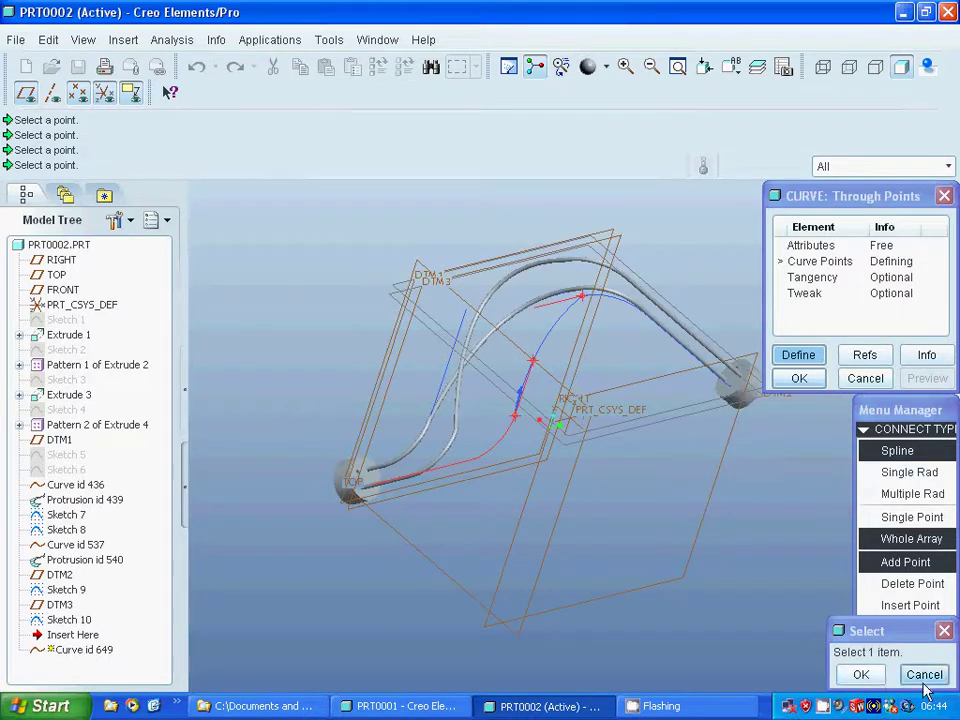
click(861, 674)
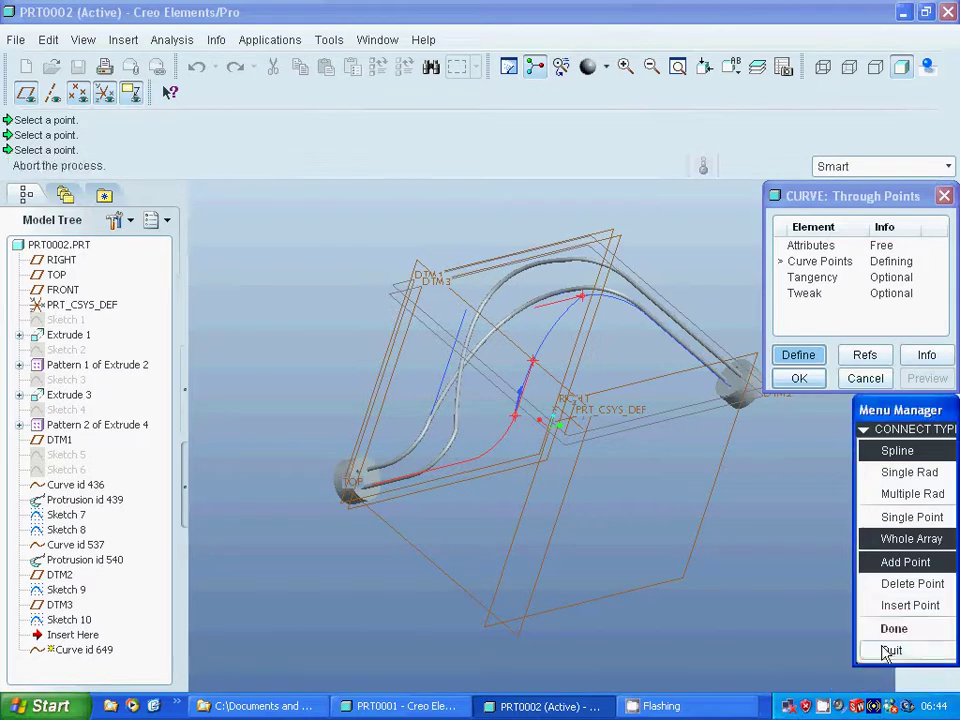
click(884, 634)
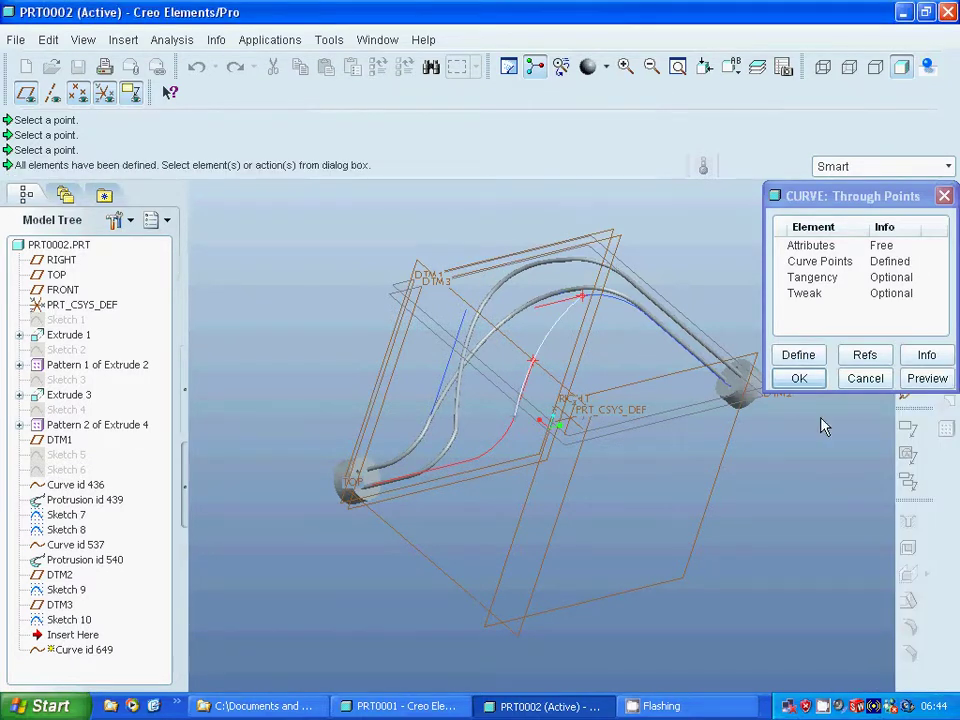
click(806, 382)
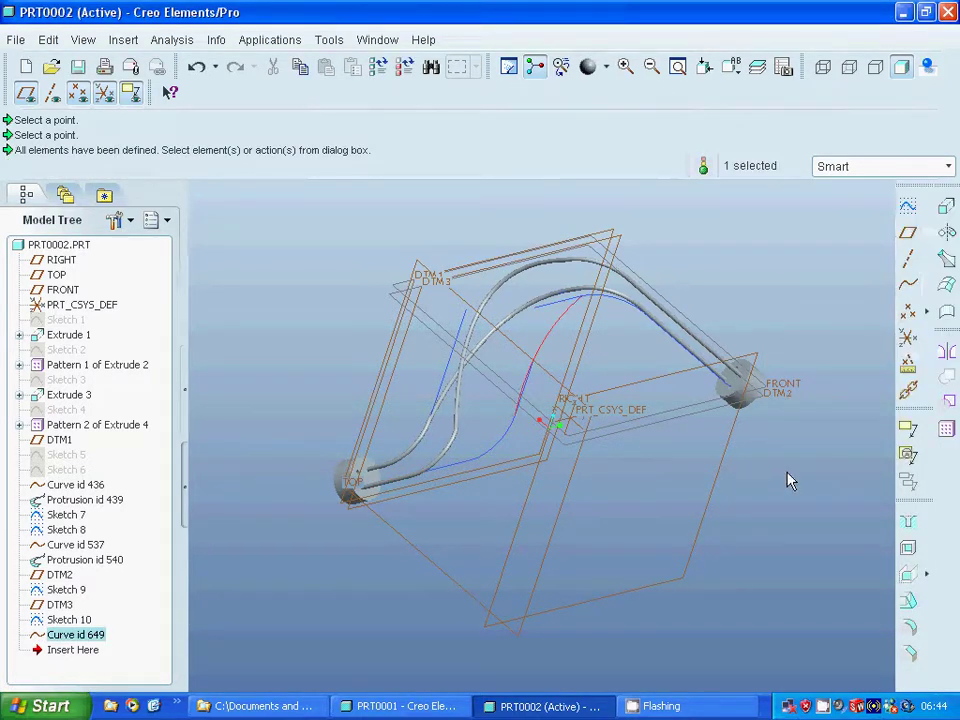
Step: Start a sweep protrusion and select the Sketch 10 line and arc, the connecting datum curve and the Sketch 9 path as its trajectory
click(124, 40)
mouse_move(130, 258)
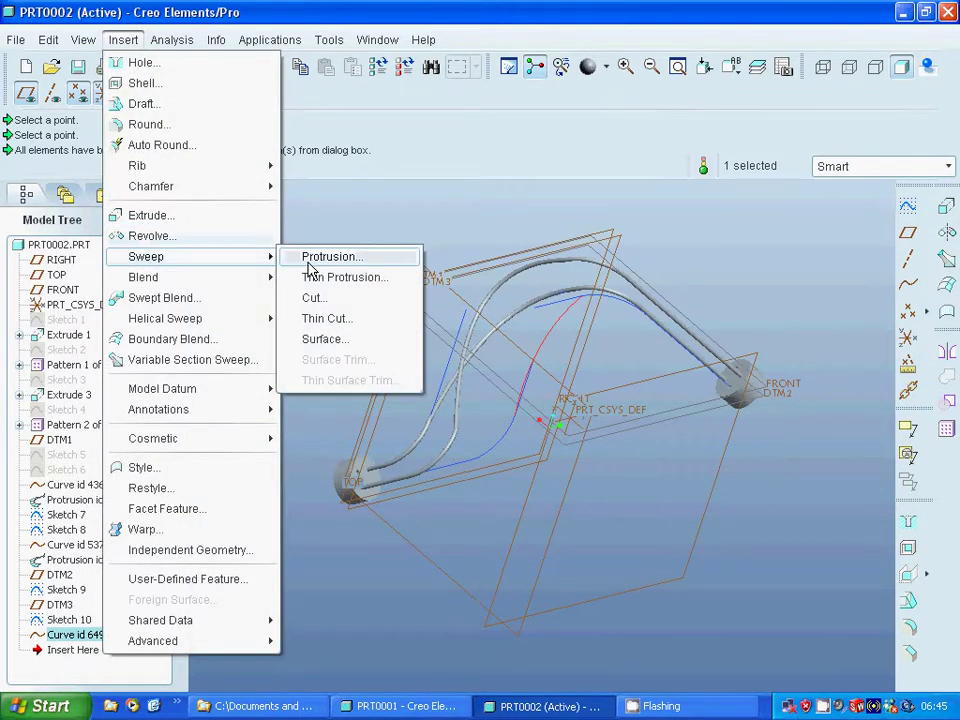
click(313, 259)
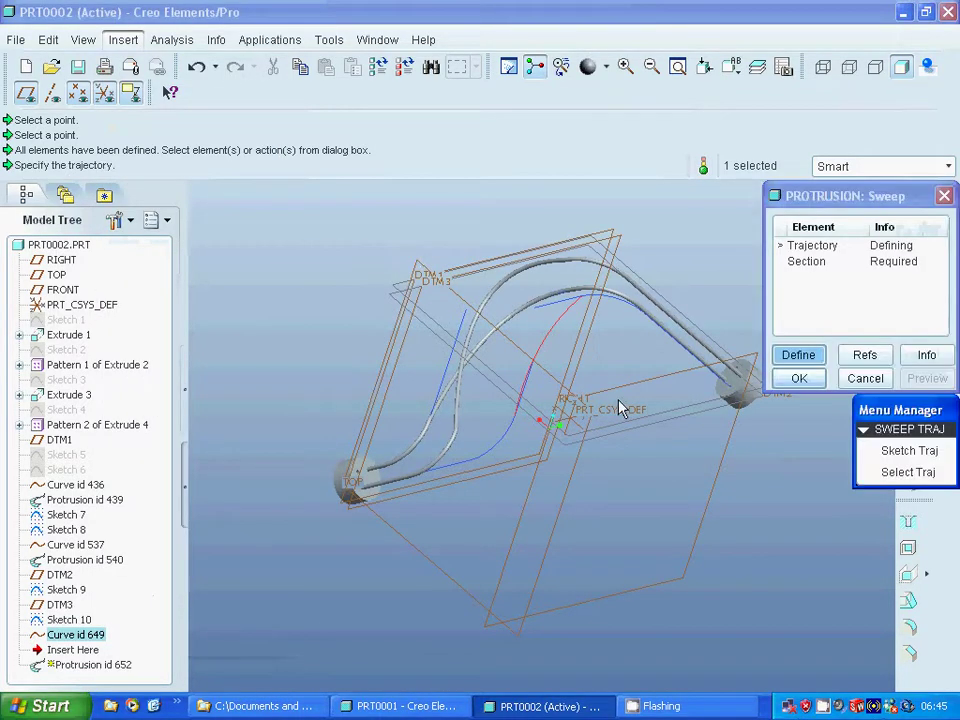
click(900, 473)
middle_drag(405, 566, 390, 513)
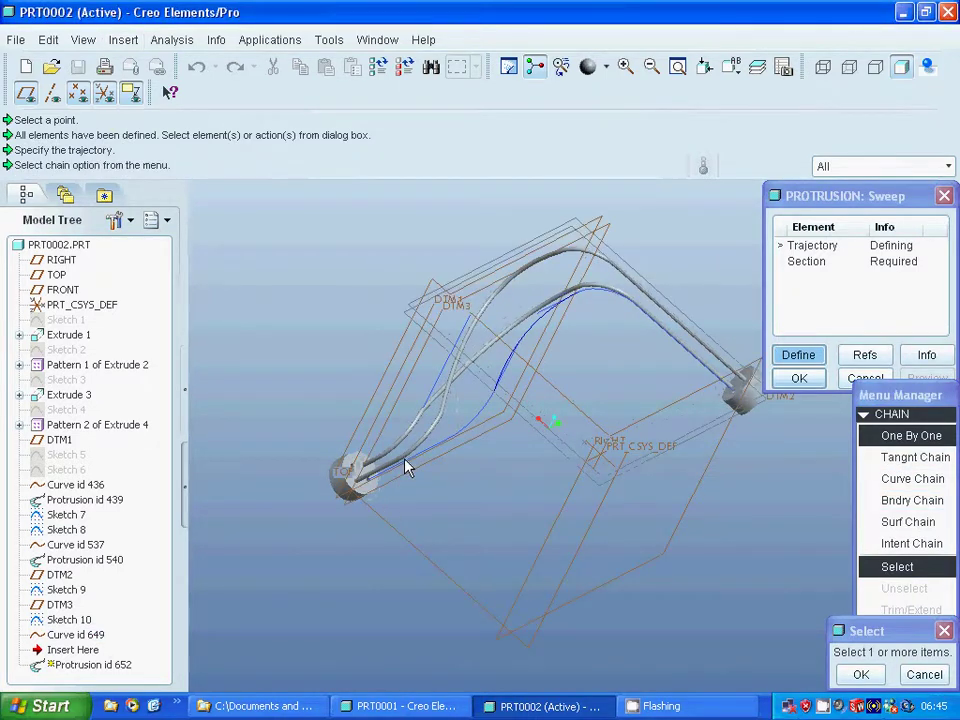
click(405, 467)
click(476, 424)
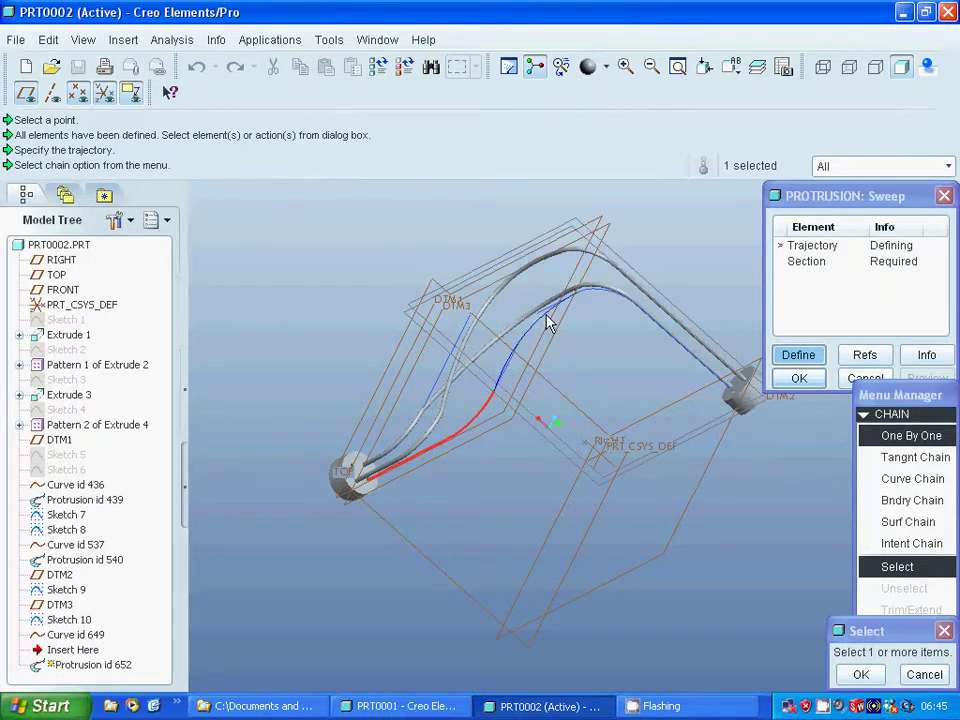
click(598, 299)
click(861, 674)
click(893, 660)
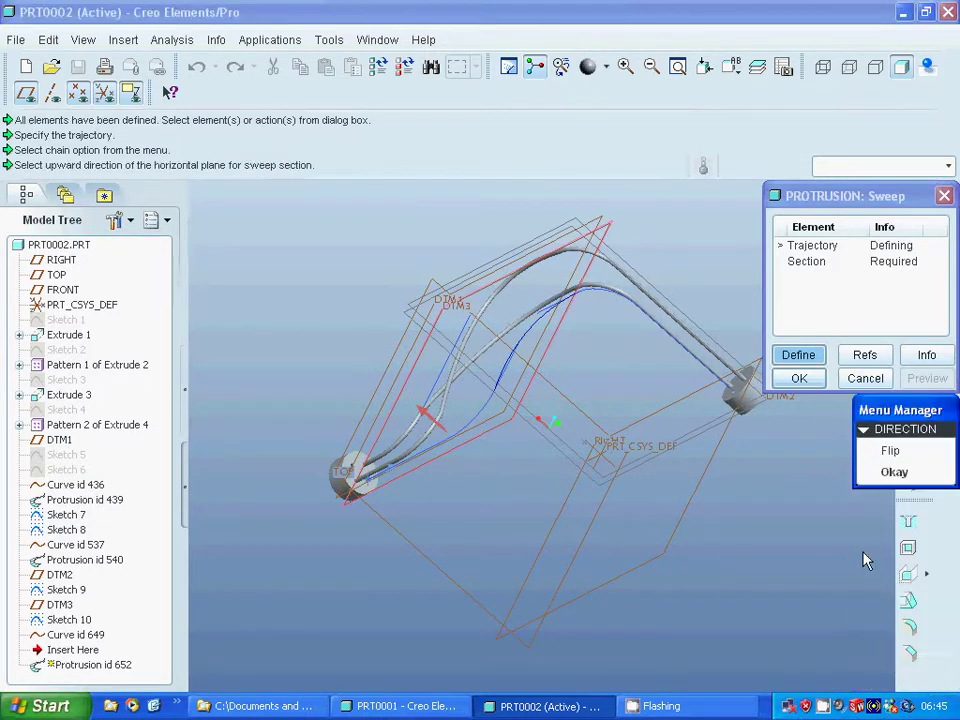
Step: Accept the section plane's upward direction and use Free Ends for the sweep
click(884, 479)
click(880, 476)
click(889, 497)
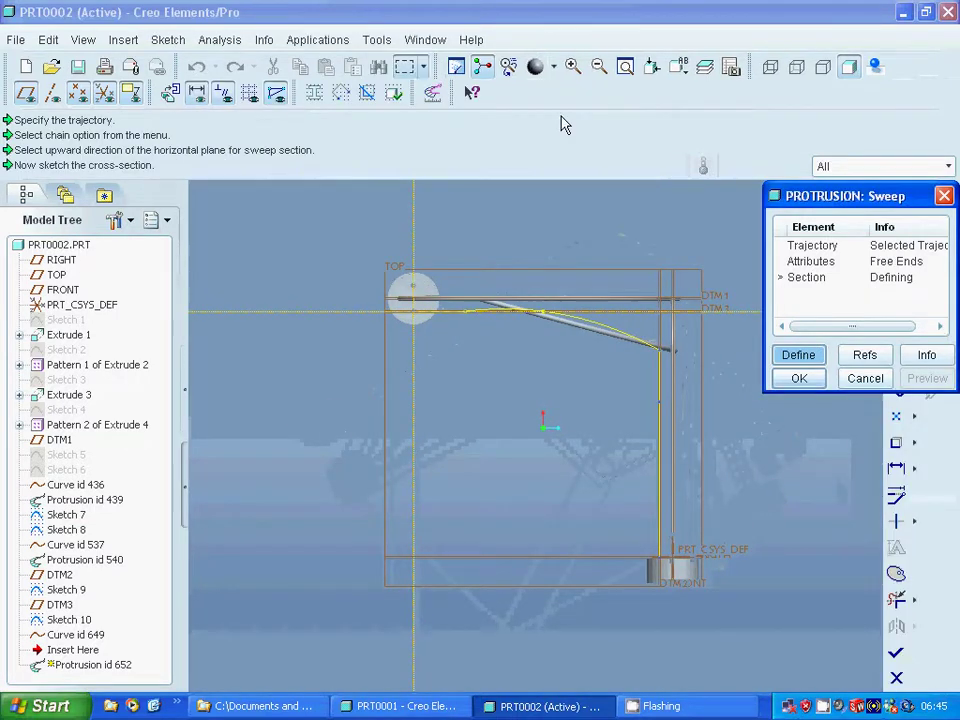
Step: Project both halves of the circular hole edge on the cylinder face as the sweep's cross-section
click(573, 66)
click(386, 311)
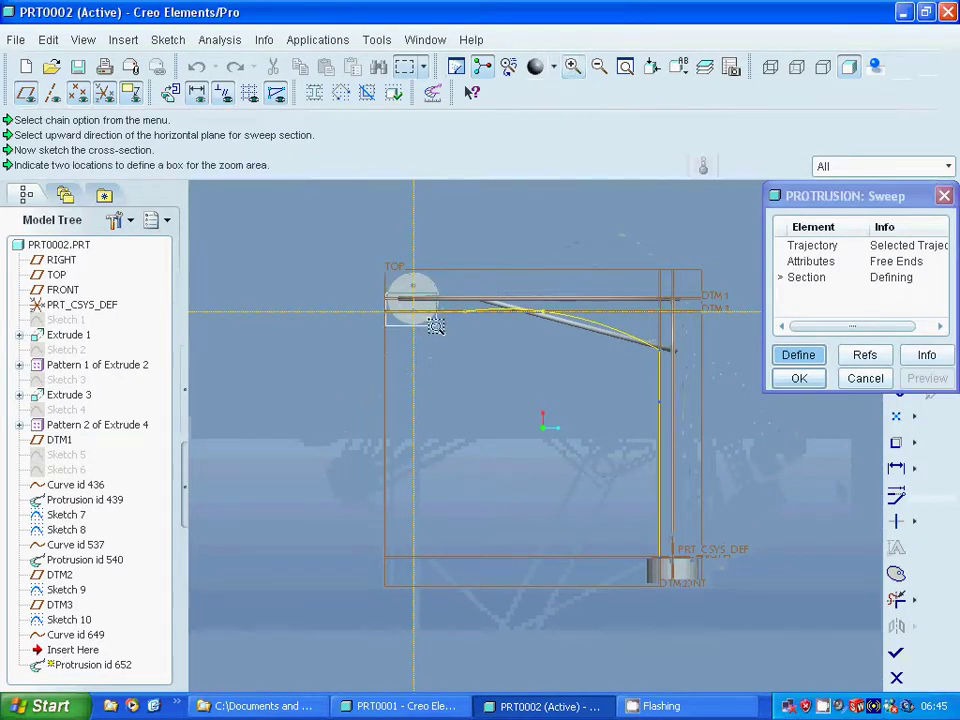
click(446, 347)
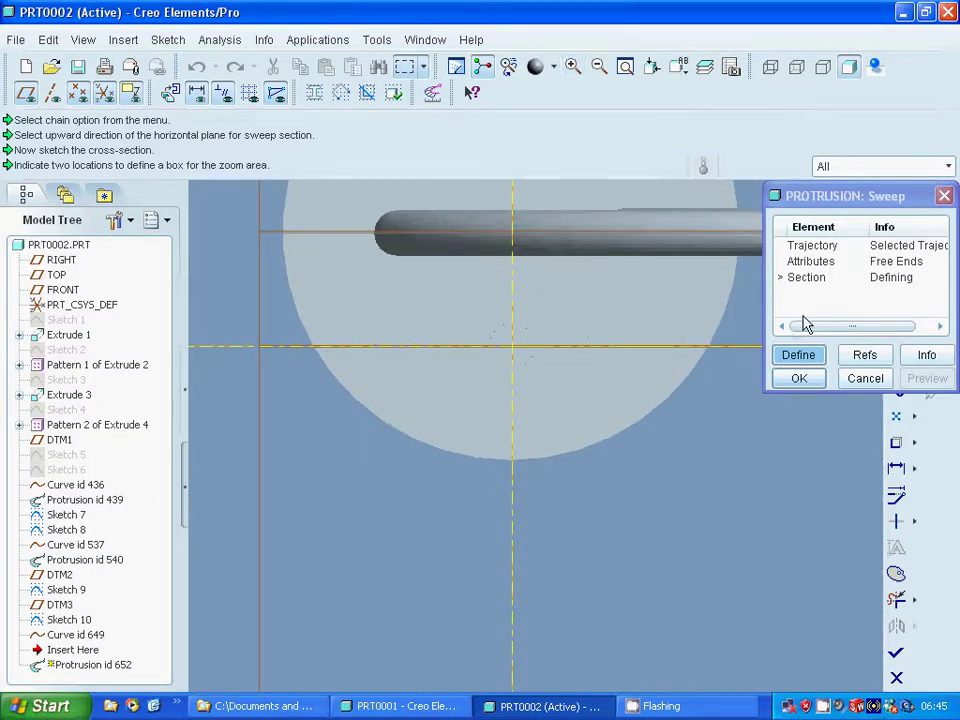
drag(851, 198, 748, 105)
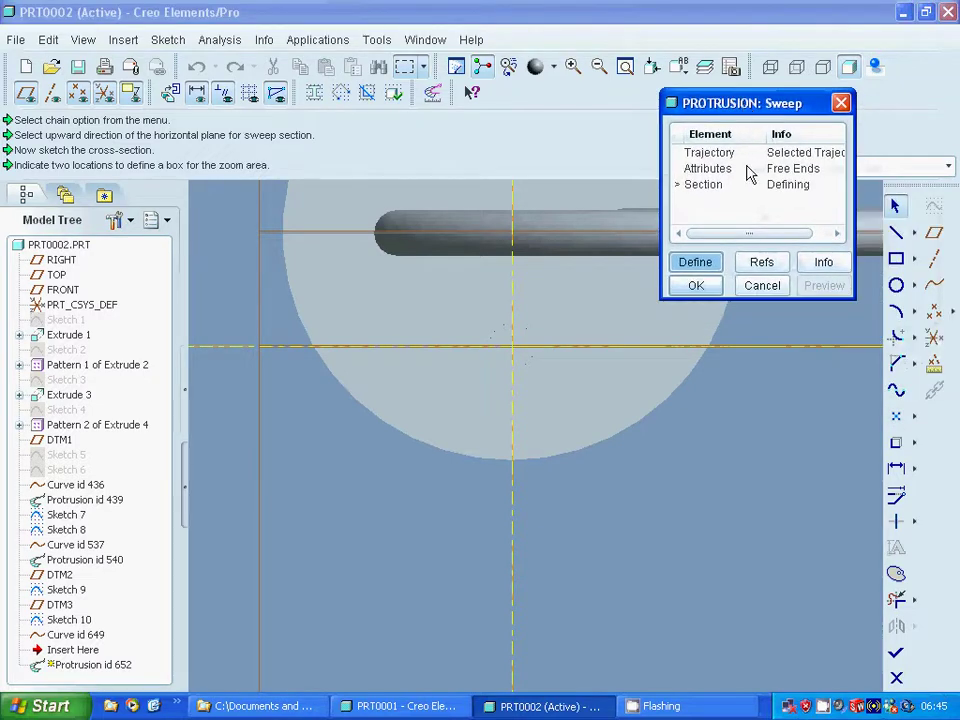
click(896, 442)
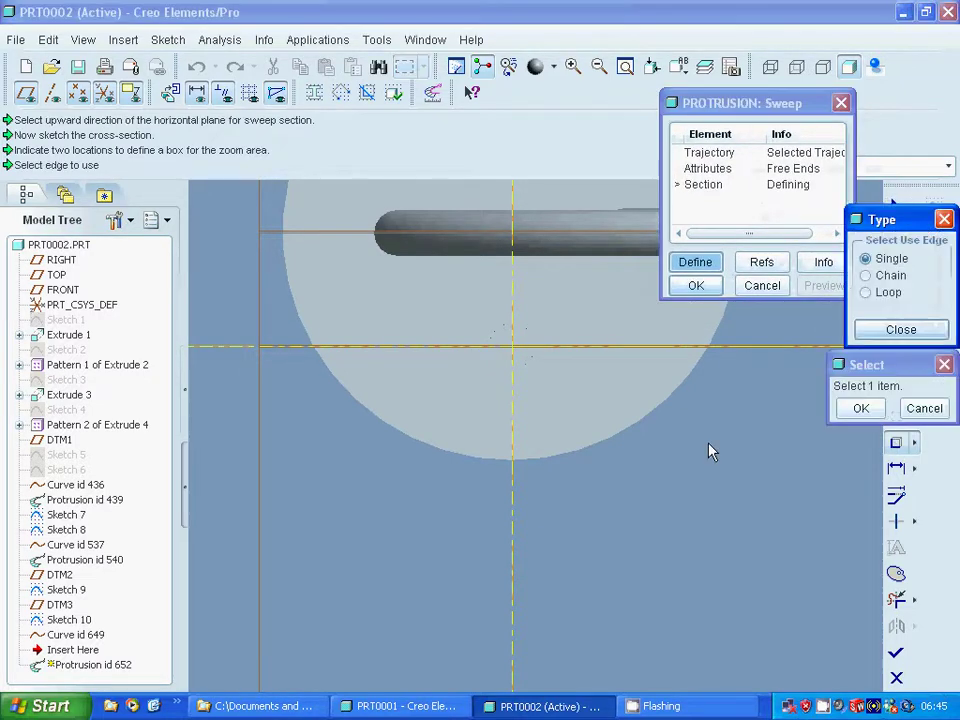
click(532, 361)
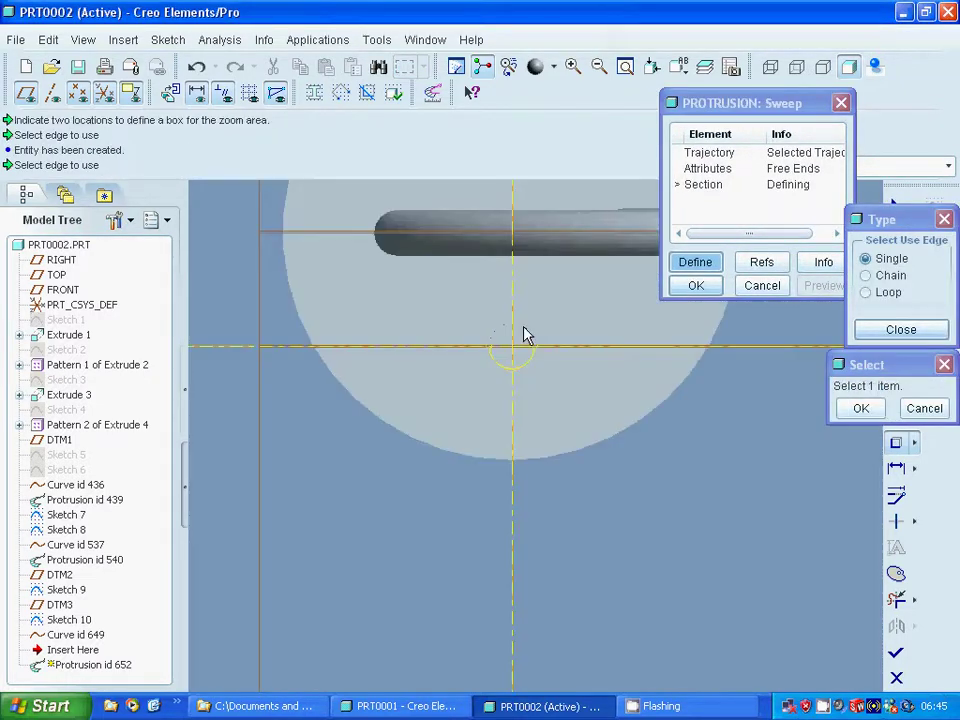
click(527, 335)
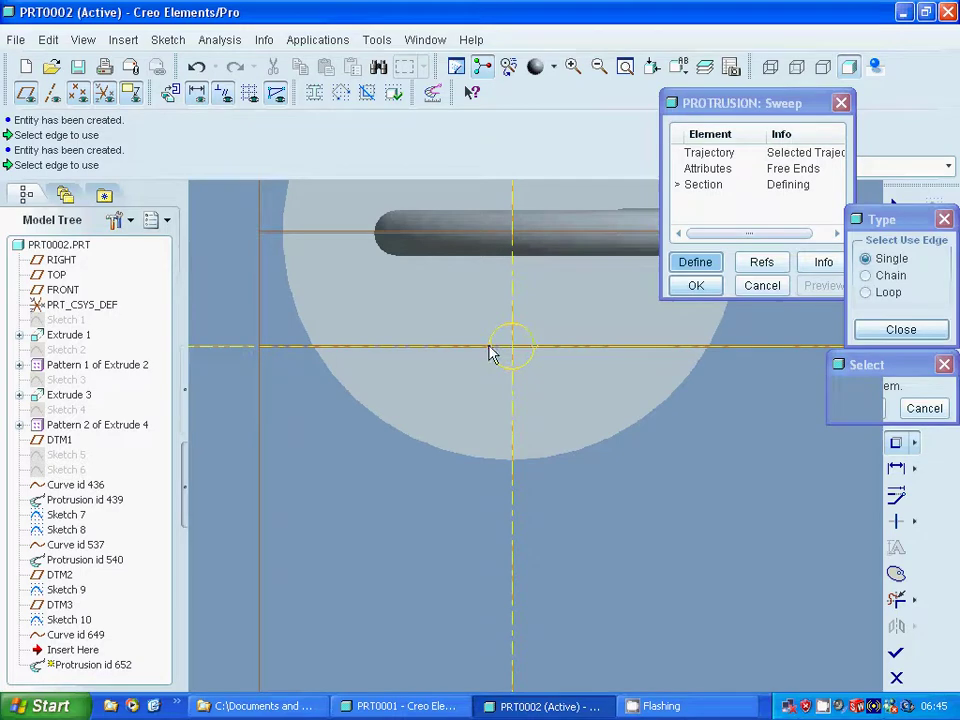
click(872, 329)
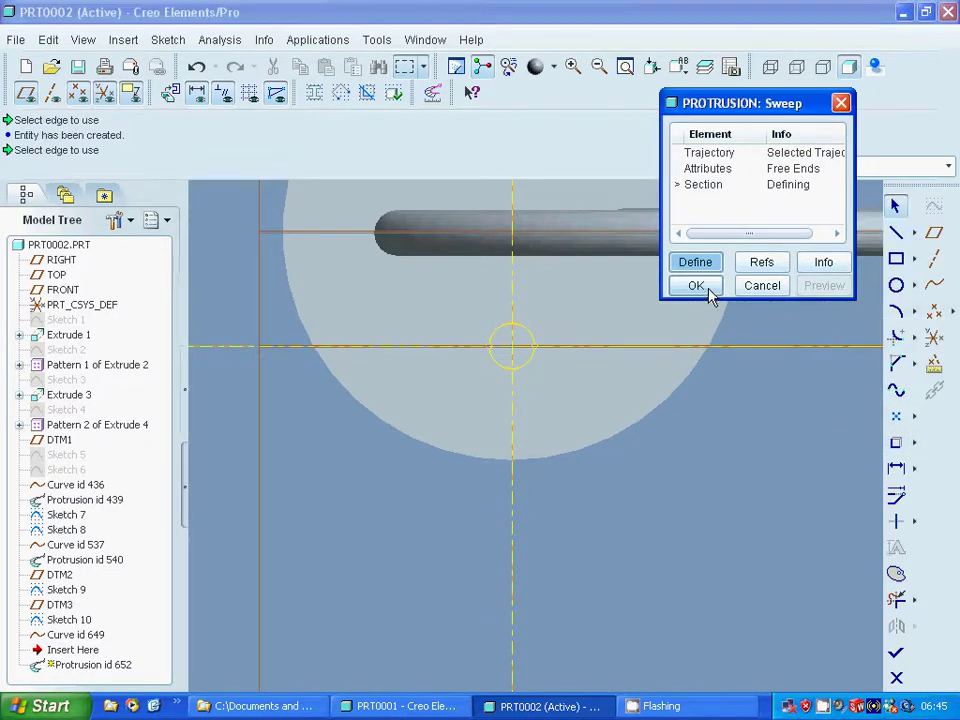
Step: Finish the cross-section sketch, then preview and create the sweep protrusion
click(896, 652)
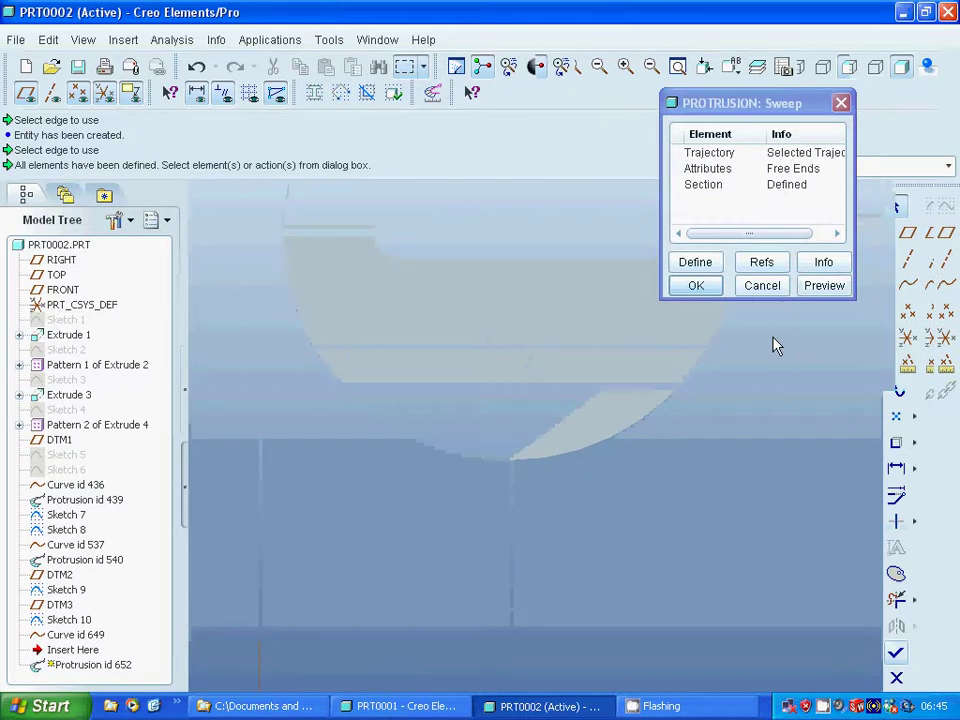
click(812, 285)
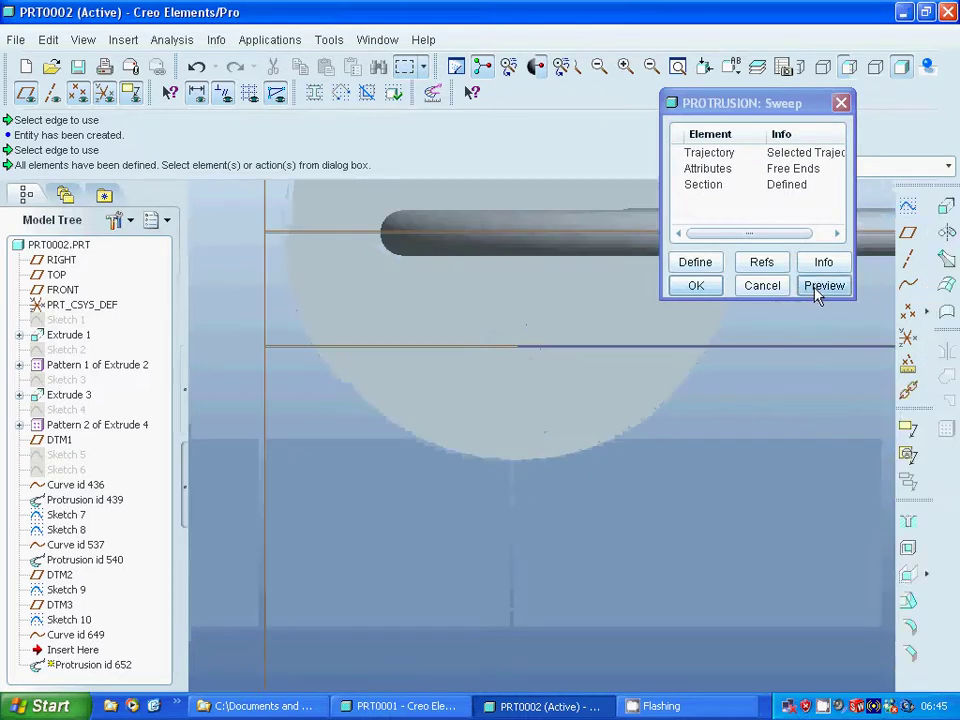
click(699, 286)
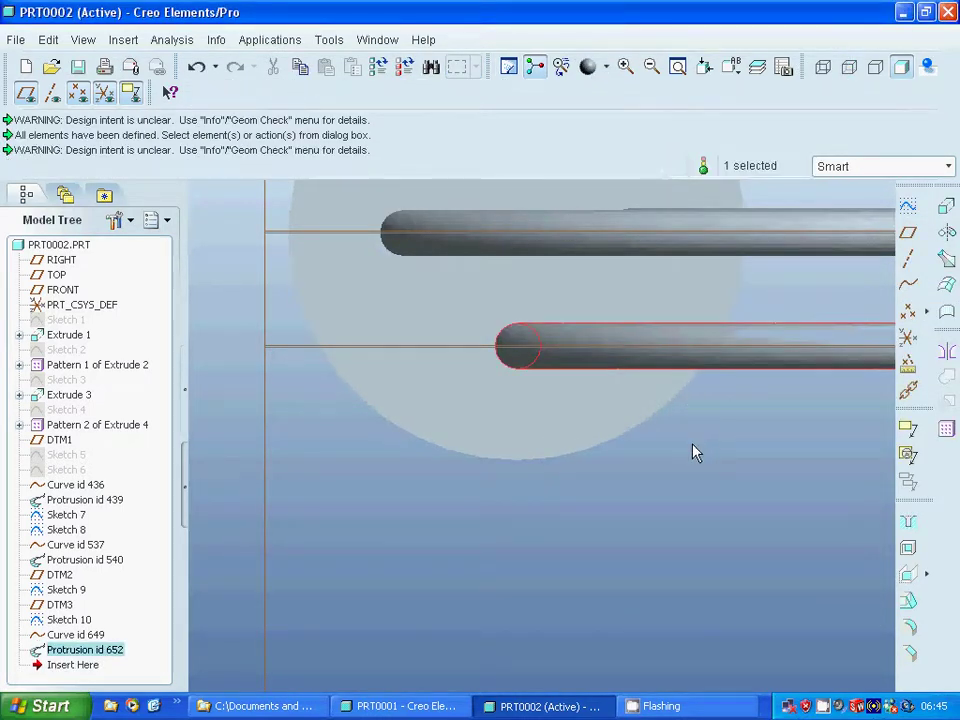
Step: Create a datum plane offset -5.00 from DTM1, on the side of the connector's empty hole
scroll(690, 452, up, 4)
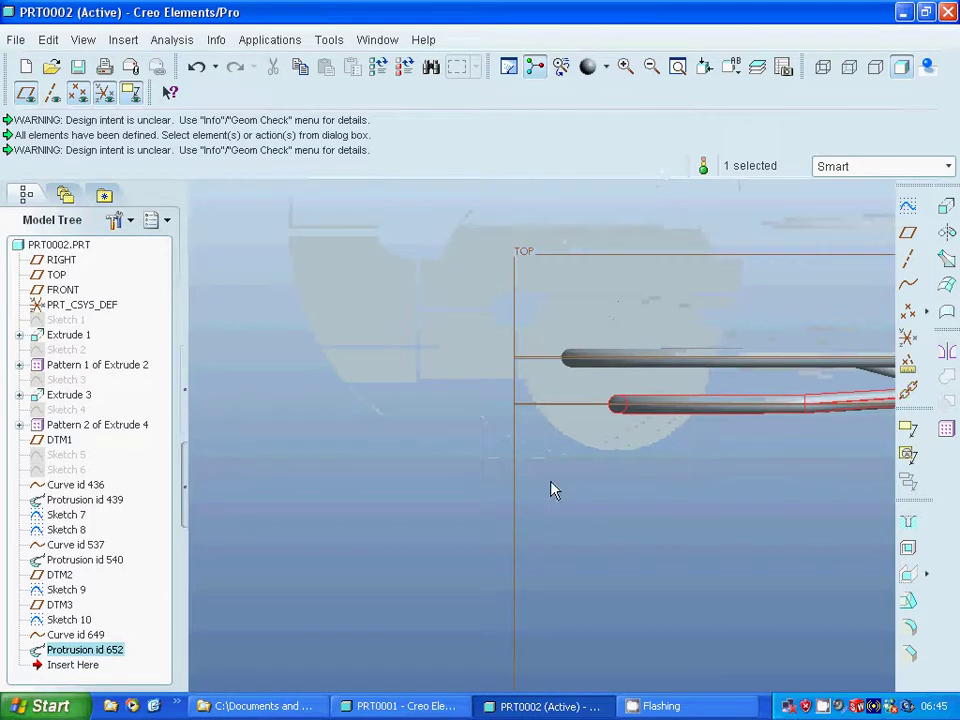
key(ctrl+d)
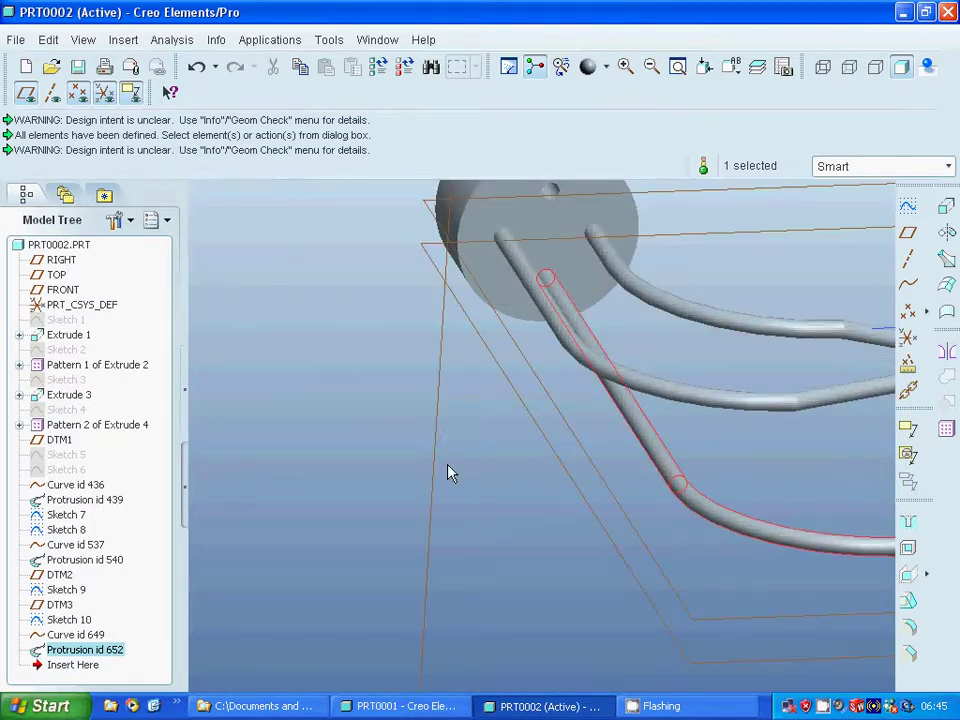
scroll(388, 433, up, 1)
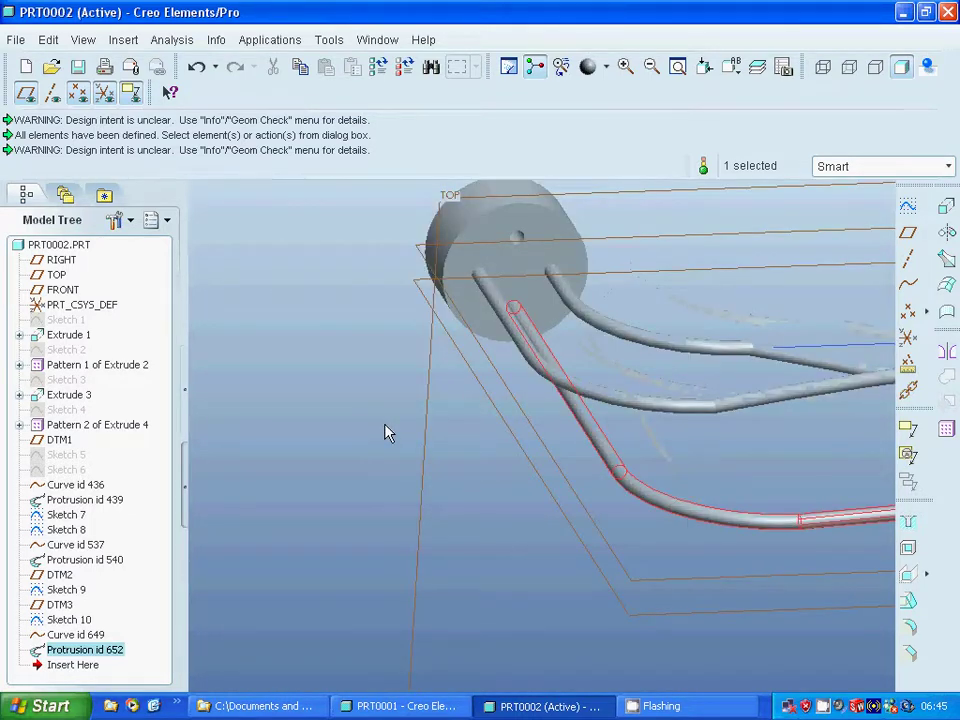
scroll(388, 433, up, 2)
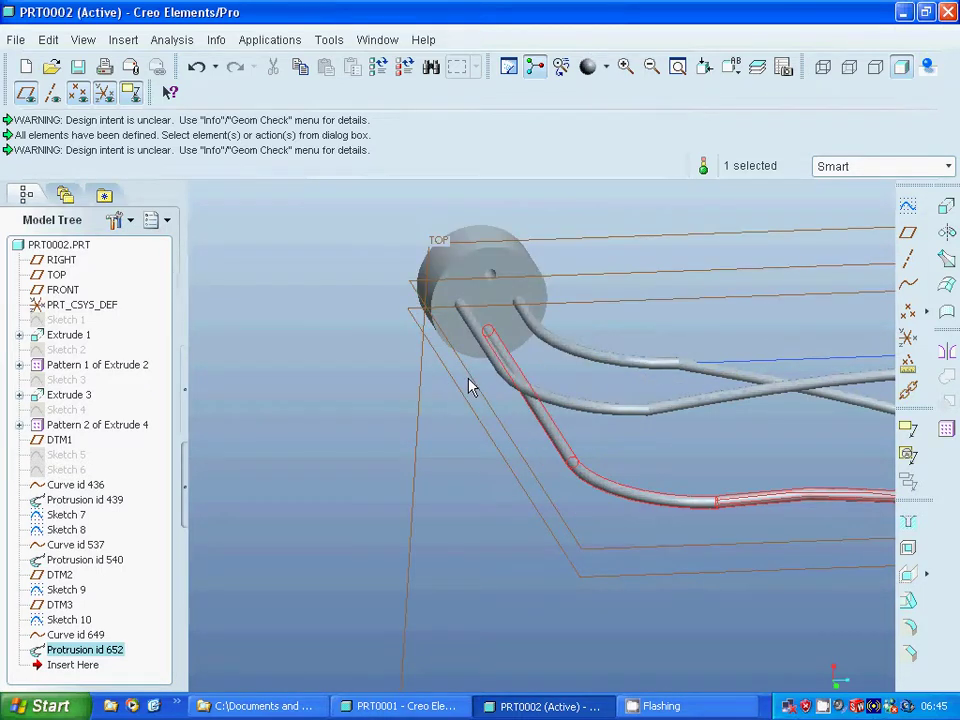
click(472, 384)
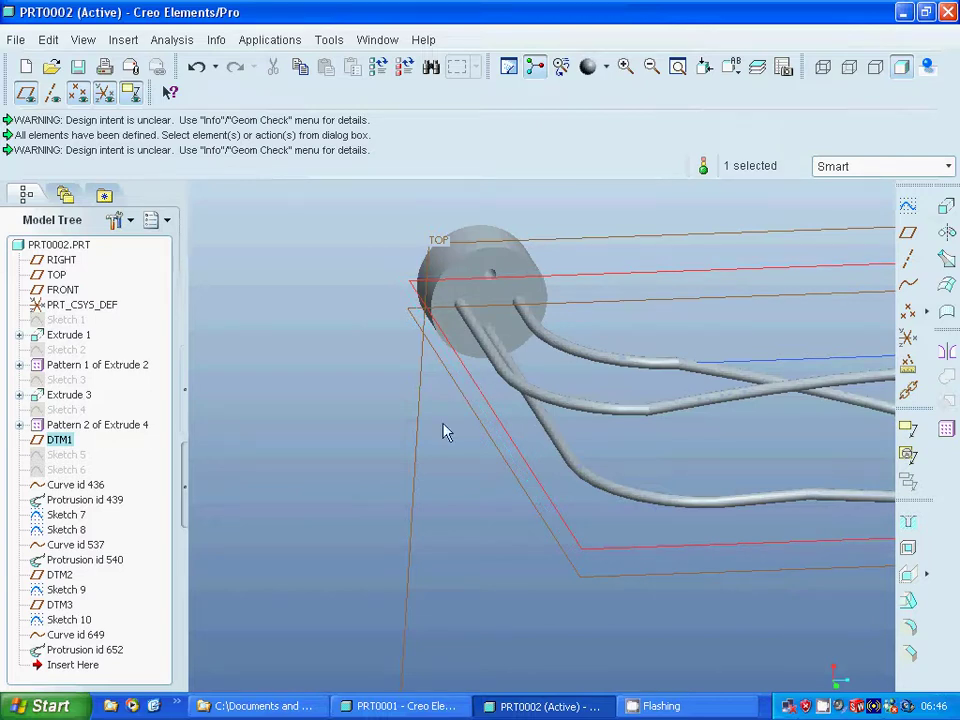
mouse_move(394, 360)
middle_down()
mouse_move(404, 342)
mouse_move(407, 366)
middle_up()
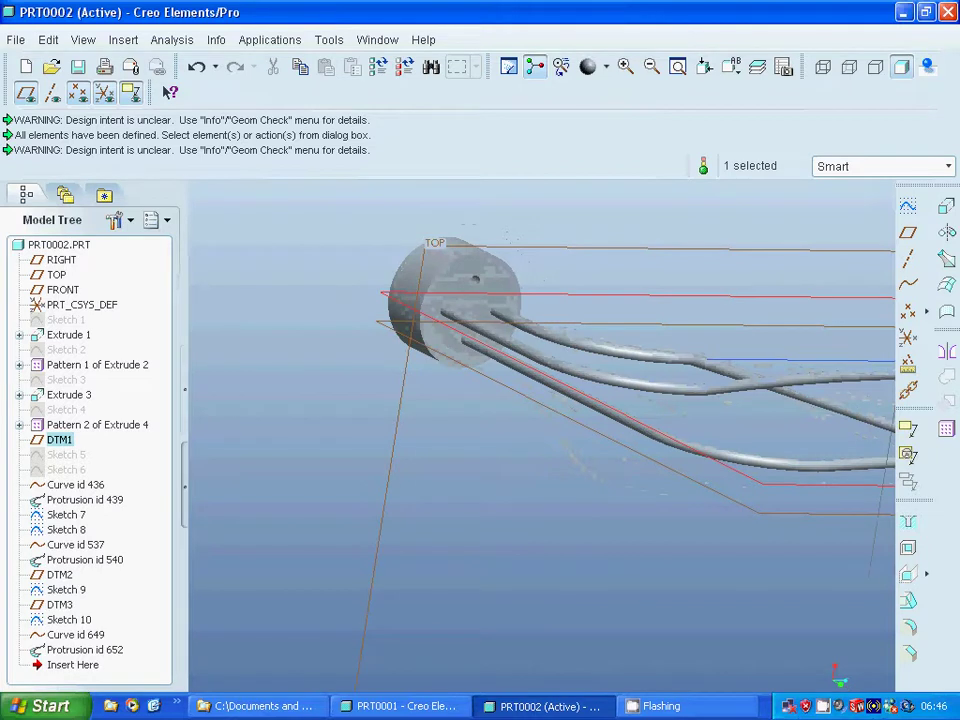
click(912, 233)
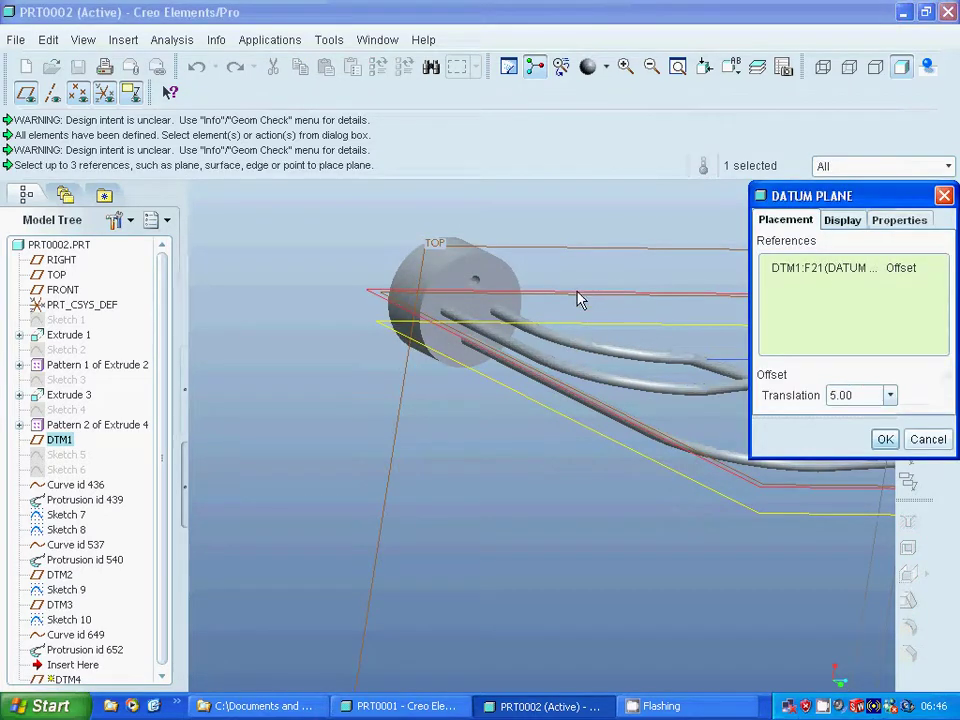
double_click(833, 396)
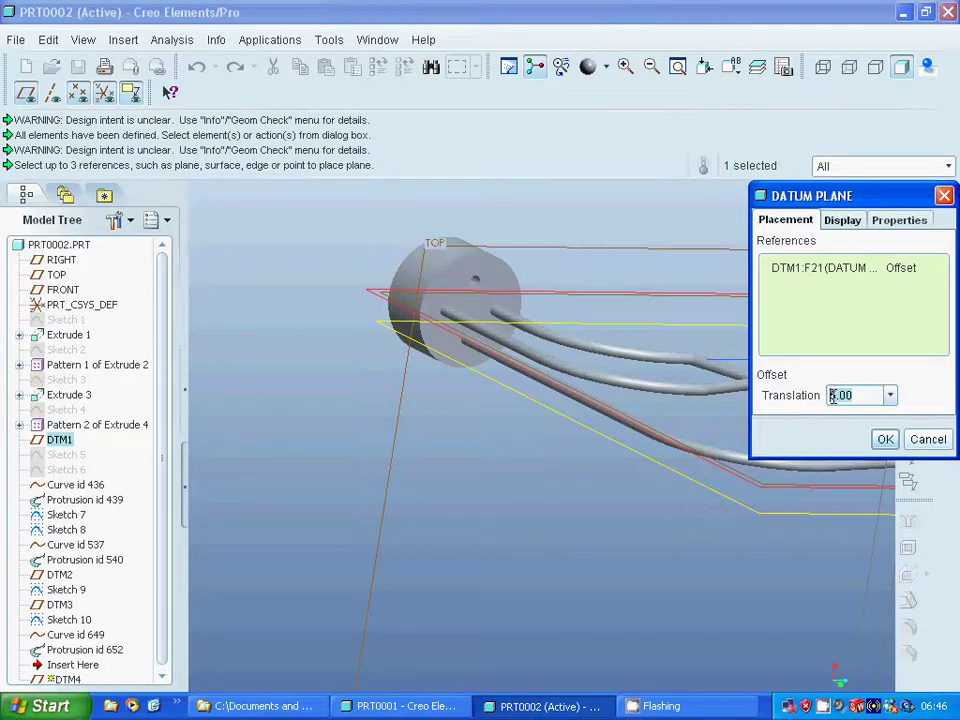
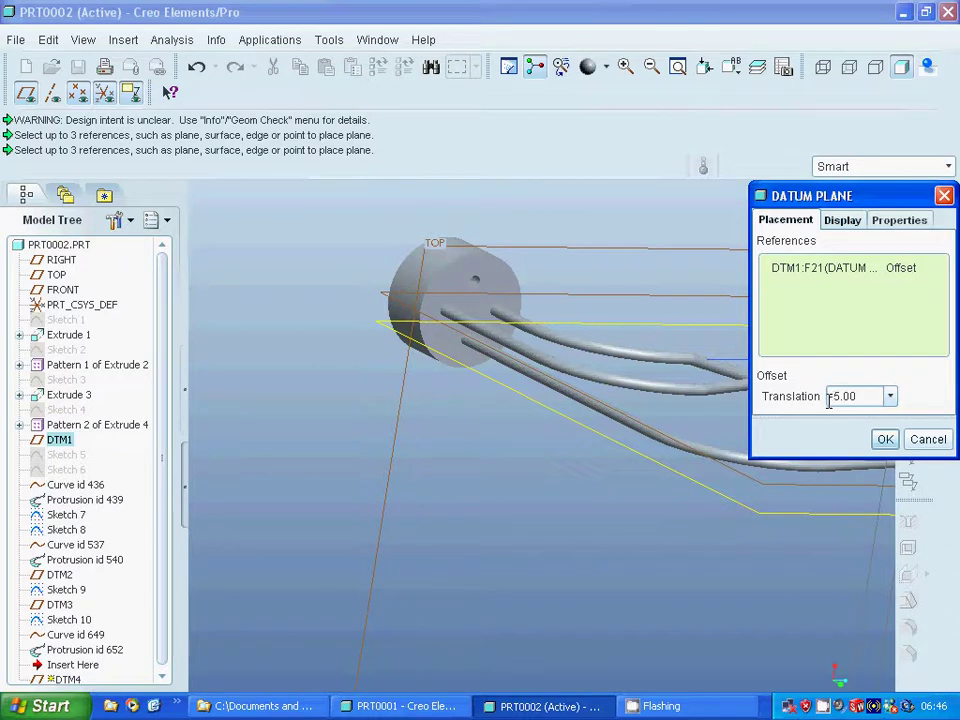
click(884, 440)
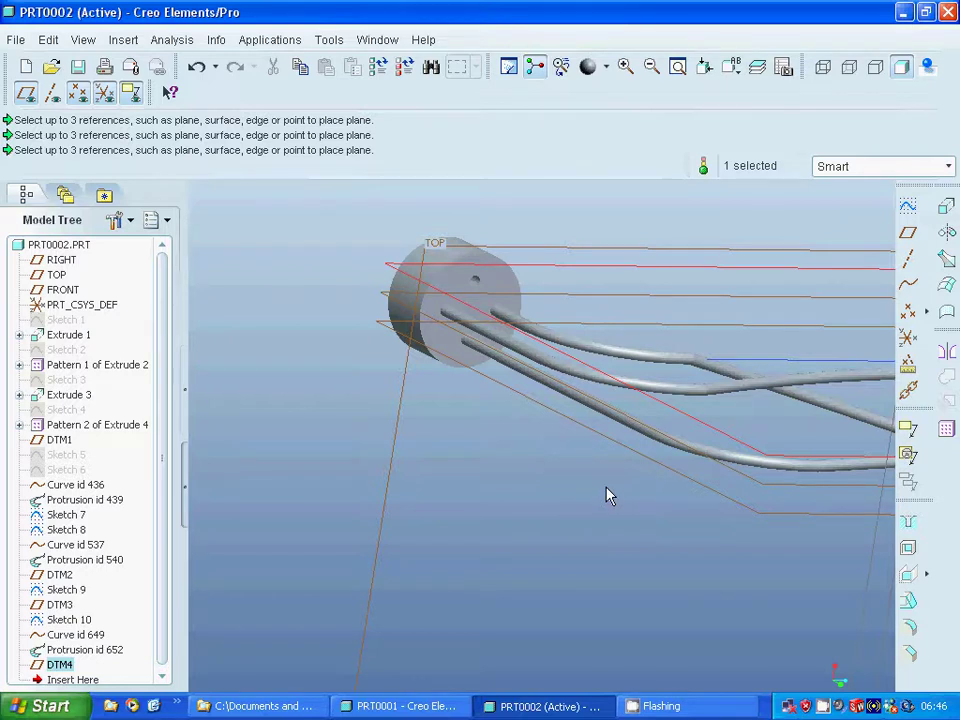
Step: Start a sketch on DTM4 with TOP as the Bottom reference and project the connector's empty hole edge into it
click(913, 213)
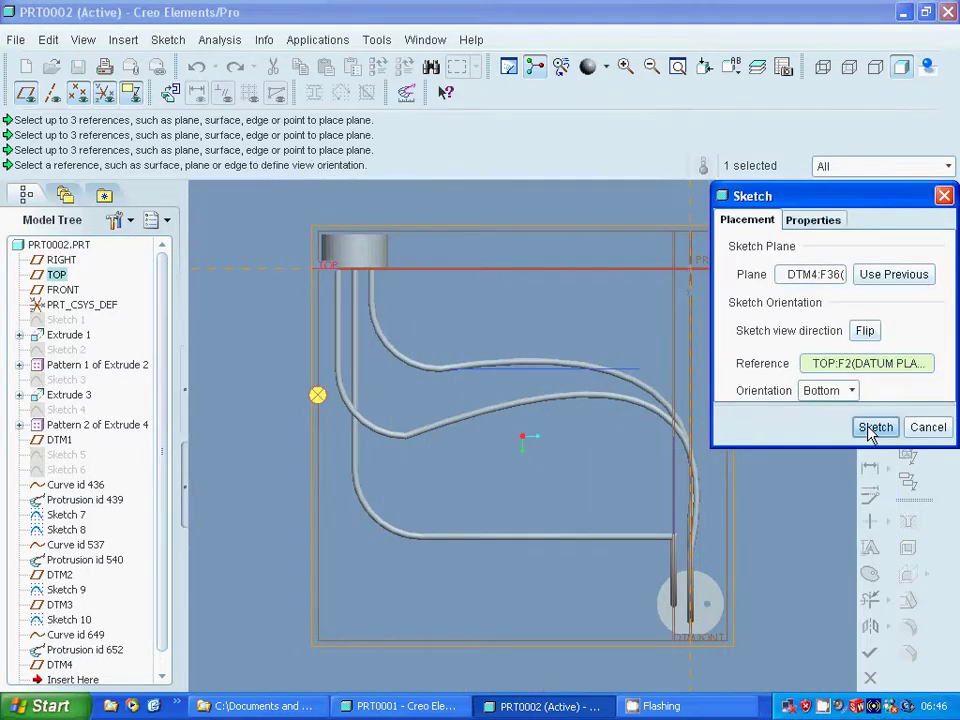
click(872, 430)
click(573, 67)
click(311, 214)
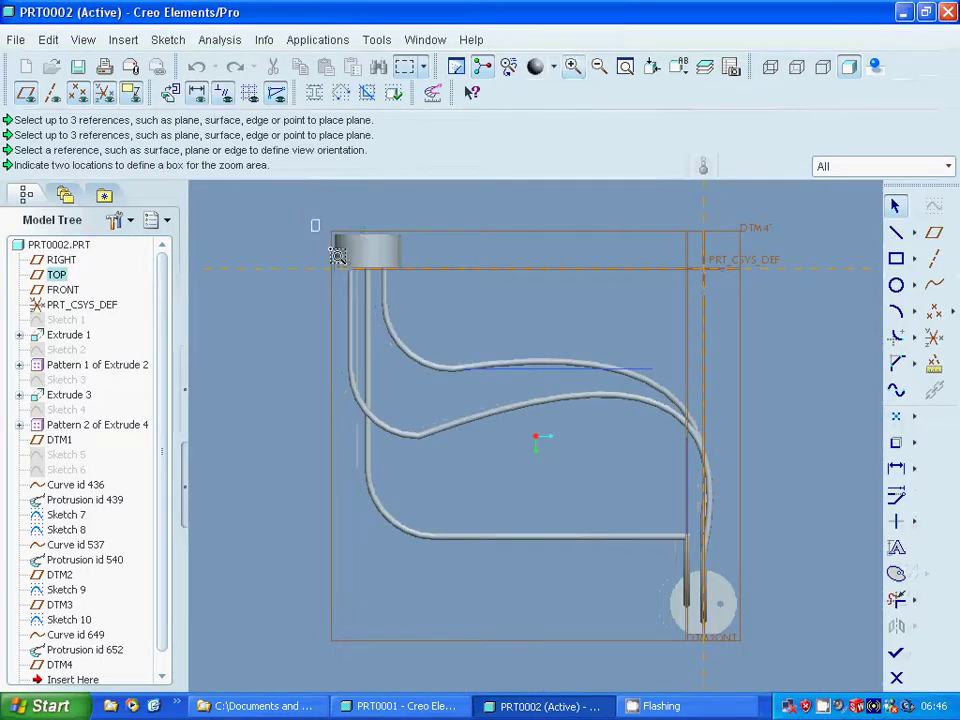
click(429, 358)
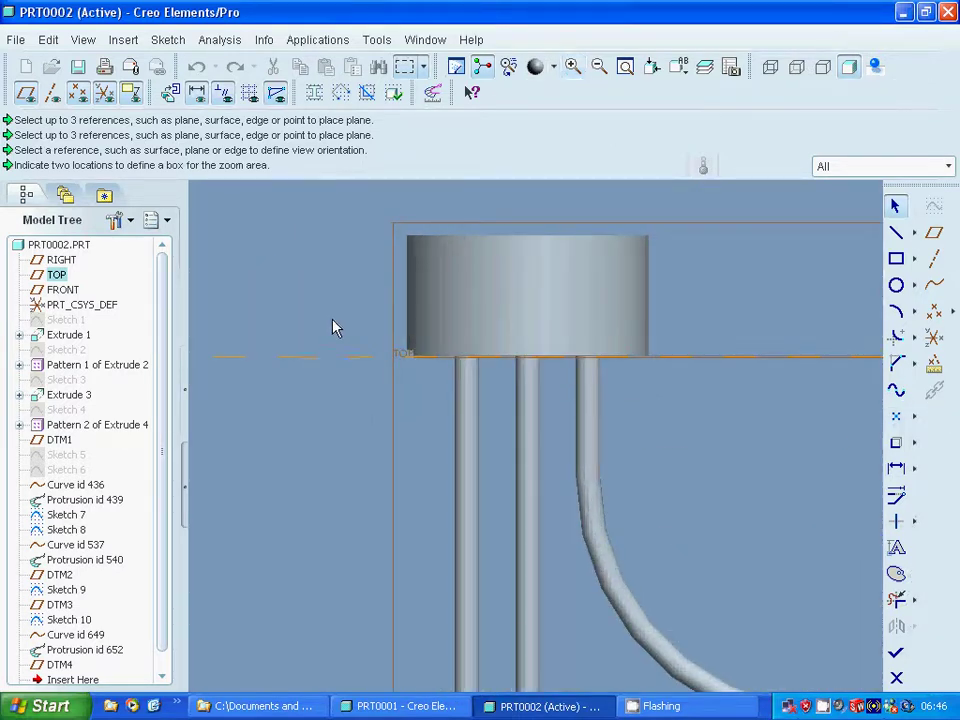
middle_drag(332, 326, 345, 287)
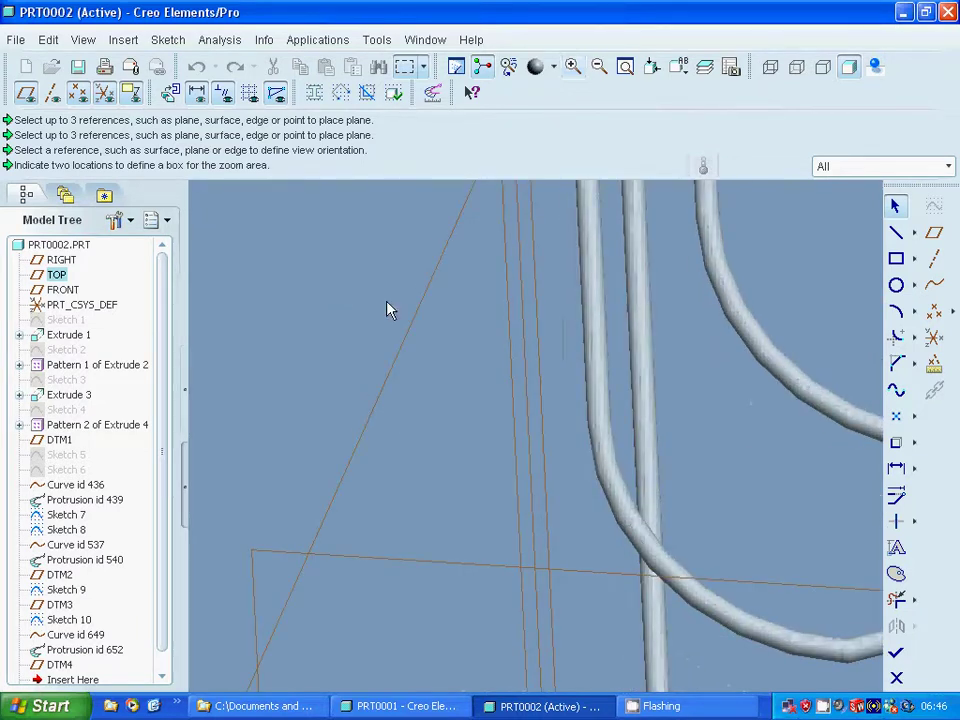
click(599, 66)
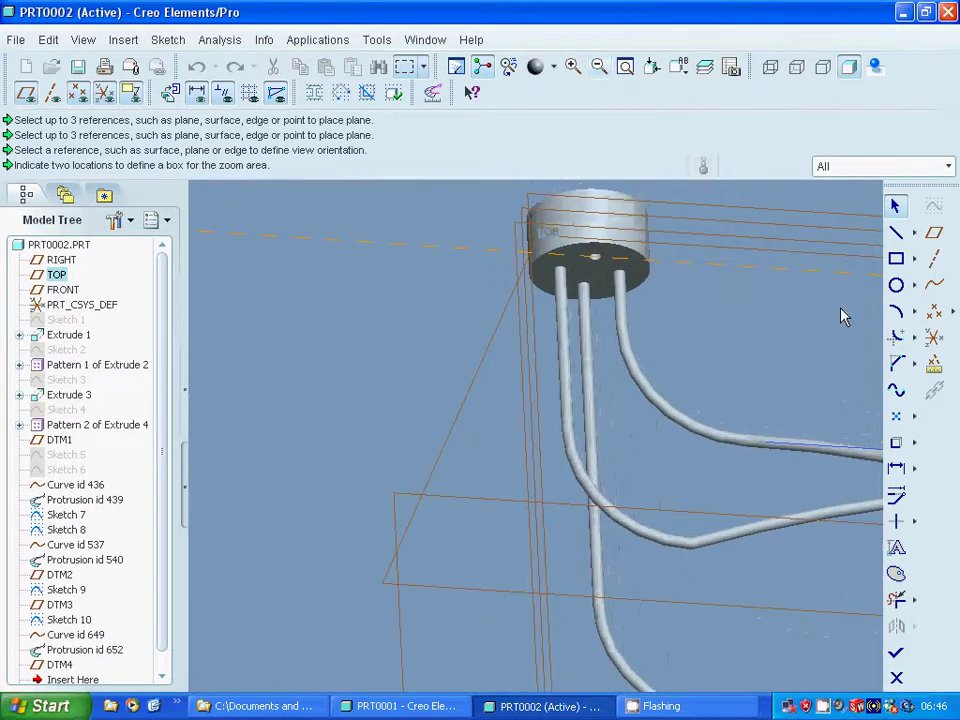
click(897, 443)
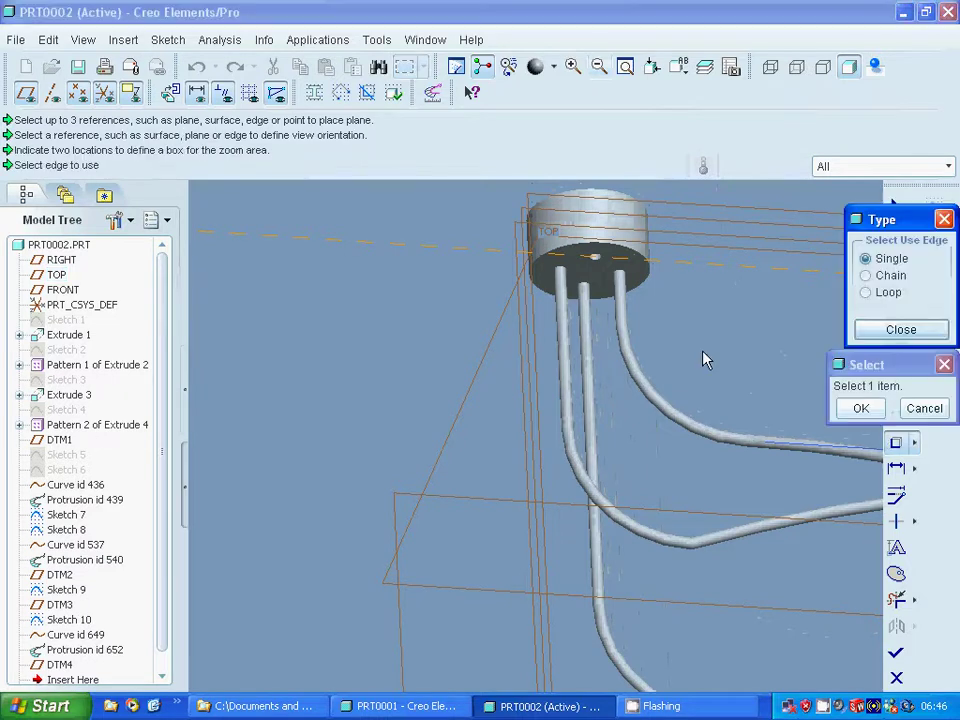
click(600, 263)
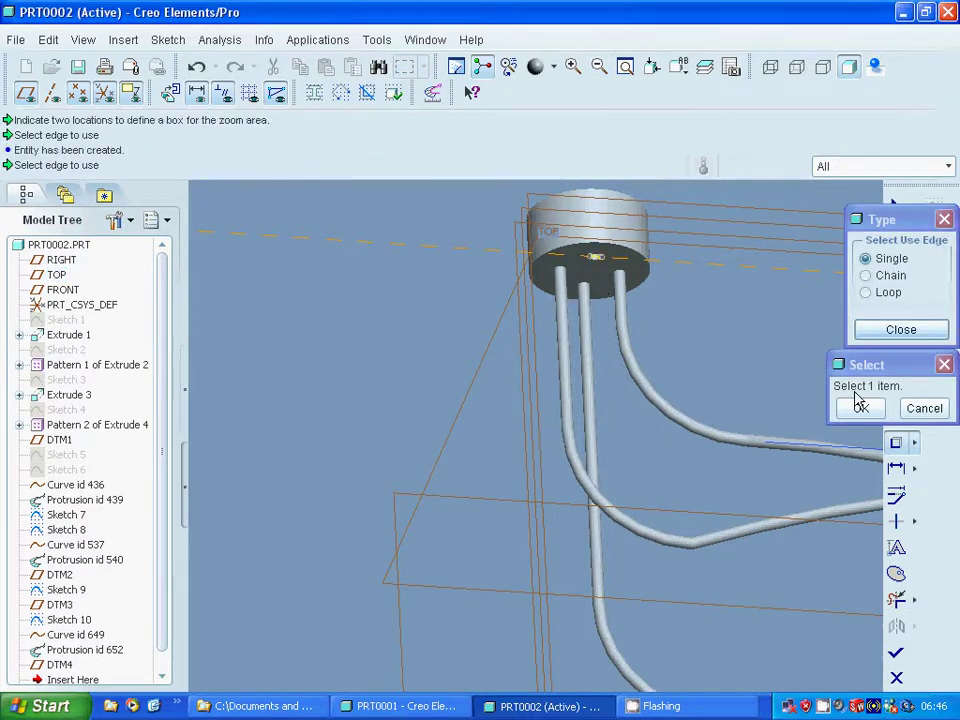
click(880, 332)
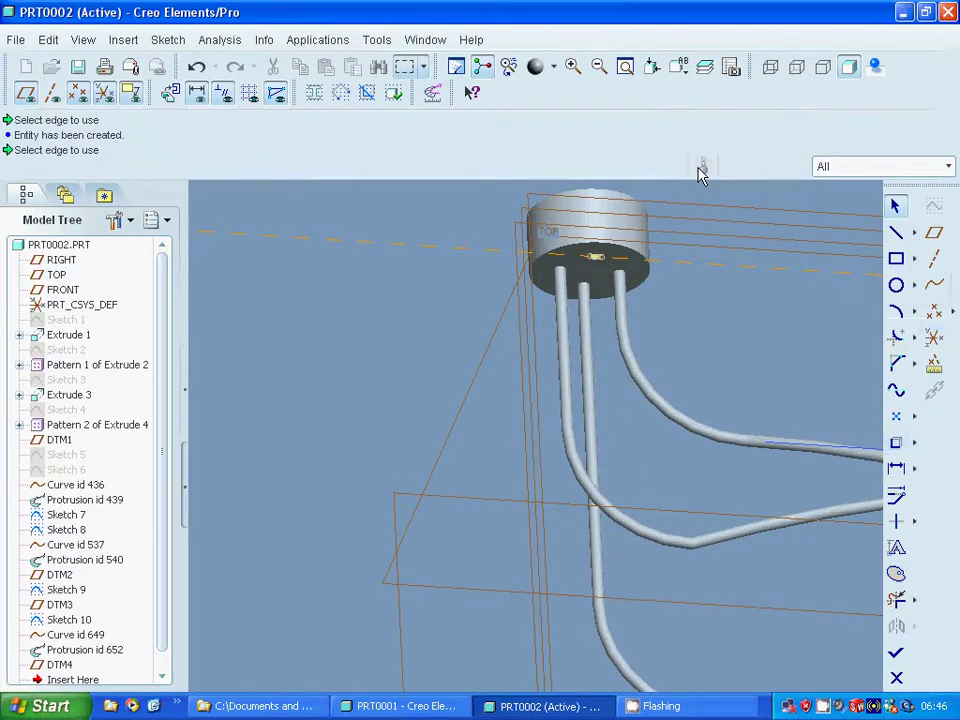
Step: Sketch a line about 23 long straight out from the empty hole's centre, continued by a perpendicular horizontal line about 20 long
click(573, 66)
click(564, 206)
click(702, 449)
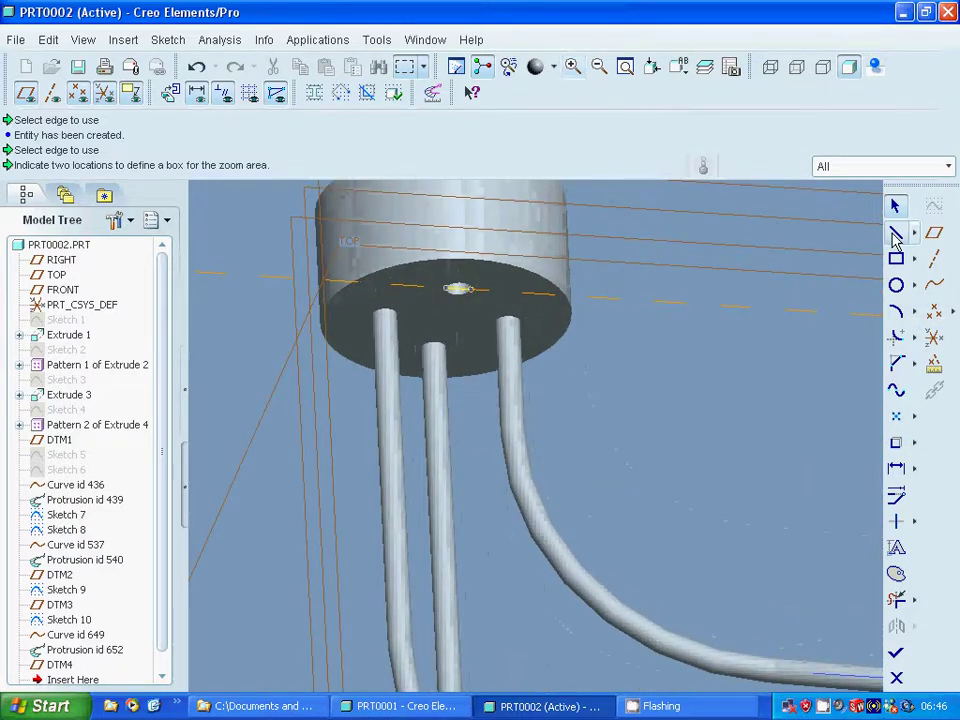
click(896, 235)
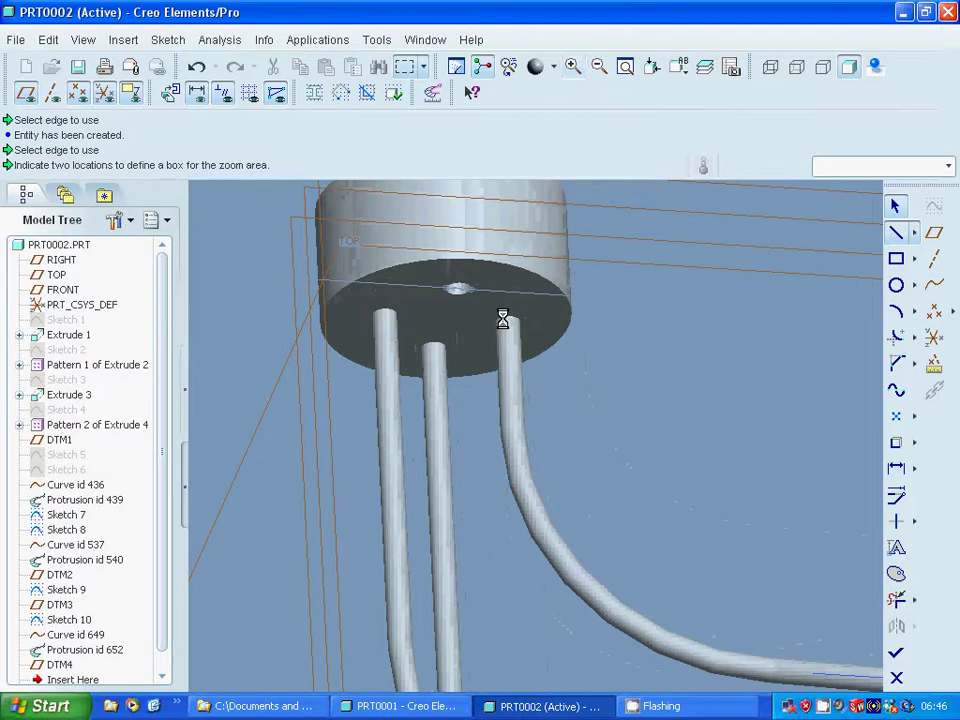
click(458, 290)
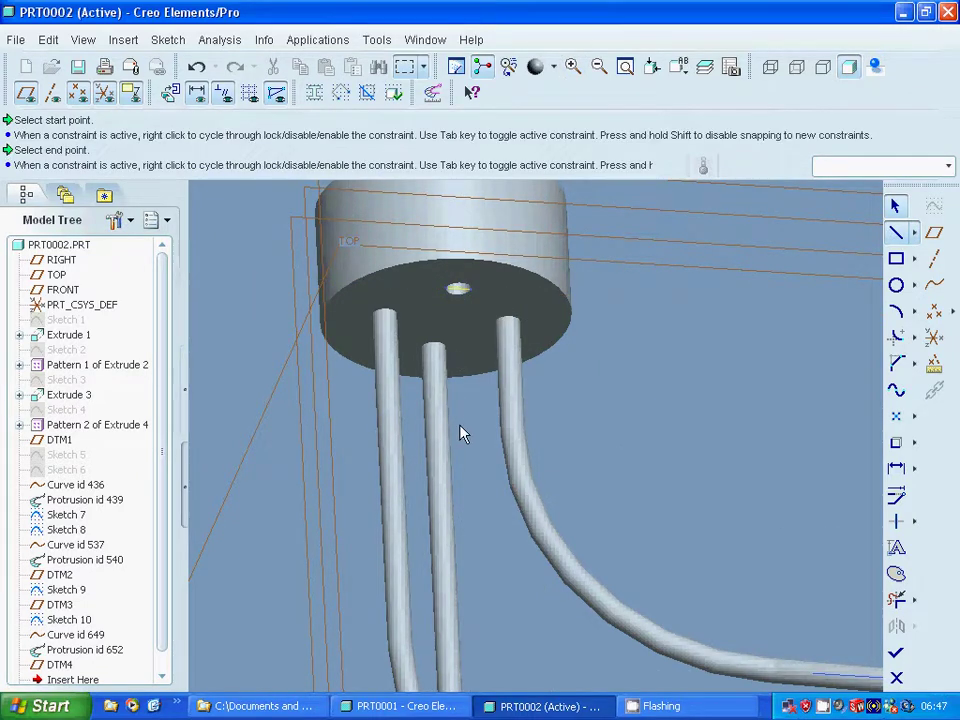
click(462, 539)
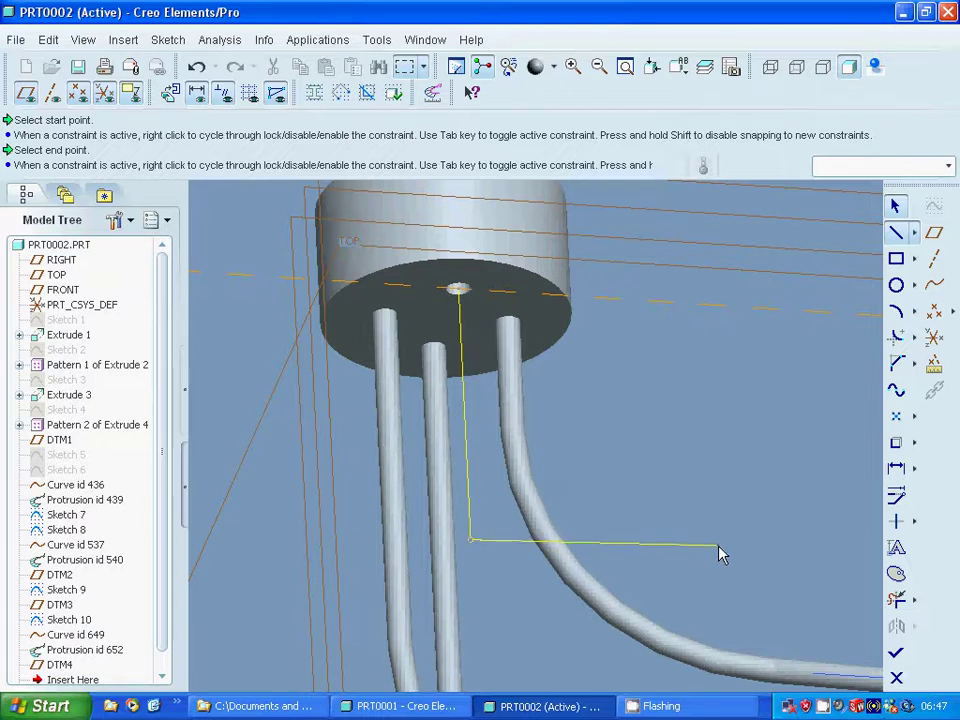
middle_click(757, 467)
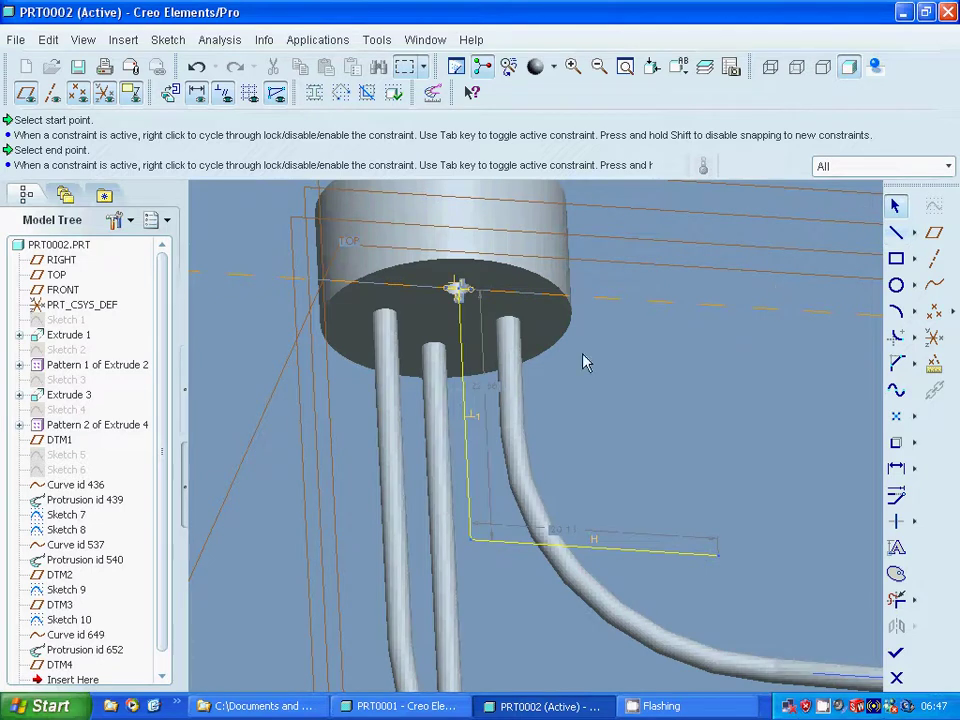
Step: Delete the projected hole edge and its constraints, keeping the two path lines
mouse_move(268, 220)
mouse_down()
mouse_move(296, 244)
mouse_move(503, 302)
mouse_up()
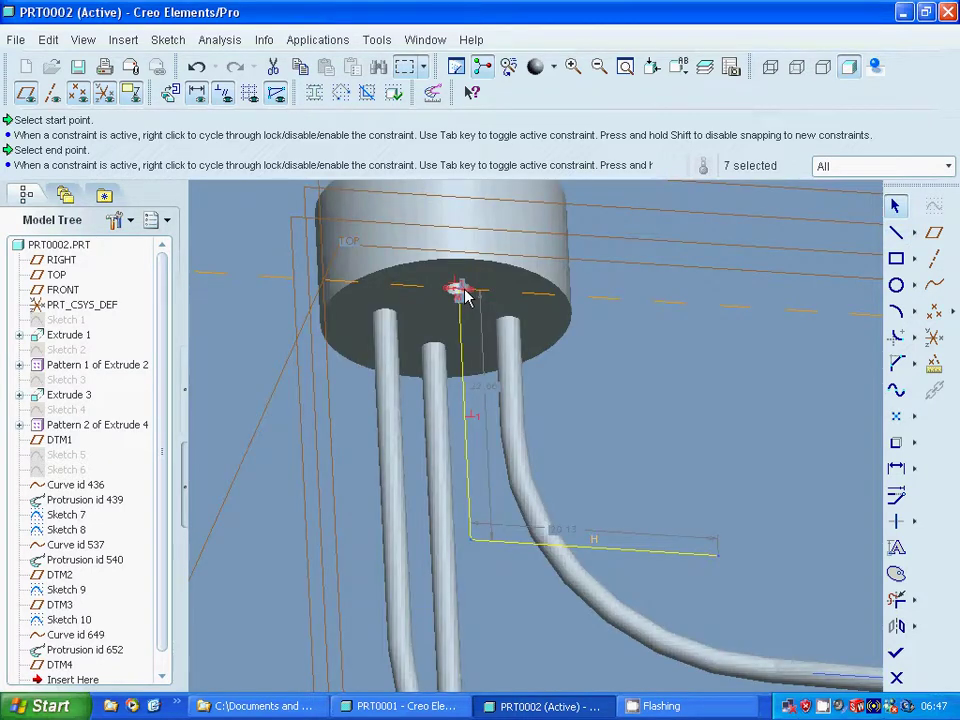
right_click(462, 293)
click(500, 368)
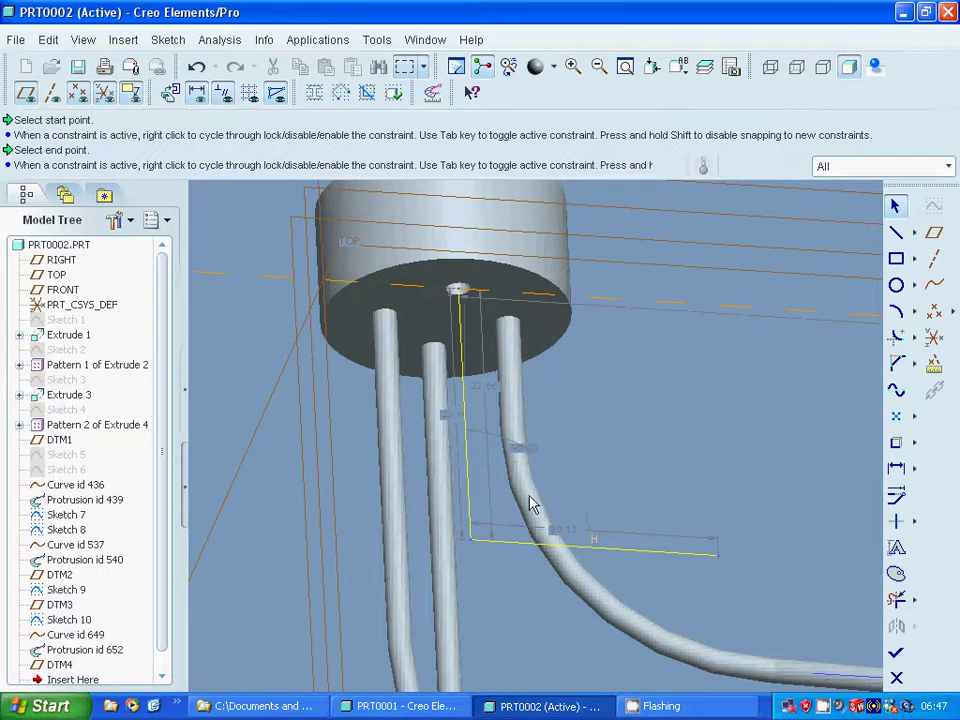
Step: Set both length dimensions of the path line running straight out from the empty hole to 80
click(484, 390)
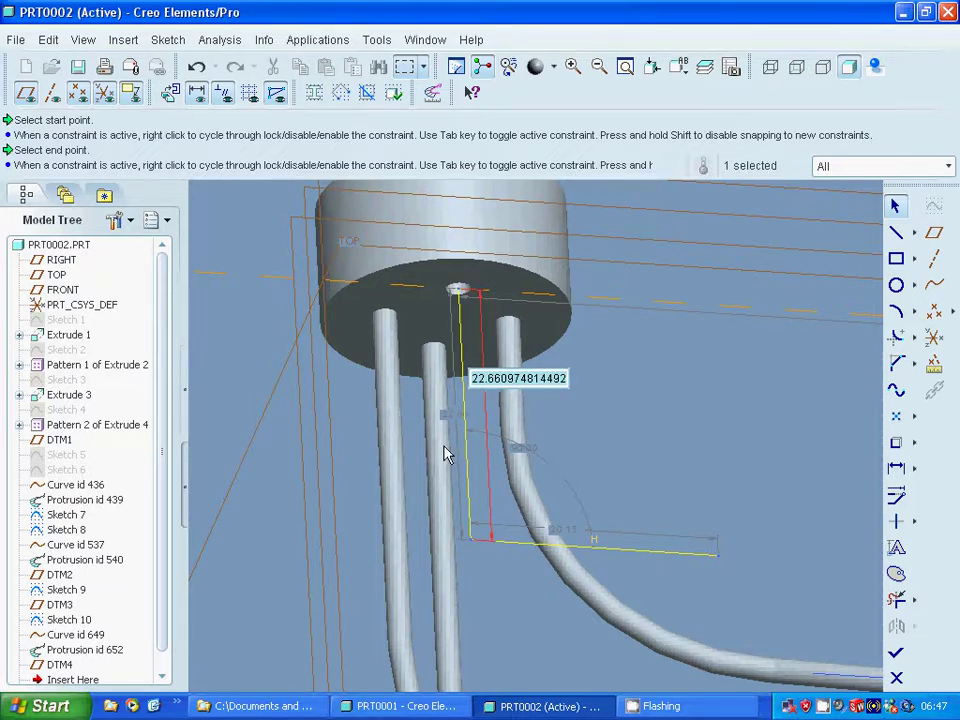
text(80)
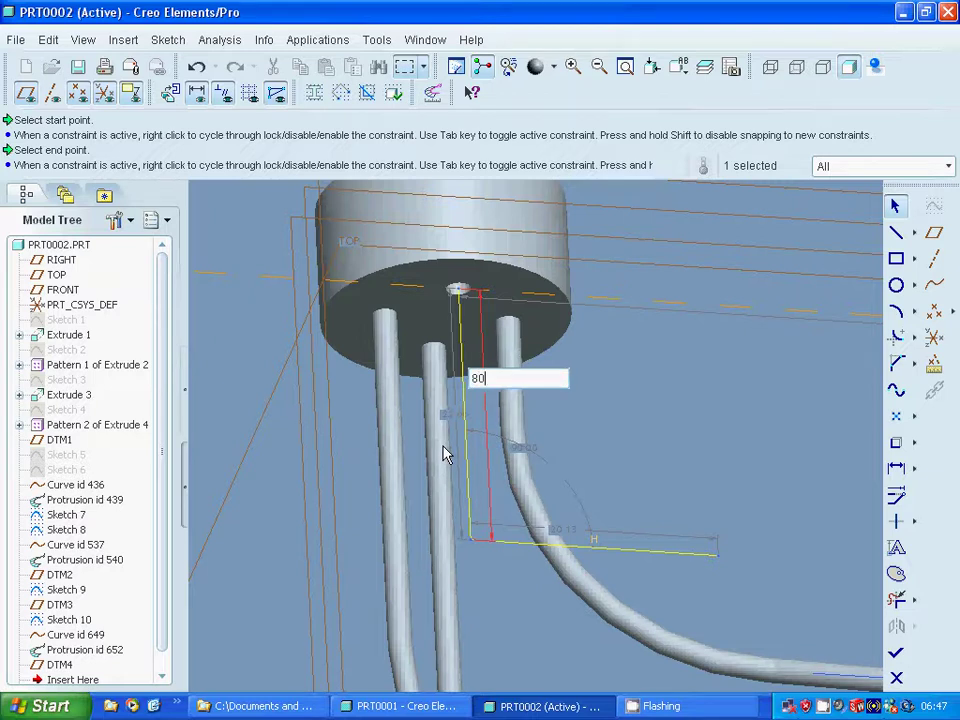
key(Return)
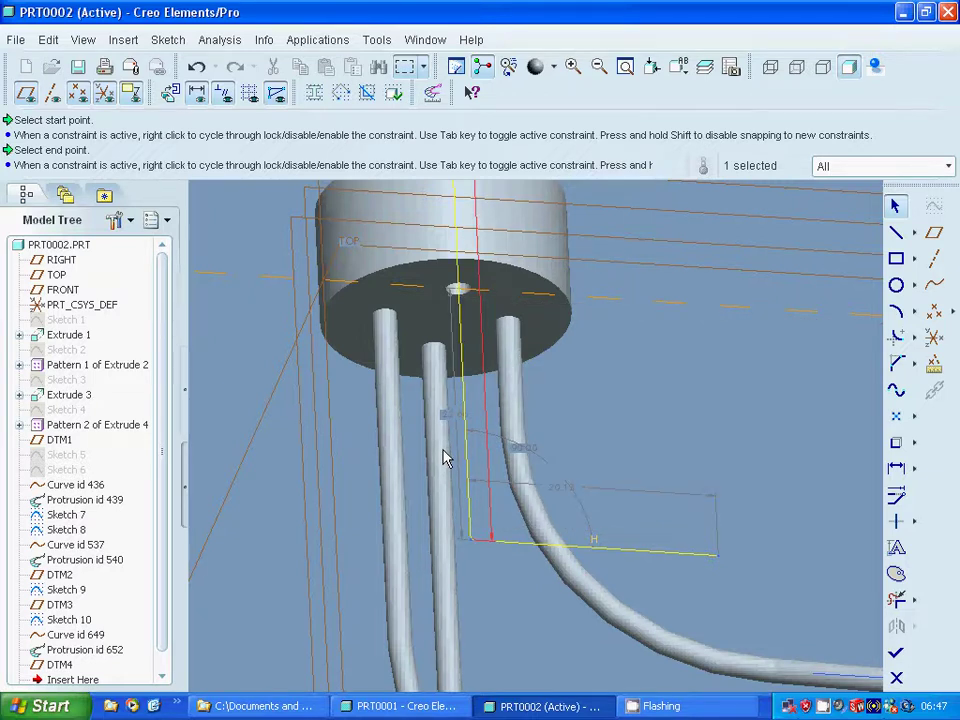
double_click(452, 422)
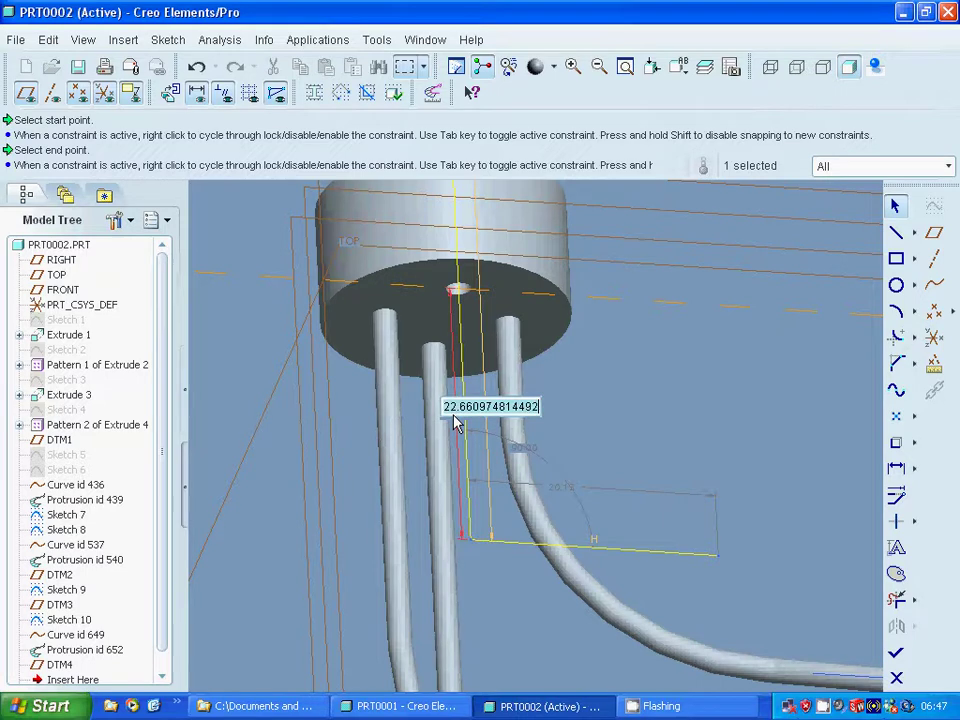
text(80)
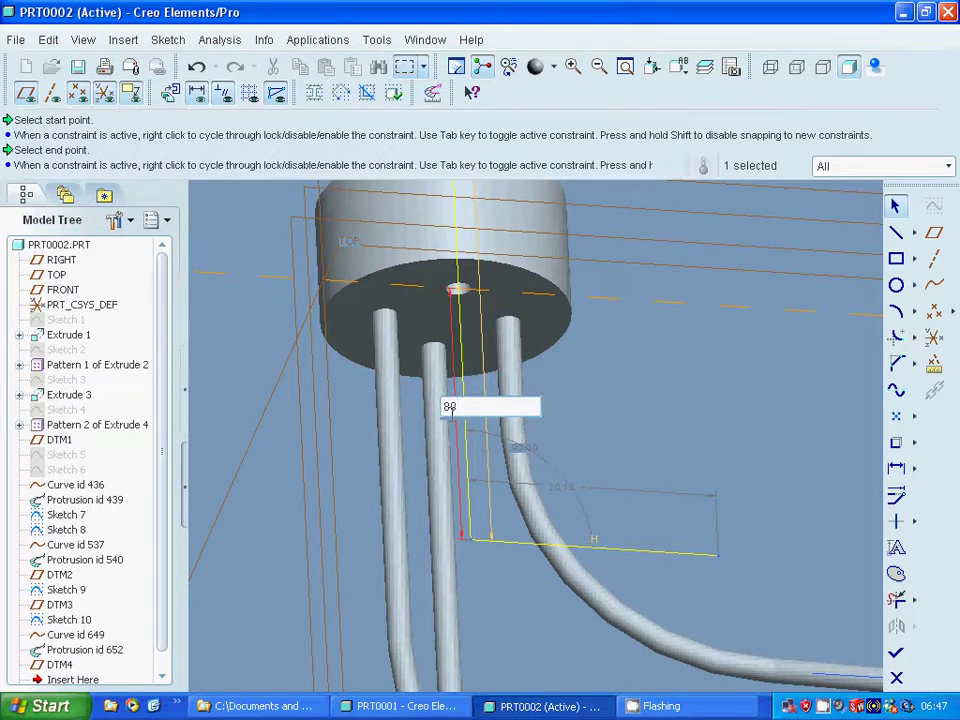
key(Return)
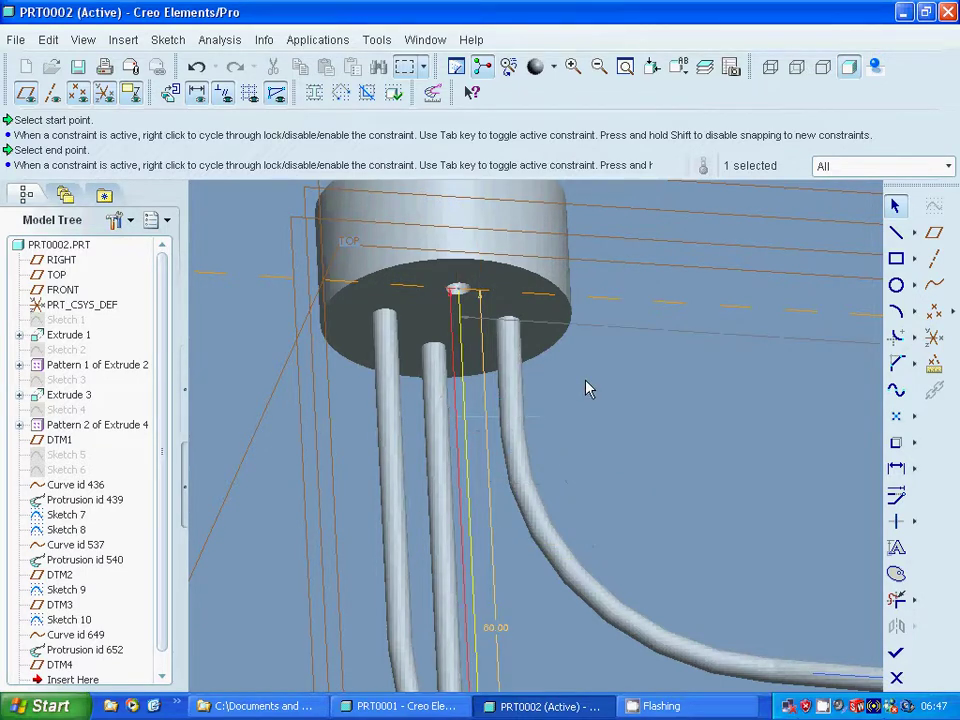
Step: Set the length of the perpendicular horizontal path line to 40
scroll(588, 389, up, 4)
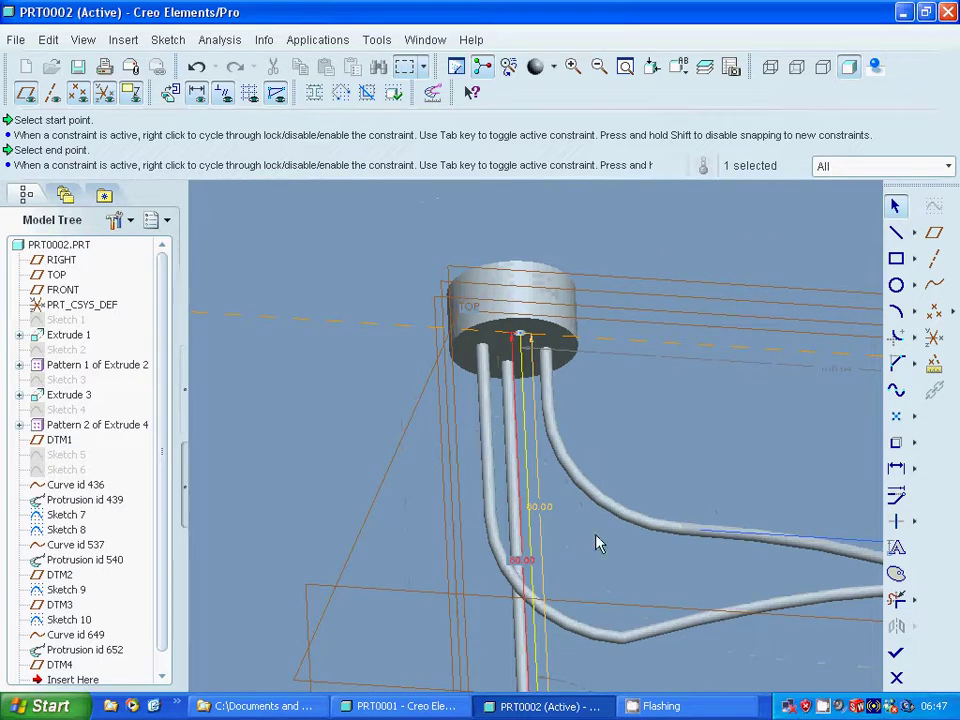
scroll(598, 541, up, 3)
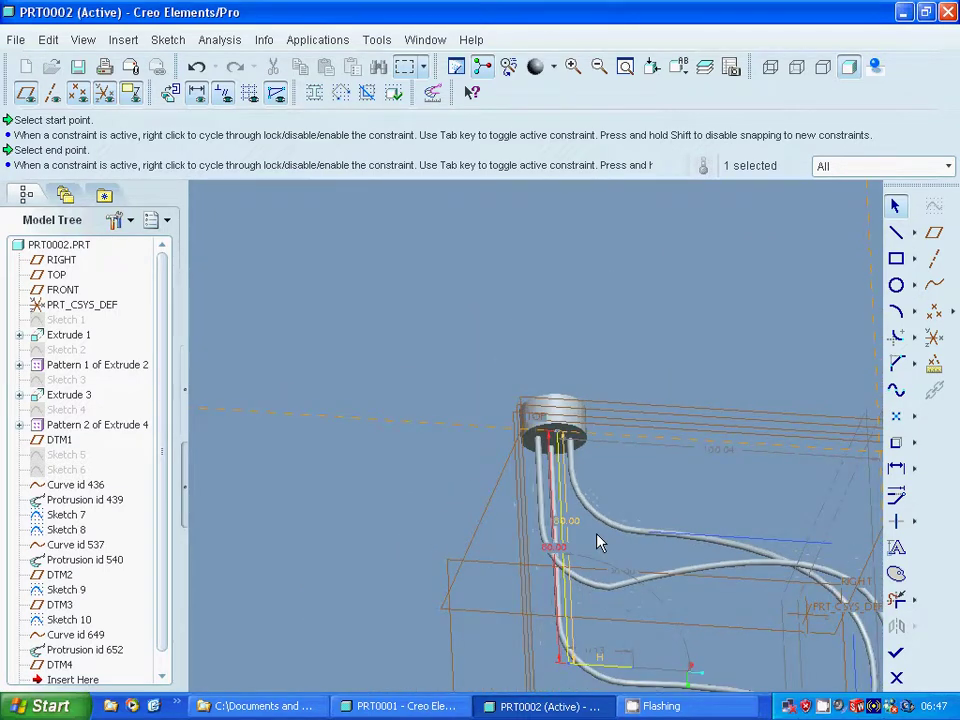
double_click(590, 661)
text(40)
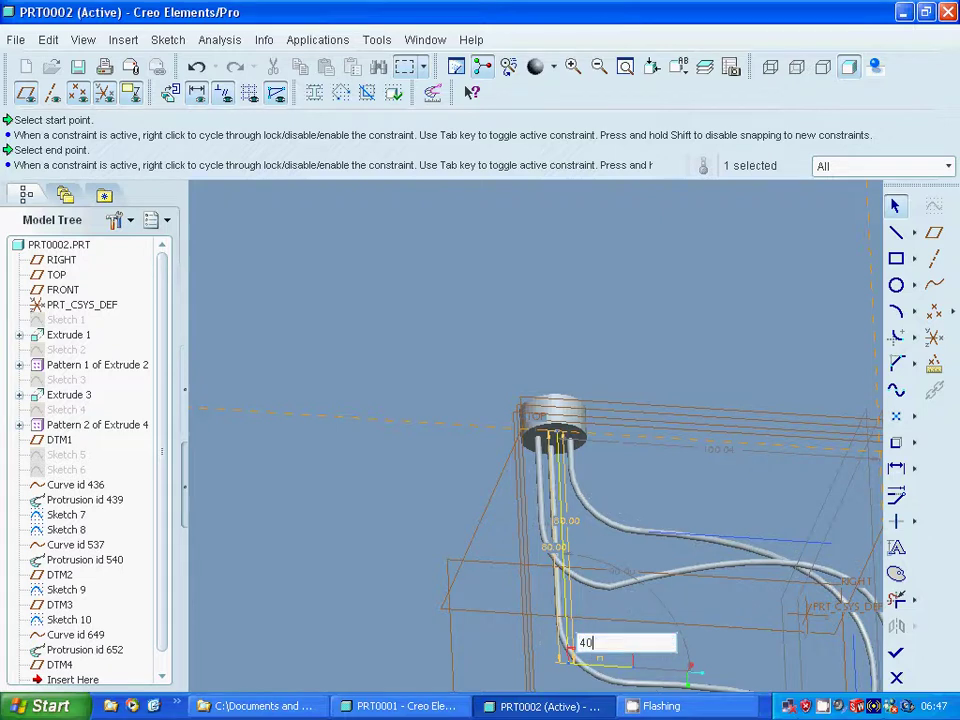
key(Return)
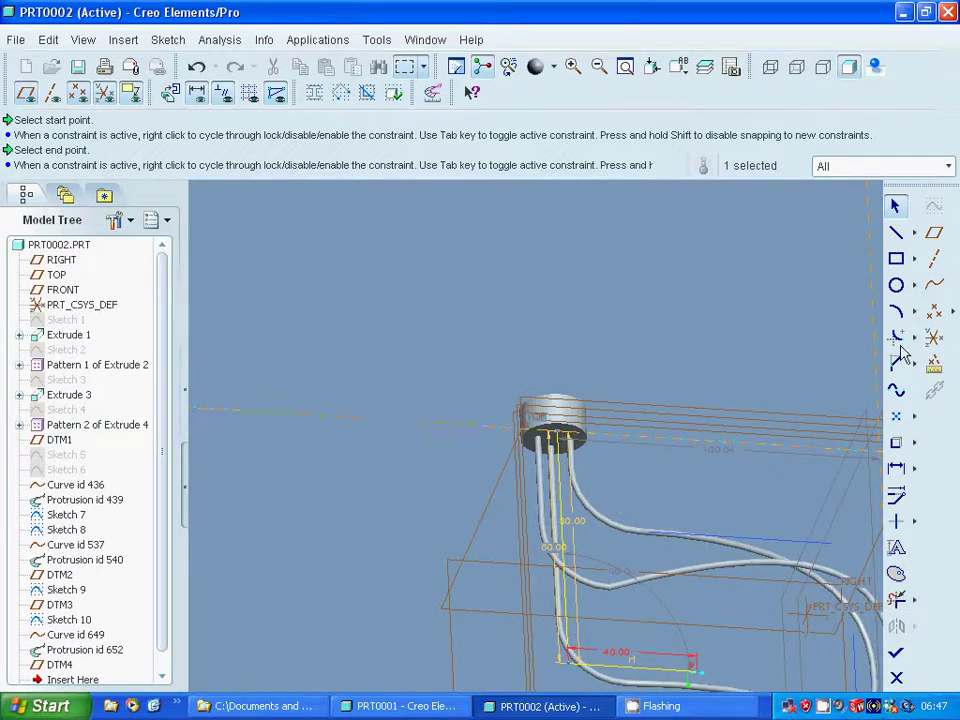
Step: Fillet the corner between the two path lines with a radius of 20 and finish the sketch
click(897, 339)
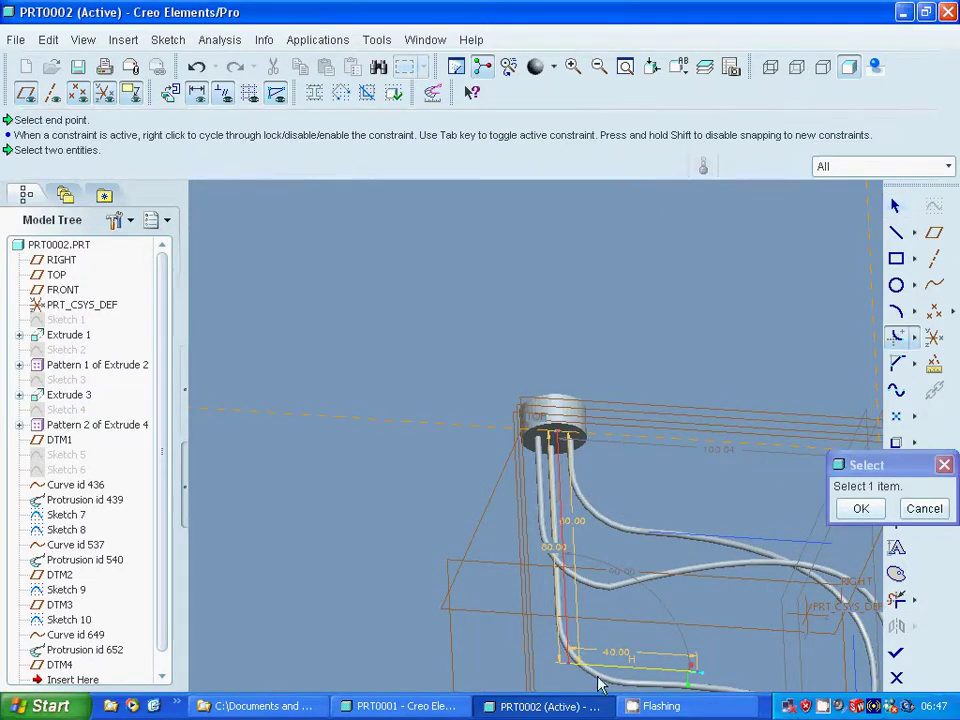
click(598, 676)
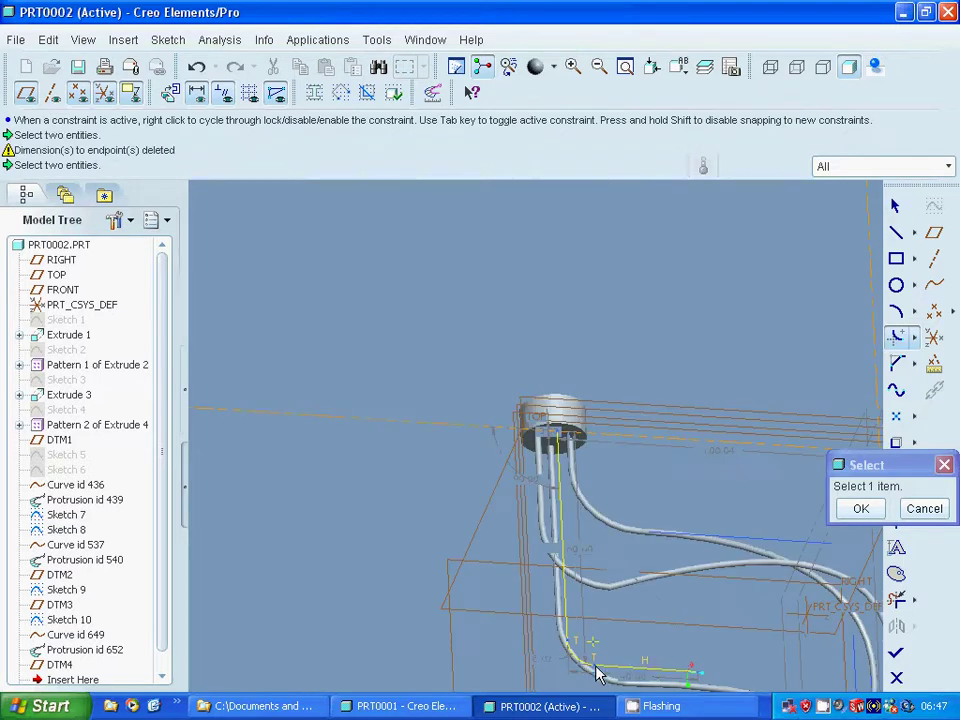
click(858, 509)
double_click(540, 667)
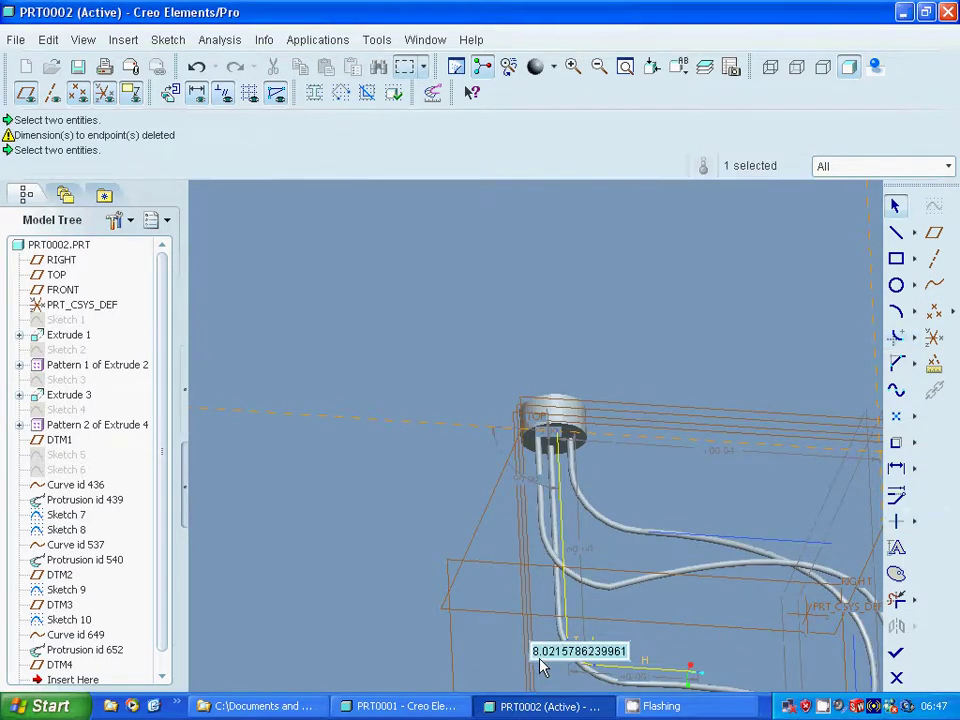
text(20)
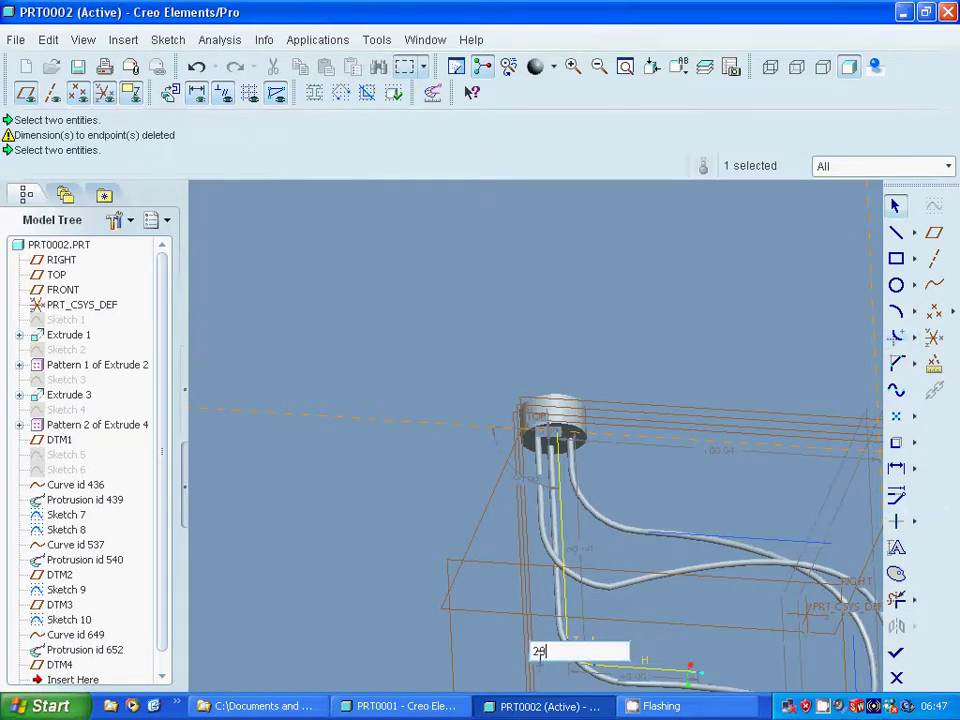
key(Return)
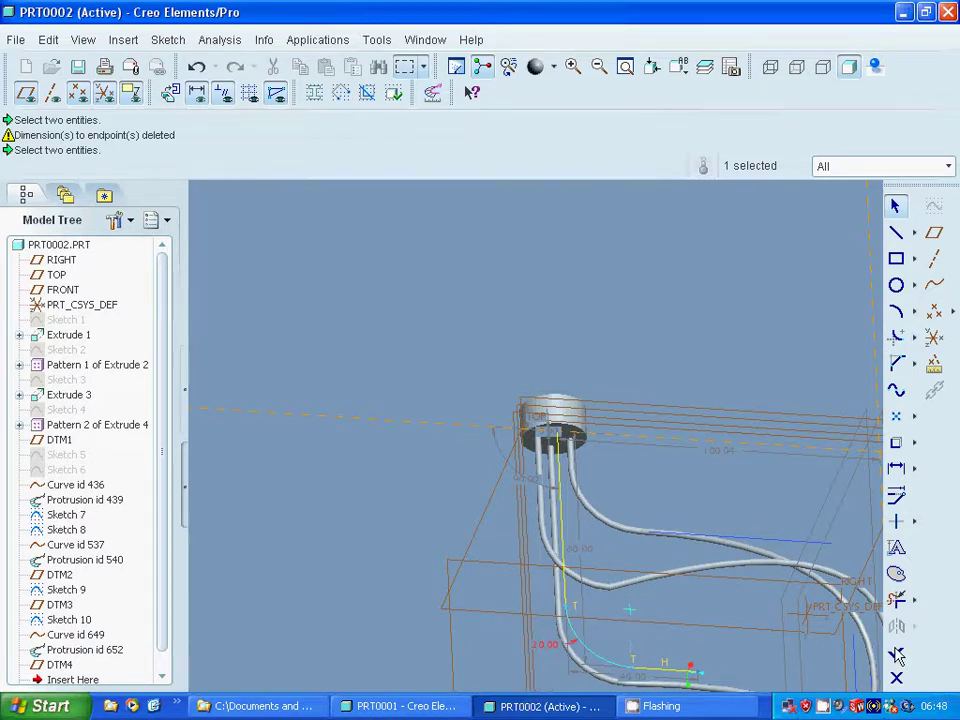
click(897, 655)
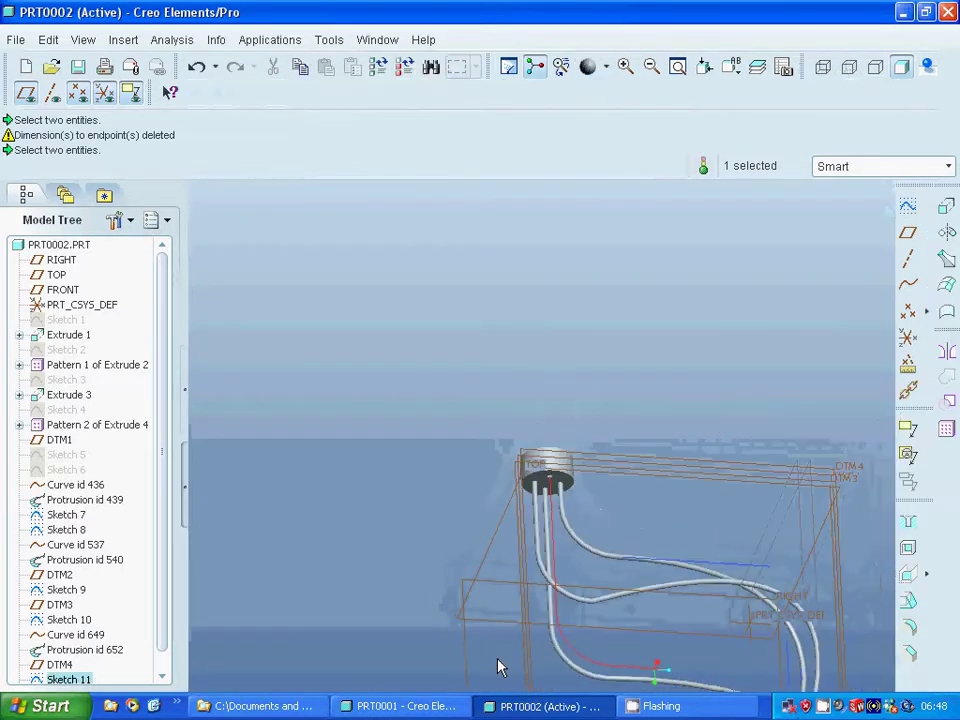
Step: Create a datum plane offset 5.00 from the FRONT plane, working from an overall view of both connectors
click(733, 68)
click(740, 95)
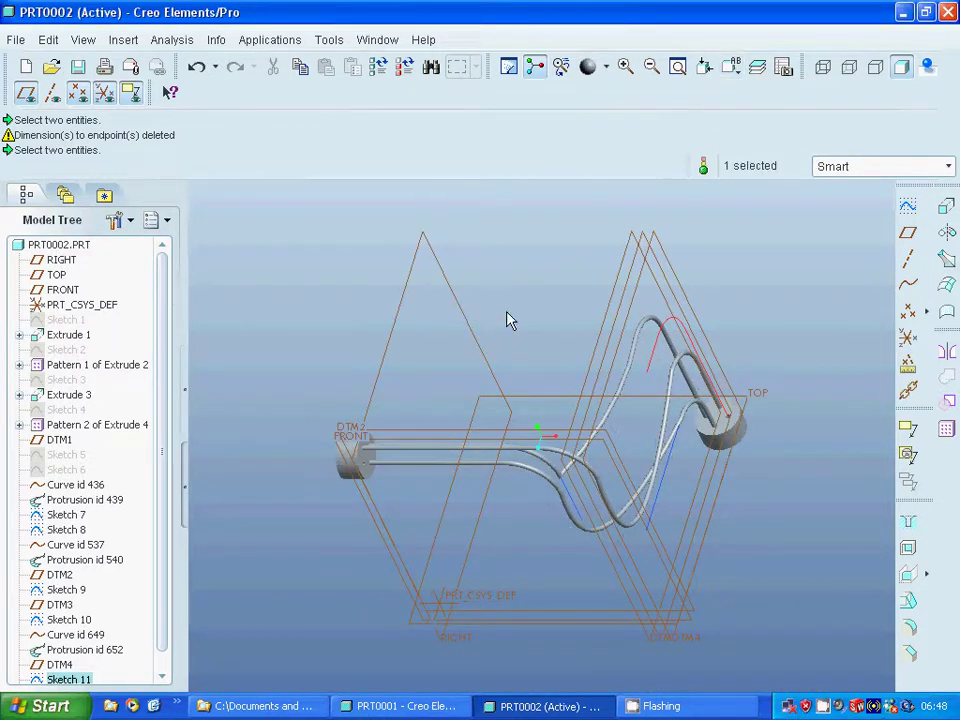
click(388, 448)
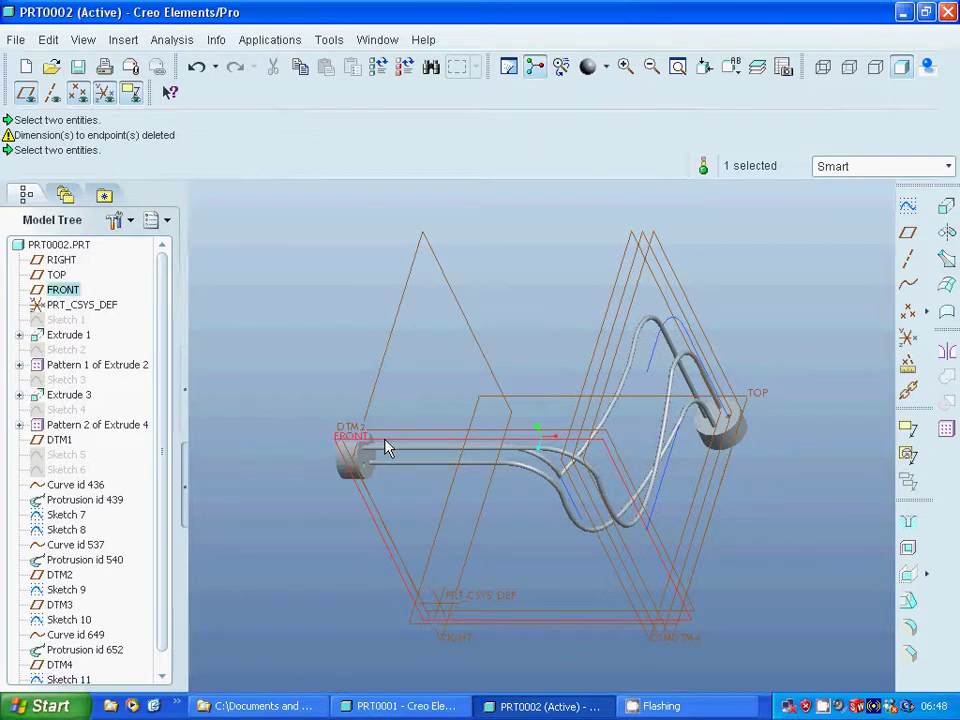
click(908, 232)
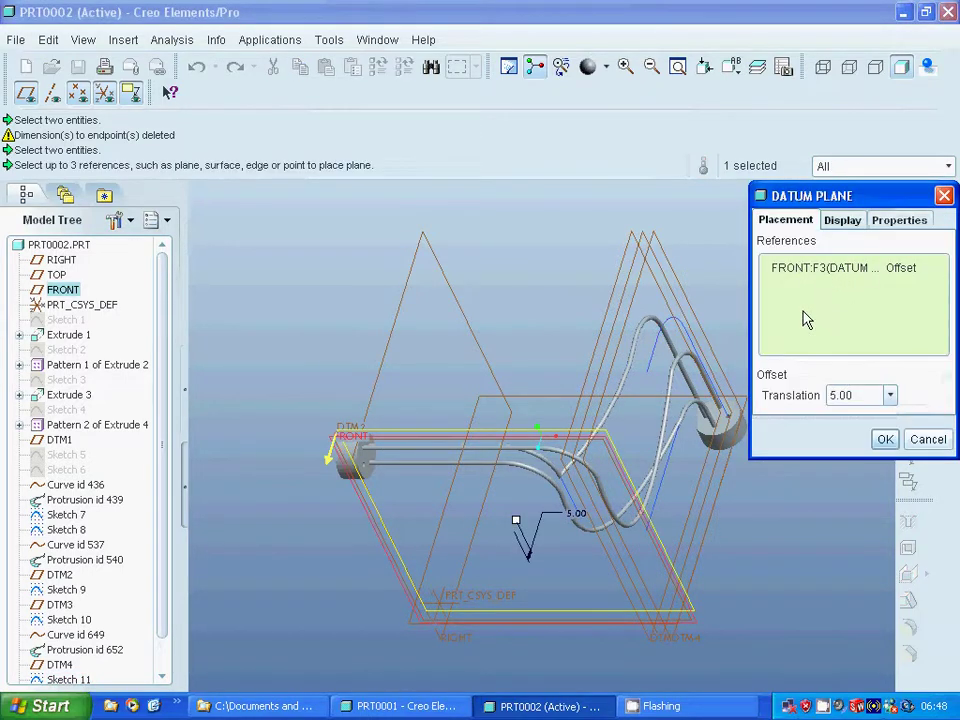
click(885, 441)
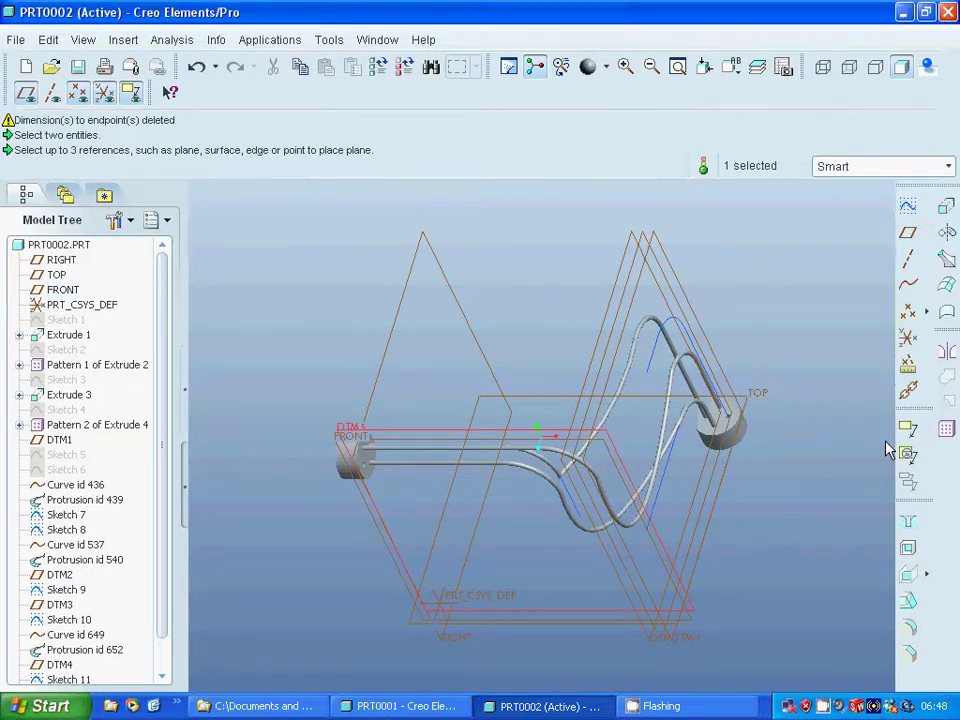
click(906, 207)
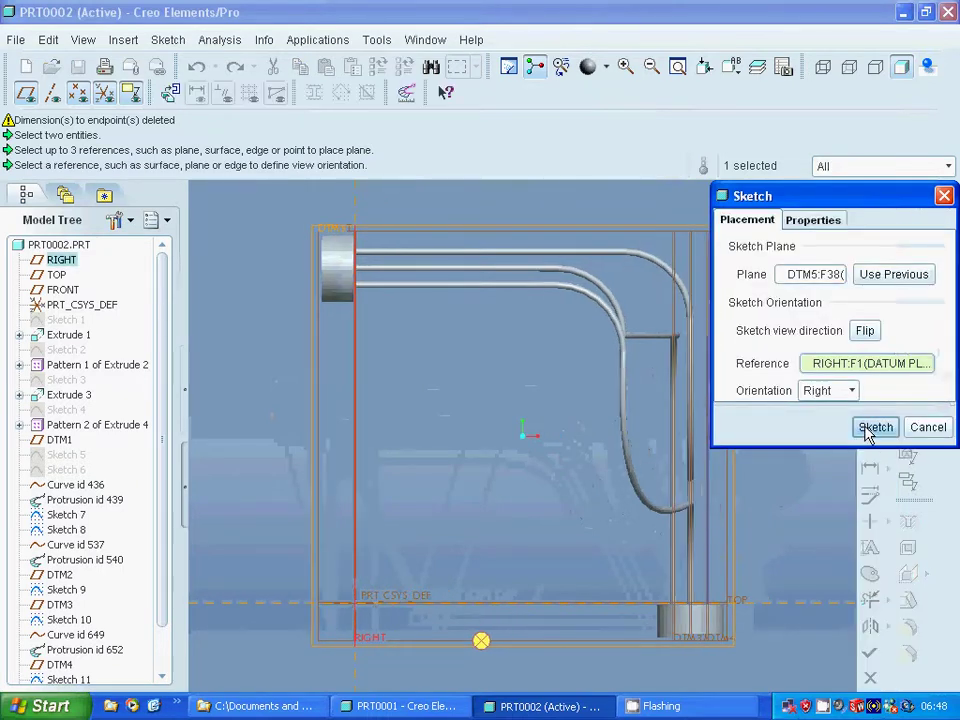
click(874, 428)
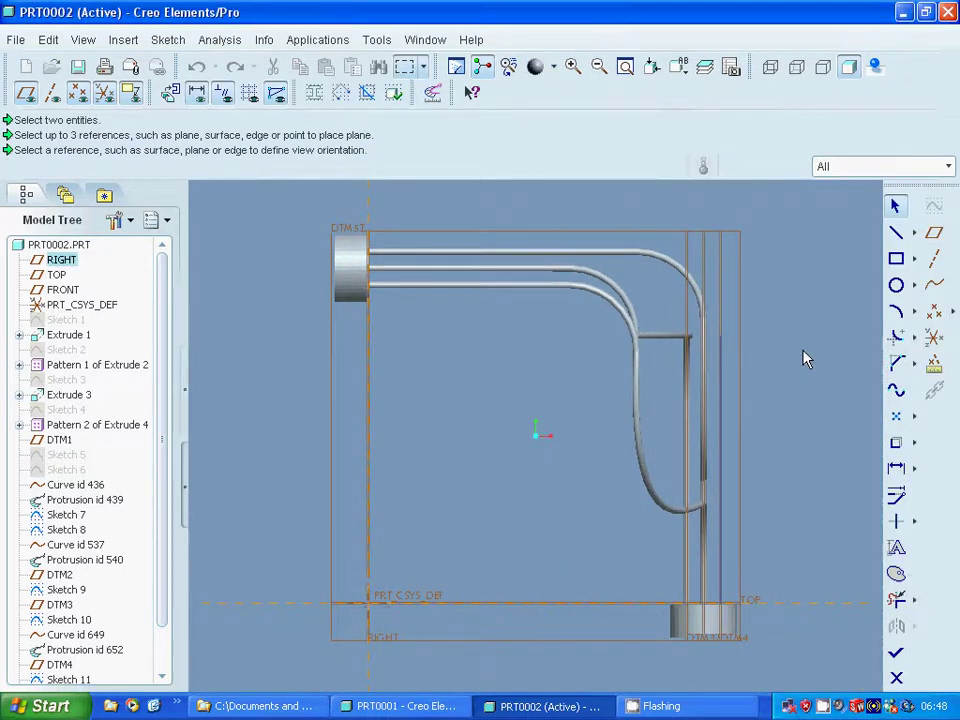
click(573, 66)
drag(362, 218, 388, 298)
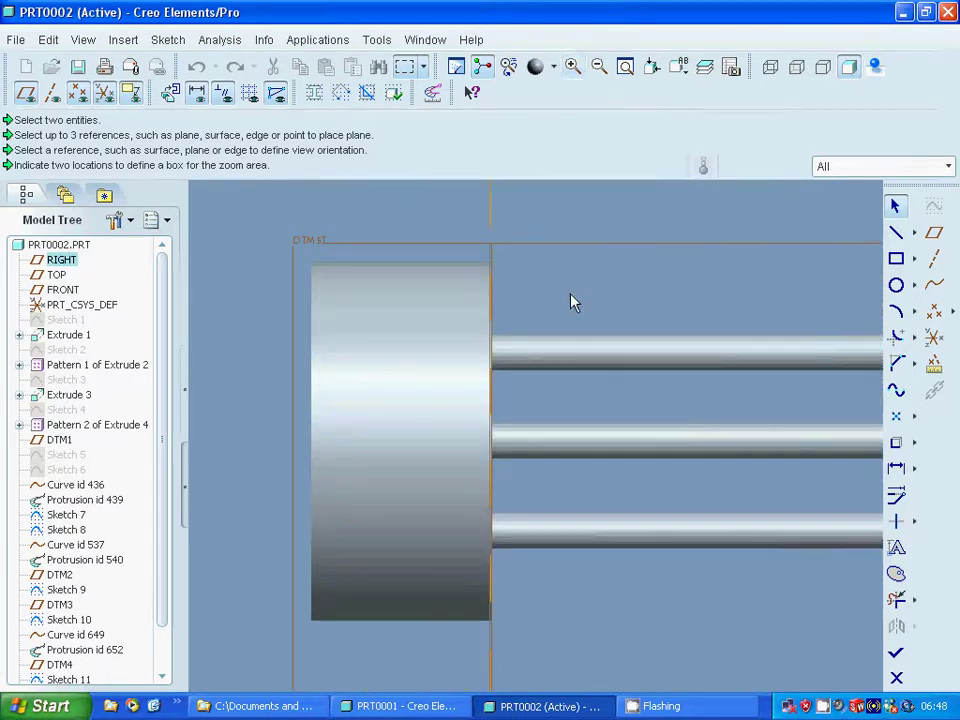
middle_drag(572, 302, 703, 325)
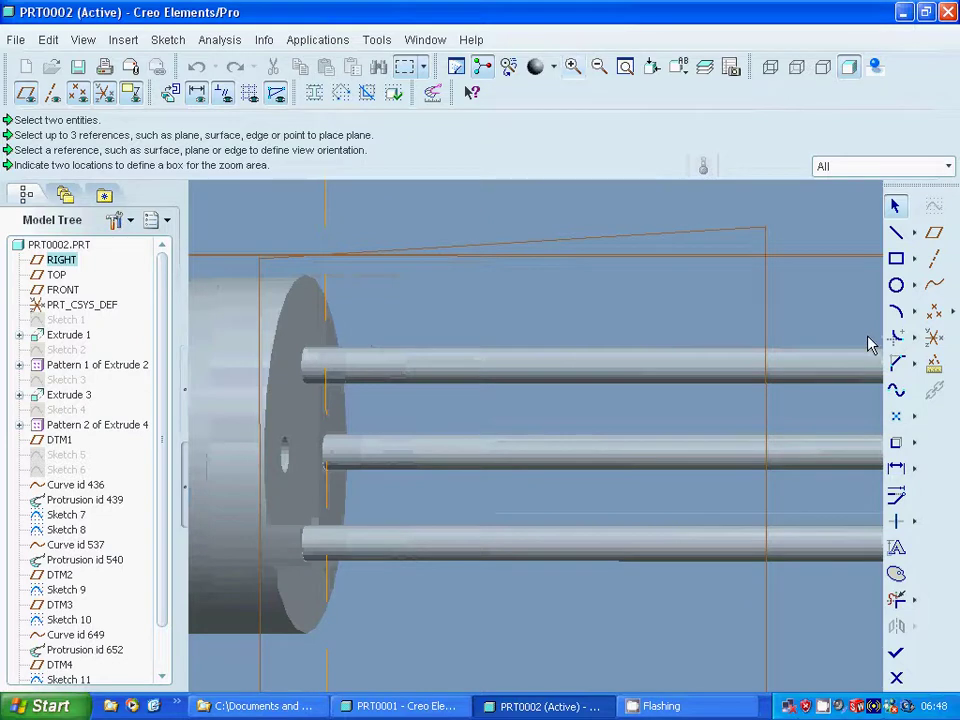
click(896, 442)
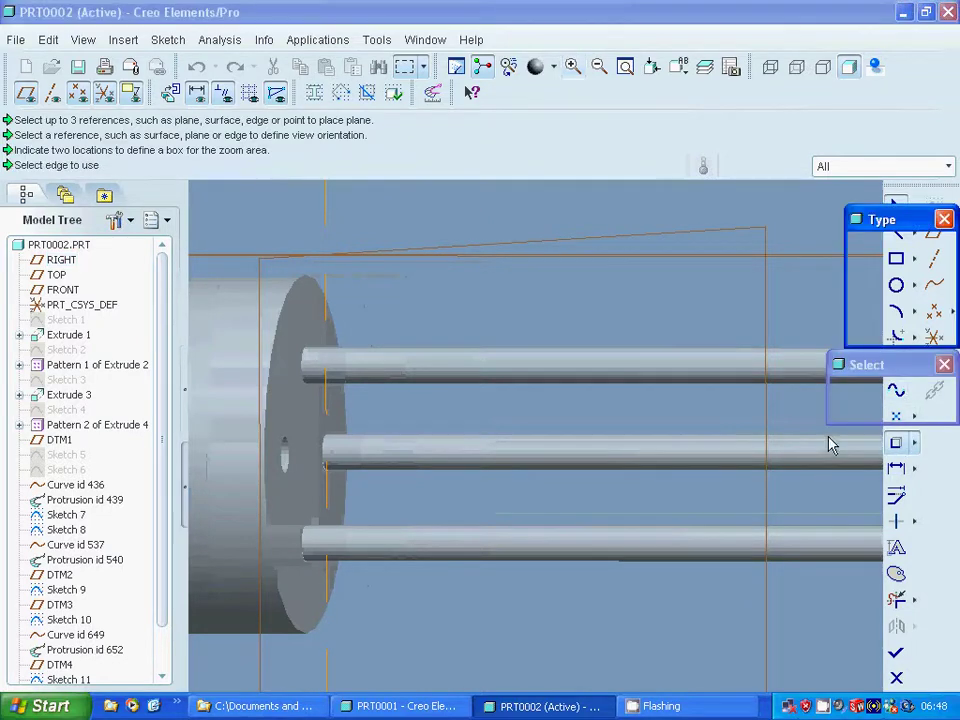
click(283, 464)
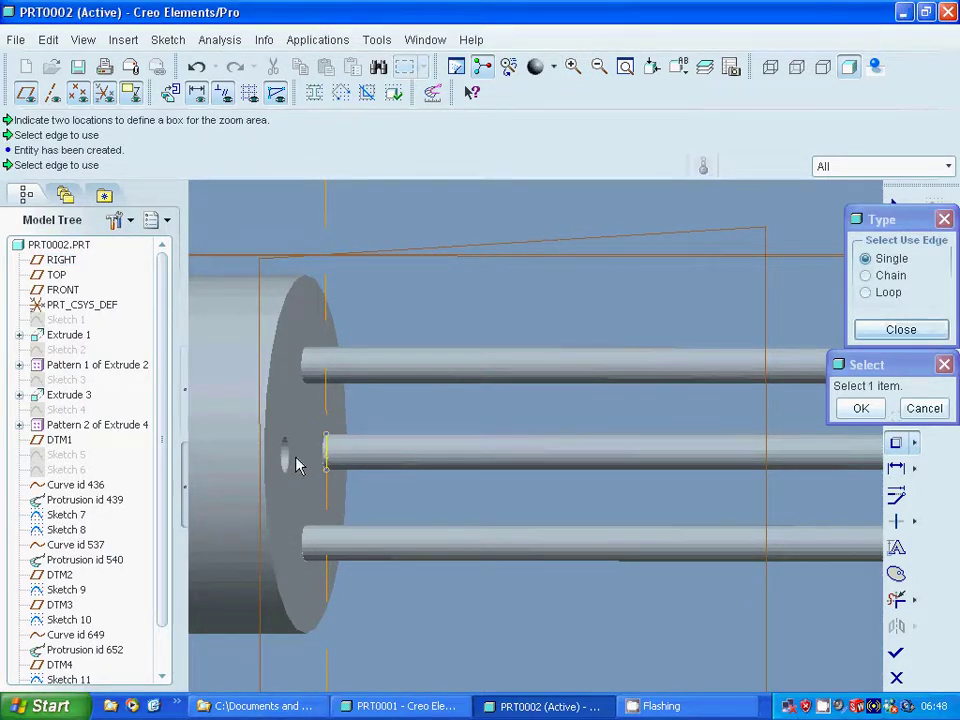
mouse_move(446, 313)
middle_down()
mouse_move(429, 310)
mouse_move(454, 311)
mouse_move(444, 306)
mouse_move(447, 317)
middle_up()
click(920, 408)
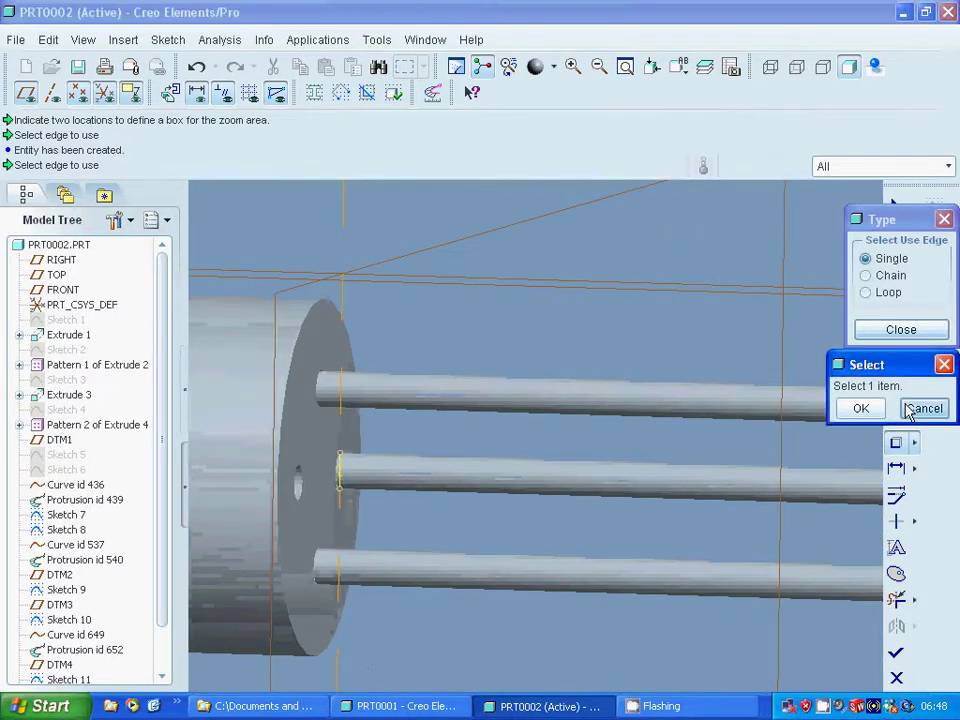
click(900, 330)
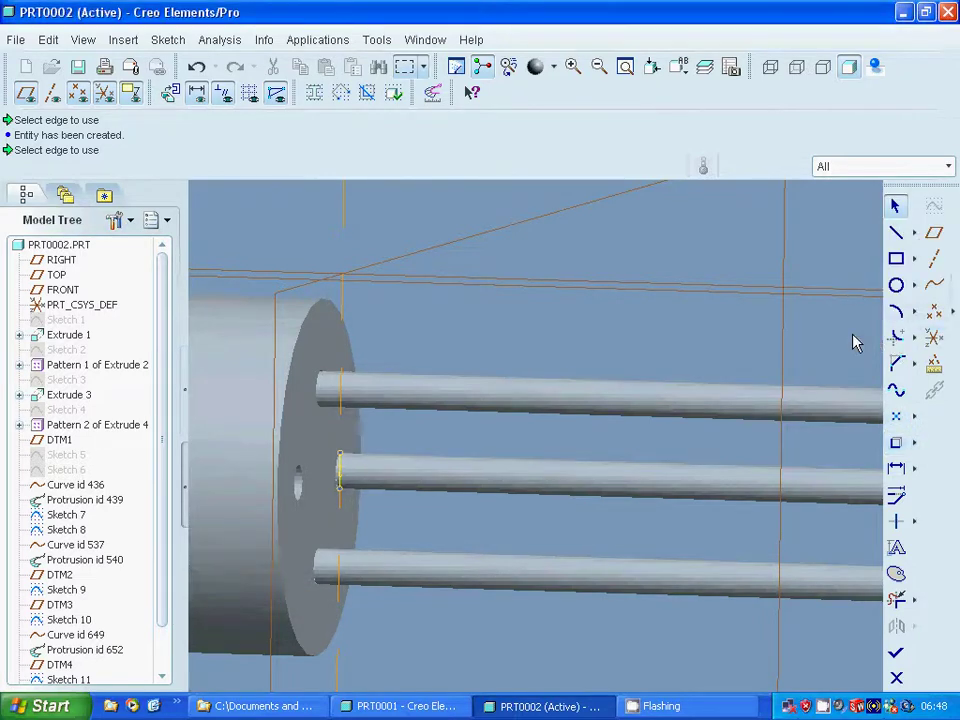
click(896, 678)
click(452, 399)
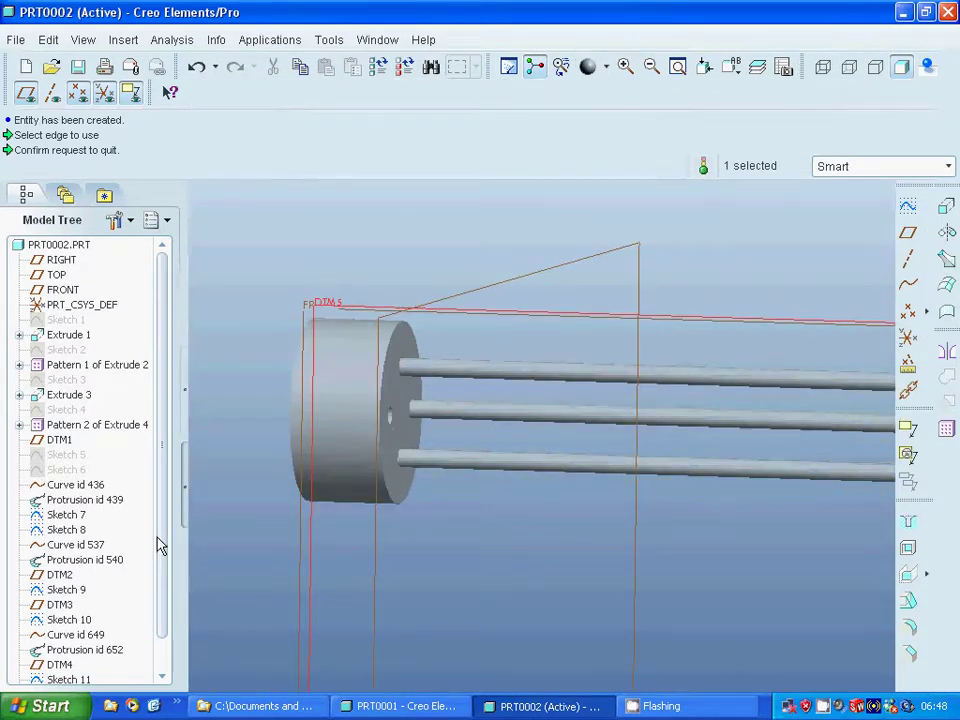
Step: Redefine the DTM5 datum plane with an offset of -5.00 from FRONT, flipping it to the opposite side
scroll(156, 544, down, 1)
right_click(60, 662)
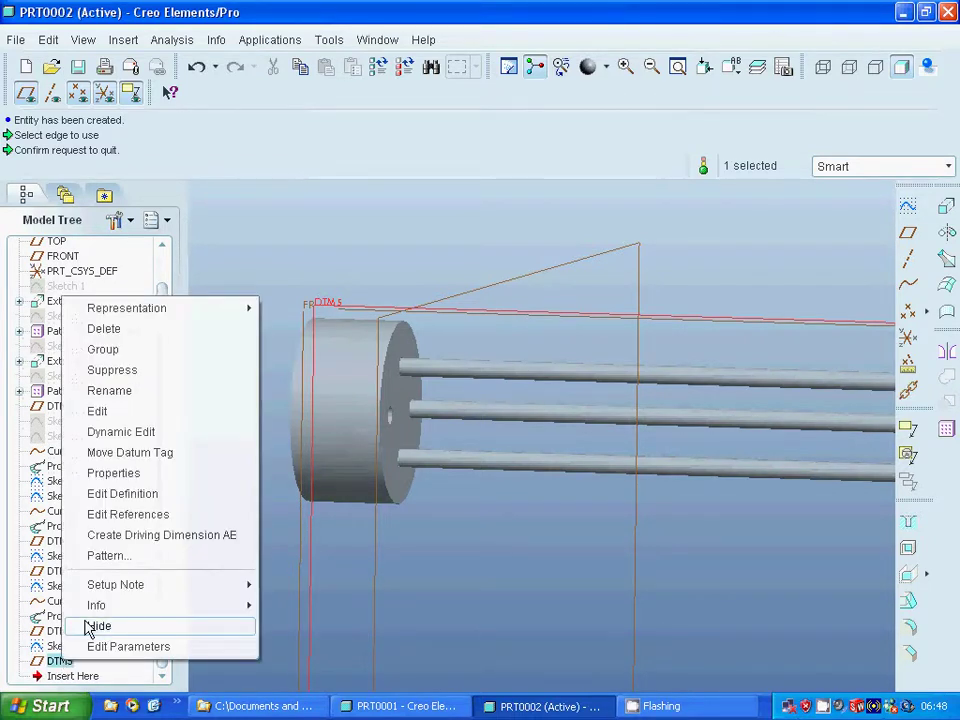
click(121, 494)
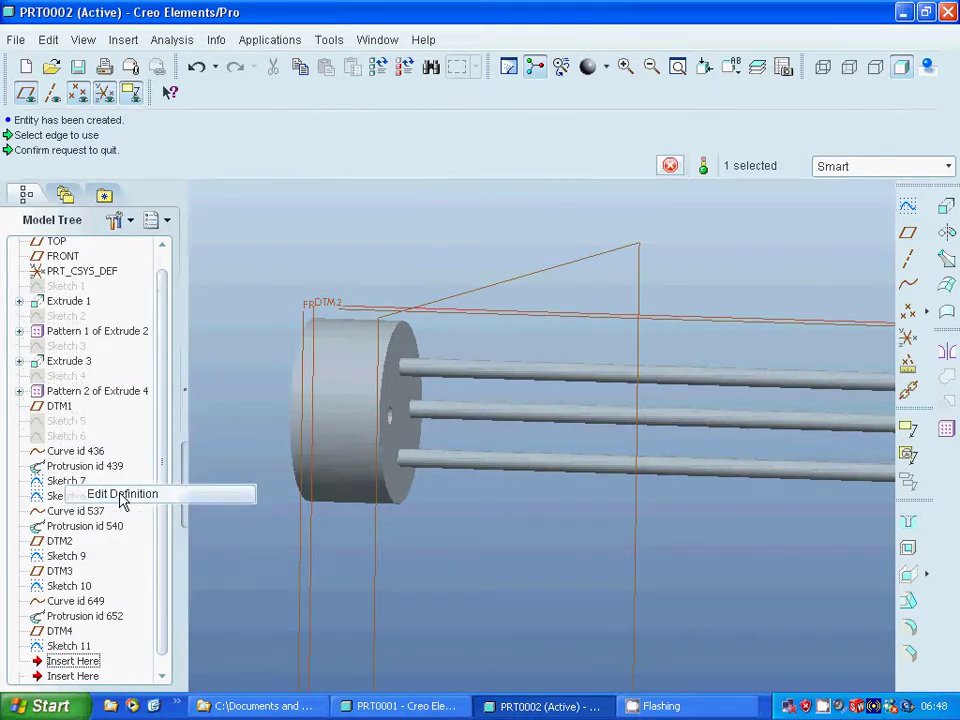
double_click(832, 395)
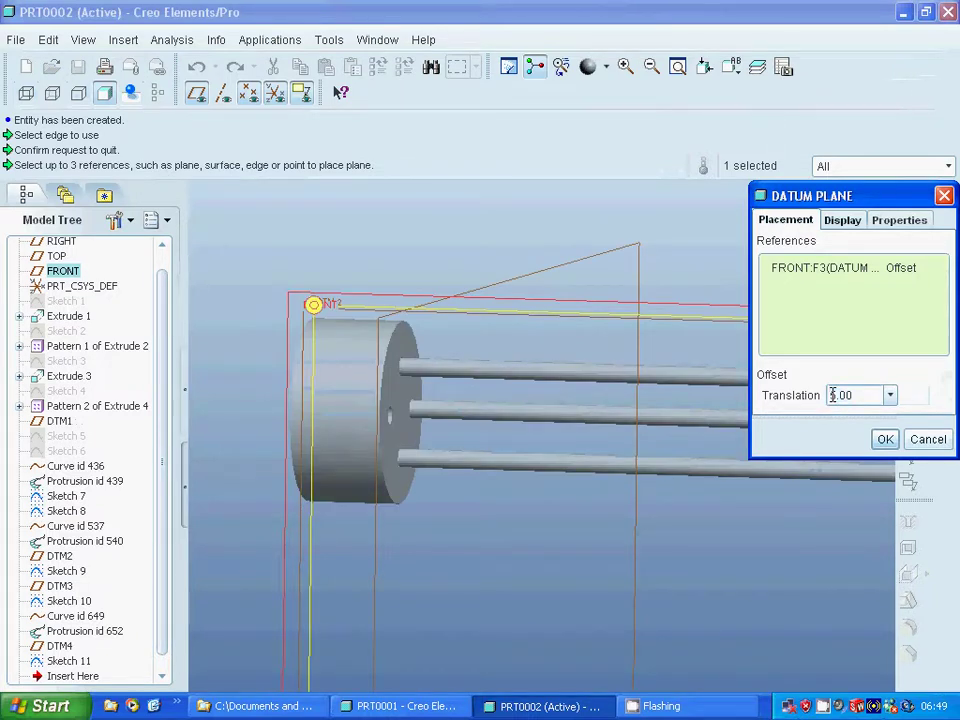
text(-)
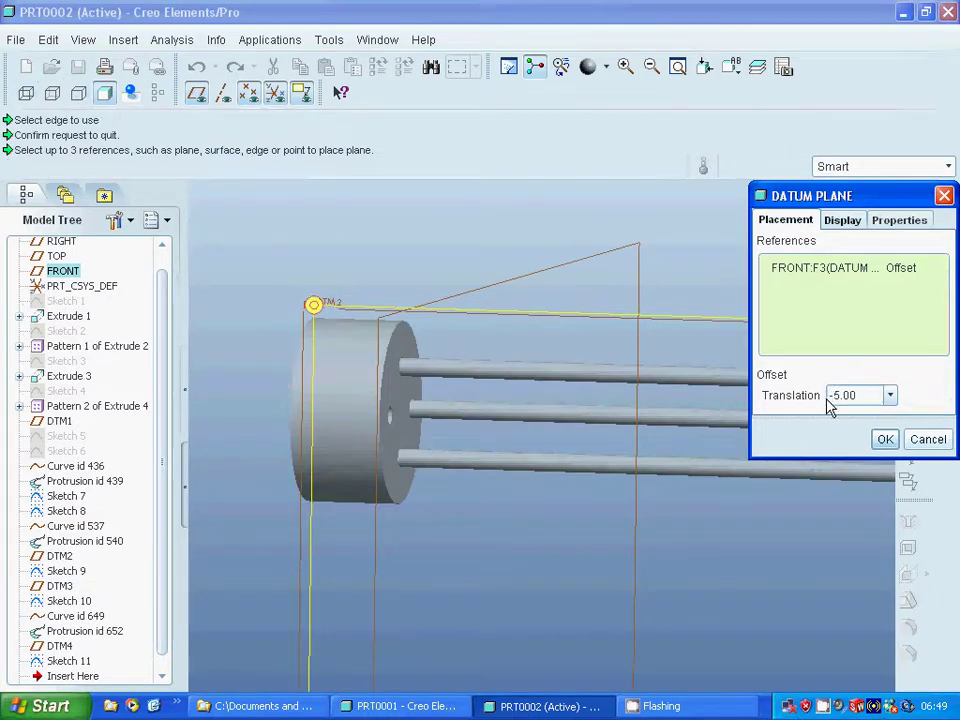
key(BackSpace)
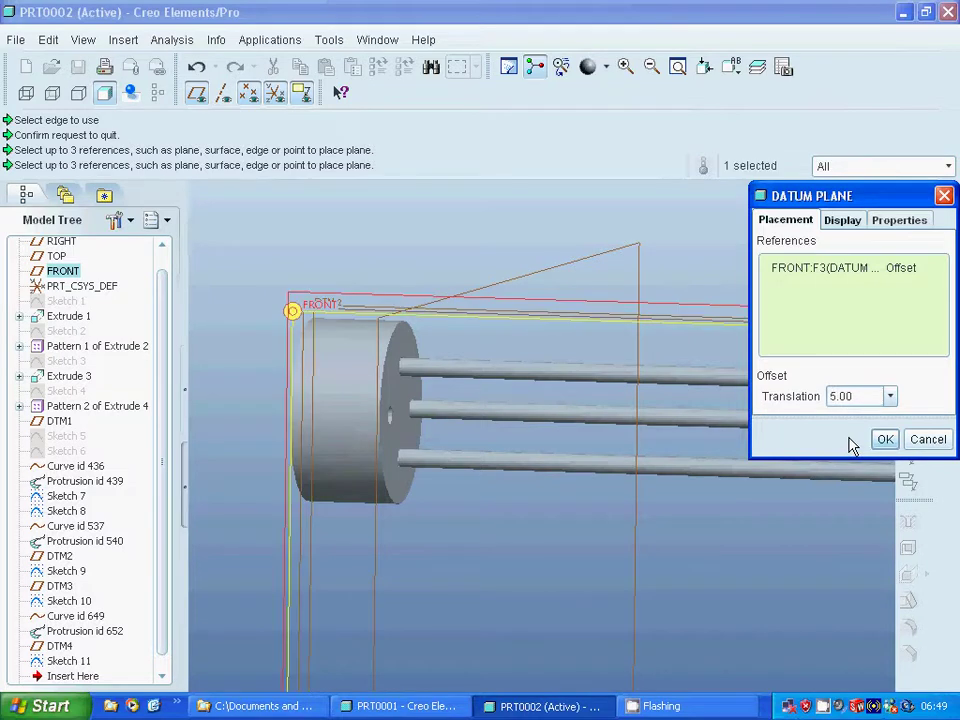
mouse_move(461, 268)
middle_down()
mouse_move(441, 268)
mouse_move(452, 270)
middle_up()
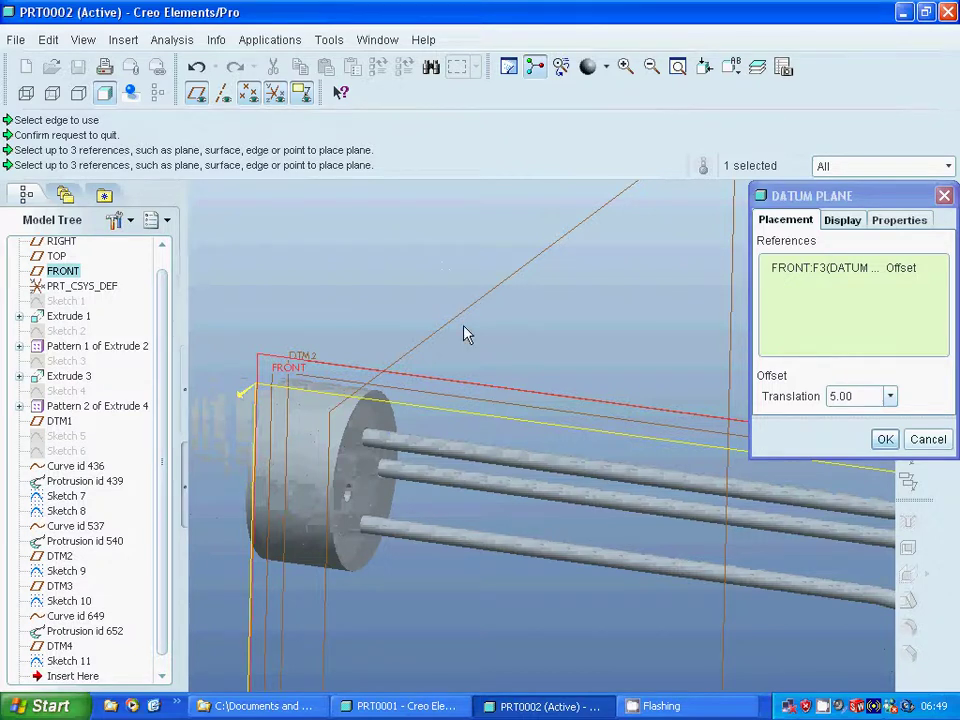
click(885, 442)
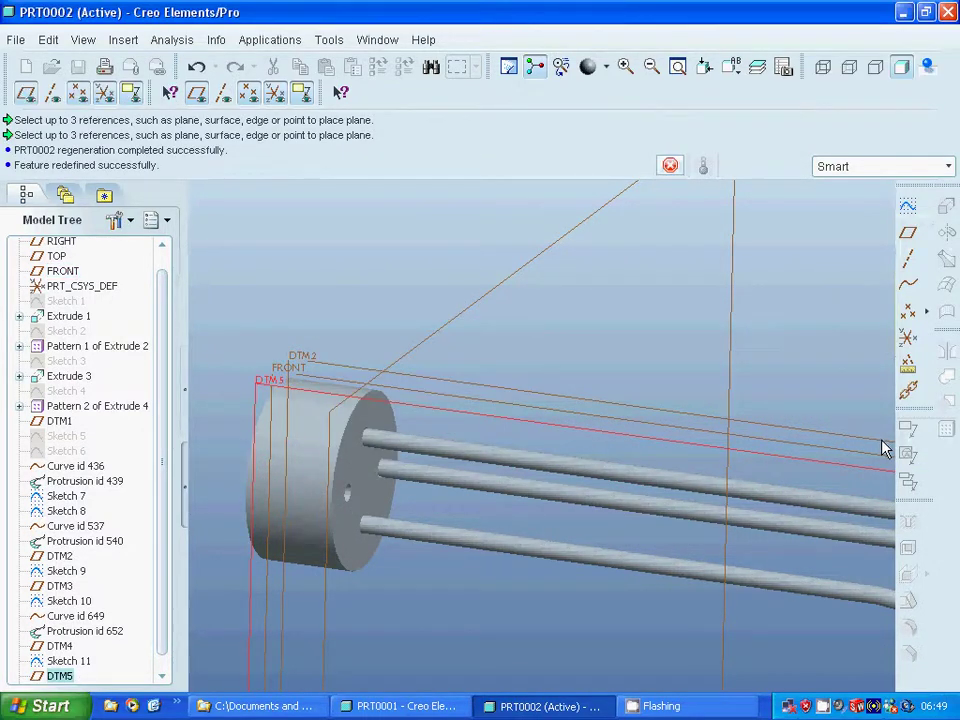
Step: Start a sketch on DTM5 and project the edge of the empty hole in the connector's face as a single edge
click(907, 208)
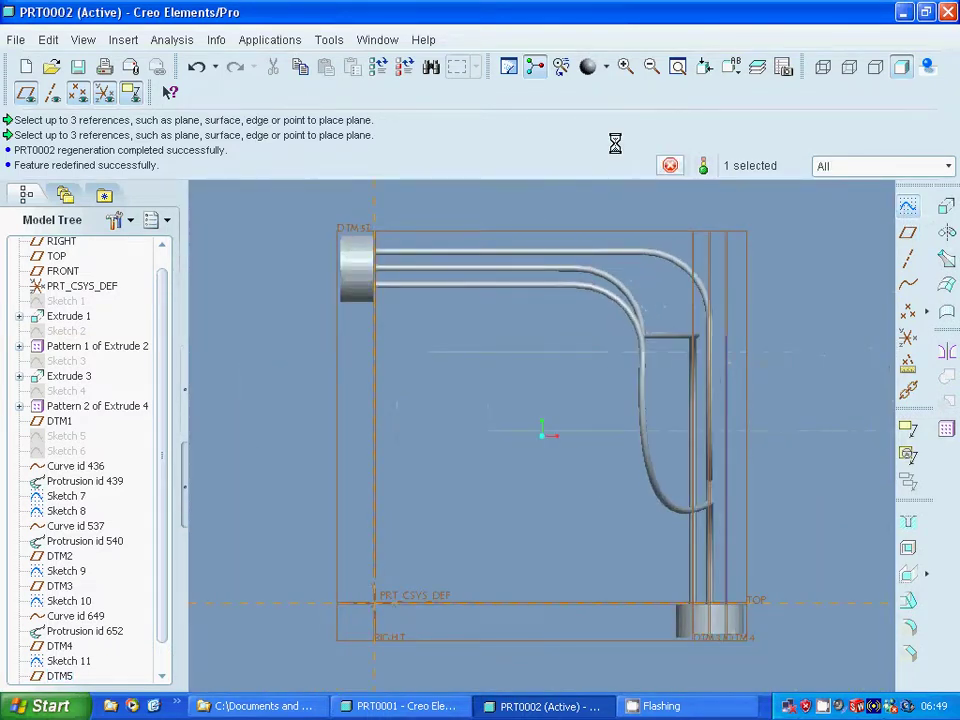
click(873, 428)
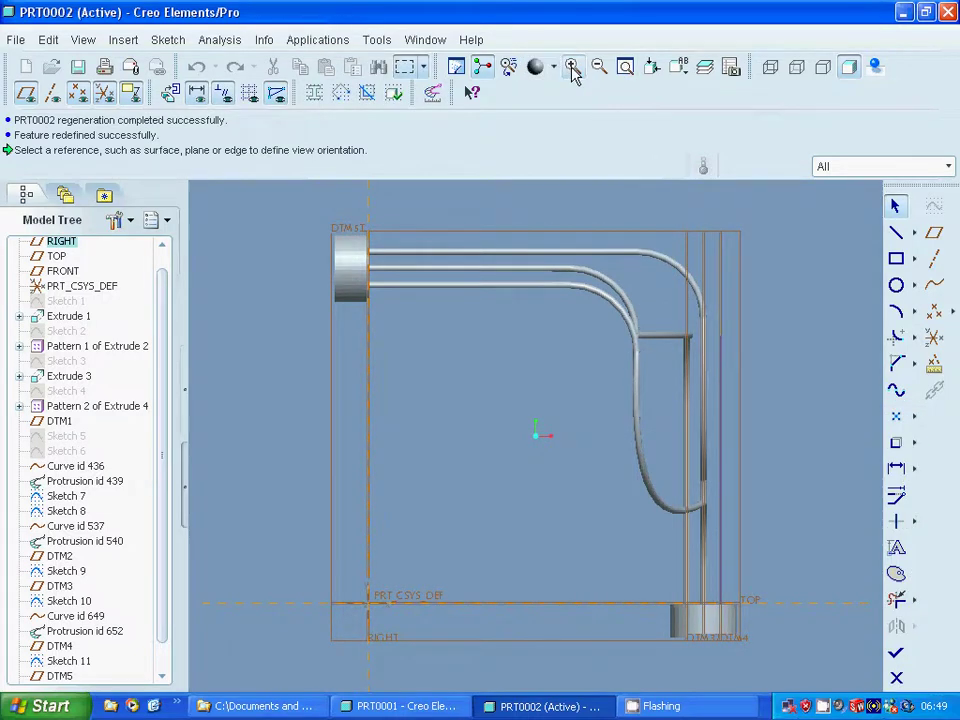
click(573, 69)
click(315, 217)
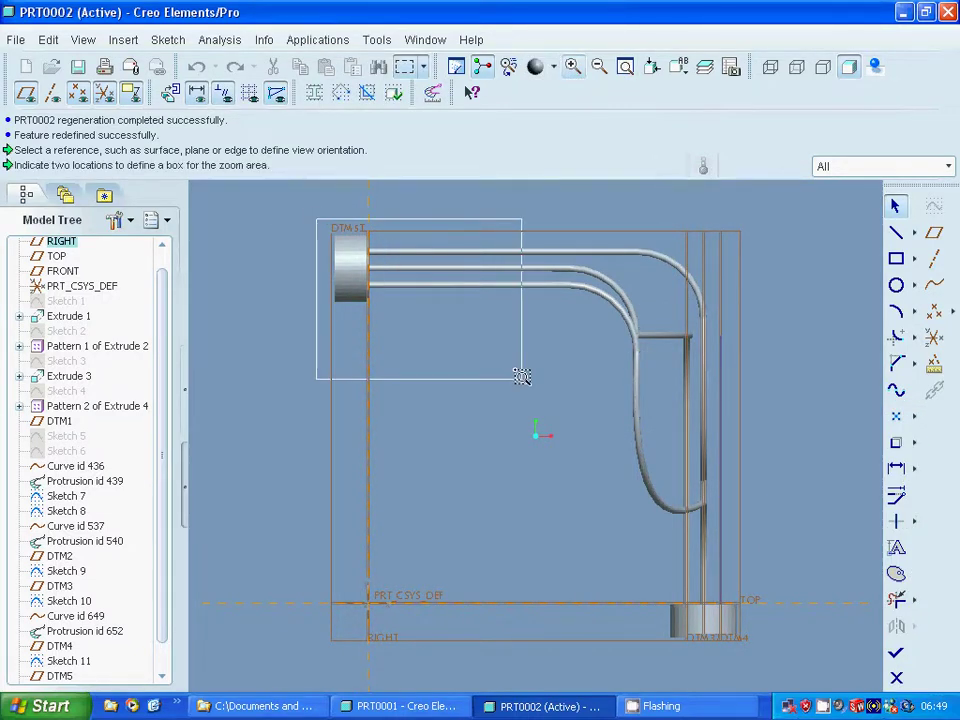
click(521, 375)
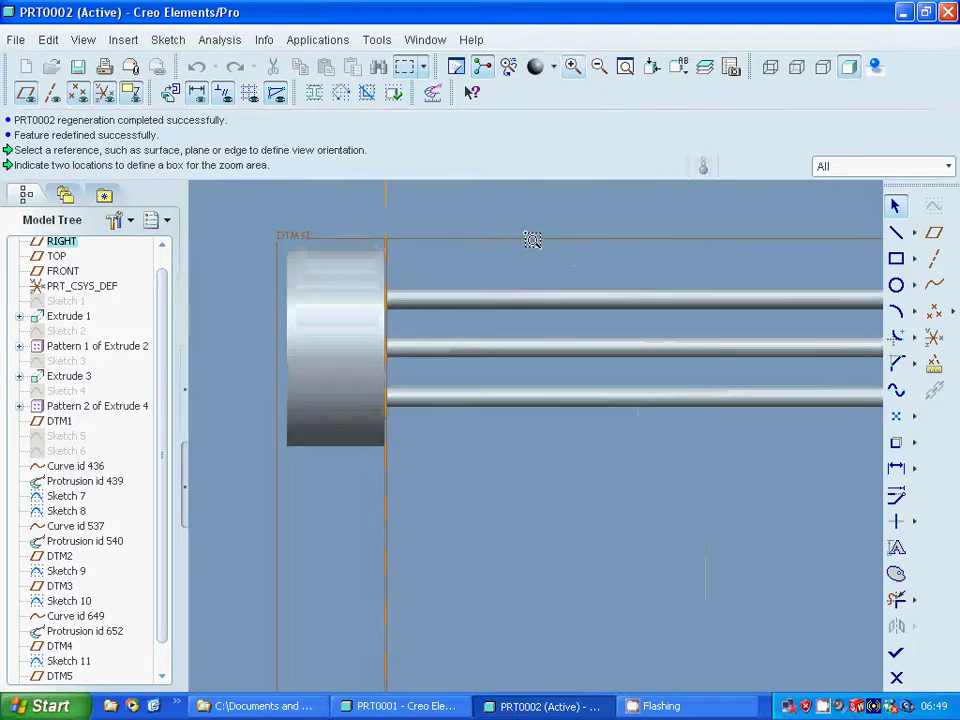
mouse_move(517, 254)
middle_down()
mouse_move(504, 253)
mouse_move(523, 283)
middle_up()
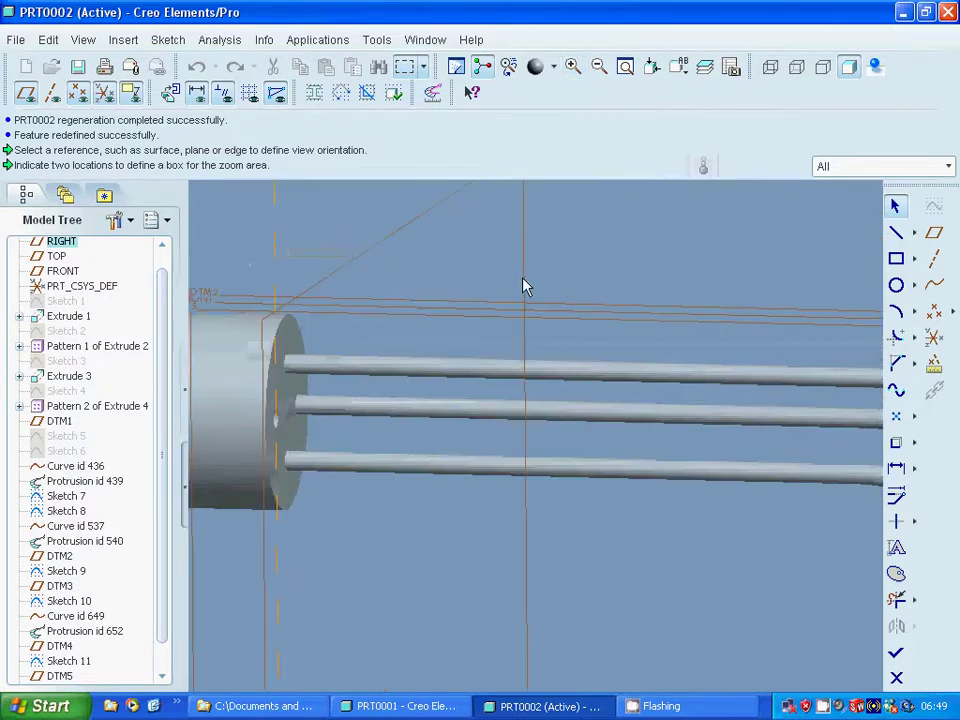
click(896, 442)
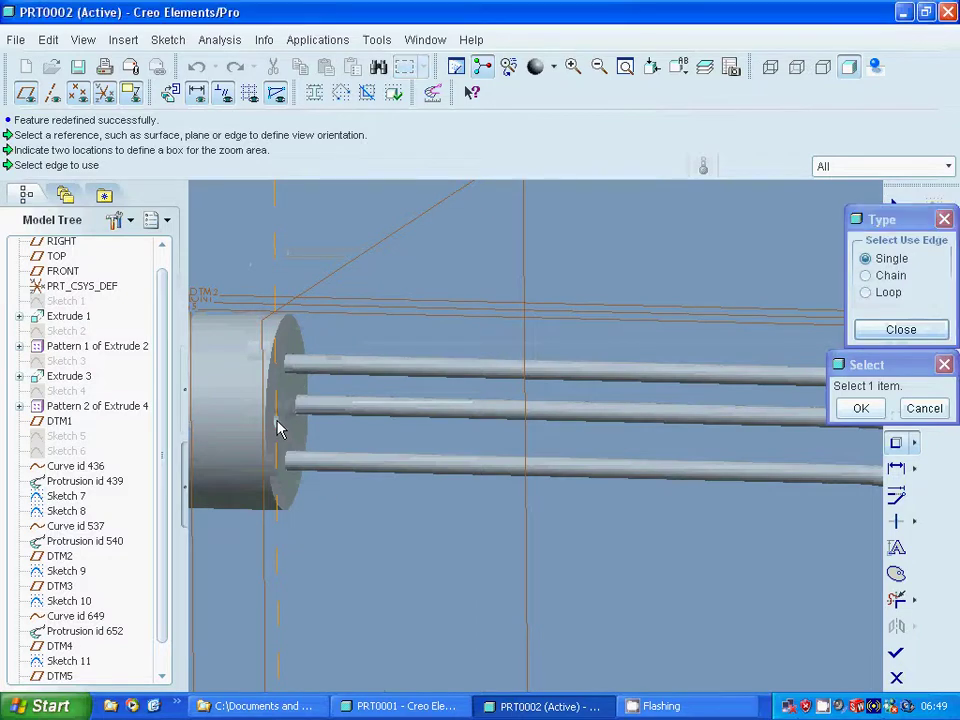
click(277, 425)
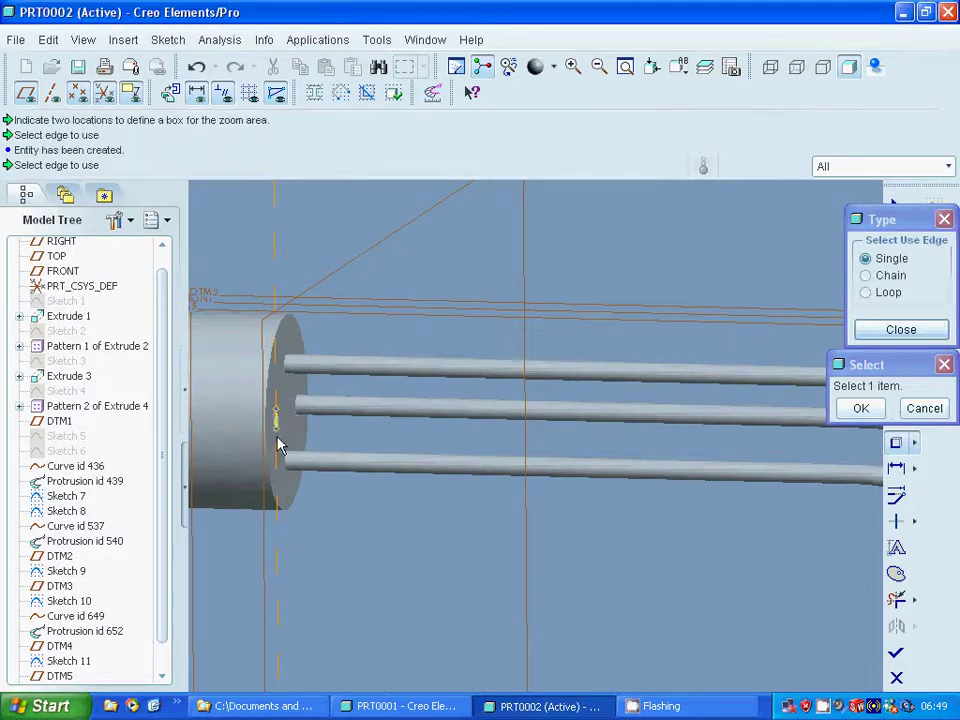
click(905, 337)
Step: Sketch a horizontal line about 30.6 long from the projected hole edge's midpoint, continuing into a vertical line about 20 long downward
click(896, 234)
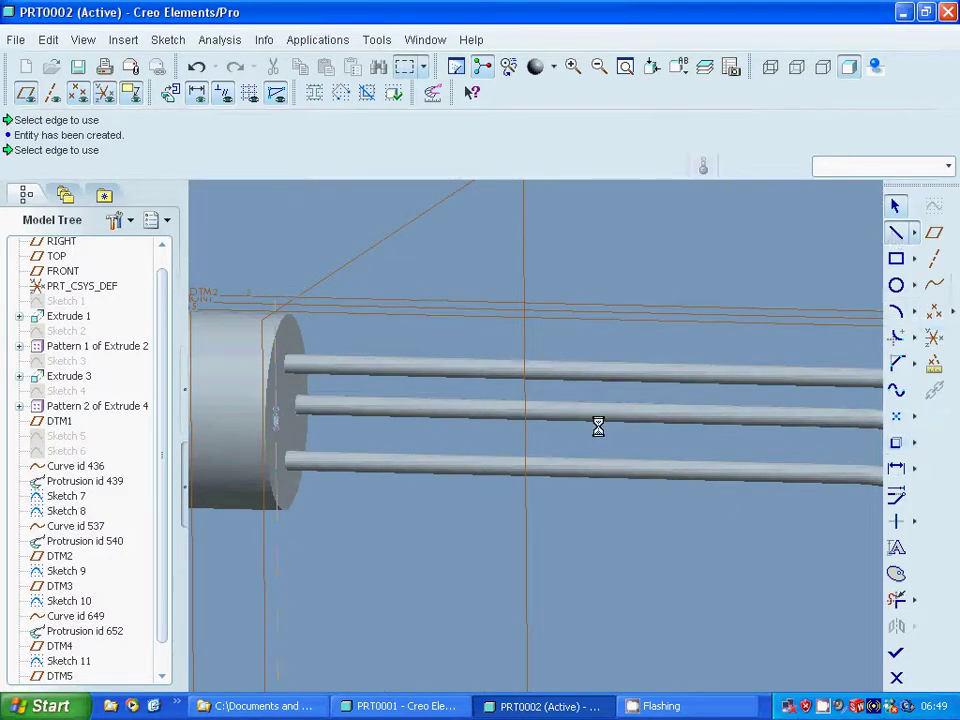
click(305, 426)
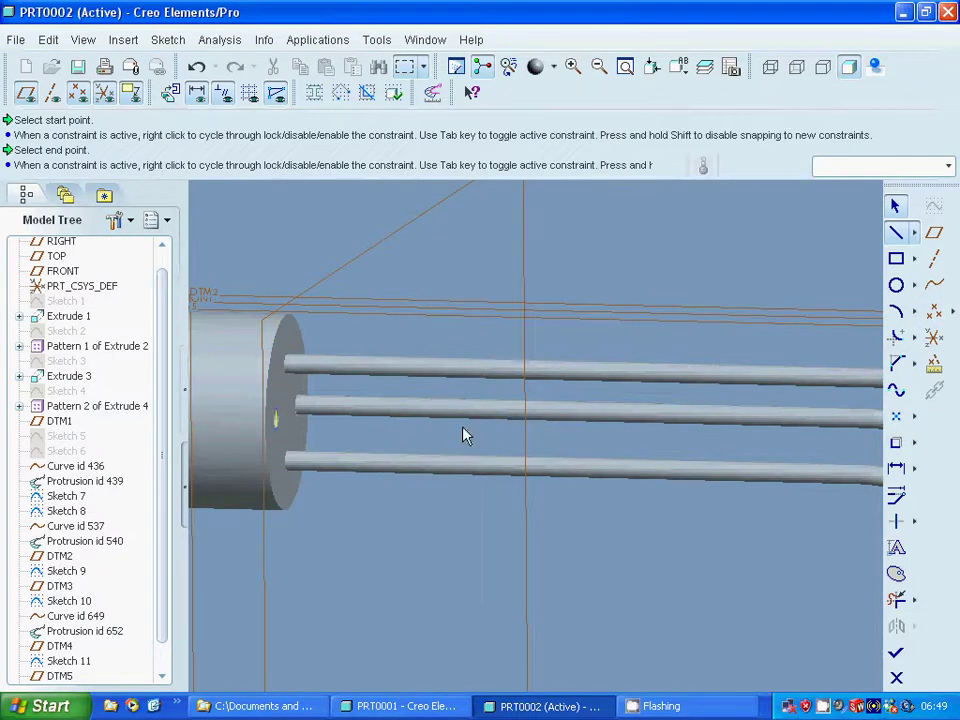
click(571, 430)
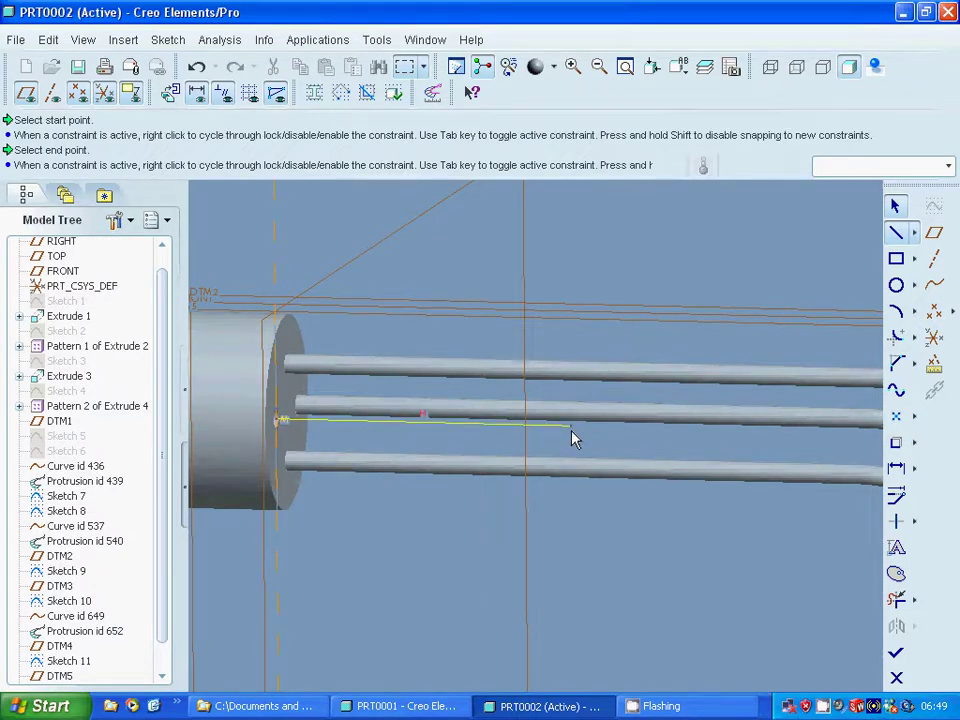
click(571, 621)
middle_click(571, 621)
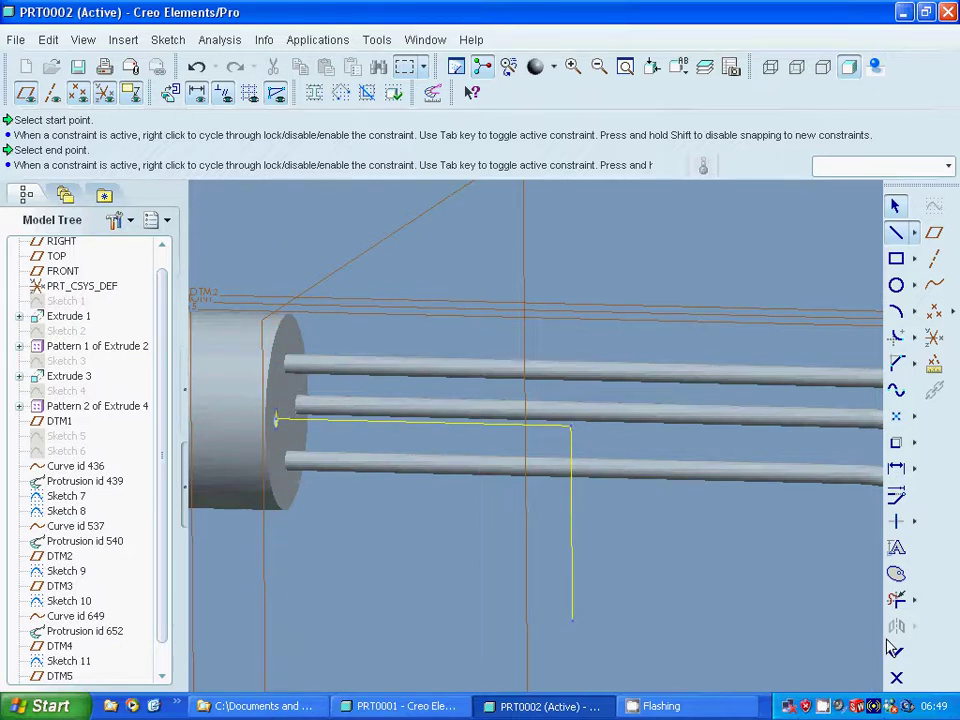
Step: Delete the projected hole edge from the sketch, keeping the two path lines
click(895, 207)
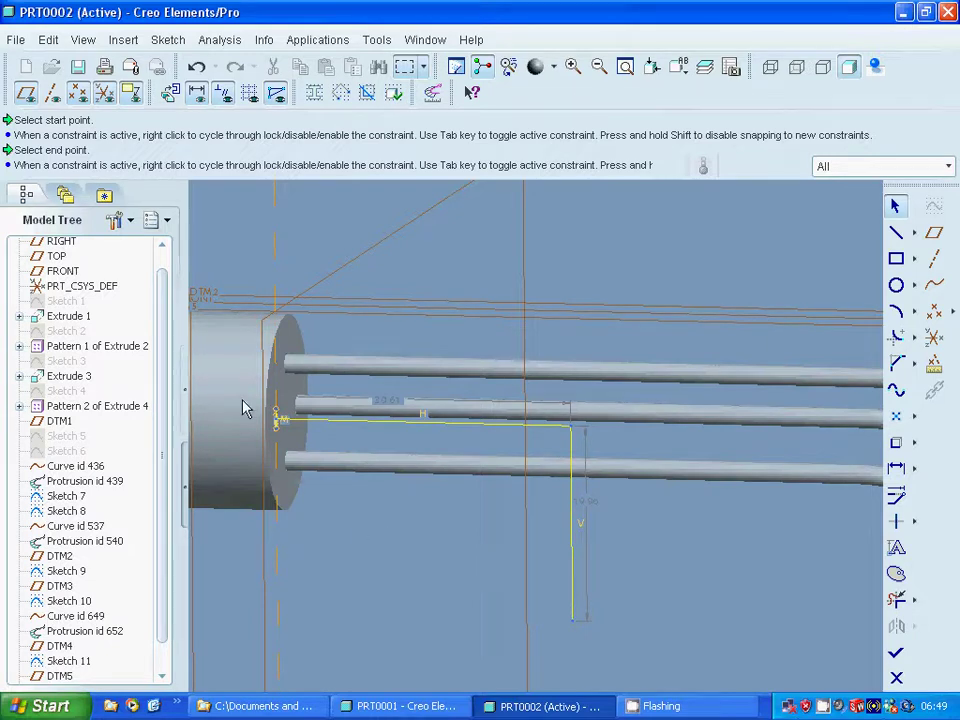
drag(240, 378, 311, 434)
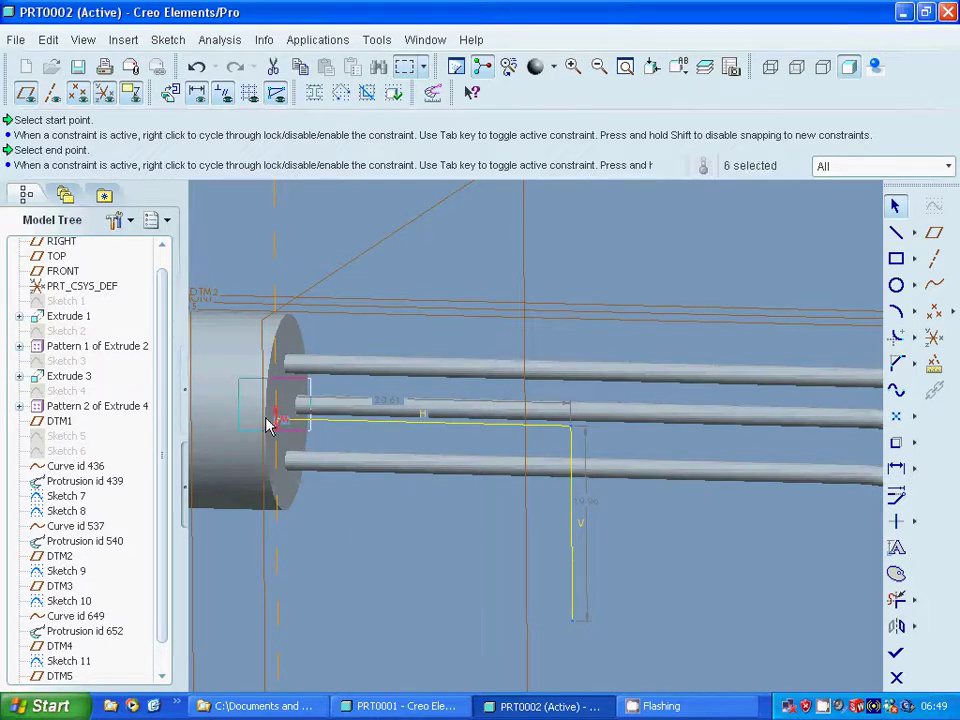
right_click(278, 424)
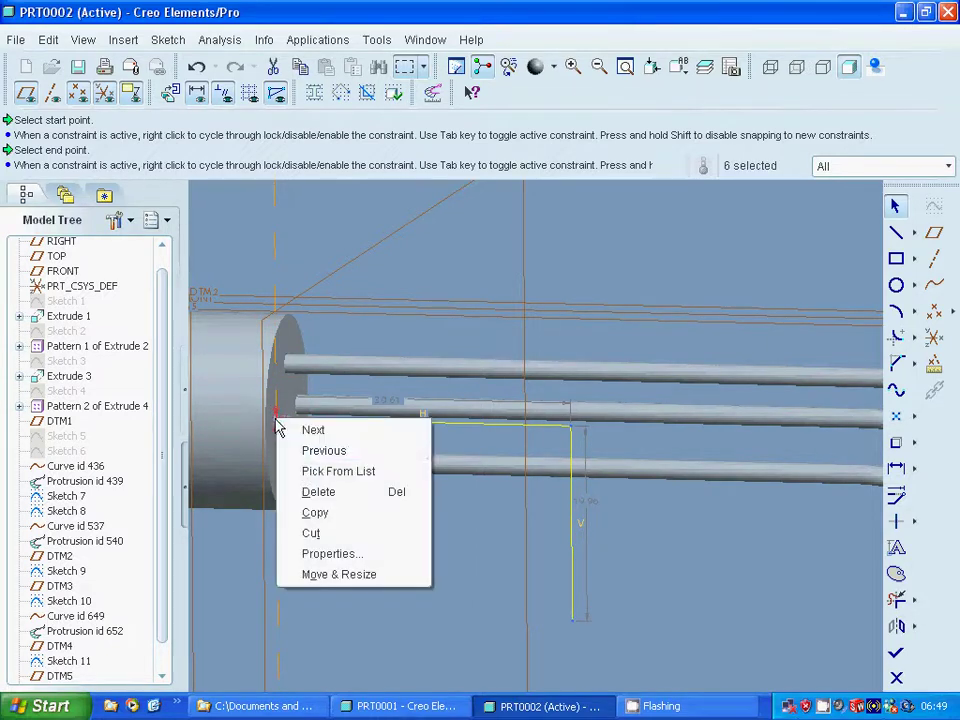
click(311, 494)
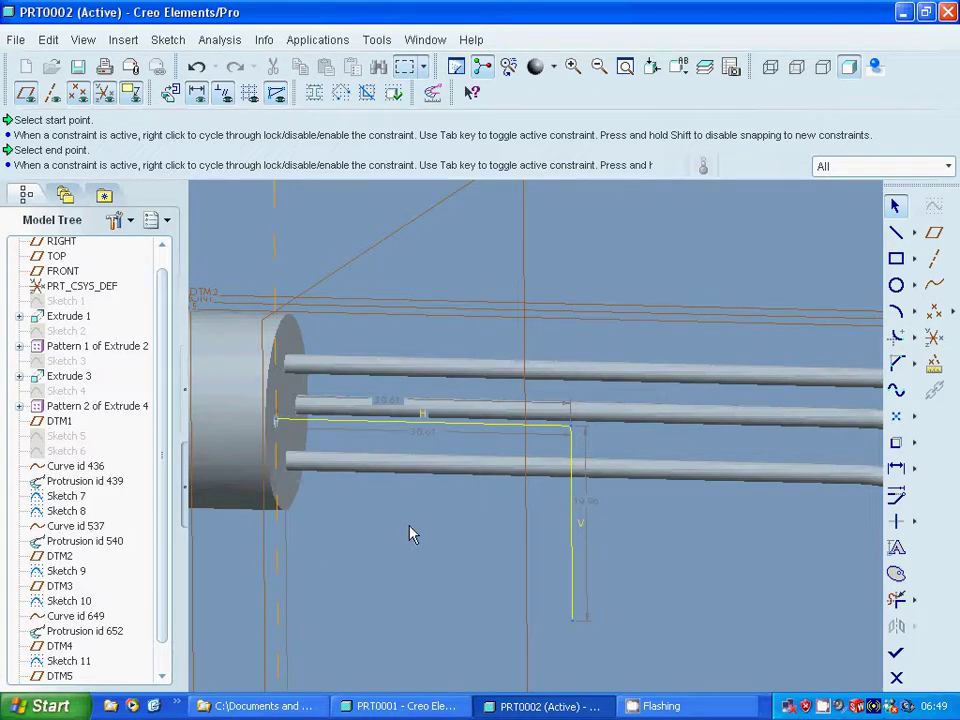
Step: Set the horizontal distance from the connector face to the far end of the horizontal path line to 80
double_click(420, 430)
click(415, 428)
key(Delete)
text(20.606519066544)
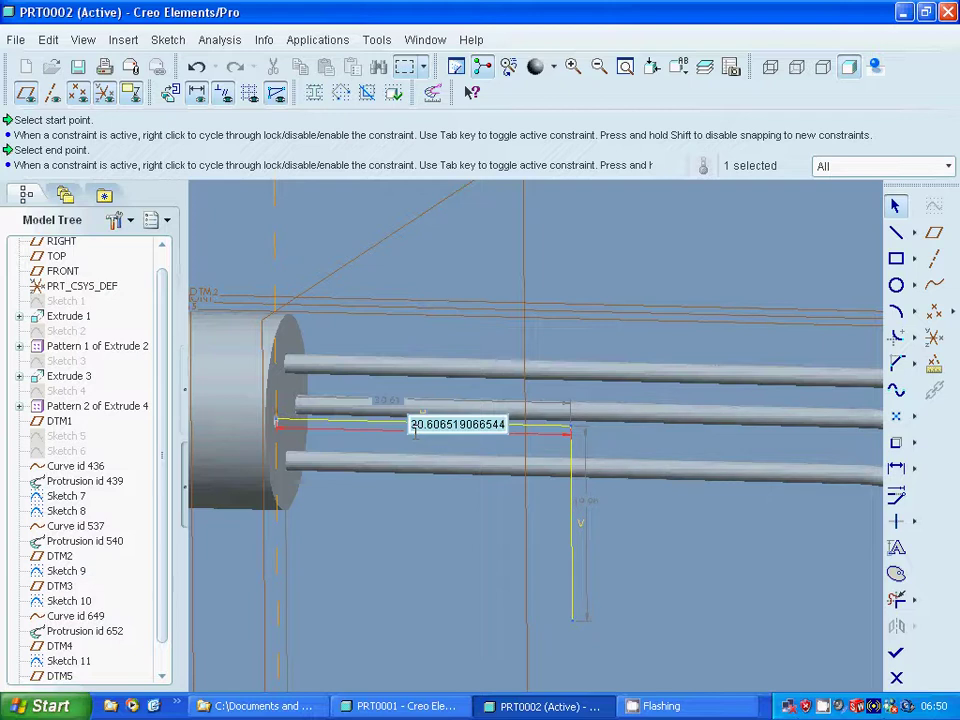
double_click(415, 430)
text(80)
key(Return)
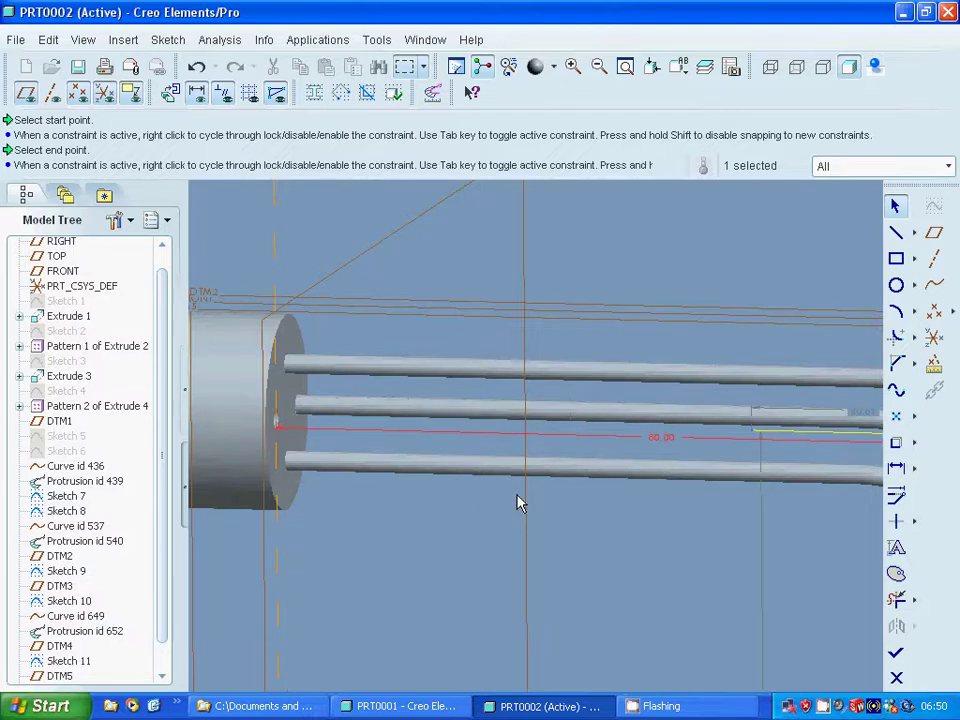
Step: Set the length of the vertical path line to 40
click(624, 68)
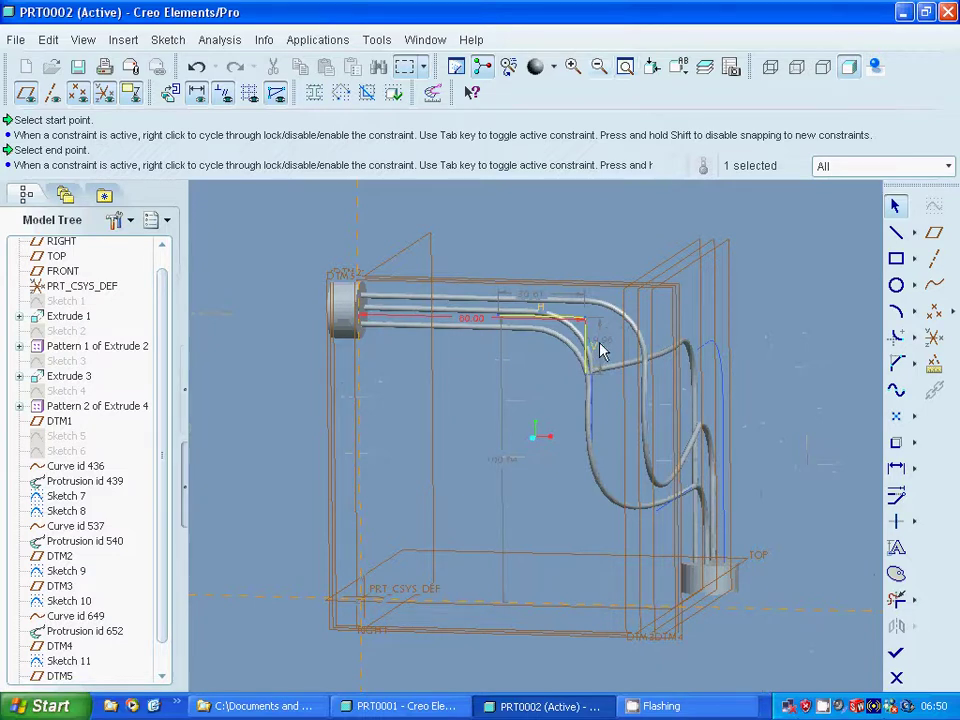
double_click(604, 348)
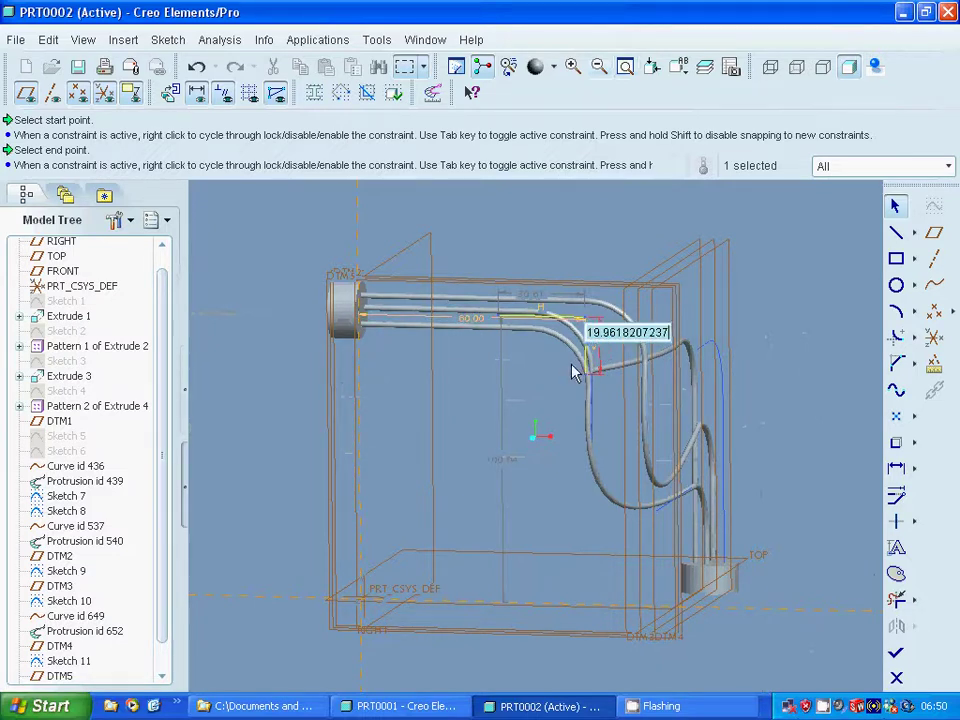
text(40)
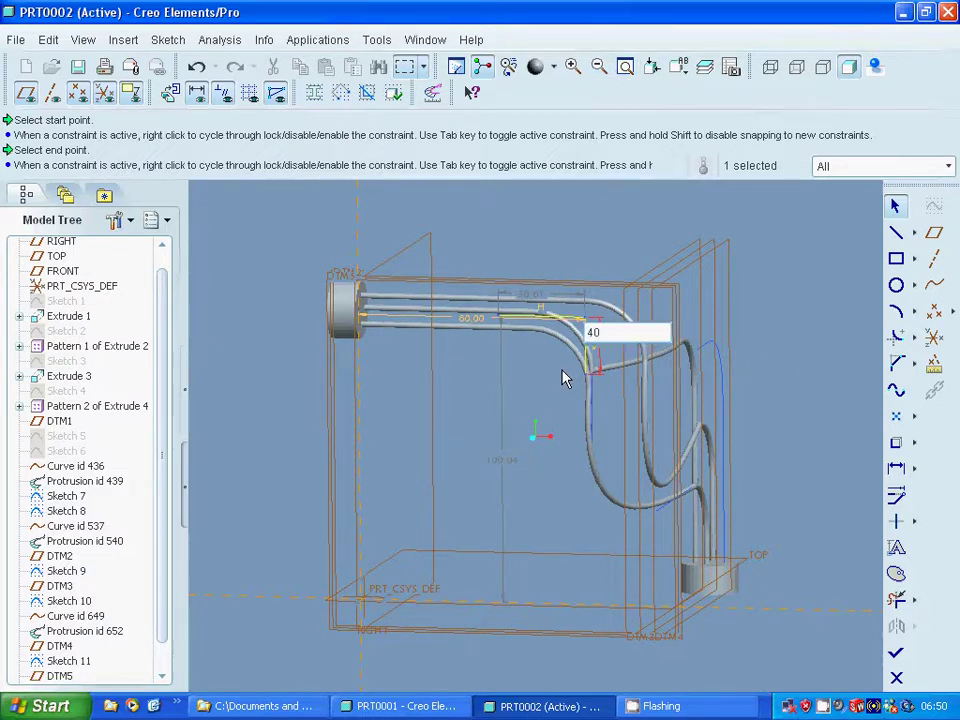
key(Return)
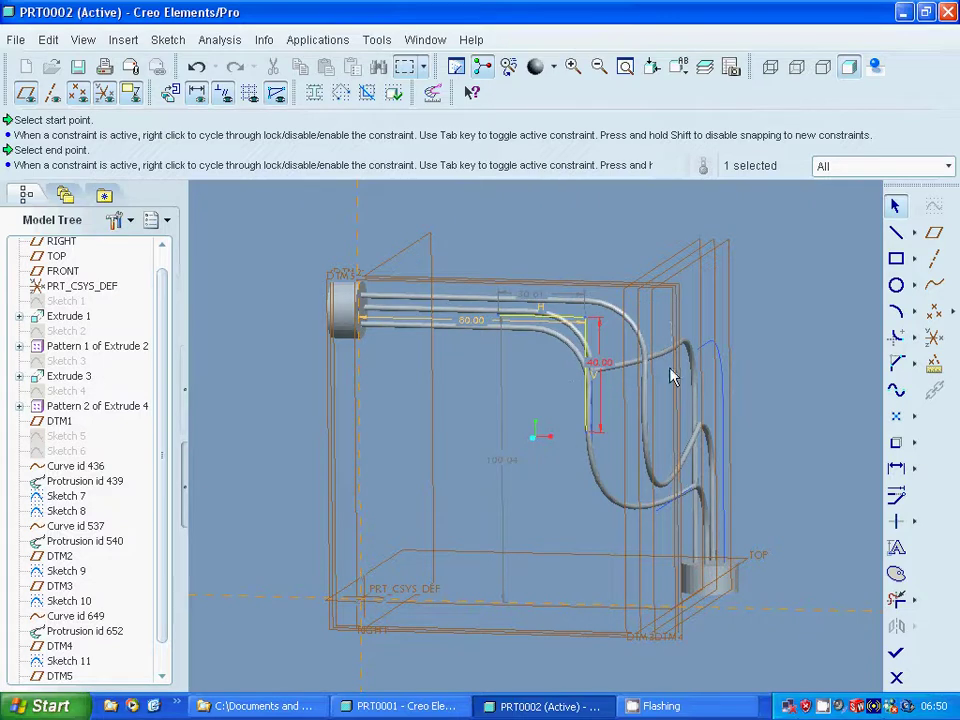
Step: Fillet the corner between the horizontal and vertical path lines with a radius of 20 and finish the sketch
click(896, 337)
click(605, 370)
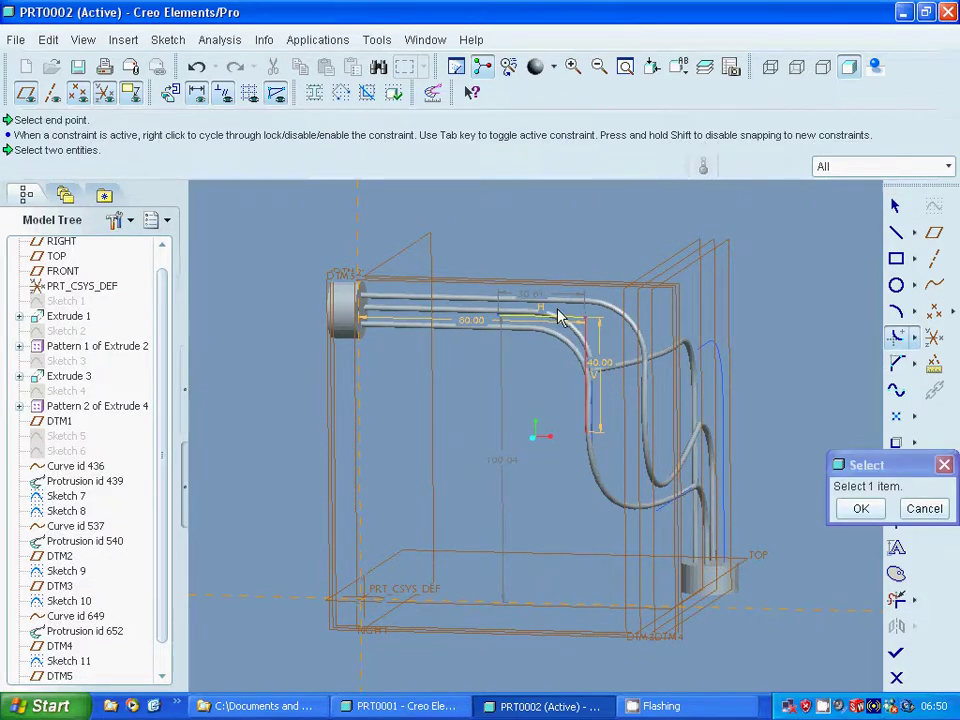
click(562, 323)
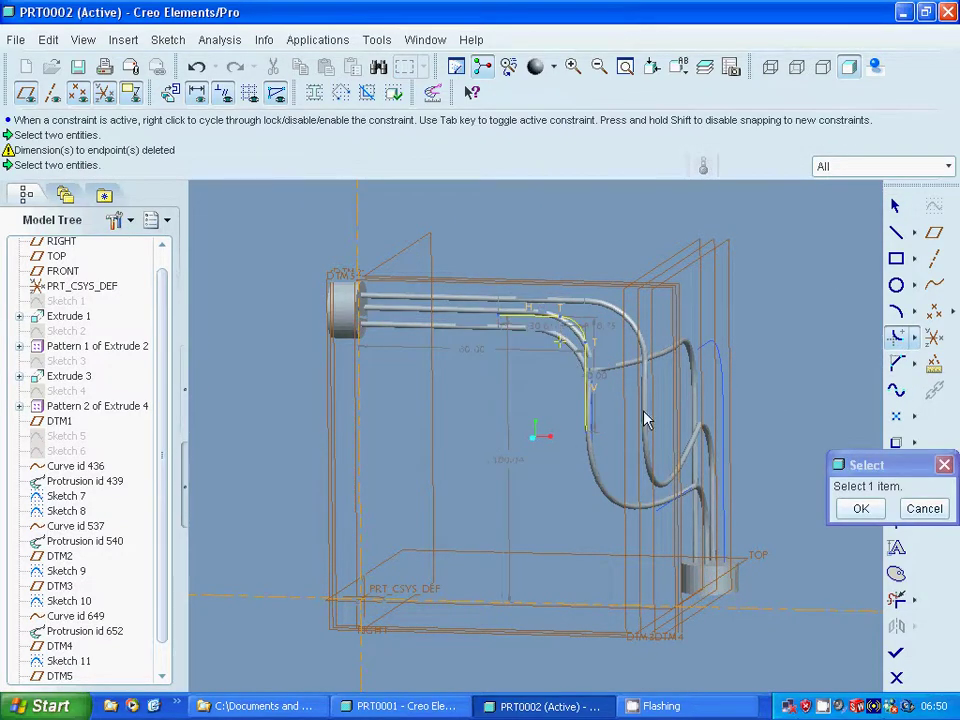
click(860, 510)
double_click(604, 324)
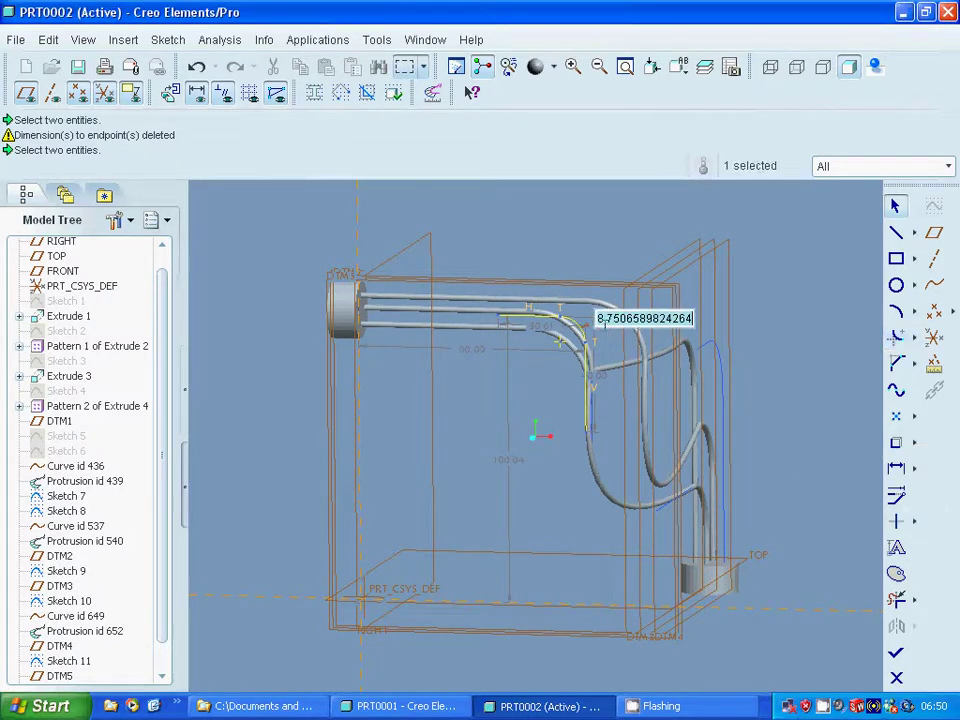
text(2)
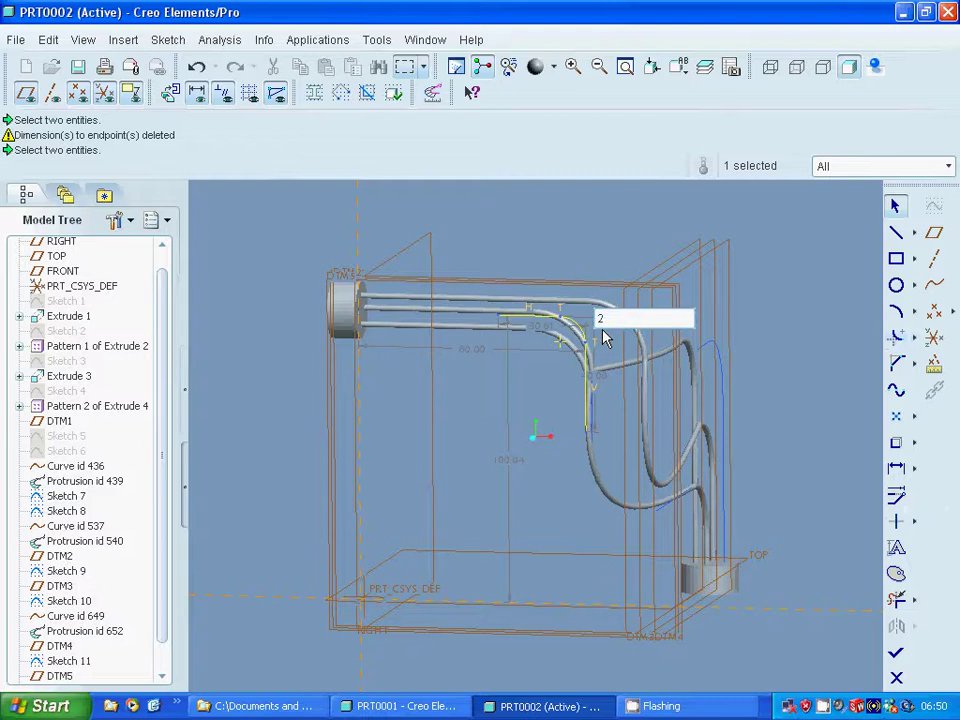
text(0)
key(Return)
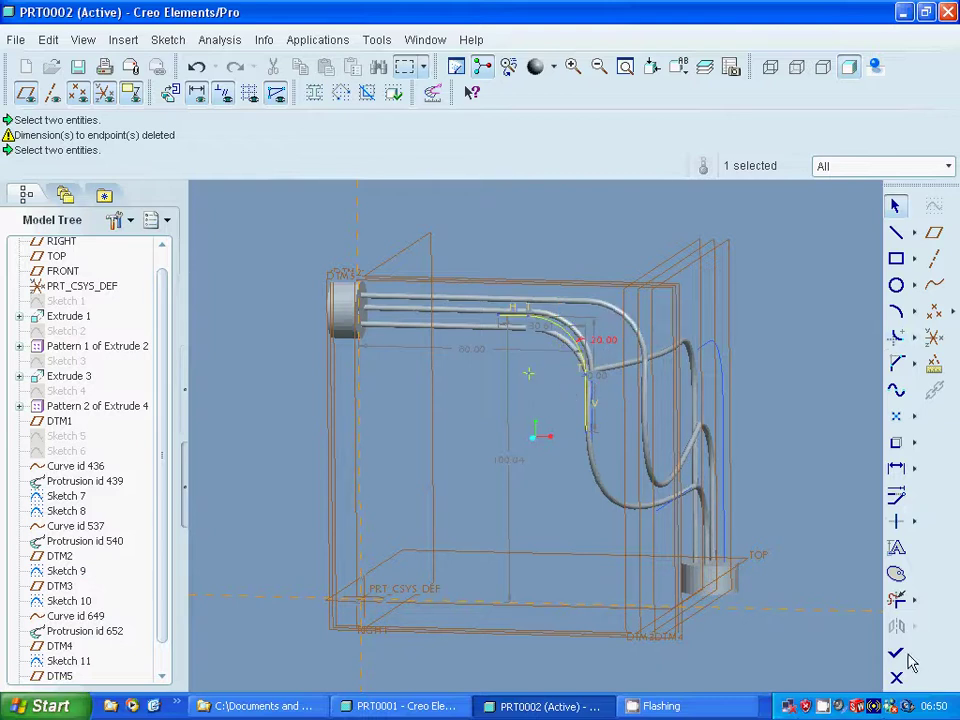
click(897, 653)
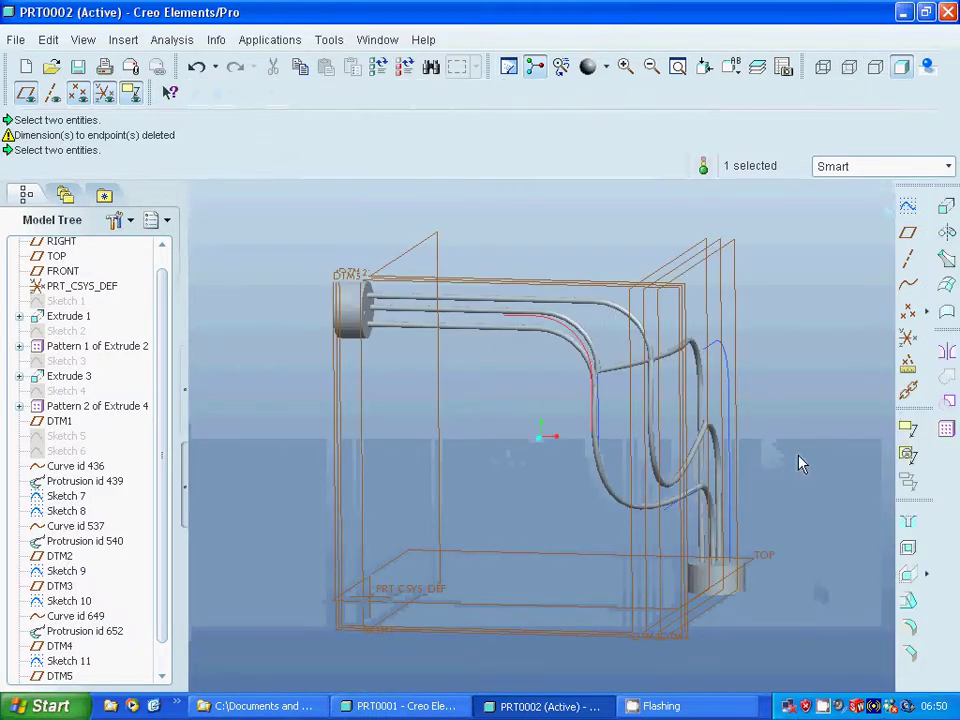
middle_drag(800, 463, 761, 476)
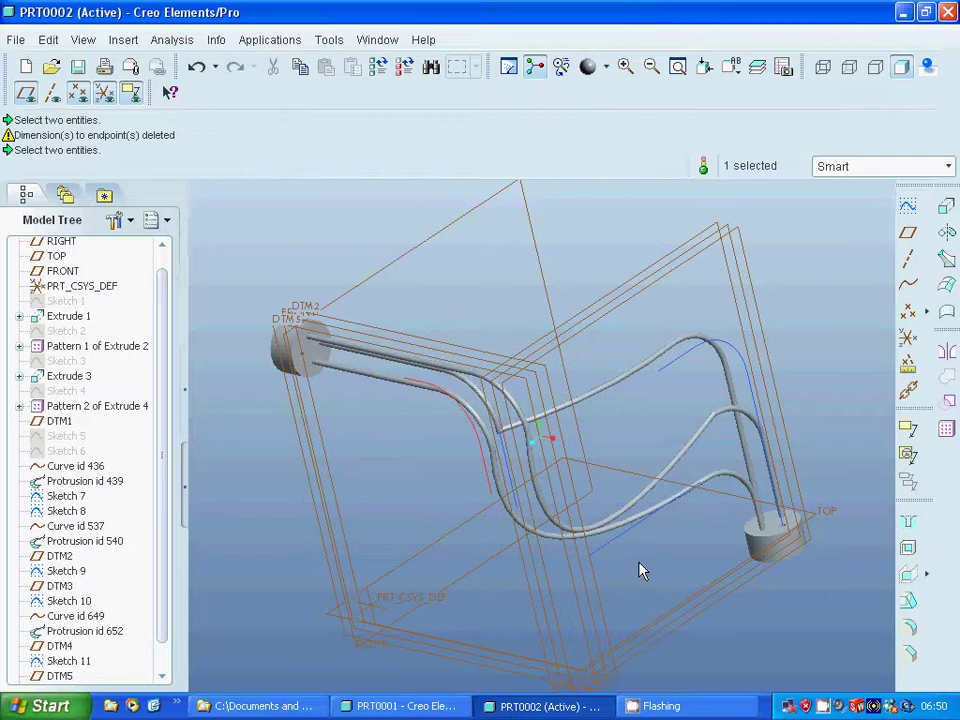
Step: Redefine Sketch 11, setting the vertical distance from the connector face to the horizontal path line to 40, and finish the sketch
middle_drag(630, 558, 630, 568)
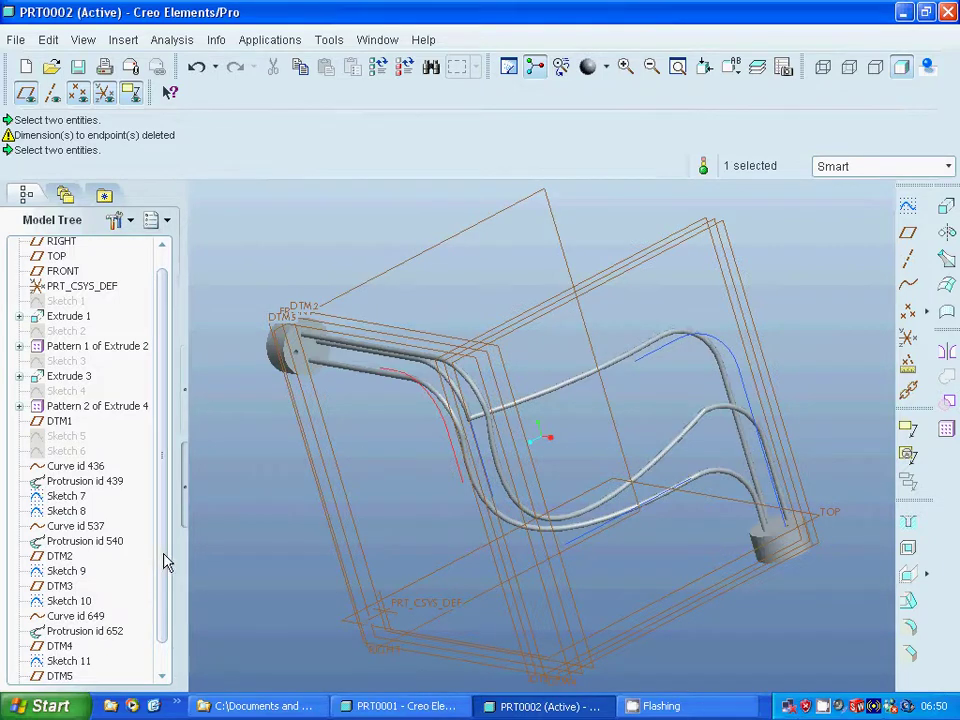
scroll(166, 562, down, 2)
right_click(82, 634)
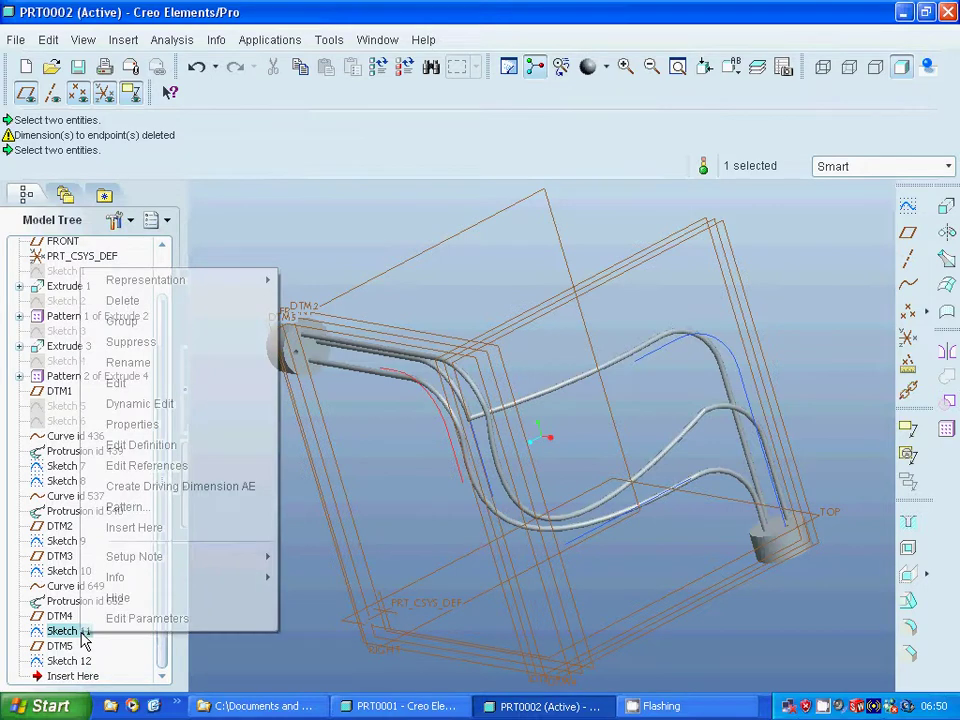
click(150, 452)
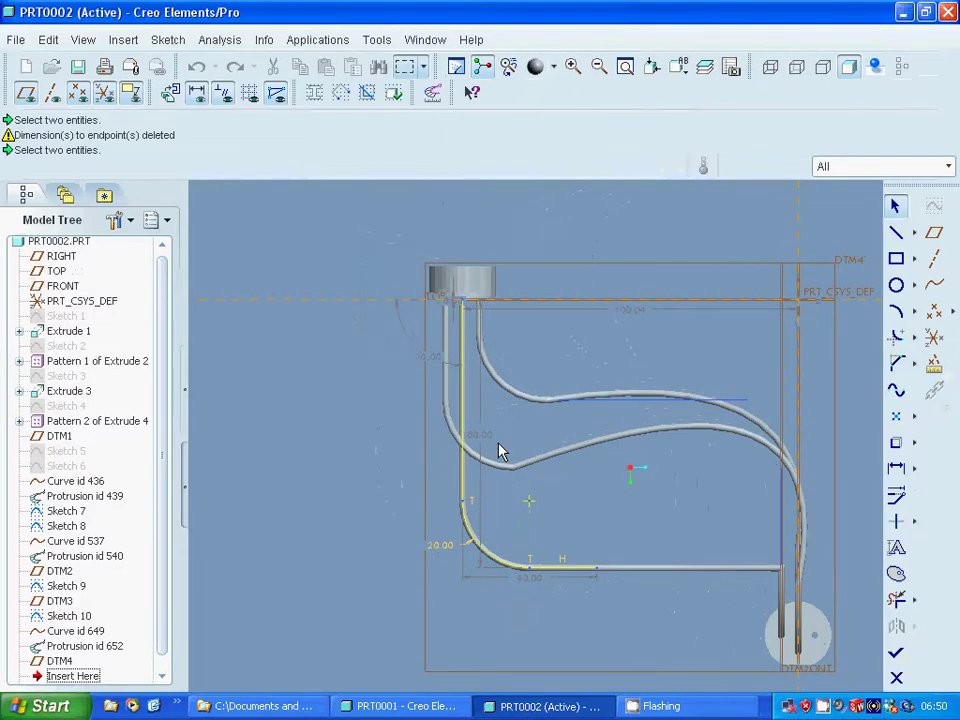
double_click(490, 444)
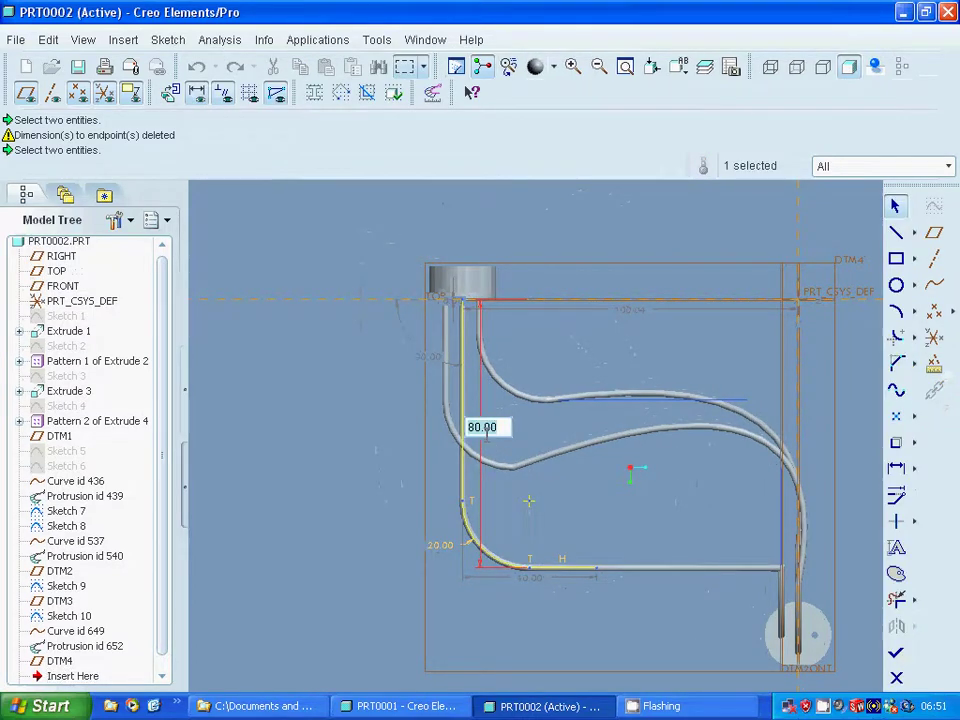
text(40)
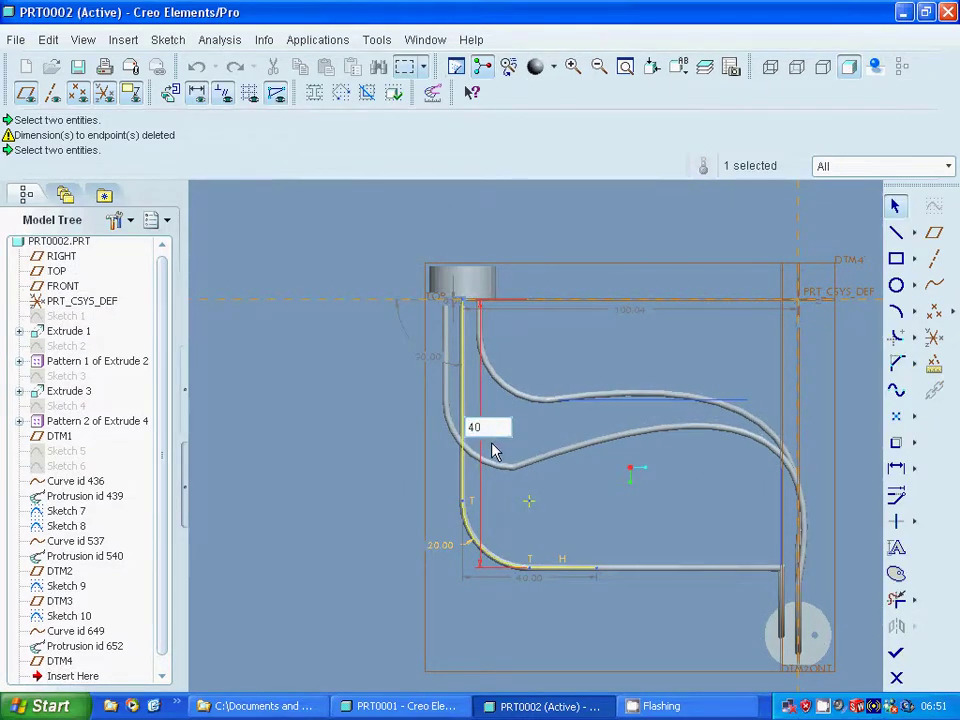
key(Return)
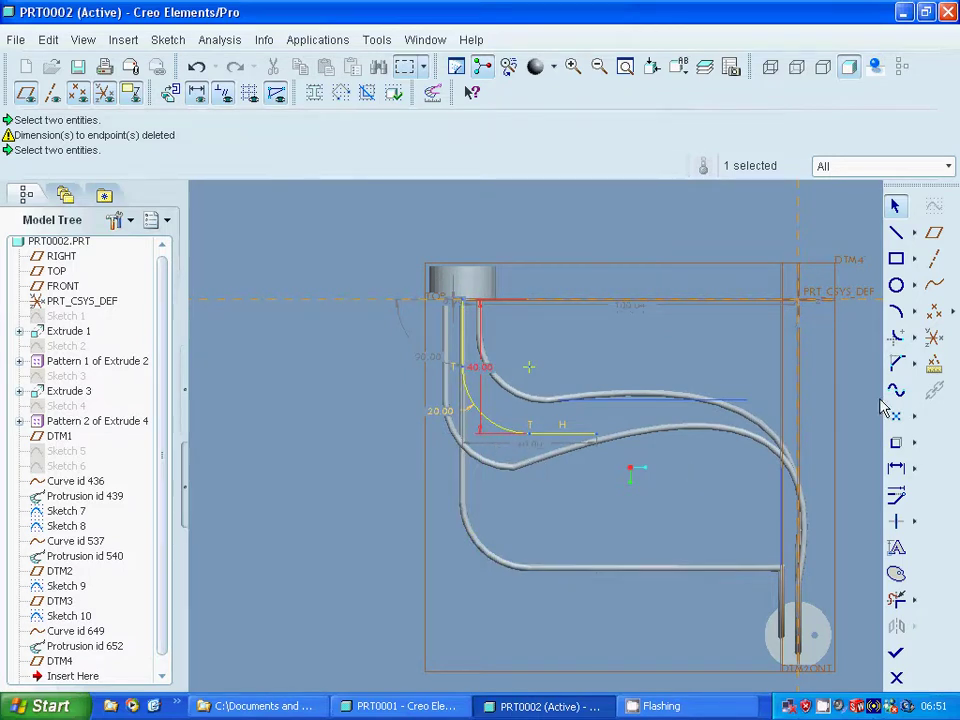
click(896, 652)
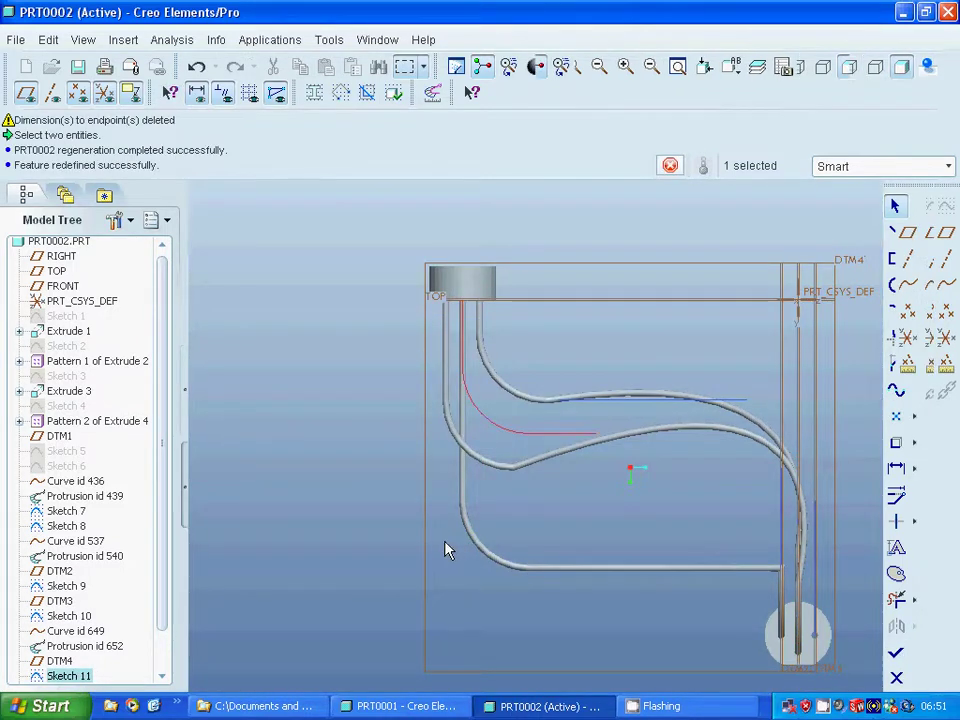
Step: Reopen Sketch 11 for inspection, quit it without saving, and undo its last dimension change
mouse_move(351, 531)
middle_down()
mouse_move(339, 497)
mouse_move(354, 477)
middle_up()
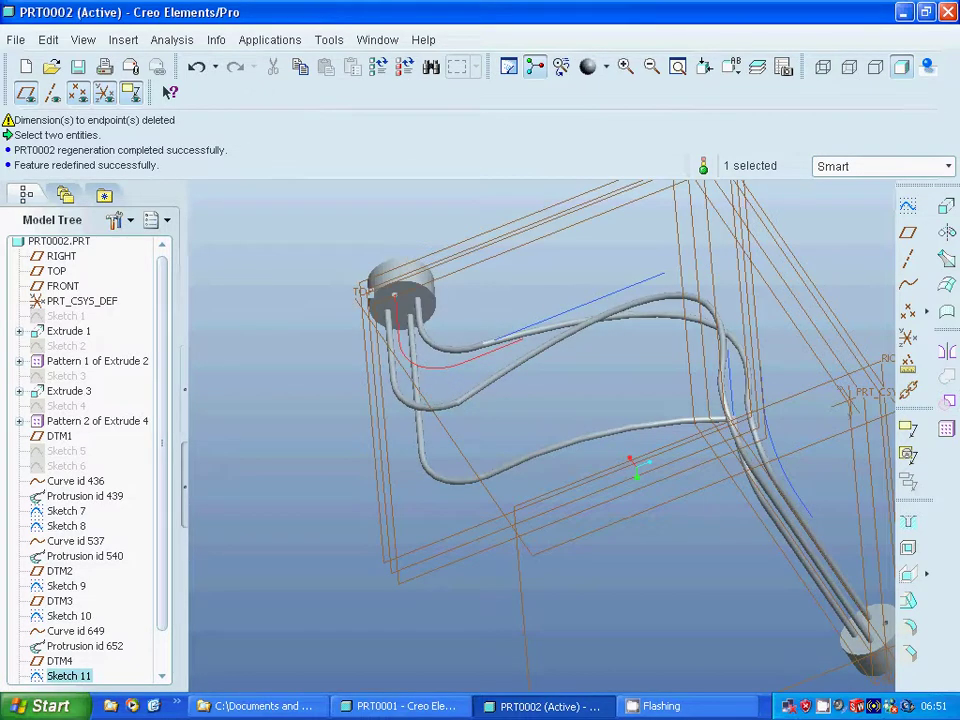
middle_drag(357, 487, 360, 499)
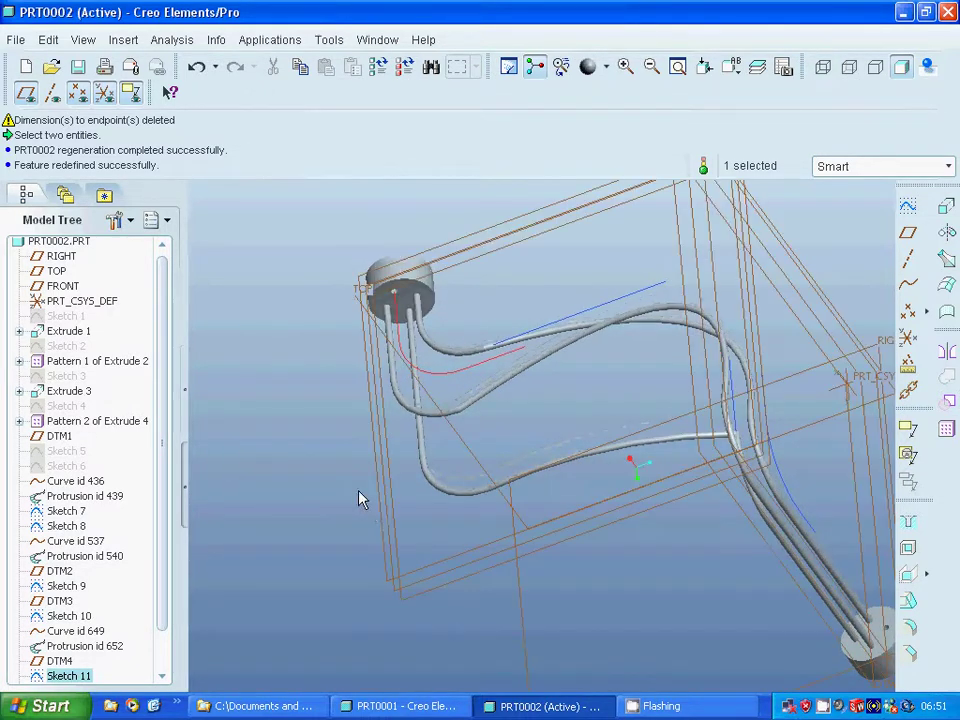
right_click(68, 672)
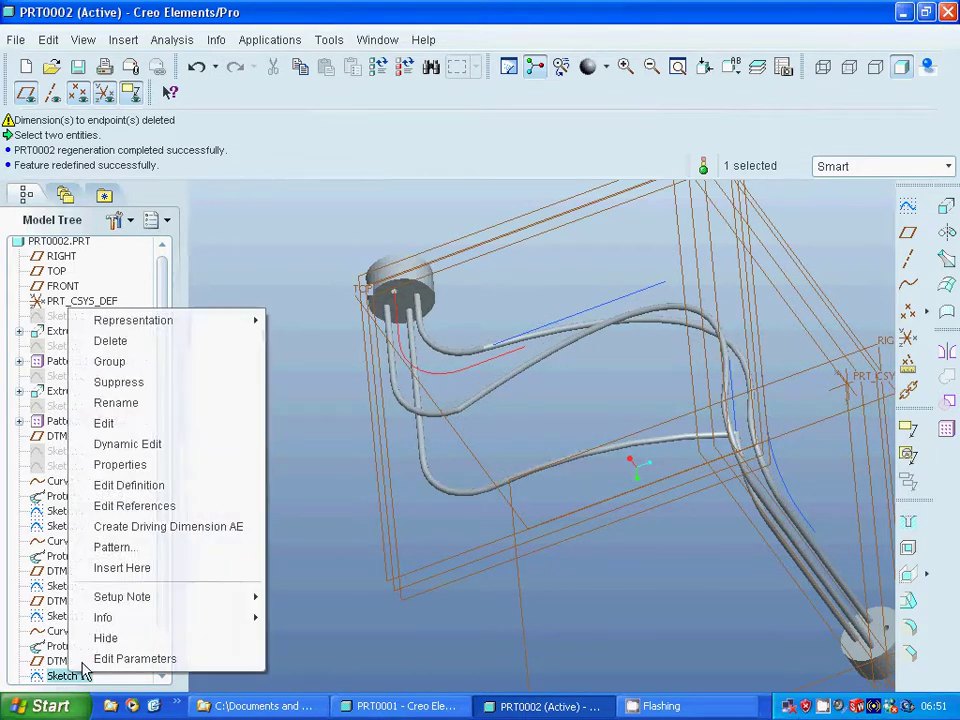
click(143, 486)
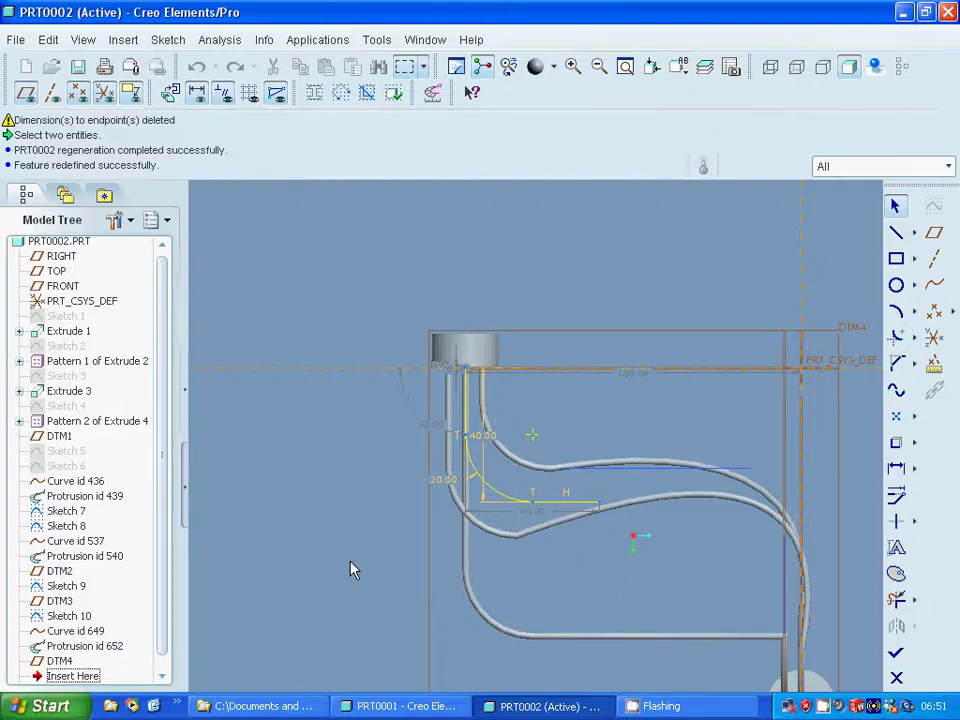
mouse_move(349, 568)
middle_down()
mouse_move(329, 499)
mouse_move(302, 501)
mouse_move(300, 514)
mouse_move(326, 545)
mouse_move(311, 503)
mouse_move(318, 510)
middle_up()
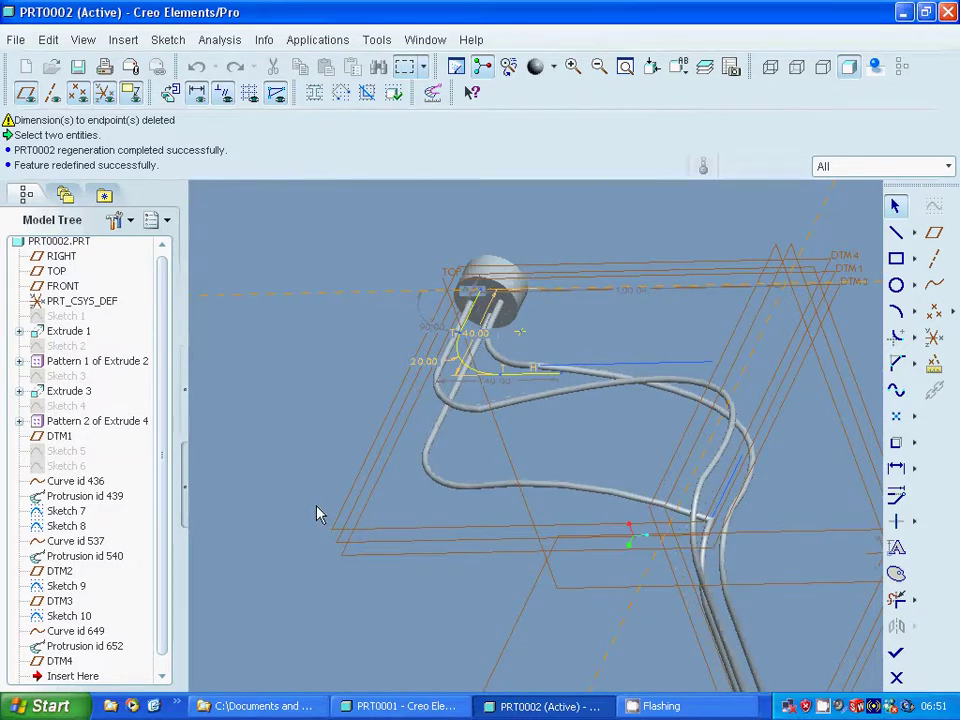
scroll(317, 510, up, 3)
scroll(318, 563, down, 1)
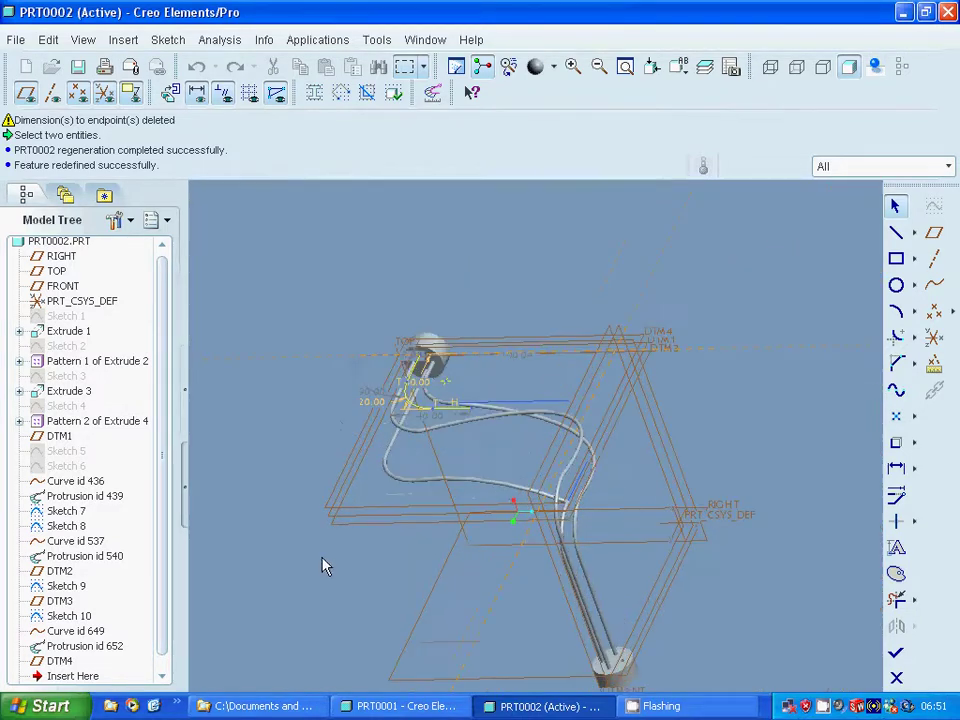
click(896, 678)
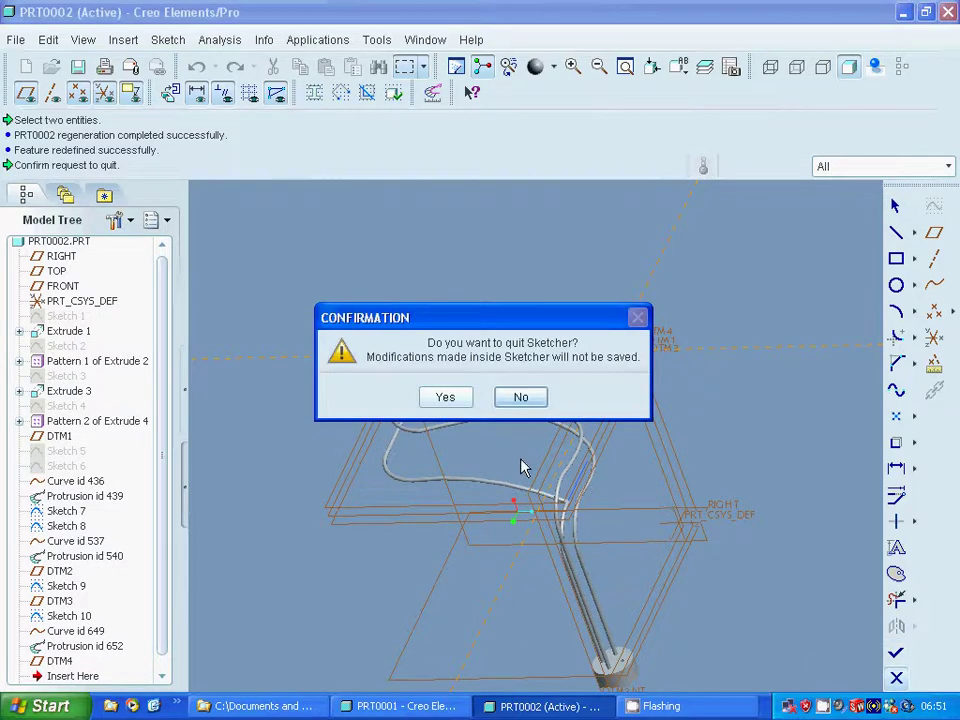
click(445, 398)
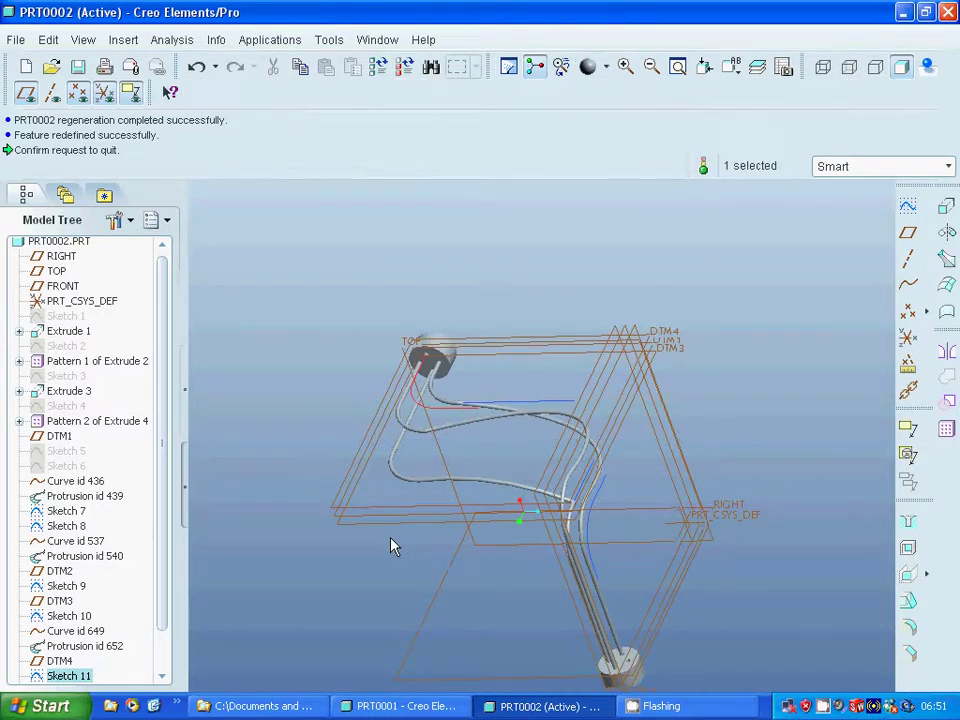
key(ctrl+z)
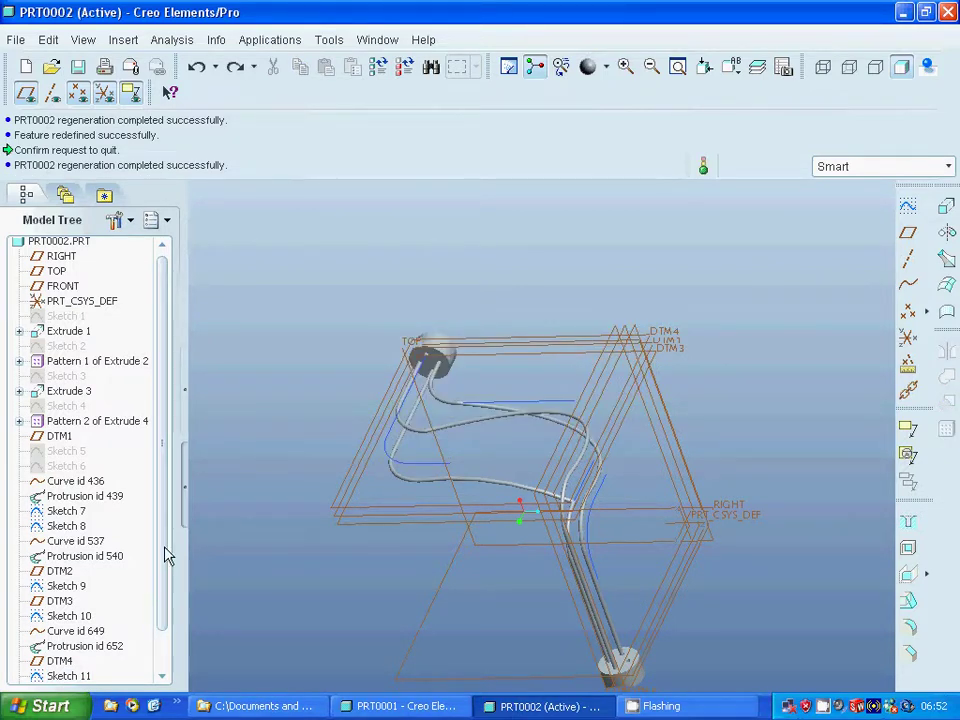
Step: Redefine Sketch 12, setting the length of the horizontal path line to 80 so it reaches the connector face, and finish the sketch
scroll(165, 575, down, 1)
click(73, 665)
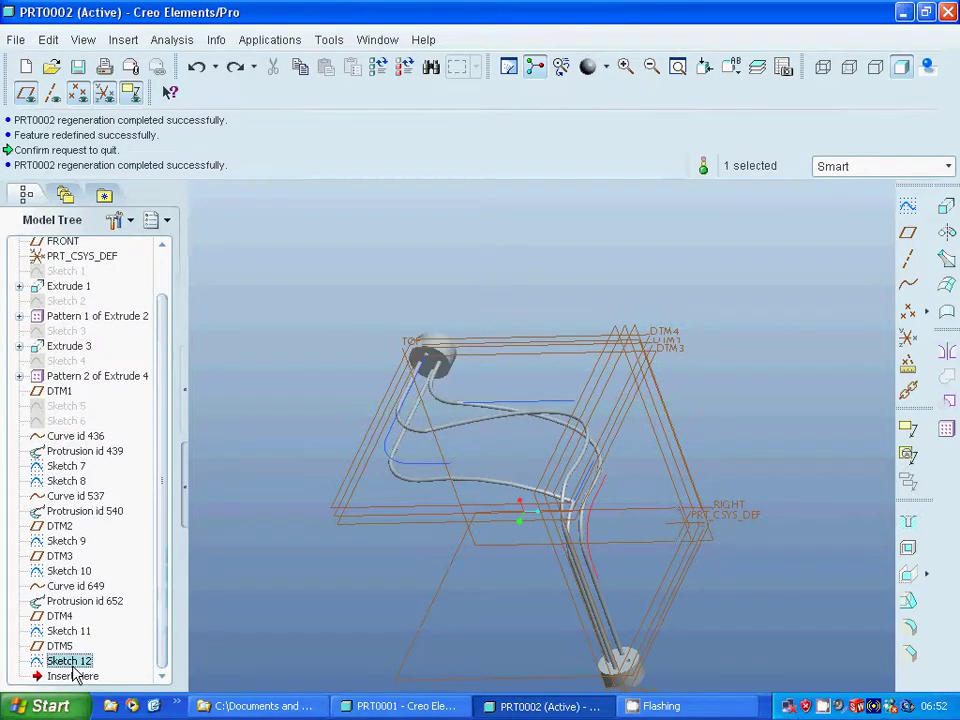
right_click(72, 666)
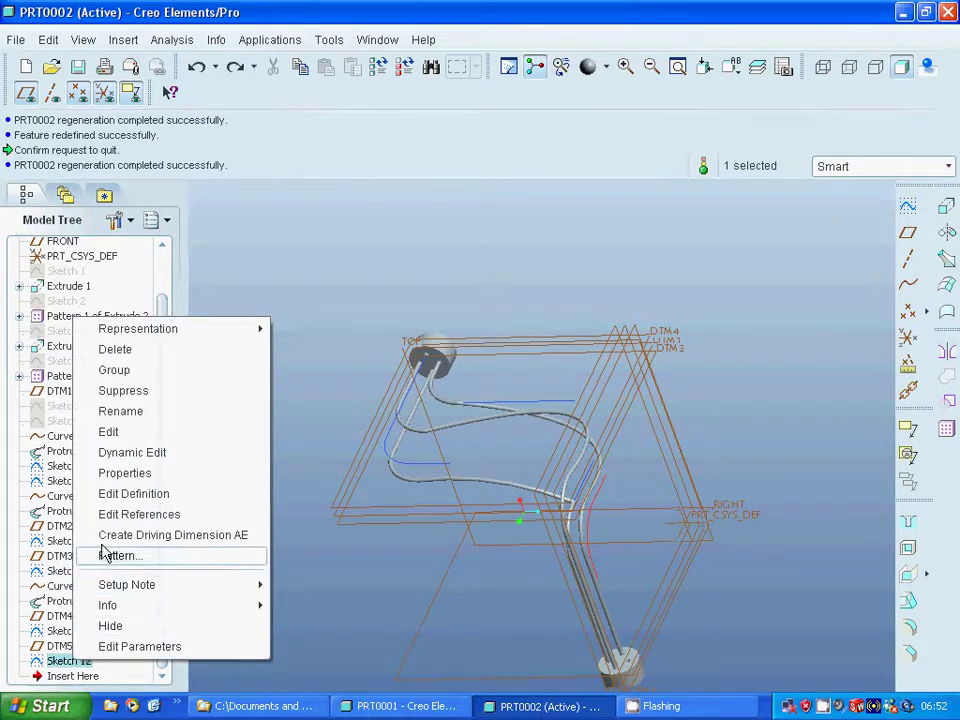
click(124, 500)
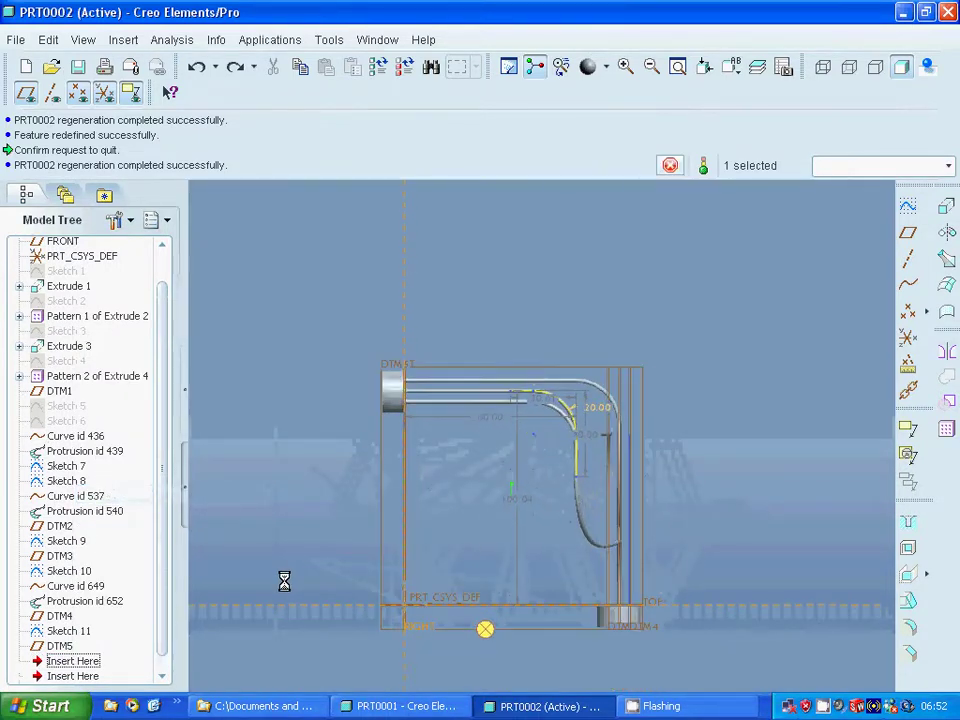
click(529, 407)
double_click(529, 407)
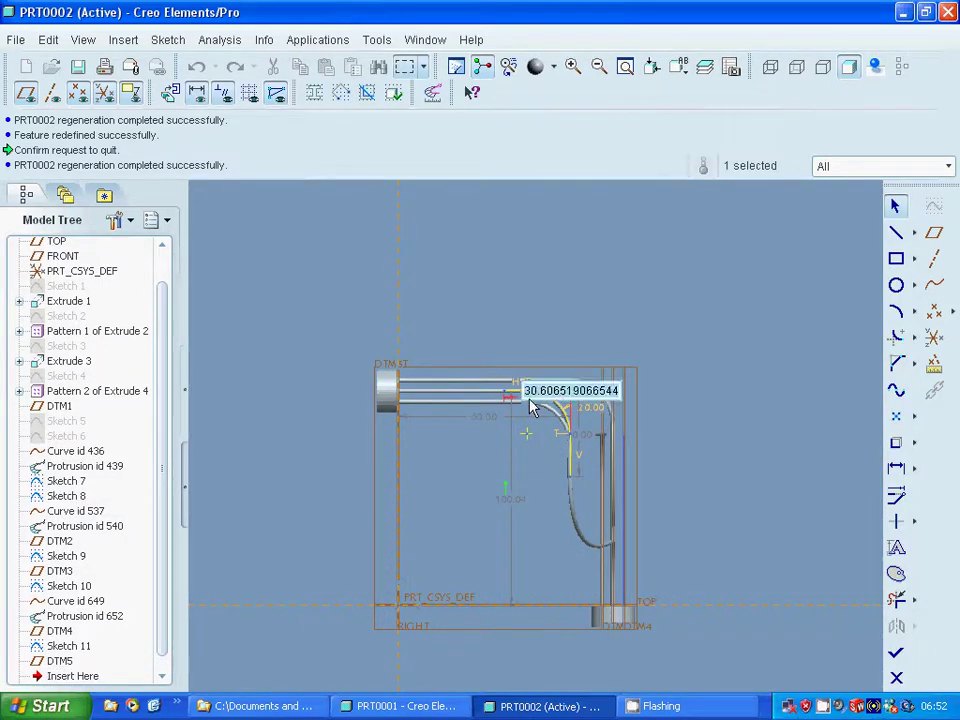
text(80)
key(Return)
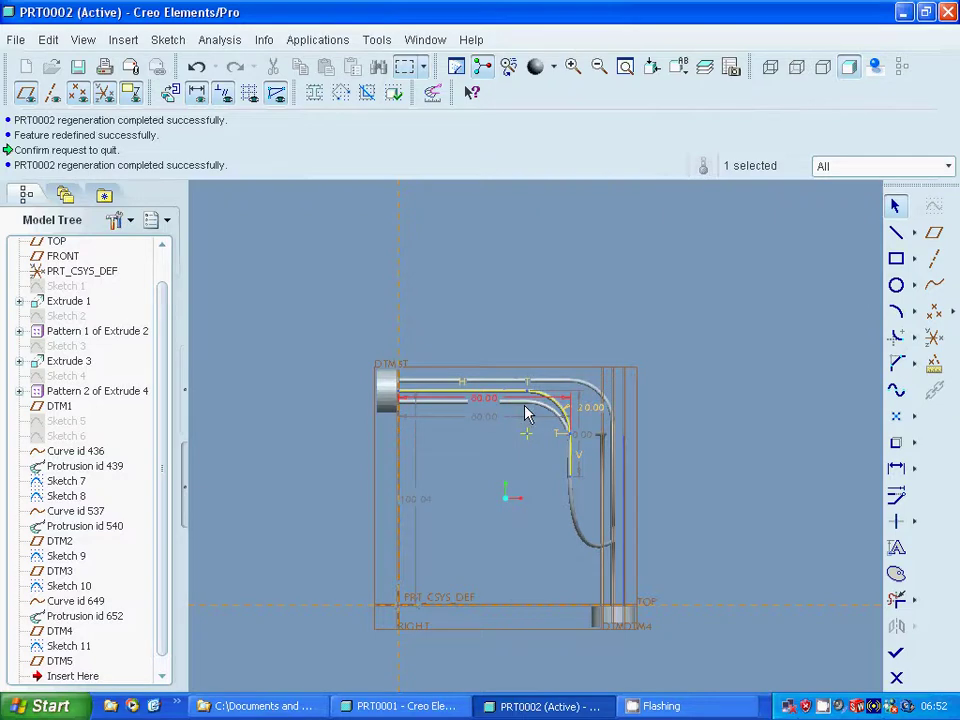
middle_click(670, 495)
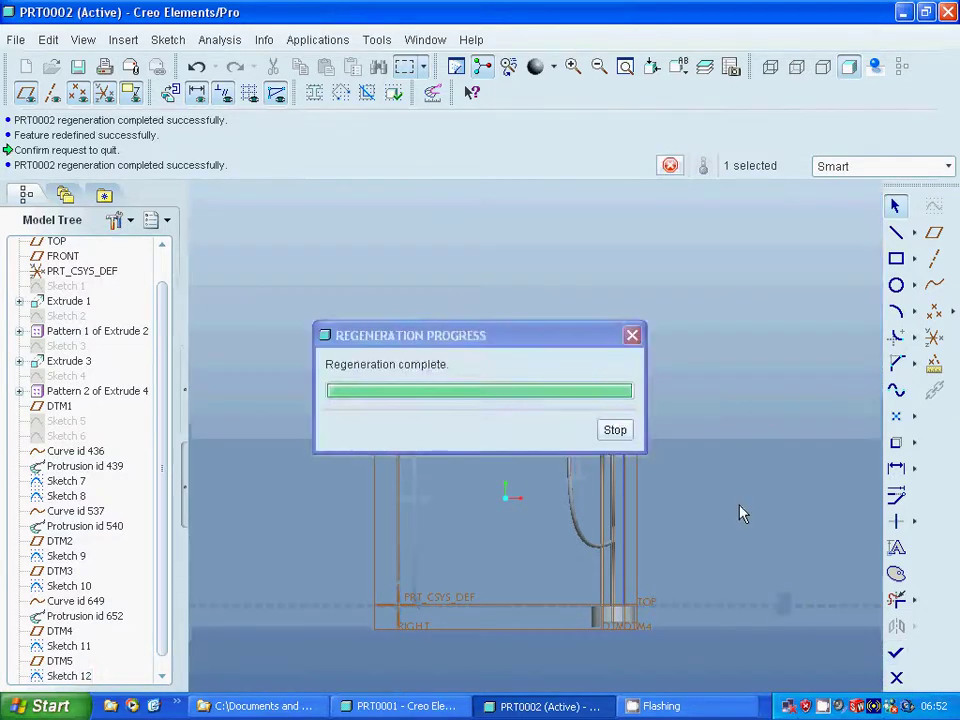
middle_drag(737, 523, 676, 557)
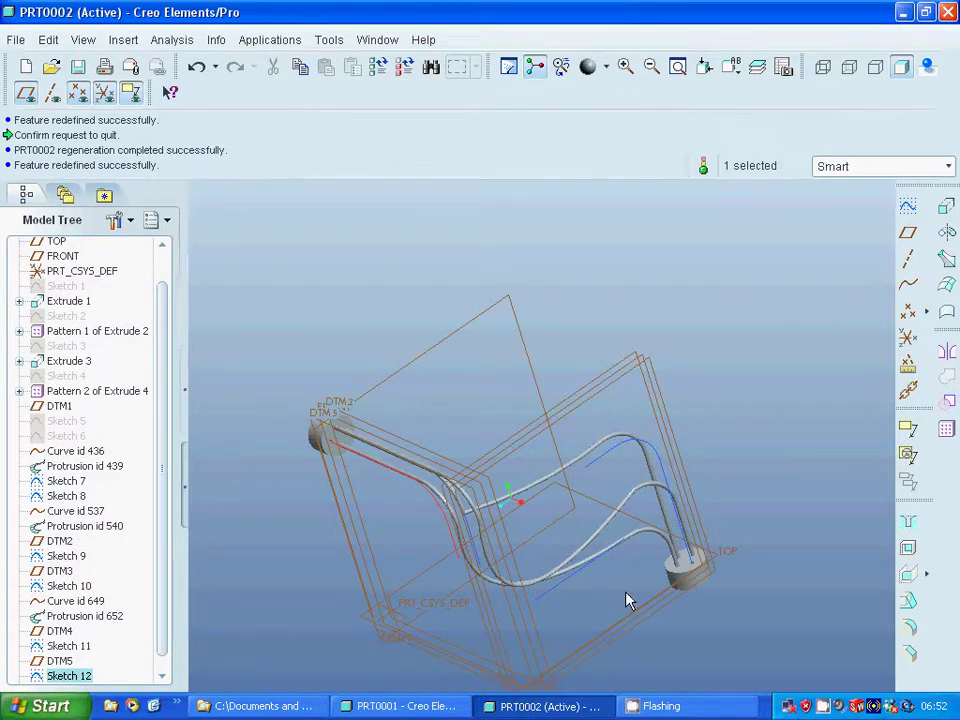
Step: Create a spline datum curve through both fillet-side points of Sketch 12, its arc start and free end, and the fillet end of Sketch 11
click(906, 287)
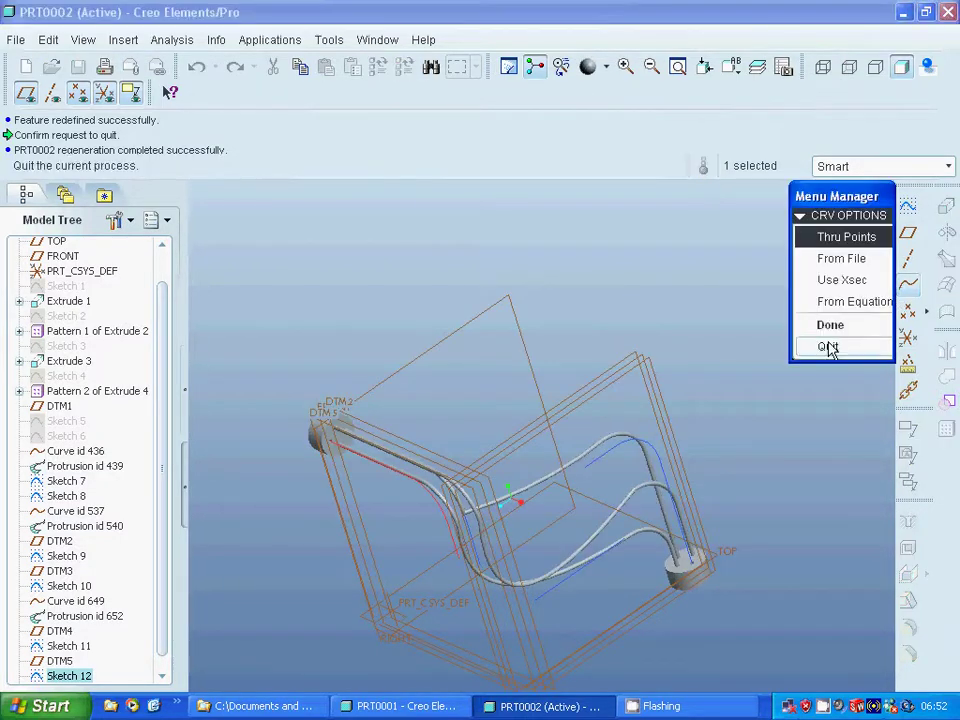
click(817, 330)
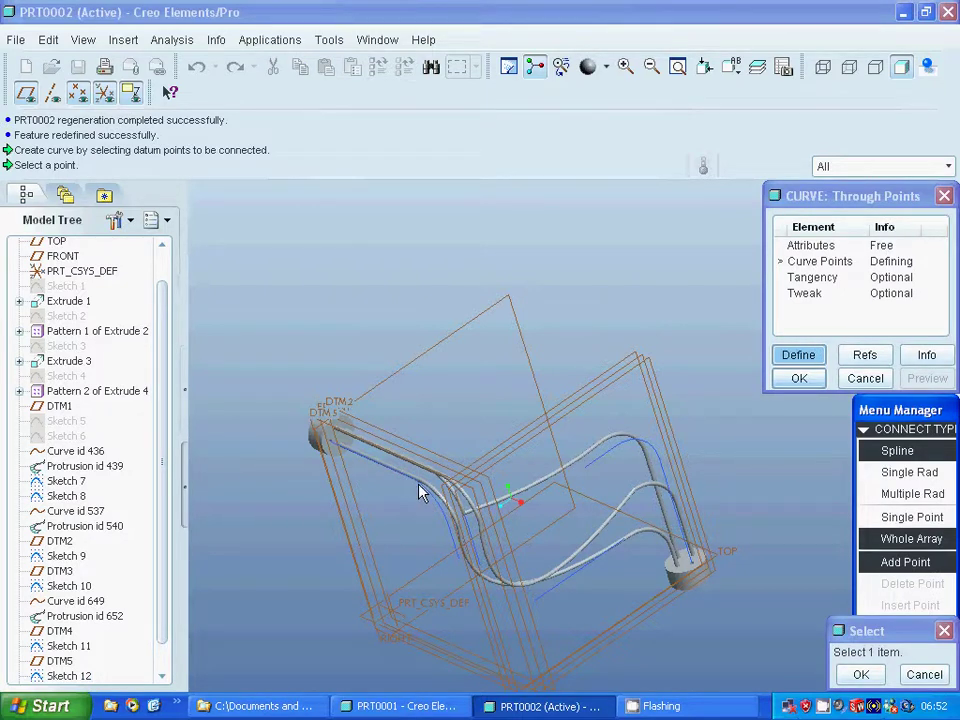
mouse_move(418, 507)
middle_down()
mouse_move(422, 486)
mouse_move(427, 497)
middle_up()
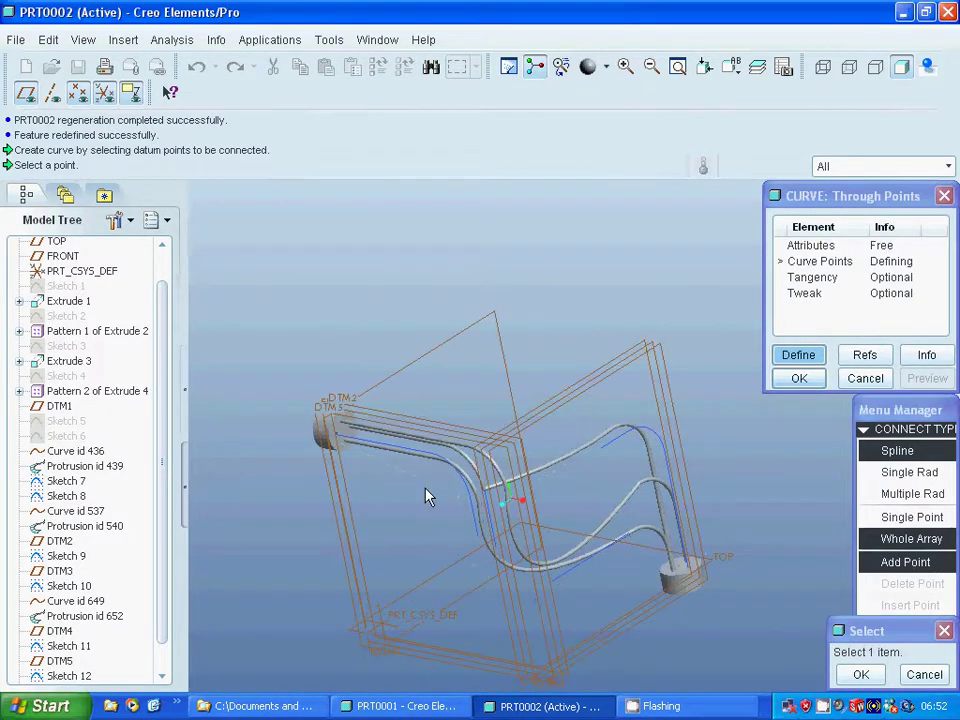
click(439, 461)
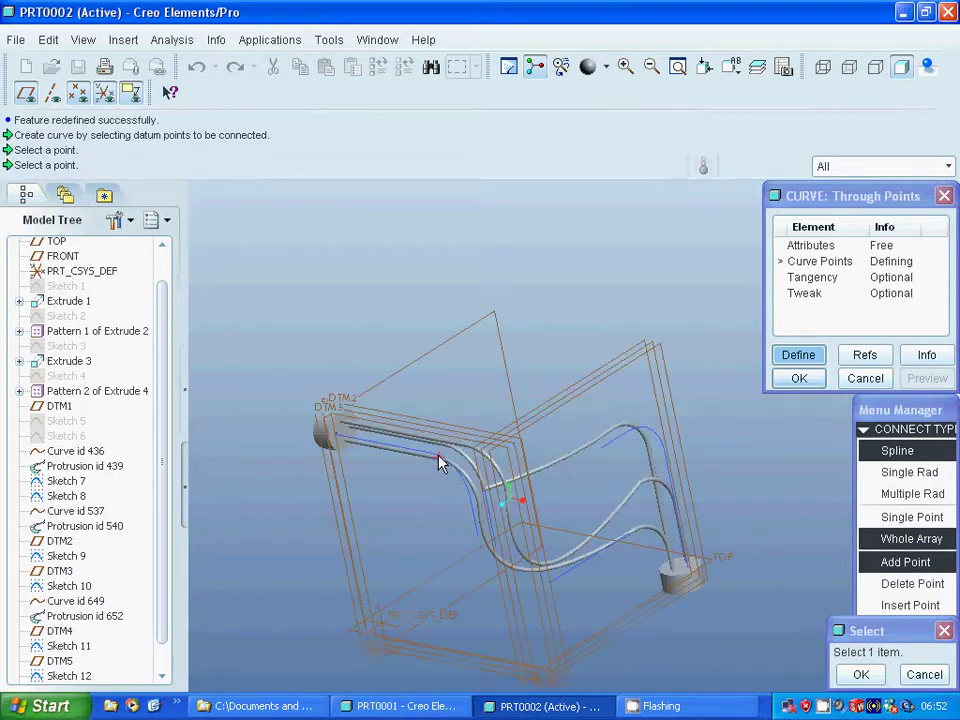
click(478, 538)
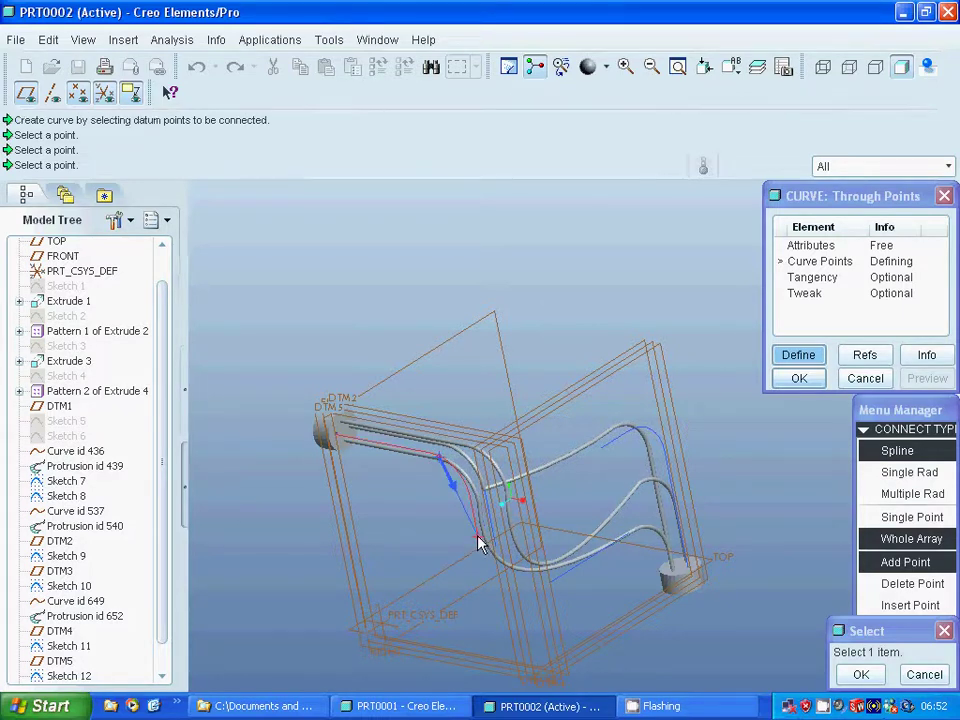
click(630, 433)
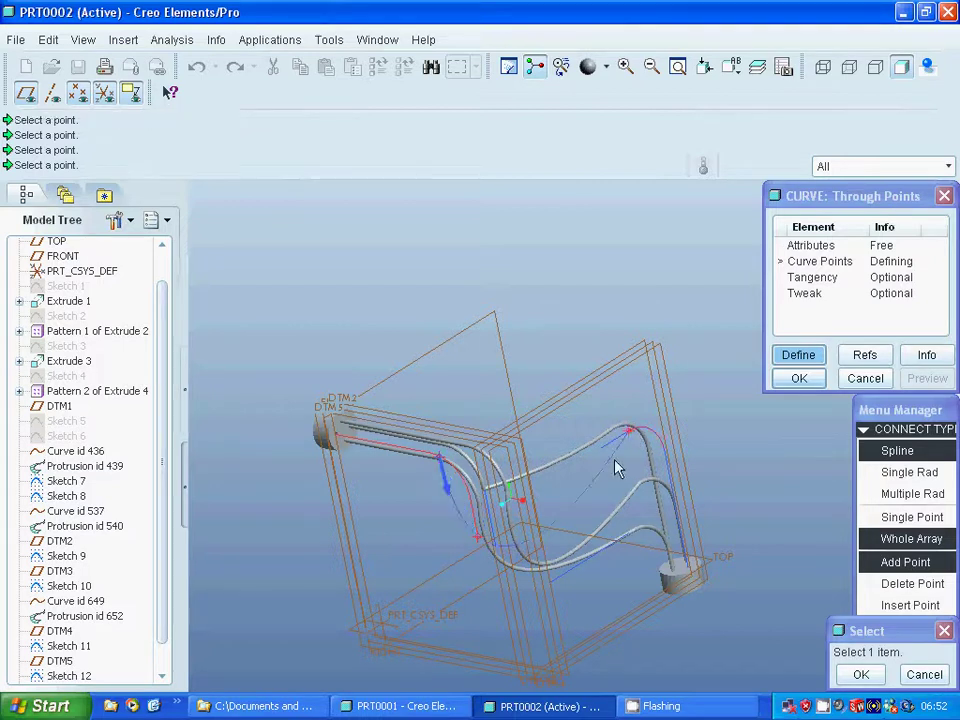
click(858, 675)
click(889, 630)
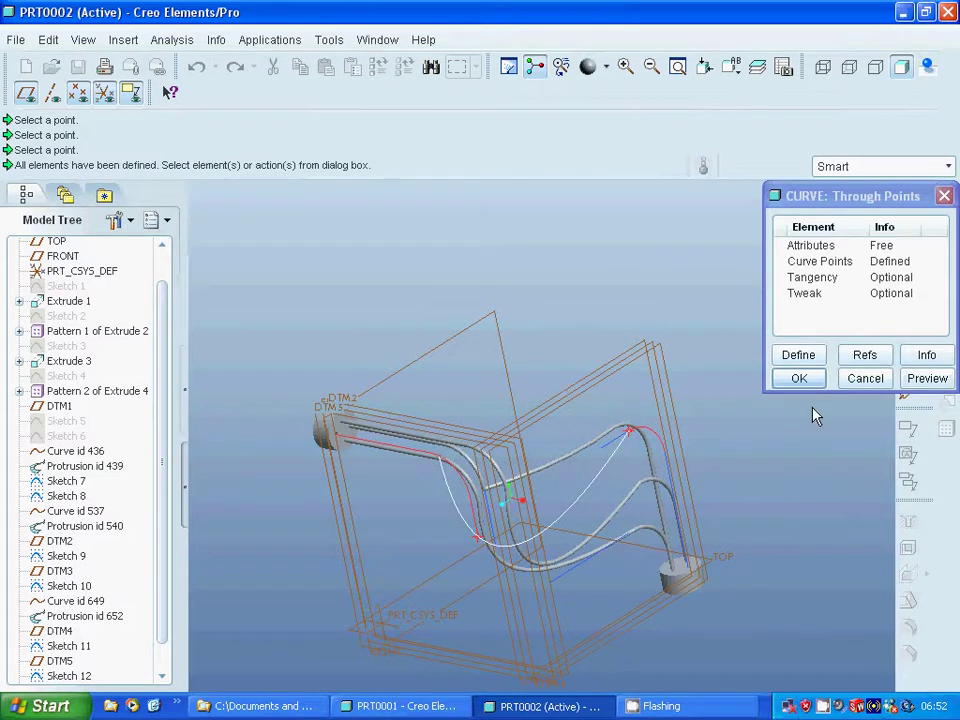
click(799, 378)
click(529, 368)
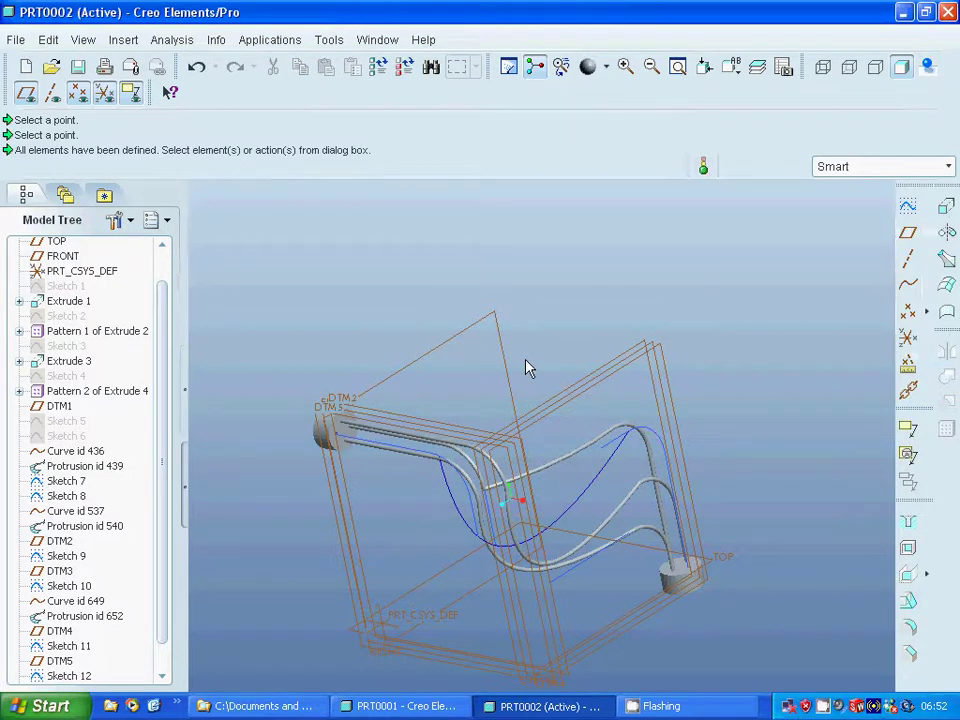
click(123, 40)
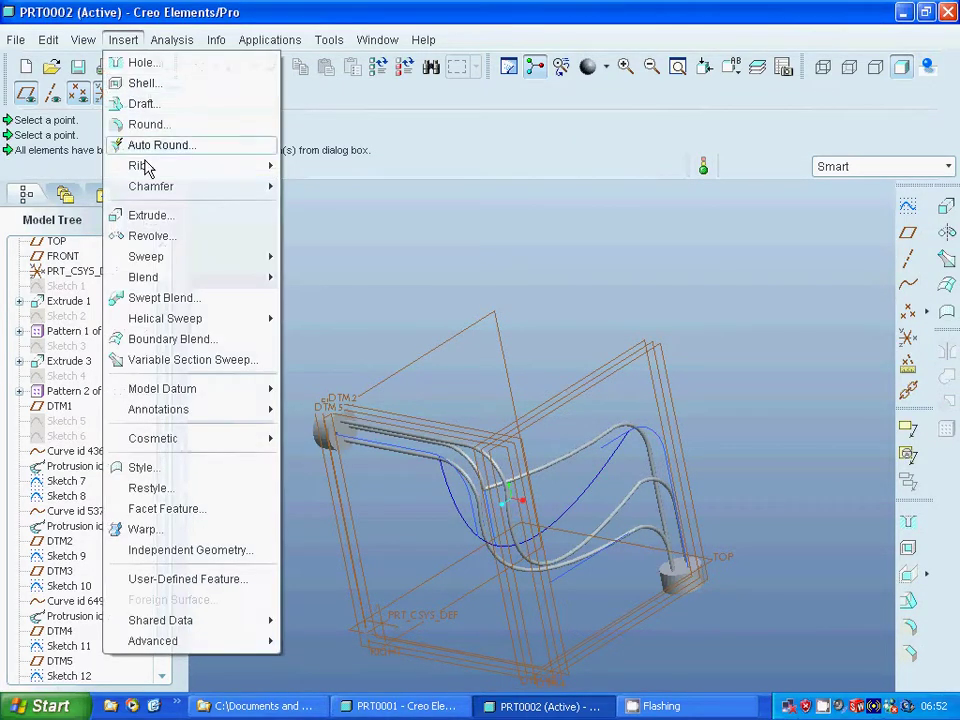
mouse_move(156, 256)
click(330, 257)
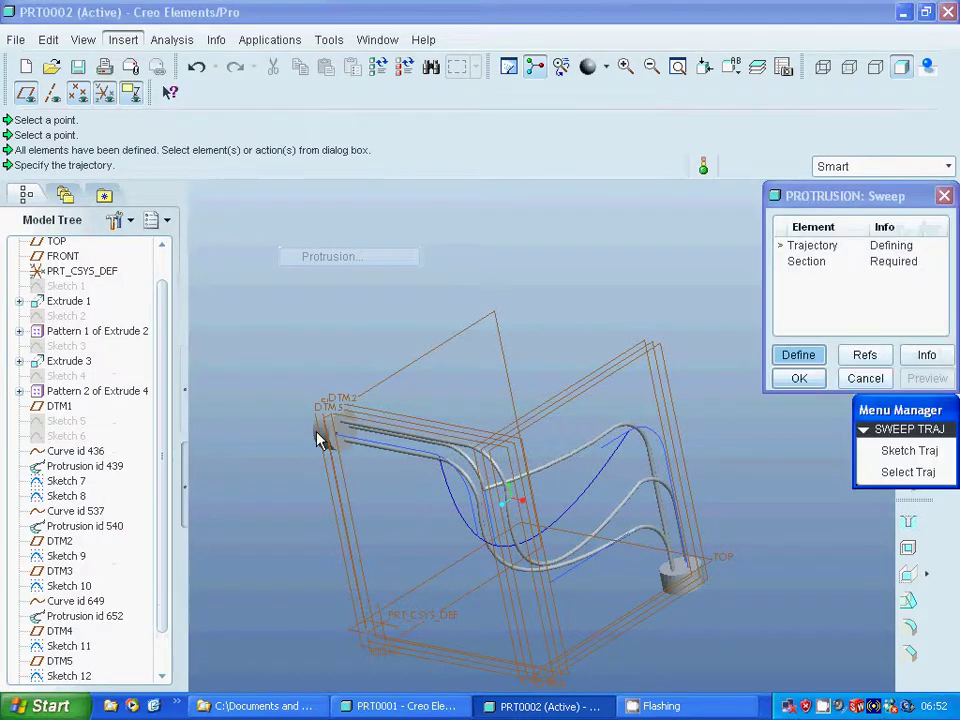
click(373, 448)
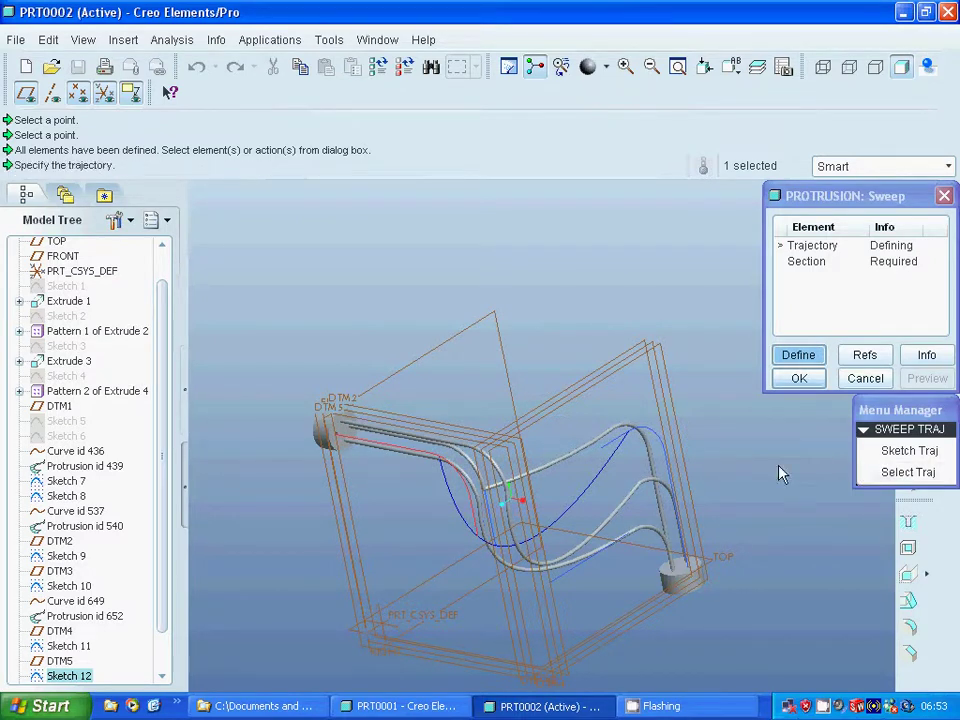
click(908, 472)
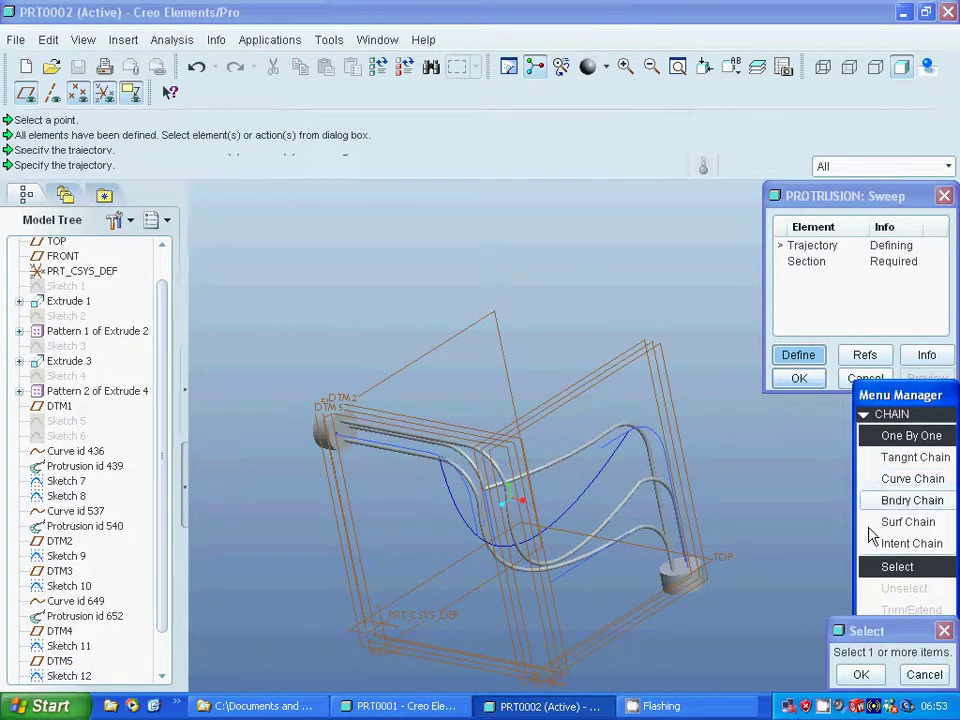
click(424, 457)
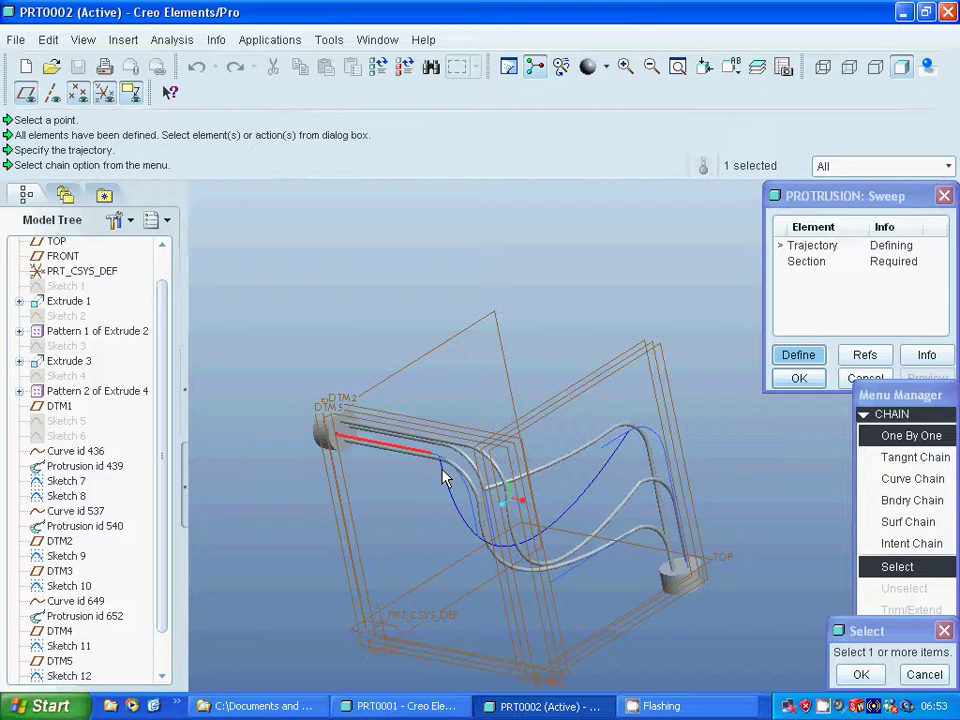
click(445, 478)
click(925, 676)
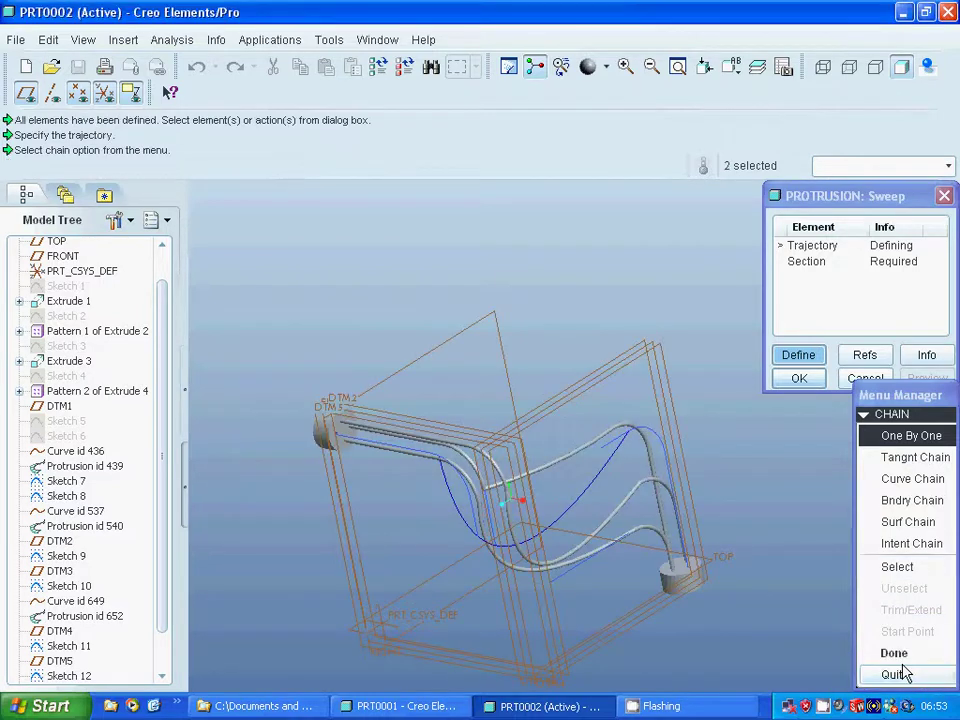
click(890, 674)
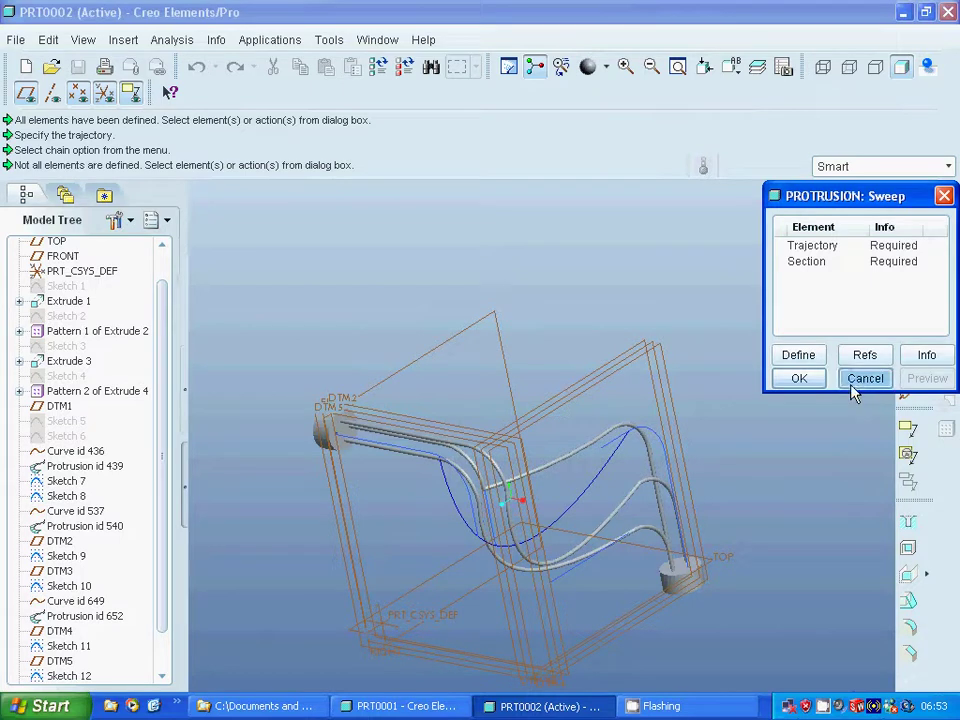
click(860, 380)
click(822, 322)
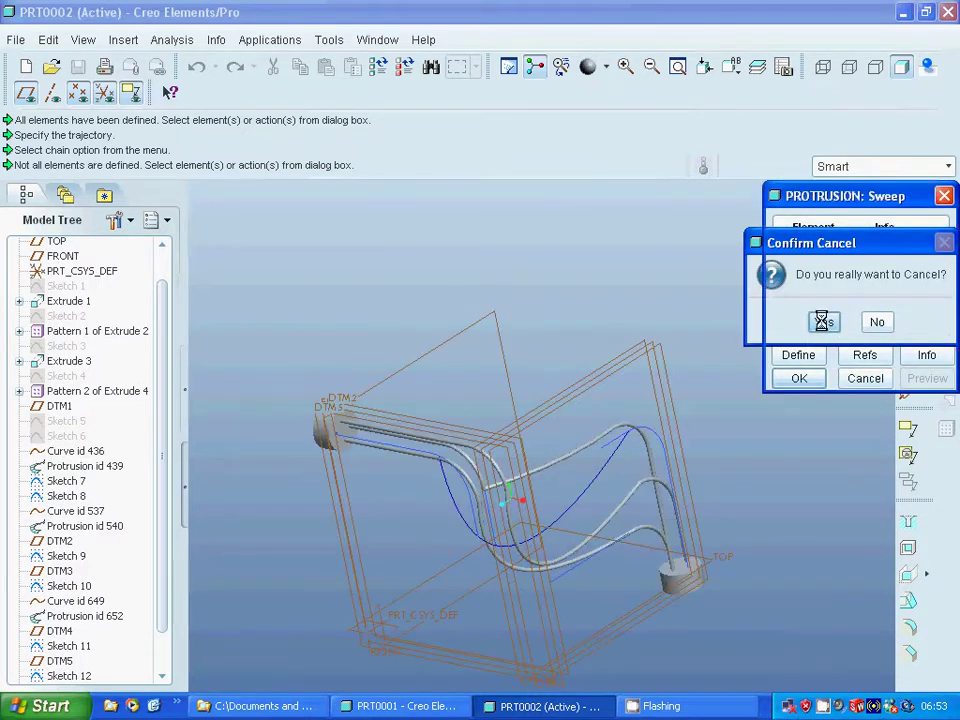
Step: Delete the spline datum curve joining Sketch 12 to Sketch 11
click(448, 503)
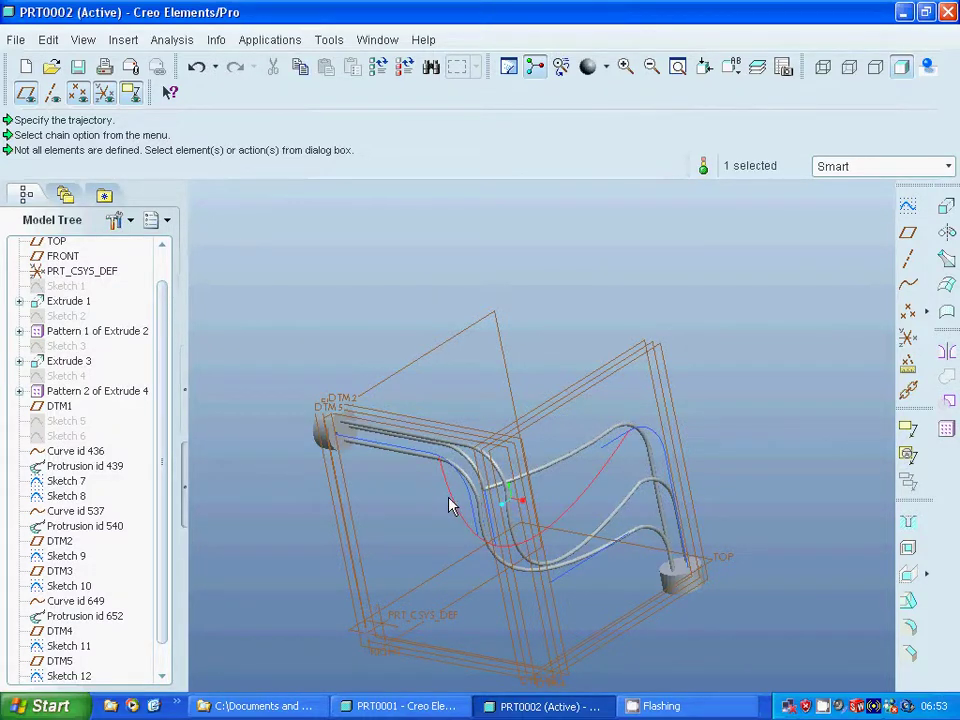
right_click(449, 504)
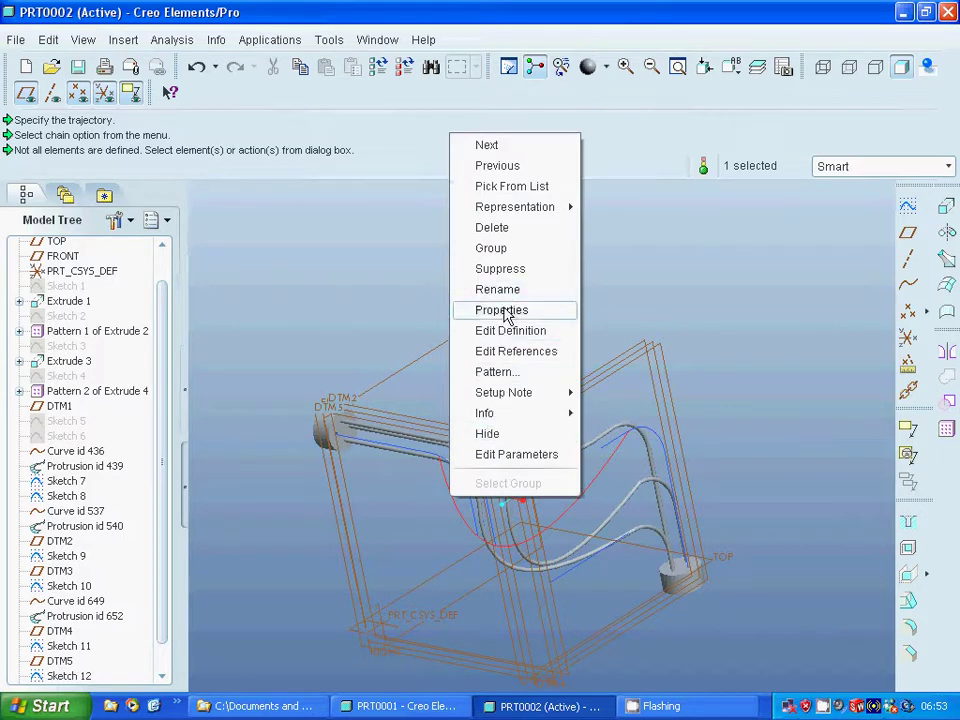
click(508, 232)
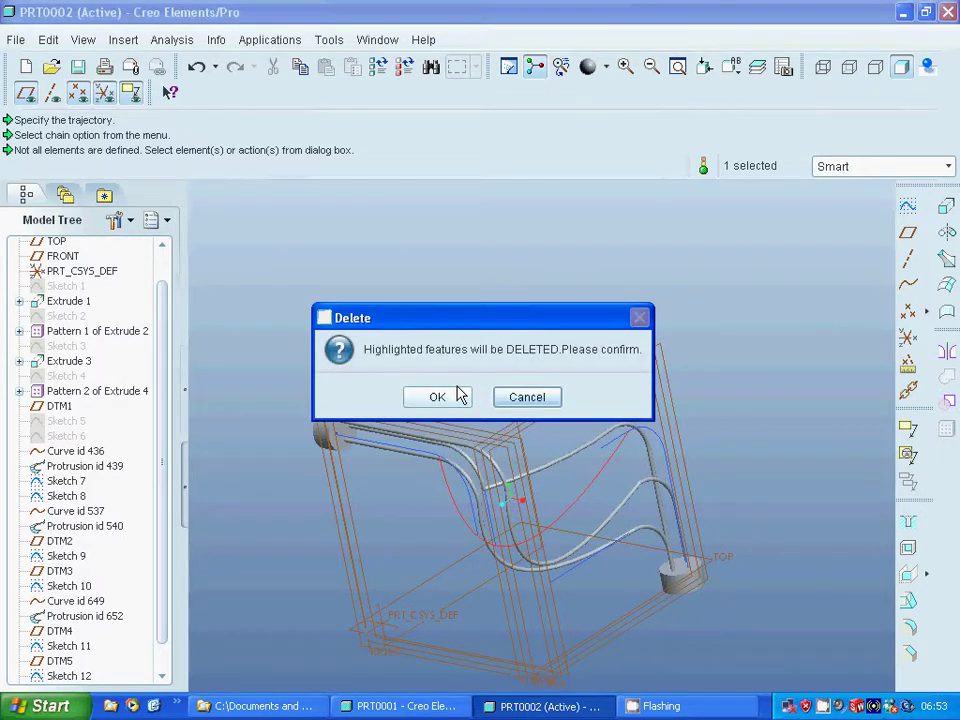
click(435, 396)
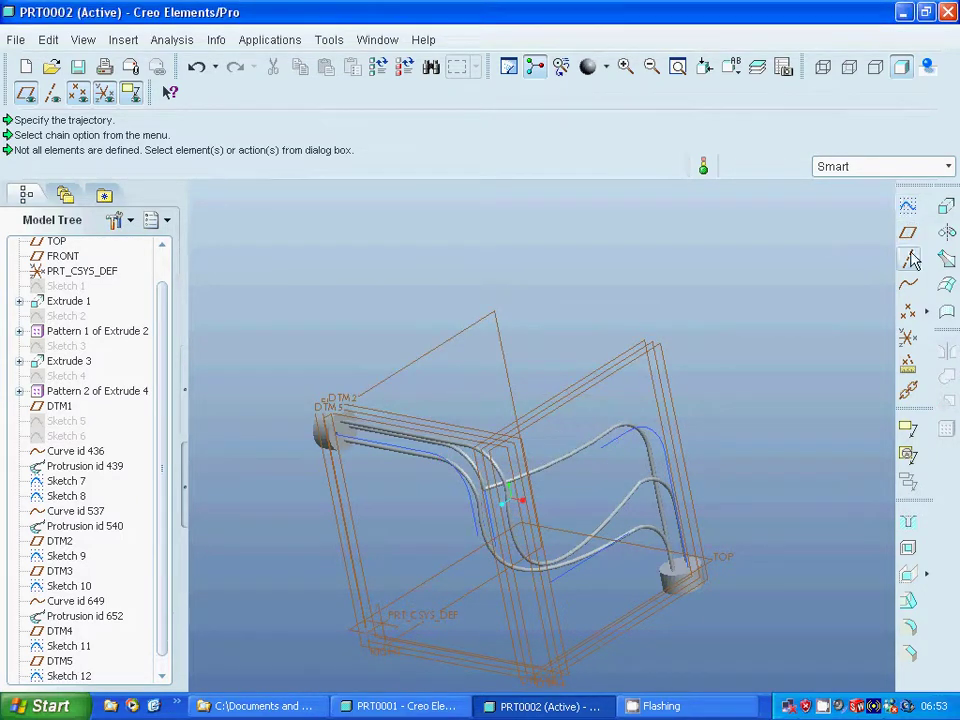
Step: Create a spline datum curve through the arc's far end and free line end of Sketch 12 and the fillet end of Sketch 11
click(907, 284)
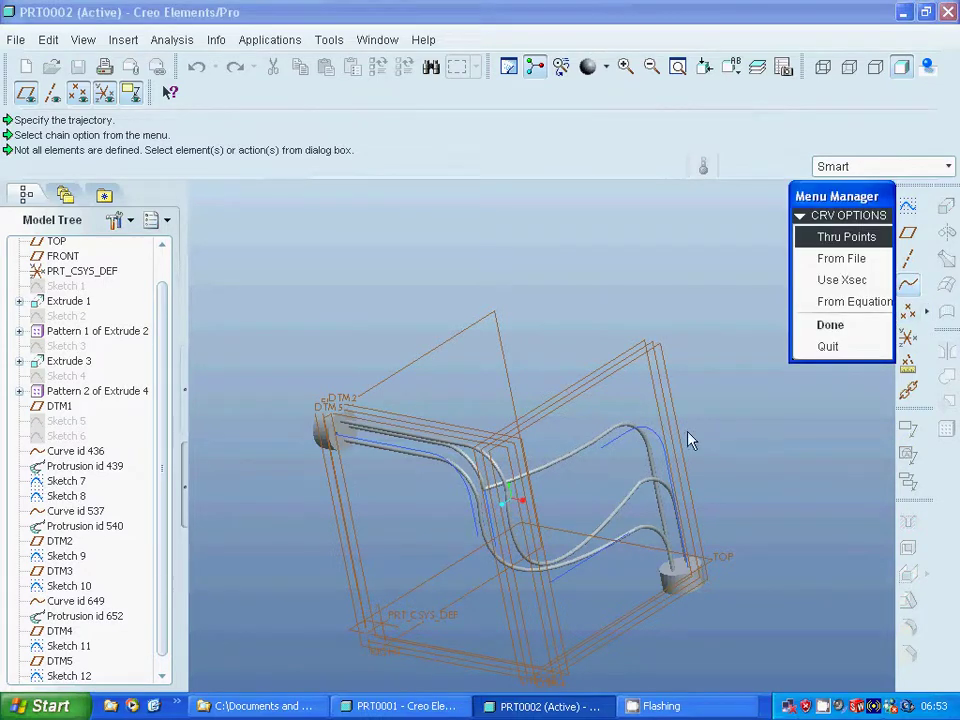
click(830, 325)
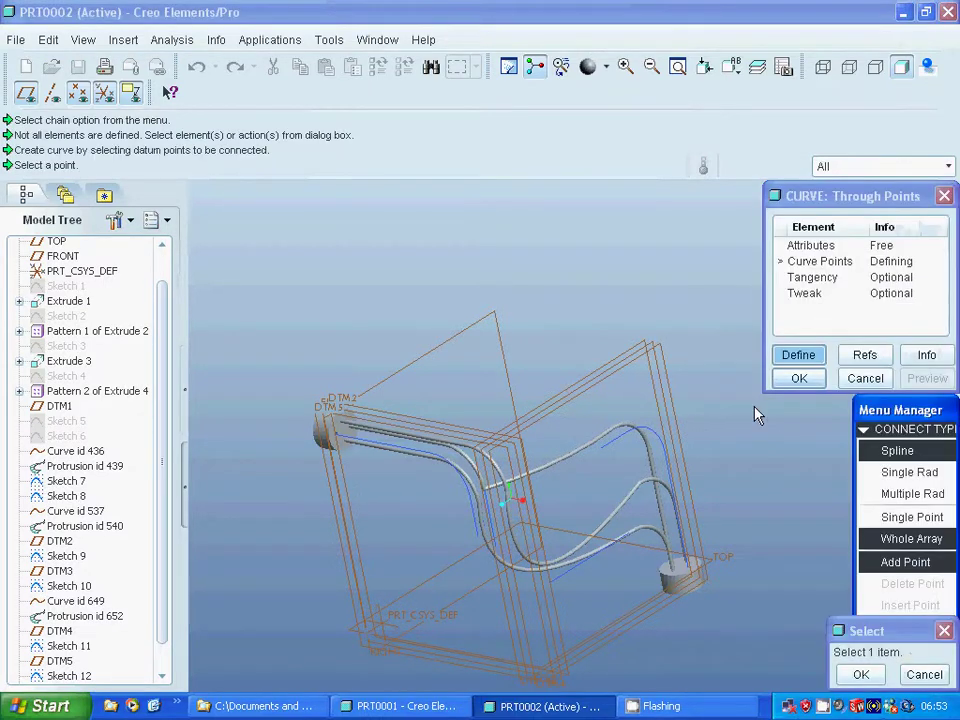
click(471, 499)
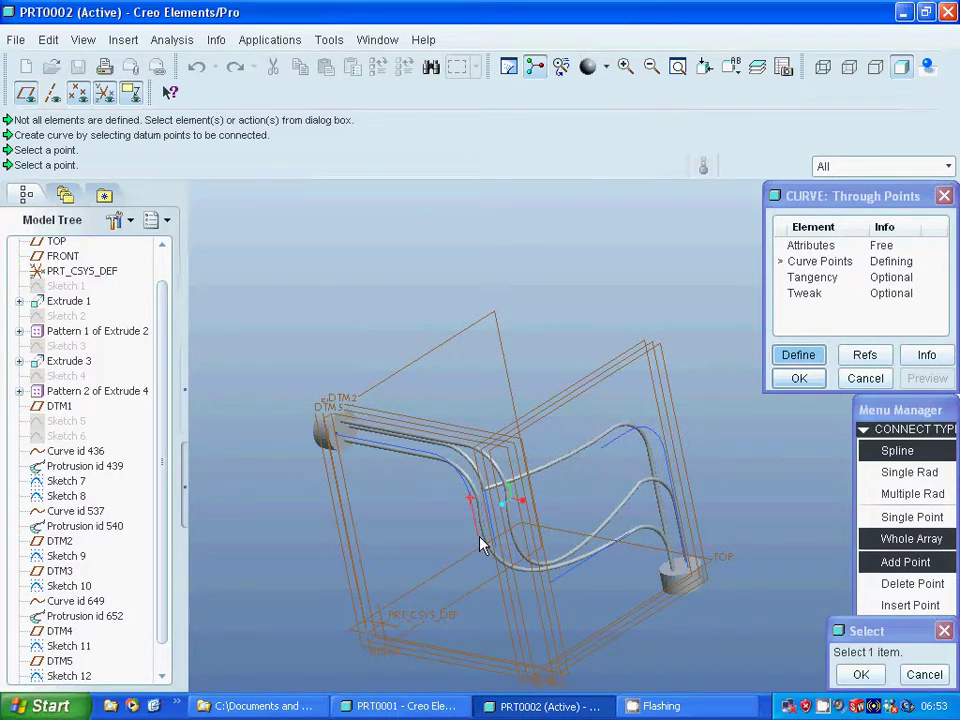
click(480, 537)
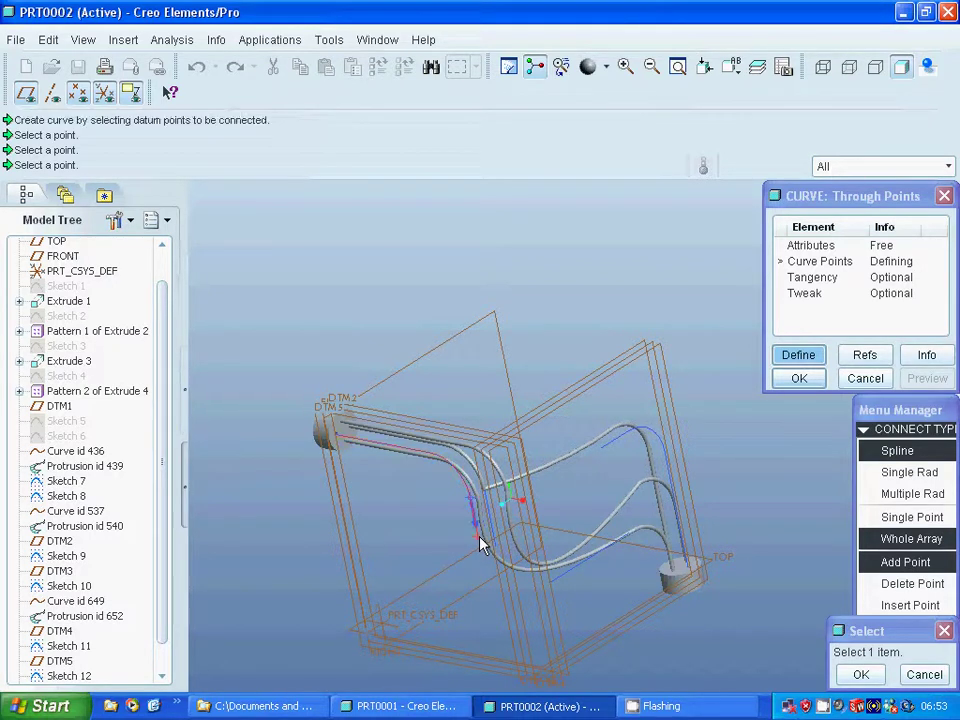
click(630, 436)
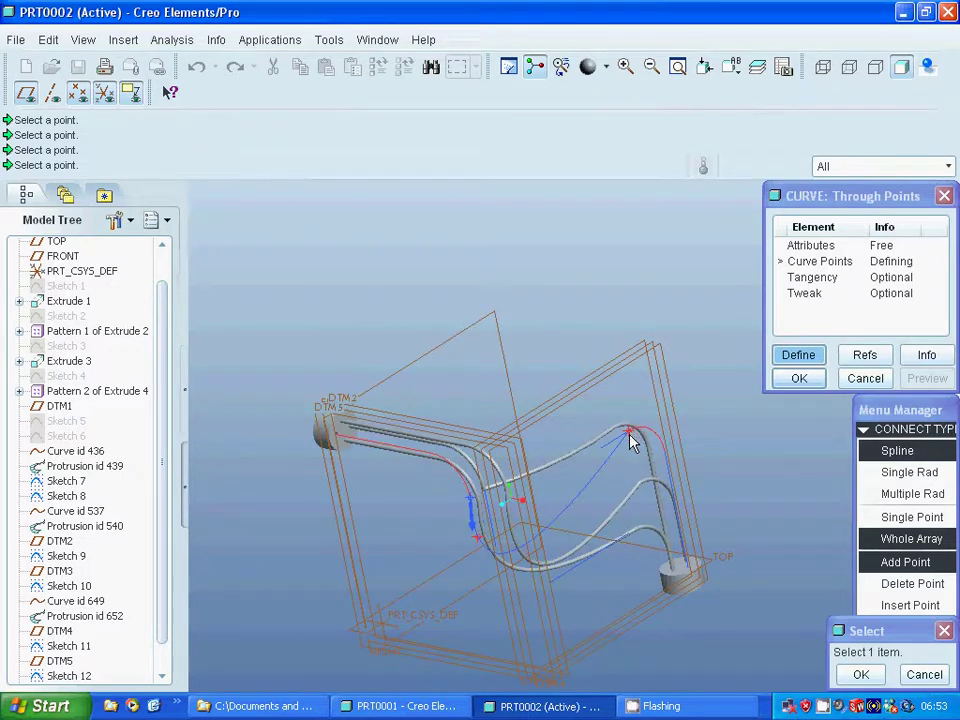
click(859, 674)
click(891, 630)
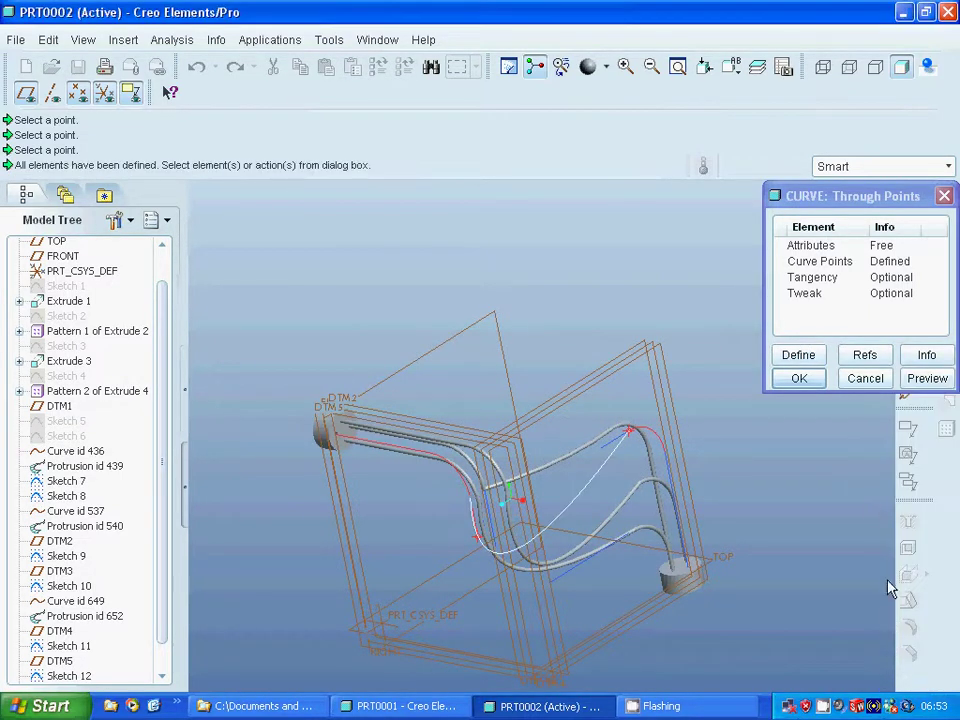
click(800, 379)
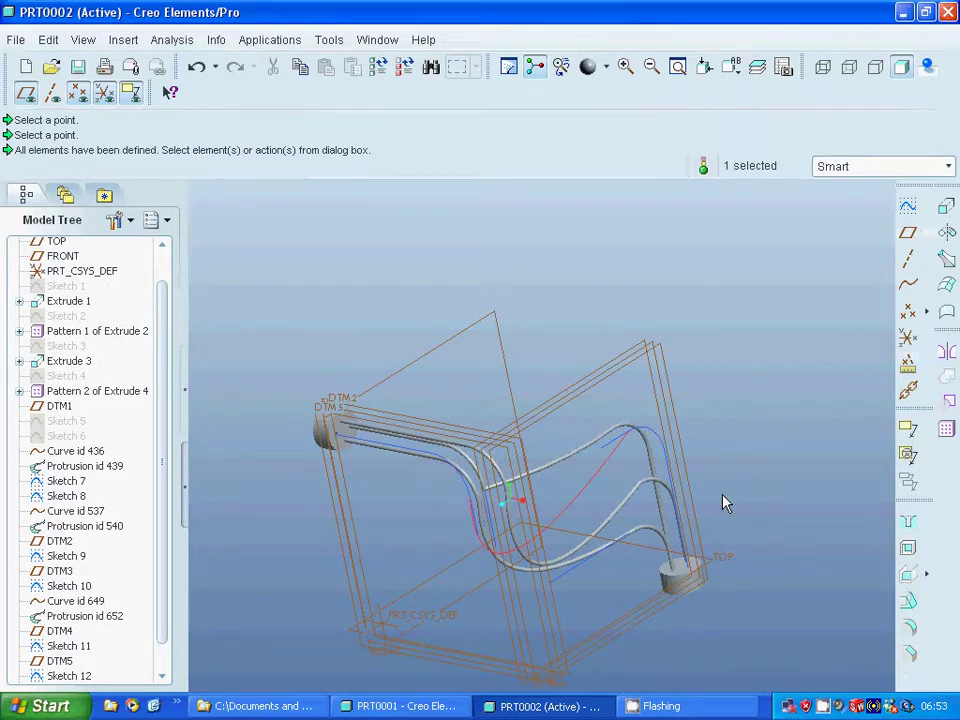
Step: Start a sweep protrusion with free ends along Sketch 12's line and arc, the connecting spline, and Sketch 11's arc and line, accepting the upward direction
click(123, 40)
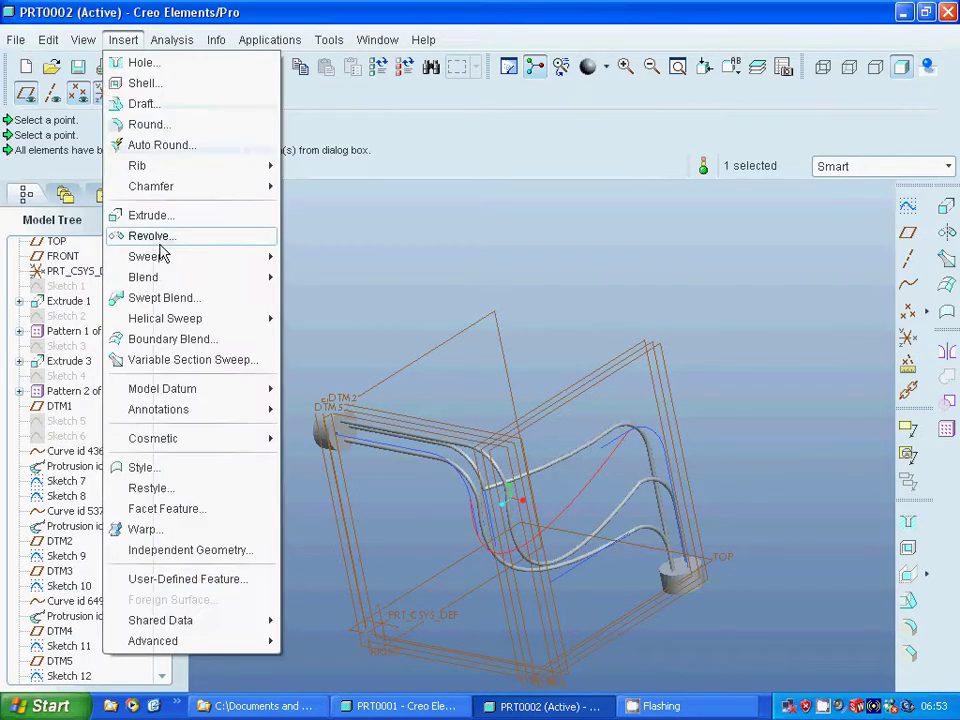
mouse_move(208, 261)
click(309, 255)
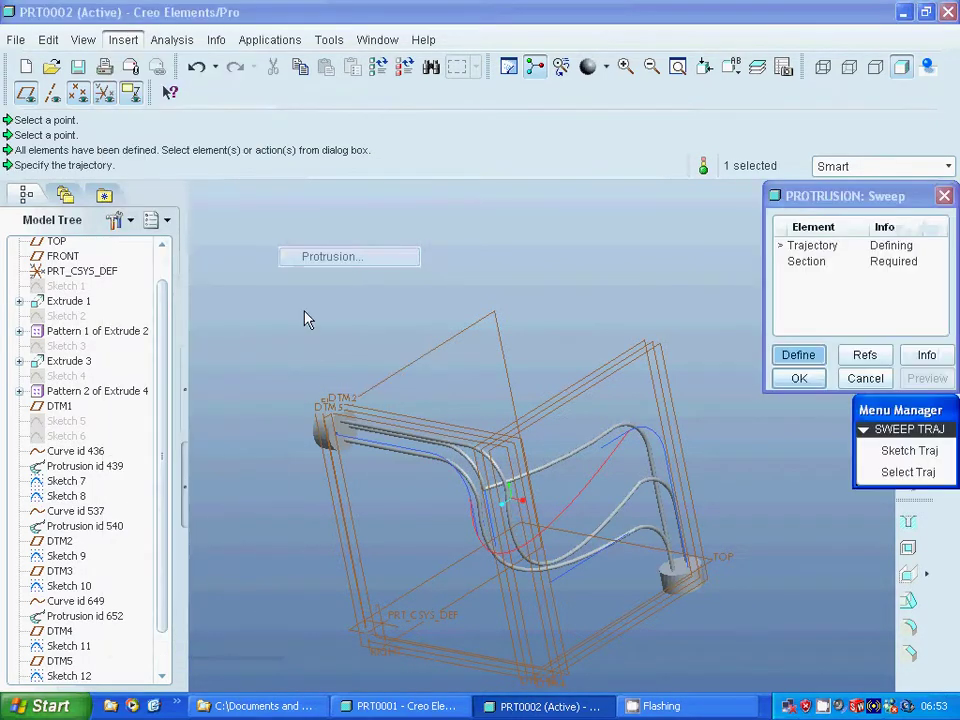
click(887, 472)
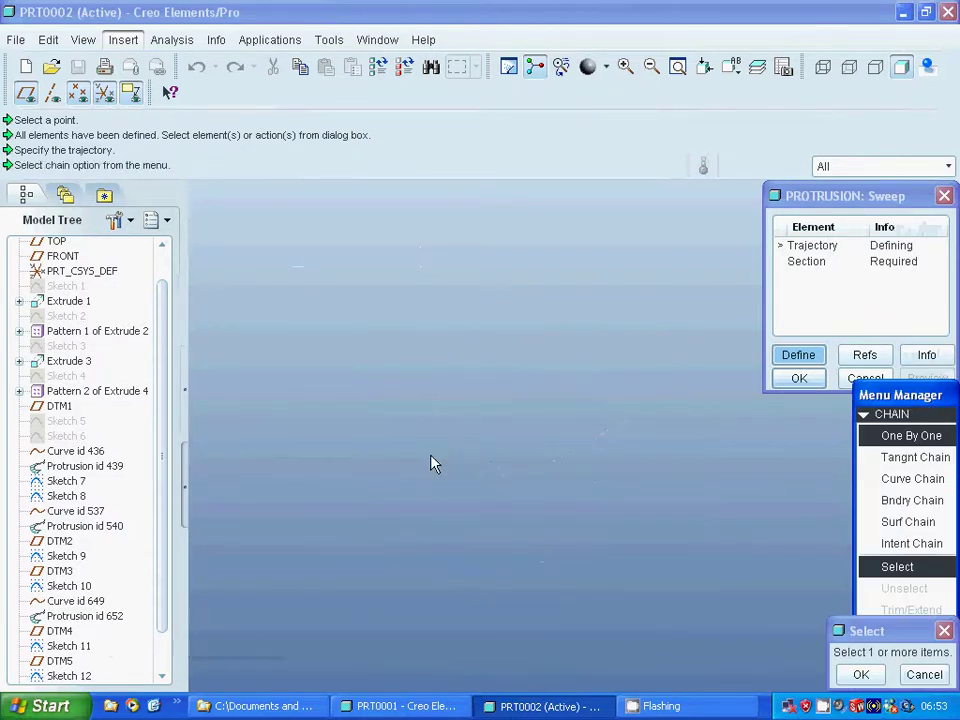
click(431, 461)
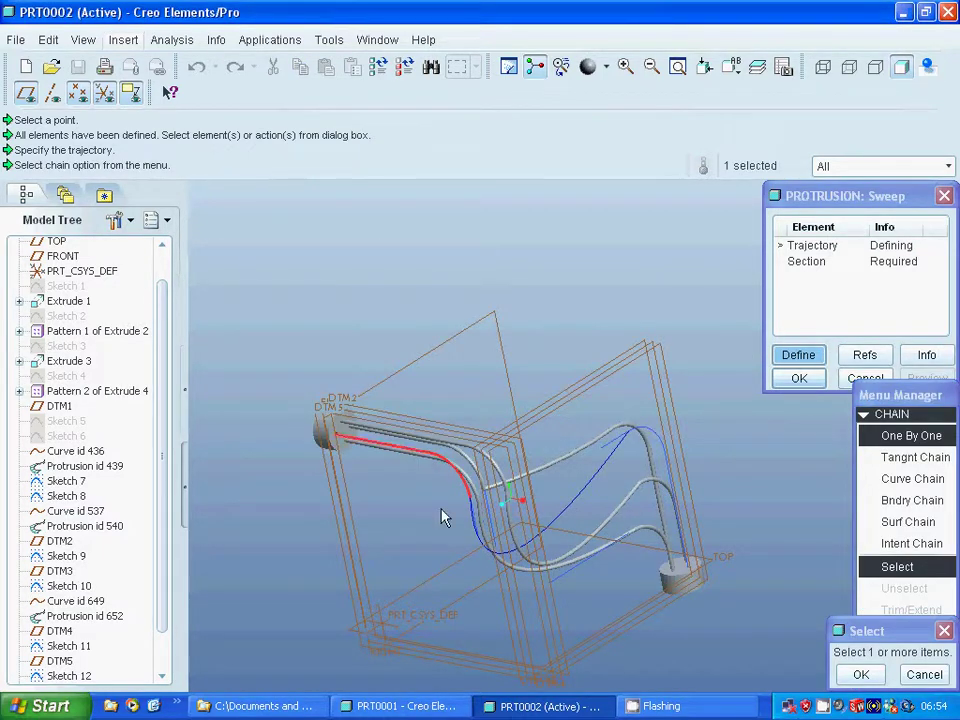
click(478, 537)
click(654, 440)
click(670, 470)
click(861, 674)
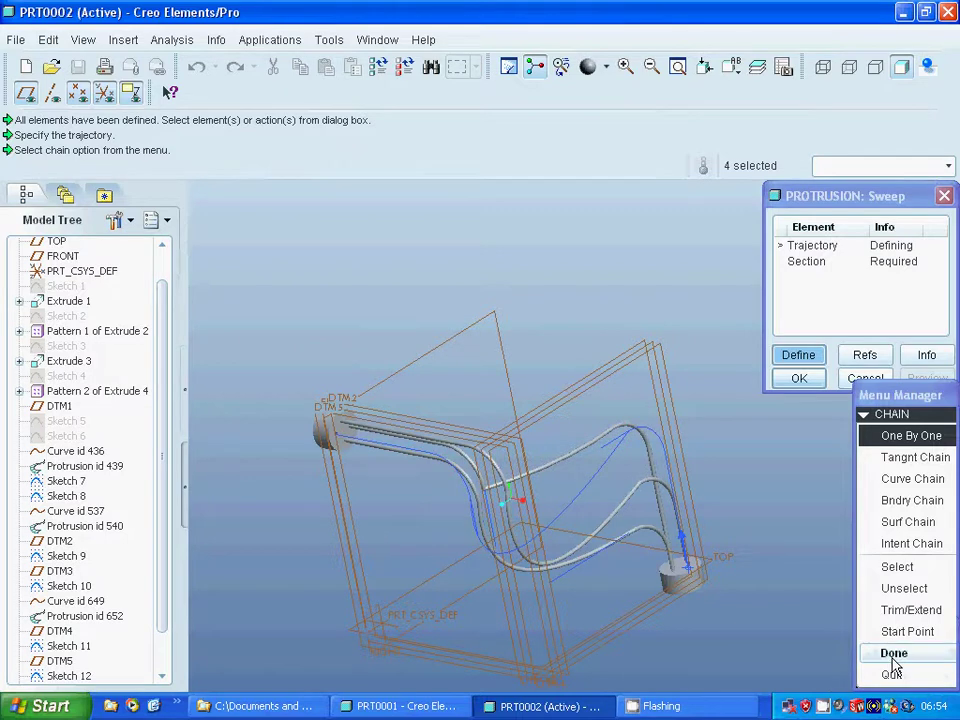
click(893, 656)
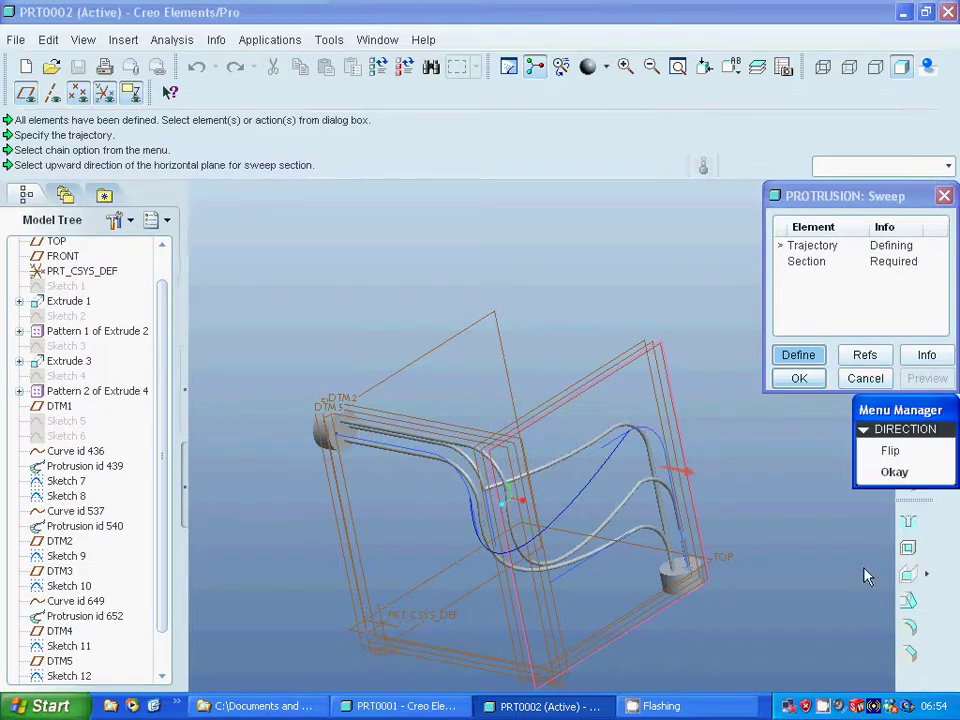
click(886, 473)
click(884, 494)
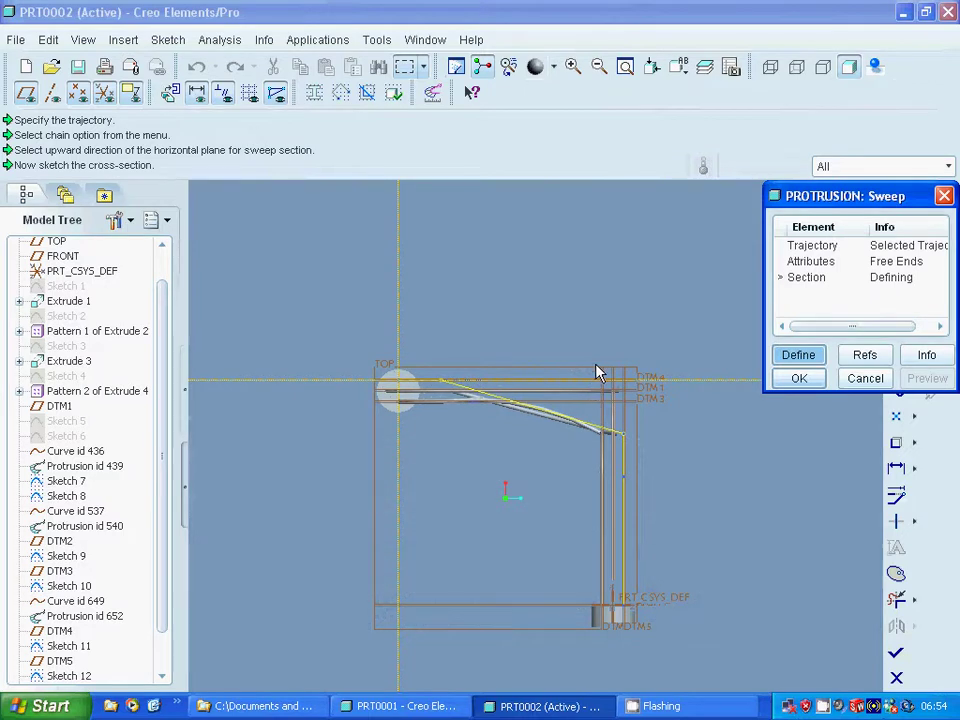
Step: Use both halves of the connector hole's circular edge as the sweep cross-section and finish the section sketch
click(573, 66)
click(379, 329)
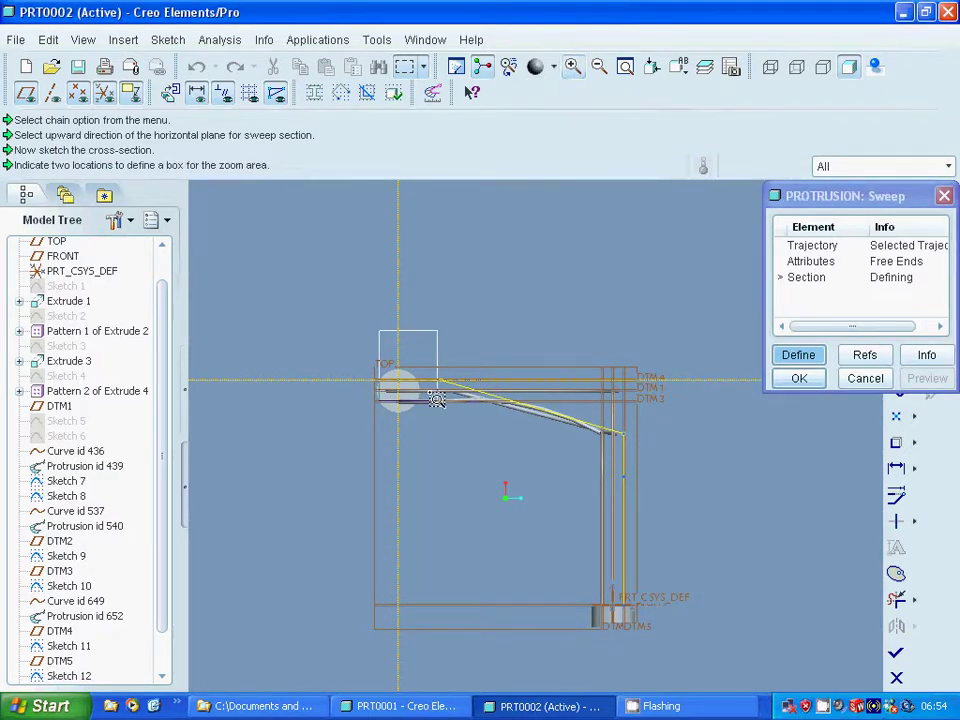
click(435, 397)
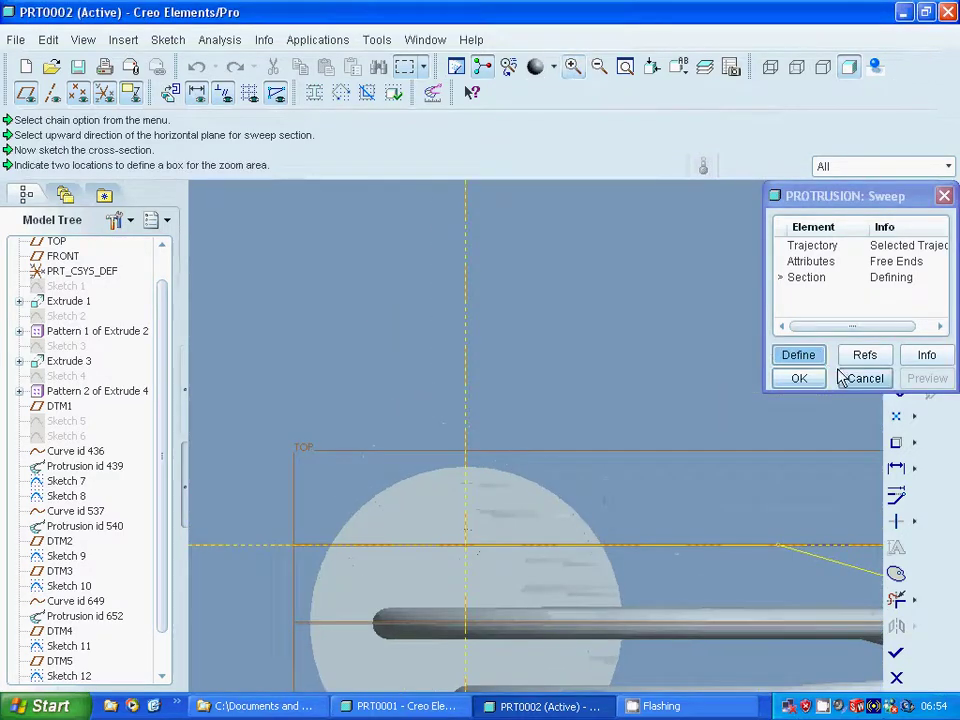
click(896, 442)
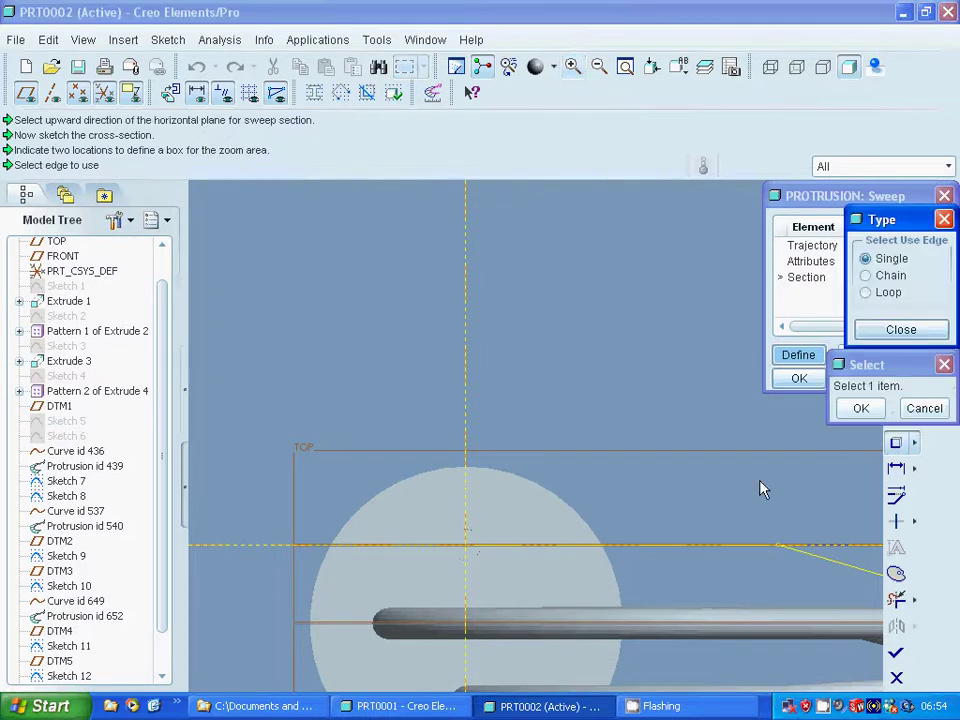
click(471, 541)
click(476, 566)
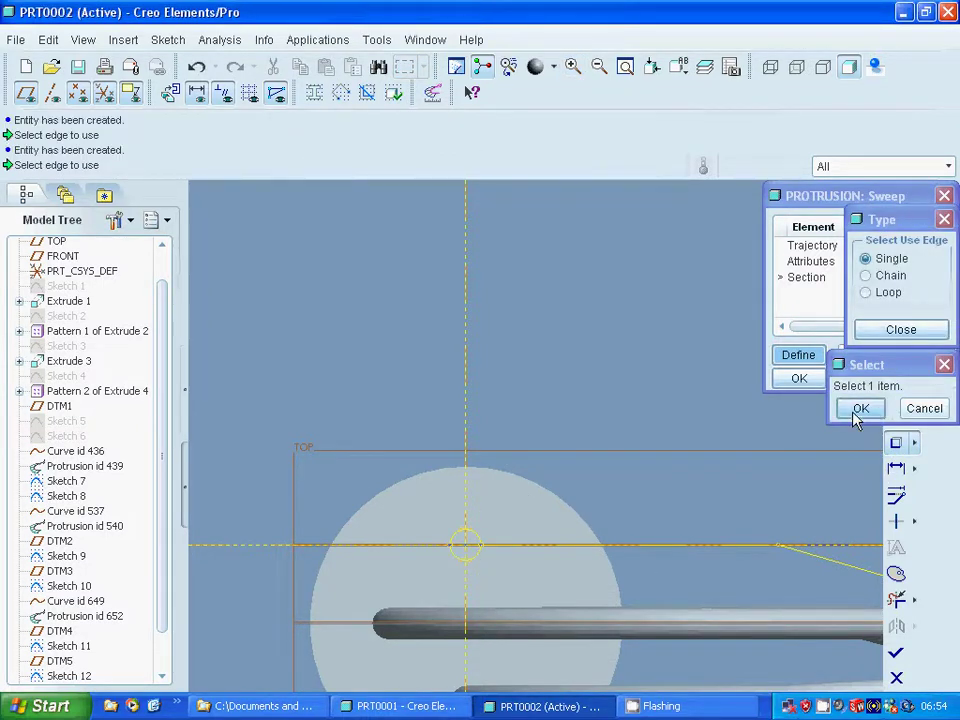
click(898, 329)
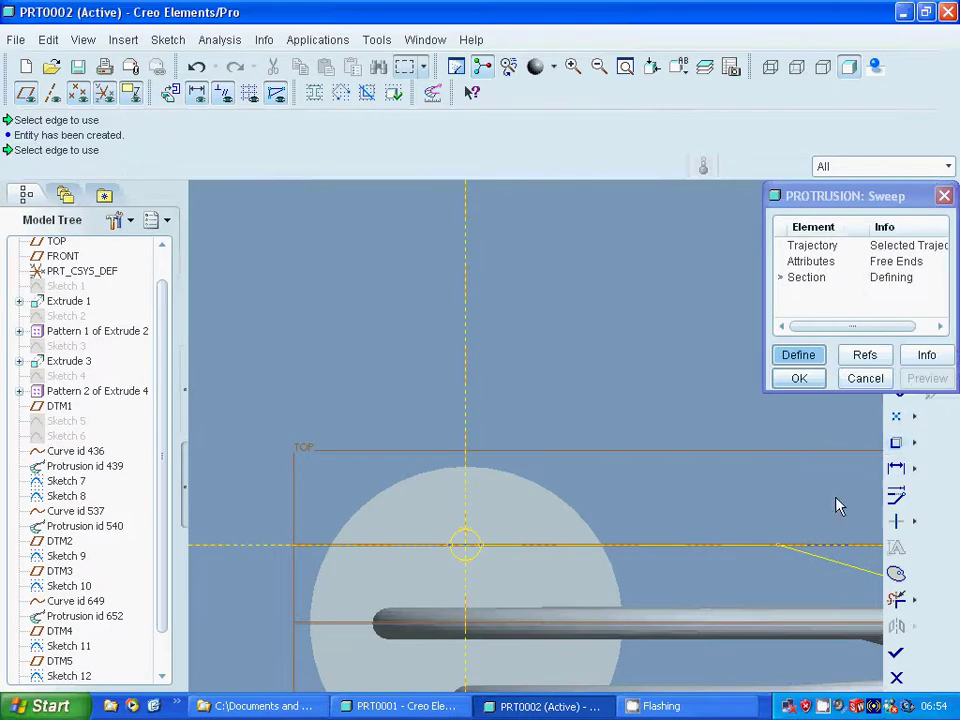
click(896, 652)
Step: Preview and complete the fourth wire's sweep protrusion, and inspect the whole model from an angle
click(928, 379)
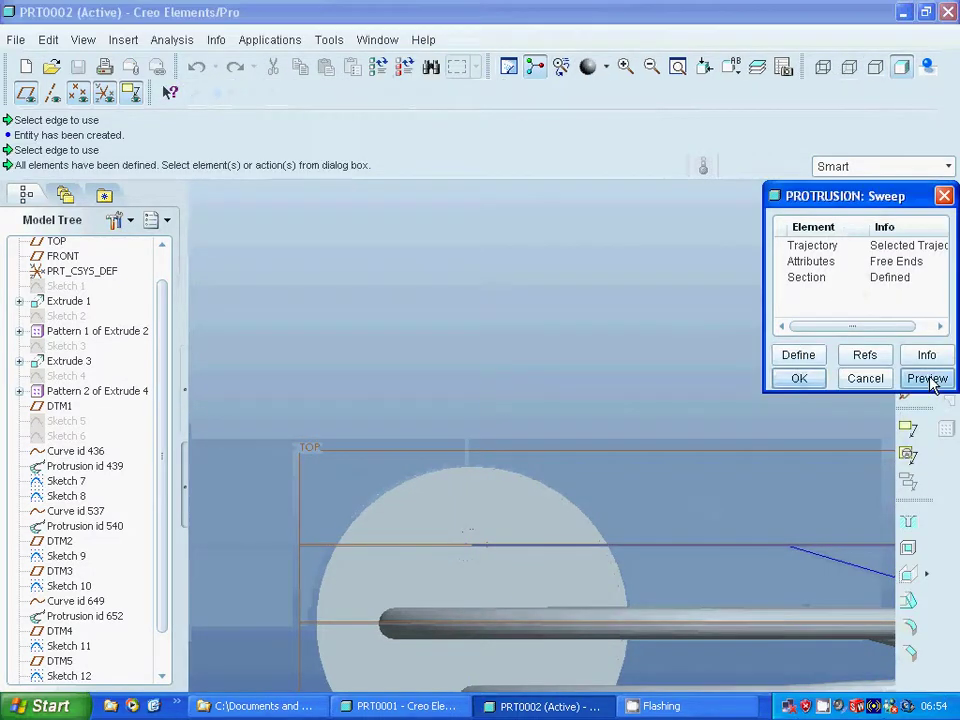
click(808, 380)
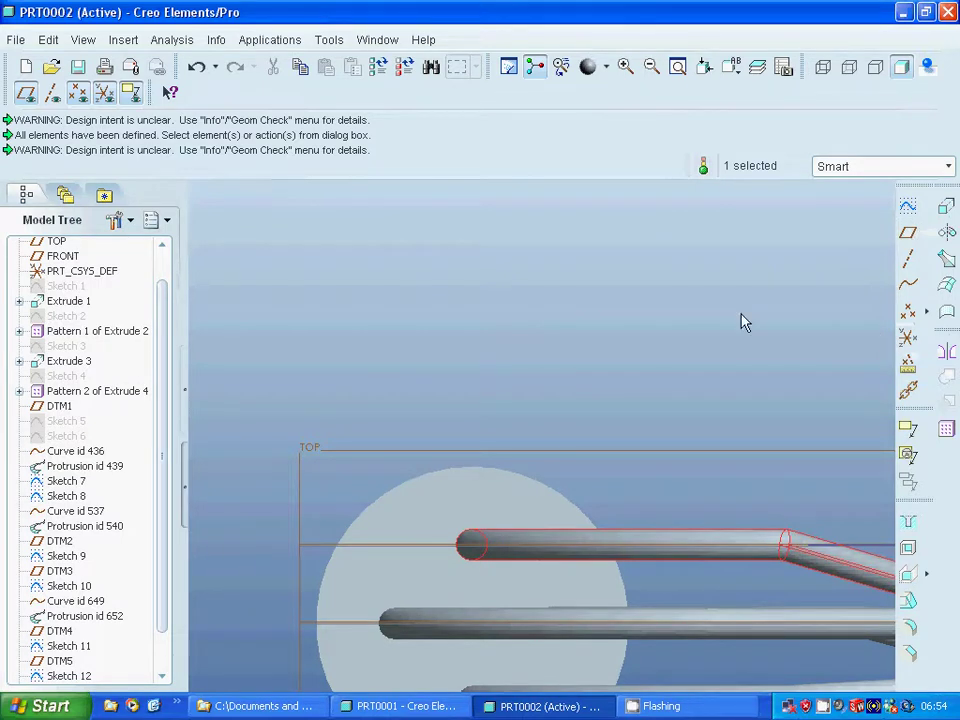
click(677, 68)
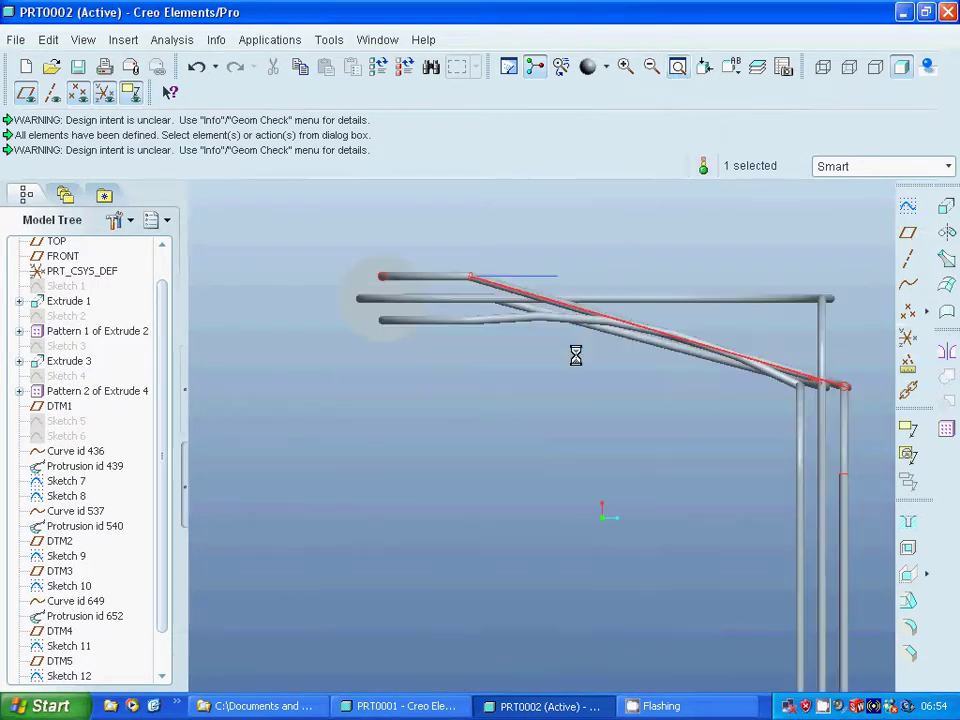
click(500, 408)
middle_drag(489, 369, 521, 296)
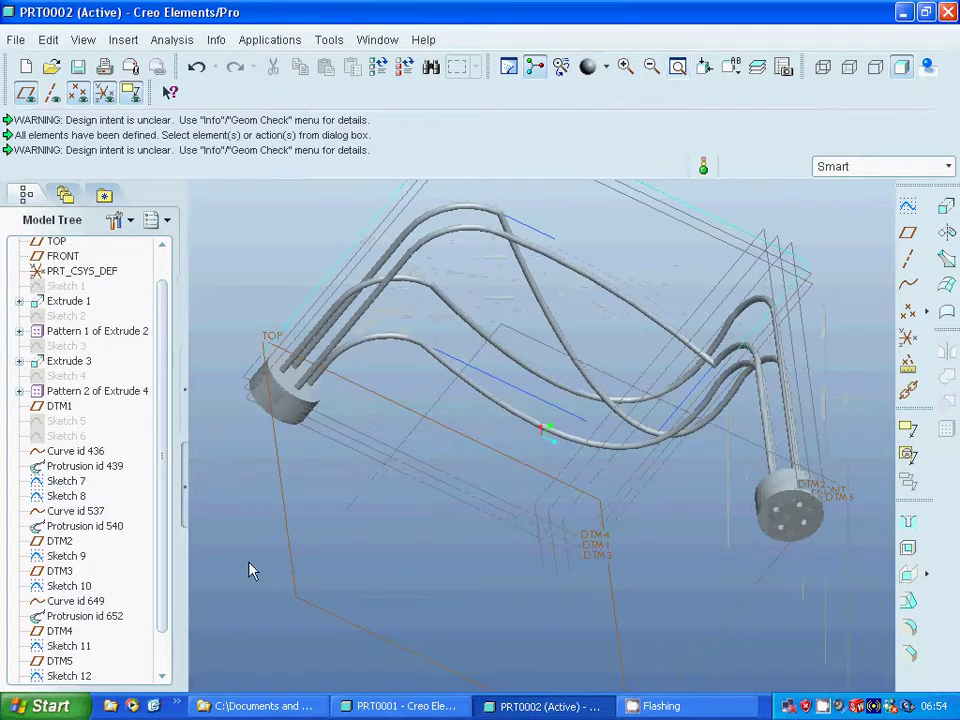
Step: Hide Sketches 7 through 12, leaving the datum curves and swept wires shown
click(67, 483)
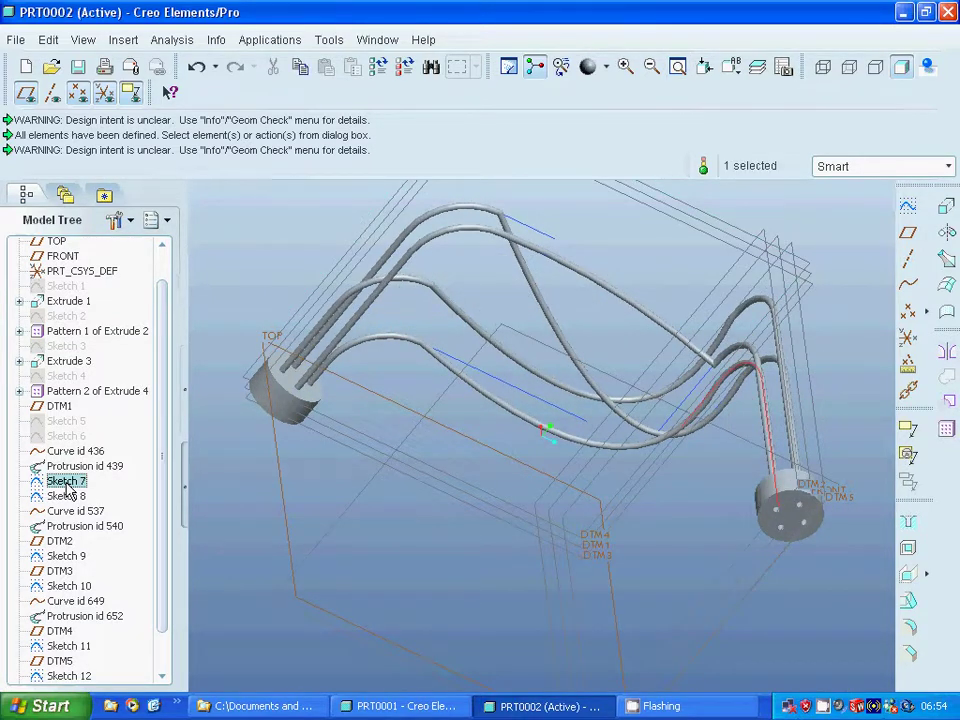
ctrl+click(67, 497)
right_click(70, 500)
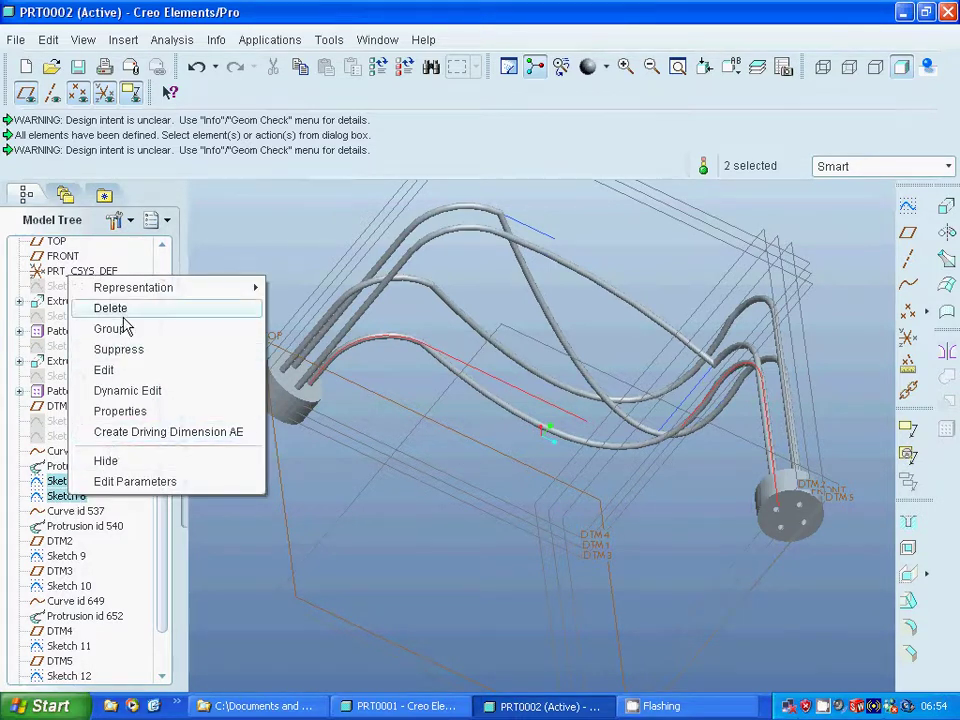
click(120, 463)
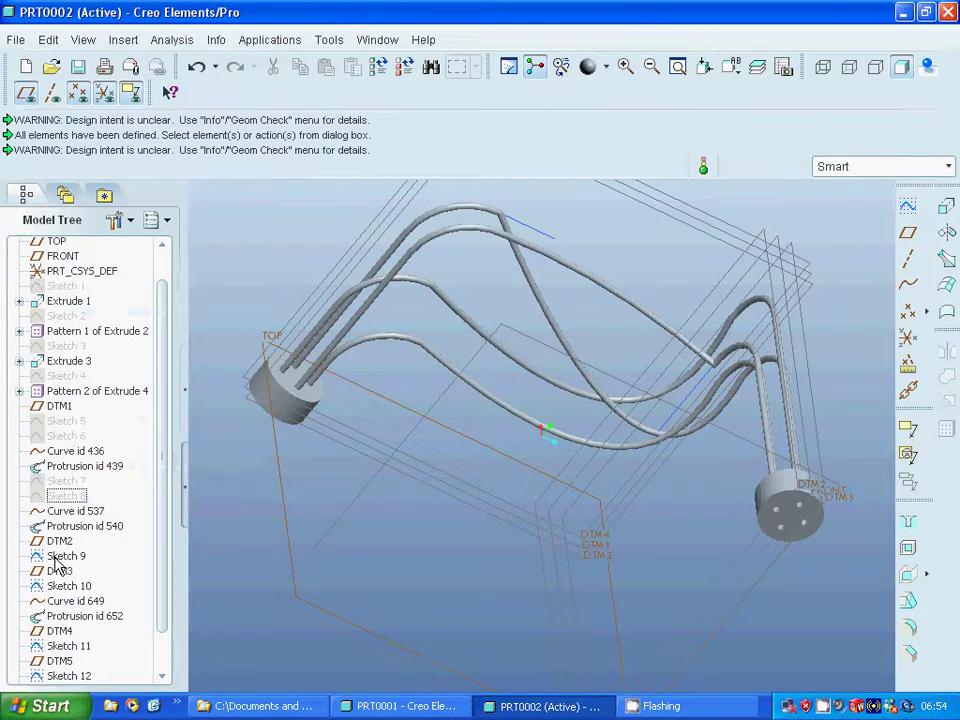
click(62, 556)
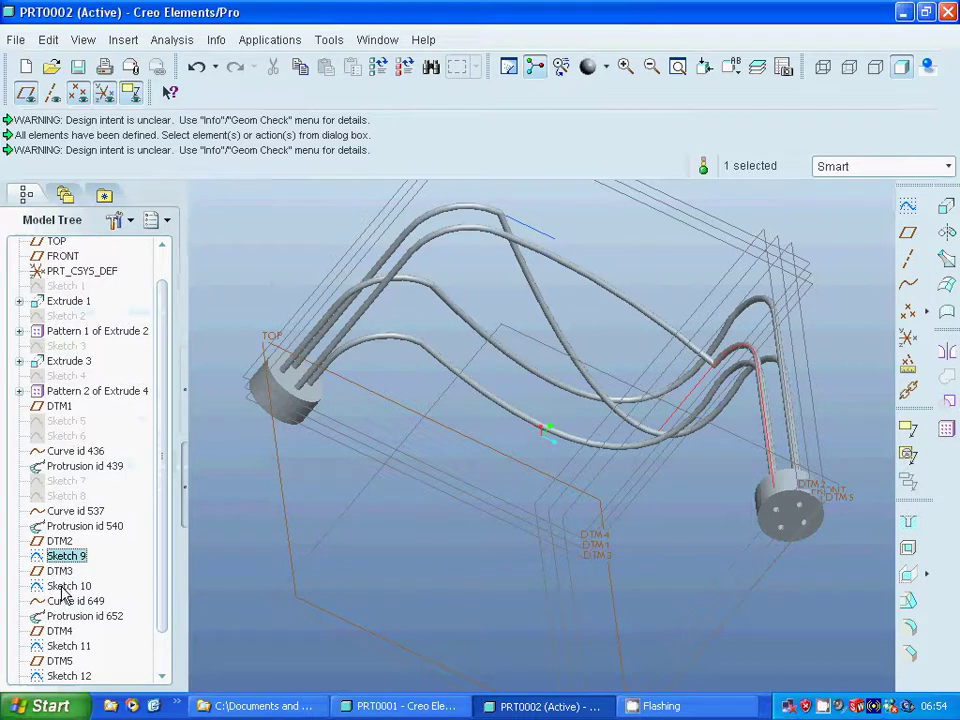
ctrl+click(64, 586)
ctrl+click(66, 646)
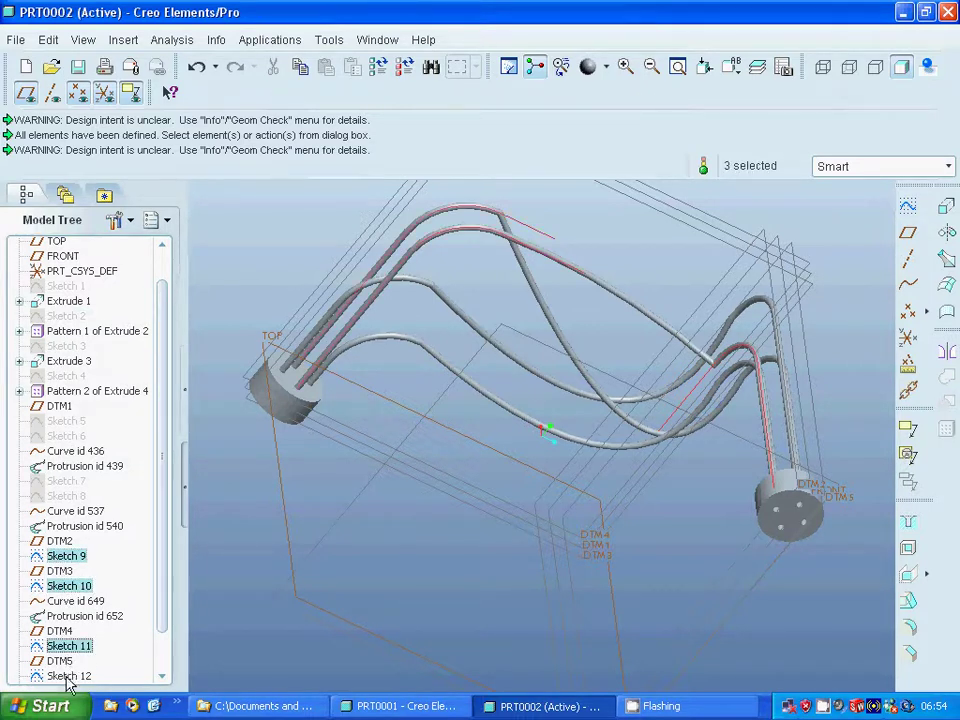
ctrl+click(68, 676)
right_click(95, 552)
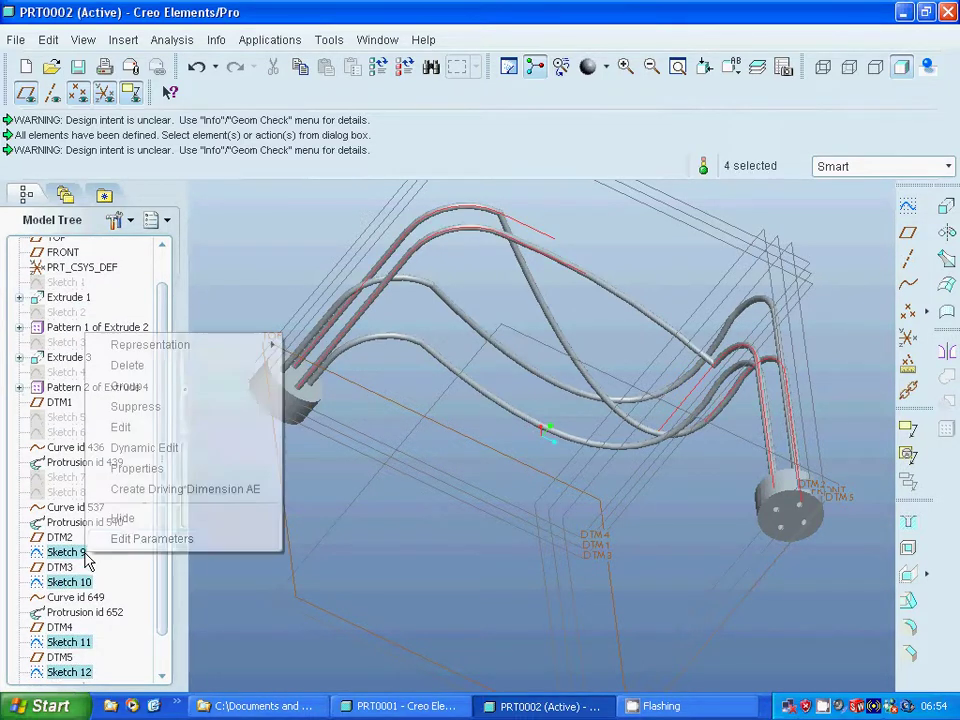
click(128, 522)
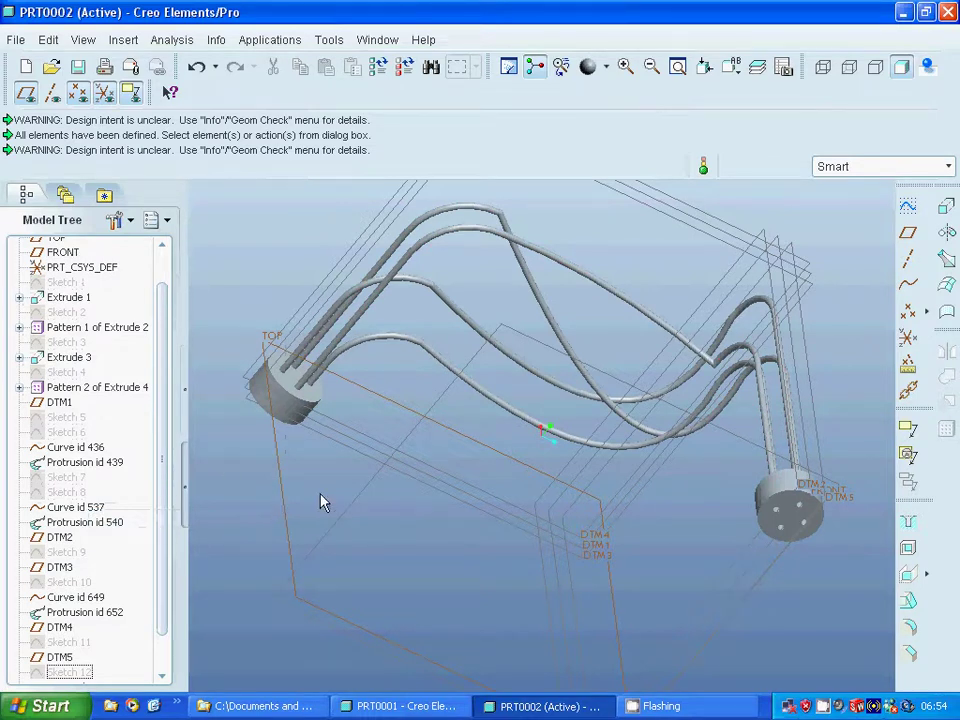
middle_drag(322, 502, 340, 515)
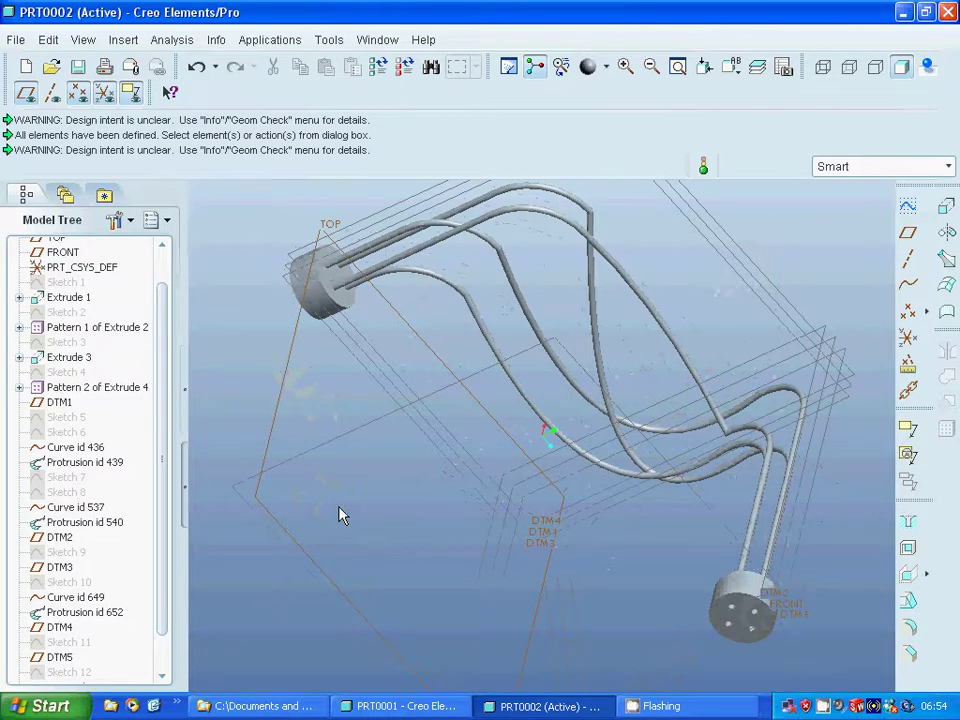
right_click(820, 710)
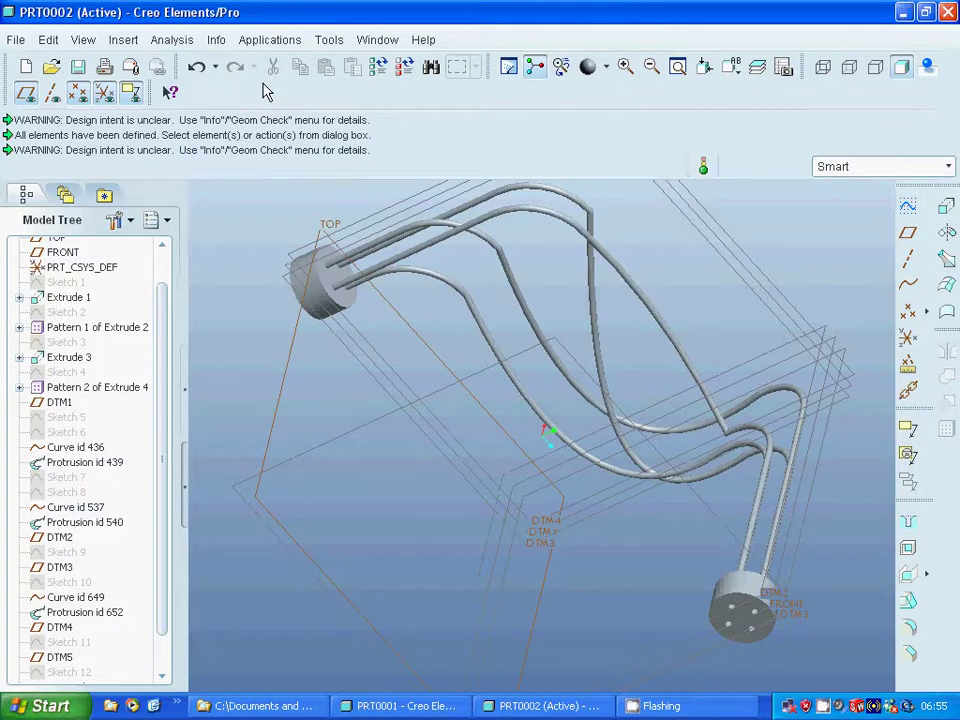
Step: Switch the part to the Mechanica application with the Thermal model type and the Bonded default interface
click(285, 42)
click(288, 146)
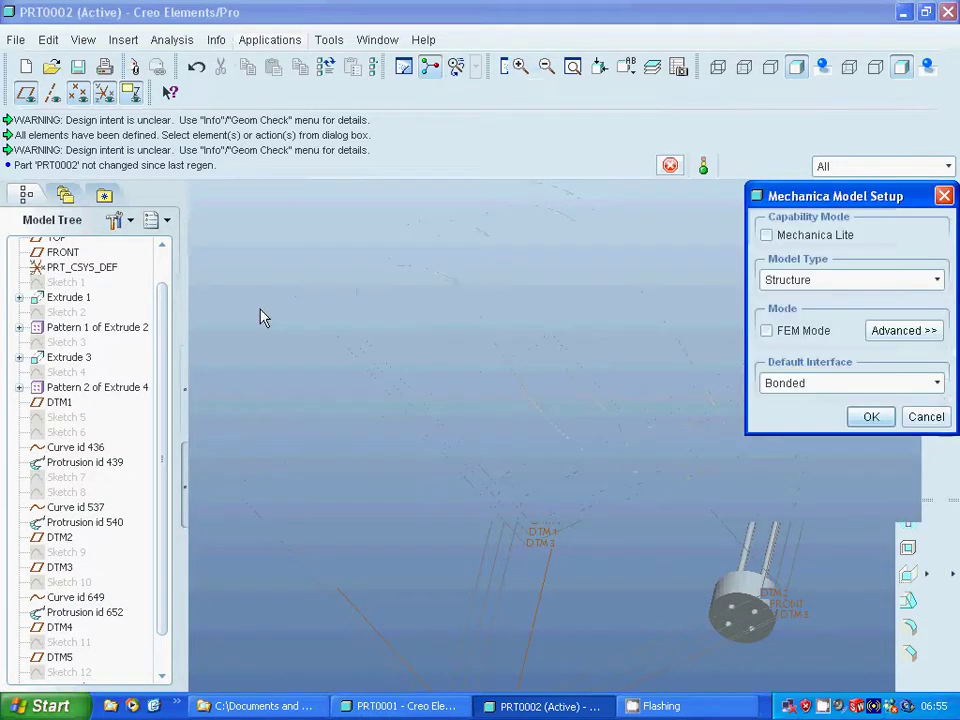
click(936, 281)
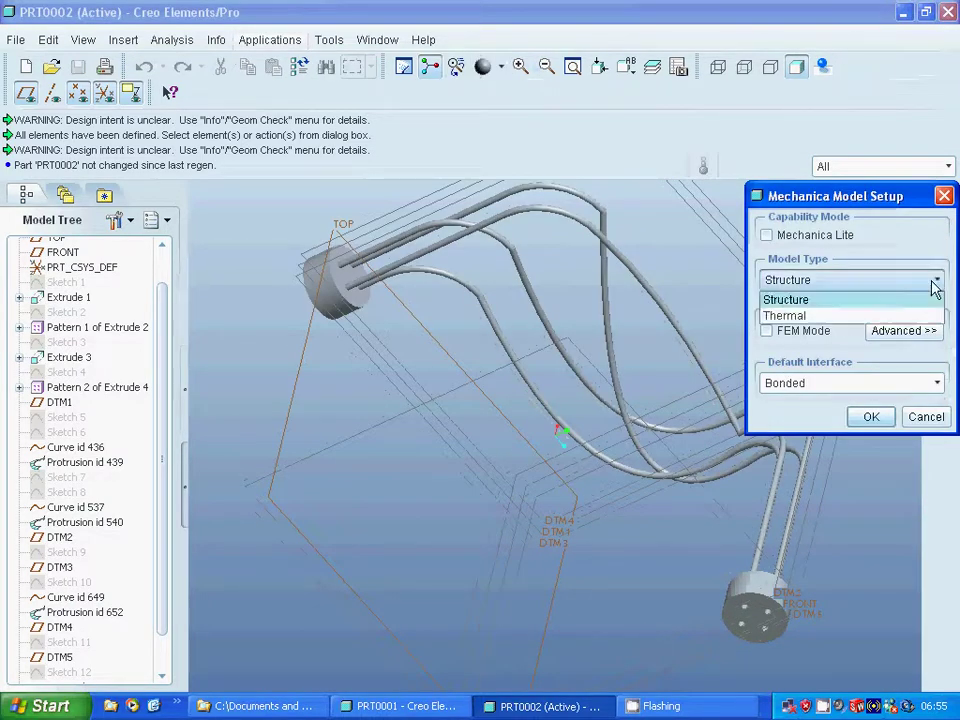
click(816, 318)
click(866, 417)
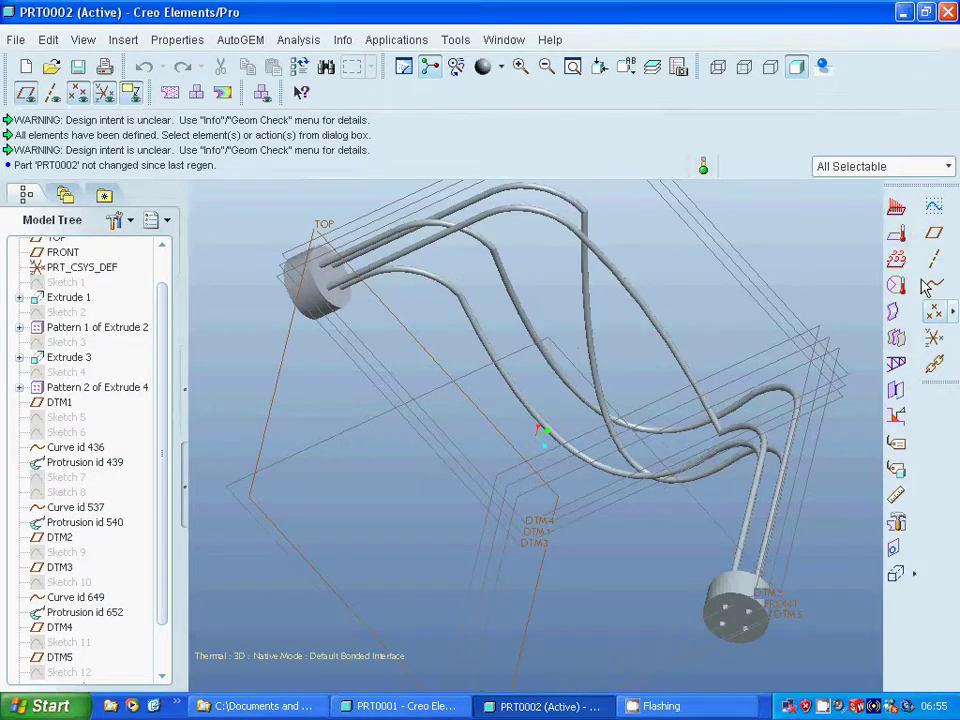
Step: Start a heat load referencing the wire-side end faces of both cylindrical connectors
click(896, 208)
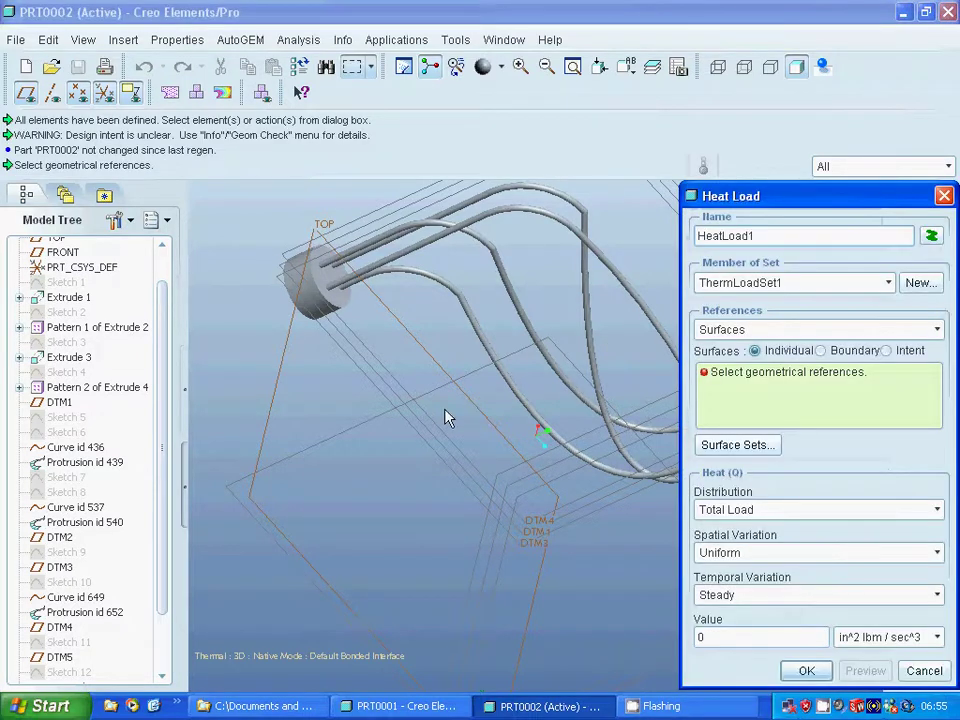
click(326, 289)
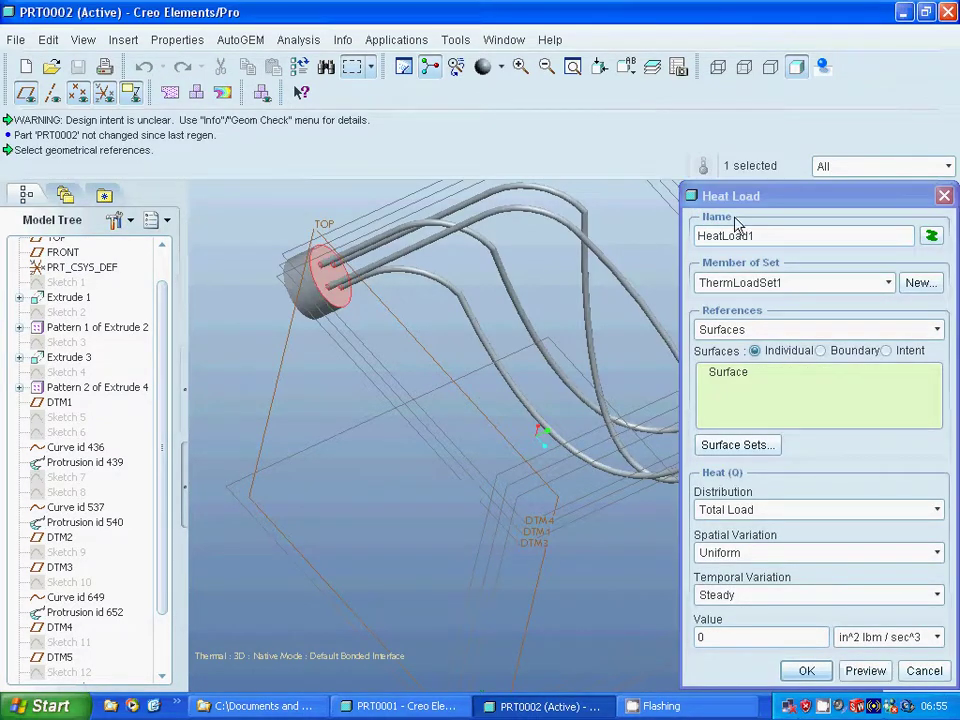
drag(736, 198, 834, 198)
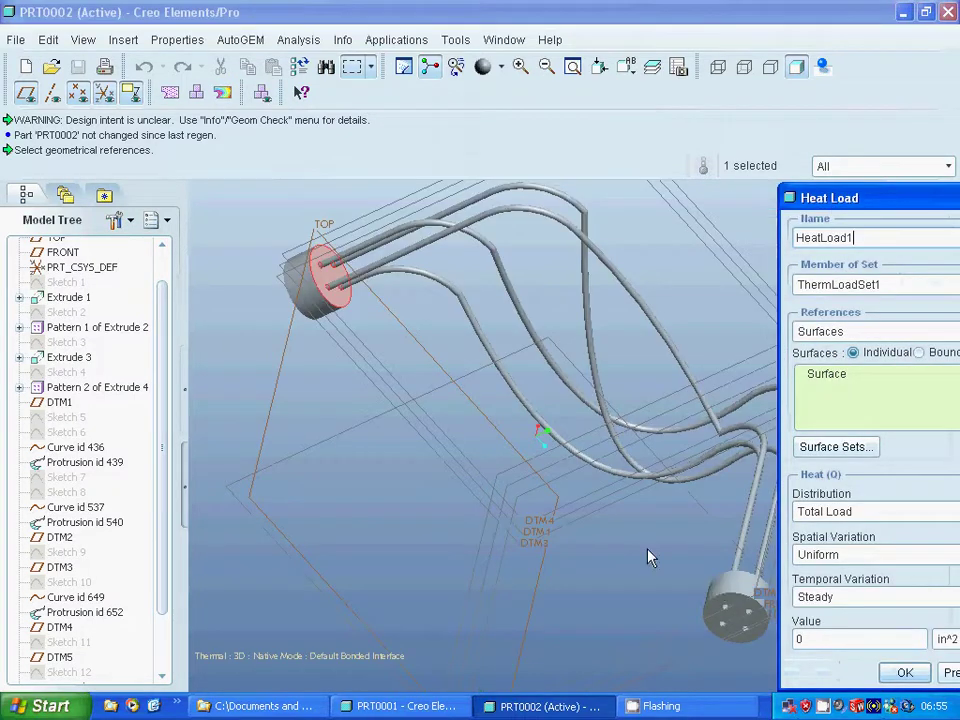
middle_drag(650, 538, 606, 594)
ctrl+click(660, 680)
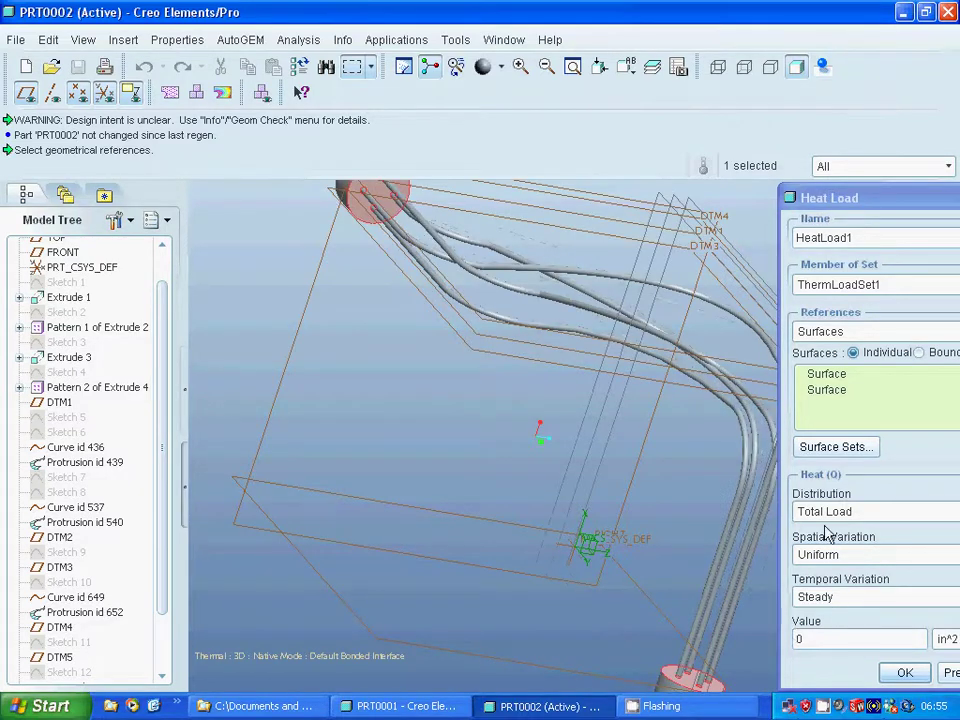
Step: Set the heat load to a uniform, steady total of 1000 W and create it
drag(796, 197, 652, 191)
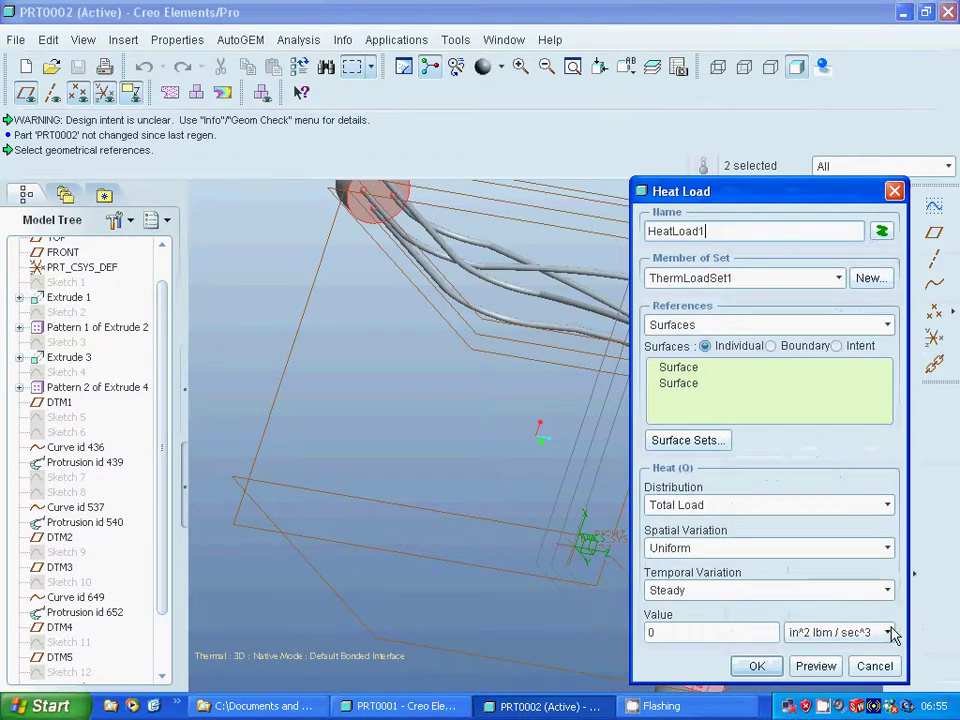
click(889, 632)
click(797, 614)
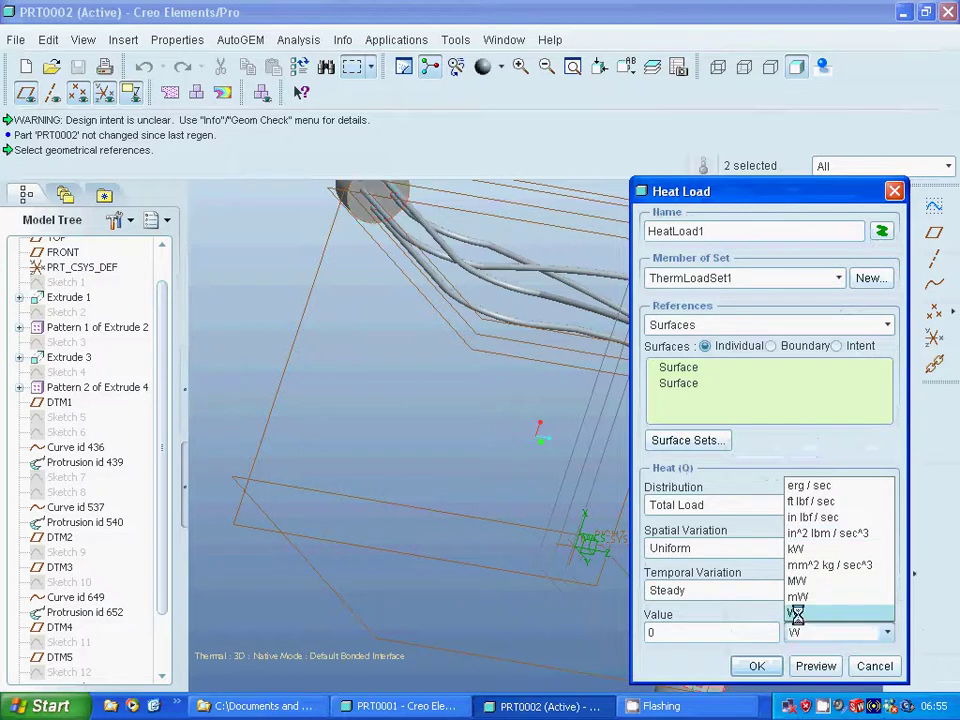
click(643, 632)
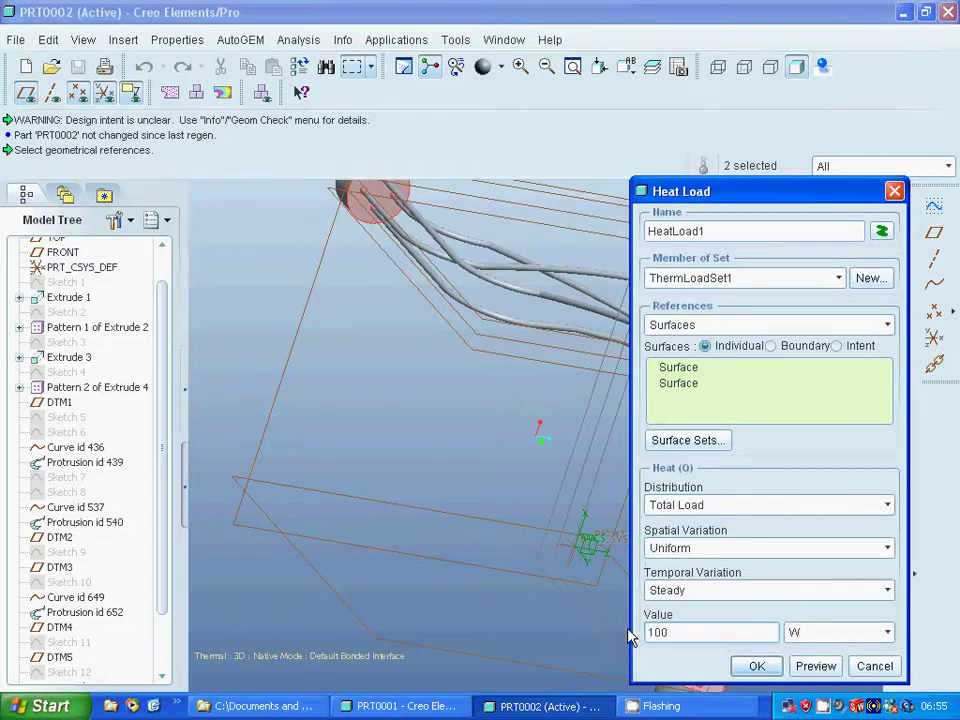
text(0)
click(757, 666)
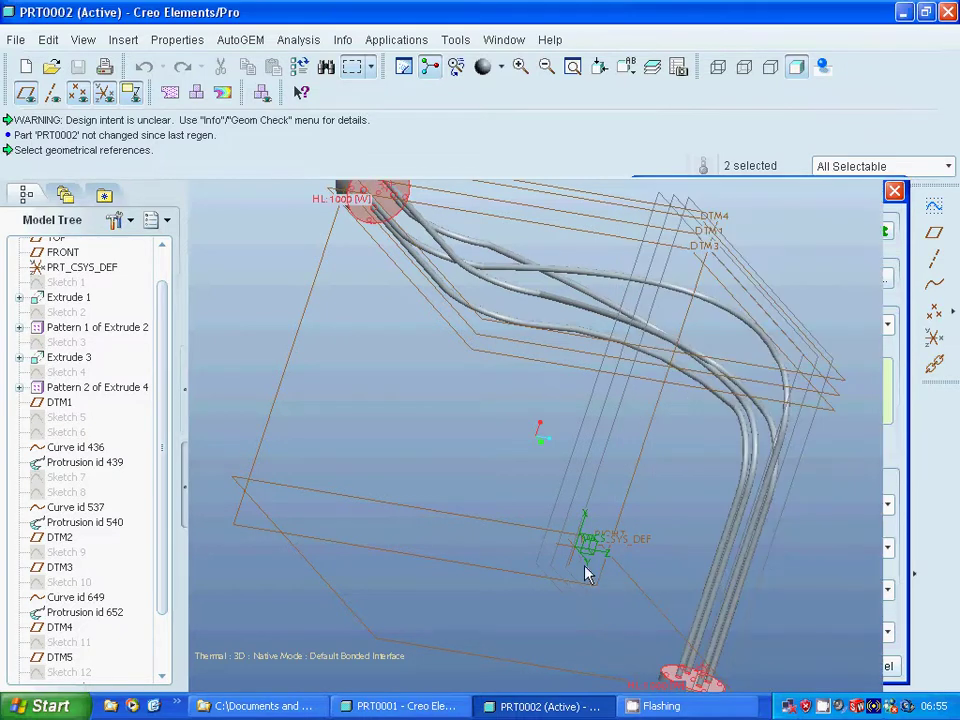